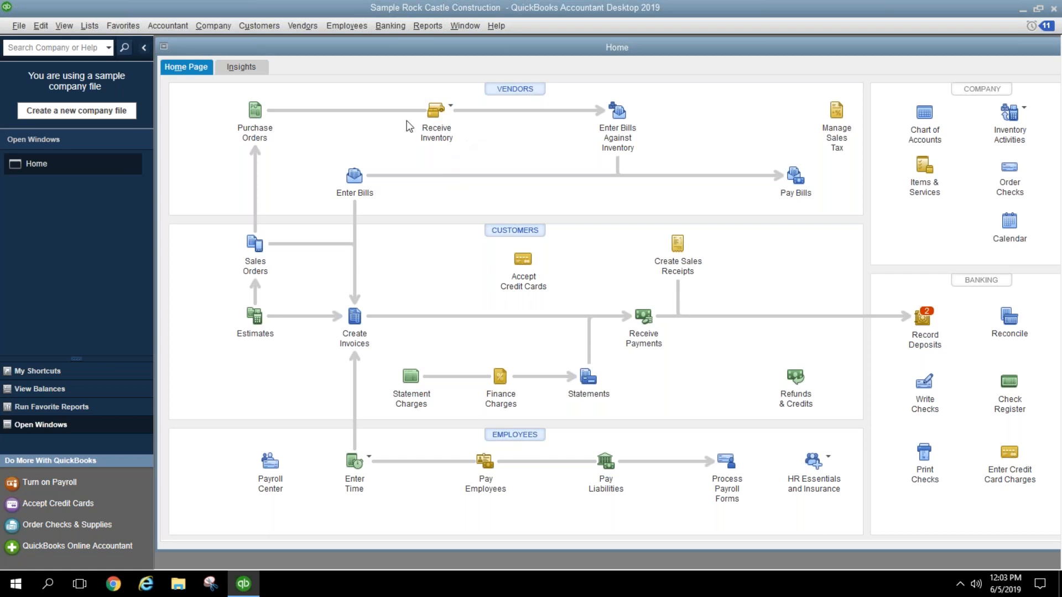
Step: Open the standard Profit & Loss report from the Company & Financial reports
{"action": "left_click", "coordinate": [432, 29]}
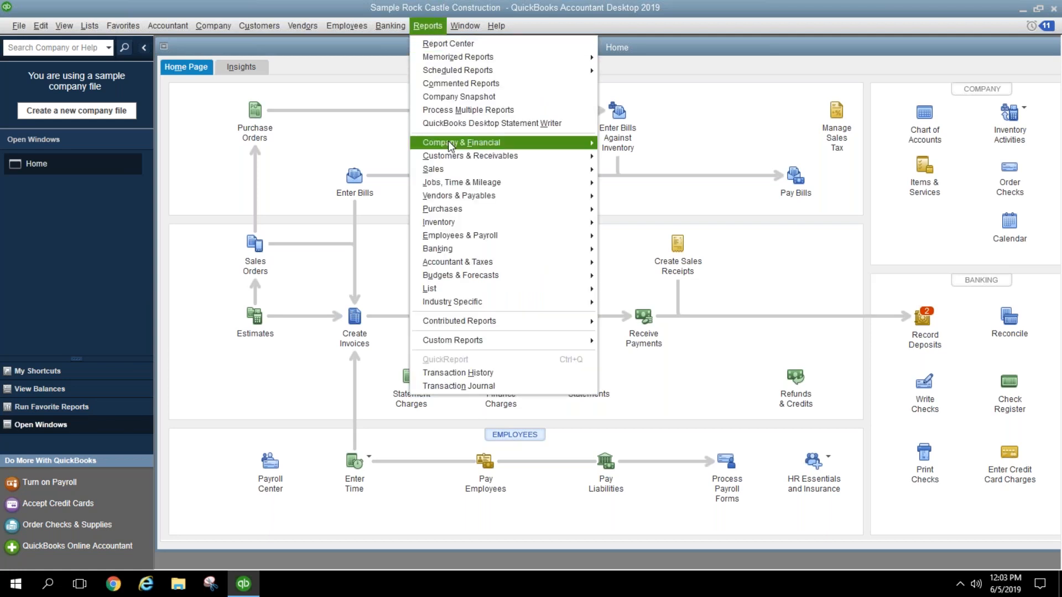
{"action": "mouse_move", "coordinate": [491, 146]}
{"action": "left_click", "coordinate": [610, 143]}
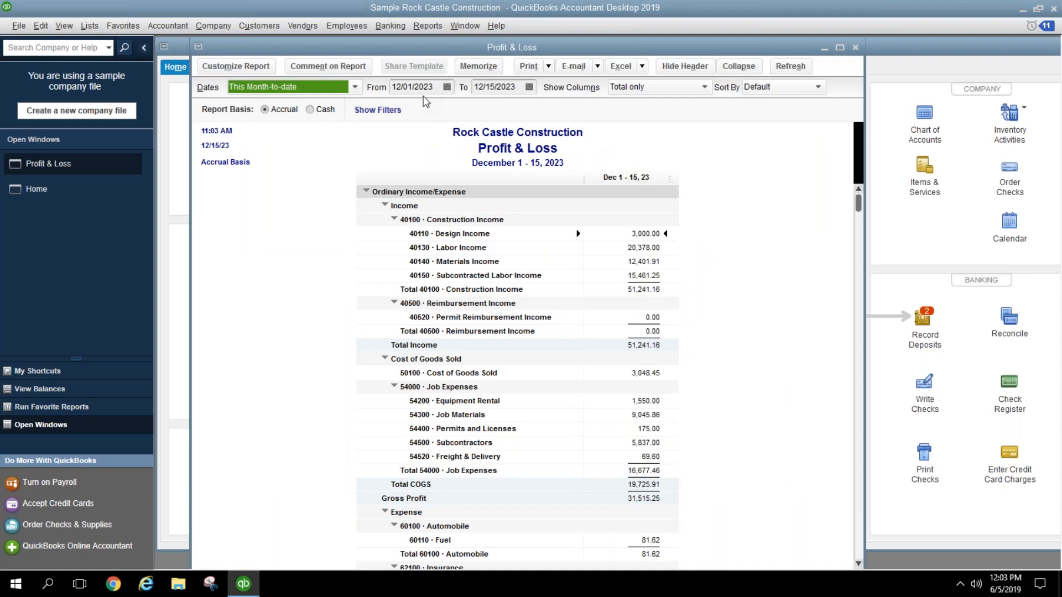
Step: Set the Profit & Loss period to Last Month, 11/01/2023 to 11/30/2023
{"action": "left_click", "coordinate": [355, 87]}
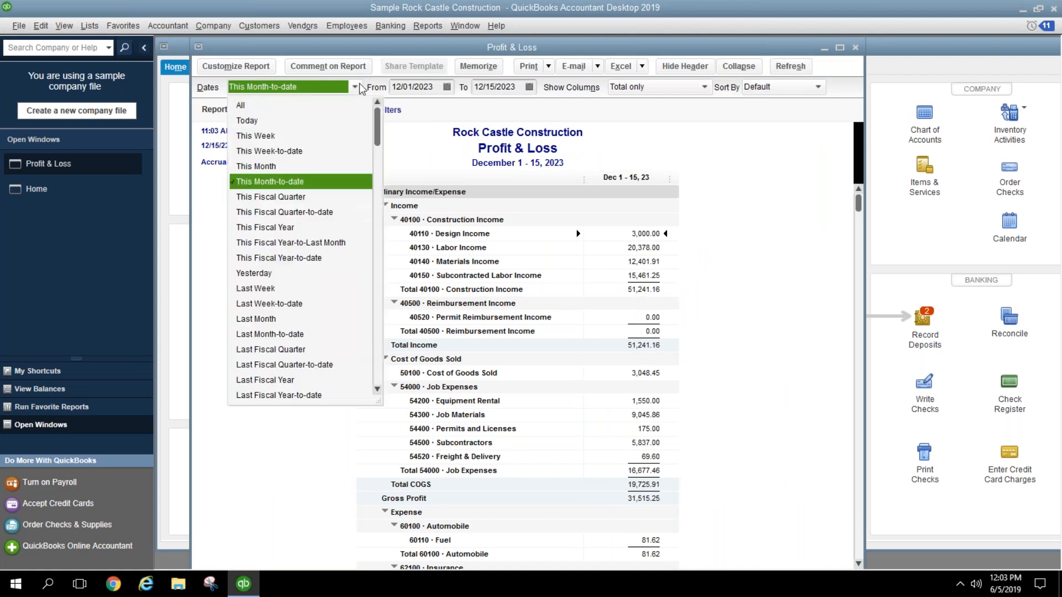
{"action": "left_click", "coordinate": [305, 227]}
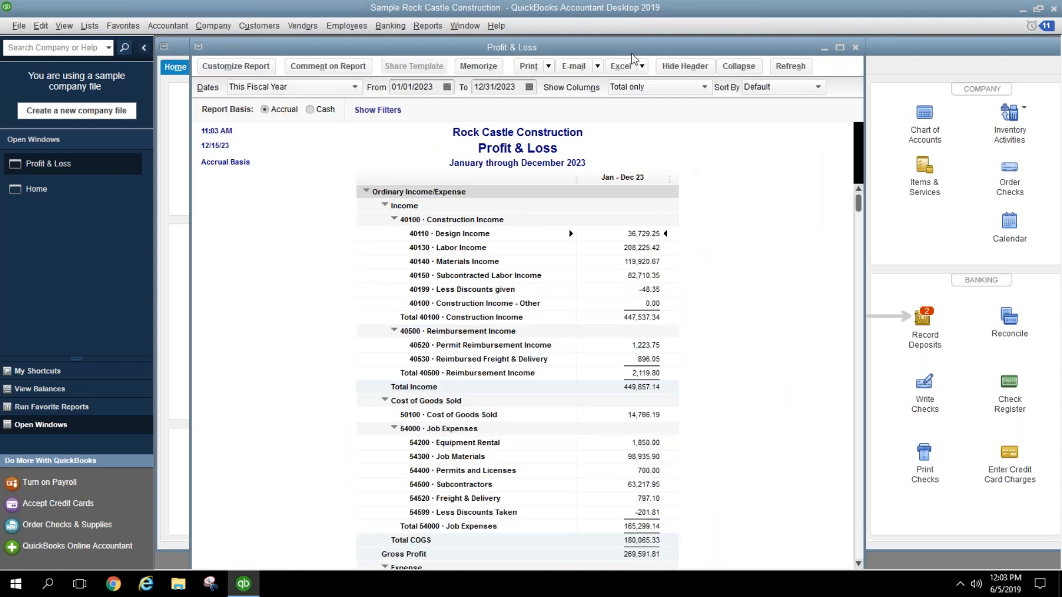
{"action": "left_click_drag", "start_coordinate": [641, 52], "coordinate": [791, 52]}
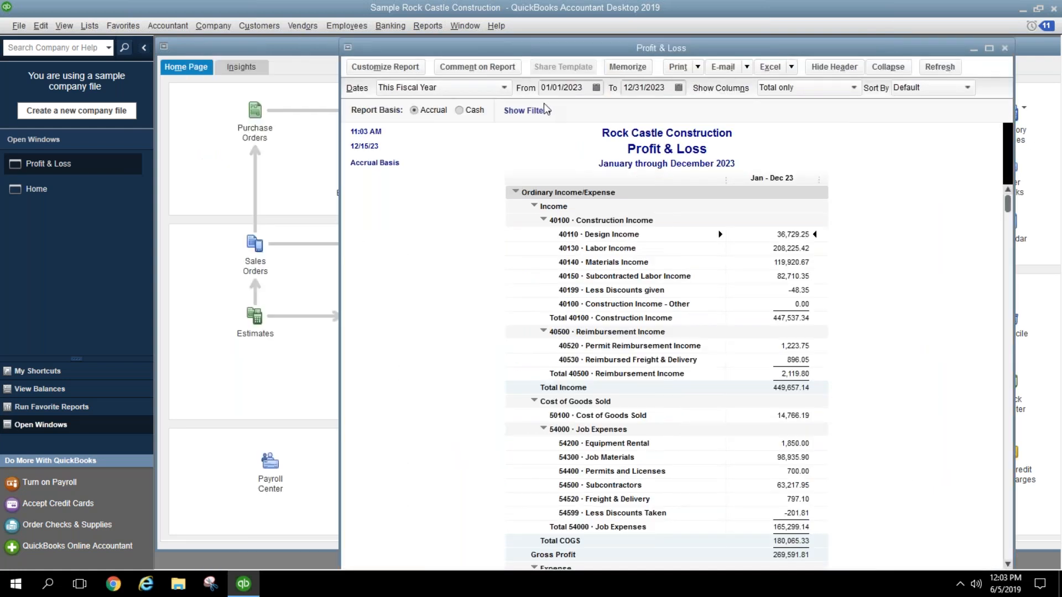
{"action": "left_click", "coordinate": [504, 88]}
{"action": "left_click", "coordinate": [429, 286]}
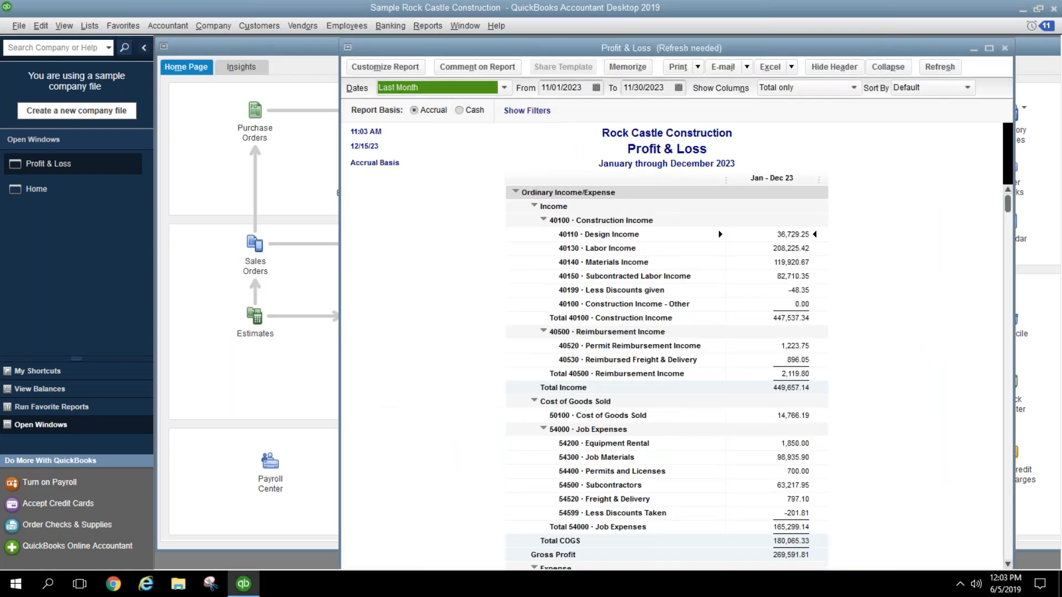
Step: Open the standard Balance Sheet set to Last Month, as of November 30, 2023
{"action": "left_click", "coordinate": [422, 31]}
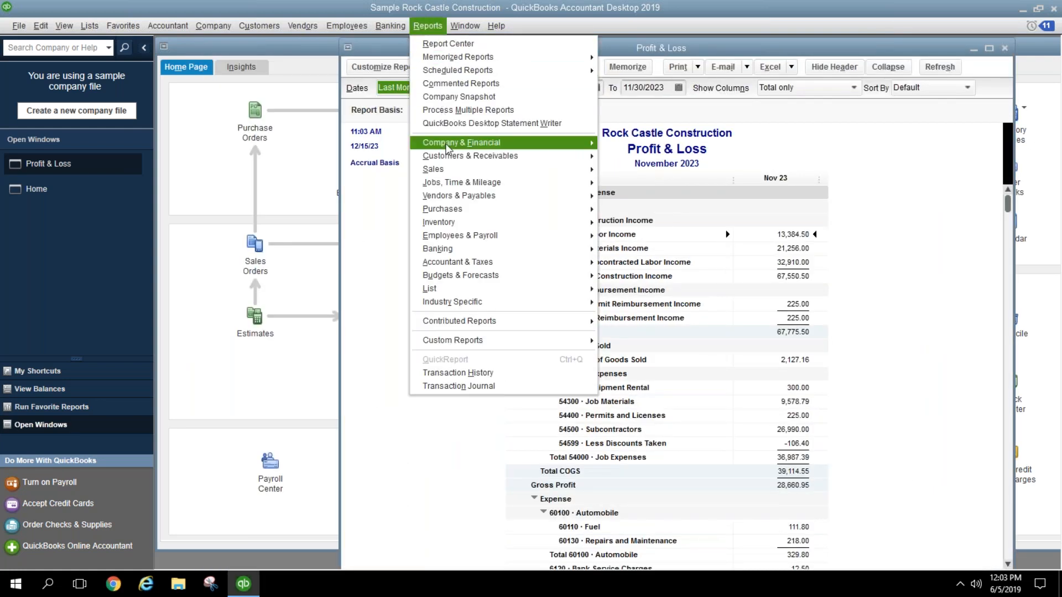
{"action": "mouse_move", "coordinate": [517, 145]}
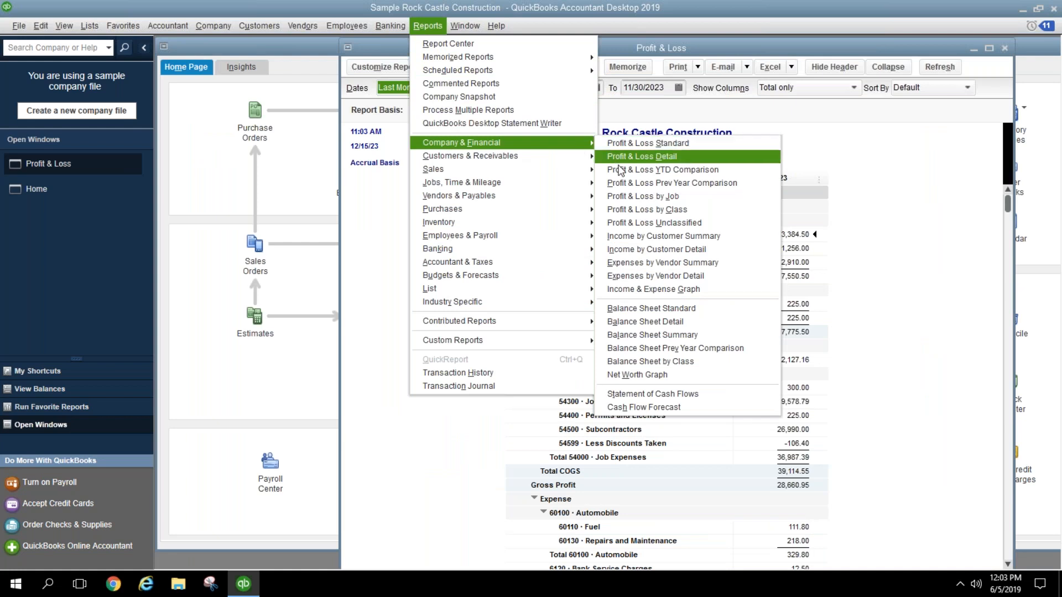
{"action": "left_click", "coordinate": [629, 307]}
{"action": "left_click", "coordinate": [339, 89]}
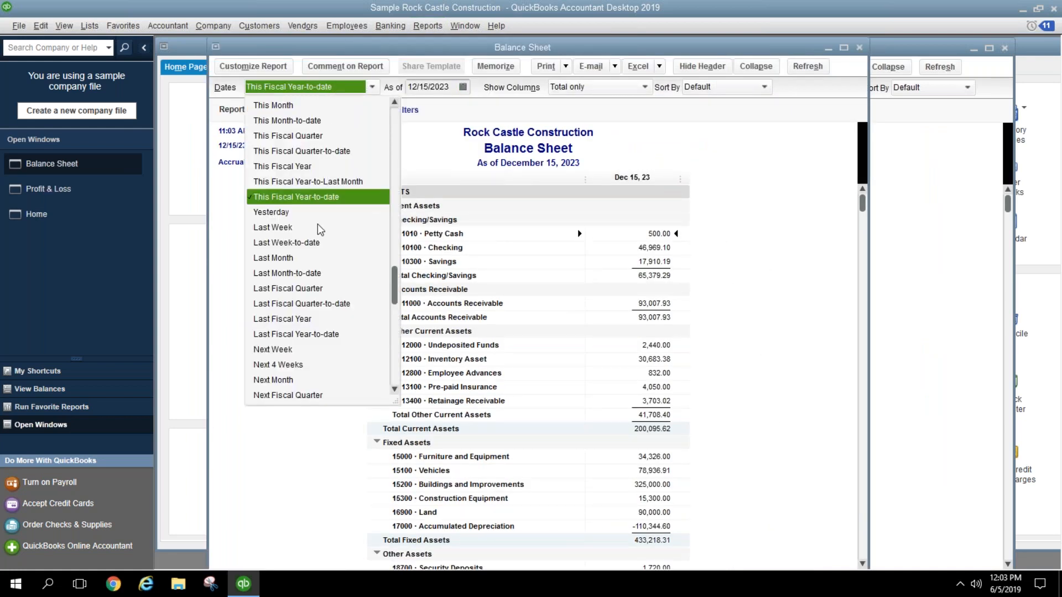
{"action": "left_click", "coordinate": [288, 258]}
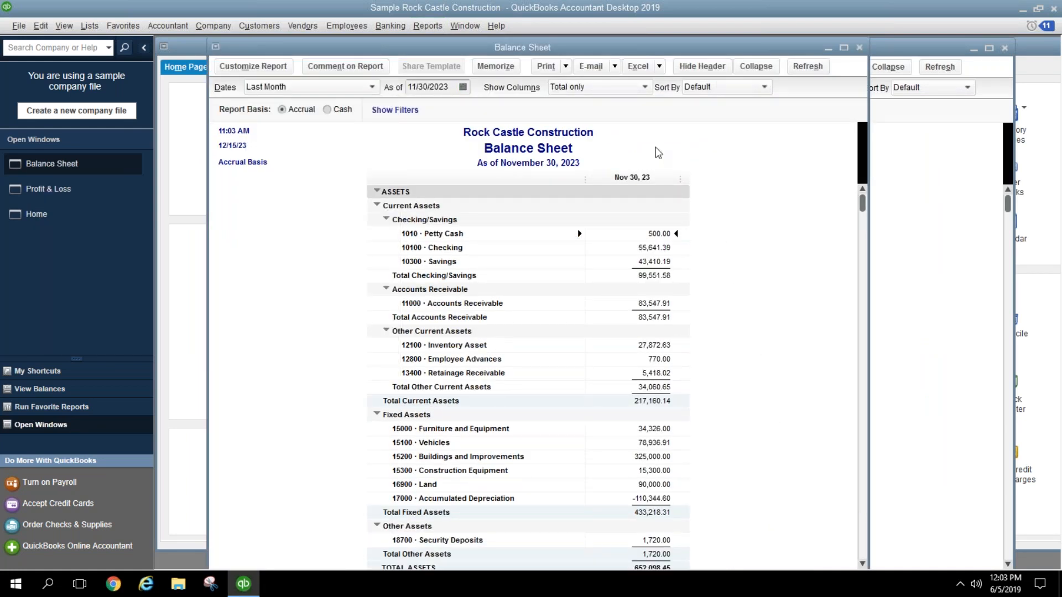
{"action": "left_click_drag", "start_coordinate": [578, 55], "coordinate": [560, 52]}
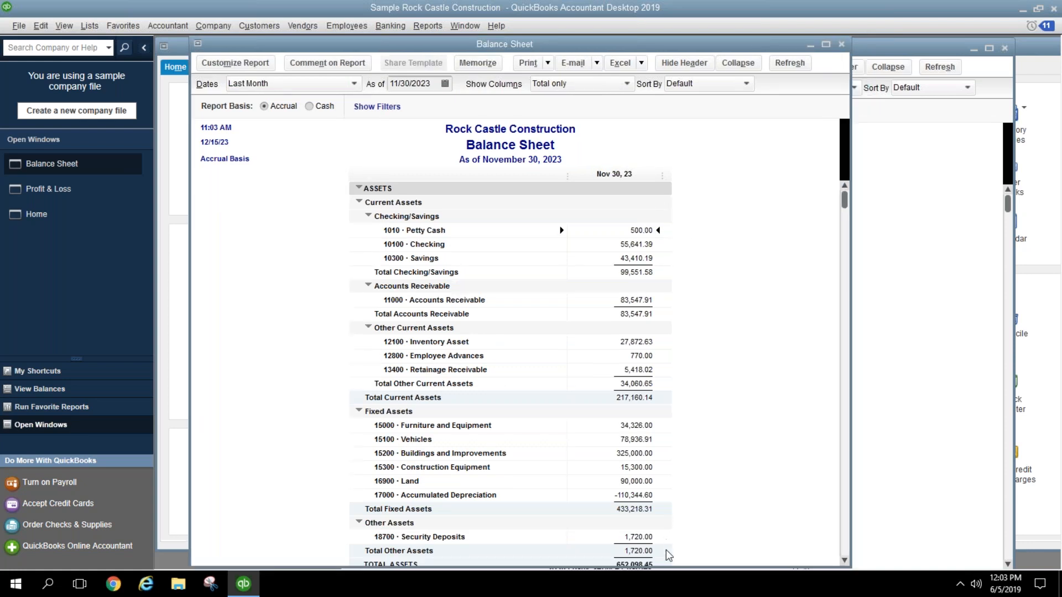
Step: Add a Previous Year column to the November Profit & Loss, then select the Balance Sheet's Petty Cash line
{"action": "left_click", "coordinate": [933, 303]}
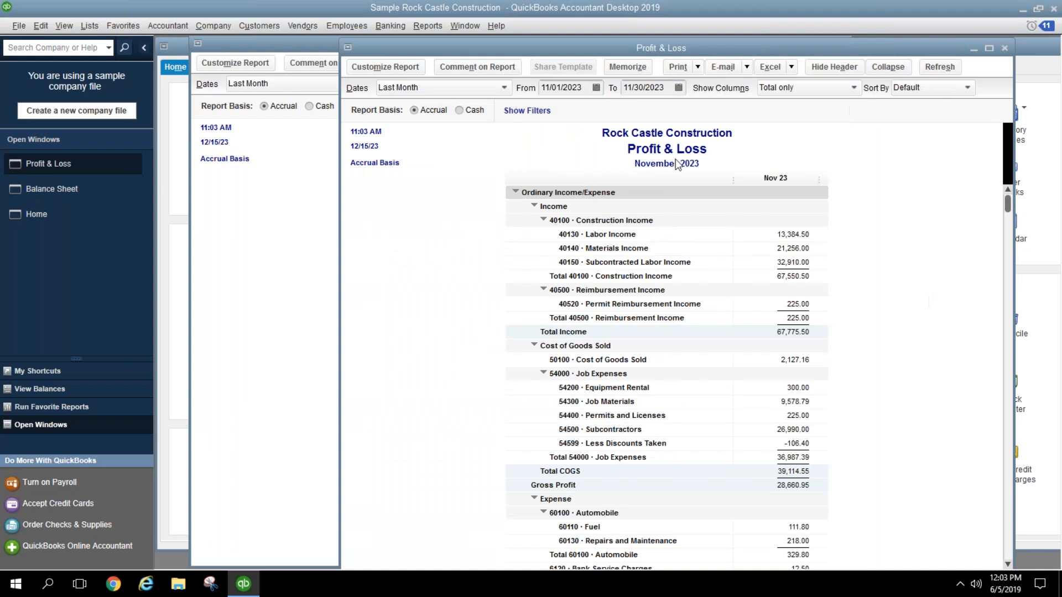
{"action": "left_click", "coordinate": [398, 67]}
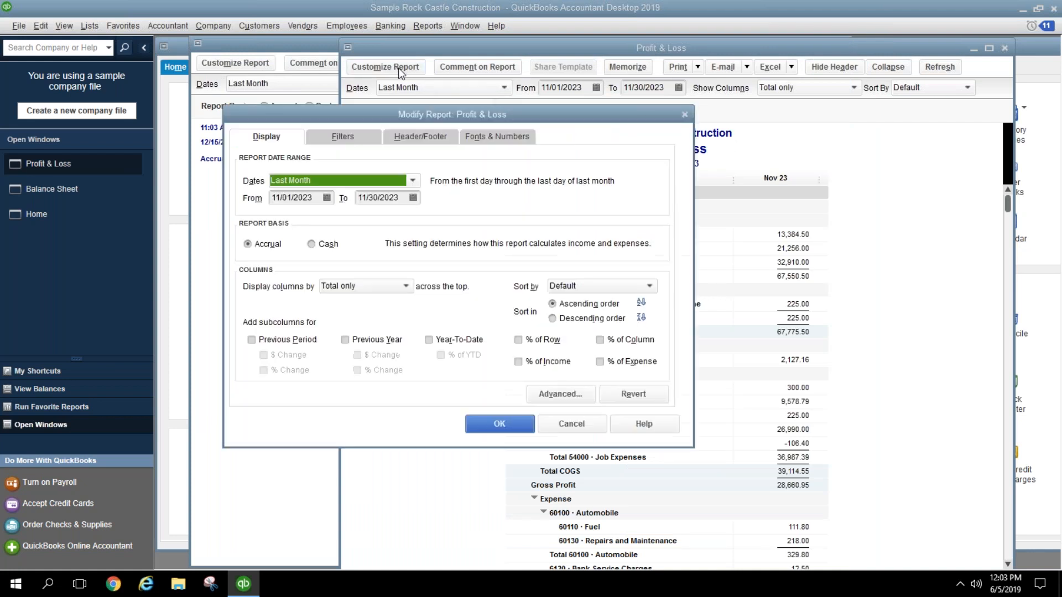
{"action": "left_click", "coordinate": [378, 339]}
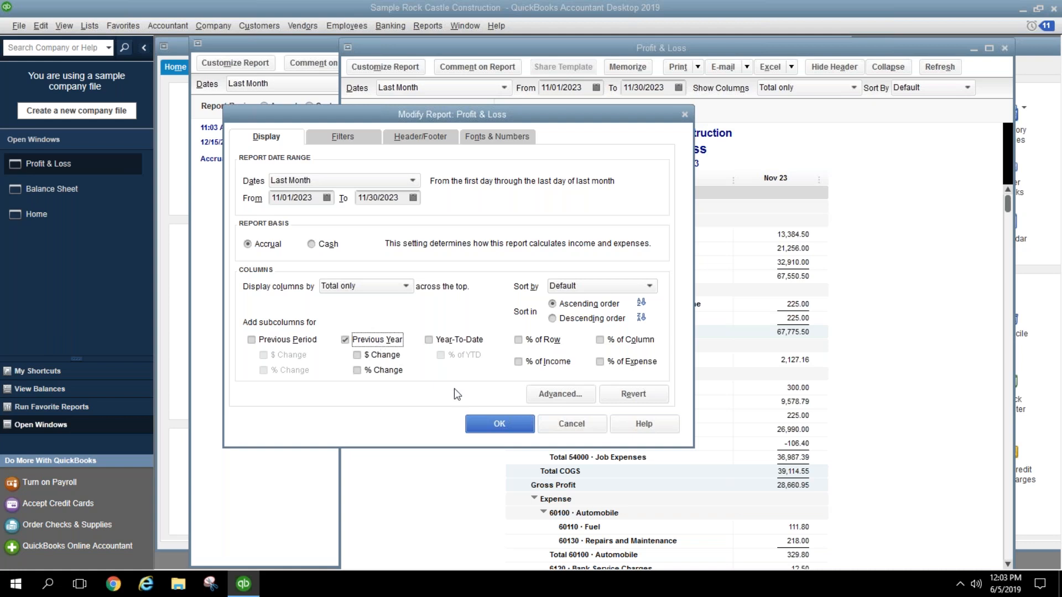
{"action": "left_click", "coordinate": [486, 429]}
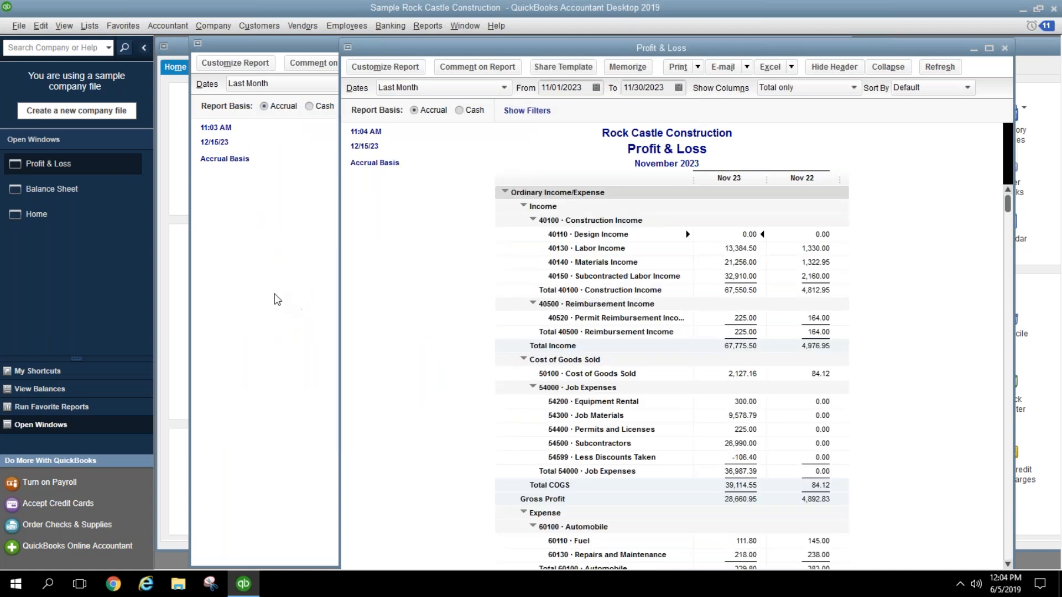
{"action": "left_click", "coordinate": [294, 282]}
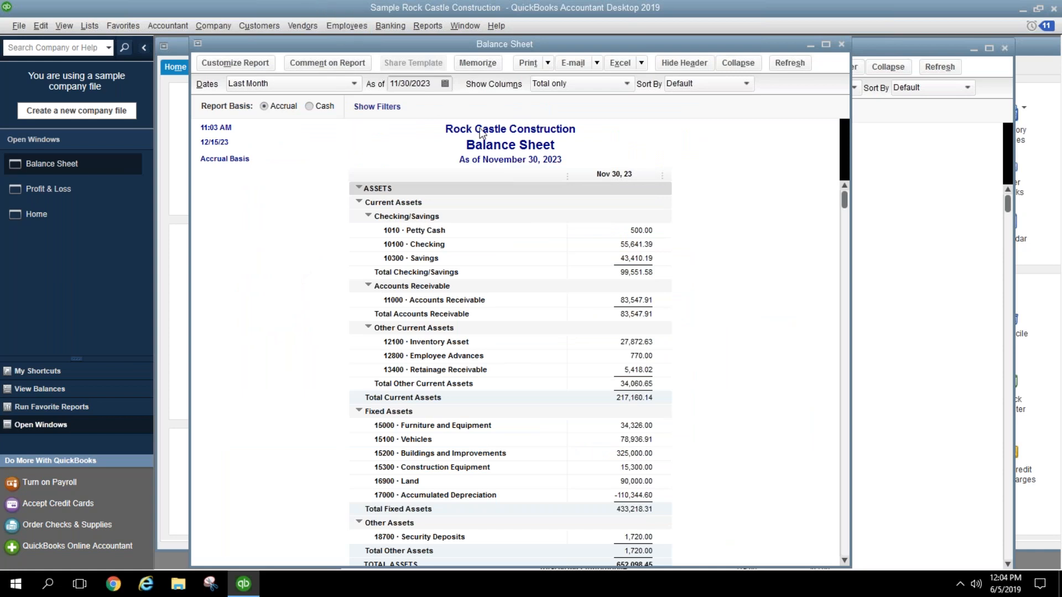
{"action": "left_click", "coordinate": [644, 232]}
Step: Begin reconciling the Checking Account for 11/30/2023 with a 10,000.00 ending balance
{"action": "left_click", "coordinate": [436, 27]}
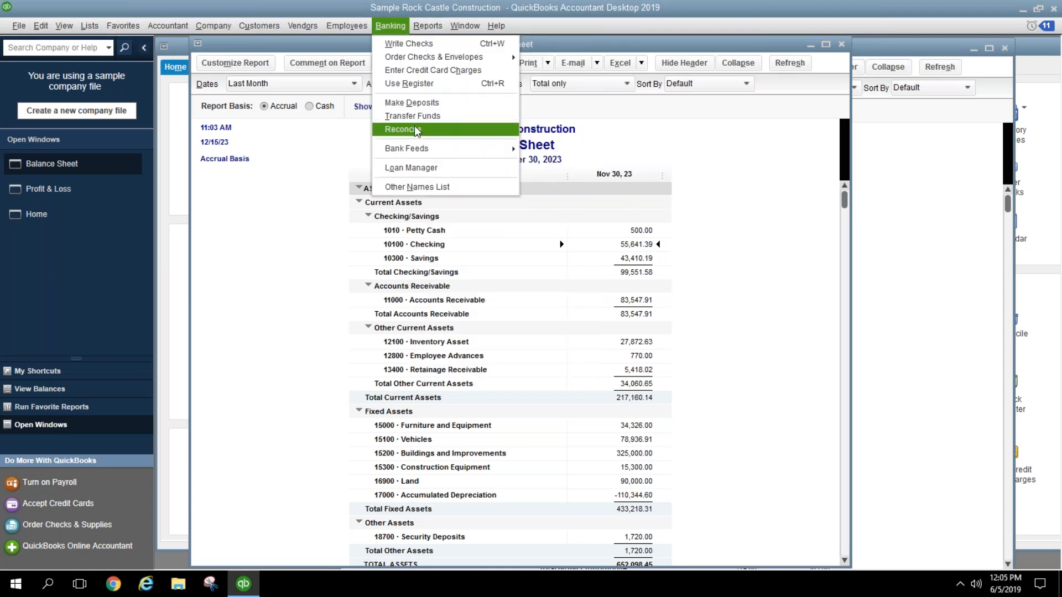
{"action": "left_click", "coordinate": [414, 129]}
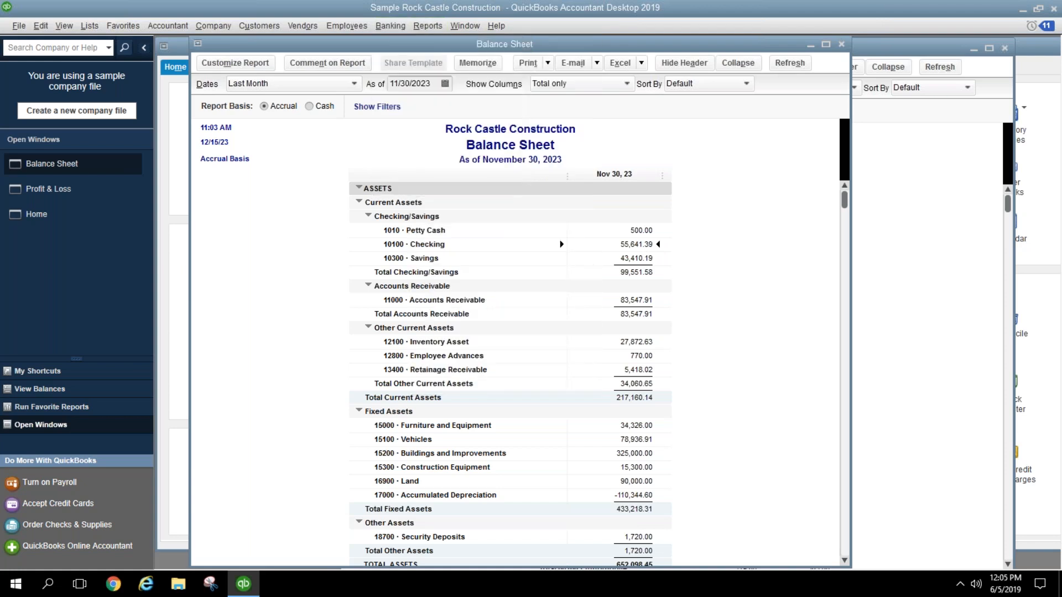
{"action": "left_click", "coordinate": [420, 247]}
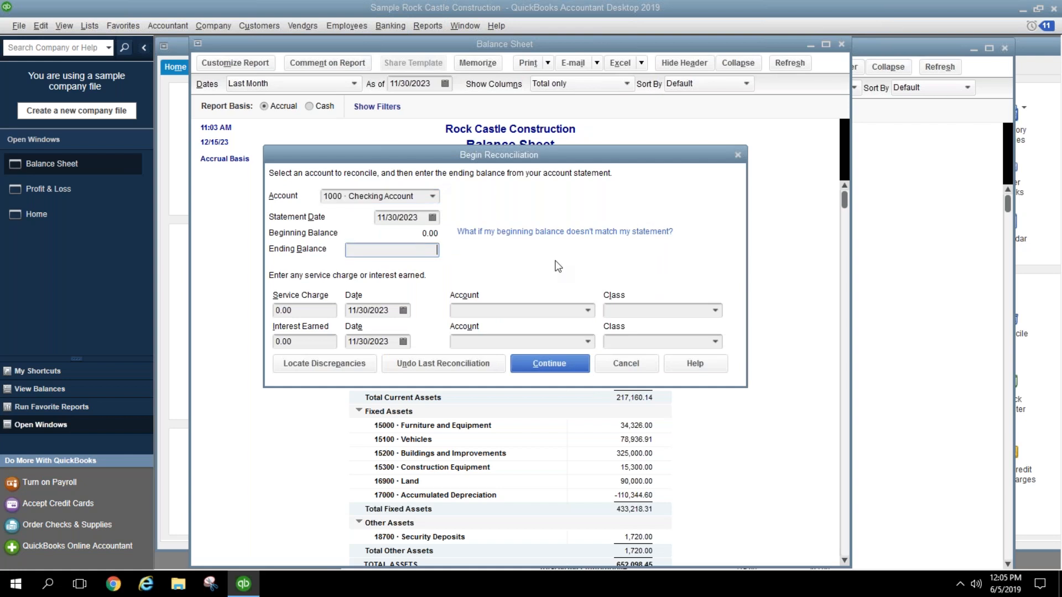
{"action": "type", "text": "10000"}
{"action": "left_click", "coordinate": [567, 368]}
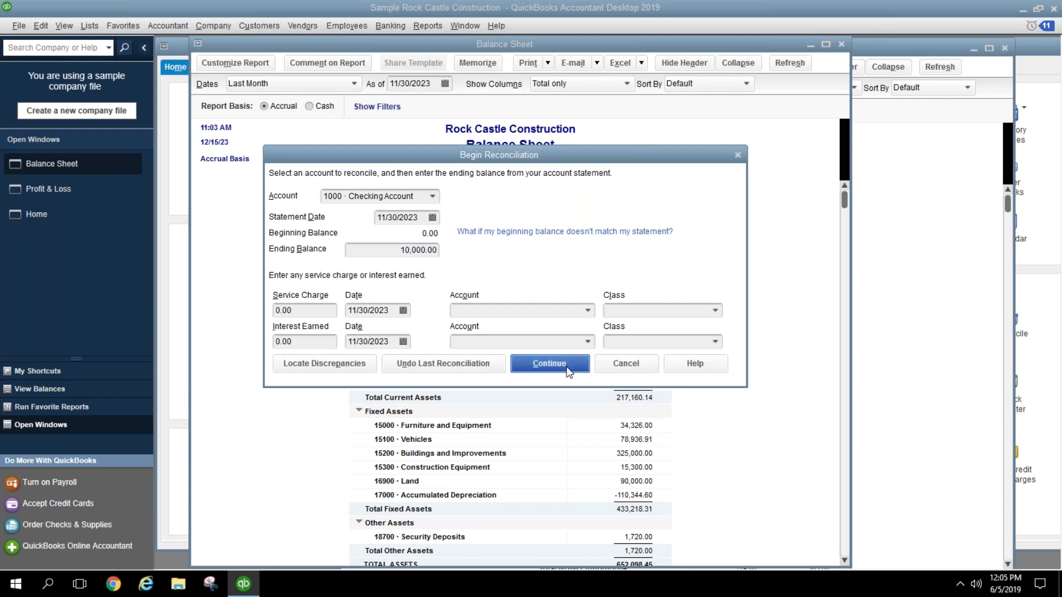
{"action": "left_click", "coordinate": [324, 313]}
{"action": "left_click", "coordinate": [312, 341]}
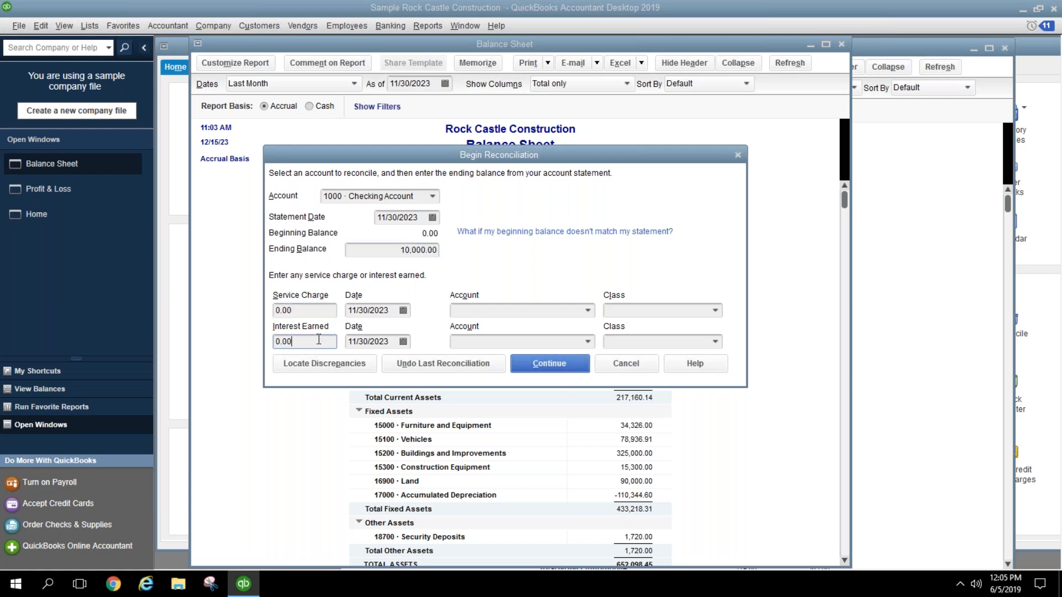
{"action": "left_click", "coordinate": [533, 361]}
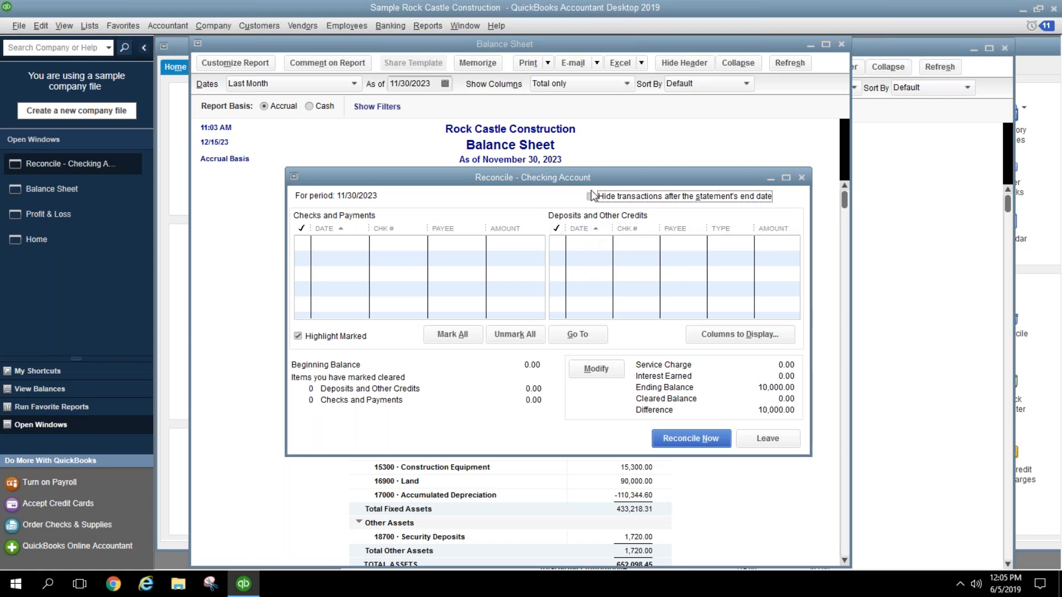
Step: Close the Checking reconciliation and QuickZoom into the 10100 Checking balance's November transactions
{"action": "left_click", "coordinate": [802, 179]}
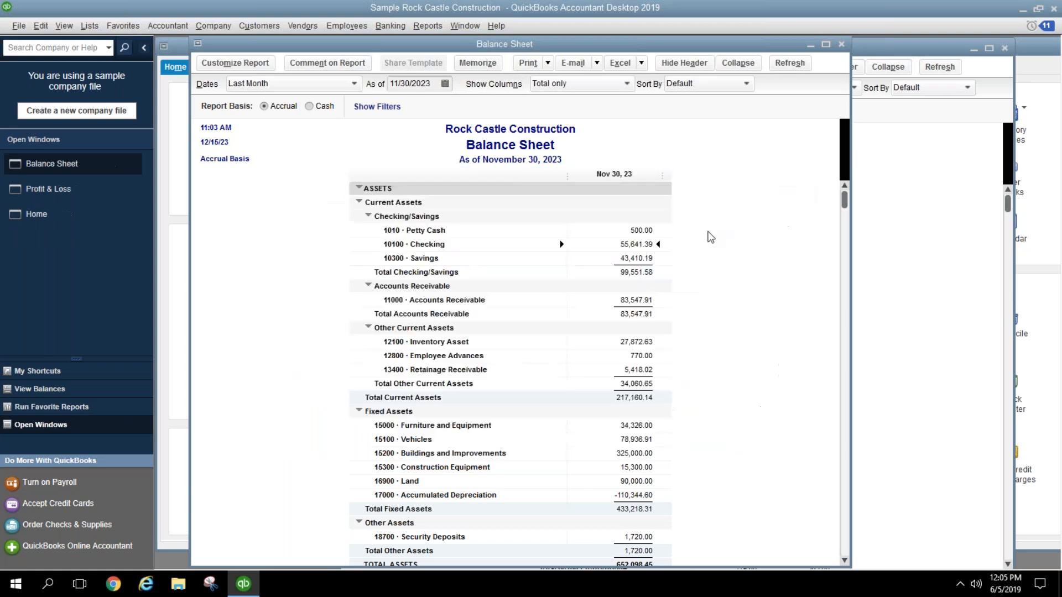
{"action": "double_click", "coordinate": [625, 244]}
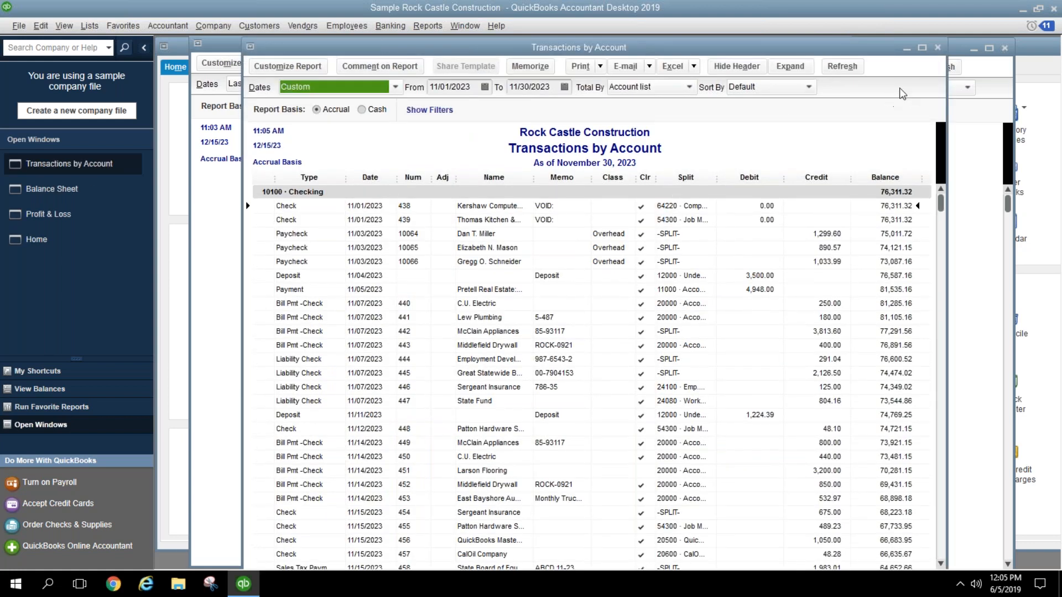
{"action": "left_click", "coordinate": [936, 47]}
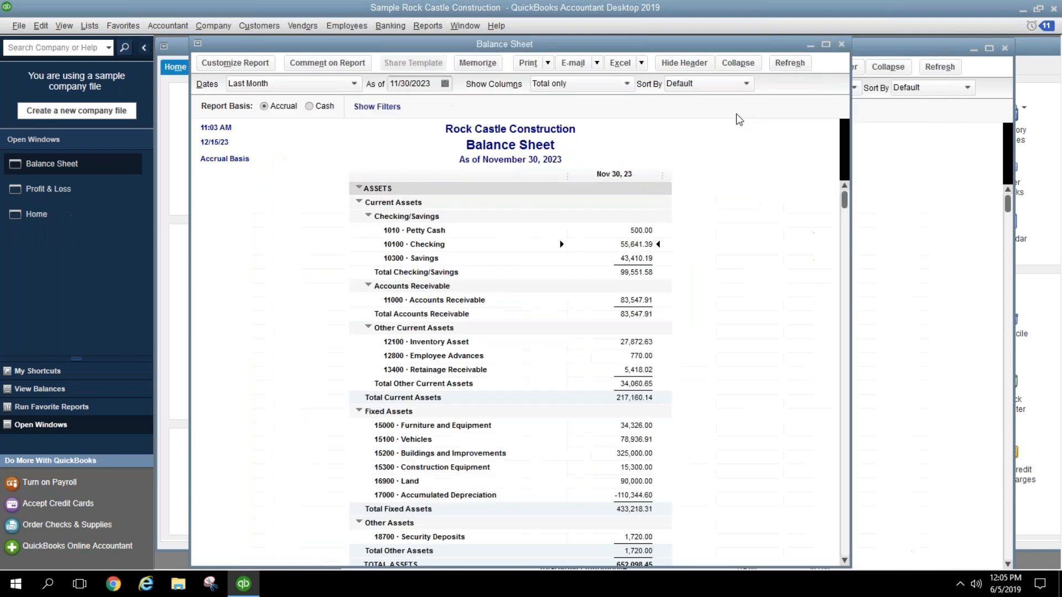
{"action": "left_click", "coordinate": [396, 26]}
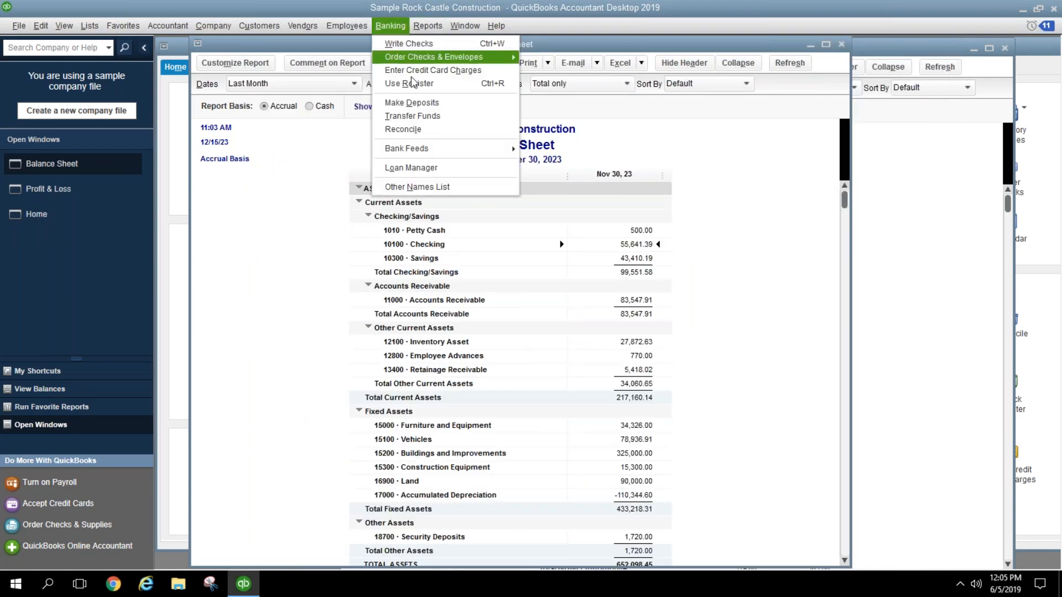
Step: Choose 10100 Checking to reconcile, enter statement figures 6500 and 2000.00, and continue
{"action": "left_click", "coordinate": [417, 125]}
{"action": "left_click", "coordinate": [430, 194]}
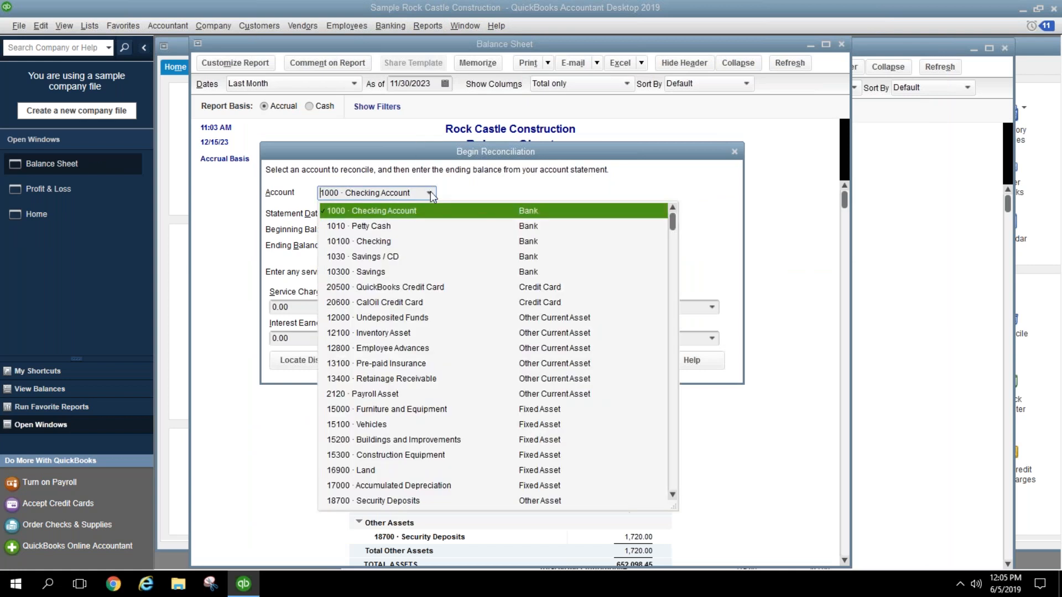
{"action": "left_click", "coordinate": [401, 241]}
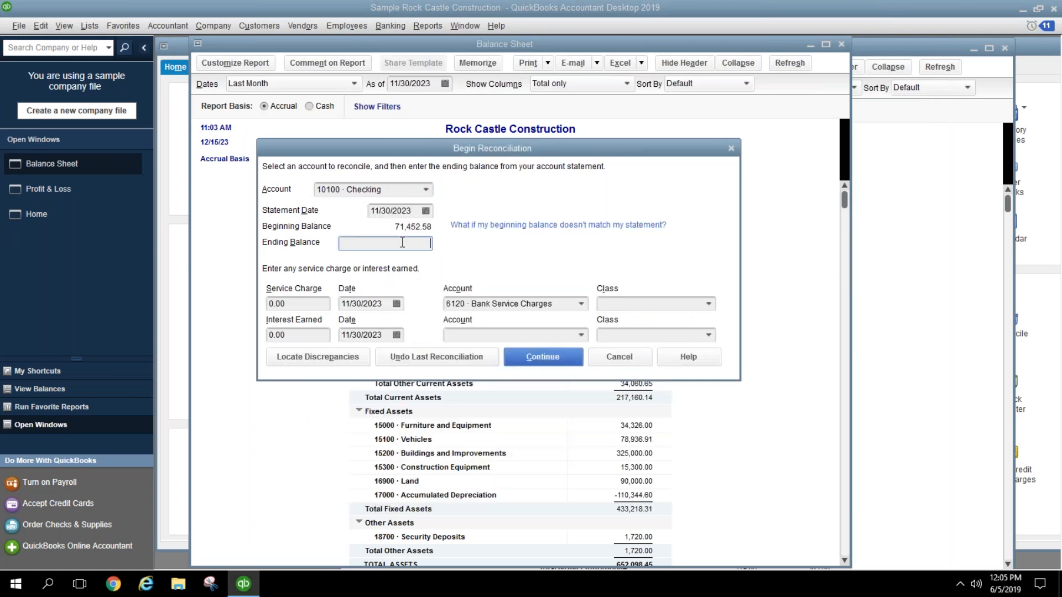
{"action": "type", "text": "6500"}
{"action": "type", "text": "2000.00"}
{"action": "left_click", "coordinate": [563, 366]}
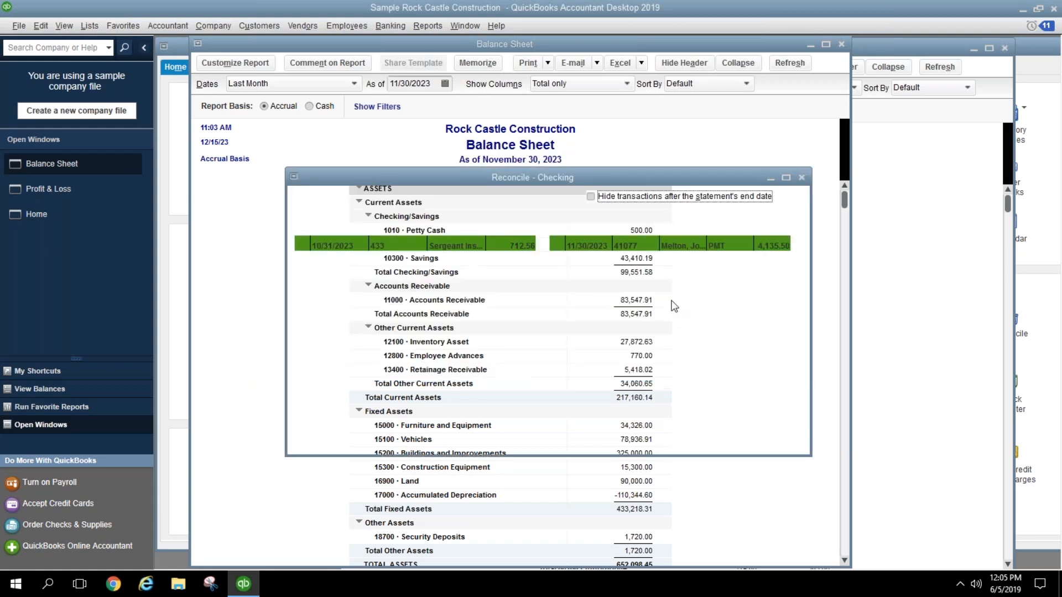
Step: Maximize the reconciliation and clear checks 433, 436, 451, 460, 464 and deposit 41077
{"action": "double_click", "coordinate": [667, 178]}
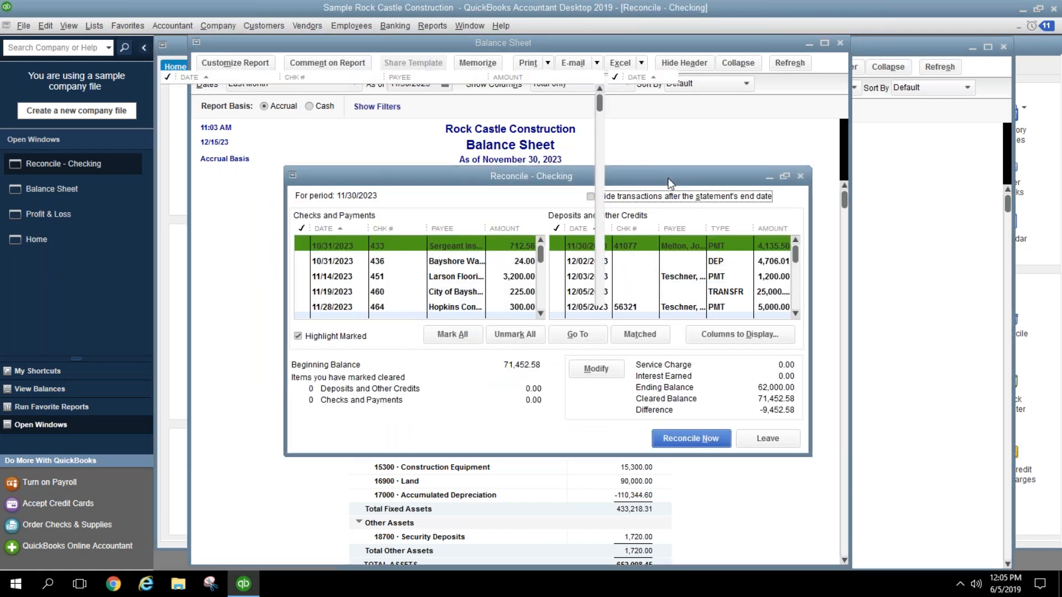
{"action": "left_click", "coordinate": [169, 94]}
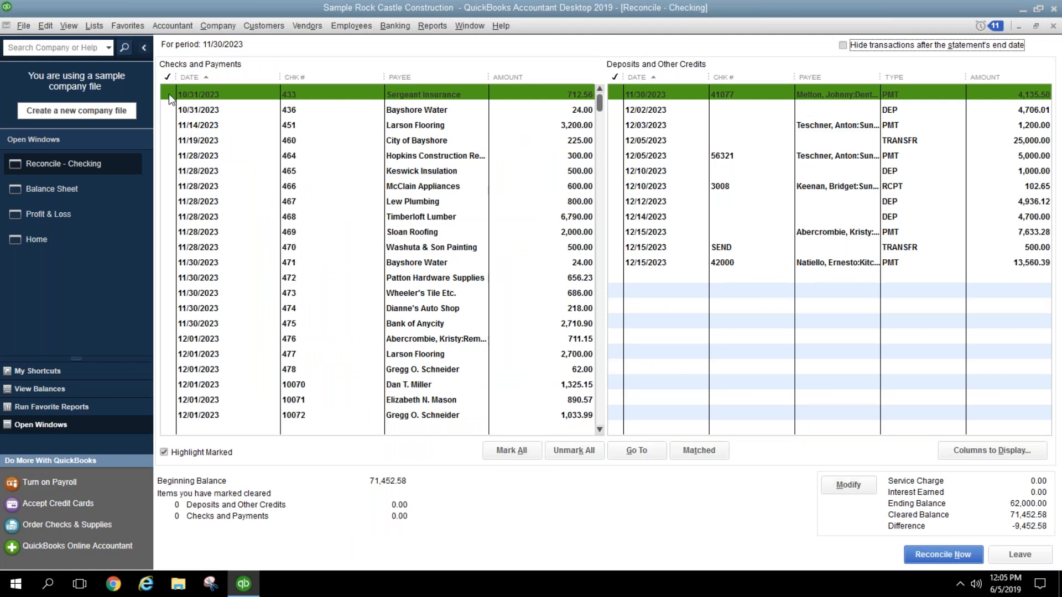
{"action": "left_click", "coordinate": [168, 109]}
{"action": "left_click", "coordinate": [169, 125]}
{"action": "left_click", "coordinate": [172, 140]}
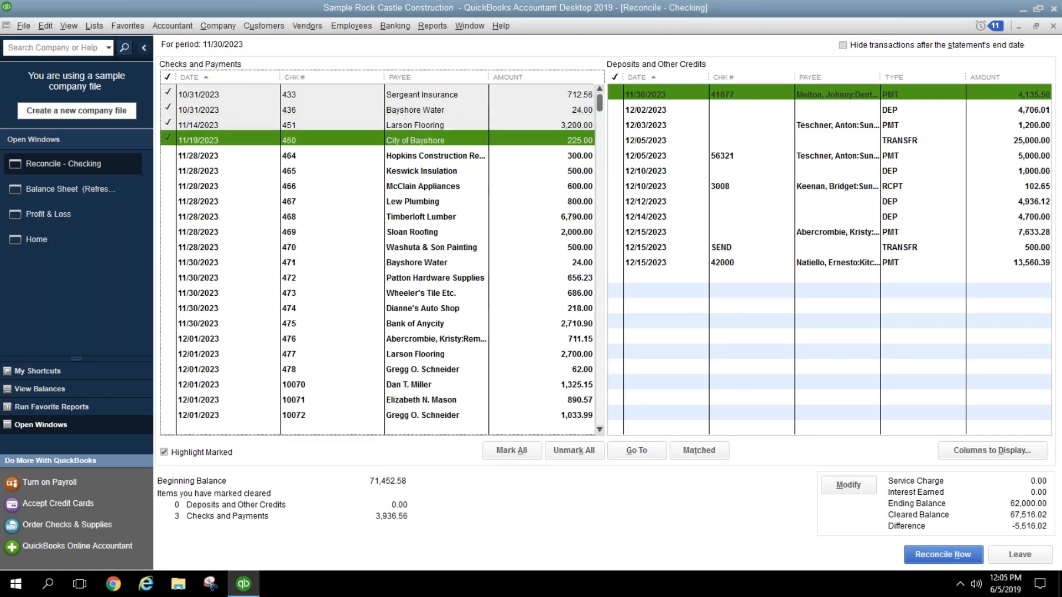
{"action": "left_click", "coordinate": [173, 156]}
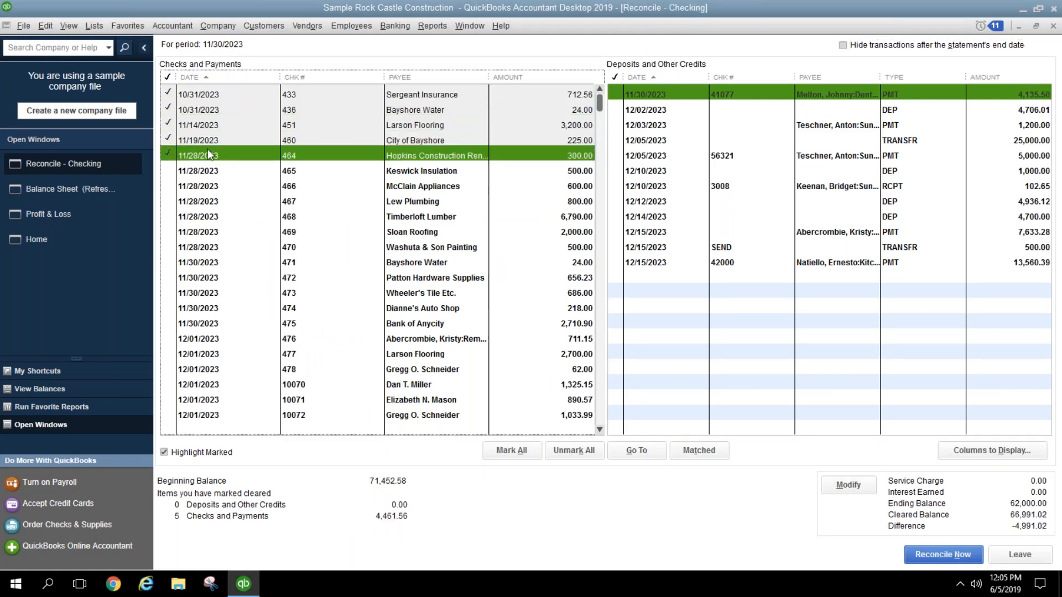
{"action": "left_click", "coordinate": [616, 93]}
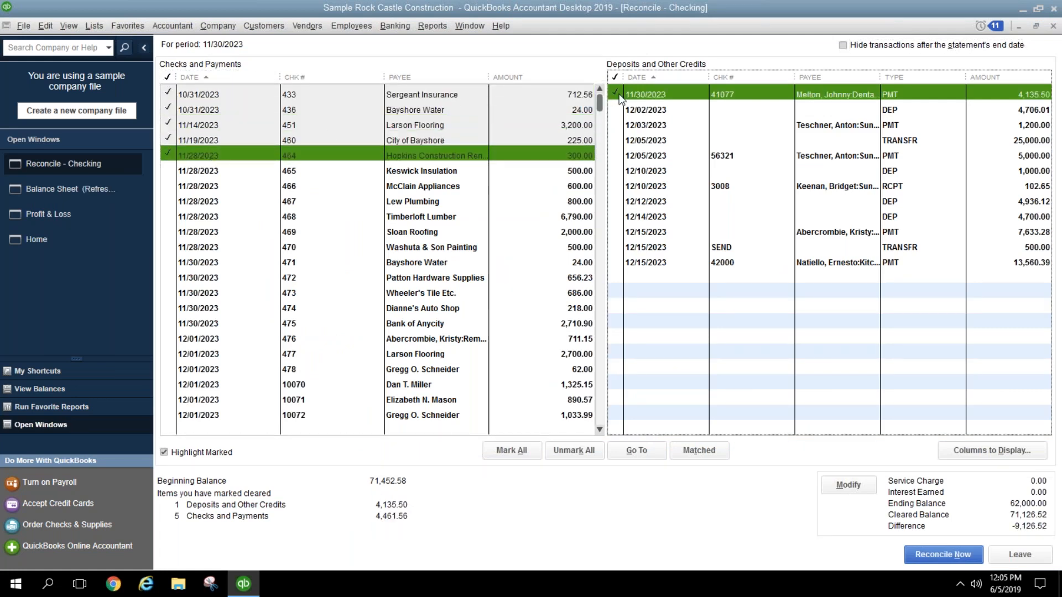
Step: Clear checks 465 through 468, leaving checks 469–471 unmarked
{"action": "left_click", "coordinate": [173, 171]}
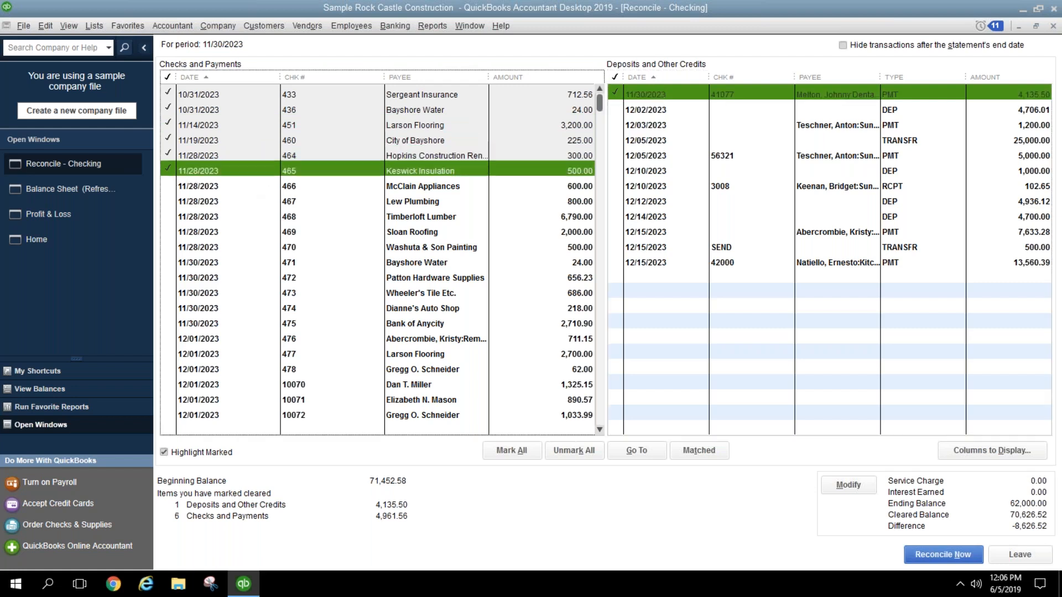
{"action": "left_click", "coordinate": [175, 186]}
{"action": "left_click", "coordinate": [174, 202]}
{"action": "left_click", "coordinate": [174, 217]}
{"action": "left_click", "coordinate": [174, 231]}
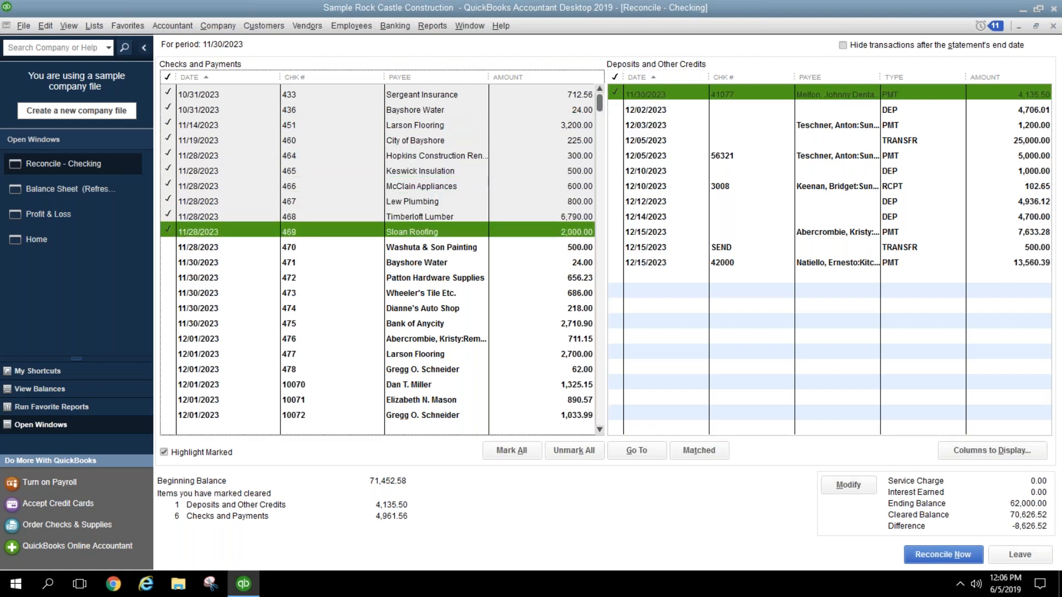
{"action": "left_click", "coordinate": [168, 247]}
{"action": "left_click", "coordinate": [171, 258]}
{"action": "left_click", "coordinate": [169, 245]}
{"action": "left_click", "coordinate": [171, 230]}
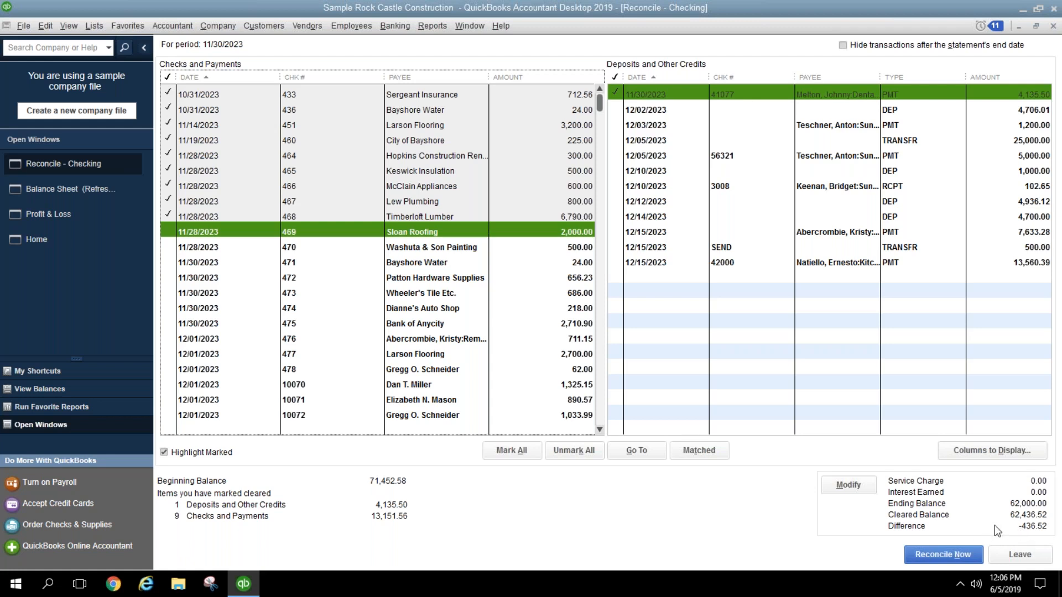
{"action": "left_click", "coordinate": [849, 489]}
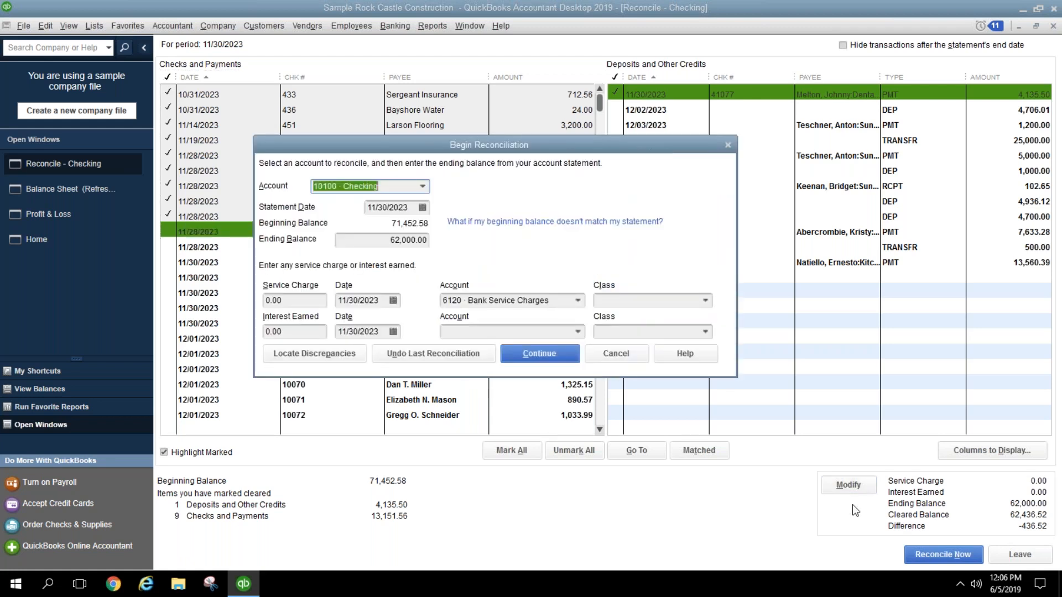
{"action": "left_click", "coordinate": [287, 299]}
{"action": "left_click", "coordinate": [296, 331]}
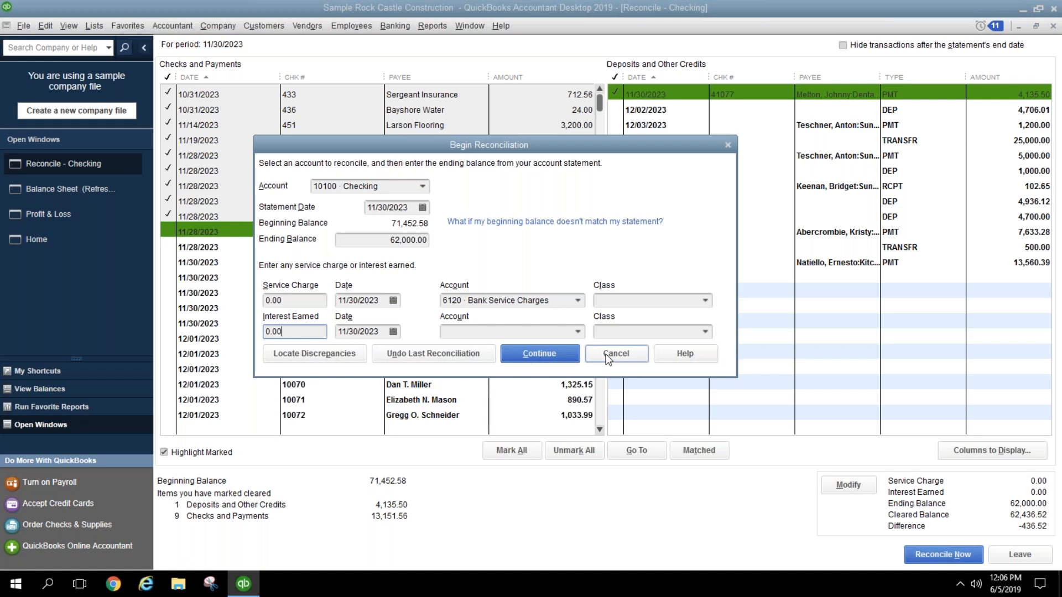
{"action": "left_click", "coordinate": [555, 330]}
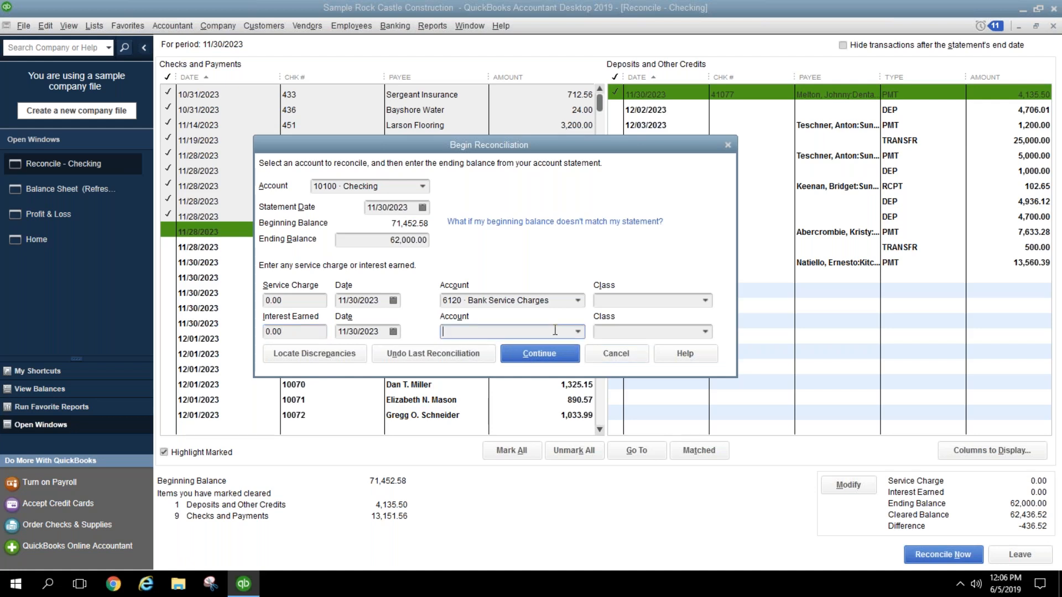
{"action": "left_click", "coordinate": [618, 358]}
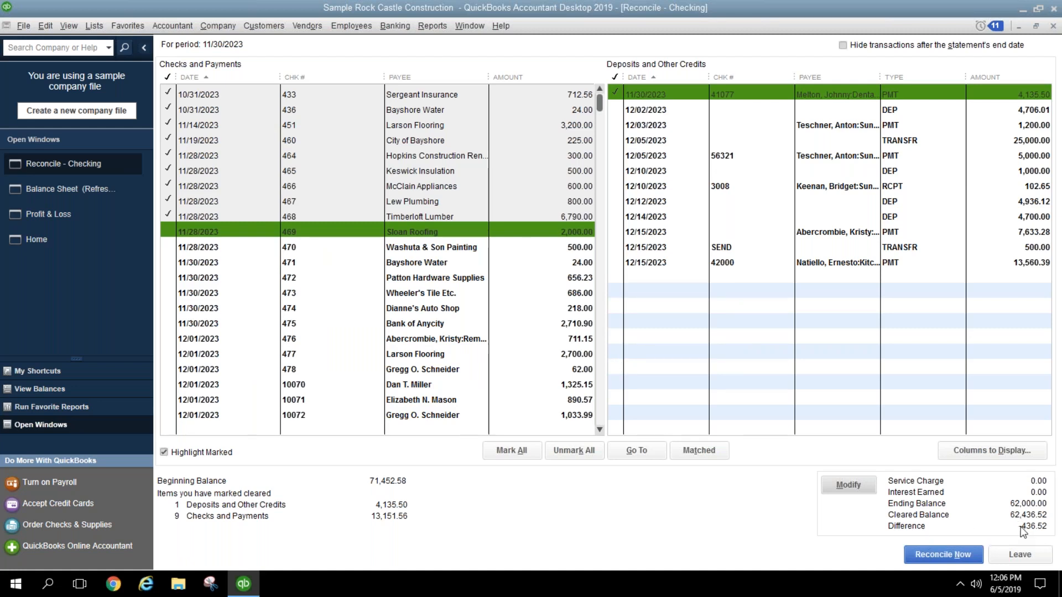
Step: Leave the reconciliation and redate the Balance Sheet as of 10/31/2023
{"action": "left_click", "coordinate": [1021, 555]}
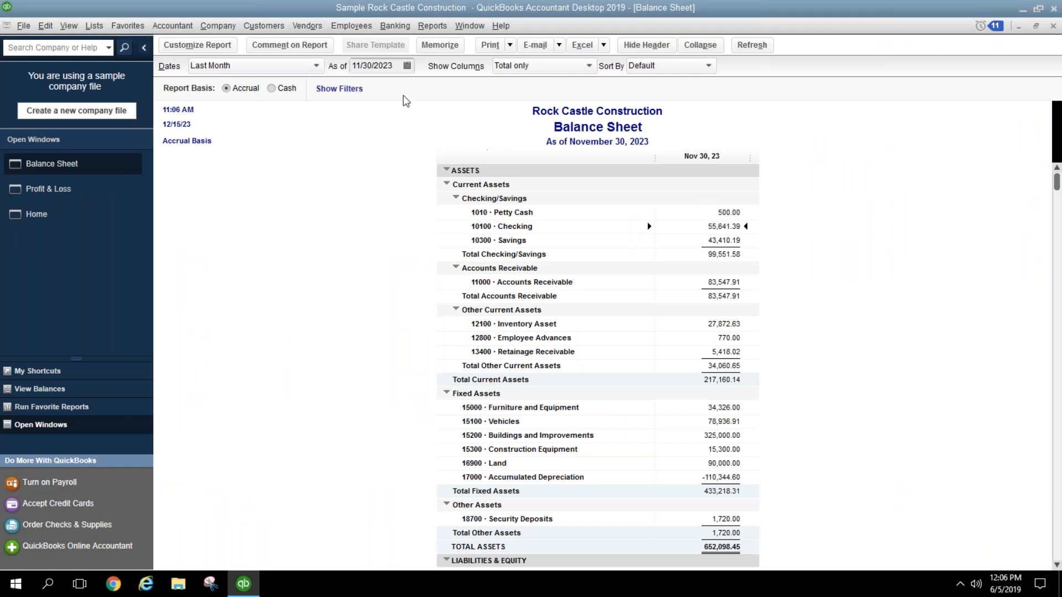
{"action": "left_click_drag", "start_coordinate": [396, 66], "coordinate": [310, 65]}
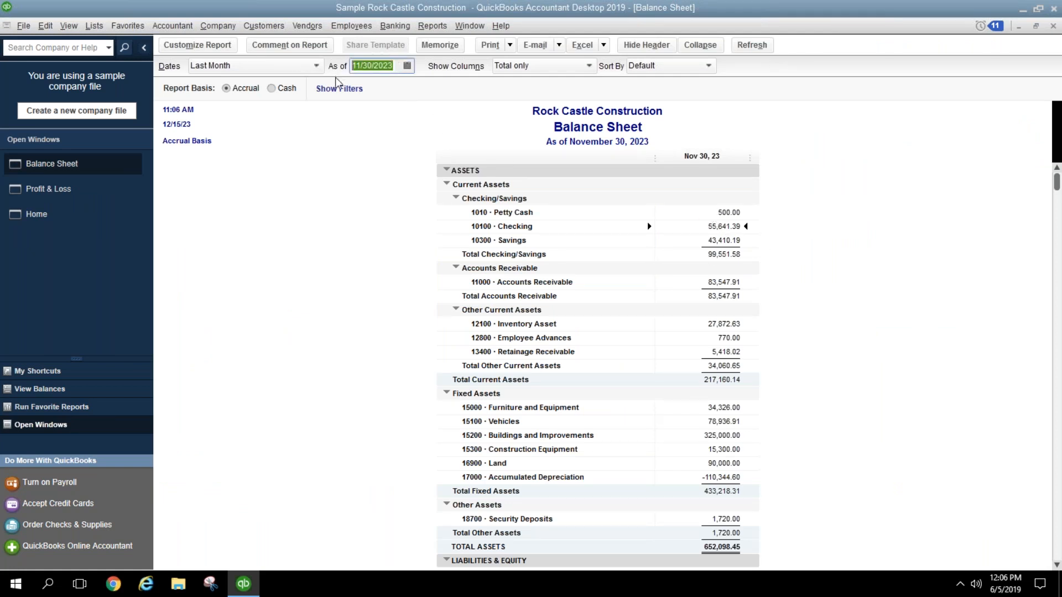
{"action": "type", "text": "1"}
{"action": "key", "text": "Tab"}
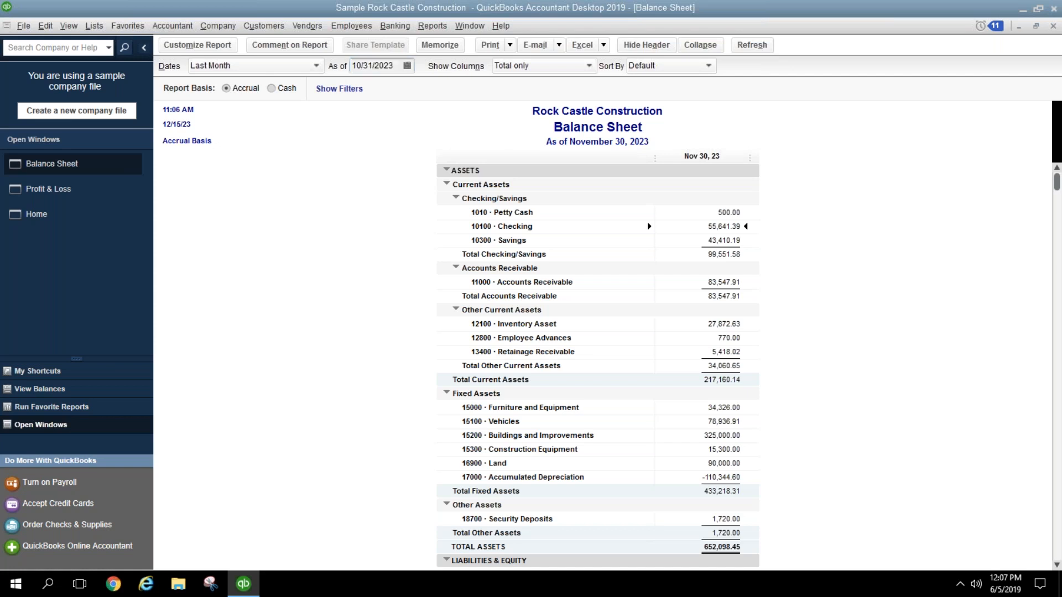
{"action": "left_click", "coordinate": [725, 239]}
{"action": "left_click", "coordinate": [721, 227]}
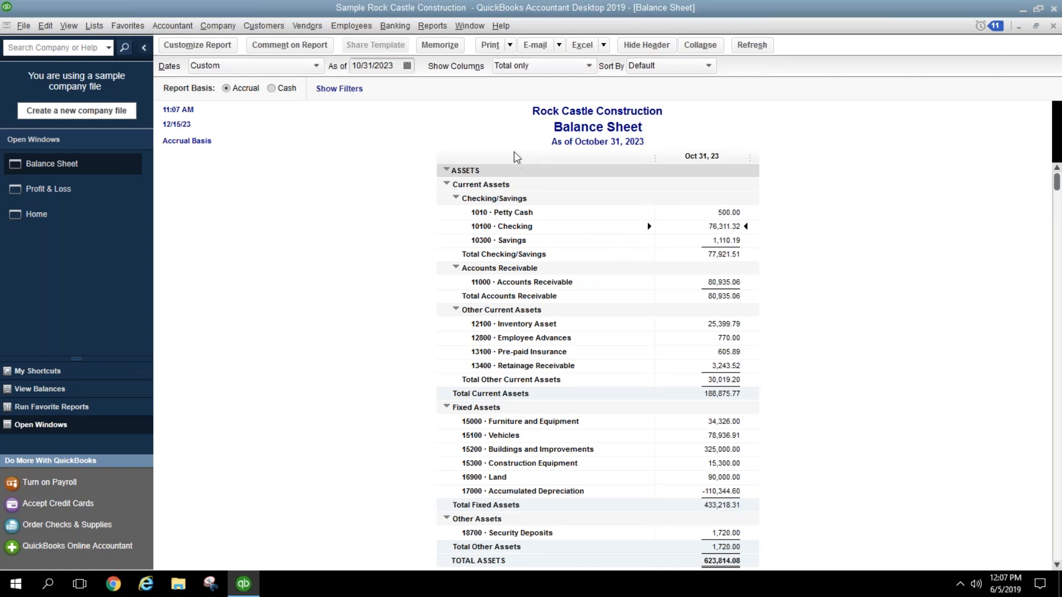
{"action": "left_click", "coordinate": [432, 25]}
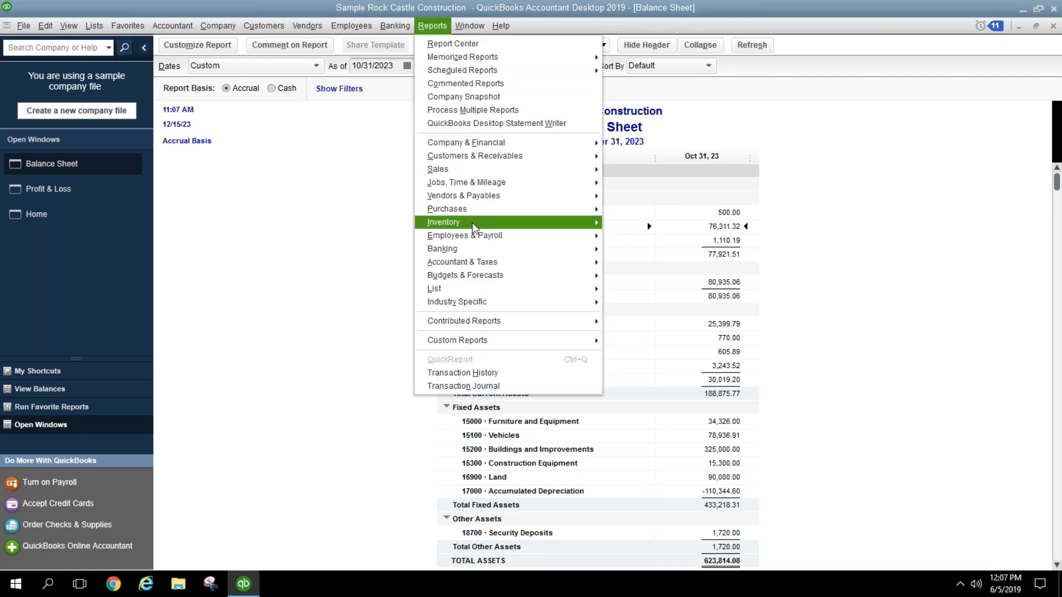
{"action": "mouse_move", "coordinate": [469, 252]}
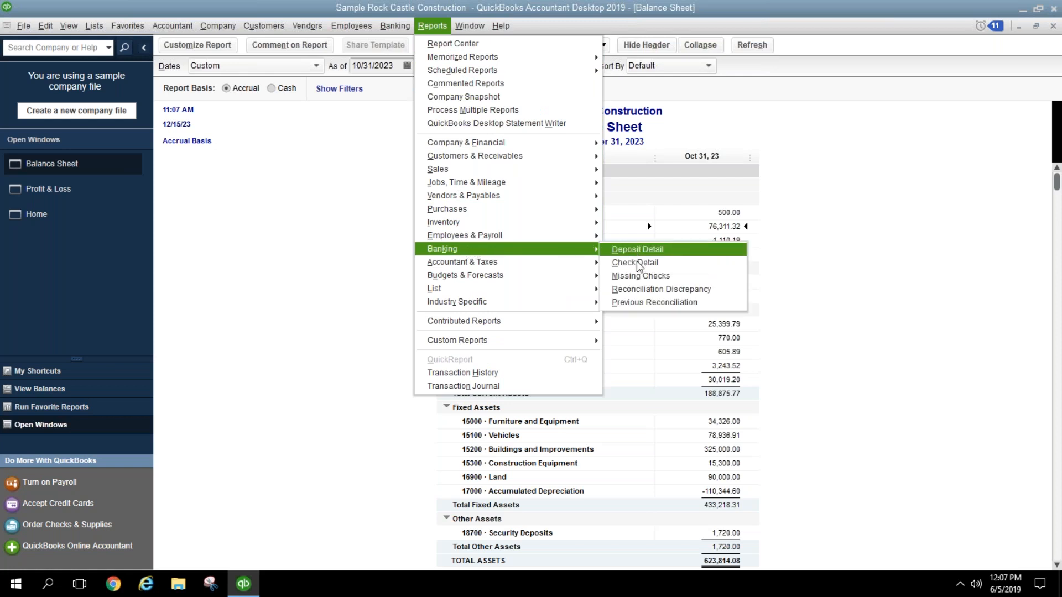
{"action": "left_click", "coordinate": [636, 302]}
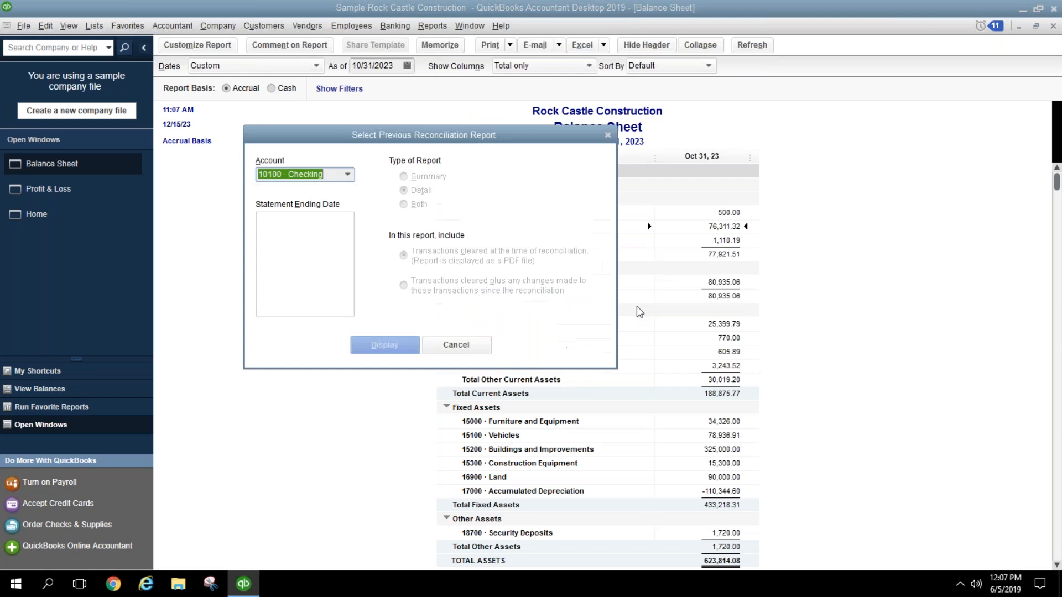
{"action": "left_click", "coordinate": [348, 175]}
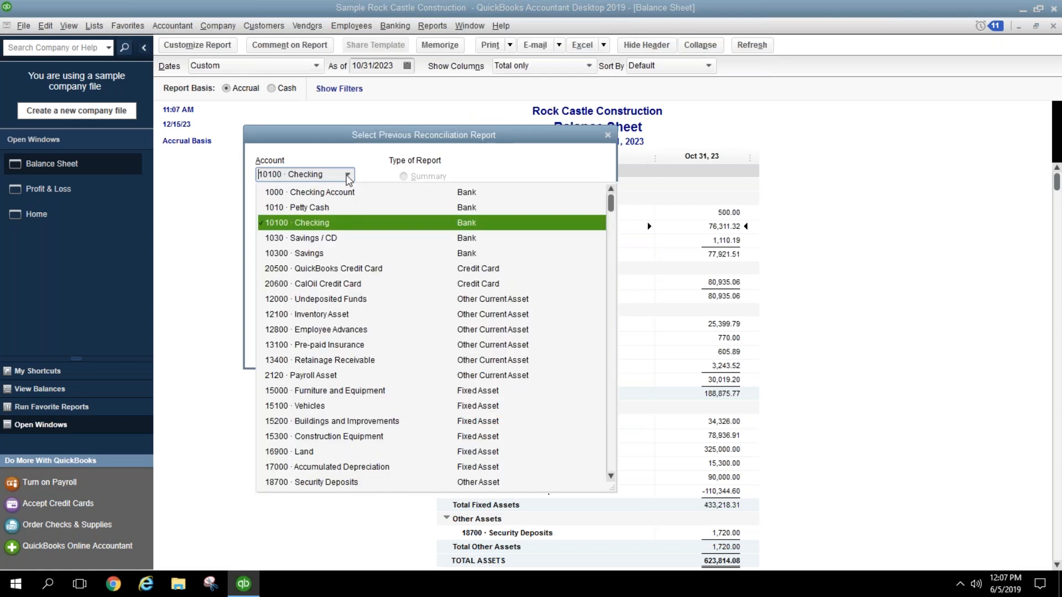
{"action": "left_click", "coordinate": [334, 238]}
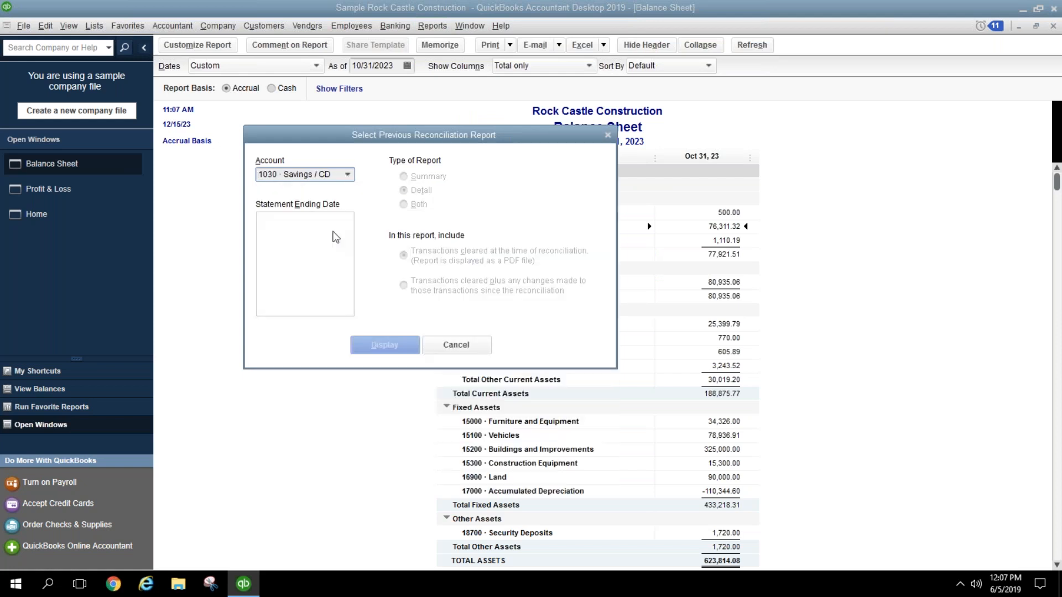
{"action": "left_click", "coordinate": [348, 174]}
{"action": "left_click", "coordinate": [331, 224]}
{"action": "double_click", "coordinate": [348, 175]}
{"action": "left_click", "coordinate": [455, 346]}
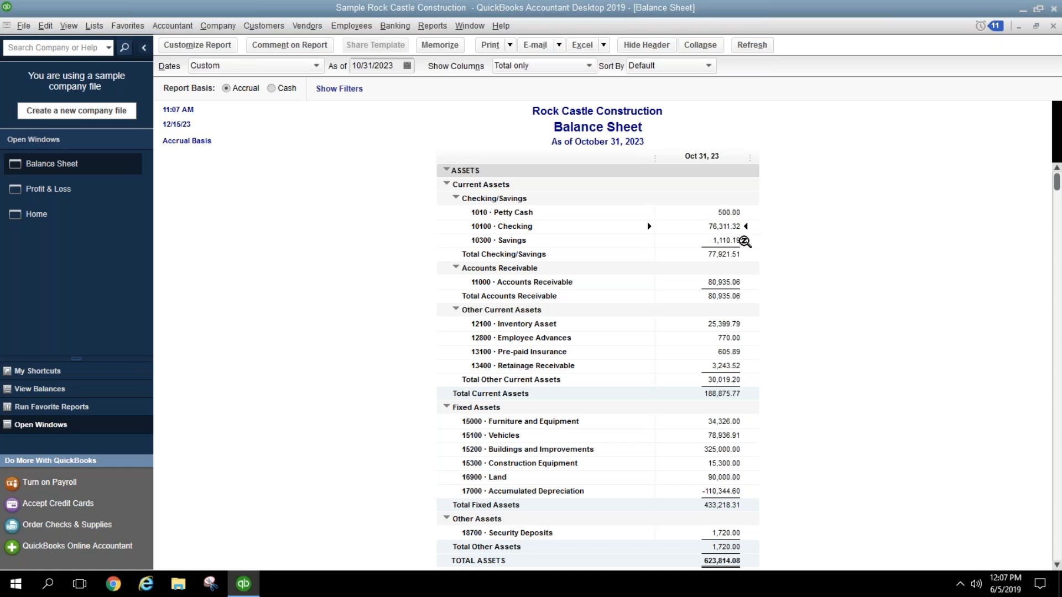
{"action": "left_click", "coordinate": [431, 26]}
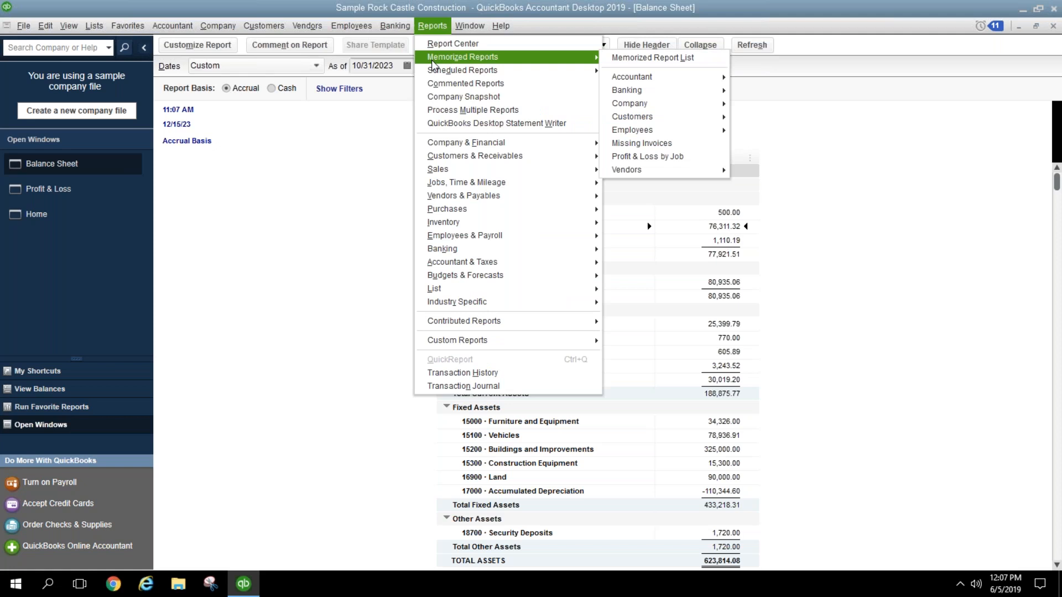
{"action": "mouse_move", "coordinate": [401, 28]}
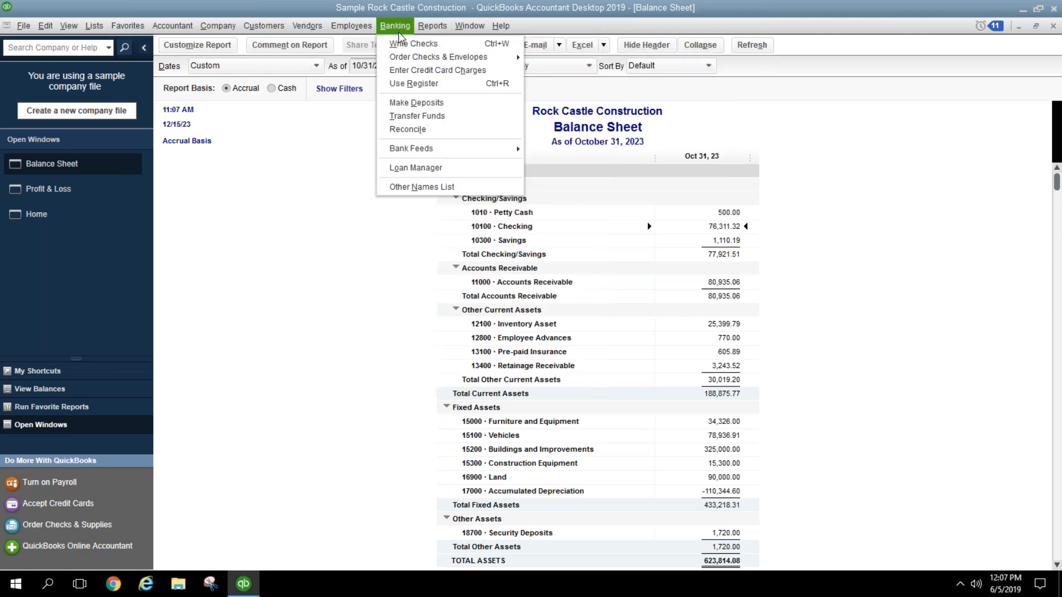
{"action": "left_click", "coordinate": [416, 133]}
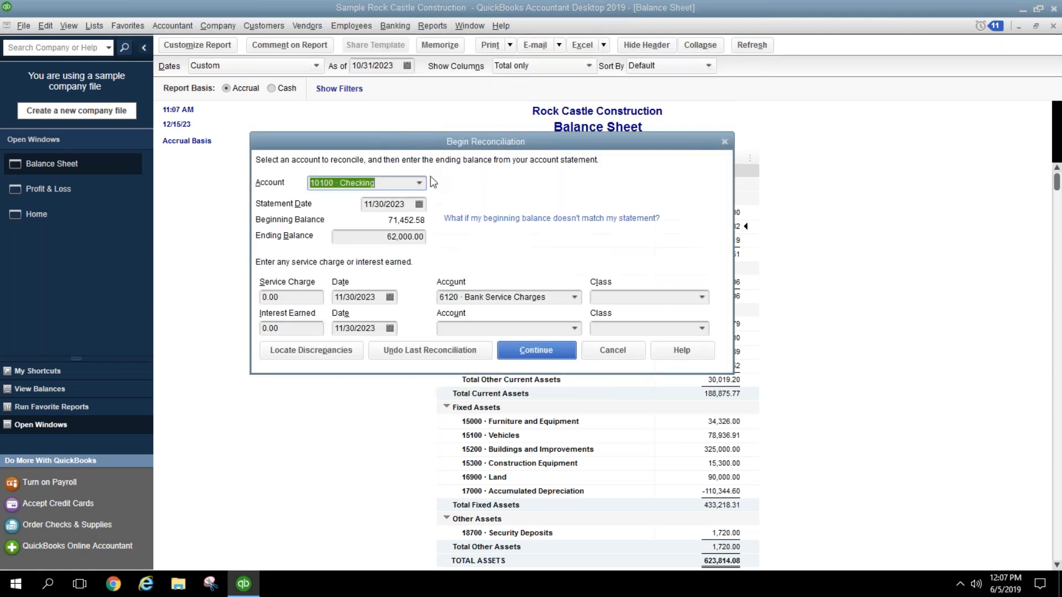
{"action": "left_click", "coordinate": [406, 204]}
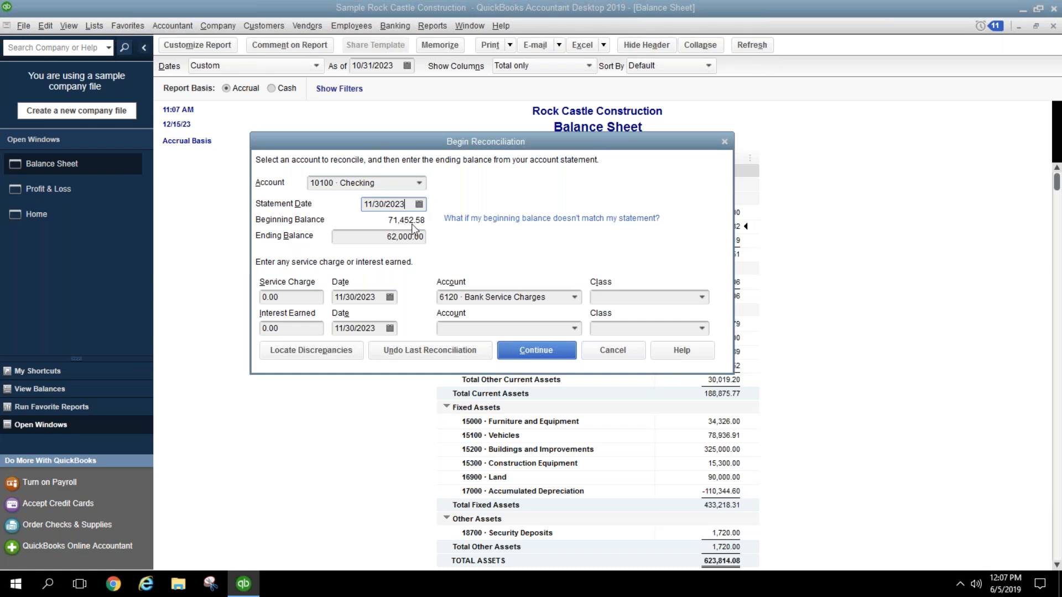
{"action": "left_click_drag", "start_coordinate": [440, 143], "coordinate": [423, 276]}
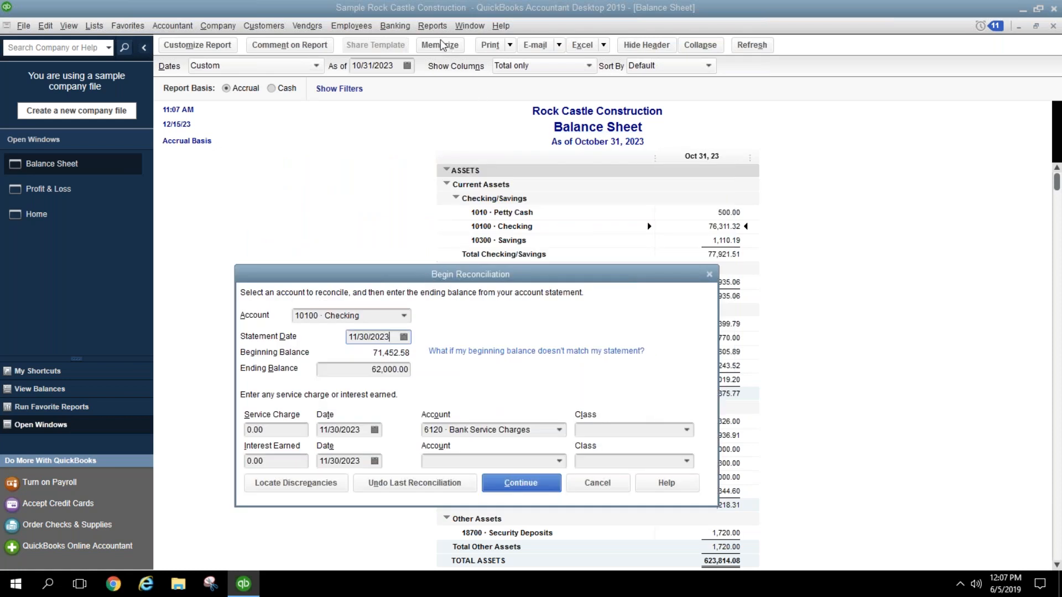
{"action": "left_click", "coordinate": [583, 490]}
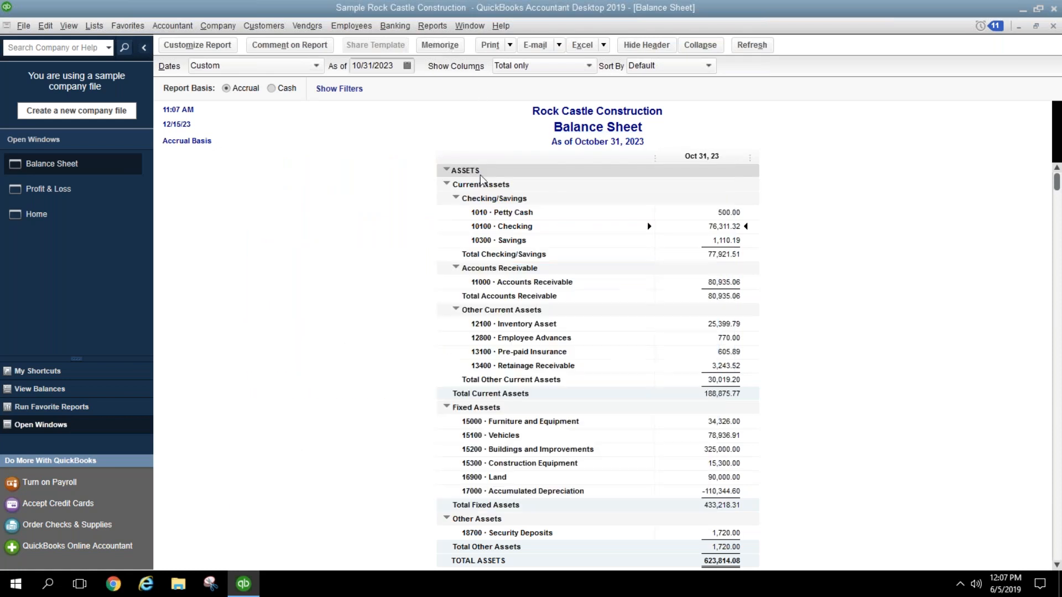
{"action": "left_click", "coordinate": [432, 25]}
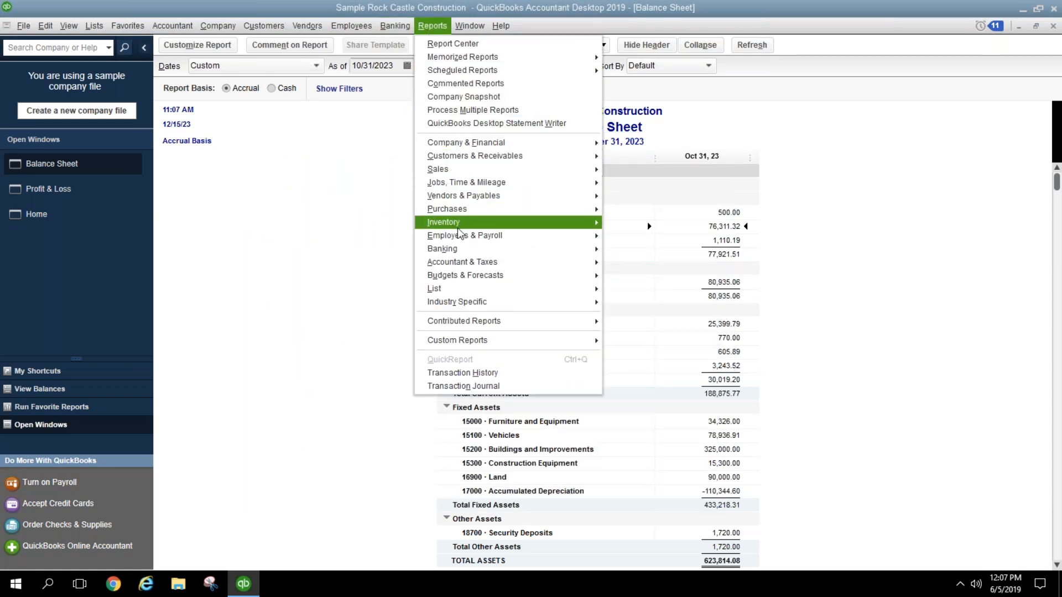
{"action": "mouse_move", "coordinate": [485, 248]}
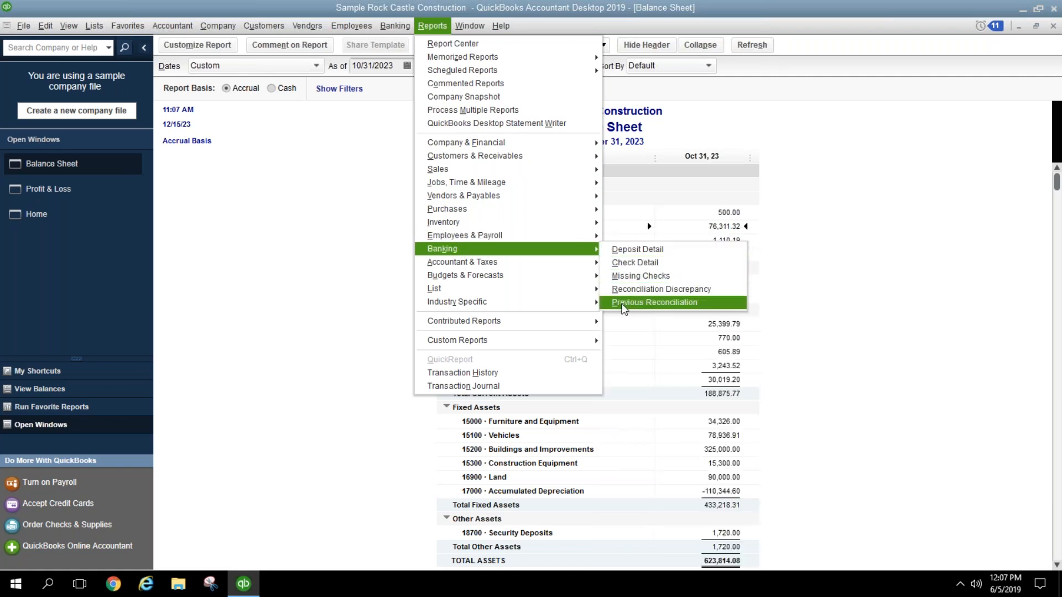
{"action": "left_click", "coordinate": [624, 306]}
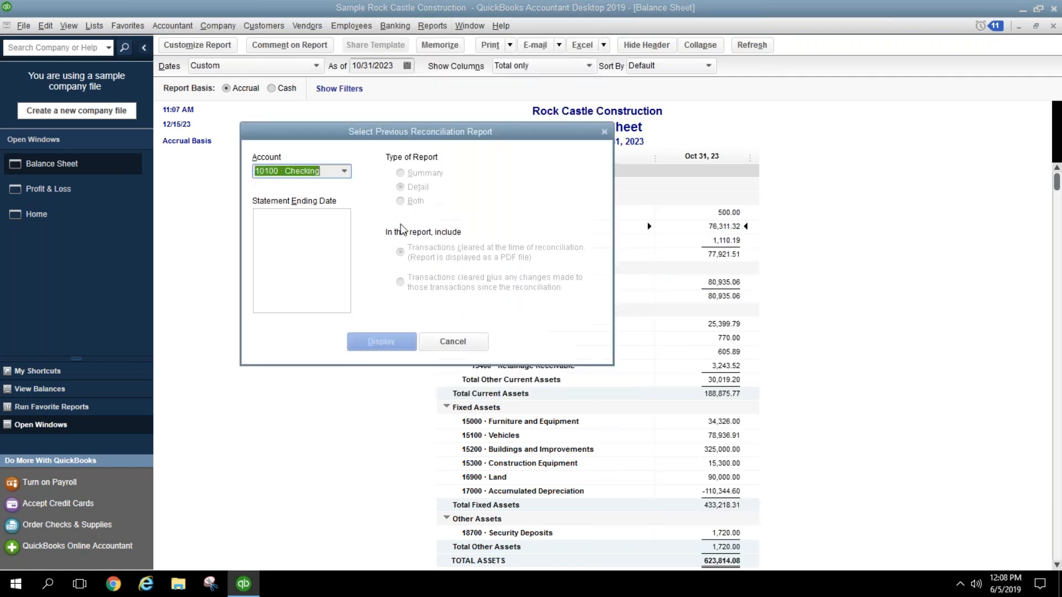
{"action": "left_click", "coordinate": [347, 173]}
{"action": "left_click", "coordinate": [346, 173]}
{"action": "left_click", "coordinate": [451, 344]}
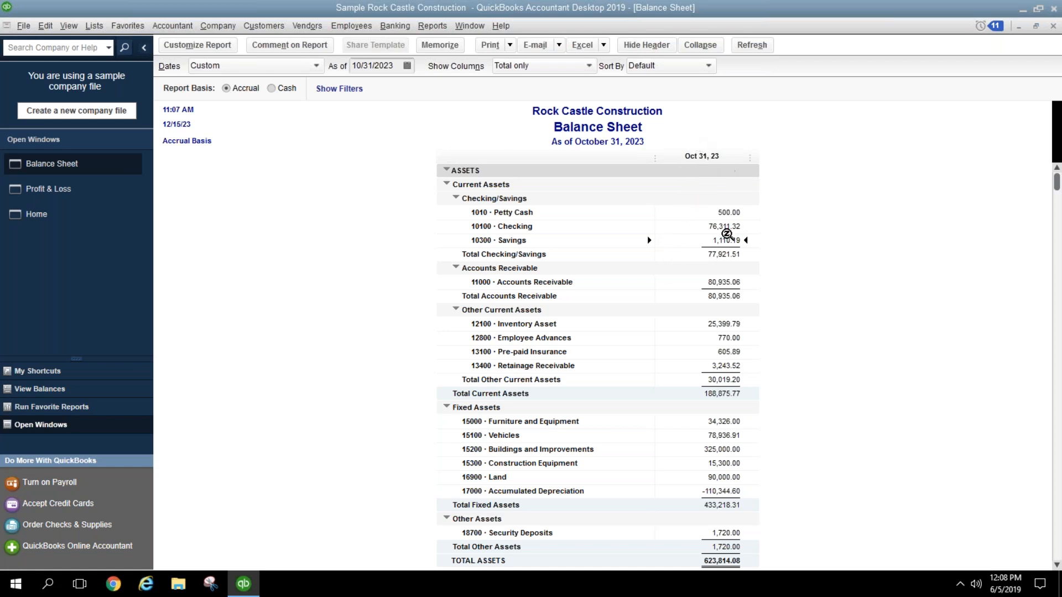
Step: Open the A/R Aging Summary report from Customers & Receivables
{"action": "left_click", "coordinate": [735, 283]}
{"action": "left_click", "coordinate": [427, 28]}
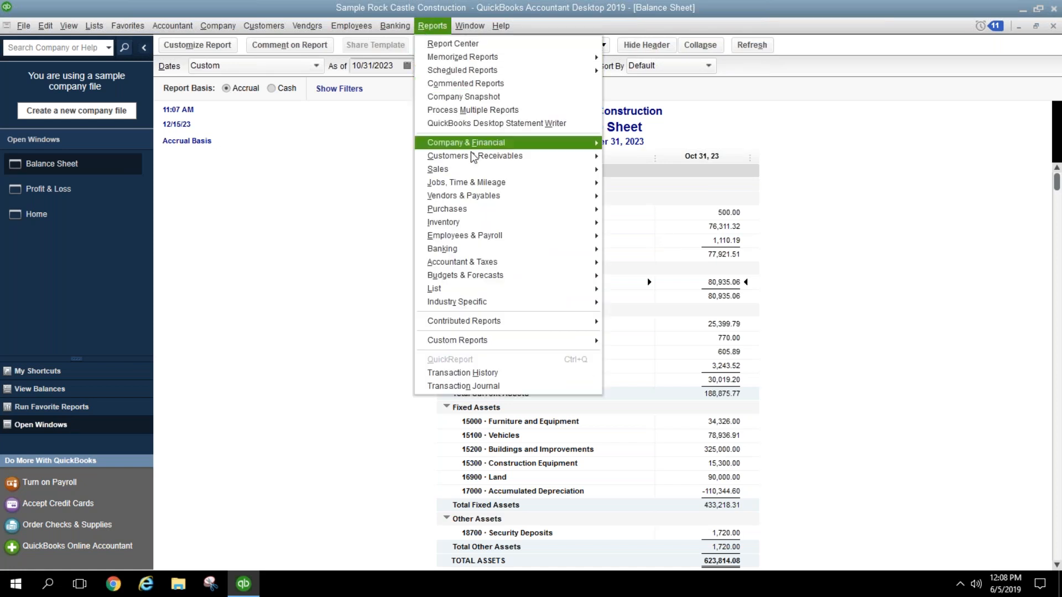
{"action": "mouse_move", "coordinate": [490, 156]}
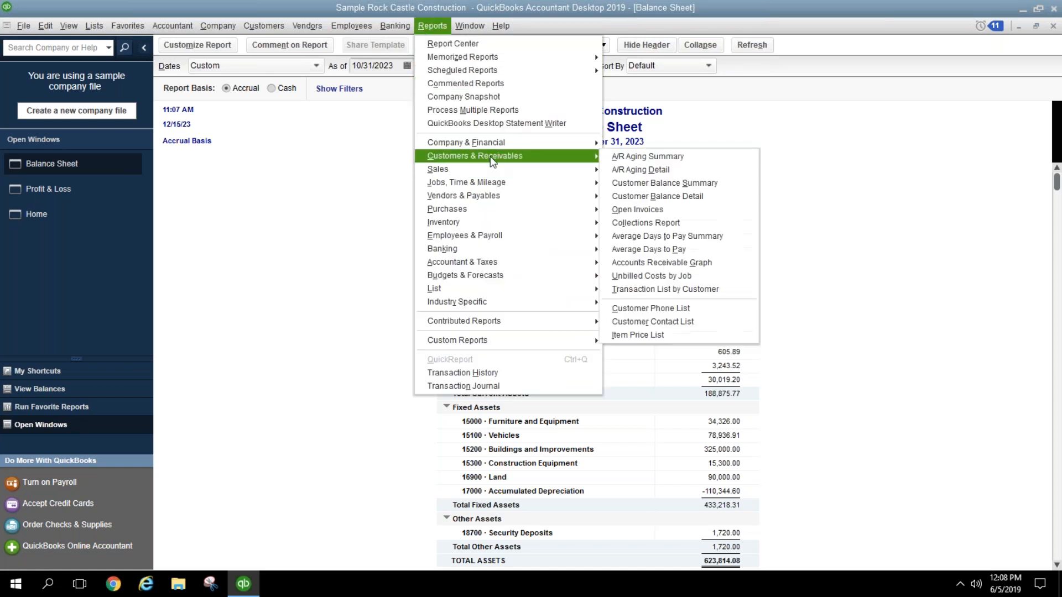
{"action": "left_click", "coordinate": [619, 156]}
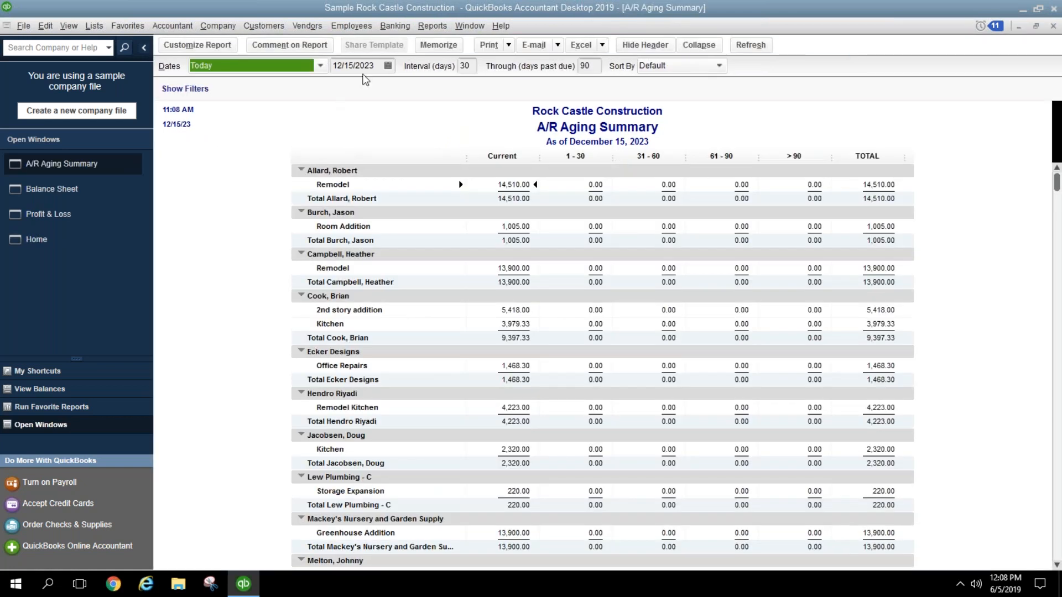
Step: Change the A/R Aging Summary date to 10/31/2023
{"action": "left_click", "coordinate": [382, 67]}
{"action": "left_click_drag", "start_coordinate": [371, 67], "coordinate": [309, 79]}
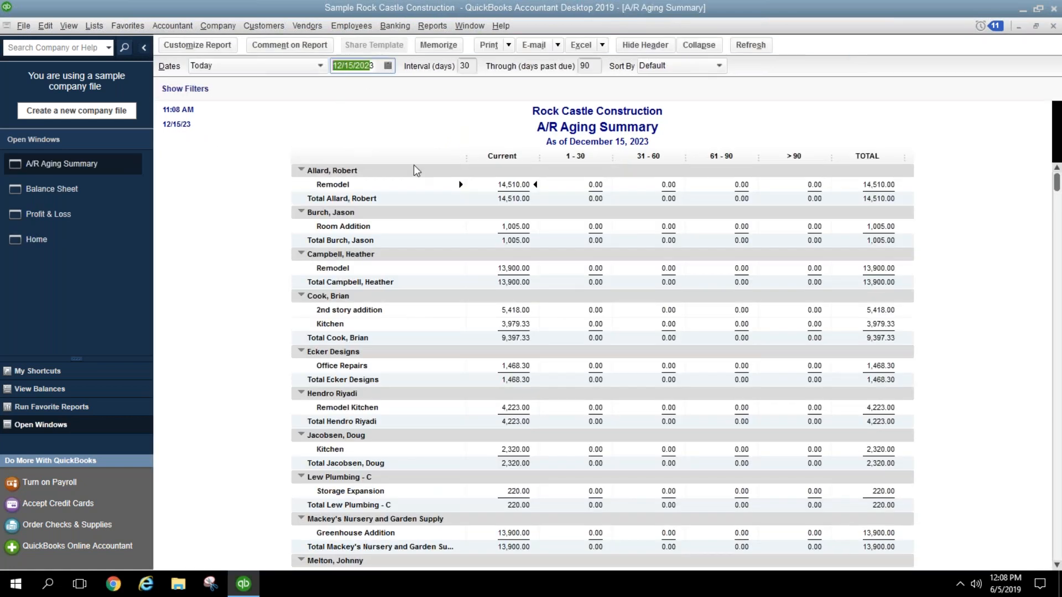
{"action": "key", "text": "BackSpace"}
{"action": "type", "text": "1"}
{"action": "type", "text": "03123"}
{"action": "key", "text": "Return"}
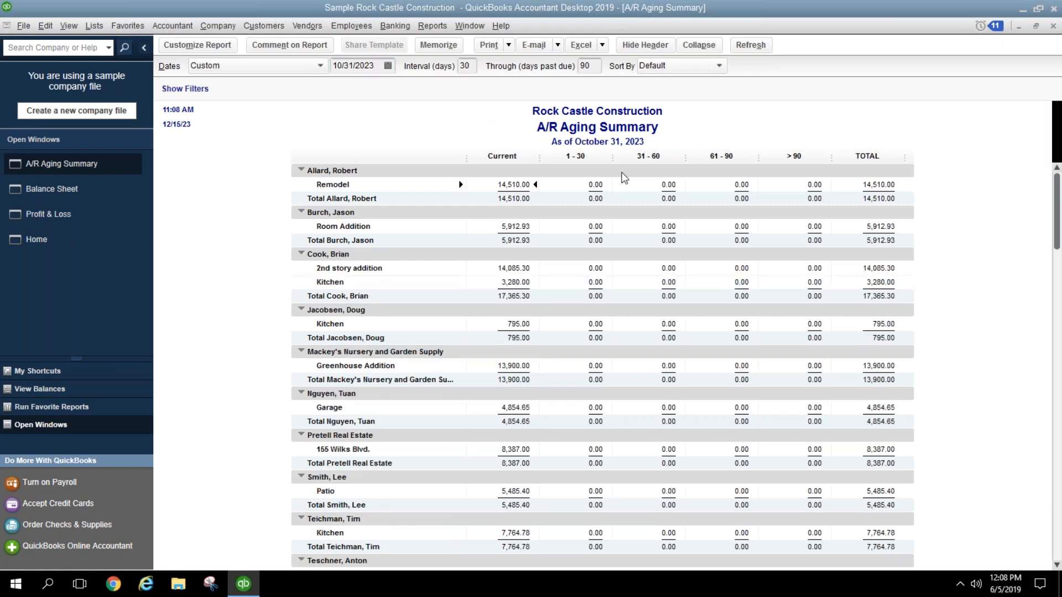
Step: Compare the A/R Aging total of 80,935.06 against the Balance Sheet, then close the aging report
{"action": "scroll", "coordinate": [940, 238], "scroll_direction": "down", "scroll_amount": 3}
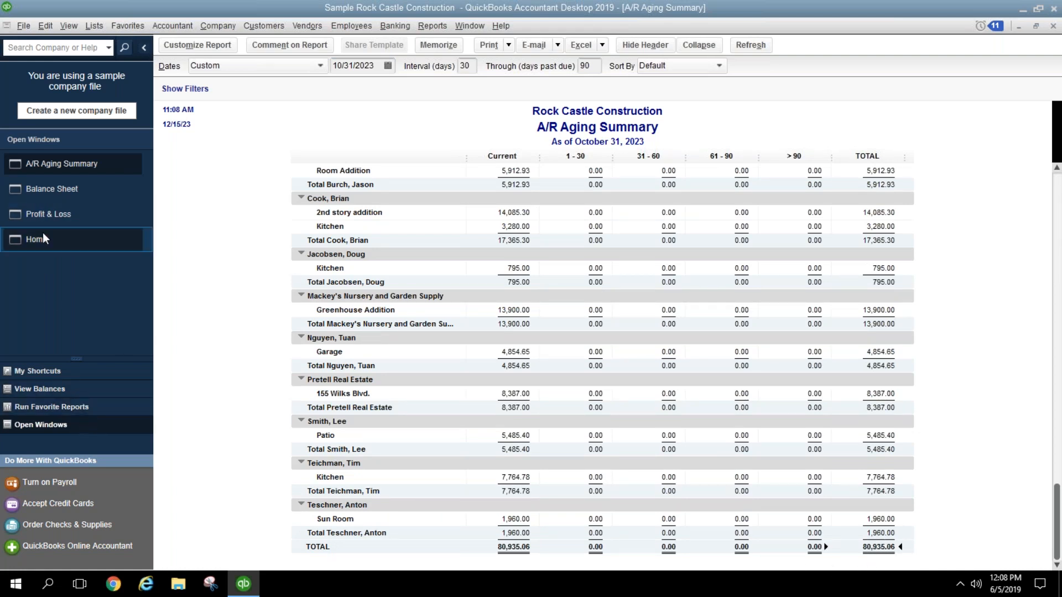
{"action": "left_click", "coordinate": [49, 200]}
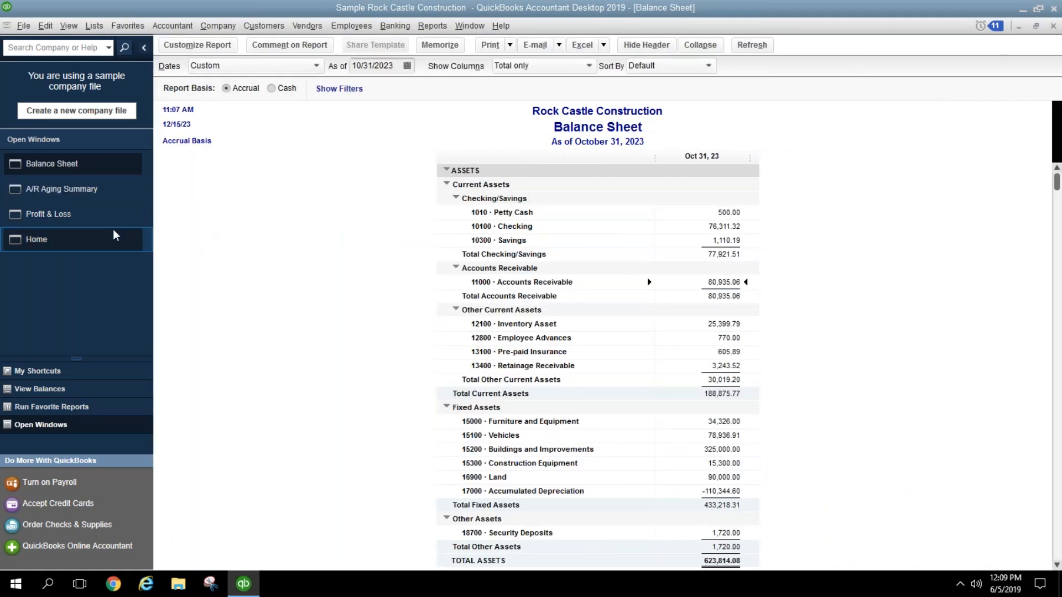
{"action": "left_click", "coordinate": [94, 197]}
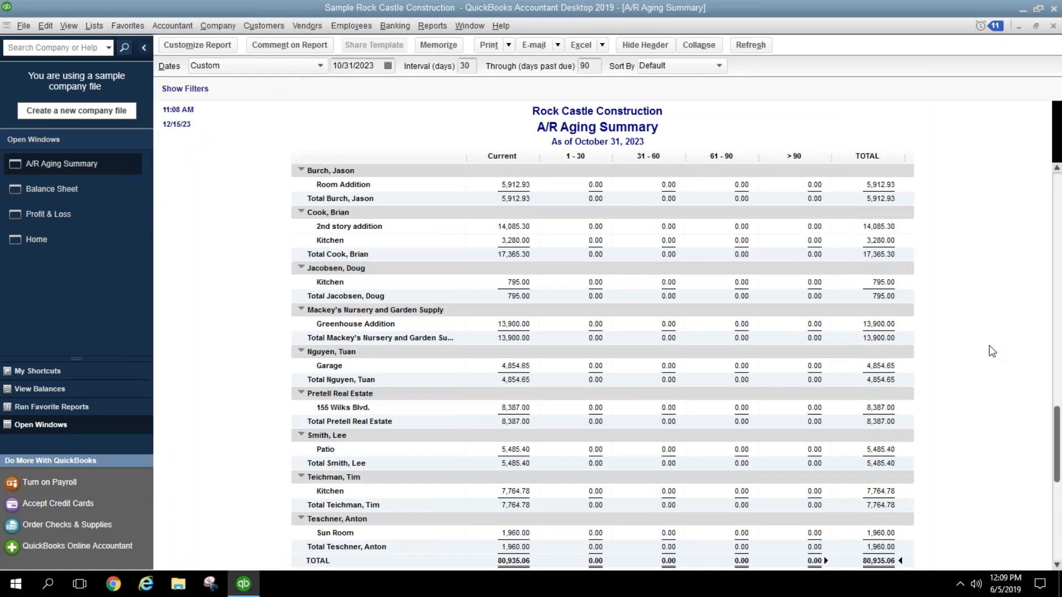
{"action": "scroll", "coordinate": [984, 360], "scroll_direction": "down", "scroll_amount": 1}
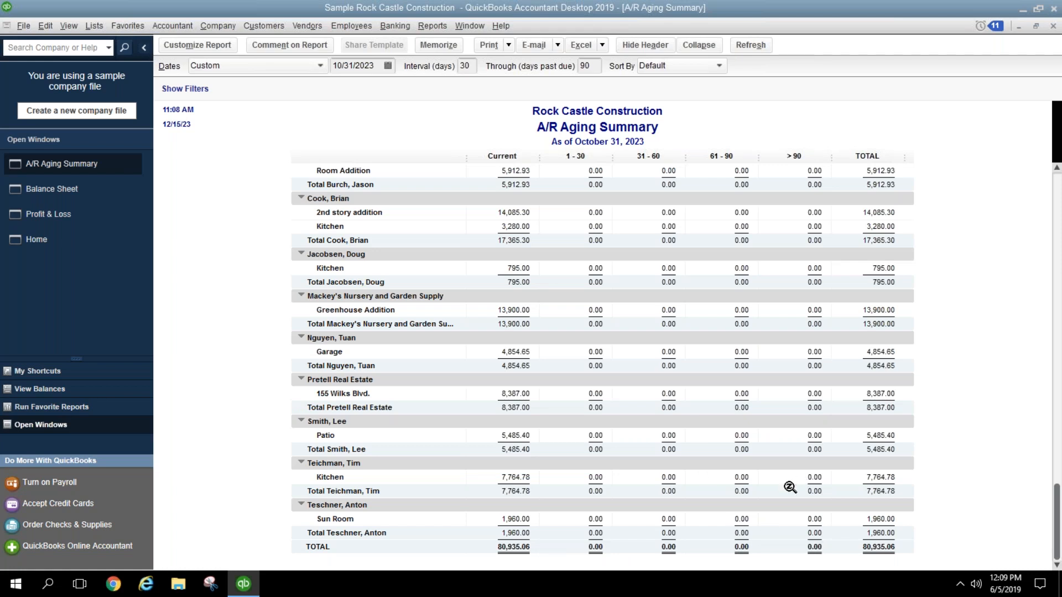
{"action": "scroll", "coordinate": [747, 507], "scroll_direction": "up", "scroll_amount": 2}
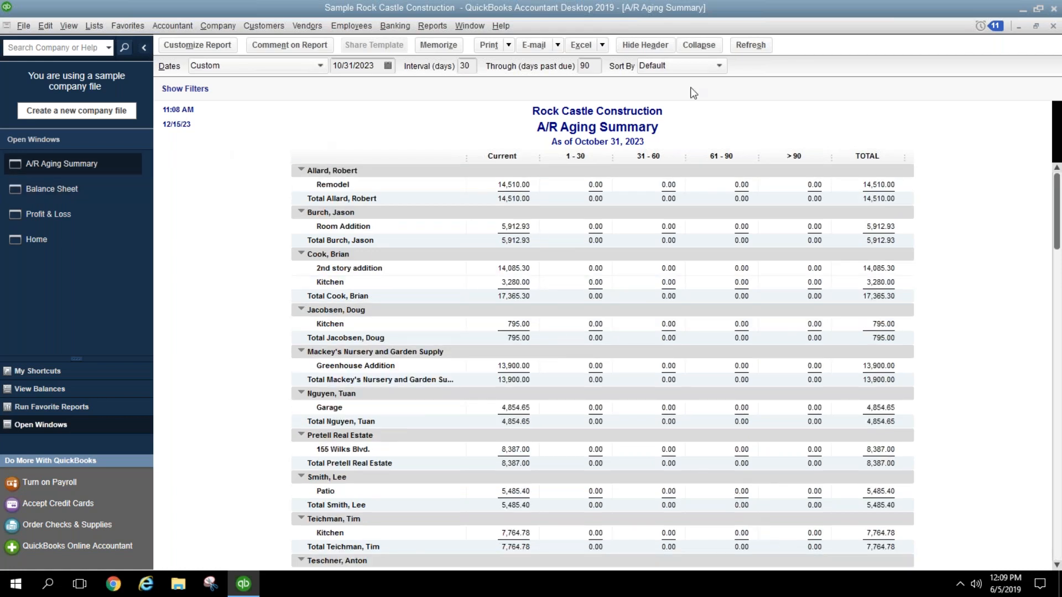
{"action": "left_click", "coordinate": [1053, 27]}
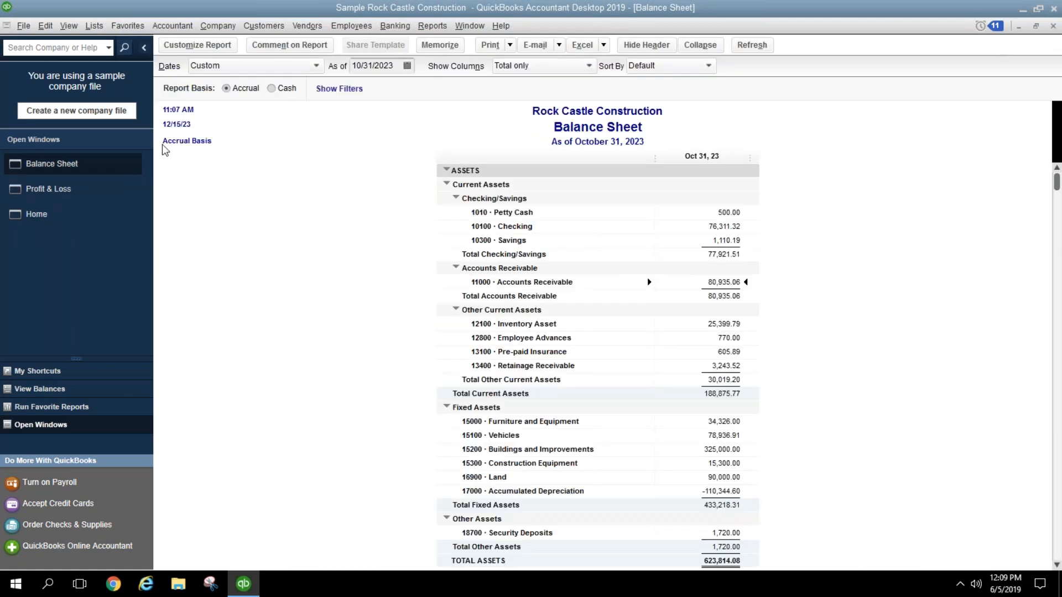
Step: Note the 12100 Inventory Asset balance, then open Reports > Inventory > Inventory Valuation Summary
{"action": "left_click", "coordinate": [728, 324]}
{"action": "left_click", "coordinate": [432, 25]}
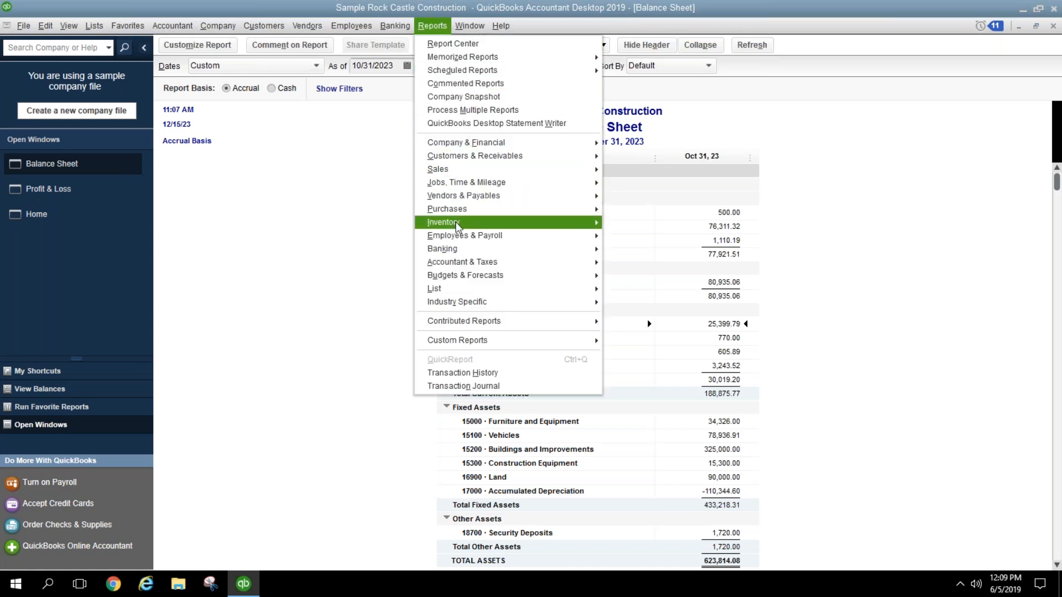
{"action": "mouse_move", "coordinate": [458, 227]}
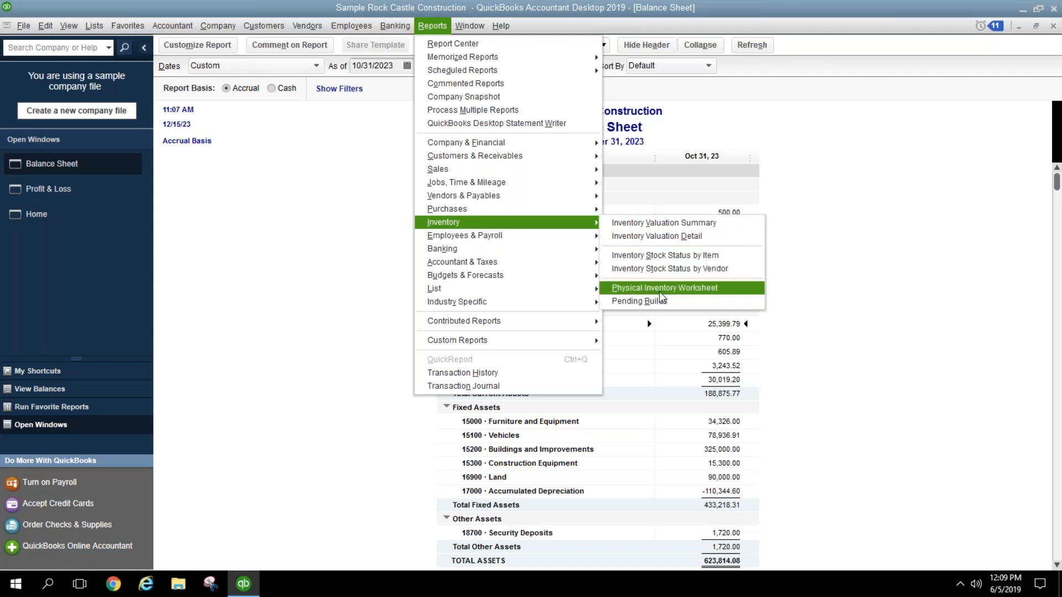
{"action": "left_click", "coordinate": [813, 301]}
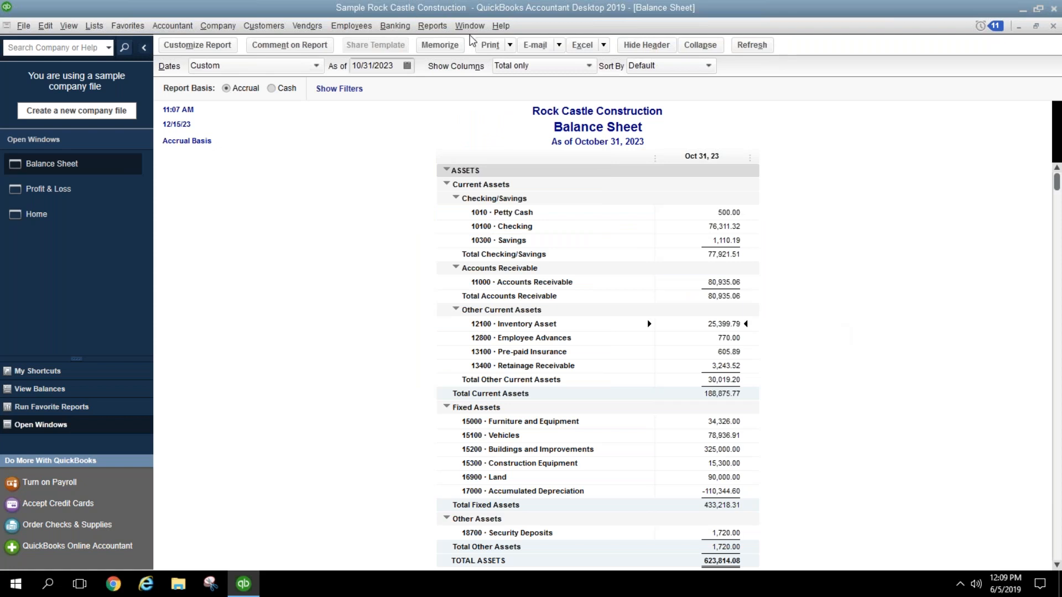
{"action": "left_click", "coordinate": [443, 28]}
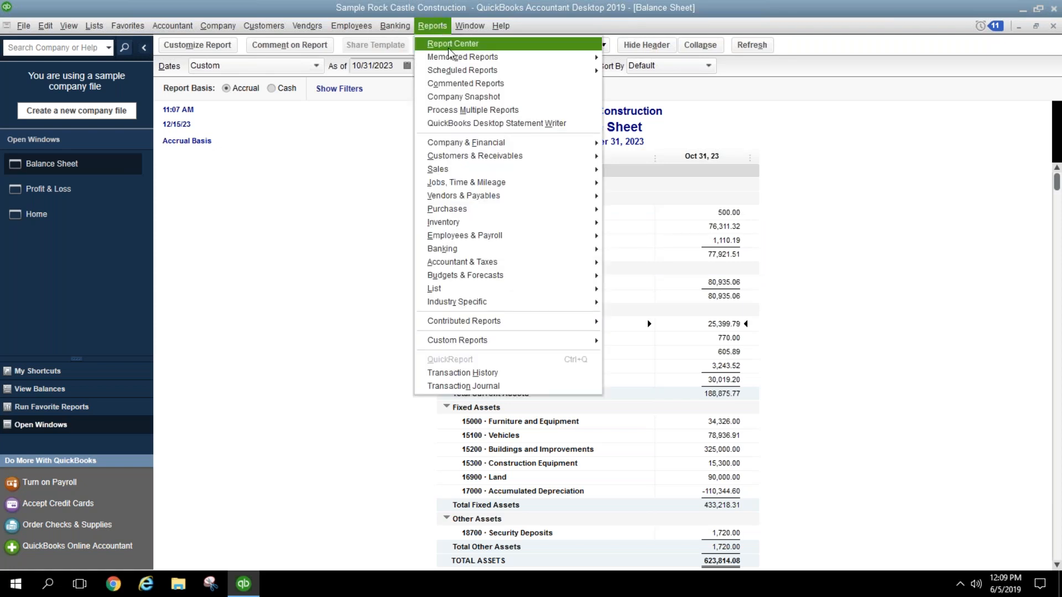
{"action": "mouse_move", "coordinate": [563, 224]}
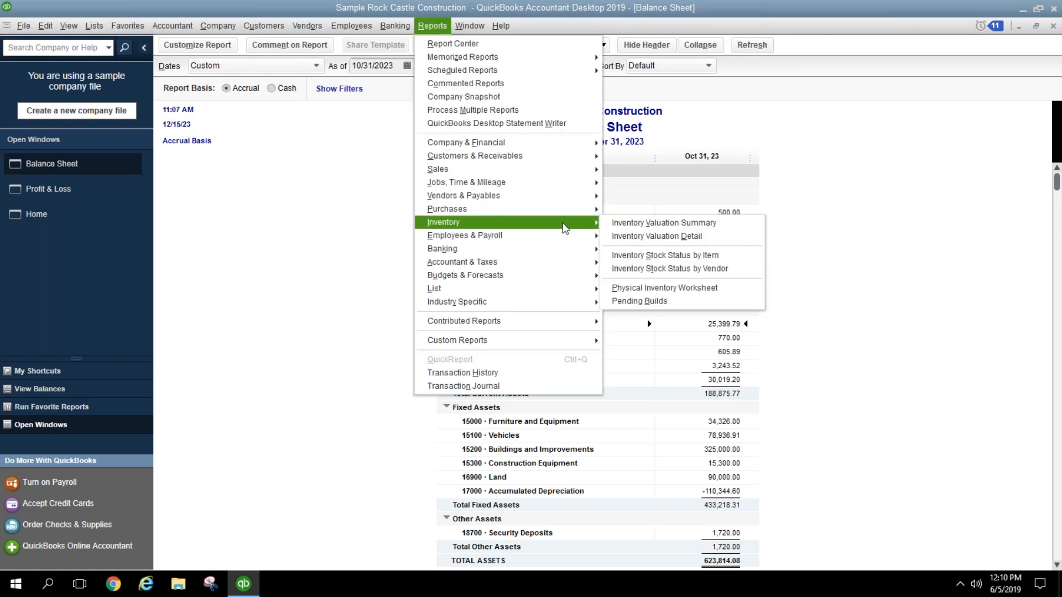
{"action": "left_click", "coordinate": [630, 227]}
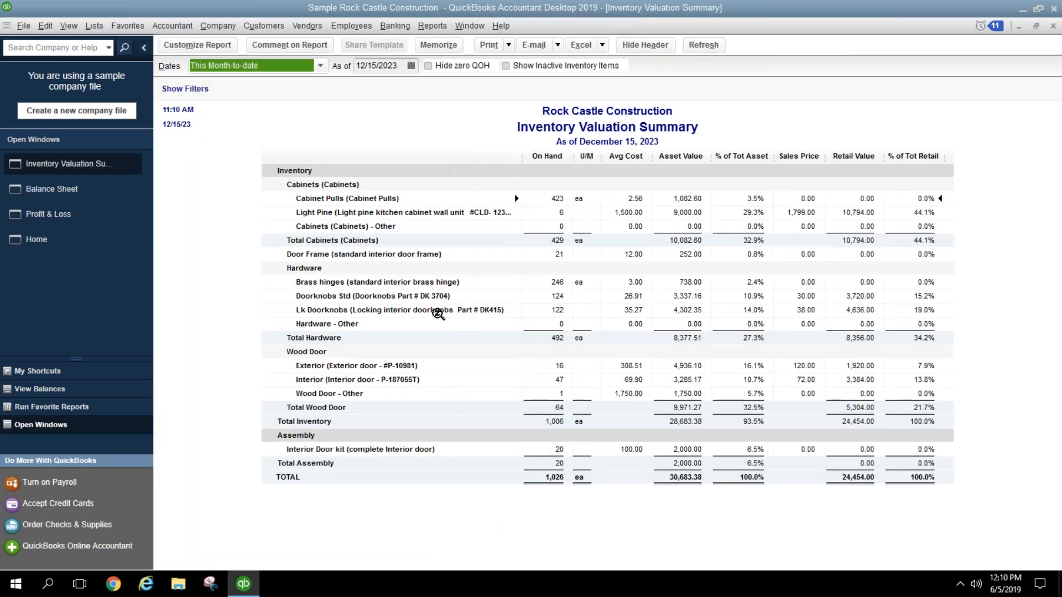
Step: Change the Inventory Valuation Summary's As of date to 10/31/2023
{"action": "key", "text": "Tab"}
{"action": "type", "text": "103119"}
{"action": "key", "text": "BackSpace"}
{"action": "key", "text": "BackSpace"}
{"action": "type", "text": "23"}
{"action": "key", "text": "Tab"}
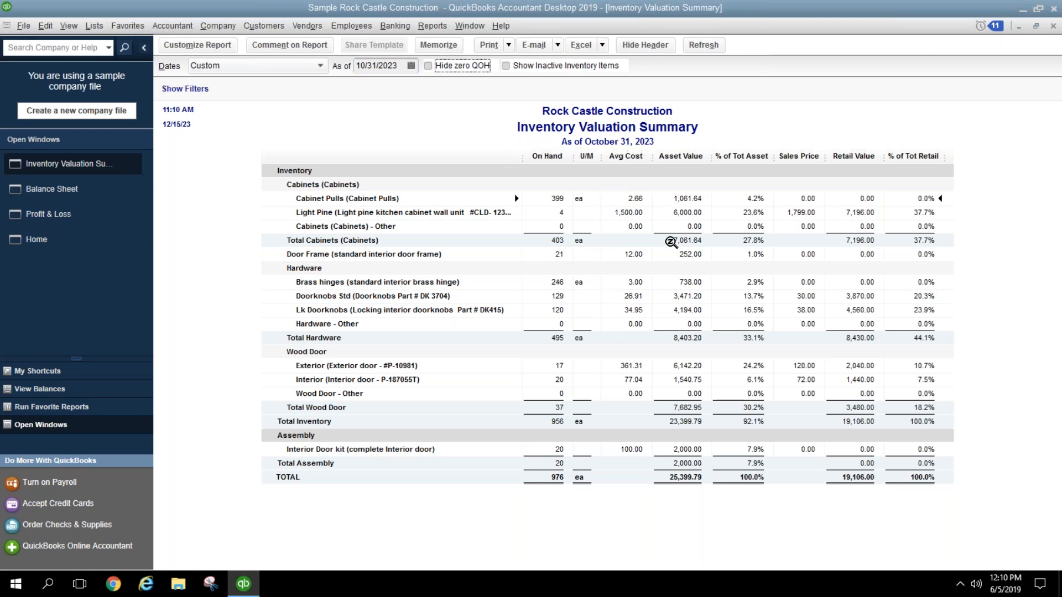
Step: Compare the 25,399.79 inventory total against the Balance Sheet's 12100 Inventory Asset balance
{"action": "left_click", "coordinate": [690, 483]}
{"action": "left_click", "coordinate": [142, 199]}
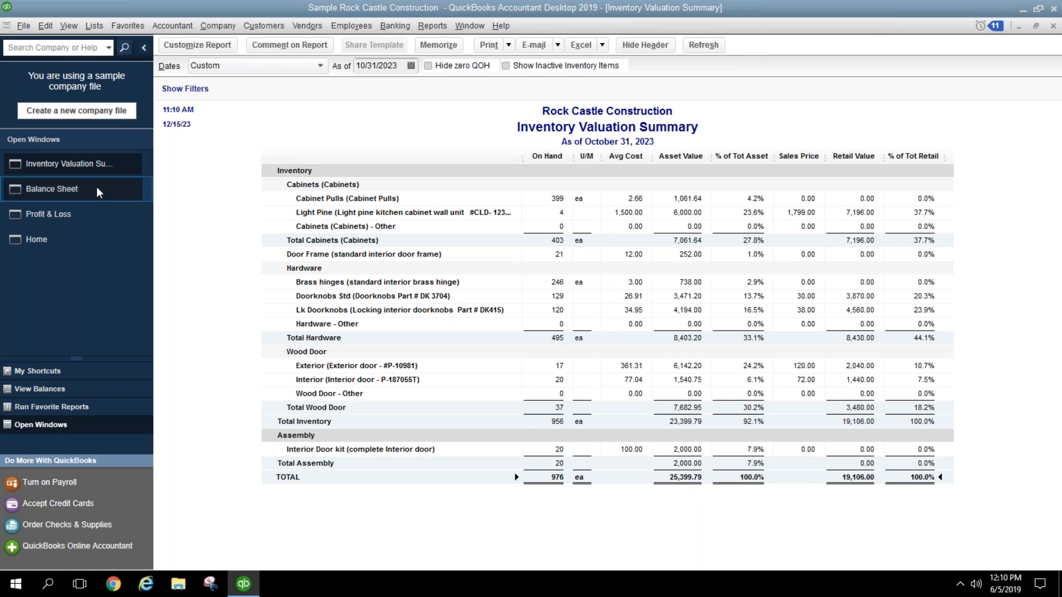
{"action": "left_click", "coordinate": [726, 326]}
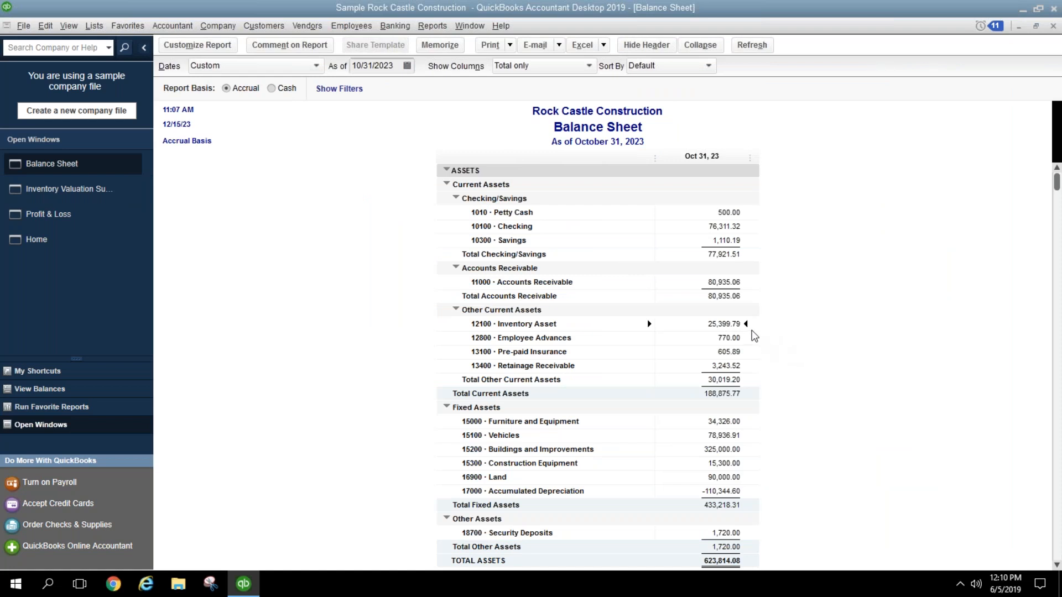
{"action": "left_click", "coordinate": [99, 191]}
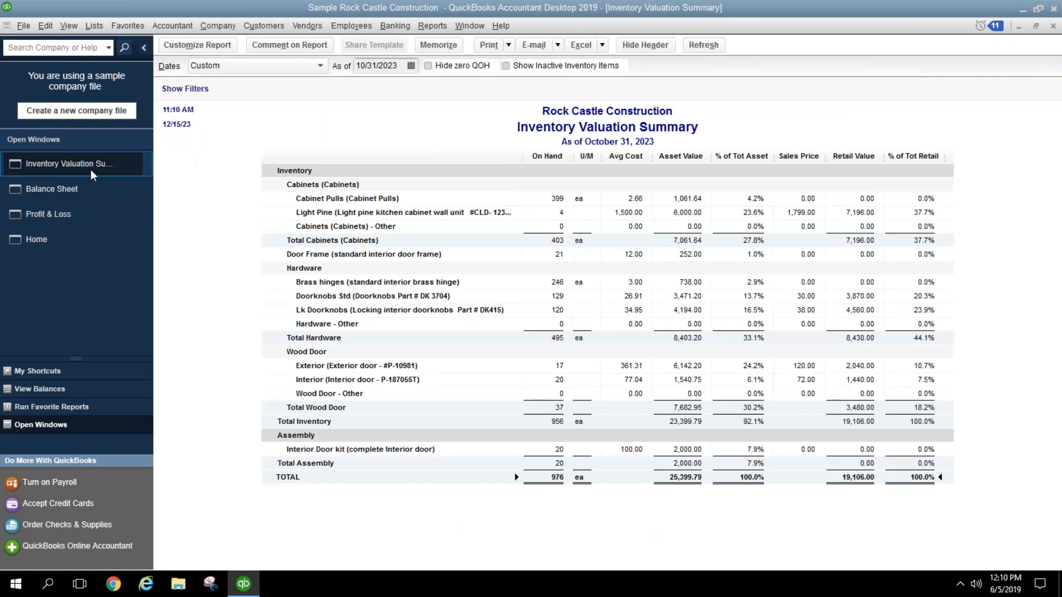
{"action": "left_click", "coordinate": [89, 189]}
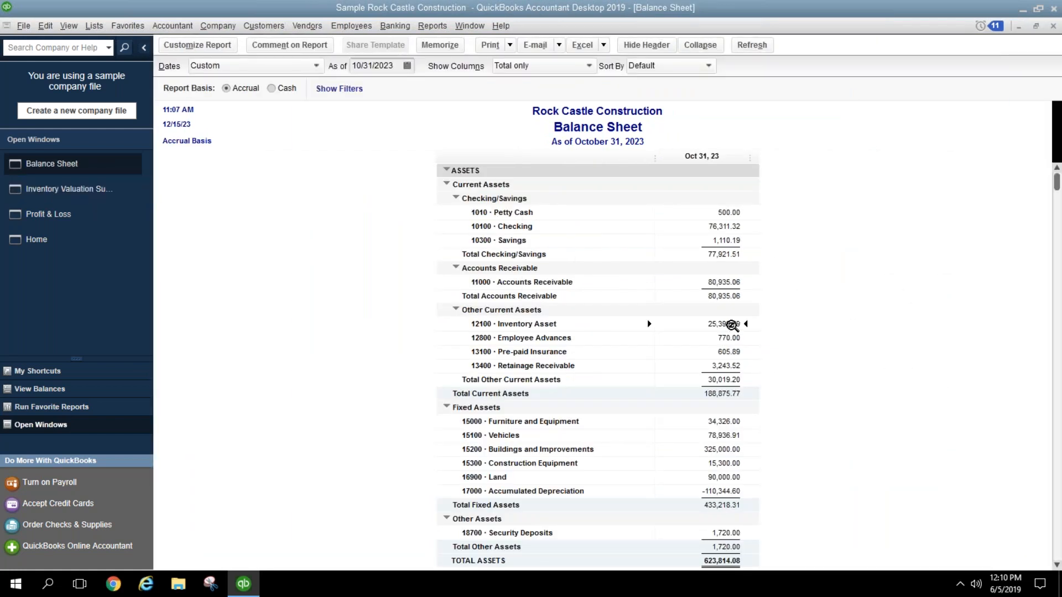
Step: Drill into the Inventory Asset balance from 01/01/2023 and widen the Type column
{"action": "double_click", "coordinate": [732, 324]}
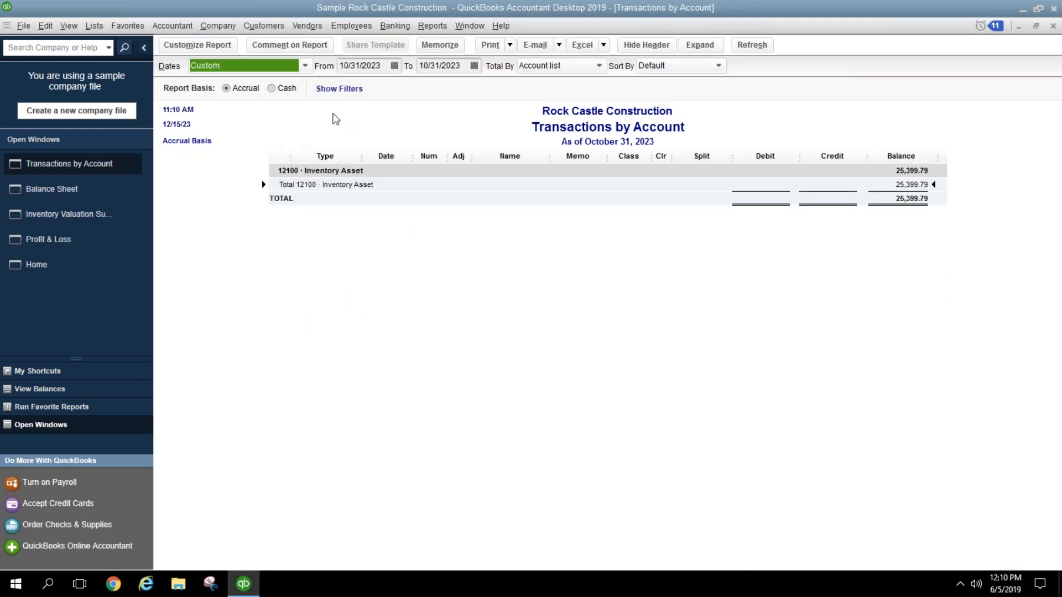
{"action": "key", "text": "Tab"}
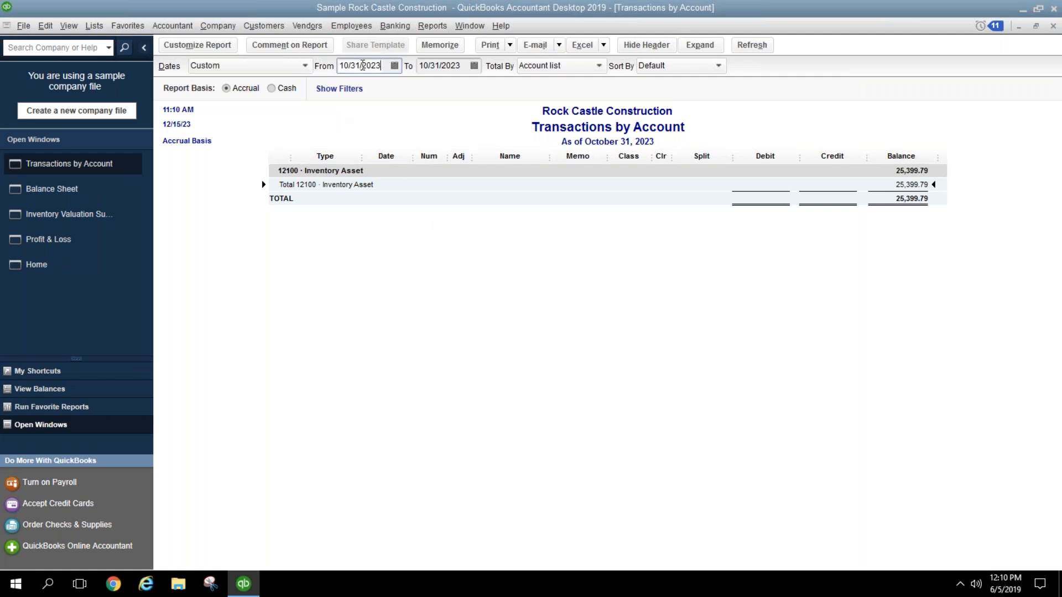
{"action": "key", "text": "BackSpace"}
{"action": "type", "text": "010123"}
{"action": "key", "text": "Tab"}
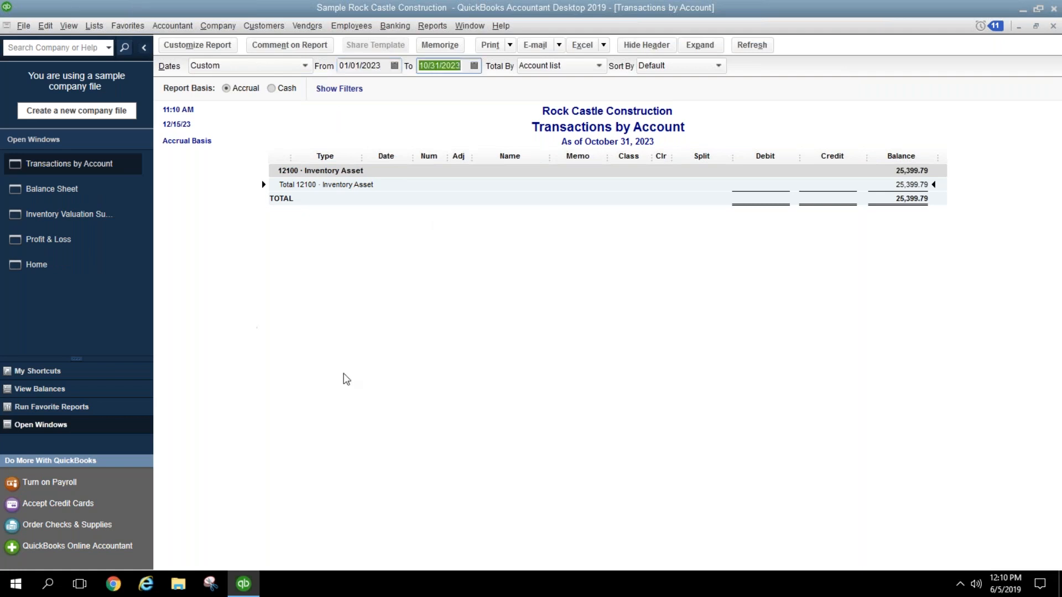
{"action": "left_click", "coordinate": [332, 372]}
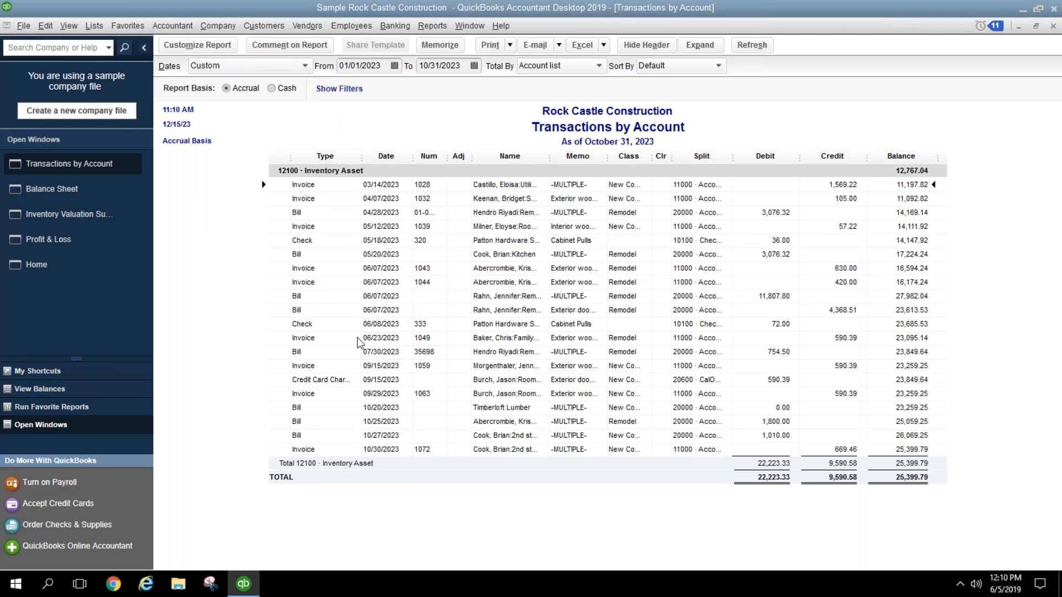
{"action": "left_click_drag", "start_coordinate": [362, 157], "coordinate": [408, 163]}
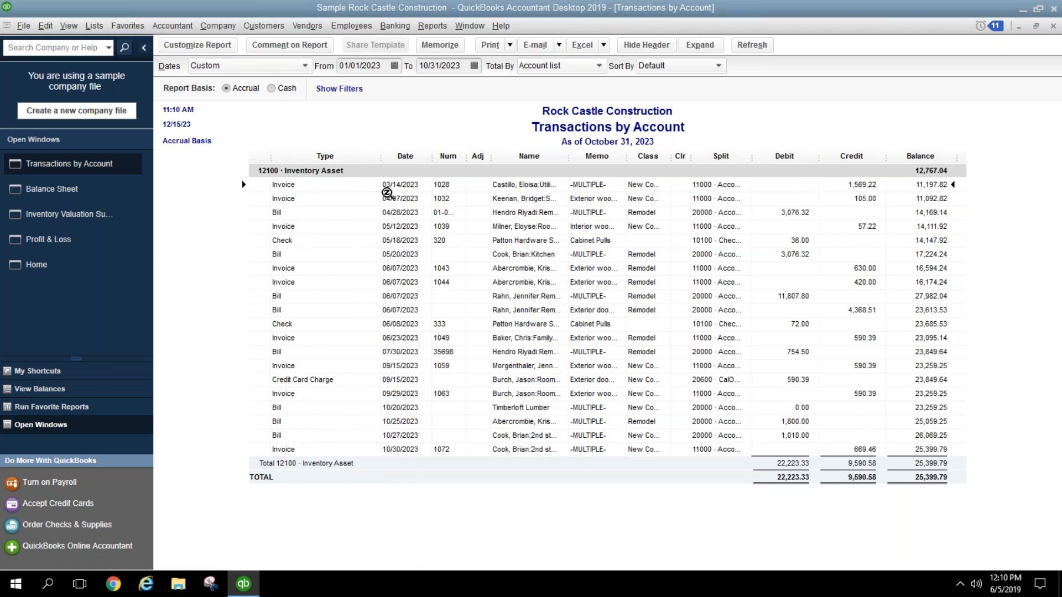
{"action": "left_click", "coordinate": [938, 466]}
Step: Expand the report to split lines and add Item and Item Description columns
{"action": "left_click", "coordinate": [700, 45]}
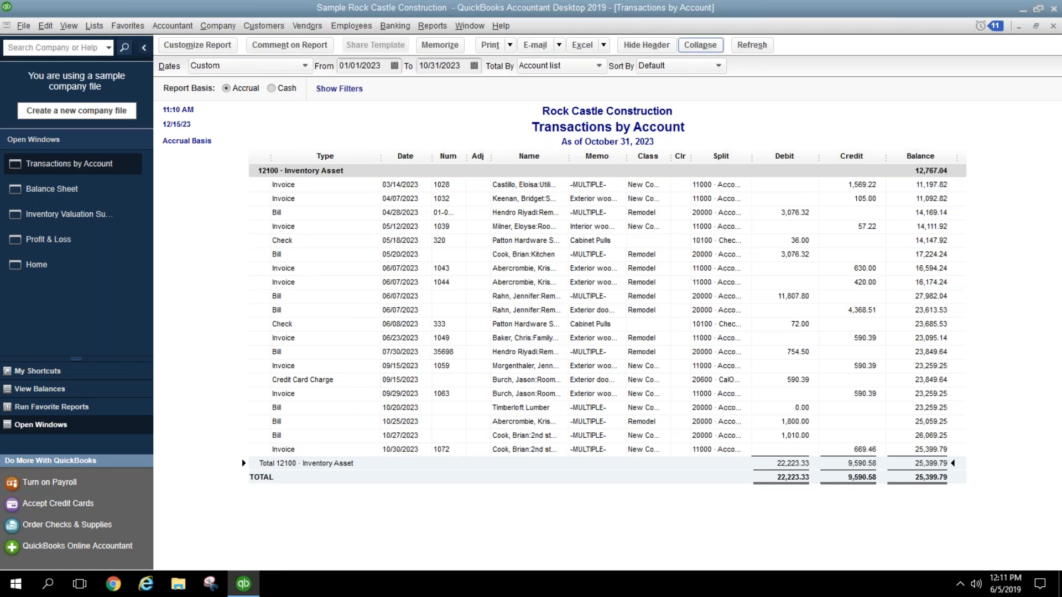
{"action": "left_click", "coordinate": [199, 46]}
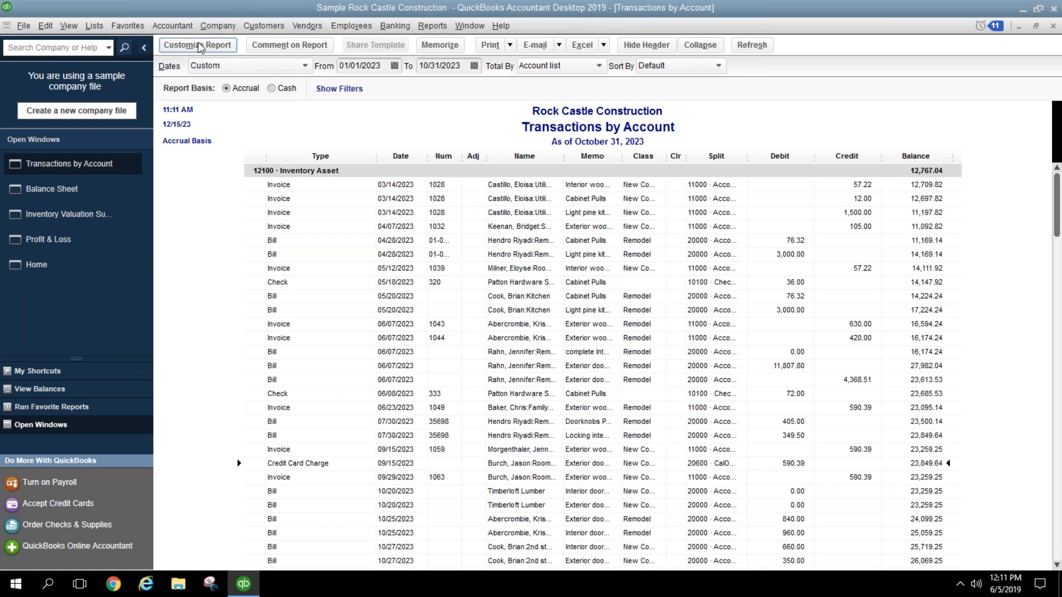
{"action": "left_click", "coordinate": [371, 373]}
{"action": "left_click", "coordinate": [370, 372]}
{"action": "left_click", "coordinate": [370, 375]}
{"action": "left_click", "coordinate": [370, 375]}
{"action": "left_click", "coordinate": [370, 375]}
{"action": "left_click", "coordinate": [370, 375]}
{"action": "left_click", "coordinate": [370, 375]}
{"action": "left_click", "coordinate": [370, 375]}
{"action": "left_click", "coordinate": [370, 375]}
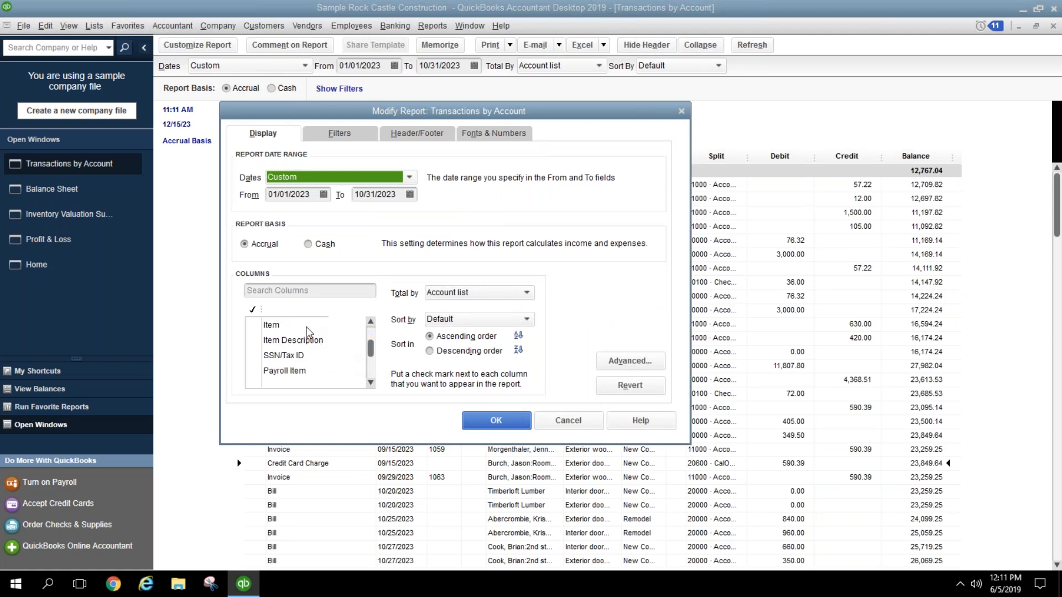
{"action": "left_click", "coordinate": [308, 326]}
{"action": "left_click", "coordinate": [308, 341]}
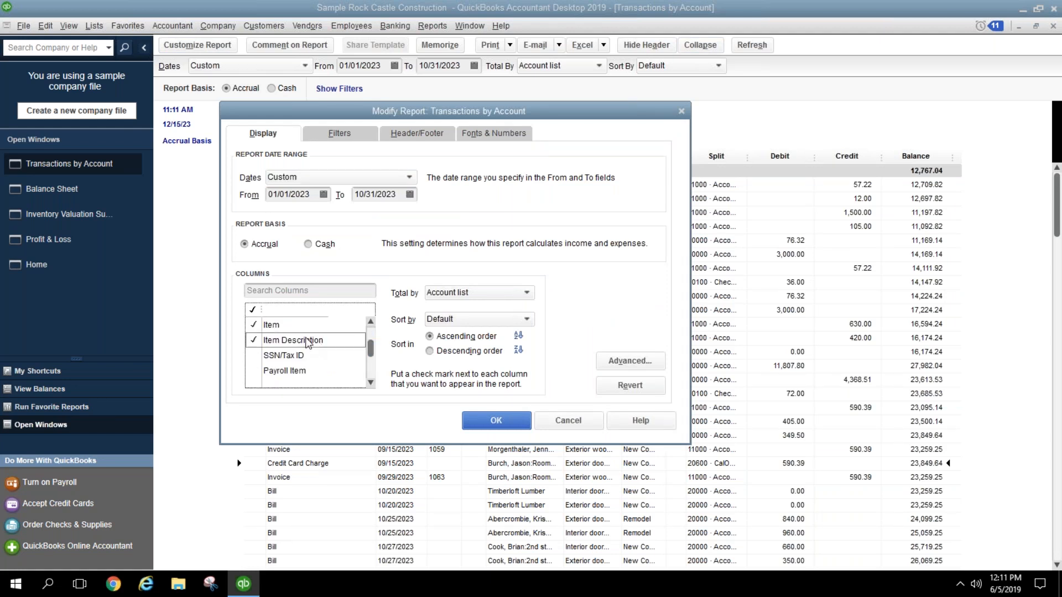
{"action": "left_click", "coordinate": [496, 421]}
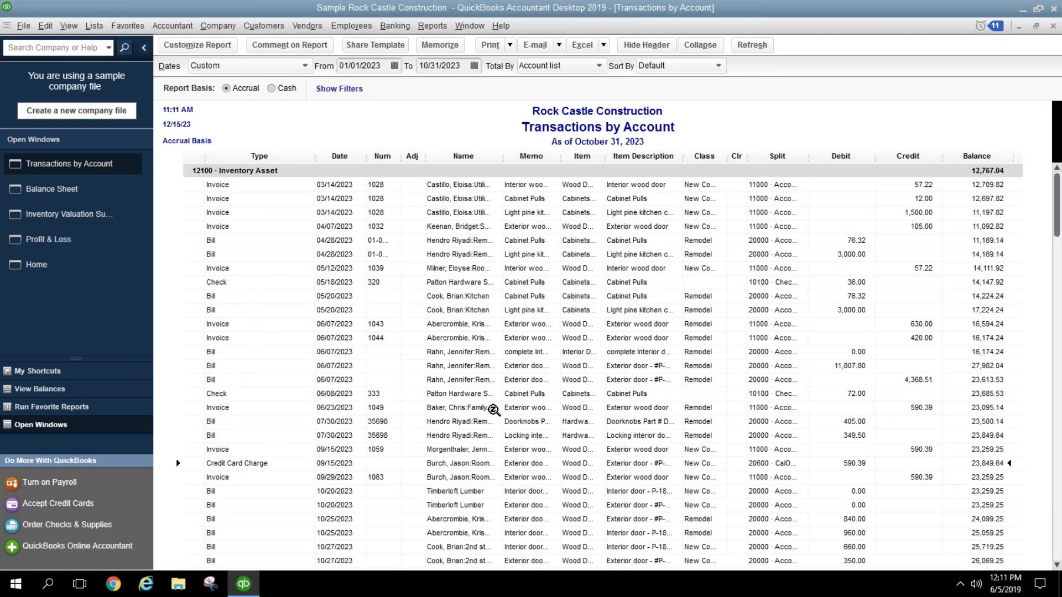
Step: Widen the Item column, then reopen Customize Report and cancel without changes
{"action": "left_click_drag", "start_coordinate": [605, 156], "coordinate": [641, 156]}
{"action": "scroll", "coordinate": [643, 260], "scroll_direction": "down", "scroll_amount": 3}
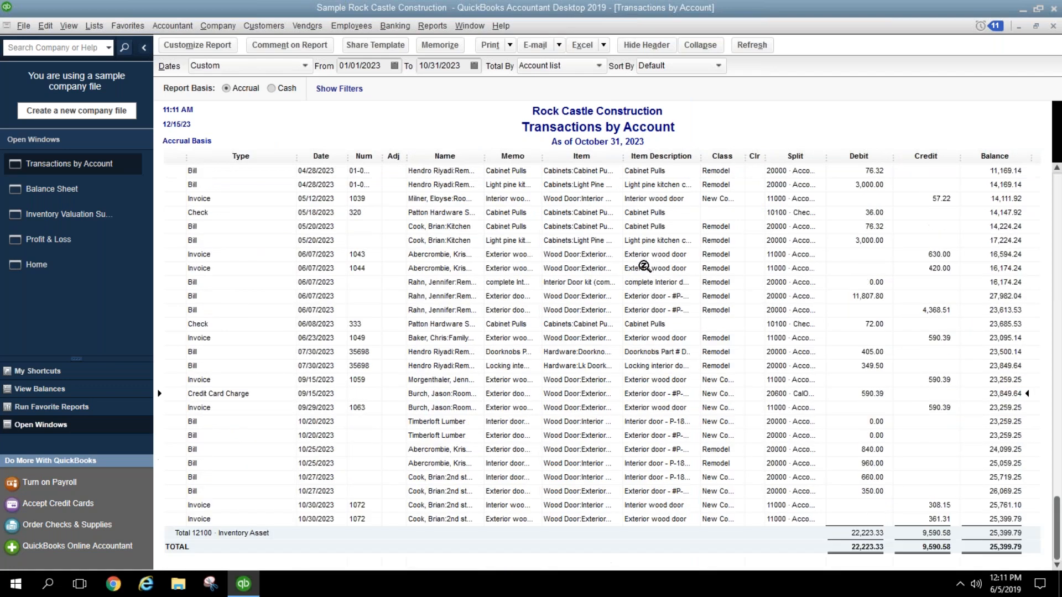
{"action": "scroll", "coordinate": [579, 359], "scroll_direction": "up", "scroll_amount": 3}
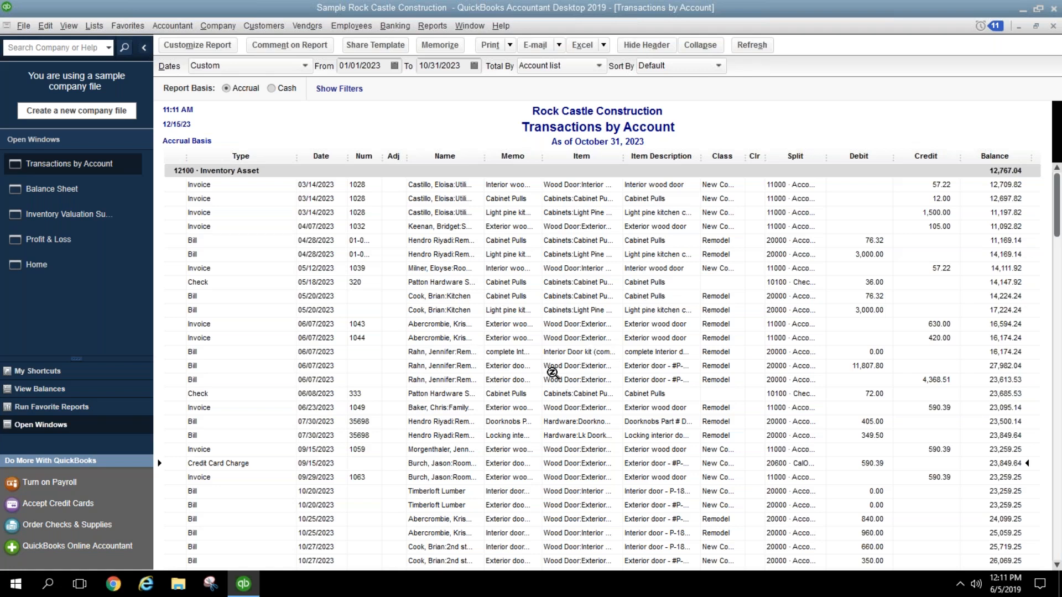
{"action": "left_click", "coordinate": [211, 48]}
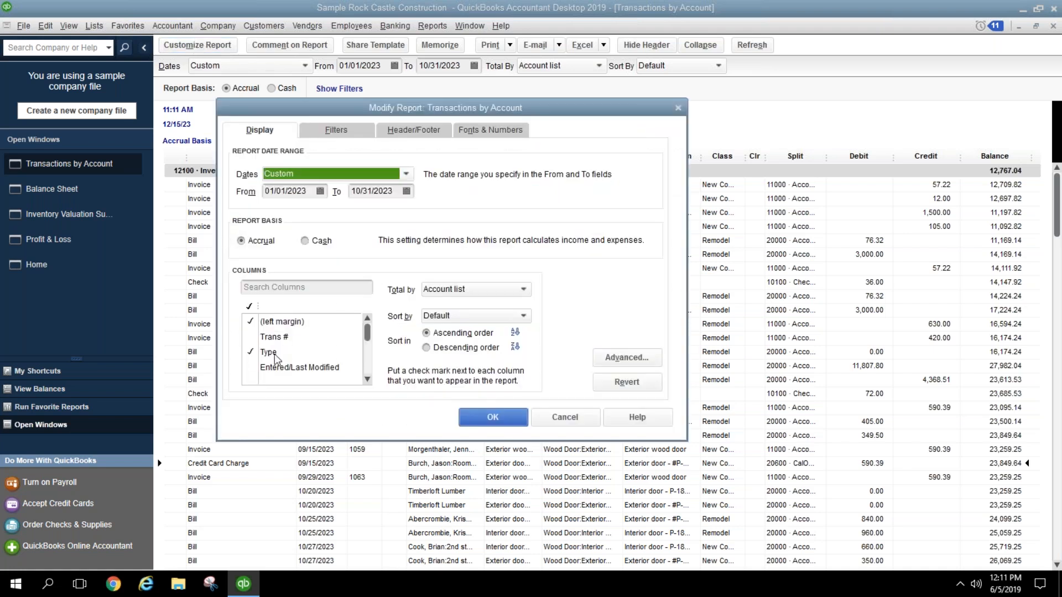
{"action": "scroll", "coordinate": [368, 365], "scroll_direction": "down", "scroll_amount": 3}
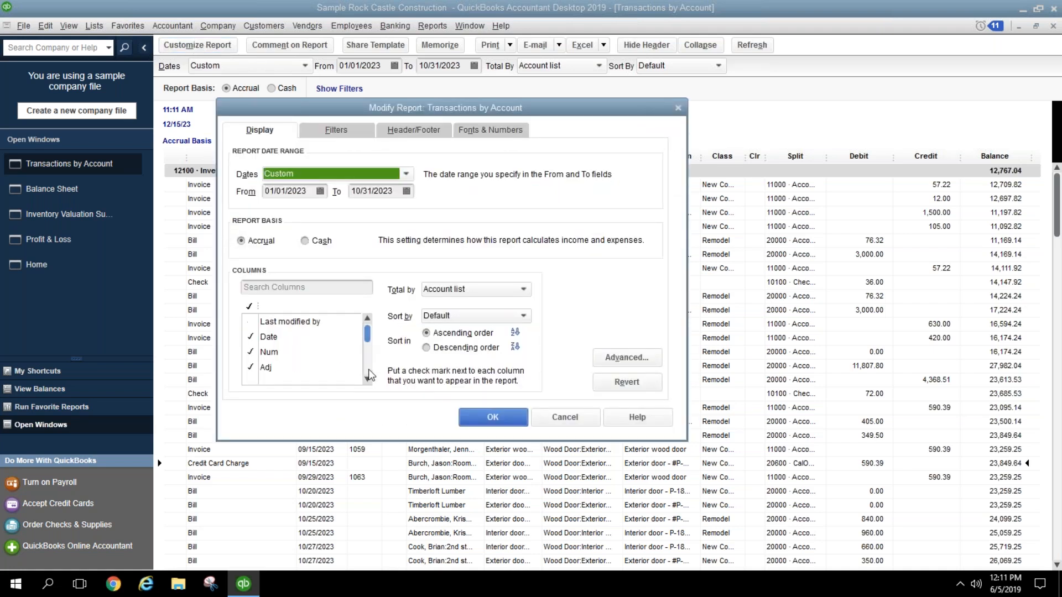
{"action": "scroll", "coordinate": [368, 365], "scroll_direction": "down", "scroll_amount": 2}
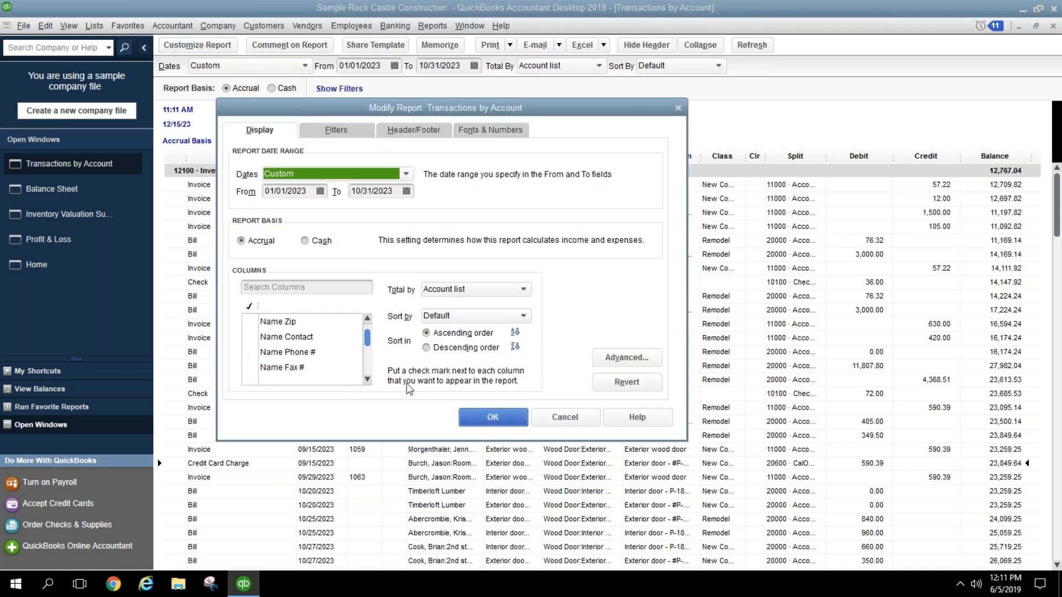
{"action": "left_click", "coordinate": [564, 417]}
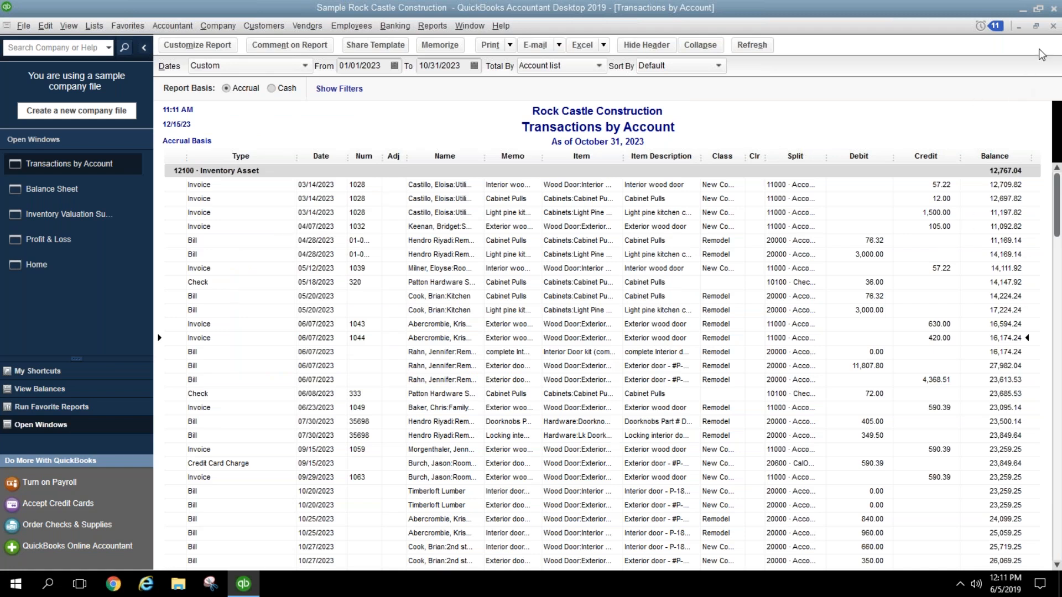
Step: Close the report and review the Employee Advances, Pre-paid Insurance and Accumulated Depreciation rows
{"action": "left_click", "coordinate": [1053, 28]}
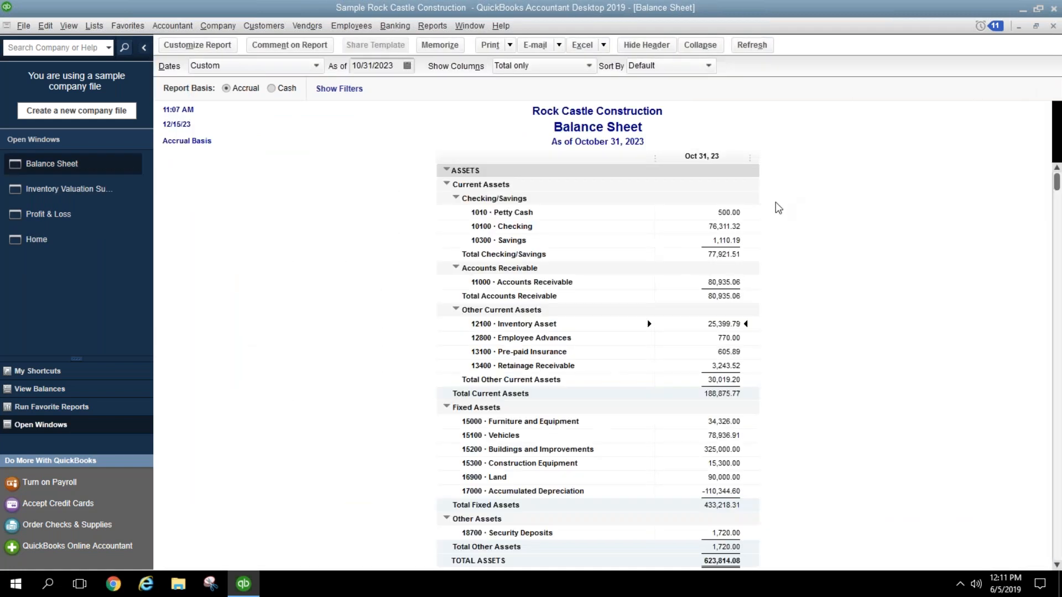
{"action": "left_click", "coordinate": [732, 339]}
{"action": "left_click", "coordinate": [729, 352]}
{"action": "scroll", "coordinate": [805, 411], "scroll_direction": "down", "scroll_amount": 2}
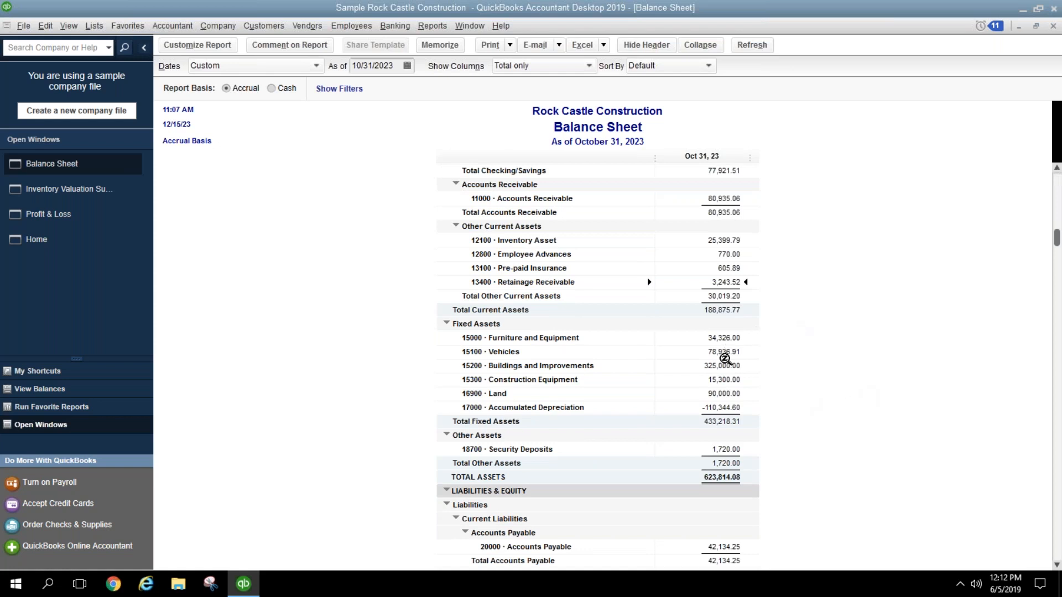
{"action": "left_click", "coordinate": [727, 407]}
Step: Drill into 17000 Accumulated Depreciation from 01/01/2023, find no activity, and return to the Balance Sheet
{"action": "double_click", "coordinate": [715, 407]}
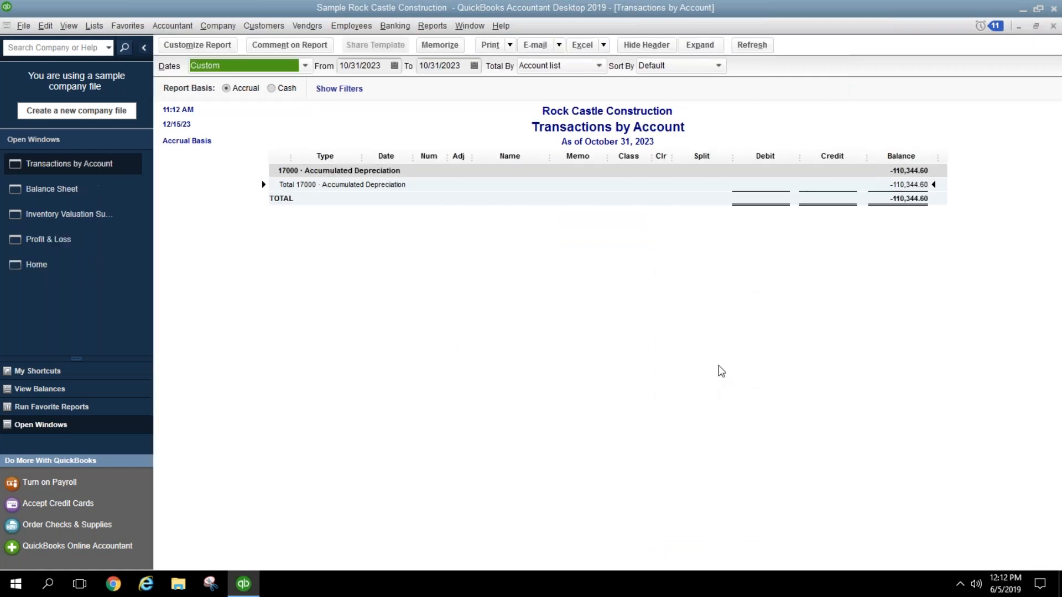
{"action": "left_click", "coordinate": [394, 65]}
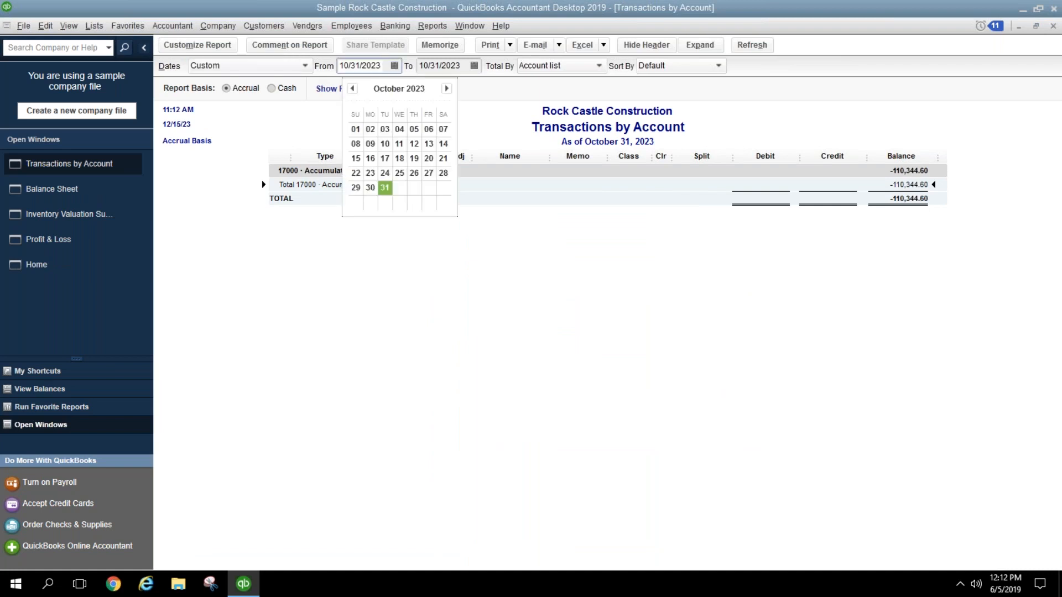
{"action": "left_click", "coordinate": [382, 66]}
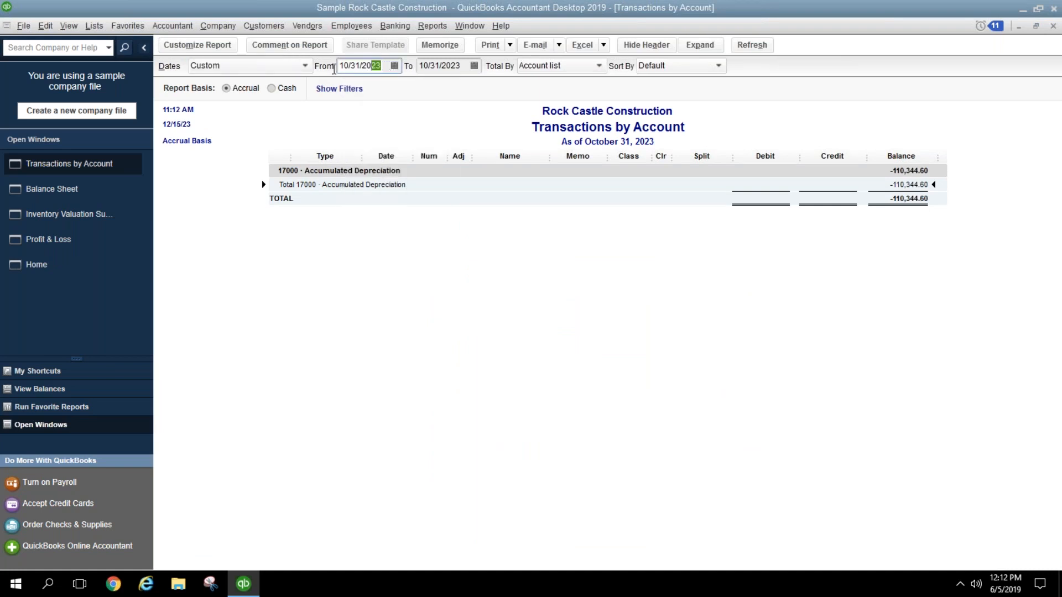
{"action": "type", "text": "01/01/2023"}
{"action": "key", "text": "Tab"}
{"action": "left_click", "coordinate": [412, 222]}
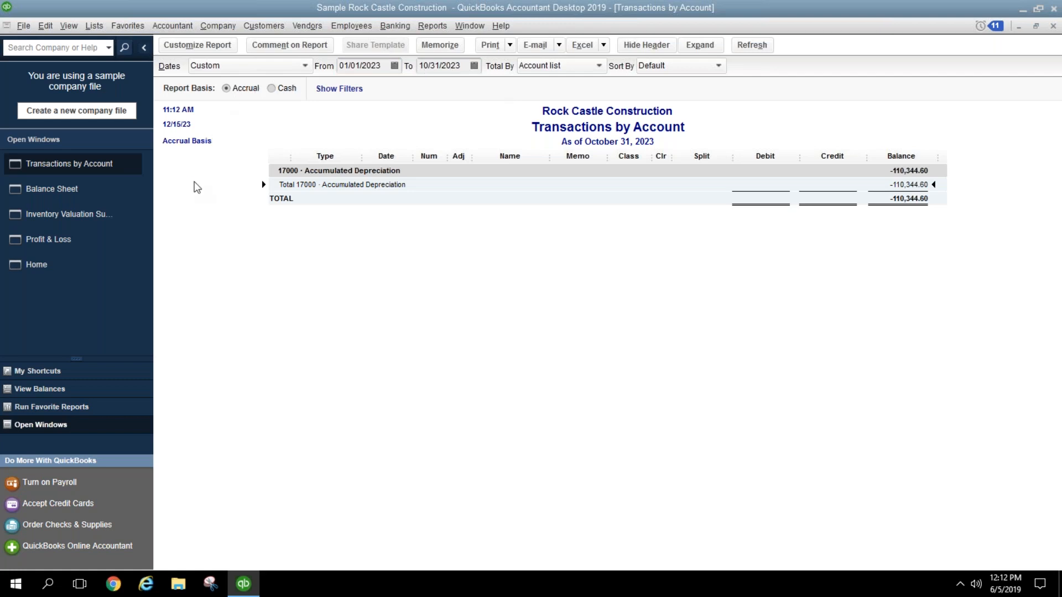
{"action": "left_click", "coordinate": [129, 197]}
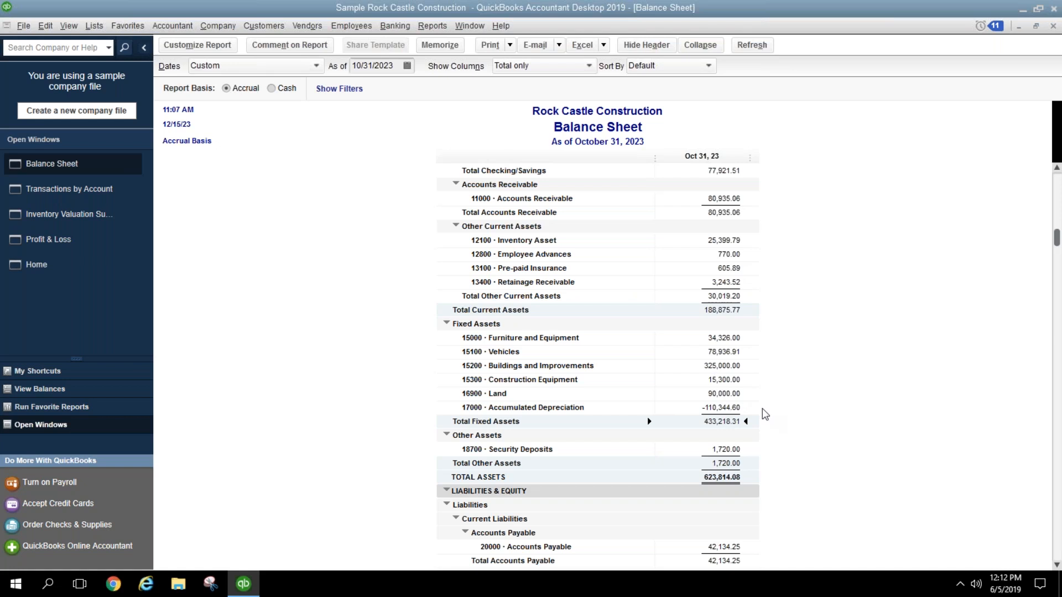
Step: Check Security Deposits and the 42,134.25 Accounts Payable balance, then open the Reports menu
{"action": "left_click", "coordinate": [722, 448]}
{"action": "scroll", "coordinate": [774, 470], "scroll_direction": "down", "scroll_amount": 6}
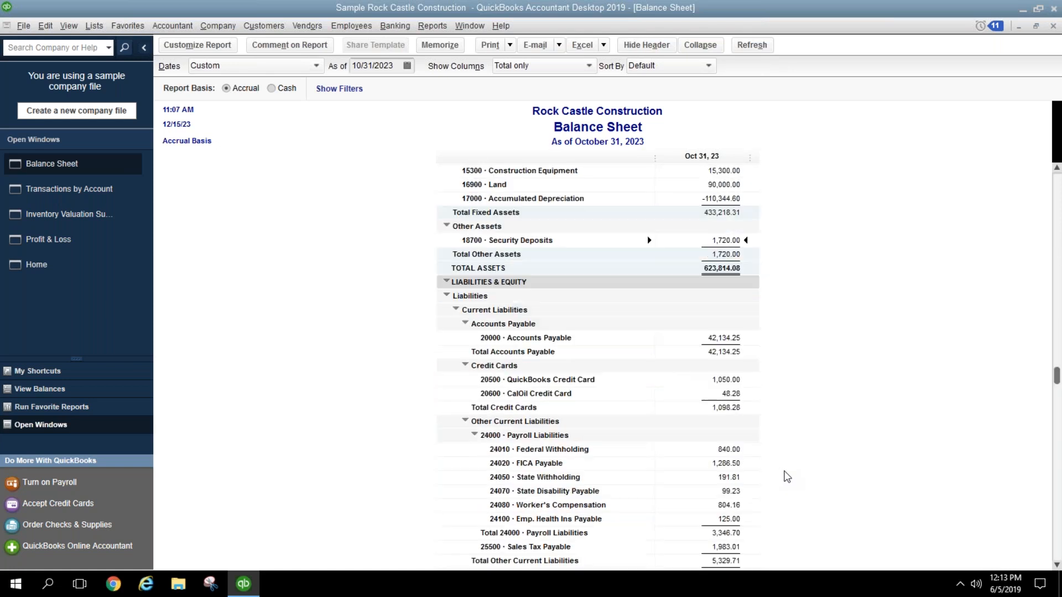
{"action": "left_click", "coordinate": [740, 296]}
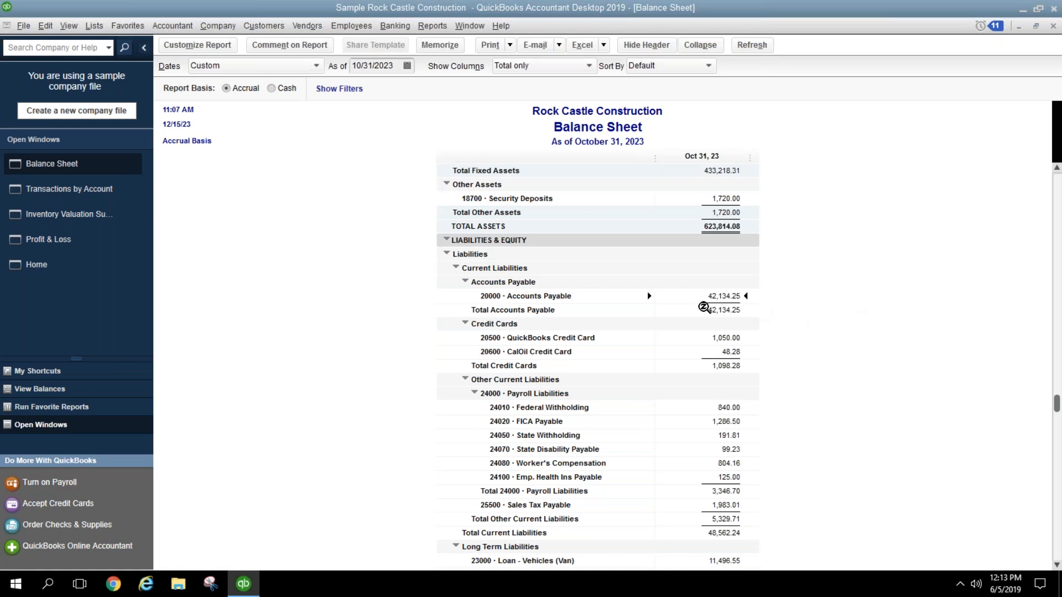
{"action": "left_click", "coordinate": [432, 25]}
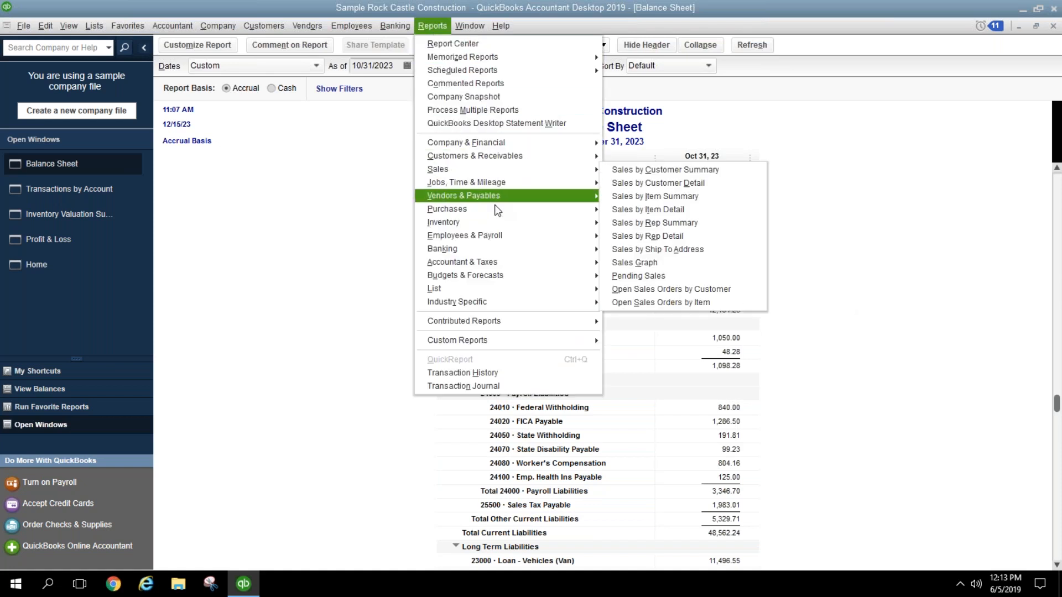
{"action": "mouse_move", "coordinate": [494, 195]}
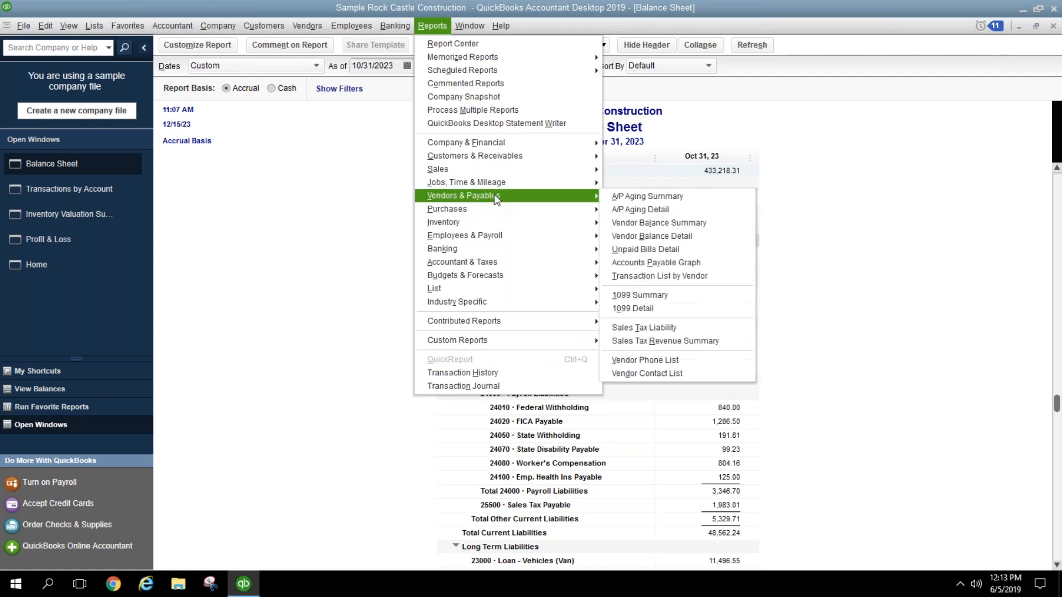
{"action": "left_click", "coordinate": [616, 195]}
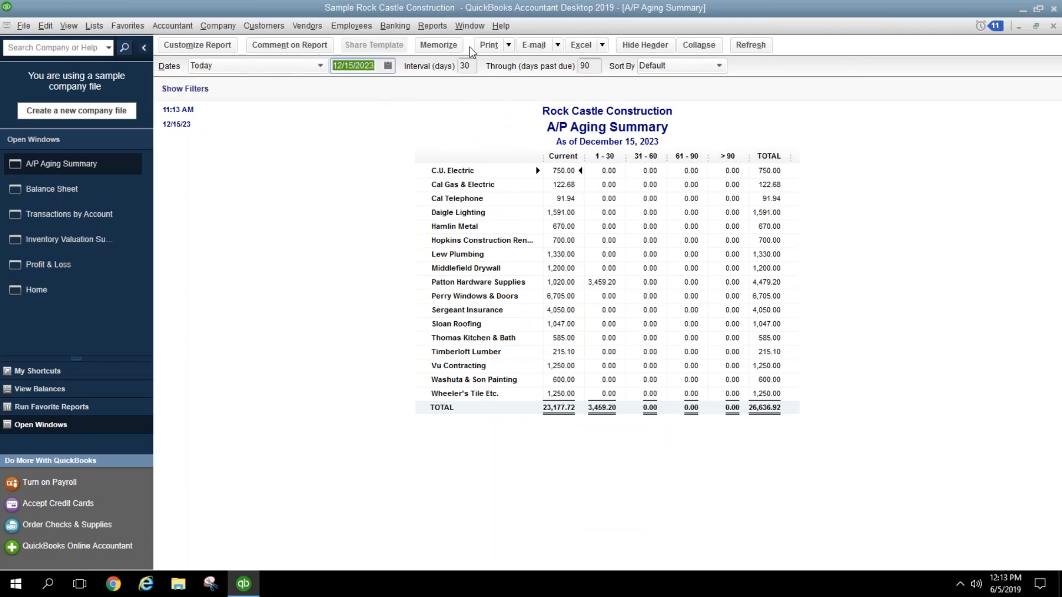
{"action": "type", "text": "103123"}
{"action": "key", "text": "Tab"}
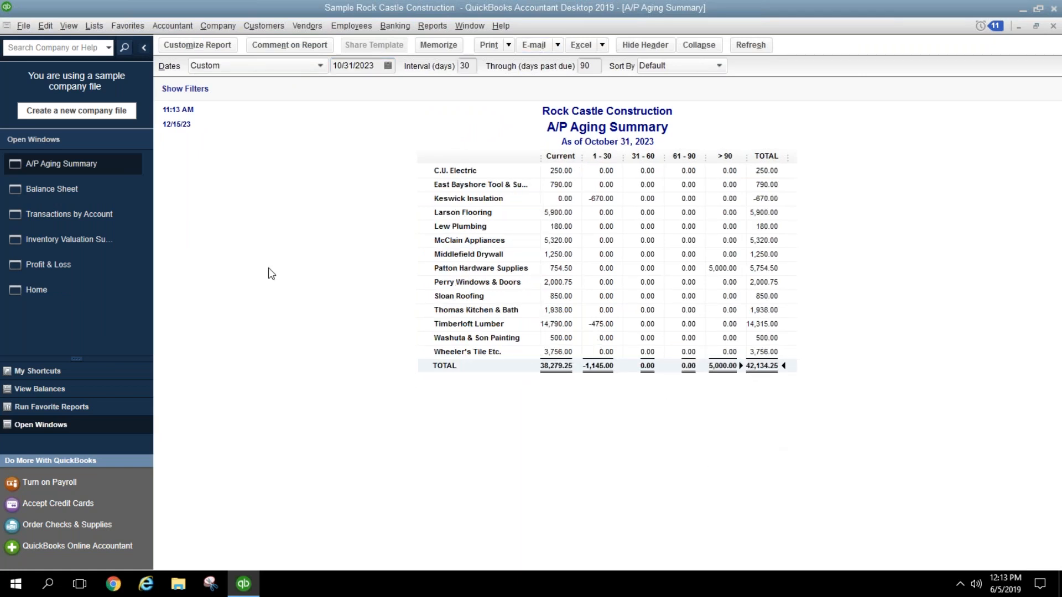
{"action": "left_click", "coordinate": [111, 197]}
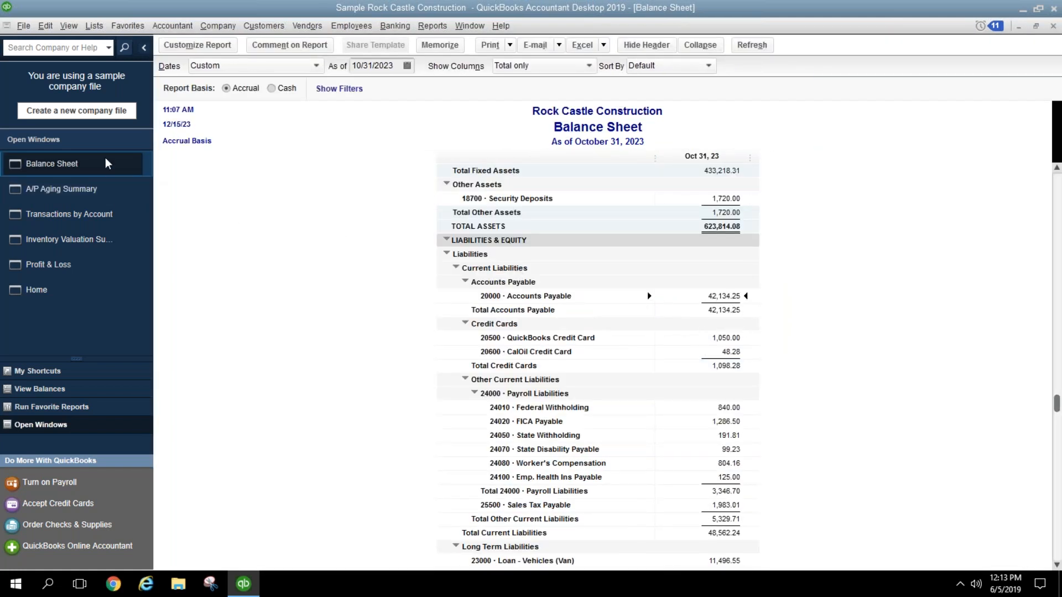
{"action": "left_click", "coordinate": [98, 192]}
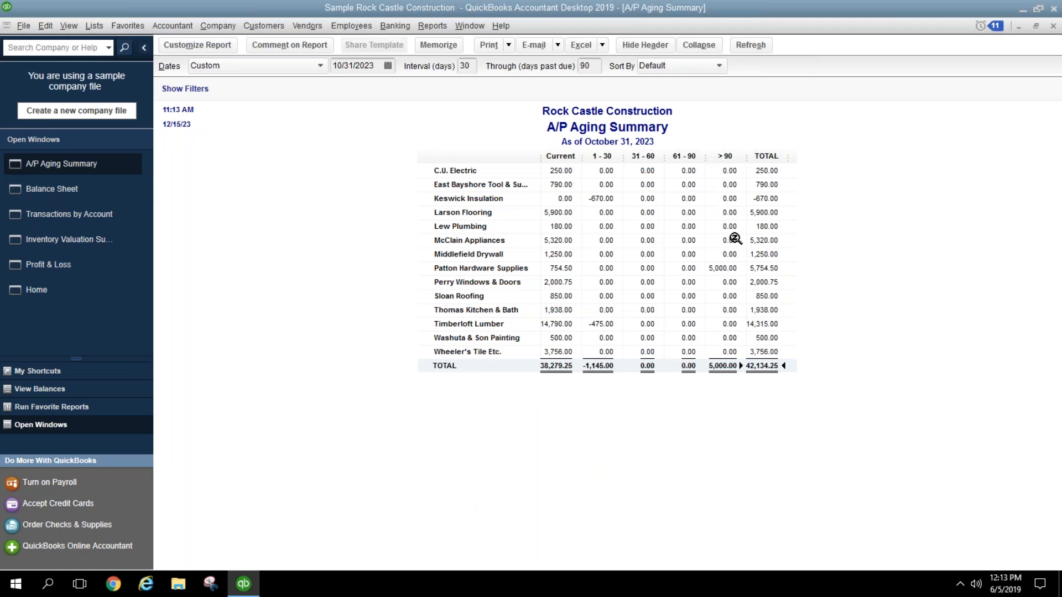
{"action": "left_click", "coordinate": [739, 270]}
{"action": "left_click", "coordinate": [728, 366]}
{"action": "left_click", "coordinate": [602, 324]}
Step: Close the A/P Aging report and reconcile 20600 CalOil Credit Card with ending balance 400.00
{"action": "left_click", "coordinate": [1053, 26]}
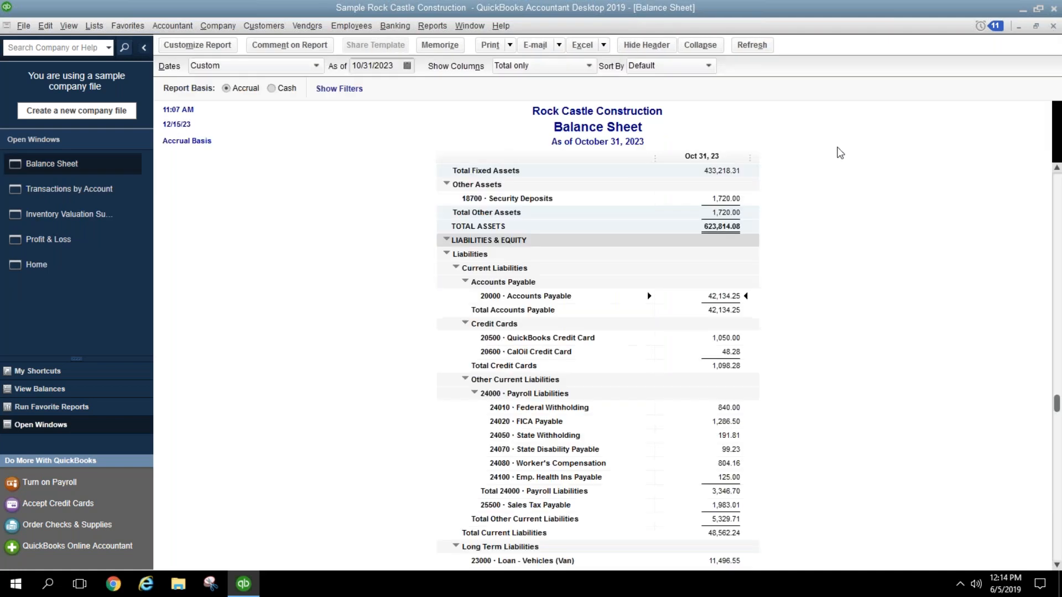
{"action": "left_click", "coordinate": [732, 351]}
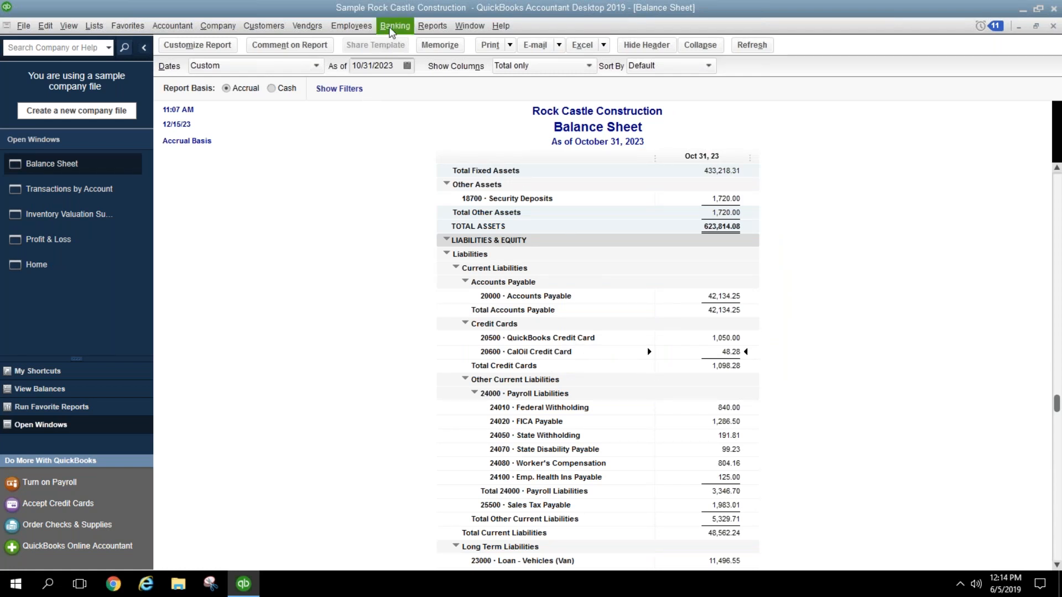
{"action": "left_click", "coordinate": [391, 30]}
{"action": "left_click", "coordinate": [412, 128]}
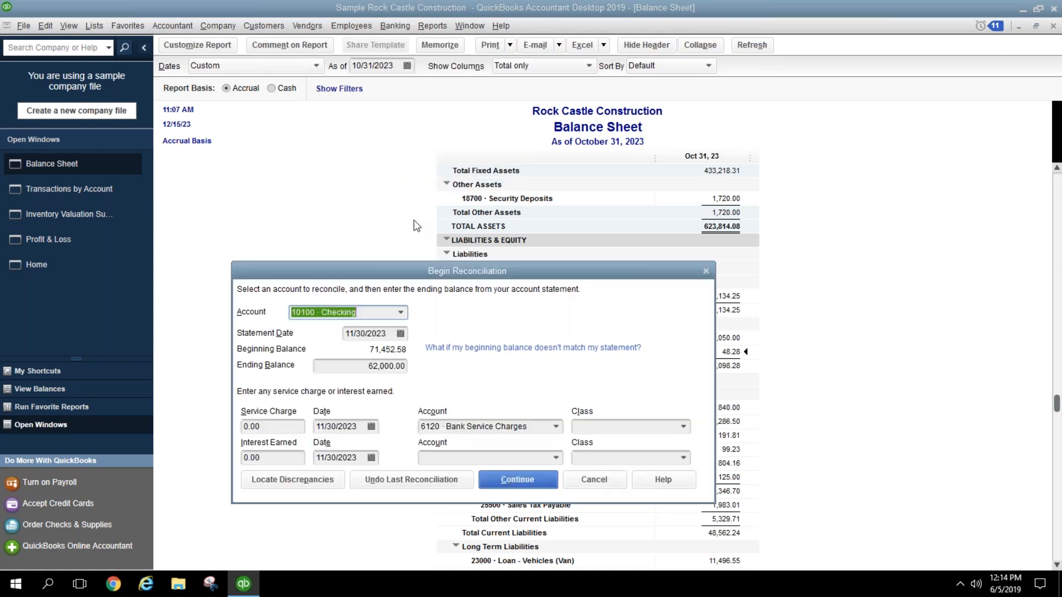
{"action": "left_click", "coordinate": [403, 311]}
{"action": "scroll", "coordinate": [400, 373], "scroll_direction": "down", "scroll_amount": 1}
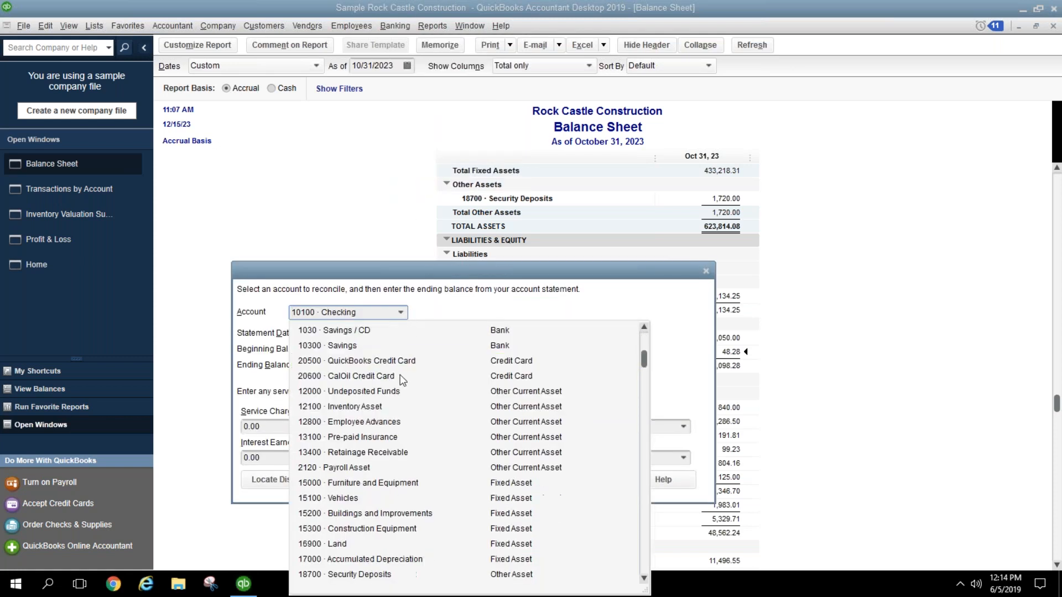
{"action": "left_click", "coordinate": [391, 377]}
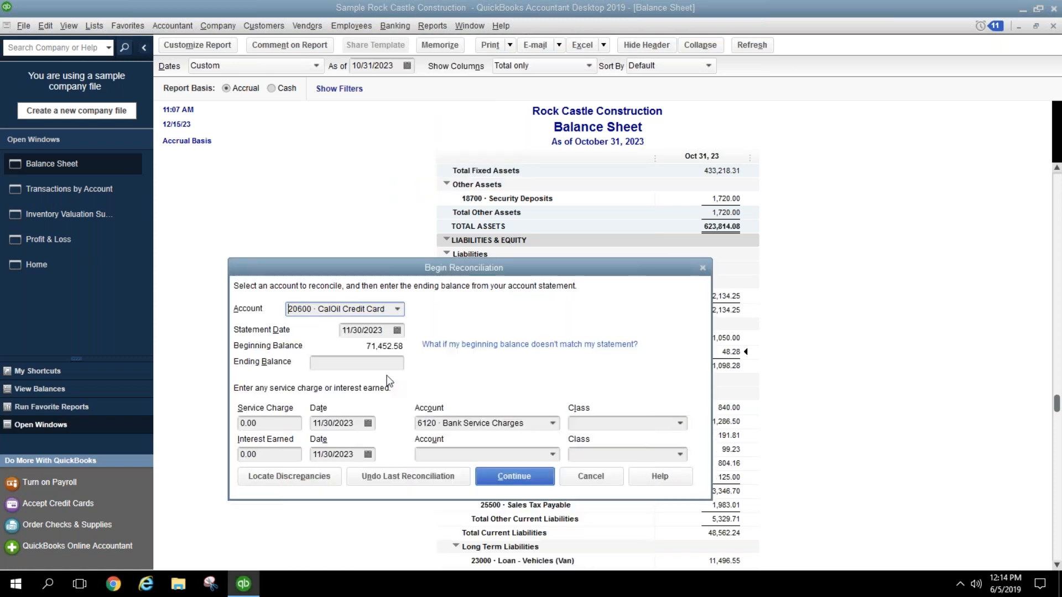
{"action": "left_click", "coordinate": [385, 361]}
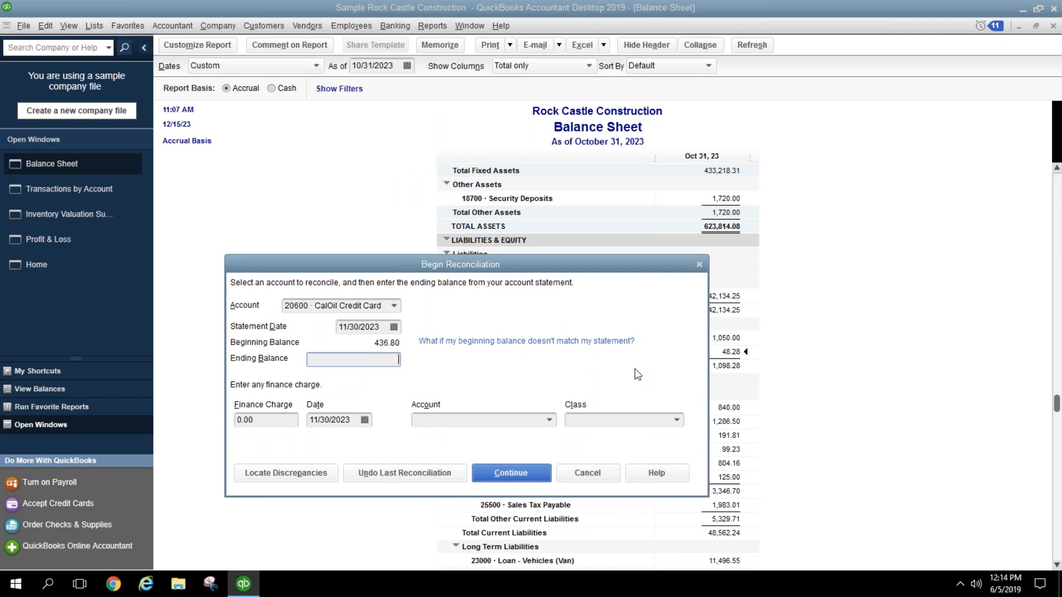
{"action": "type", "text": "400"}
{"action": "left_click", "coordinate": [515, 473]}
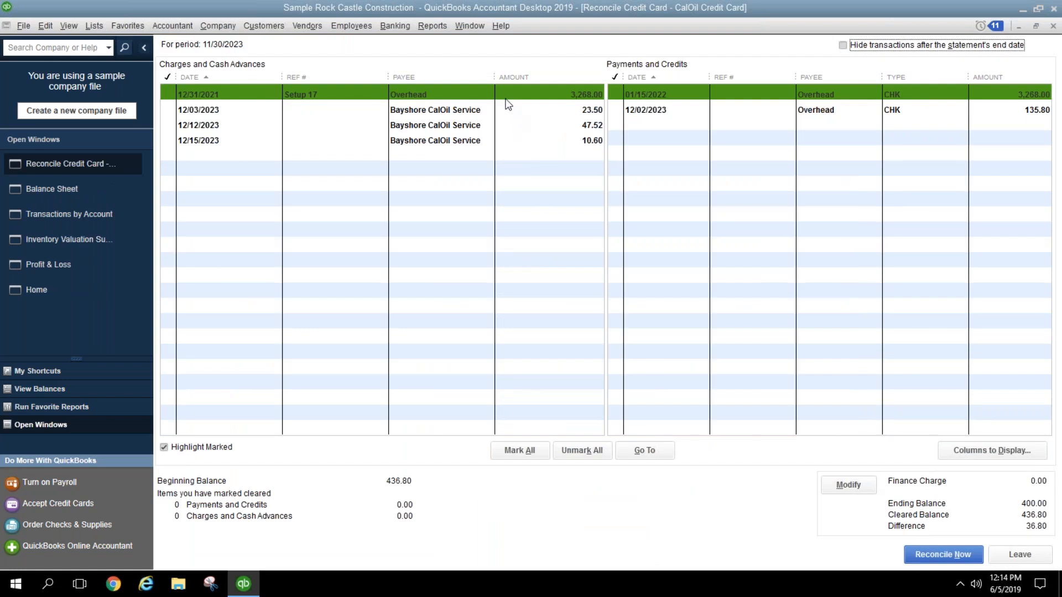
Step: Clear the 3,268.00 charge and payment, leaving 12/15/2023 unmarked, then leave the reconciliation
{"action": "left_click", "coordinate": [506, 100]}
{"action": "left_click", "coordinate": [637, 98]}
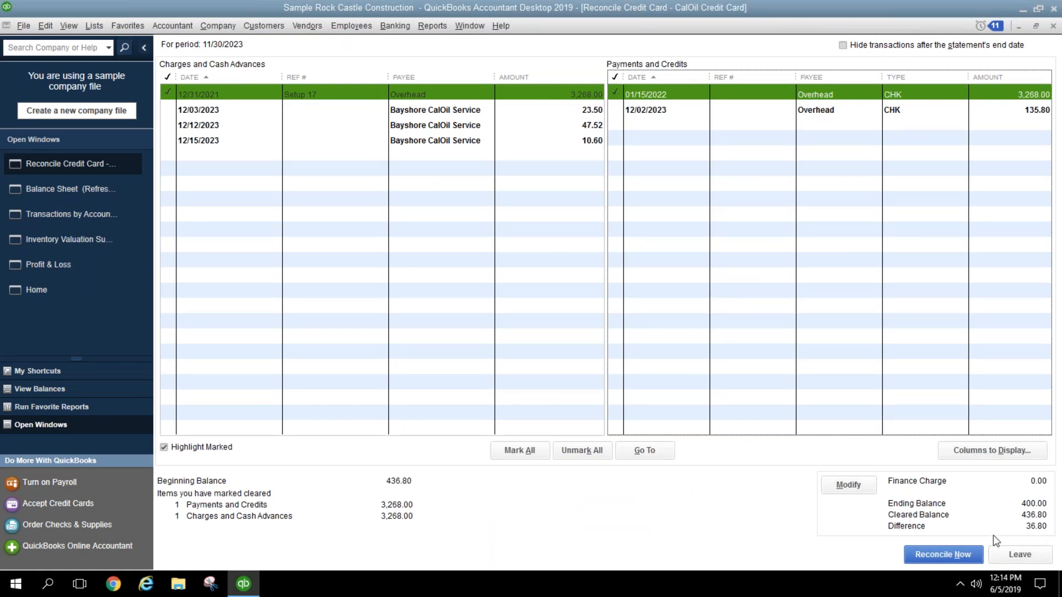
{"action": "left_click", "coordinate": [549, 141]}
{"action": "left_click", "coordinate": [544, 142]}
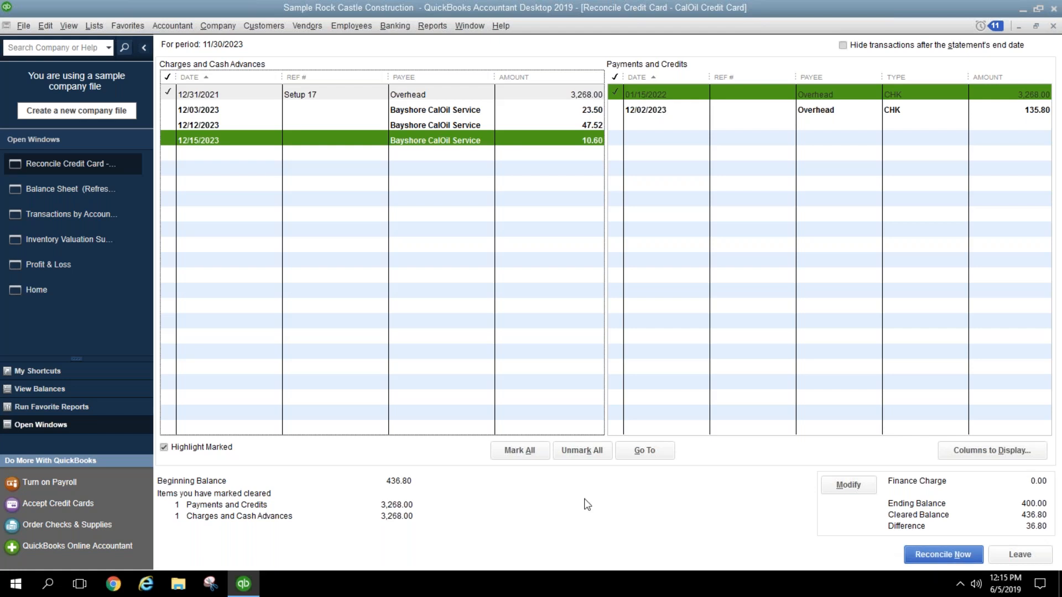
{"action": "left_click", "coordinate": [1053, 26]}
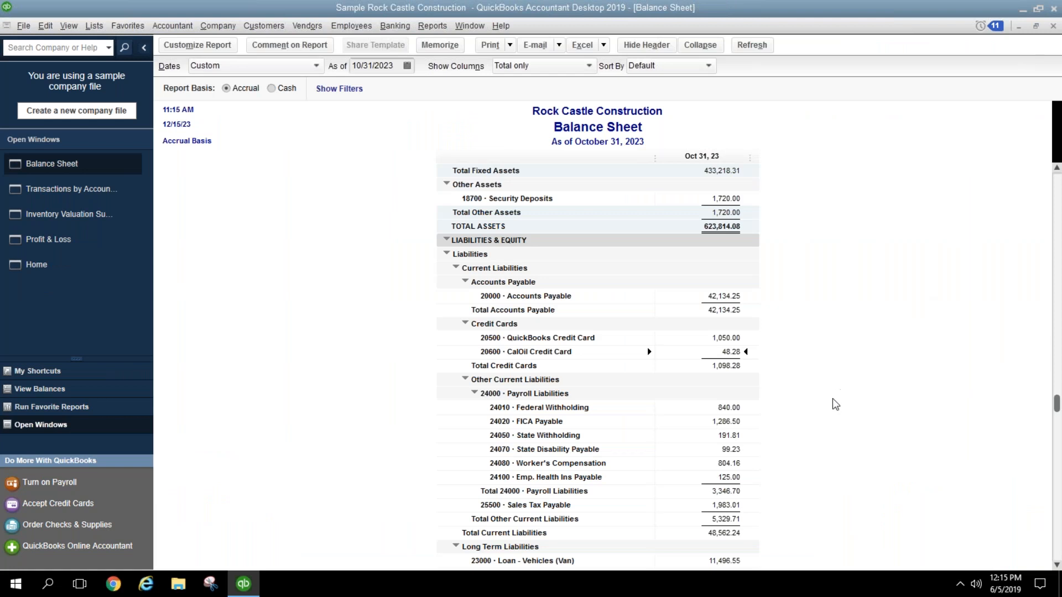
{"action": "left_click", "coordinate": [727, 412]}
{"action": "left_click", "coordinate": [729, 491]}
{"action": "left_click", "coordinate": [731, 407]}
{"action": "double_click", "coordinate": [731, 407]}
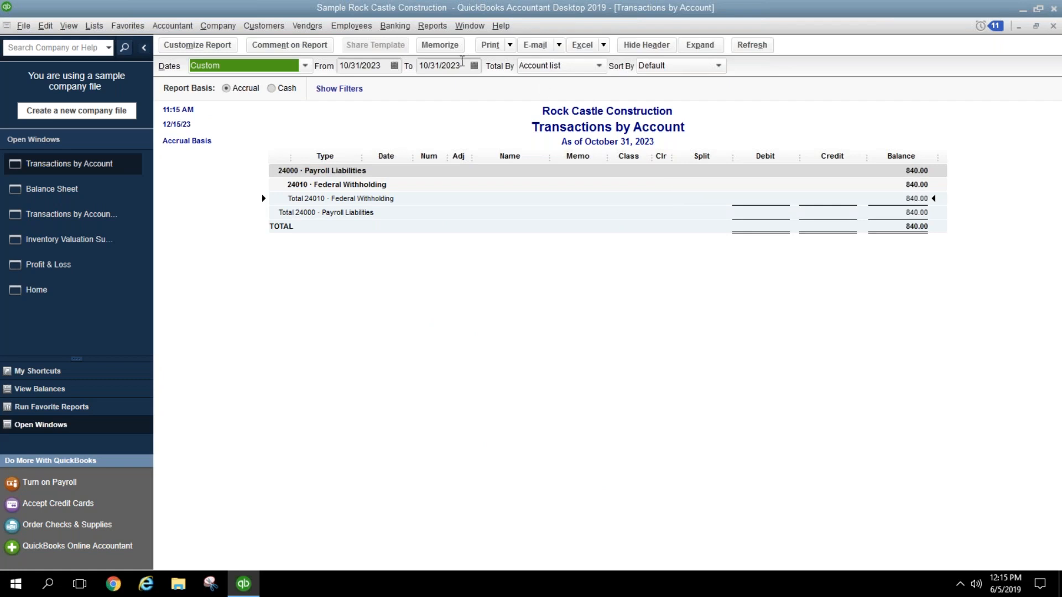
{"action": "left_click", "coordinate": [461, 64]}
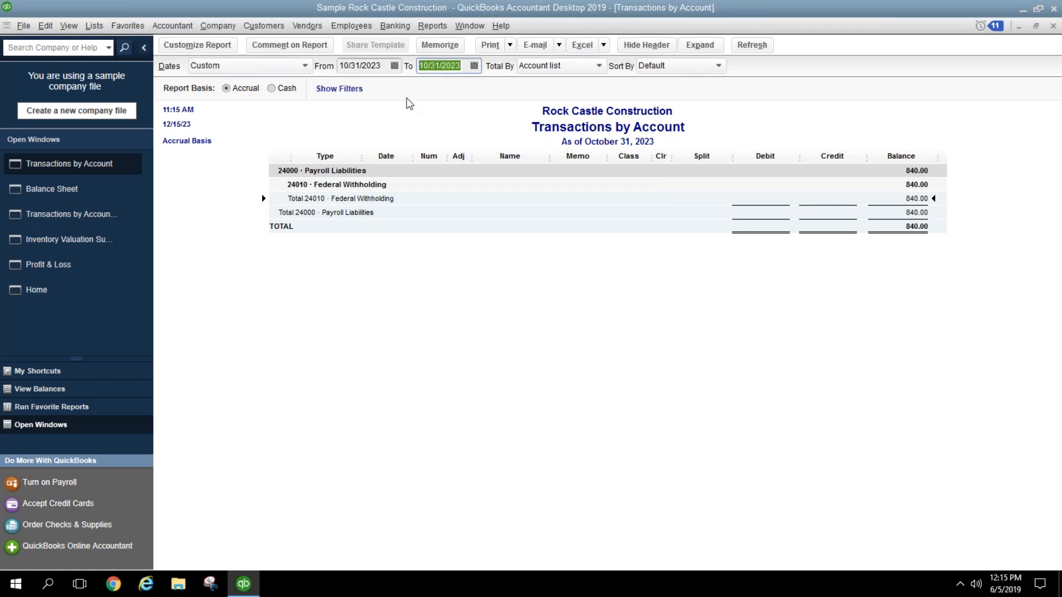
{"action": "type", "text": "11301"}
{"action": "key", "text": "BackSpace"}
{"action": "type", "text": "23"}
{"action": "left_click", "coordinate": [661, 292]}
{"action": "left_click", "coordinate": [783, 240]}
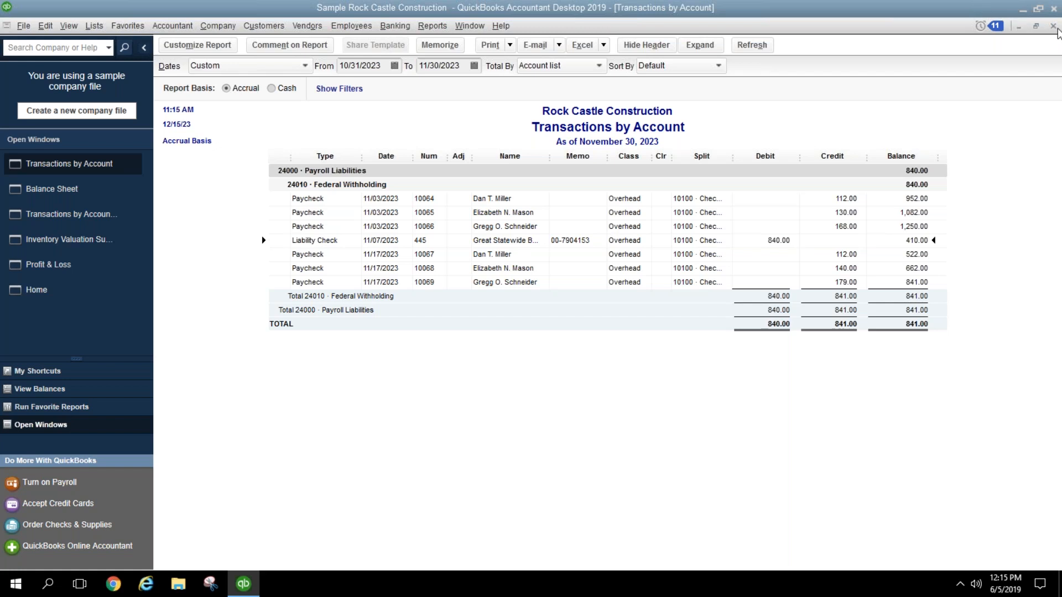
{"action": "left_click", "coordinate": [1054, 26]}
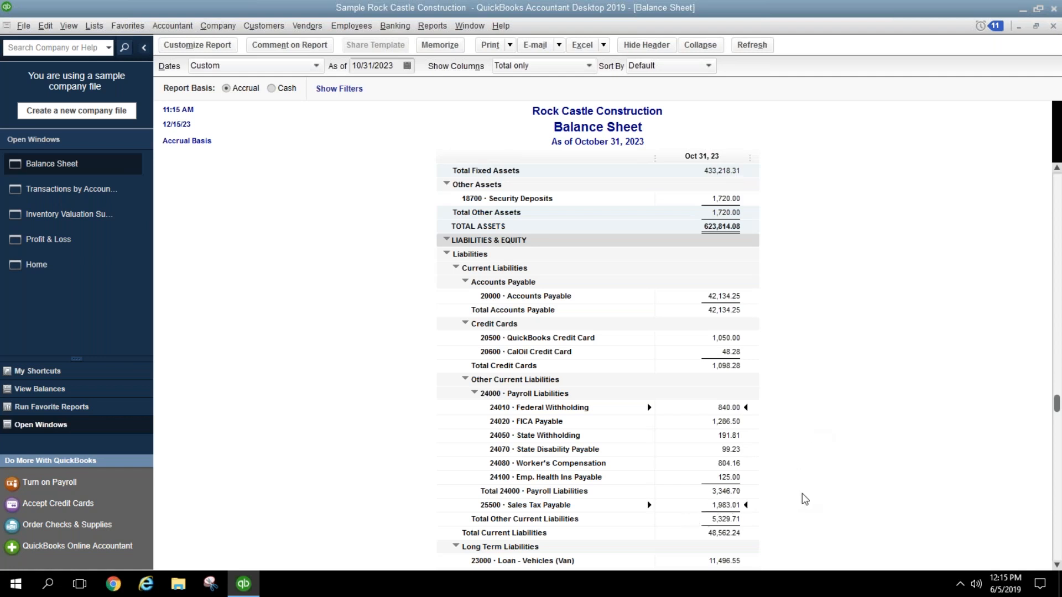
{"action": "scroll", "coordinate": [796, 498], "scroll_direction": "down", "scroll_amount": 4}
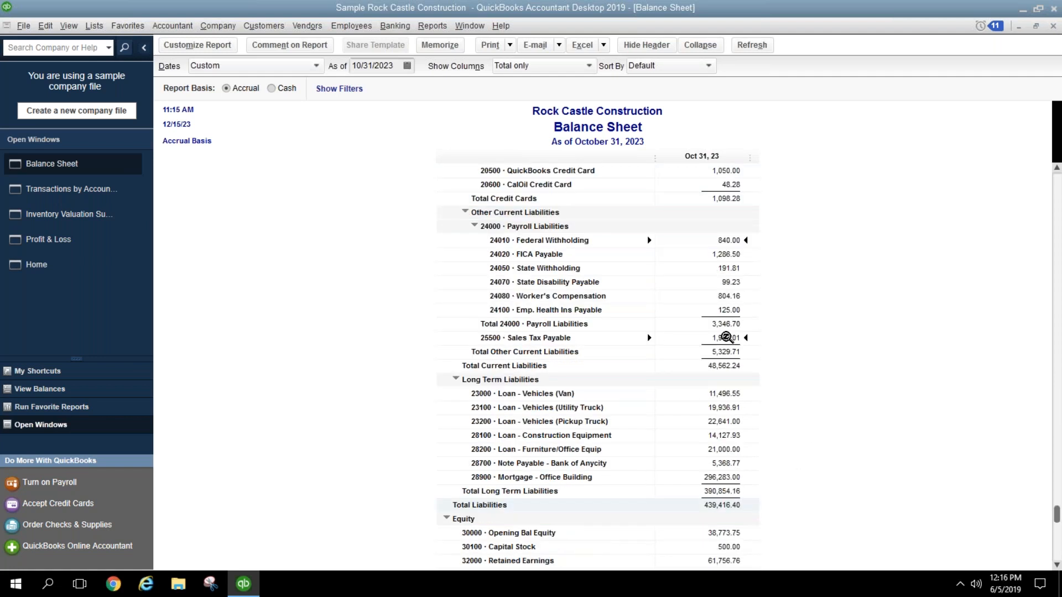
{"action": "double_click", "coordinate": [724, 339]}
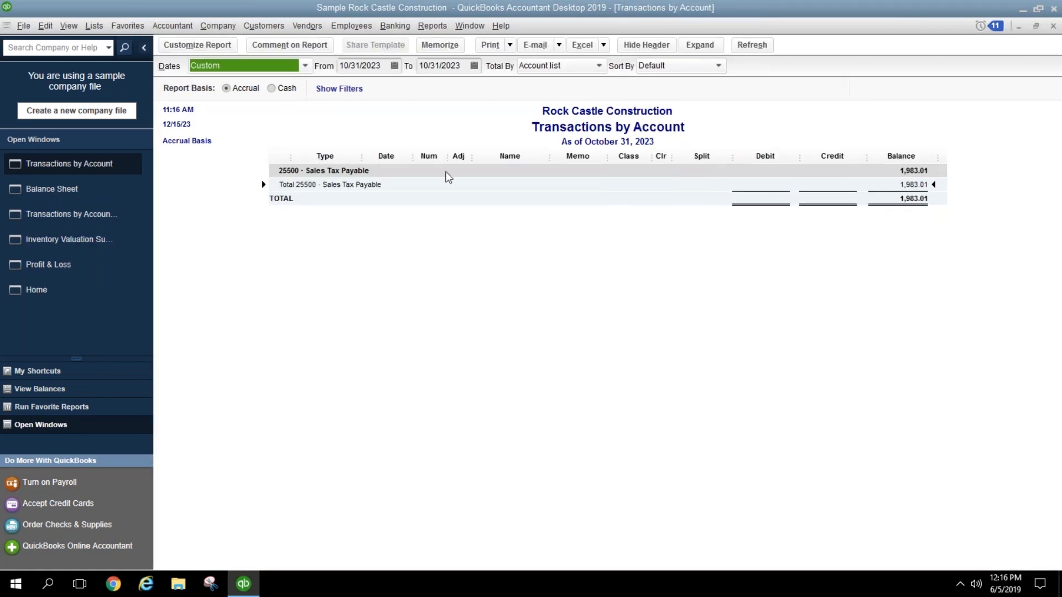
{"action": "left_click", "coordinate": [462, 65]}
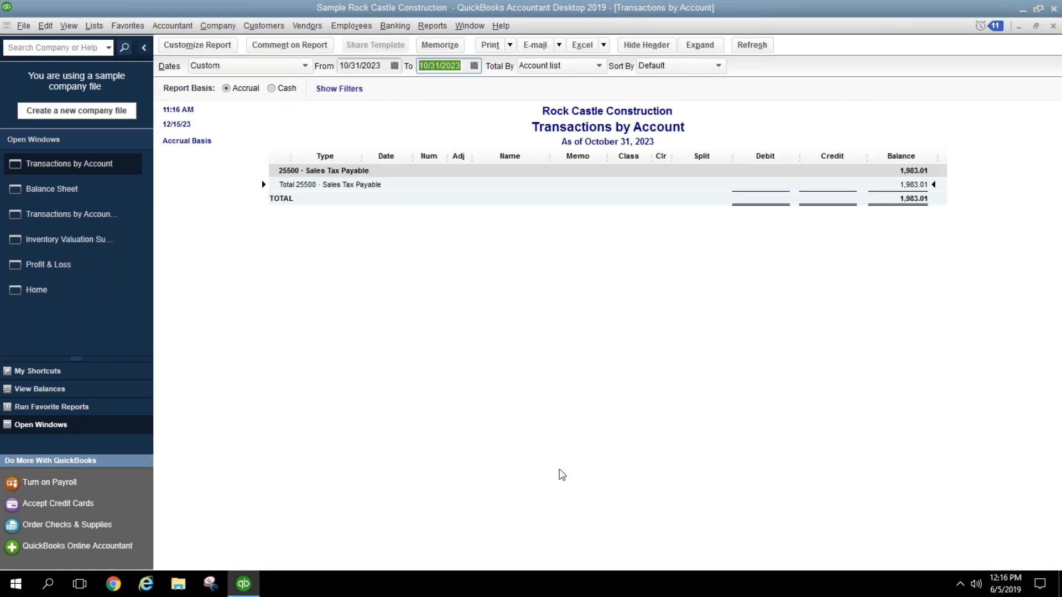
{"action": "type", "text": "1130"}
{"action": "key", "text": "BackSpace"}
{"action": "type", "text": "023"}
{"action": "key", "text": "Tab"}
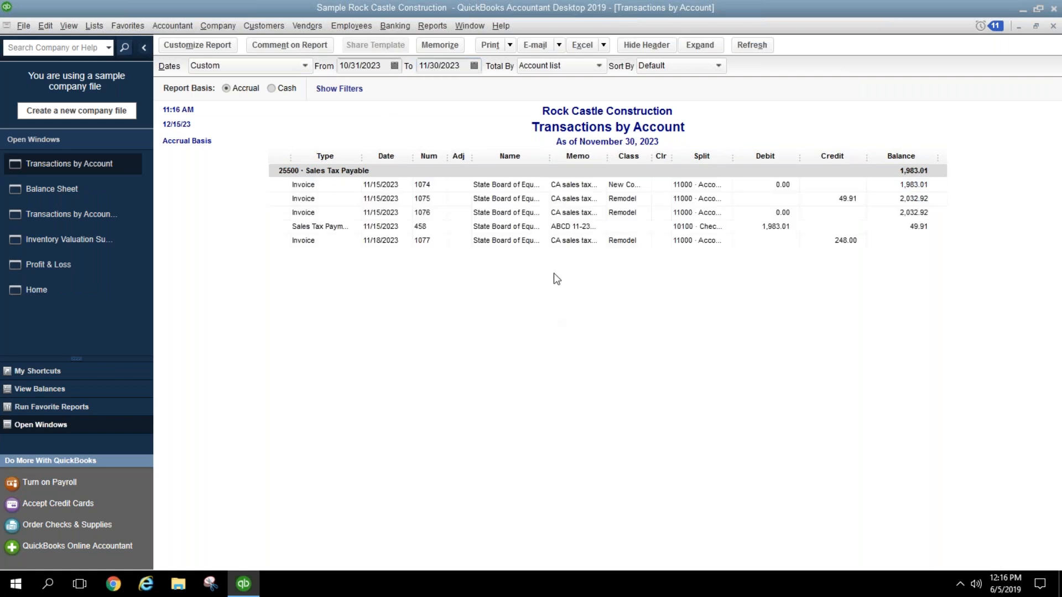
{"action": "left_click", "coordinate": [770, 231]}
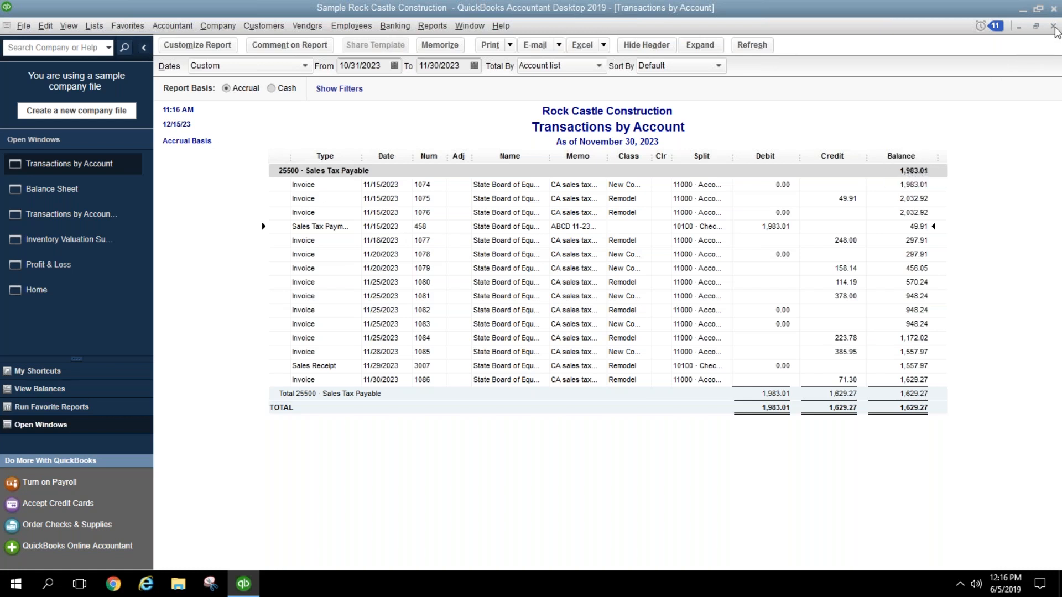
{"action": "left_click", "coordinate": [1053, 28]}
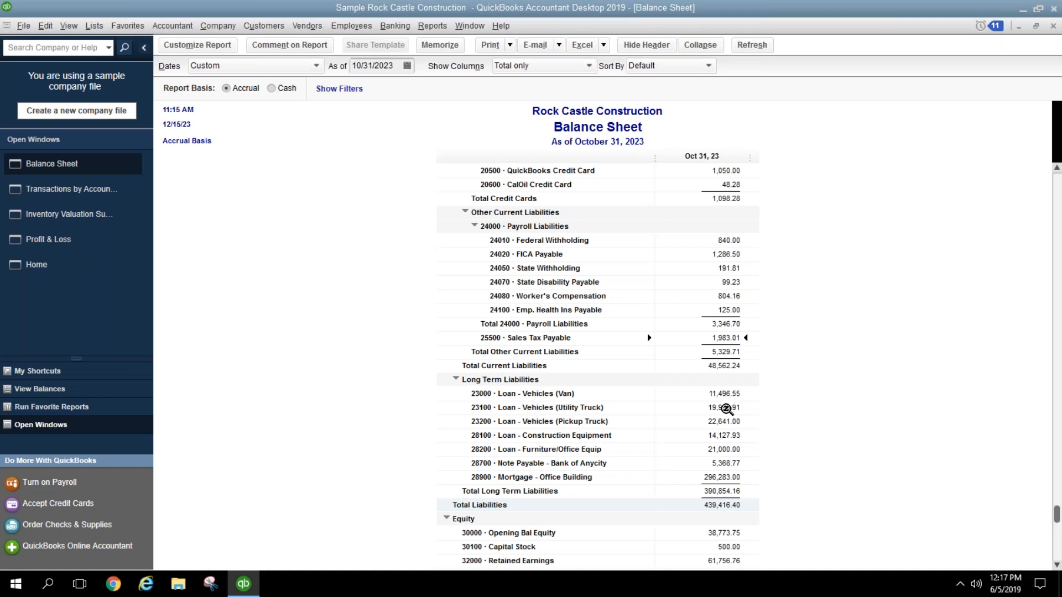
{"action": "double_click", "coordinate": [726, 409]}
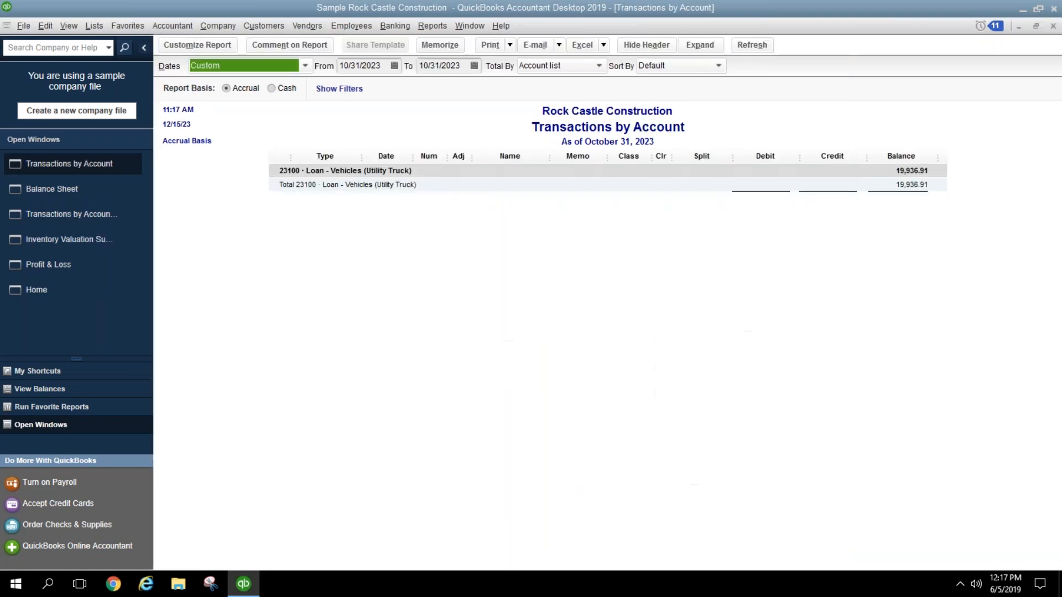
{"action": "key", "text": "a"}
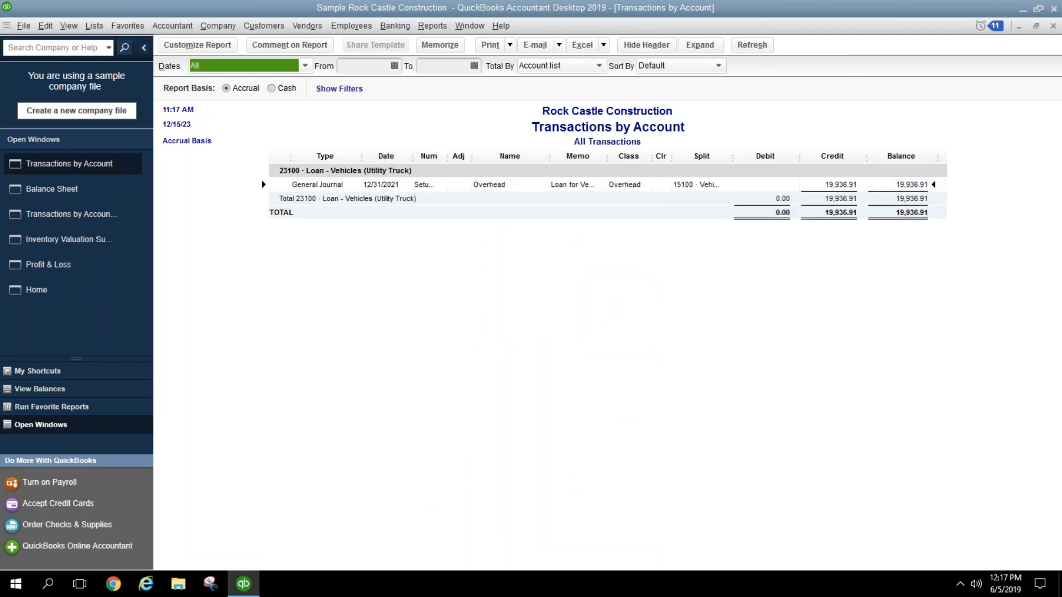
{"action": "double_click", "coordinate": [430, 182]}
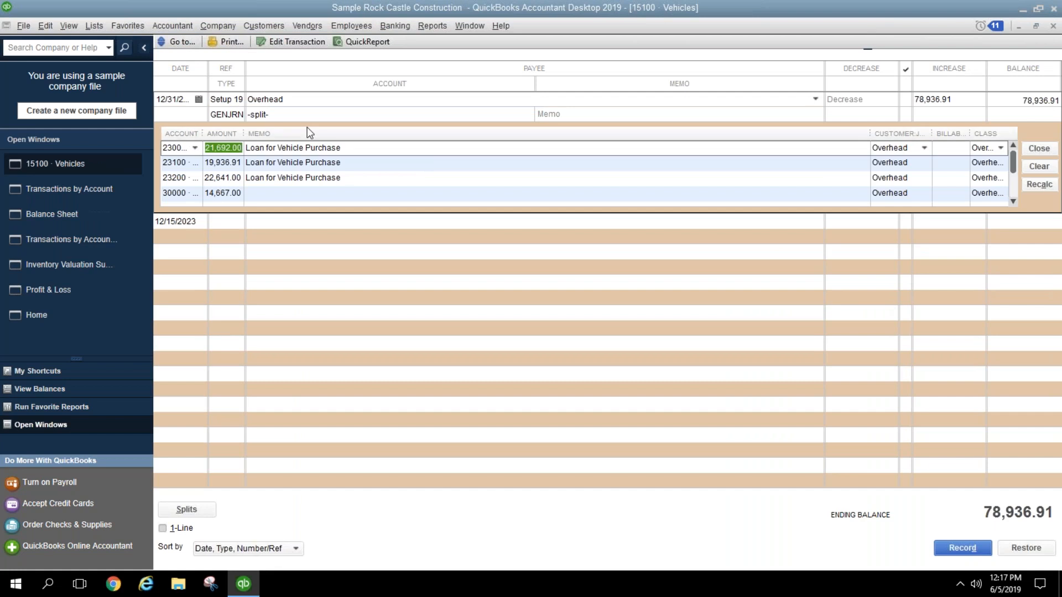
{"action": "left_click", "coordinate": [302, 42]}
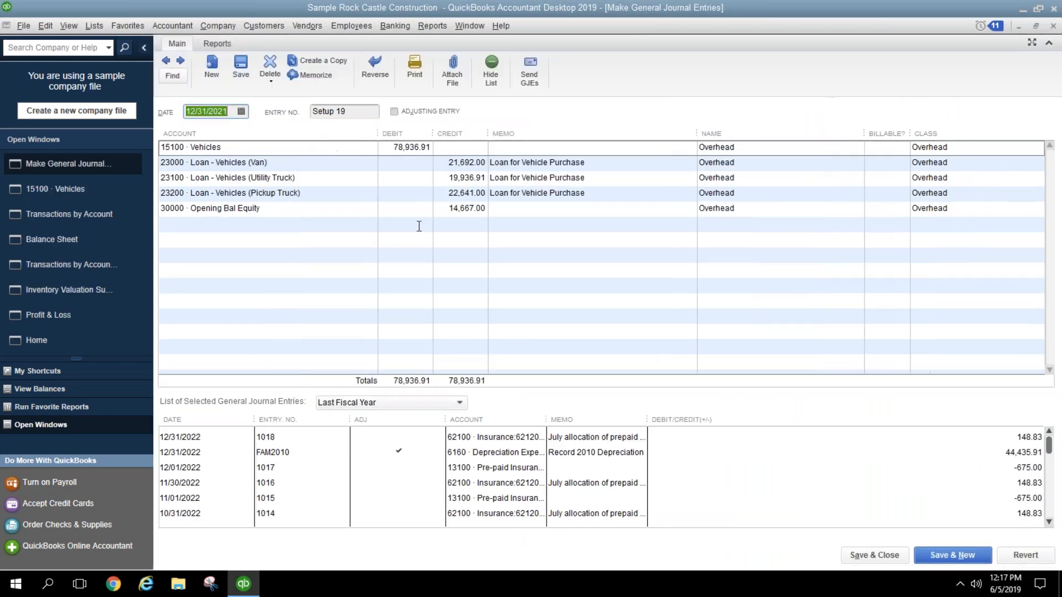
{"action": "left_click", "coordinate": [419, 226]}
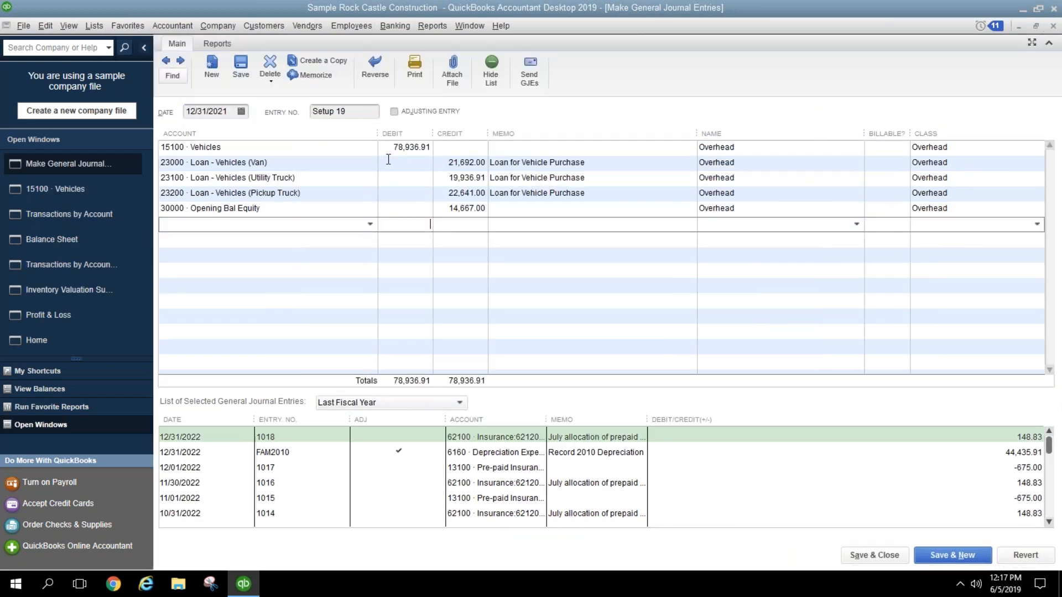
{"action": "left_click", "coordinate": [389, 209]}
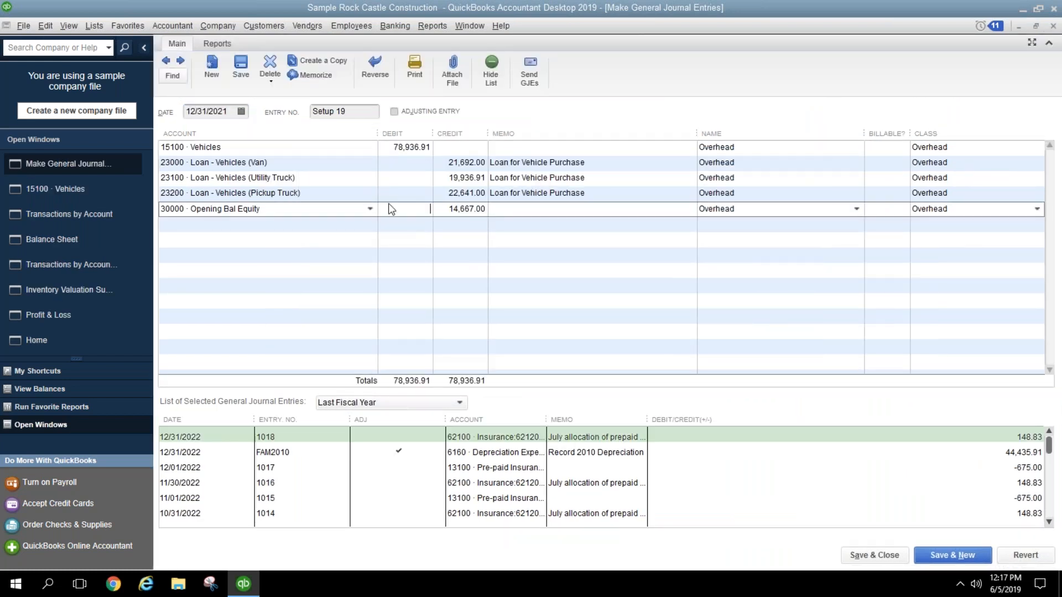
{"action": "left_click", "coordinate": [1052, 27]}
{"action": "left_click", "coordinate": [1053, 26]}
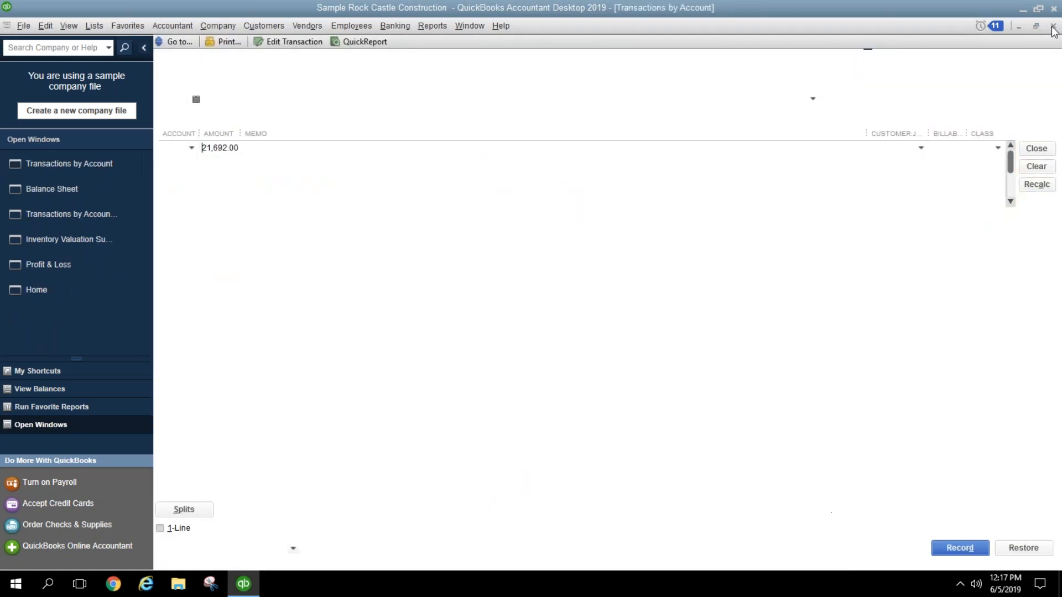
{"action": "left_click", "coordinate": [1053, 27]}
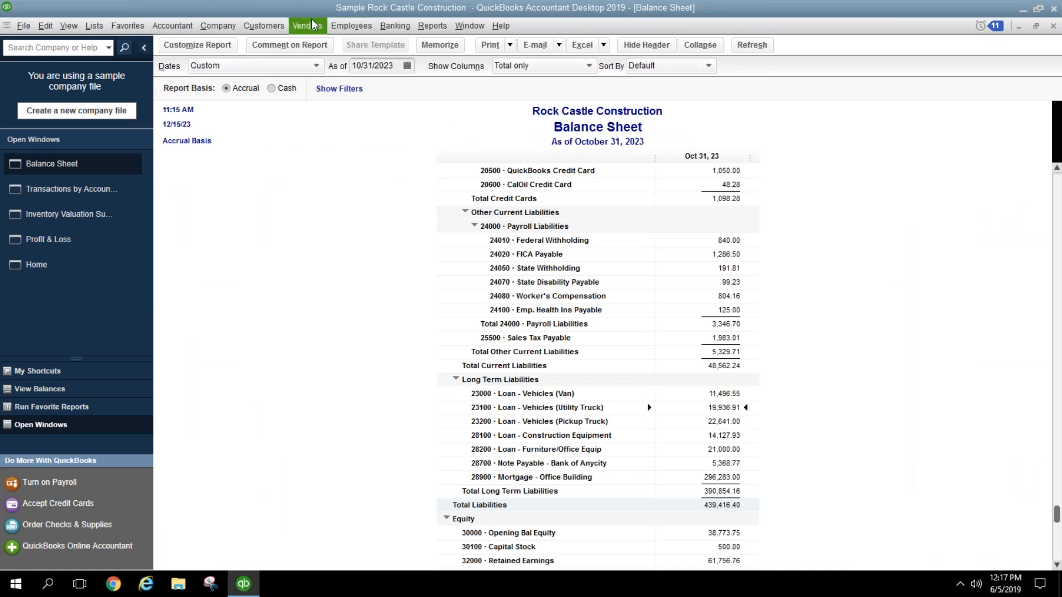
Step: Start a new check charging 500.00 to 23100 Loan - Vehicles (Utility Truck)
{"action": "left_click", "coordinate": [403, 35]}
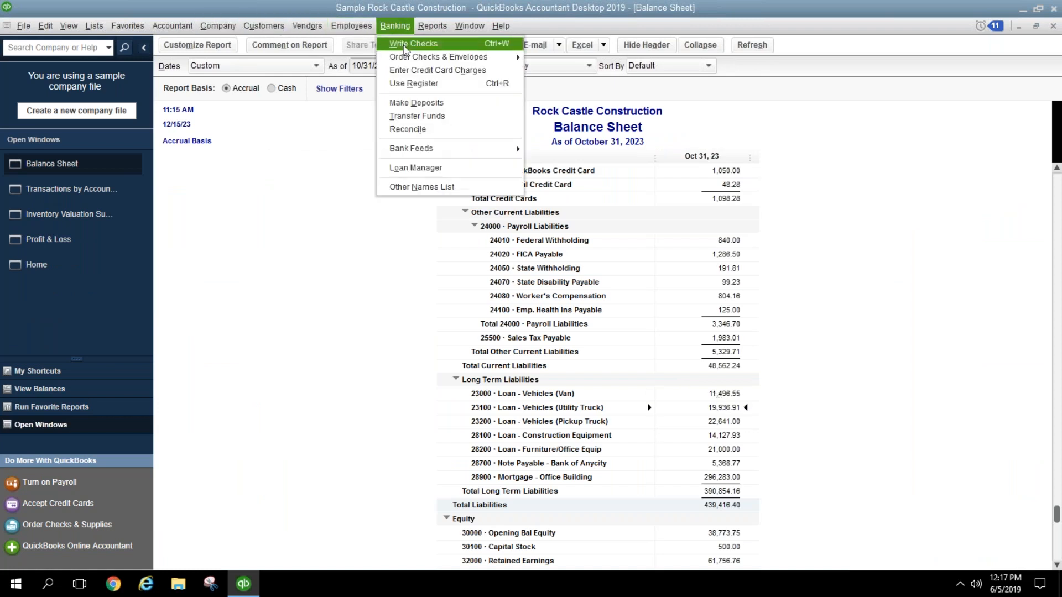
{"action": "left_click", "coordinate": [406, 49]}
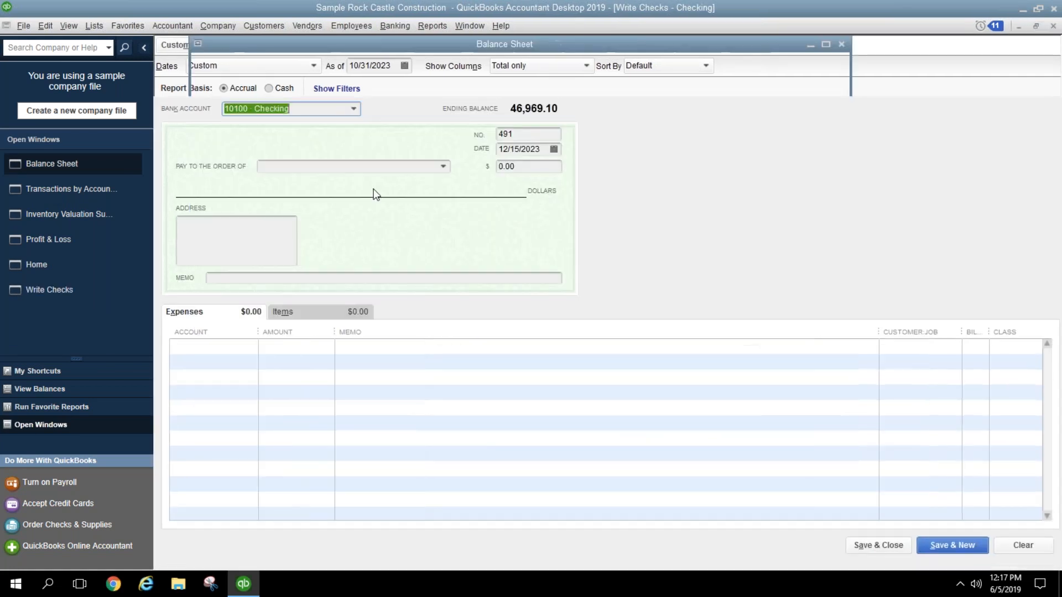
{"action": "left_click", "coordinate": [251, 346]}
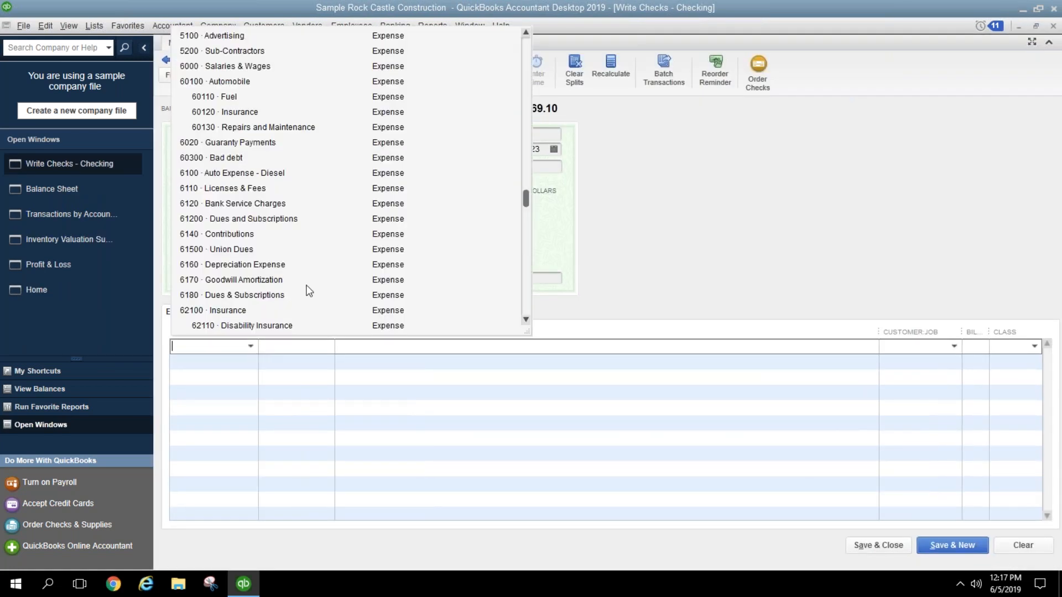
{"action": "scroll", "coordinate": [314, 225], "scroll_direction": "up", "scroll_amount": 10}
{"action": "scroll", "coordinate": [326, 223], "scroll_direction": "up", "scroll_amount": 15}
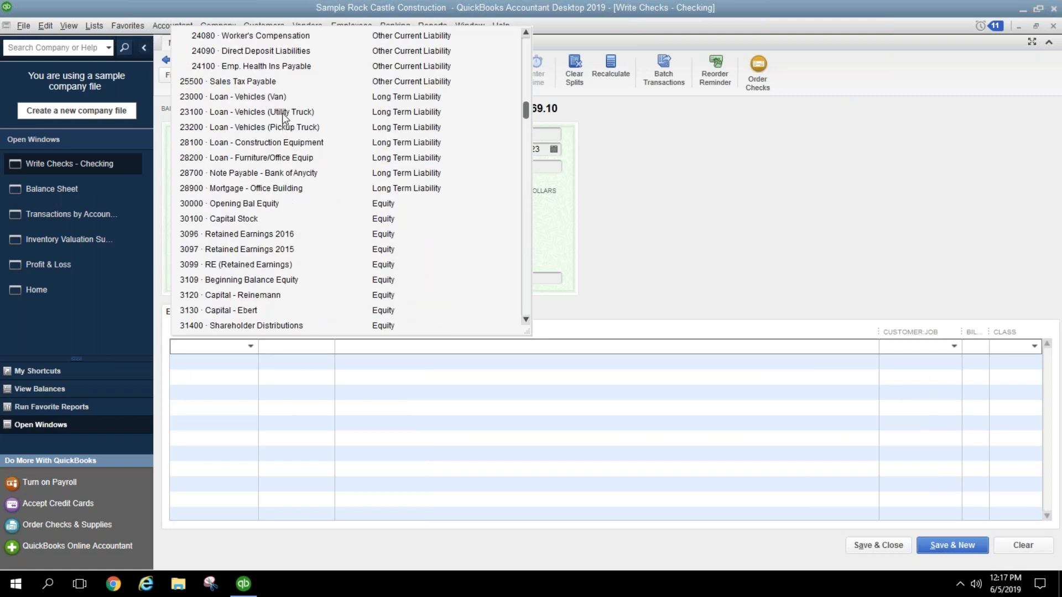
{"action": "left_click", "coordinate": [282, 113]}
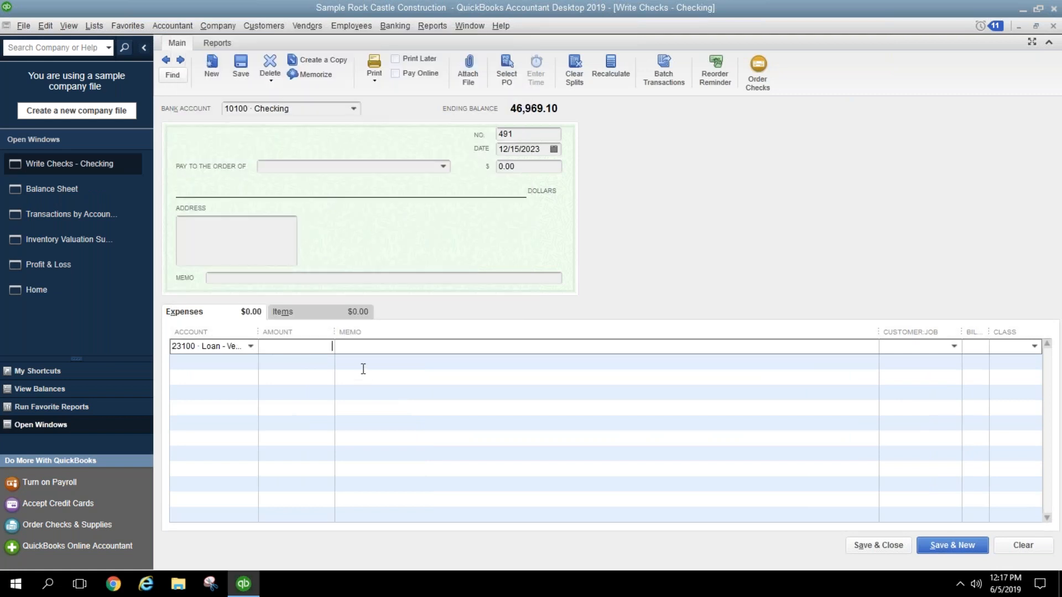
{"action": "type", "text": "500.00"}
{"action": "key", "text": "Tab"}
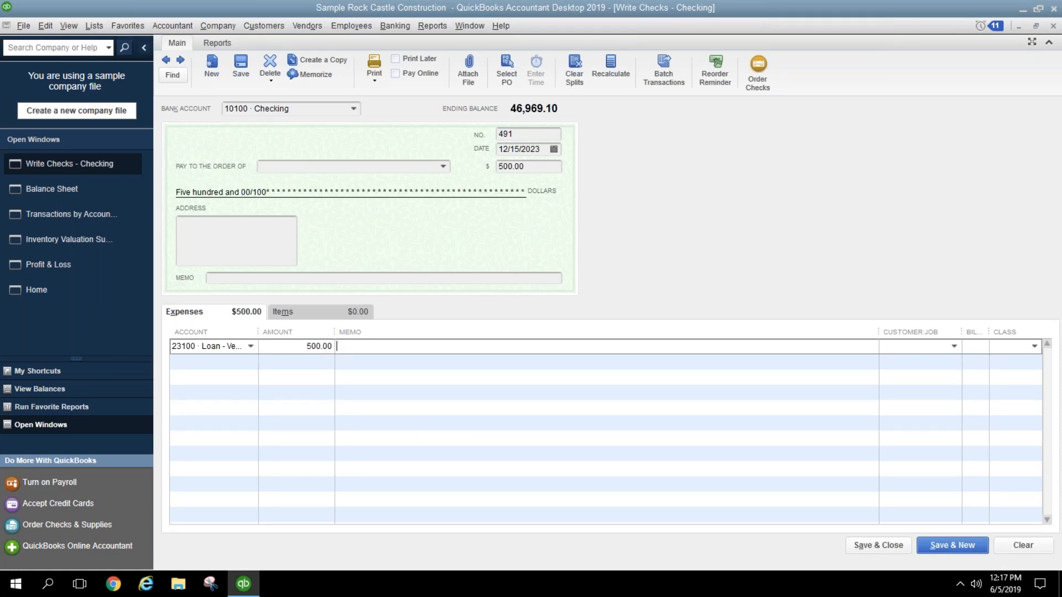
Step: Split it into 450.00 loan and 50.00 6260 Interest Expense, then discard the check
{"action": "key", "text": "shift+Tab"}
{"action": "type", "text": "450.00"}
{"action": "key", "text": "Tab"}
{"action": "key", "text": "Tab"}
{"action": "key", "text": "Tab"}
{"action": "key", "text": "Tab"}
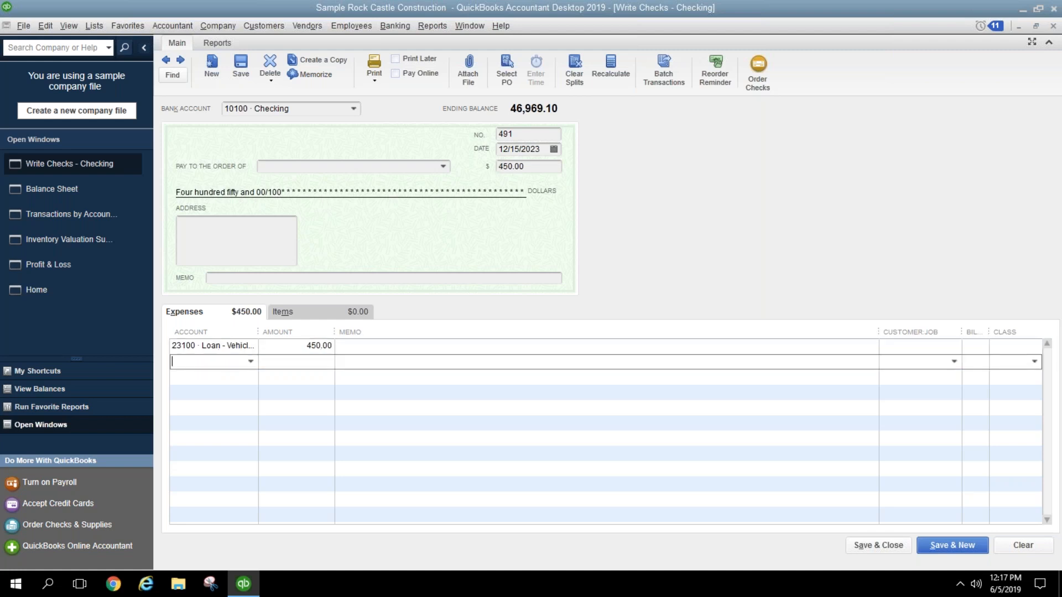
{"action": "type", "text": "6260"}
{"action": "key", "text": "Tab"}
{"action": "type", "text": "50.00"}
{"action": "key", "text": "Tab"}
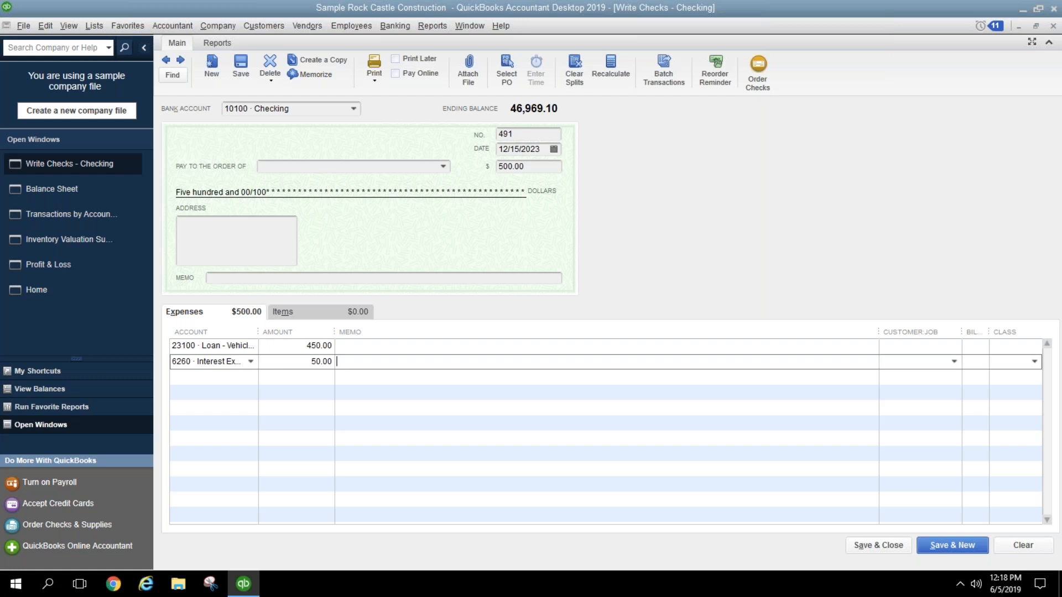
{"action": "left_click", "coordinate": [1053, 25]}
{"action": "left_click", "coordinate": [543, 185]}
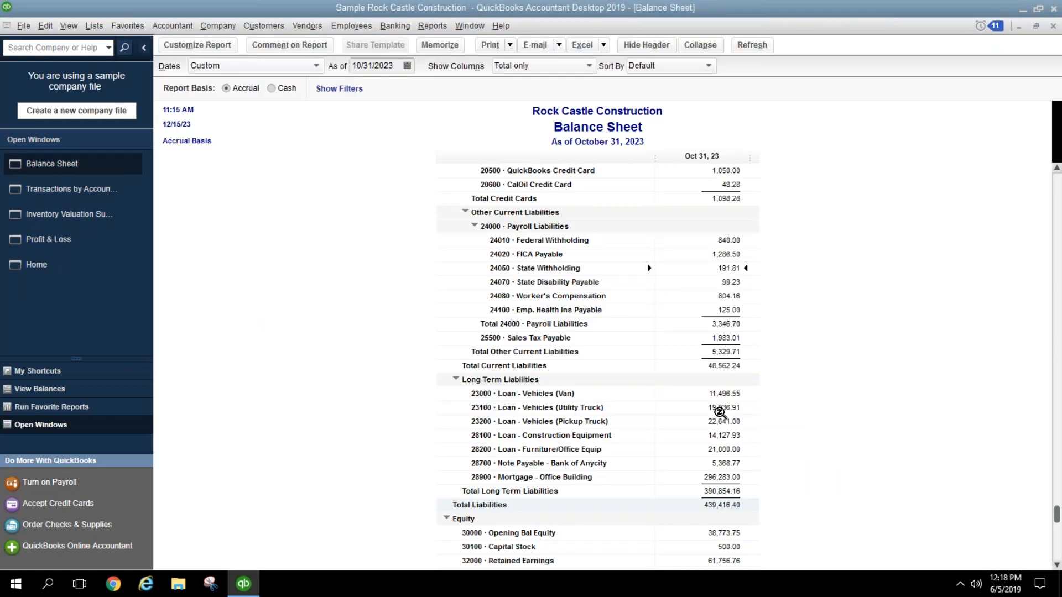
Step: Drill into Opening Bal Equity, swap the Memo and Class columns, and widen the Memo and Split columns
{"action": "scroll", "coordinate": [726, 464], "scroll_direction": "down", "scroll_amount": 1}
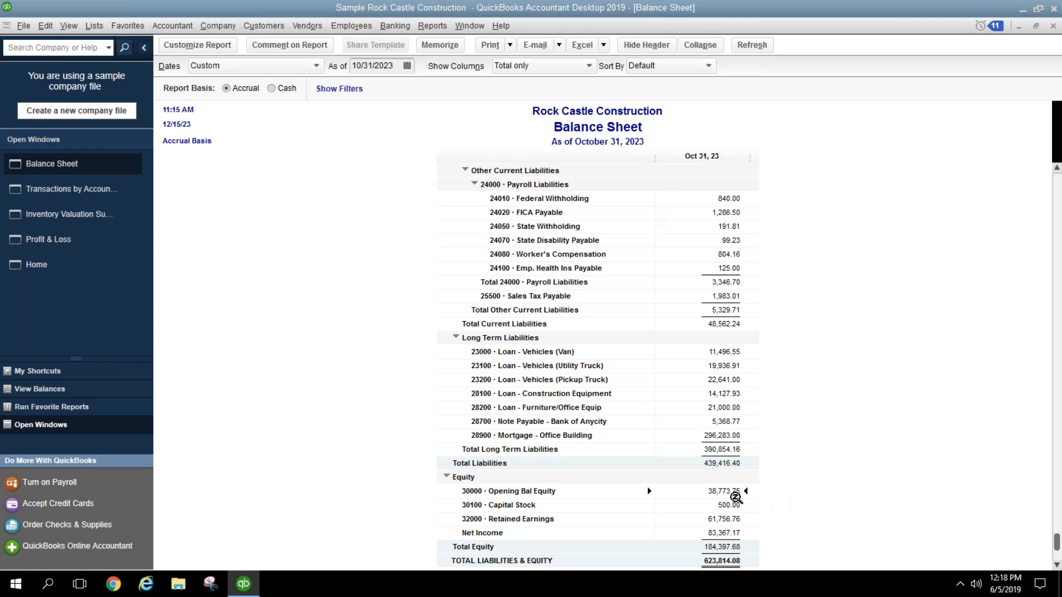
{"action": "double_click", "coordinate": [730, 491]}
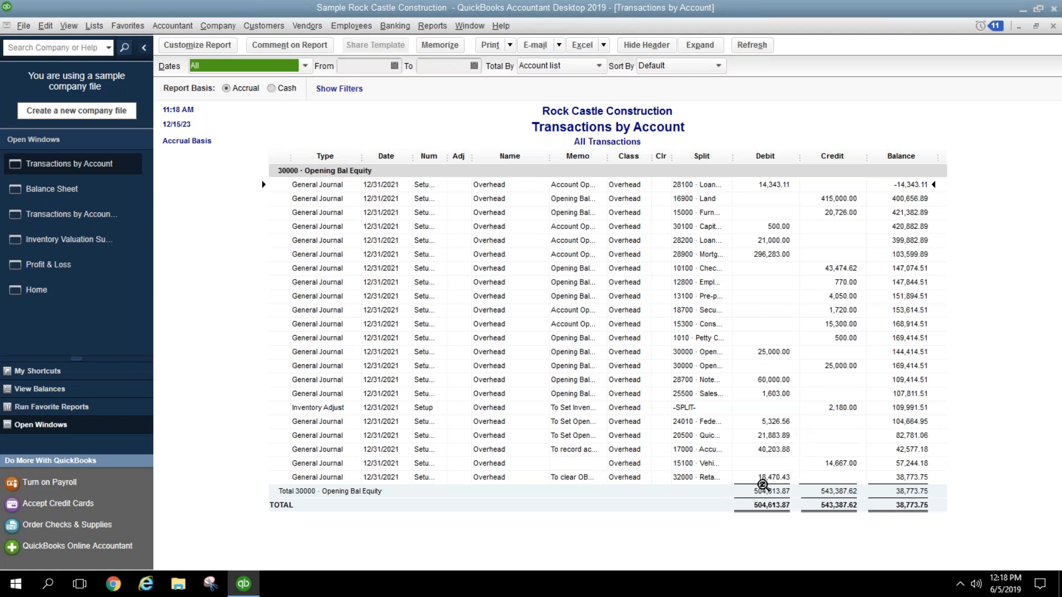
{"action": "left_click", "coordinate": [763, 485]}
{"action": "left_click_drag", "start_coordinate": [615, 162], "coordinate": [666, 163]}
{"action": "left_click_drag", "start_coordinate": [593, 156], "coordinate": [512, 157]}
{"action": "left_click_drag", "start_coordinate": [625, 158], "coordinate": [735, 155]}
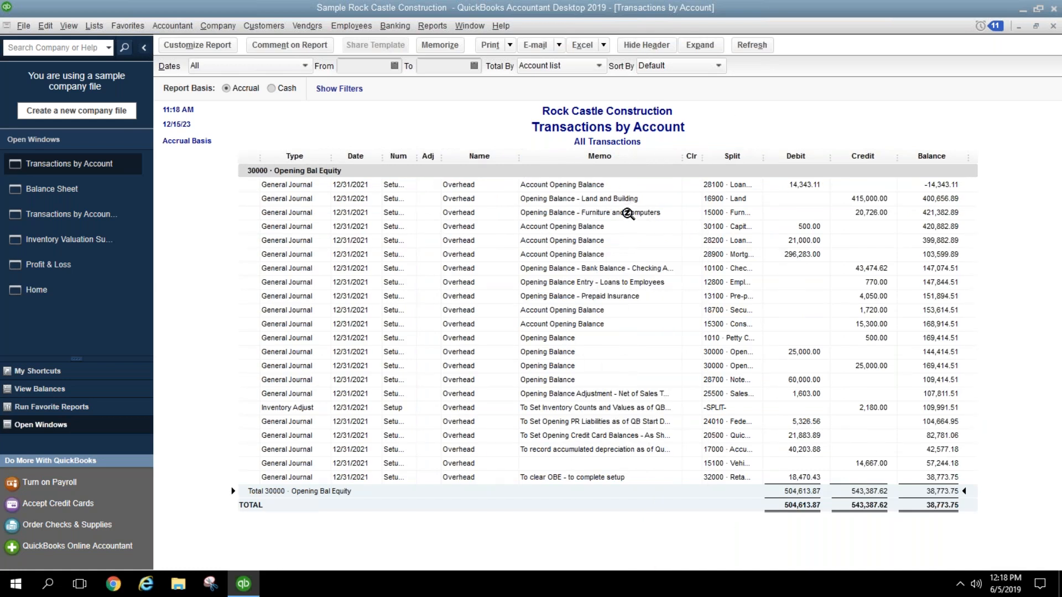
{"action": "left_click", "coordinate": [640, 462]}
{"action": "left_click_drag", "start_coordinate": [763, 156], "coordinate": [785, 156]}
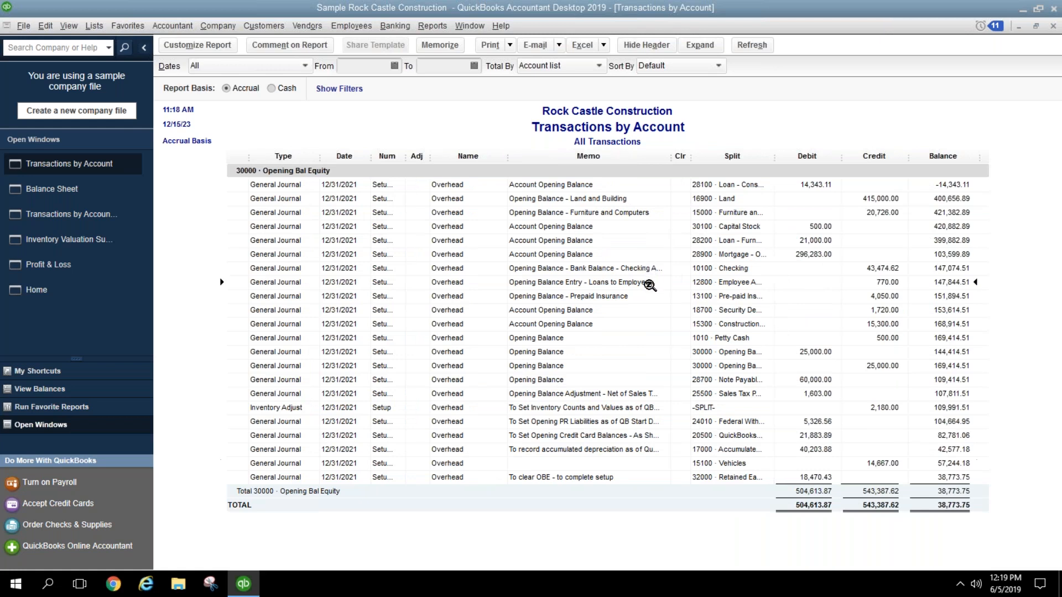
Step: Inspect the Setup 8 Loans to Employees journal entry and its 770.00 line, then close it unchanged
{"action": "double_click", "coordinate": [650, 286]}
{"action": "left_click", "coordinate": [299, 43]}
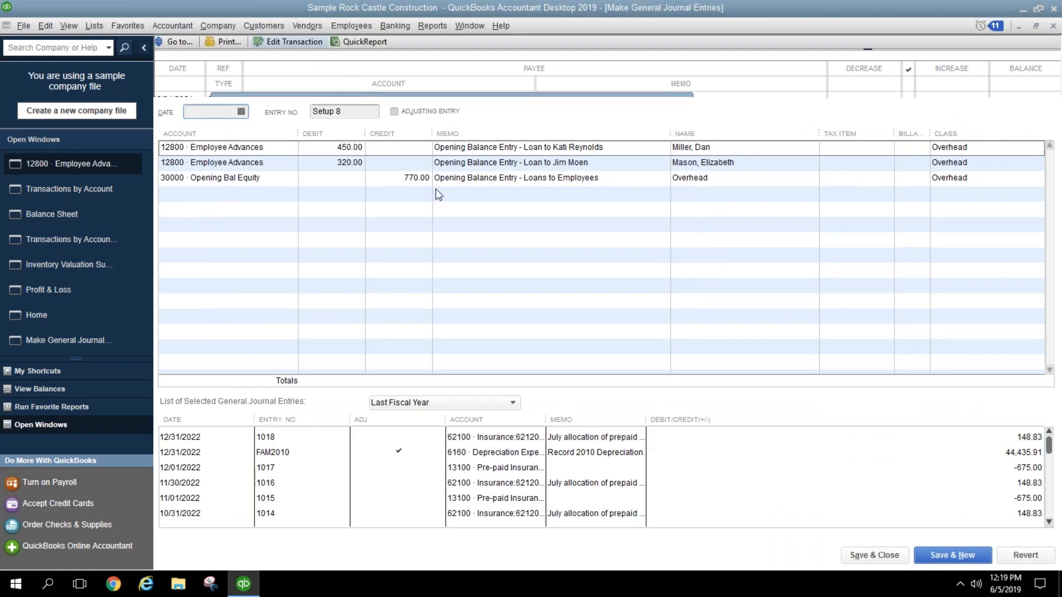
{"action": "left_click", "coordinate": [364, 179]}
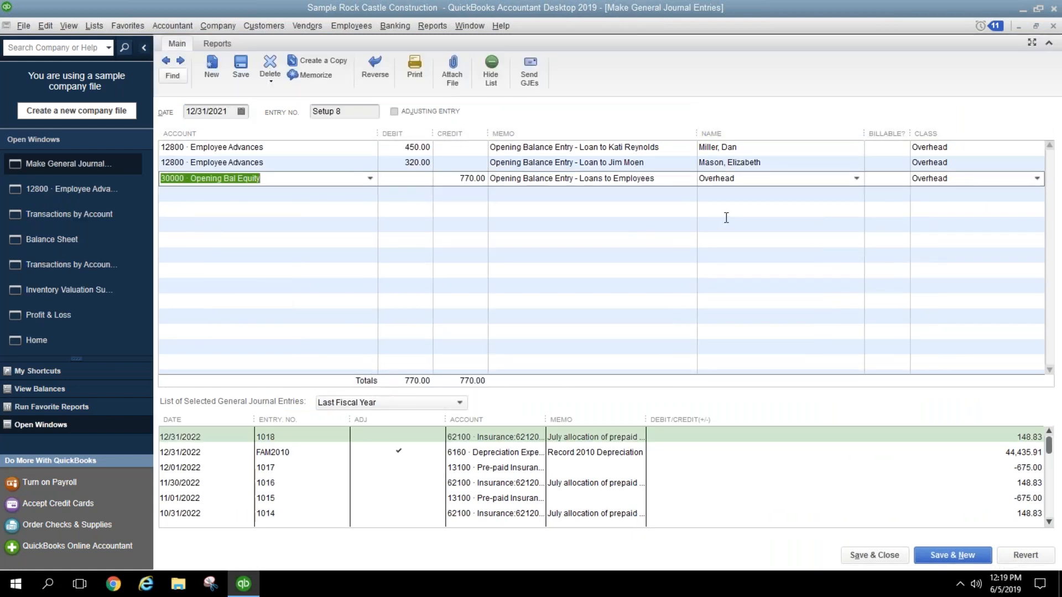
{"action": "left_click", "coordinate": [446, 180]}
{"action": "key", "text": "Up"}
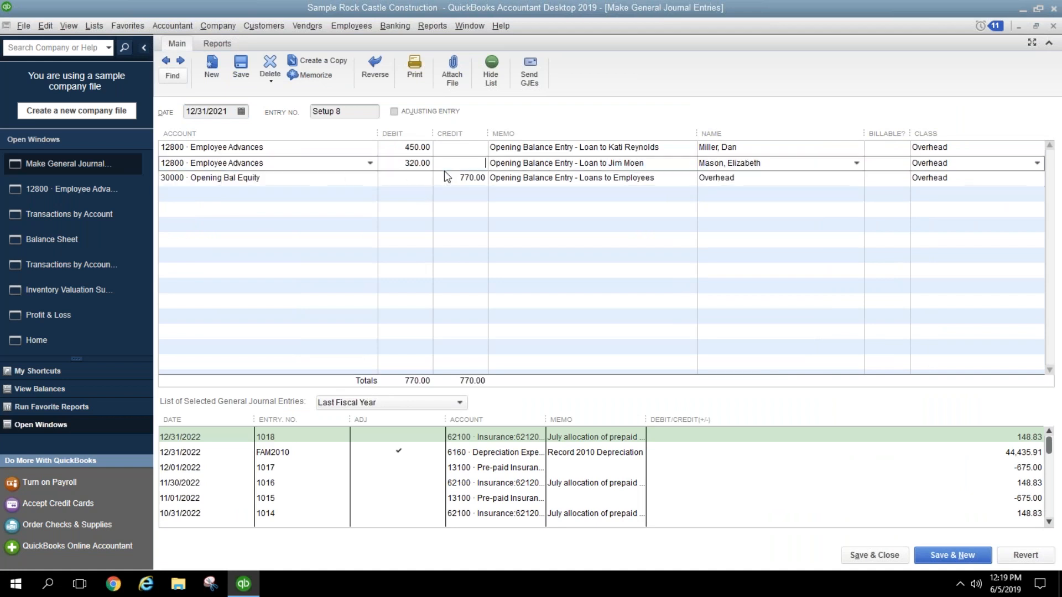
{"action": "left_click", "coordinate": [448, 177]}
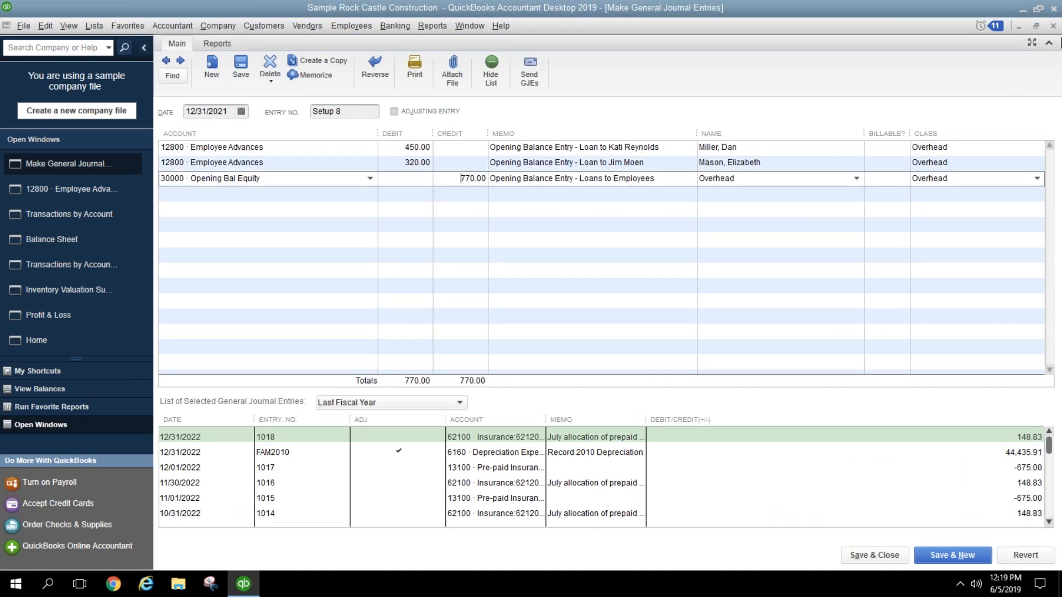
{"action": "left_click", "coordinate": [1052, 26]}
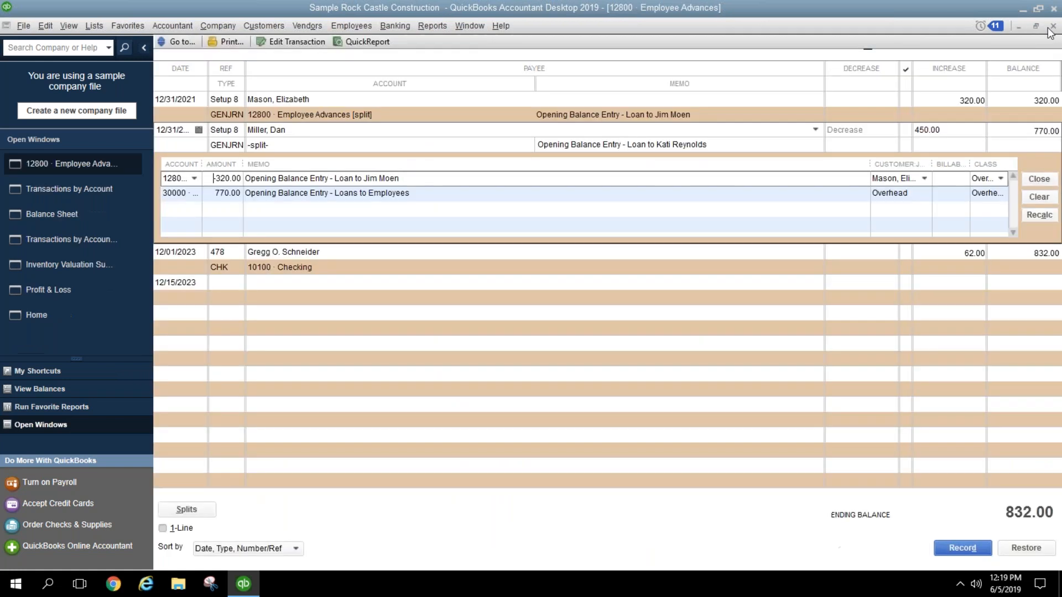
{"action": "left_click", "coordinate": [1052, 28]}
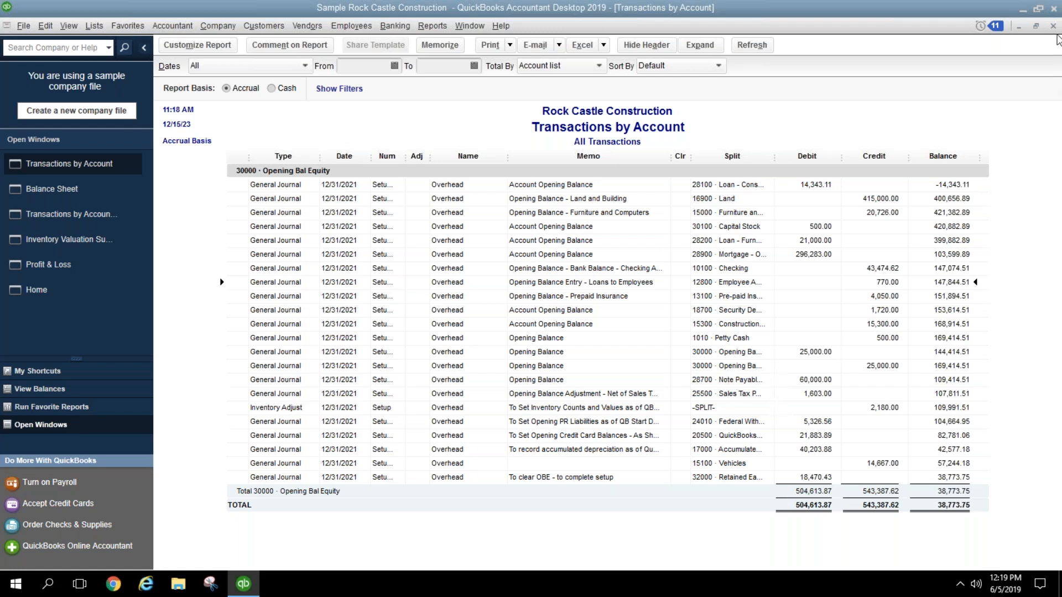
Step: Close the Opening Bal Equity Transactions by Account report to return to the October 31, 2023 Balance Sheet
{"action": "left_click", "coordinate": [1054, 28]}
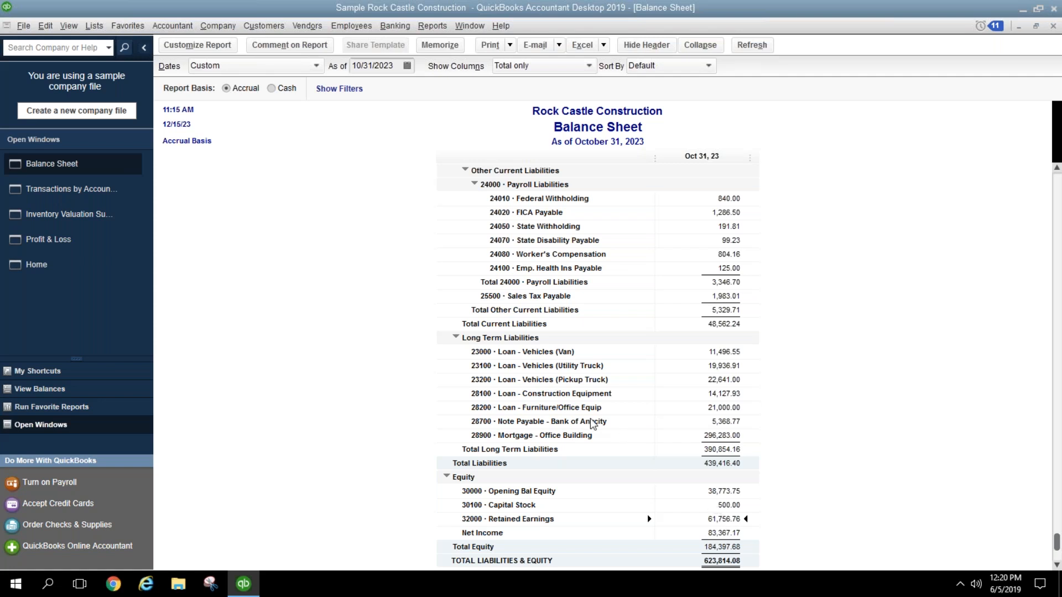
Step: Set the Profit & Loss to Last Fiscal Year and note Net Income 25,542.79, then return to the Balance Sheet
{"action": "left_click", "coordinate": [70, 245]}
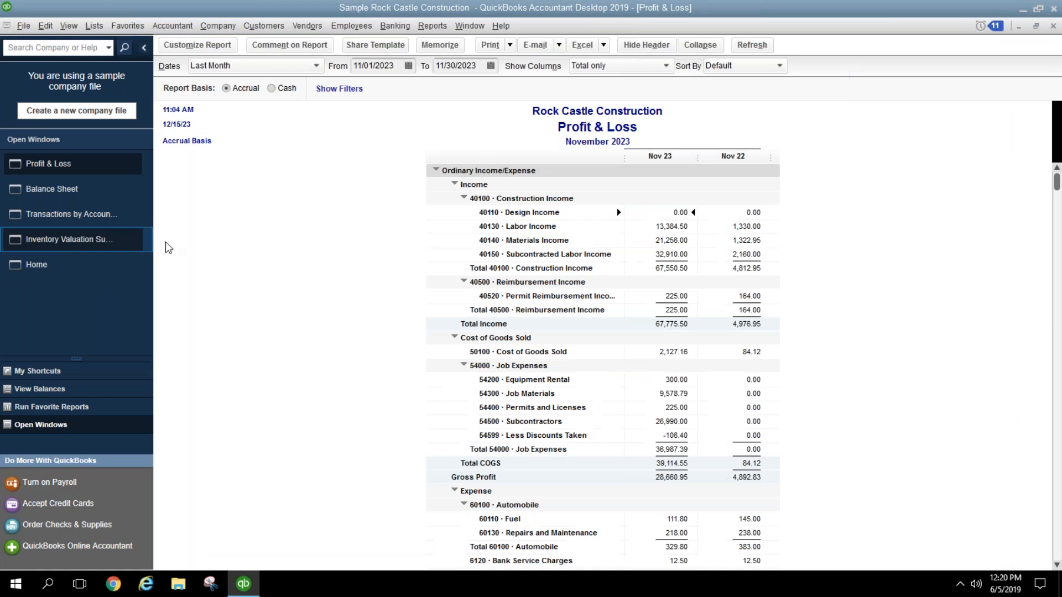
{"action": "left_click", "coordinate": [399, 65]}
{"action": "left_click_drag", "start_coordinate": [398, 65], "coordinate": [327, 67]}
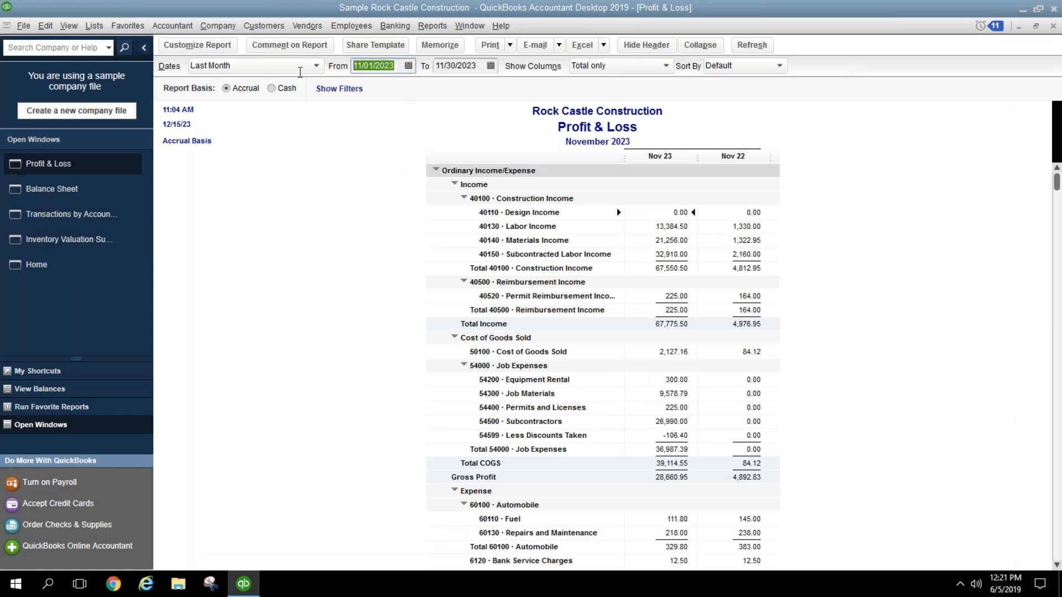
{"action": "left_click", "coordinate": [320, 66]}
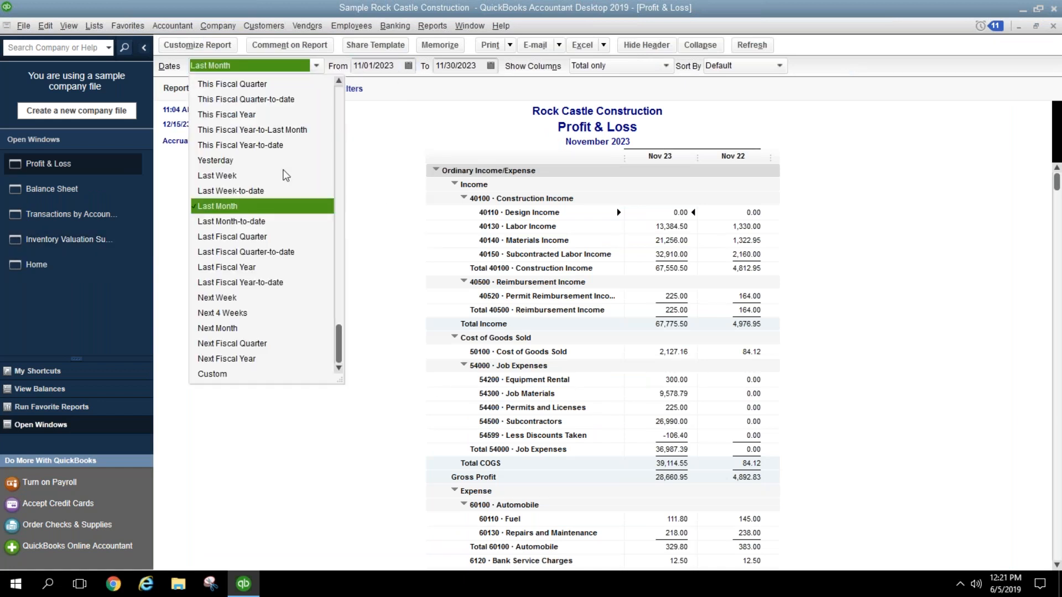
{"action": "left_click", "coordinate": [310, 267]}
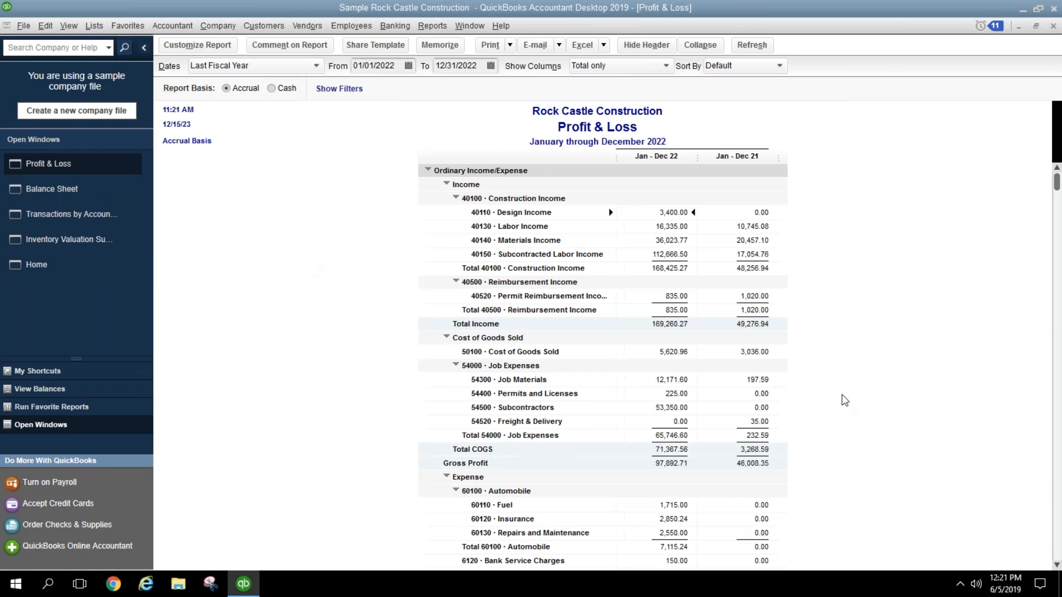
{"action": "scroll", "coordinate": [828, 398], "scroll_direction": "down", "scroll_amount": 12}
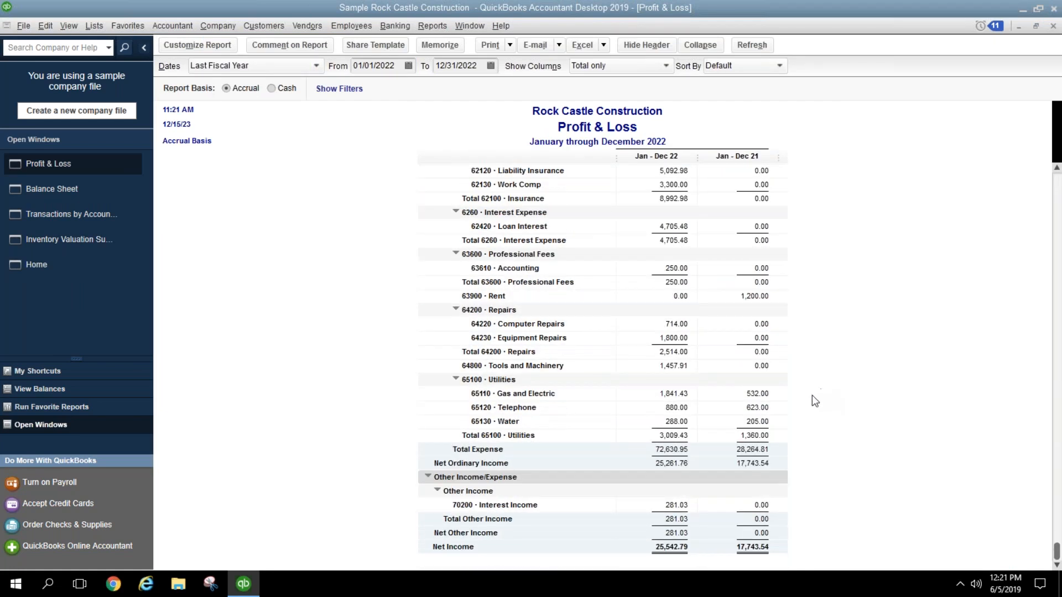
{"action": "left_click", "coordinate": [673, 548]}
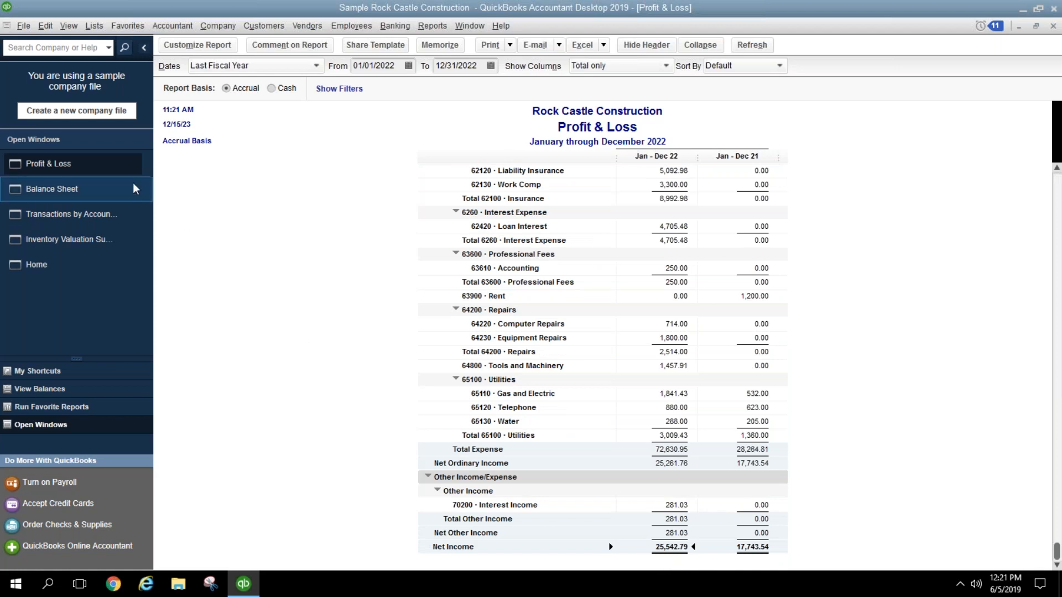
{"action": "left_click", "coordinate": [111, 201]}
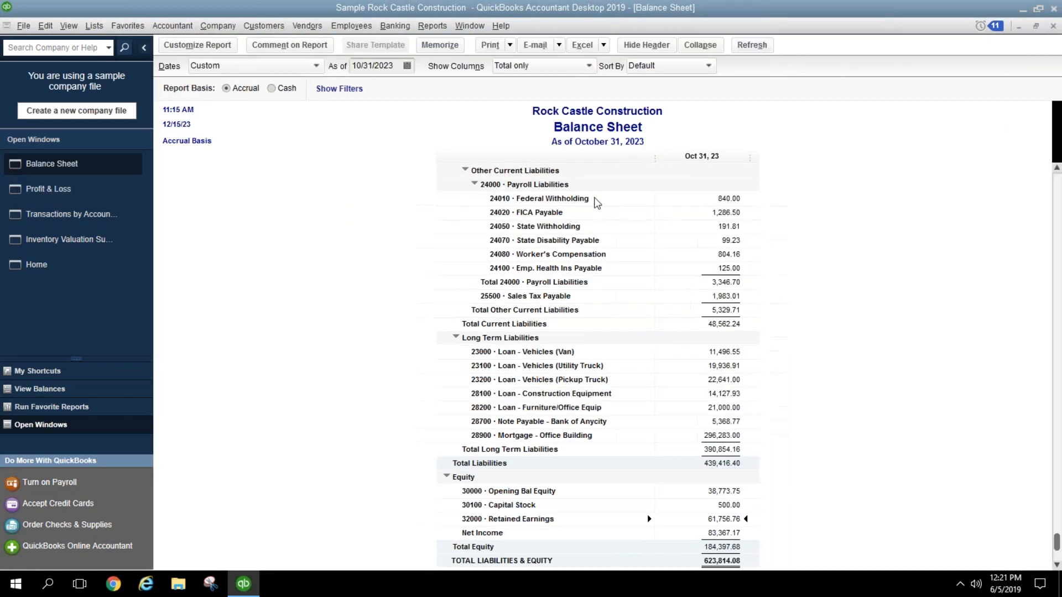
Step: Date the Balance Sheet 12/31/2022 and check the Retained Earnings and Net Income rows
{"action": "left_click_drag", "start_coordinate": [397, 66], "coordinate": [325, 66]}
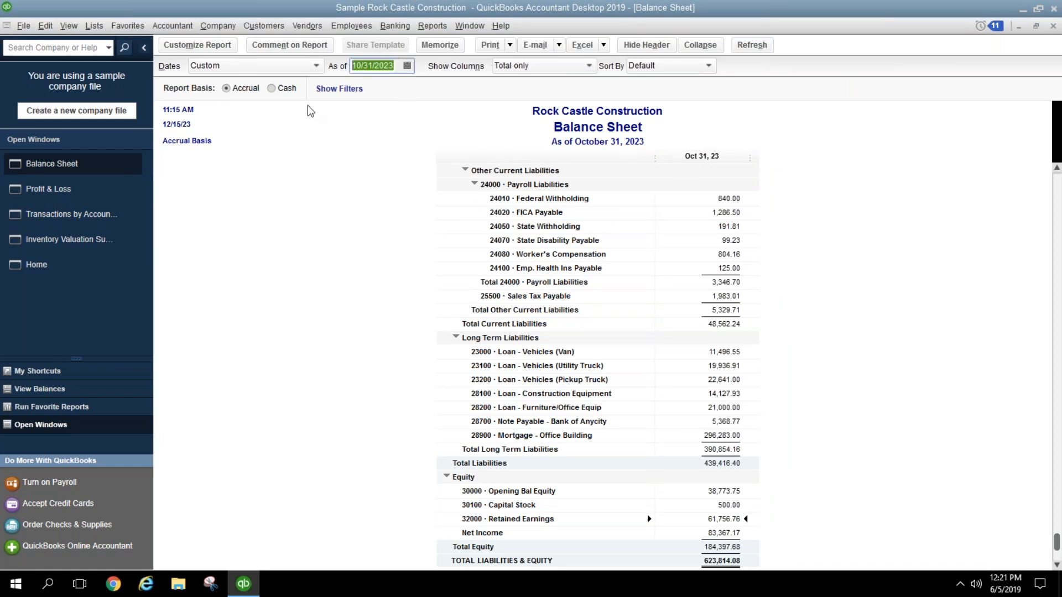
{"action": "type", "text": "12/31/202"}
{"action": "key", "text": "Tab"}
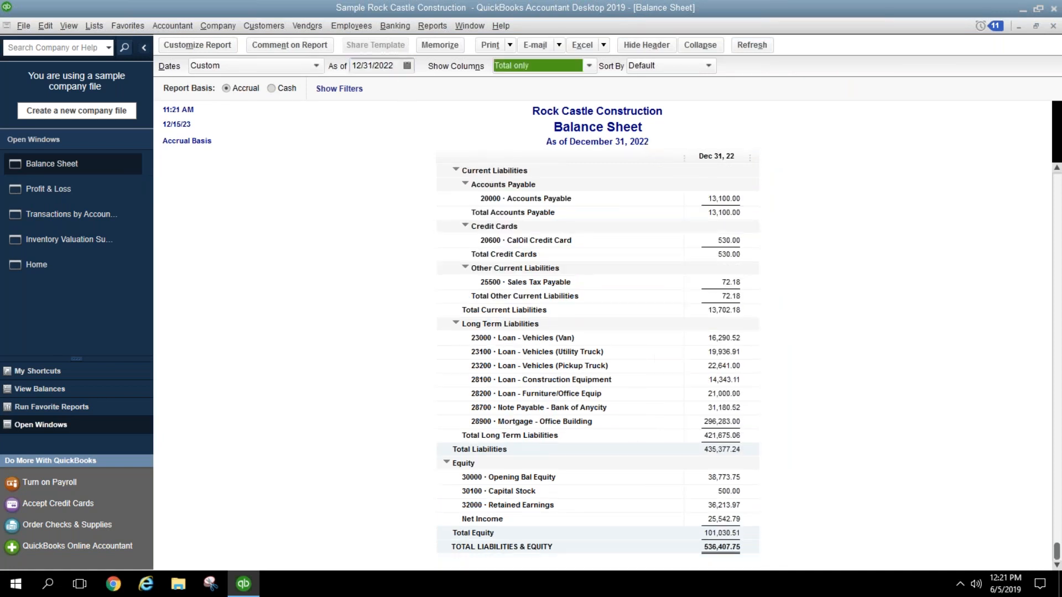
{"action": "left_click", "coordinate": [731, 506]}
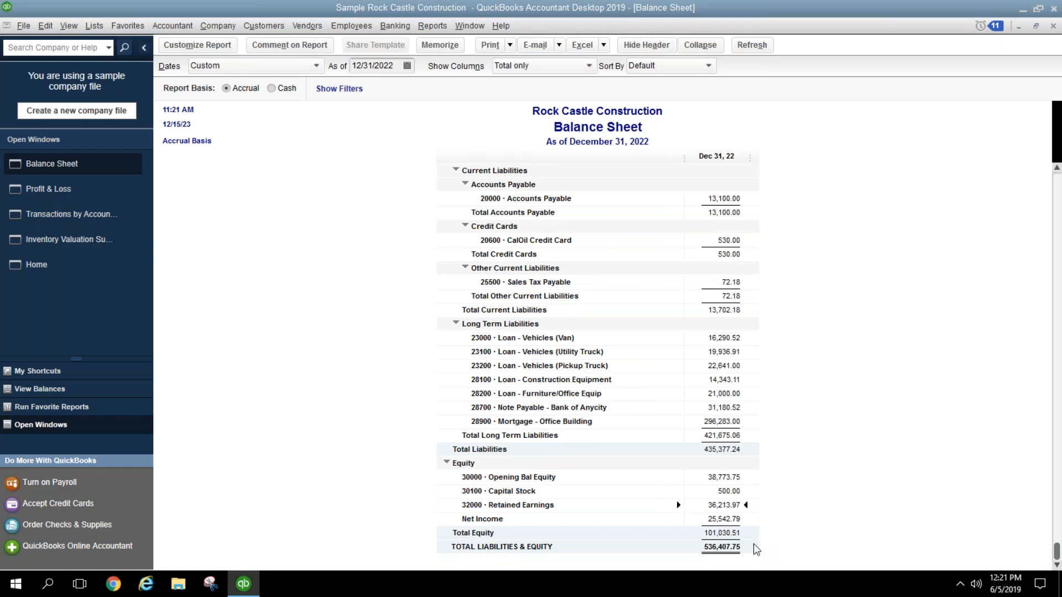
{"action": "left_click", "coordinate": [715, 520]}
Step: Change the Balance Sheet date to January 1, 2023 from the calendar and refresh it
{"action": "left_click", "coordinate": [407, 67]}
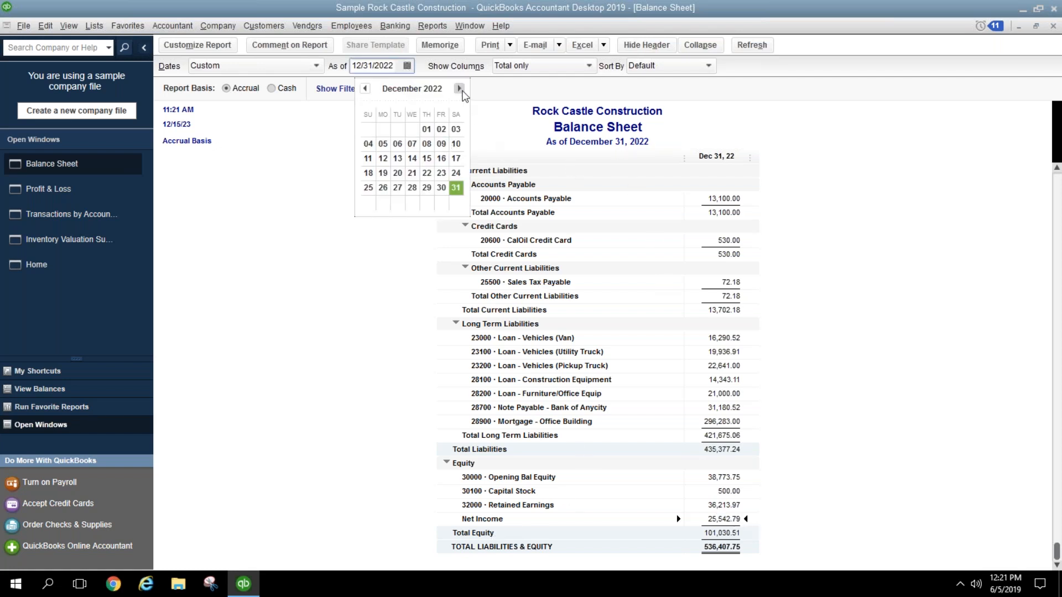
{"action": "left_click", "coordinate": [459, 88]}
{"action": "left_click", "coordinate": [368, 129]}
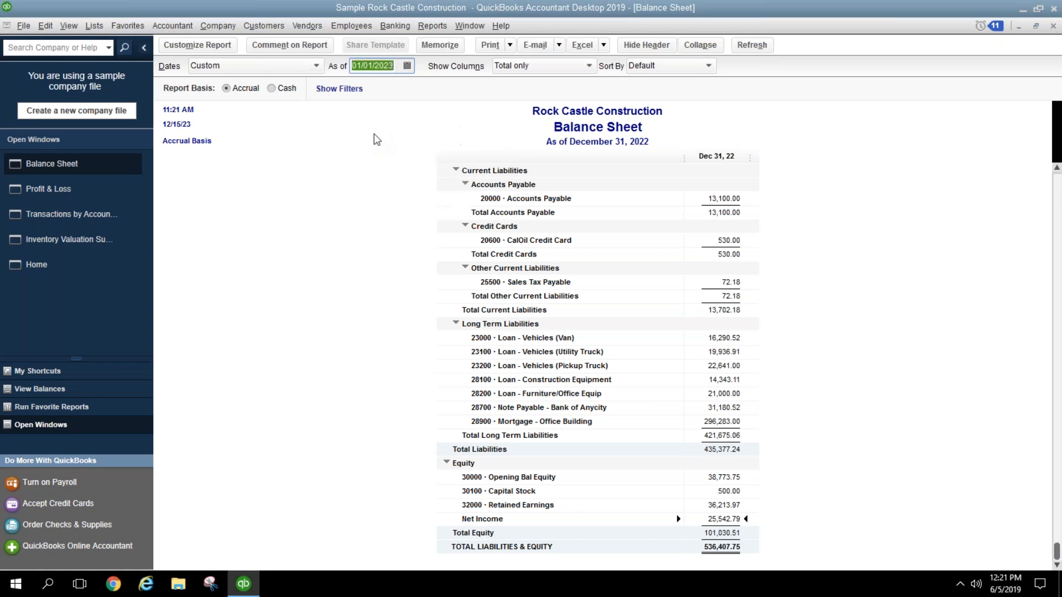
{"action": "left_click", "coordinate": [805, 468]}
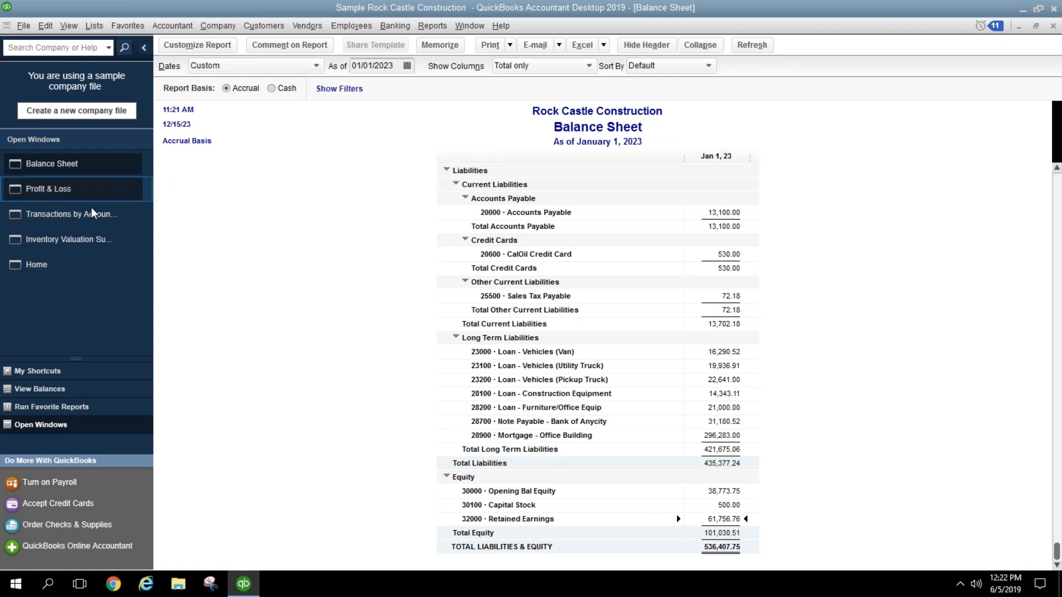
Step: On the Profit & Loss, toggle the Previous Year comparison off and back on in Customize Report
{"action": "left_click", "coordinate": [87, 191]}
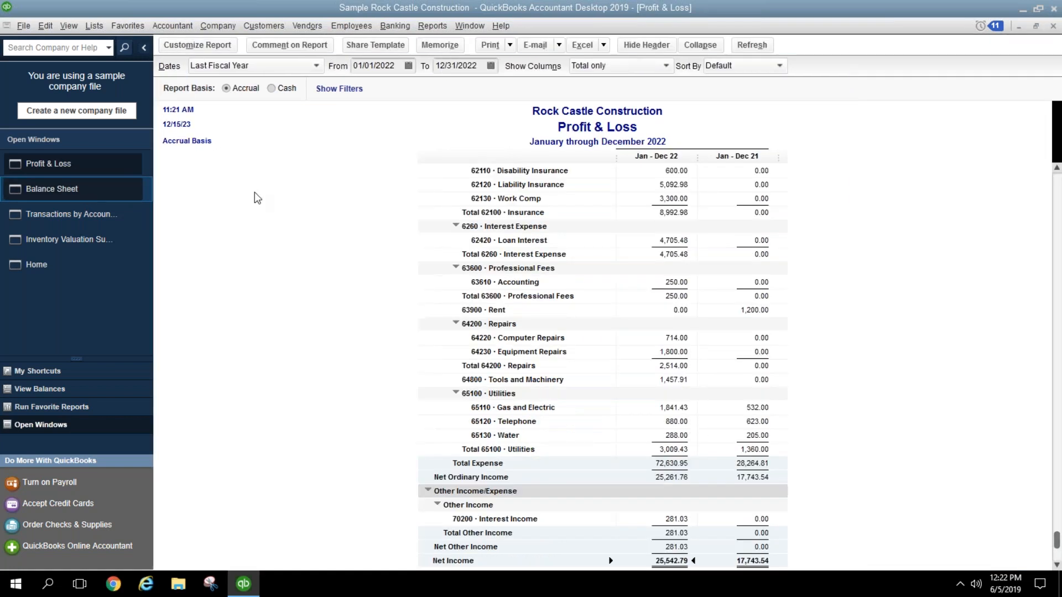
{"action": "scroll", "coordinate": [949, 251], "scroll_direction": "up", "scroll_amount": 15}
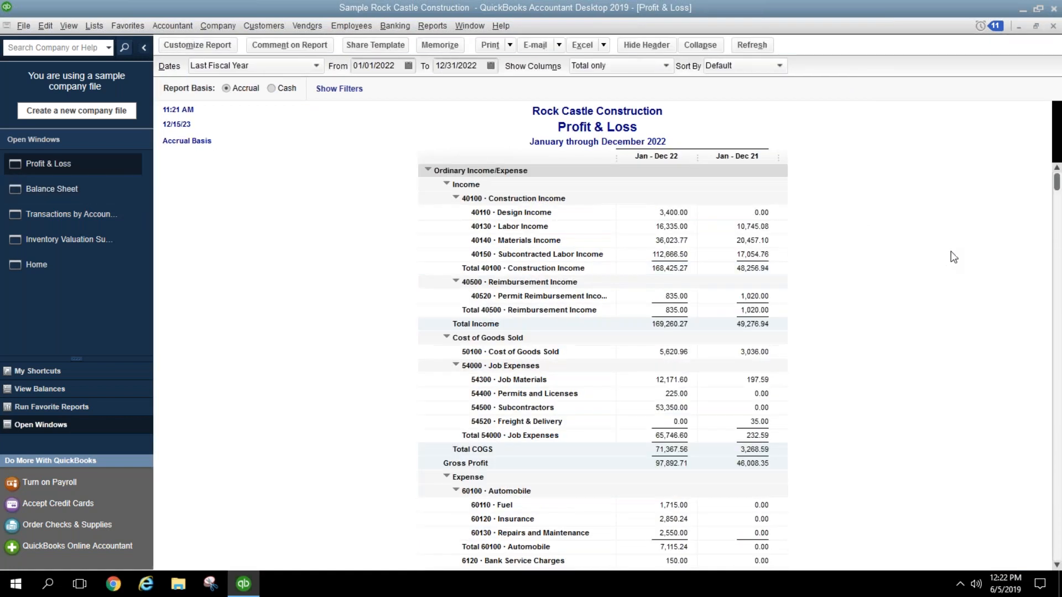
{"action": "left_click", "coordinate": [197, 45]}
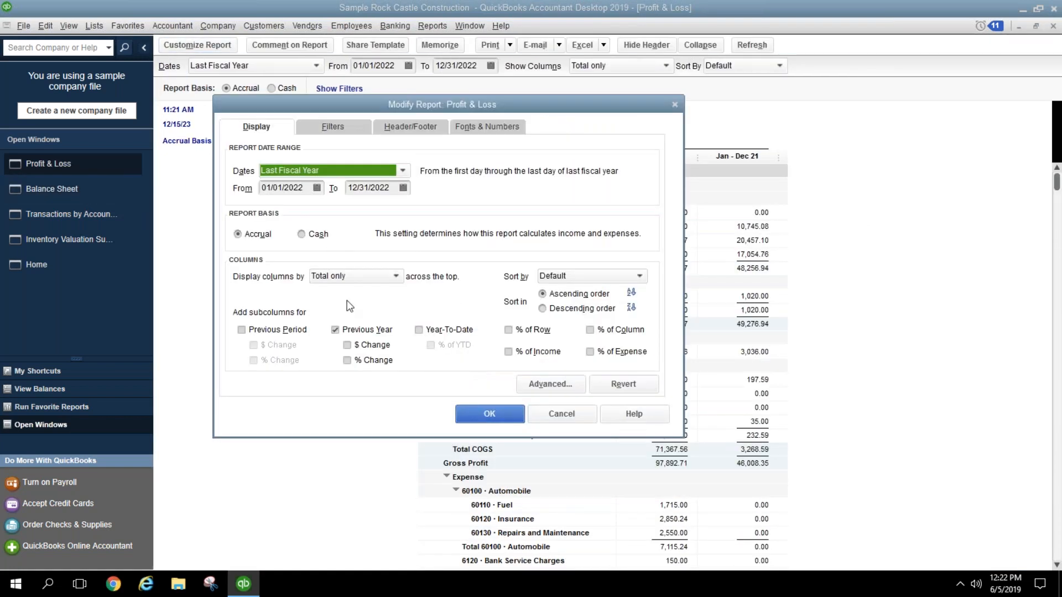
{"action": "left_click", "coordinate": [367, 330]}
{"action": "left_click", "coordinate": [367, 330]}
{"action": "left_click", "coordinate": [487, 415]}
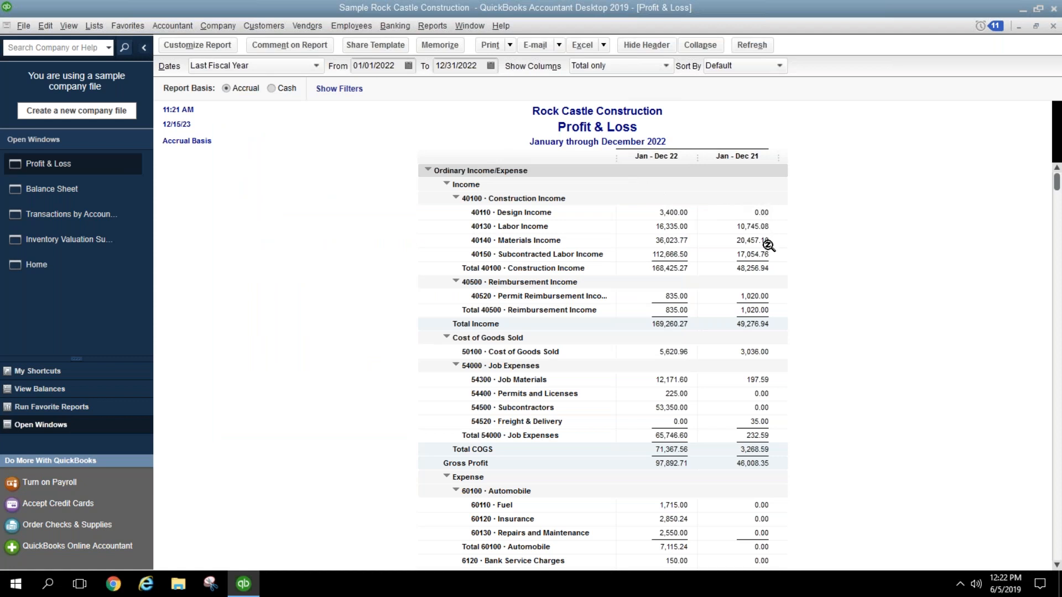
Step: Review the 40520 Permit Reimbursement, Total COGS and Total 40100 Construction Income rows
{"action": "left_click", "coordinate": [766, 297]}
{"action": "left_click", "coordinate": [752, 447]}
{"action": "left_click", "coordinate": [668, 268]}
{"action": "scroll", "coordinate": [719, 394], "scroll_direction": "down", "scroll_amount": 3}
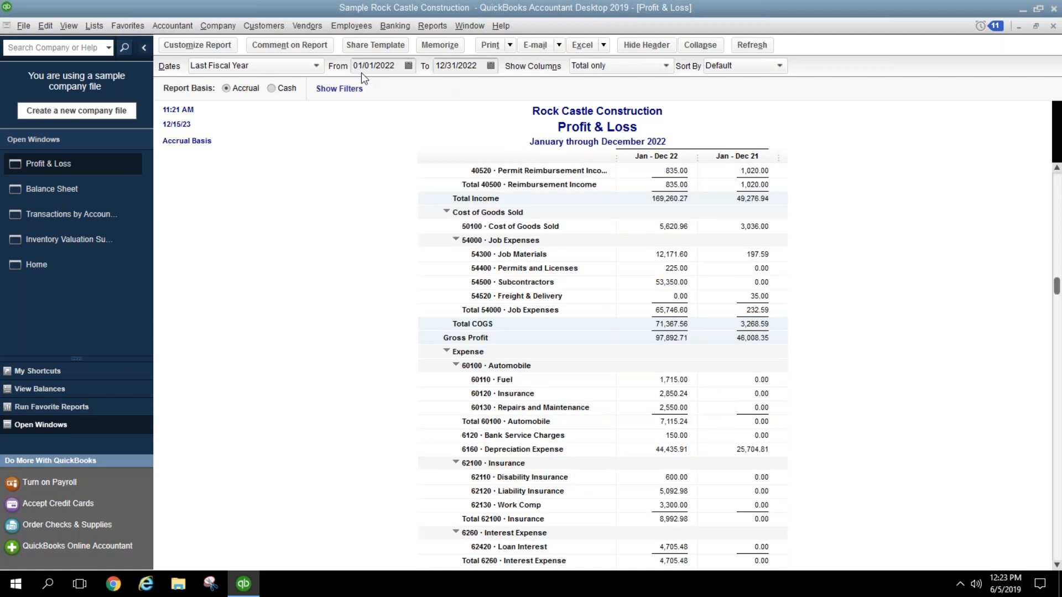
Step: Set the Profit & Loss to This Fiscal Year and add $ Change and % Change columns
{"action": "left_click", "coordinate": [308, 66]}
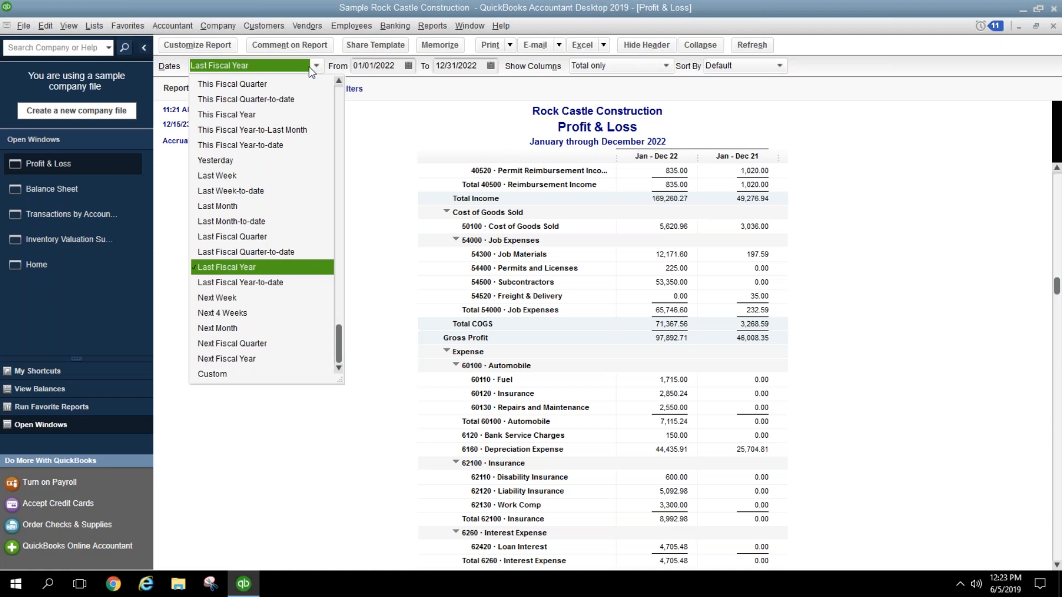
{"action": "left_click", "coordinate": [271, 115]}
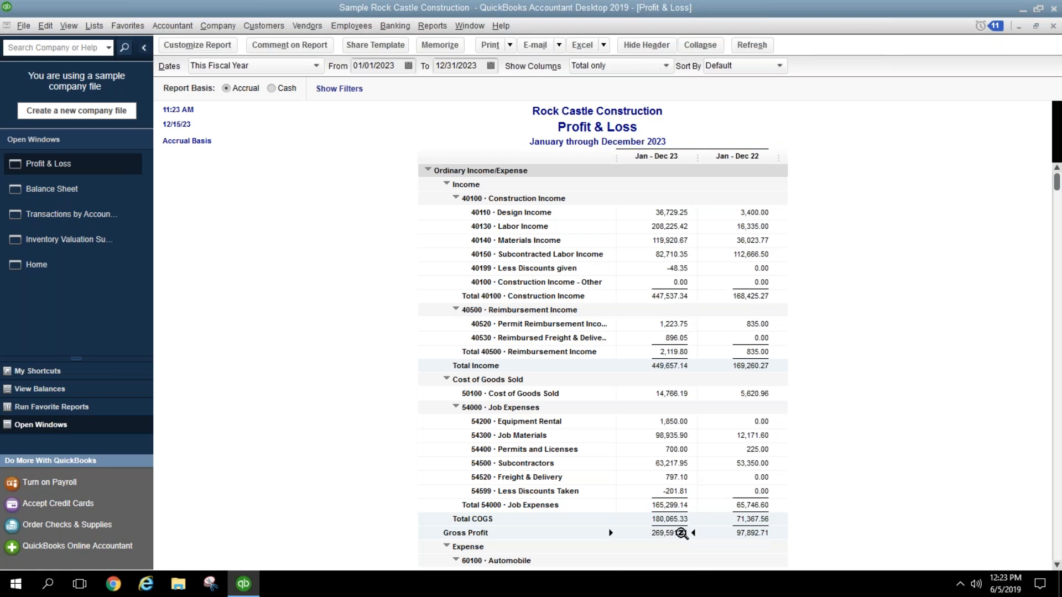
{"action": "left_click", "coordinate": [197, 47]}
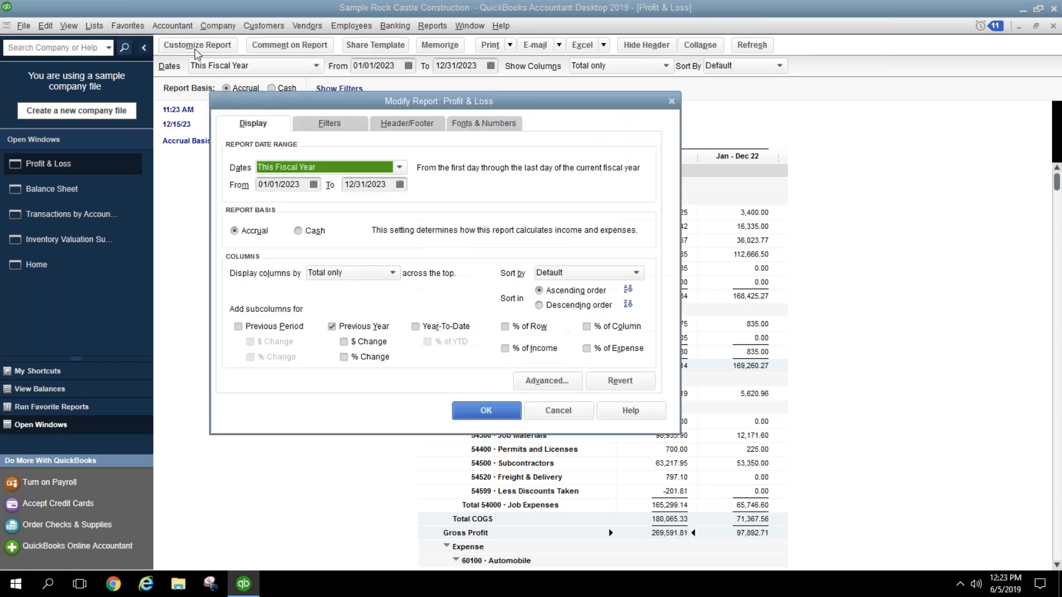
{"action": "left_click", "coordinate": [382, 343]}
{"action": "left_click", "coordinate": [381, 357]}
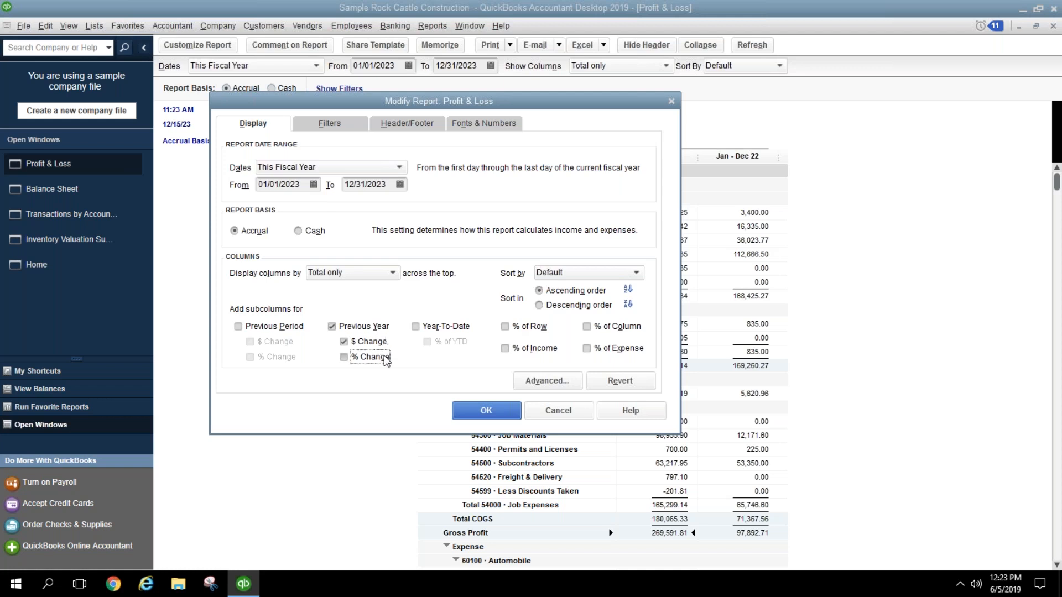
{"action": "left_click", "coordinate": [479, 414]}
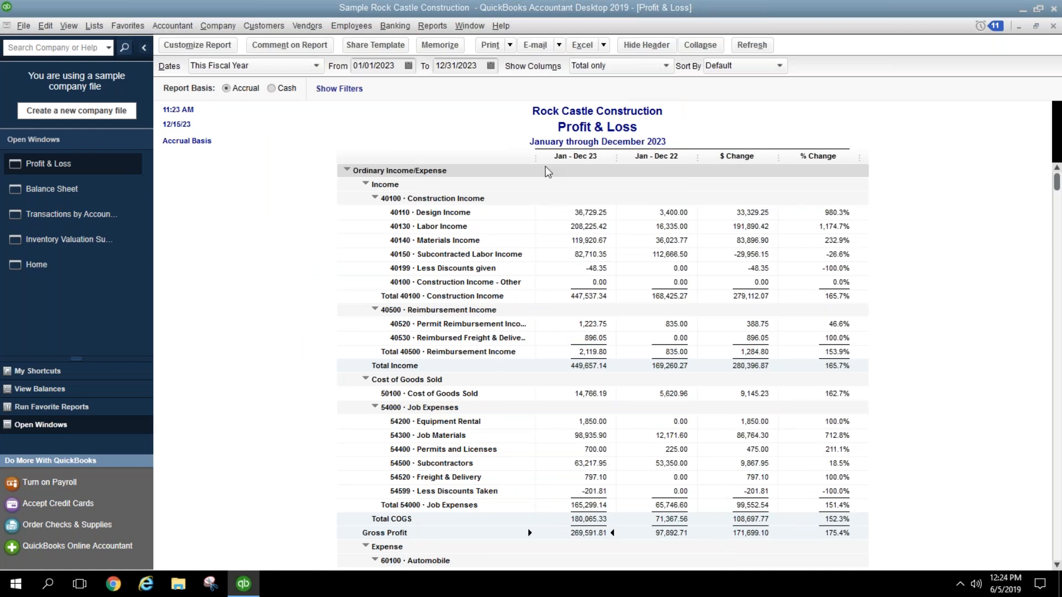
Step: Remove the $ Change and % Change columns from the report again
{"action": "left_click", "coordinate": [193, 53]}
{"action": "left_click", "coordinate": [373, 339]}
{"action": "left_click", "coordinate": [381, 363]}
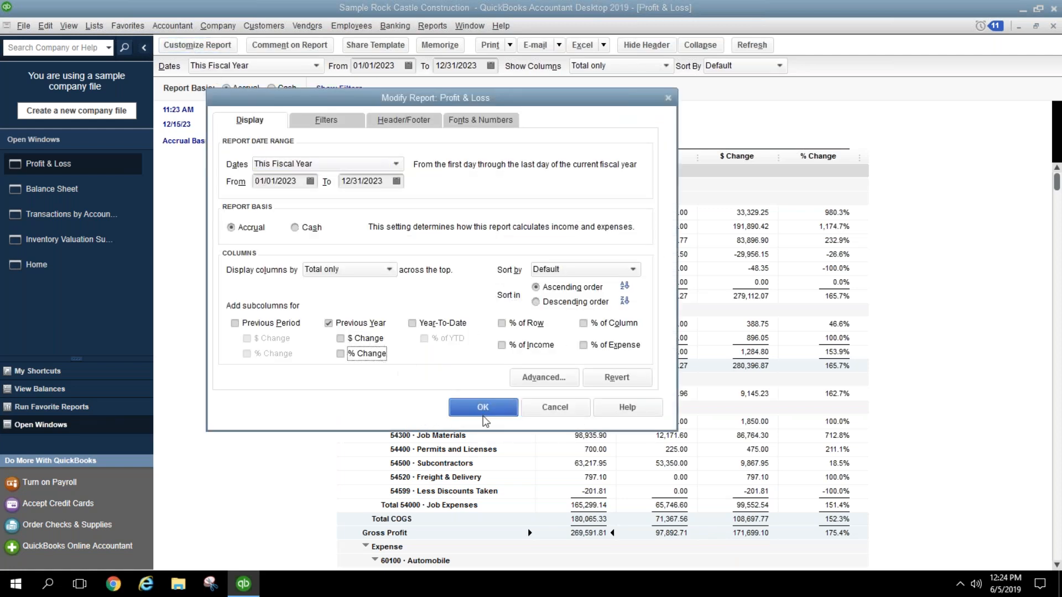
{"action": "left_click", "coordinate": [484, 411]}
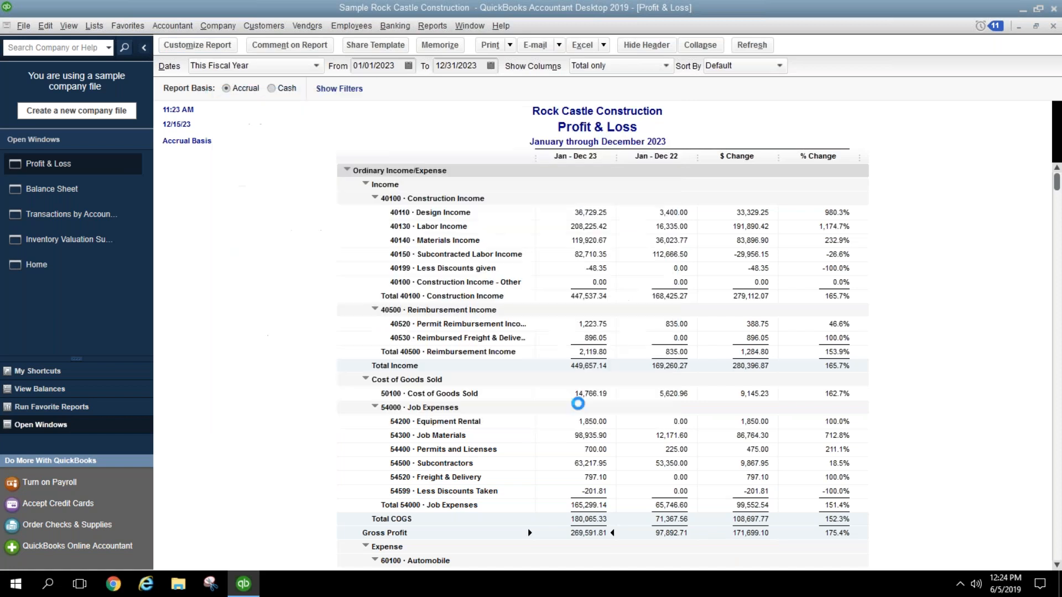
Step: Scroll through the 2023 expense lines, checking 62420 Loan Interest, down to Net Income 113,560.69
{"action": "scroll", "coordinate": [866, 336], "scroll_direction": "down", "scroll_amount": 4}
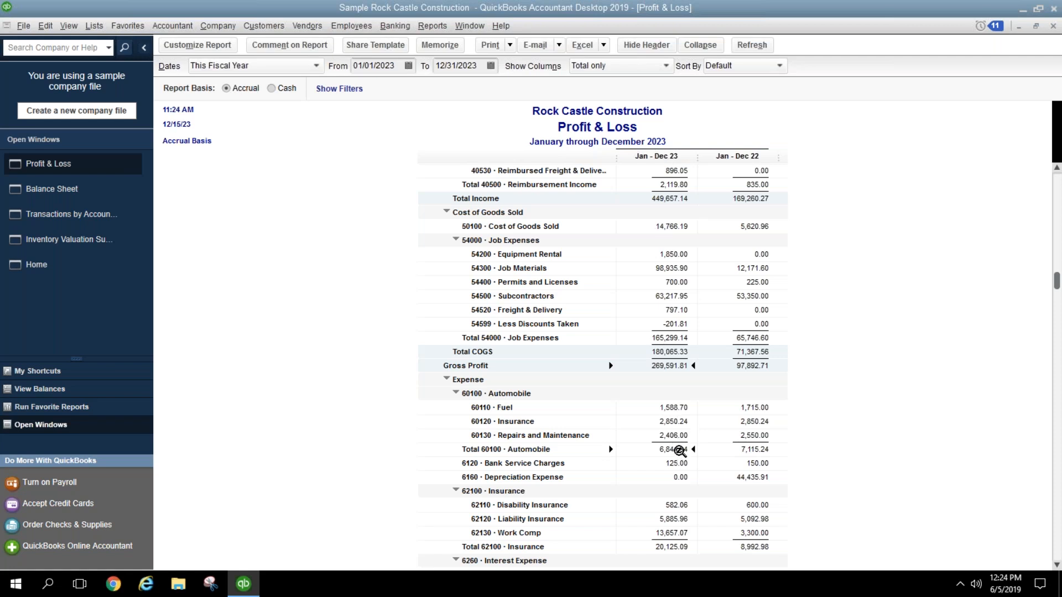
{"action": "scroll", "coordinate": [848, 463], "scroll_direction": "down", "scroll_amount": 2}
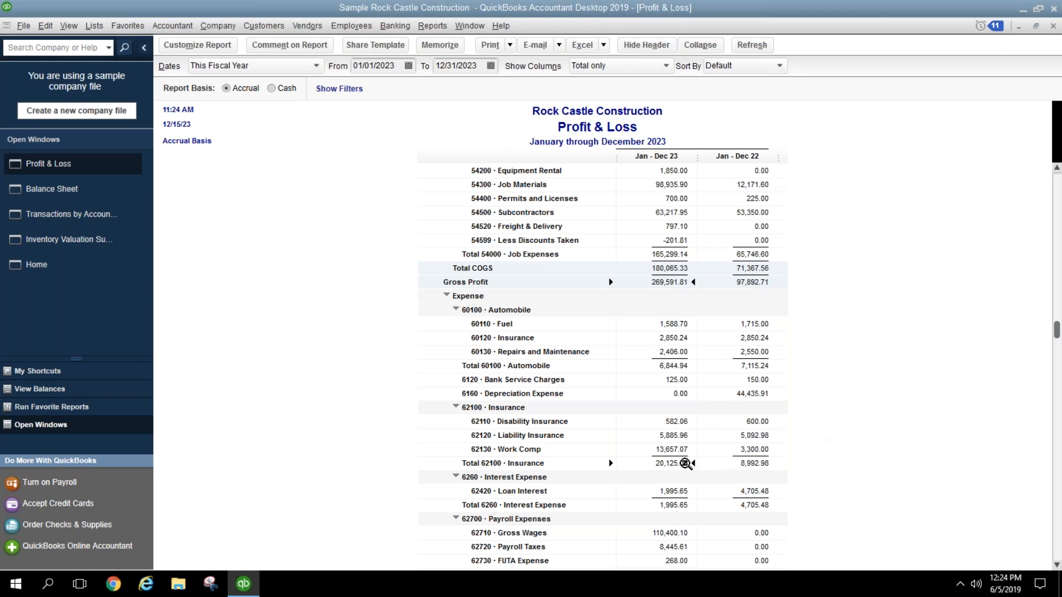
{"action": "scroll", "coordinate": [686, 463], "scroll_direction": "down", "scroll_amount": 2}
{"action": "left_click", "coordinate": [681, 408]}
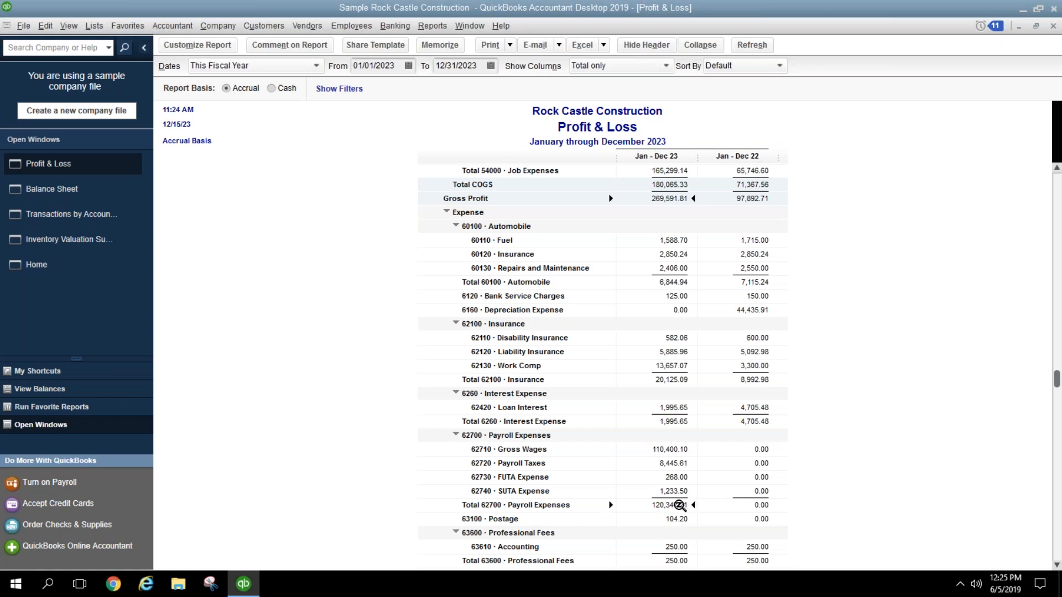
{"action": "scroll", "coordinate": [668, 505], "scroll_direction": "down", "scroll_amount": 3}
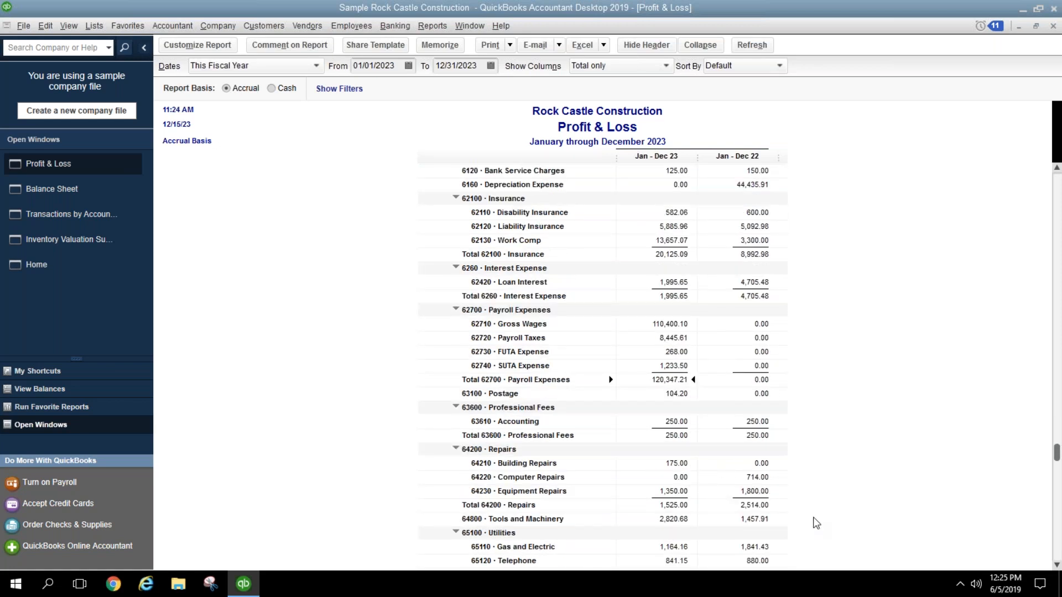
{"action": "scroll", "coordinate": [808, 506], "scroll_direction": "down", "scroll_amount": 1}
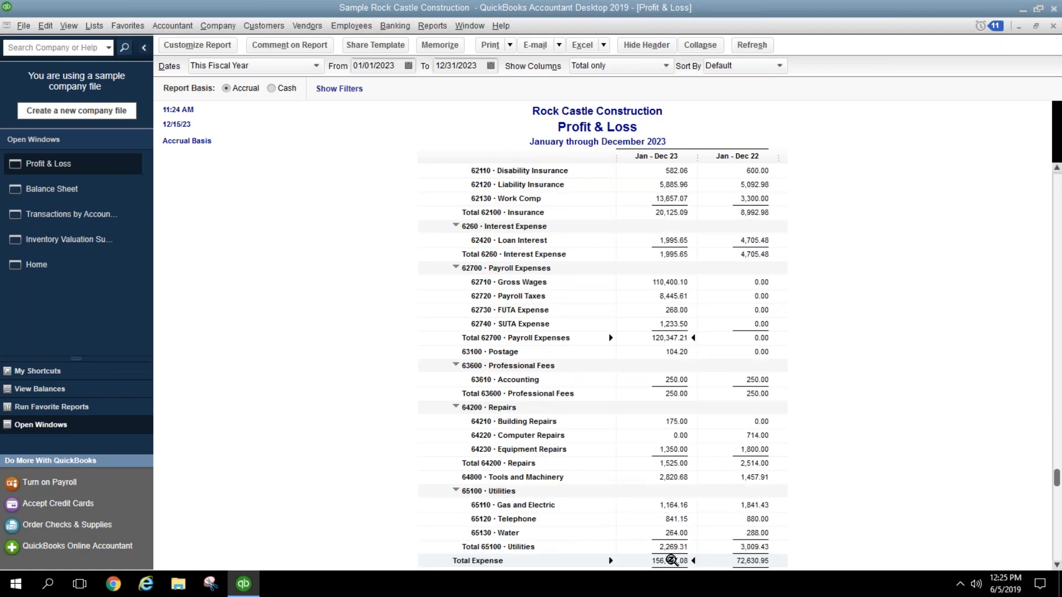
{"action": "scroll", "coordinate": [698, 556], "scroll_direction": "down", "scroll_amount": 3}
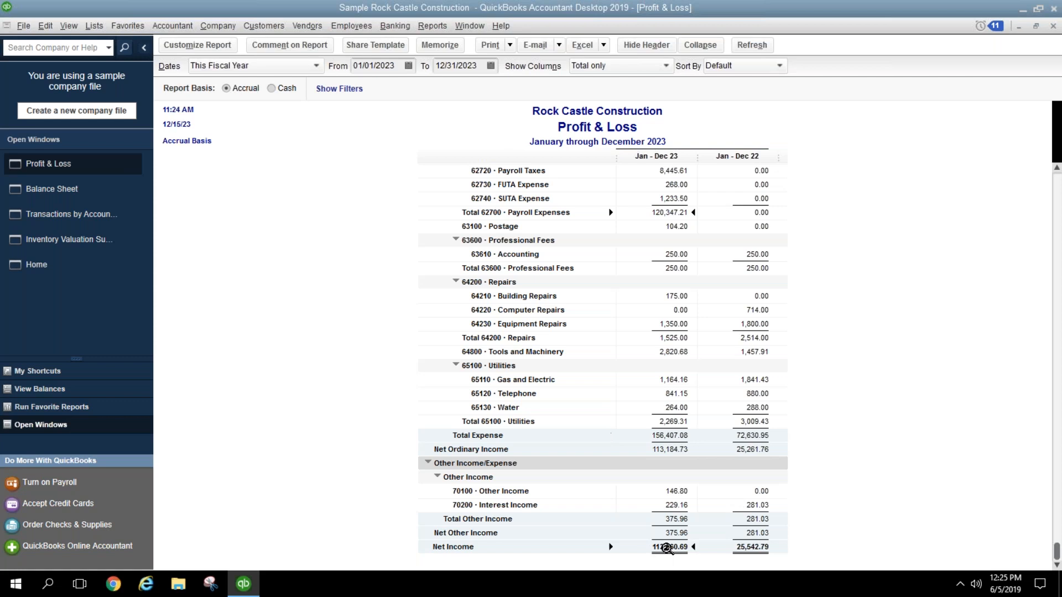
Step: QuickZoom on the 113,560.69 Net Income to open the January–December 2023 Transaction Detail By Account
{"action": "double_click", "coordinate": [667, 548]}
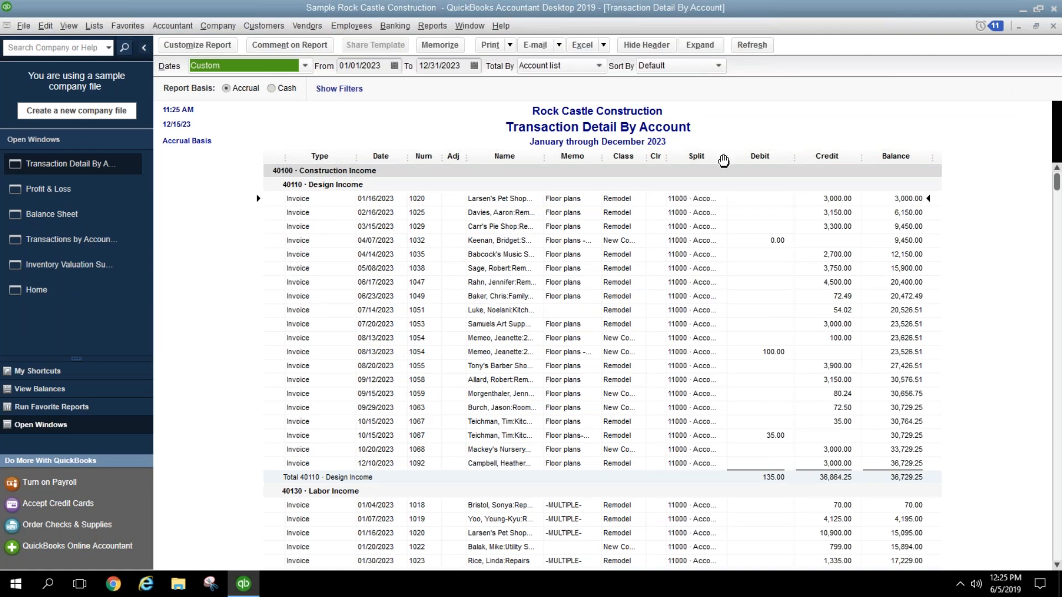
Step: Widen the Name column and add the Source Name column through Customize Report
{"action": "left_click_drag", "start_coordinate": [545, 159], "coordinate": [572, 158]}
{"action": "left_click", "coordinate": [198, 49]}
{"action": "scroll", "coordinate": [354, 345], "scroll_direction": "down", "scroll_amount": 3}
{"action": "left_click", "coordinate": [308, 343]}
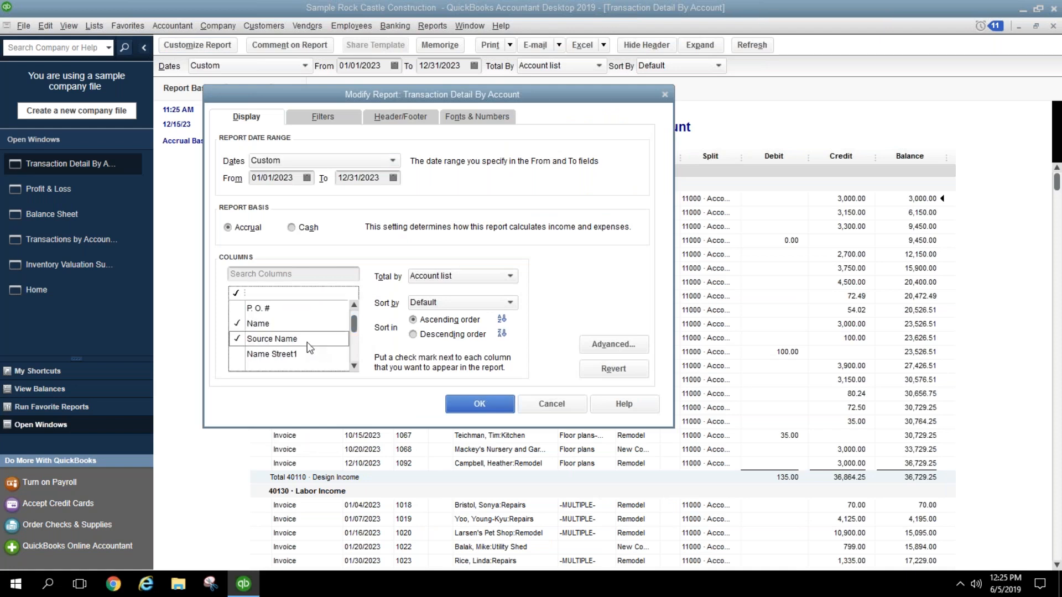
{"action": "left_click", "coordinate": [465, 405]}
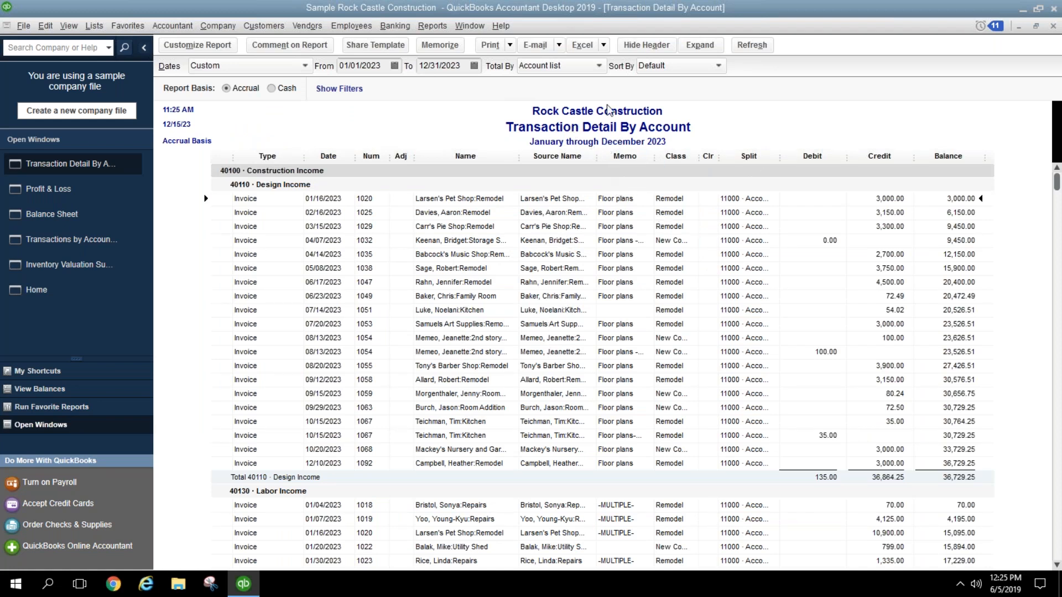
Step: Sort the report by Source Name and widen the Source Name column to show full names
{"action": "left_click", "coordinate": [651, 69]}
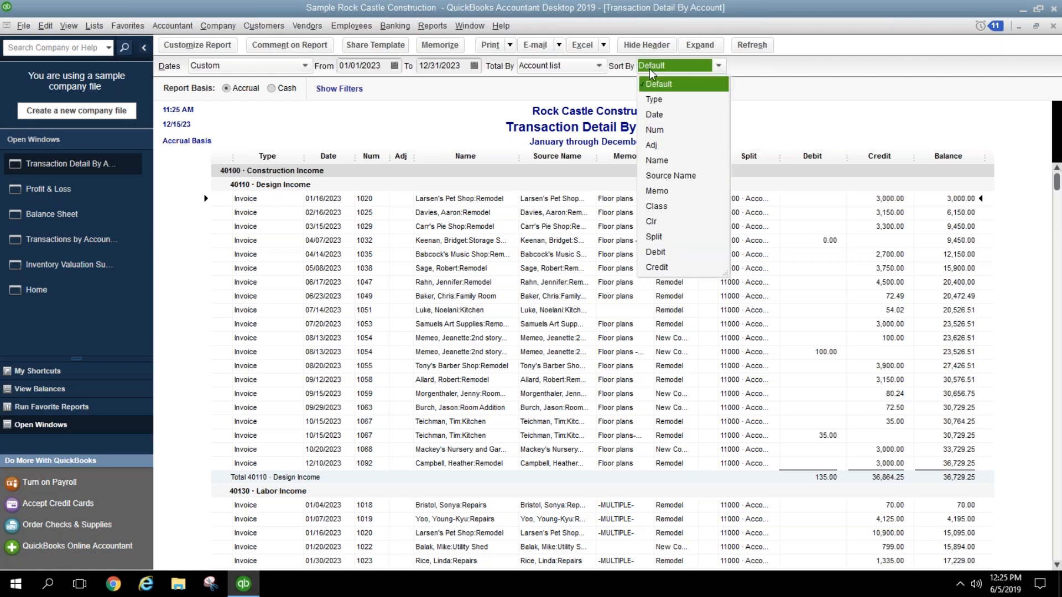
{"action": "left_click", "coordinate": [669, 177]}
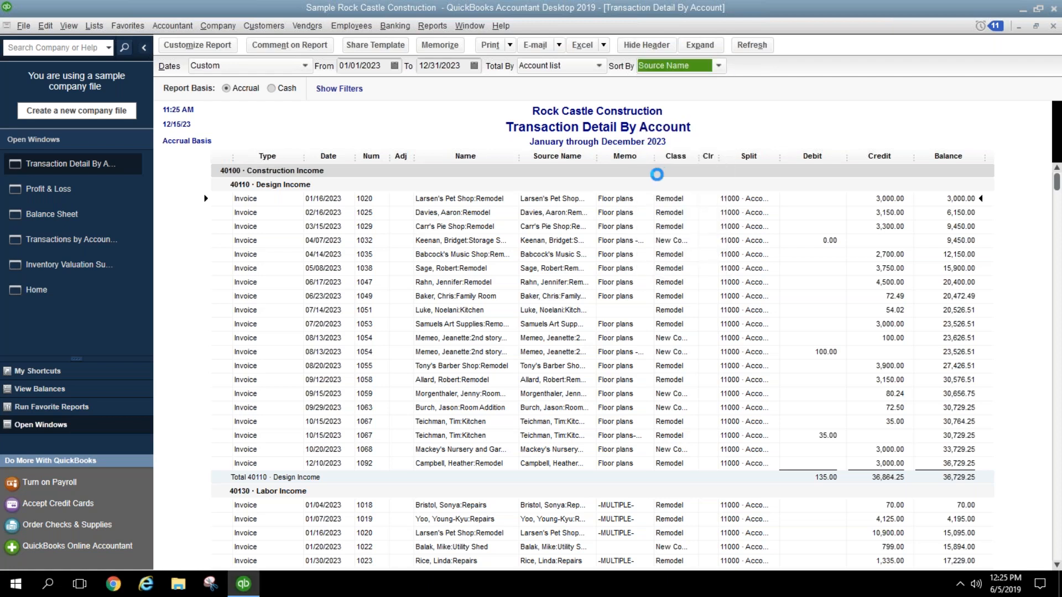
{"action": "left_click_drag", "start_coordinate": [598, 161], "coordinate": [618, 155]}
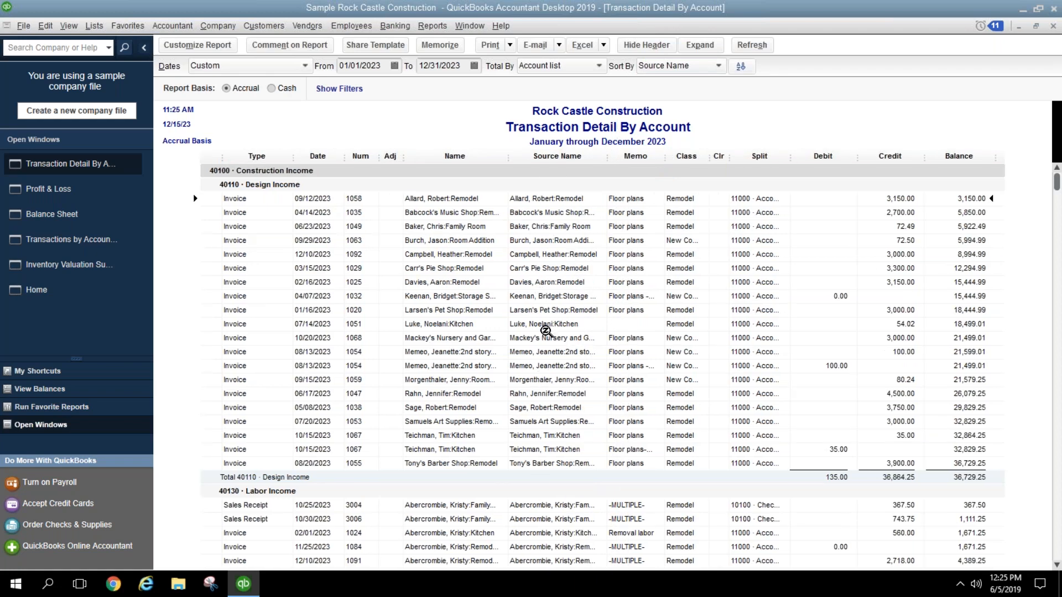
Step: Scroll through Reimbursement Income and mark invoice 1094 for review
{"action": "scroll", "coordinate": [580, 434], "scroll_direction": "down", "scroll_amount": 12}
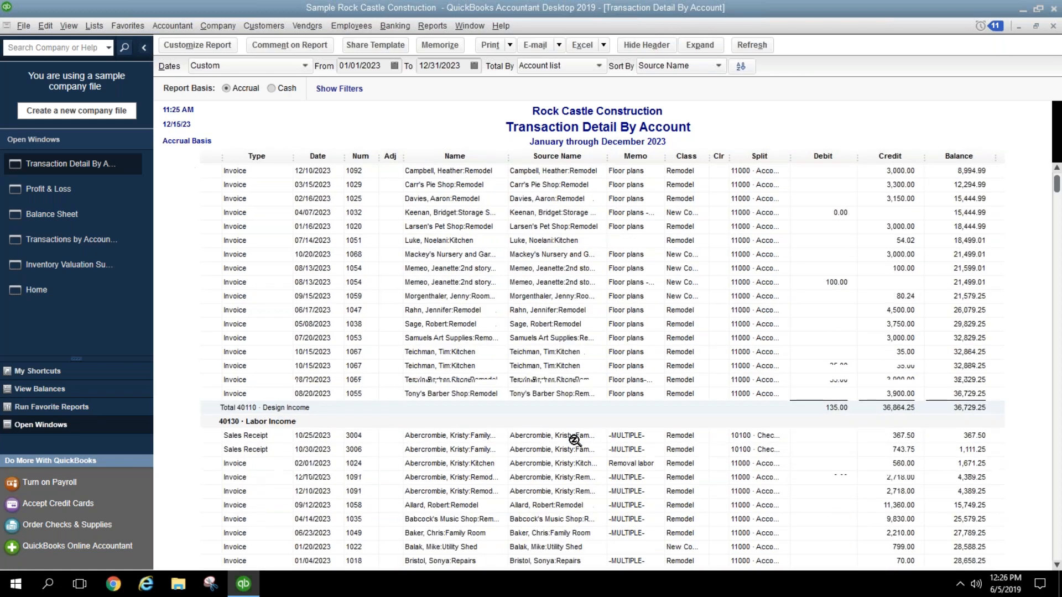
{"action": "scroll", "coordinate": [580, 442], "scroll_direction": "down", "scroll_amount": 15}
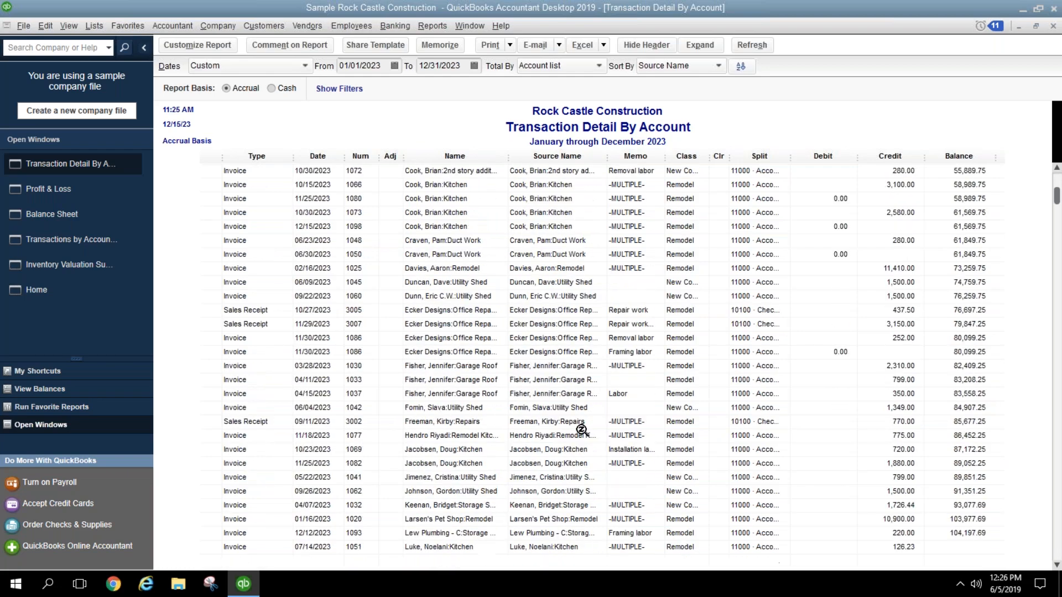
{"action": "scroll", "coordinate": [585, 441], "scroll_direction": "down", "scroll_amount": 15}
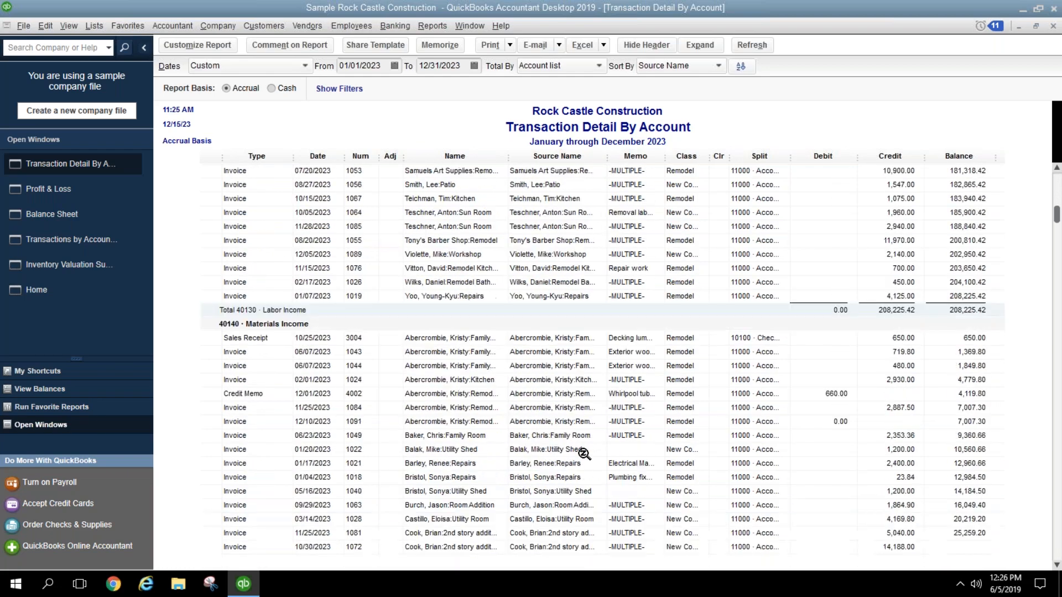
{"action": "scroll", "coordinate": [588, 449], "scroll_direction": "down", "scroll_amount": 12}
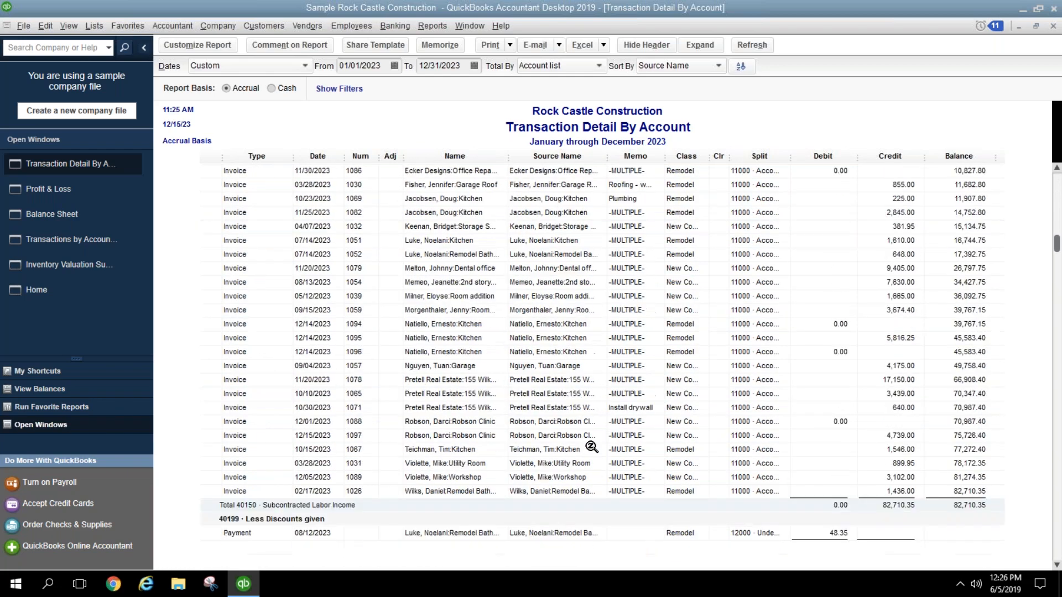
{"action": "scroll", "coordinate": [487, 387], "scroll_direction": "up", "scroll_amount": 5}
{"action": "left_click", "coordinate": [443, 353]}
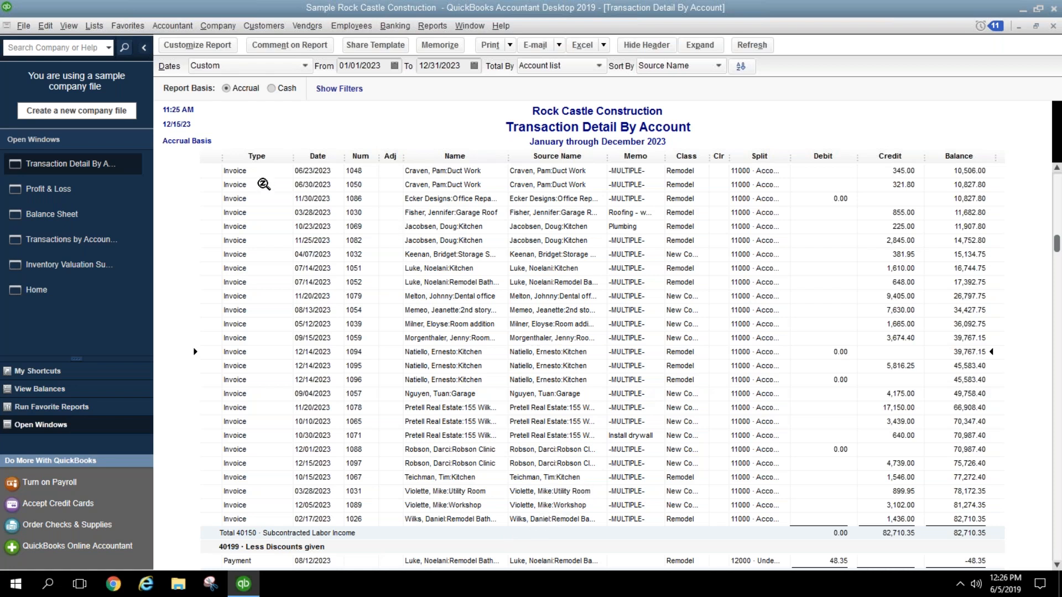
Step: Scroll into 50100 Cost of Goods Sold and mark the 402.11 Inventory Adjust entry for review
{"action": "scroll", "coordinate": [473, 256], "scroll_direction": "down", "scroll_amount": 3}
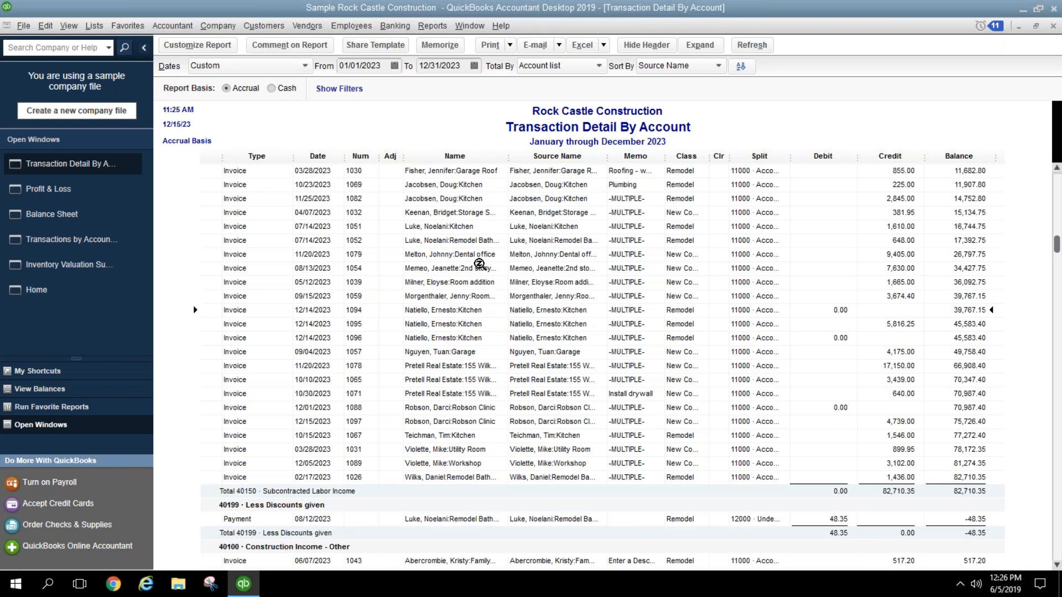
{"action": "scroll", "coordinate": [484, 267], "scroll_direction": "down", "scroll_amount": 4}
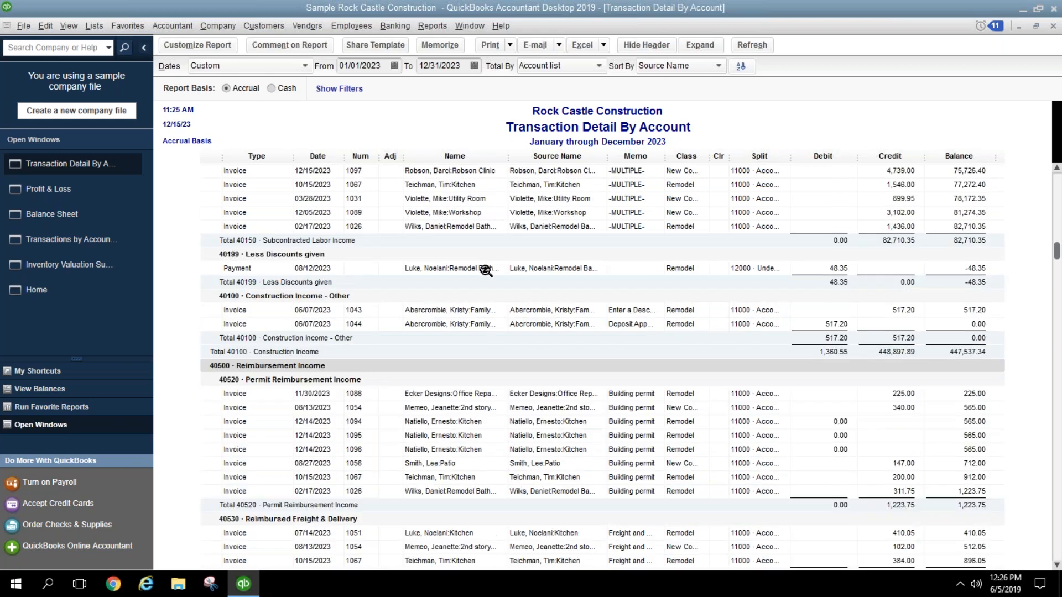
{"action": "scroll", "coordinate": [486, 271], "scroll_direction": "down", "scroll_amount": 6}
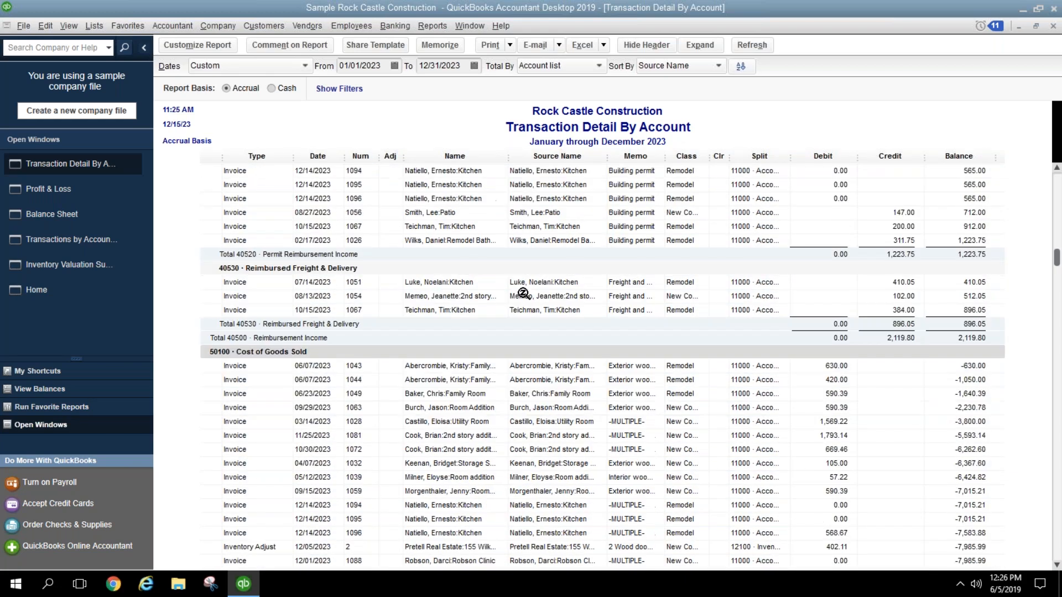
{"action": "scroll", "coordinate": [523, 294], "scroll_direction": "down", "scroll_amount": 4}
{"action": "left_click", "coordinate": [544, 378]}
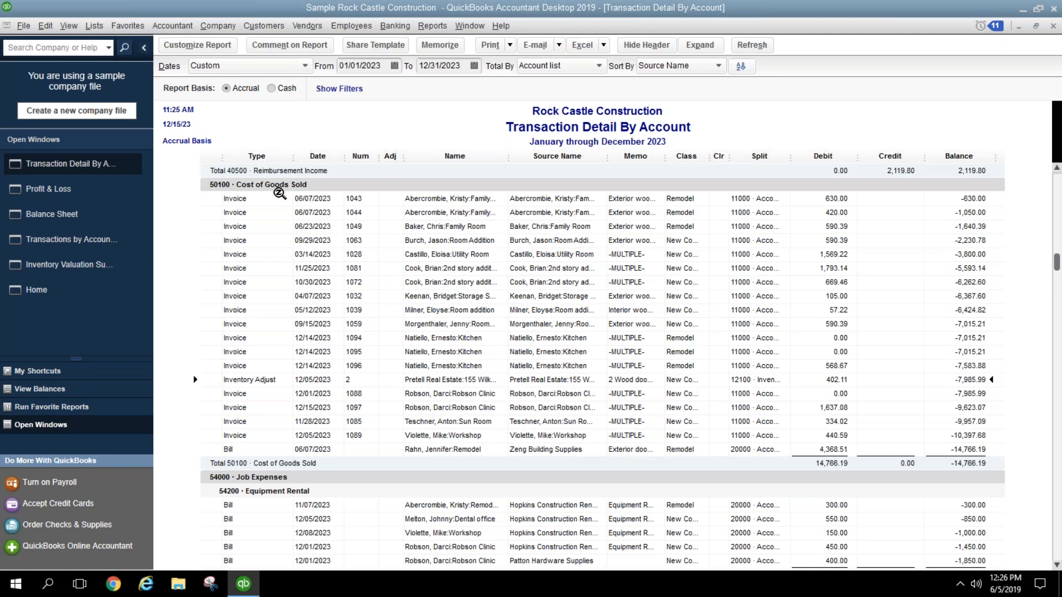
{"action": "scroll", "coordinate": [523, 379], "scroll_direction": "down", "scroll_amount": 4}
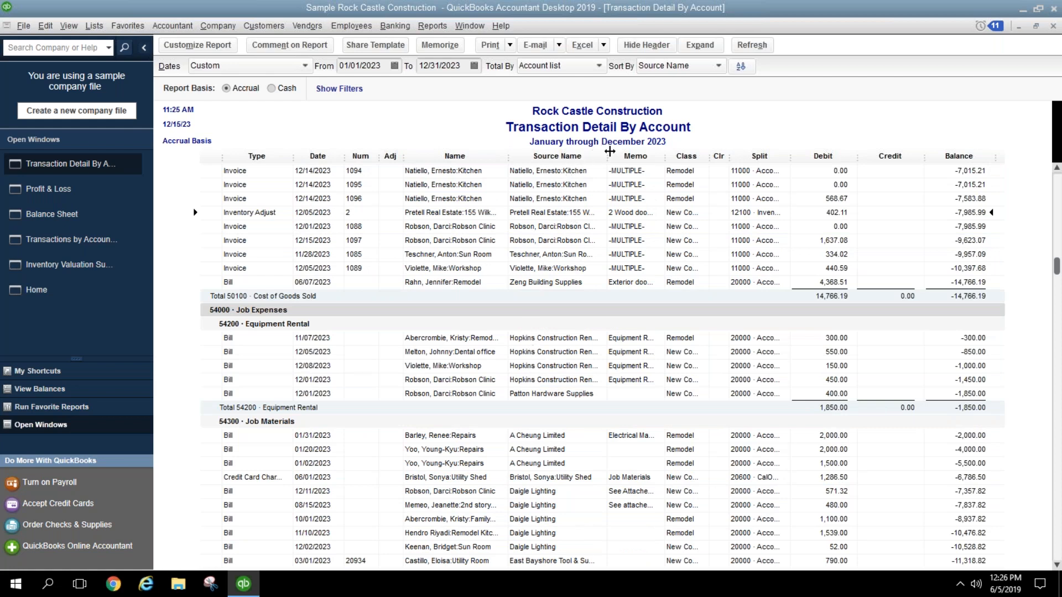
Step: Widen the Source Name column and mark the Hopkins Construction Rentals and Patton Hardware Supplies equipment rental bills
{"action": "left_click_drag", "start_coordinate": [609, 151], "coordinate": [643, 152]}
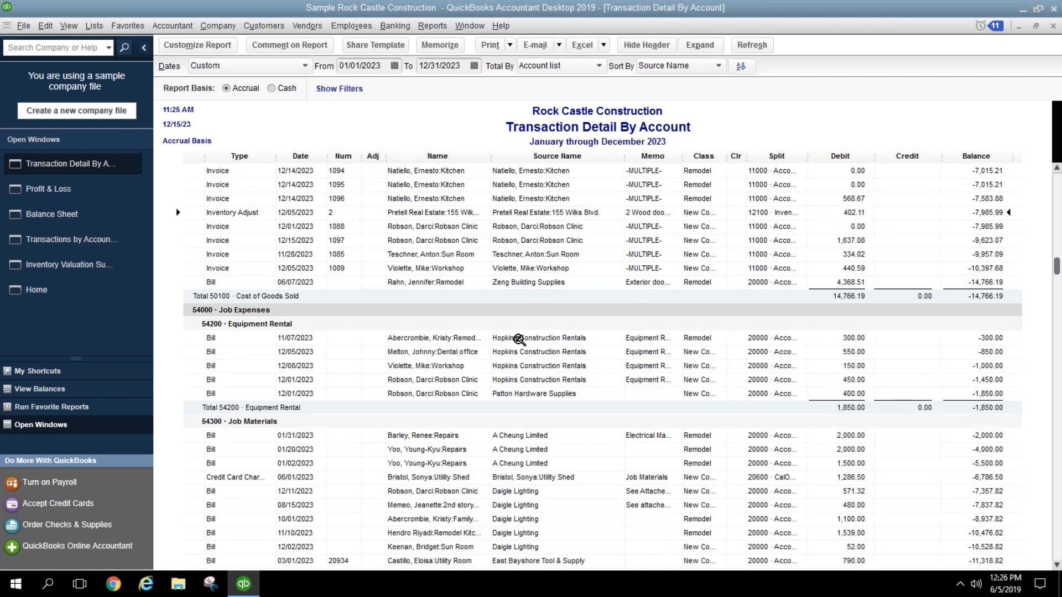
{"action": "left_click", "coordinate": [519, 339]}
{"action": "left_click", "coordinate": [520, 380]}
{"action": "left_click", "coordinate": [552, 394]}
Step: Scroll into 54300 Job Materials and mark the 10/01/2023 and 10/31/2023 McClain Appliances bills
{"action": "scroll", "coordinate": [639, 394], "scroll_direction": "down", "scroll_amount": 1}
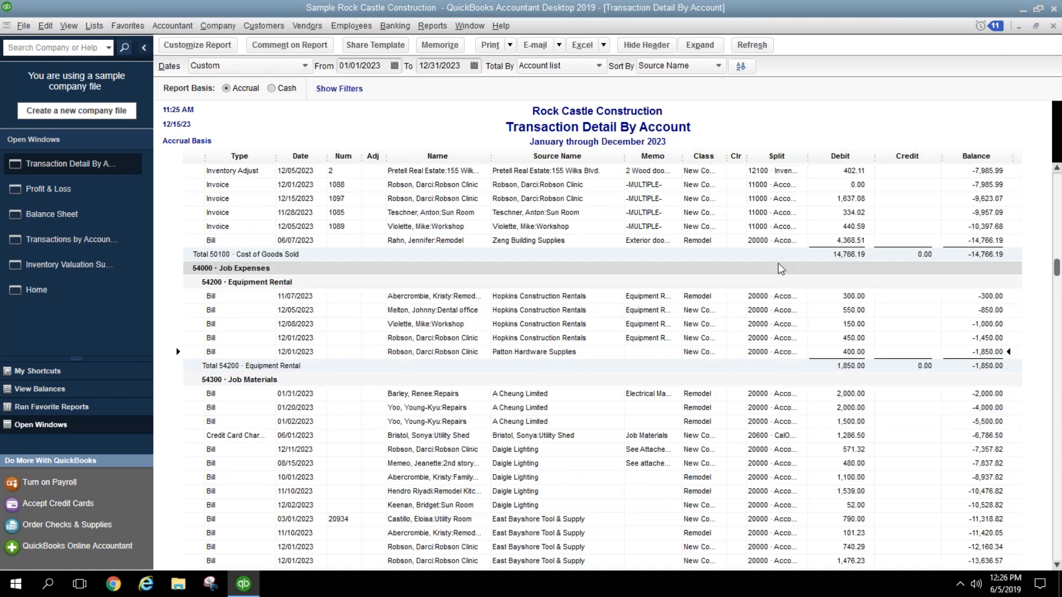
{"action": "scroll", "coordinate": [653, 472], "scroll_direction": "down", "scroll_amount": 3}
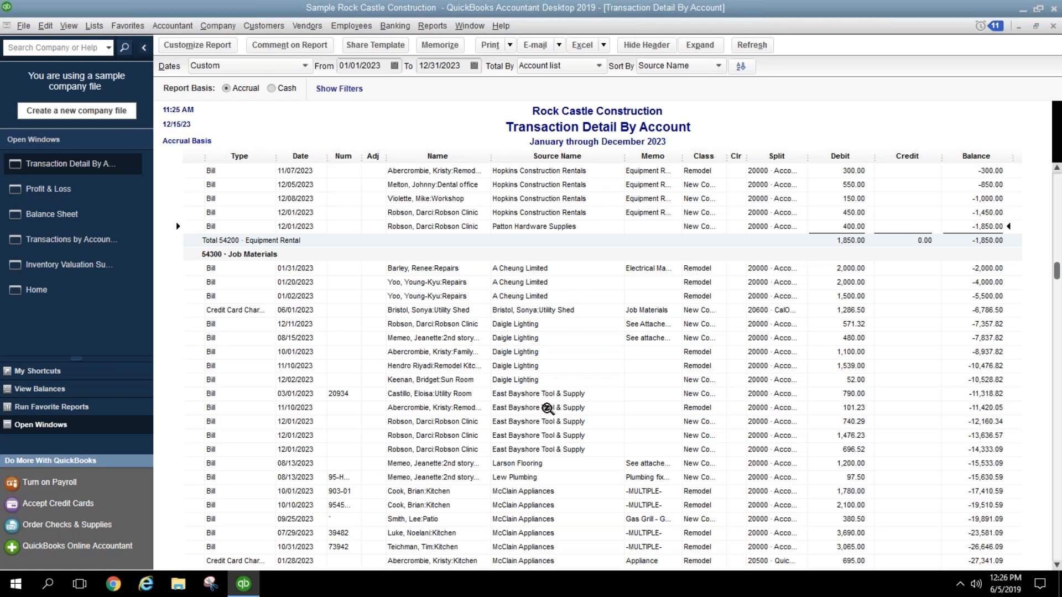
{"action": "scroll", "coordinate": [549, 393], "scroll_direction": "down", "scroll_amount": 3}
{"action": "left_click", "coordinate": [548, 365]}
{"action": "left_click", "coordinate": [545, 421]}
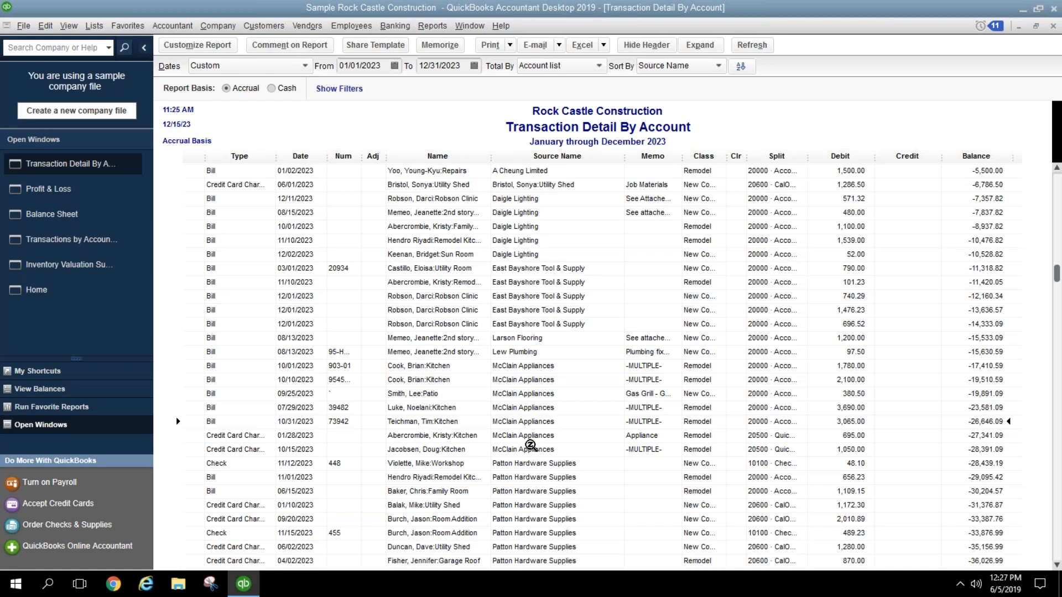
Step: Scroll from Job Materials through Subcontractors, Automobile, Insurance and payroll tax accounts down to 64200 Repairs
{"action": "scroll", "coordinate": [533, 450], "scroll_direction": "down", "scroll_amount": 1}
{"action": "scroll", "coordinate": [534, 450], "scroll_direction": "down", "scroll_amount": 12}
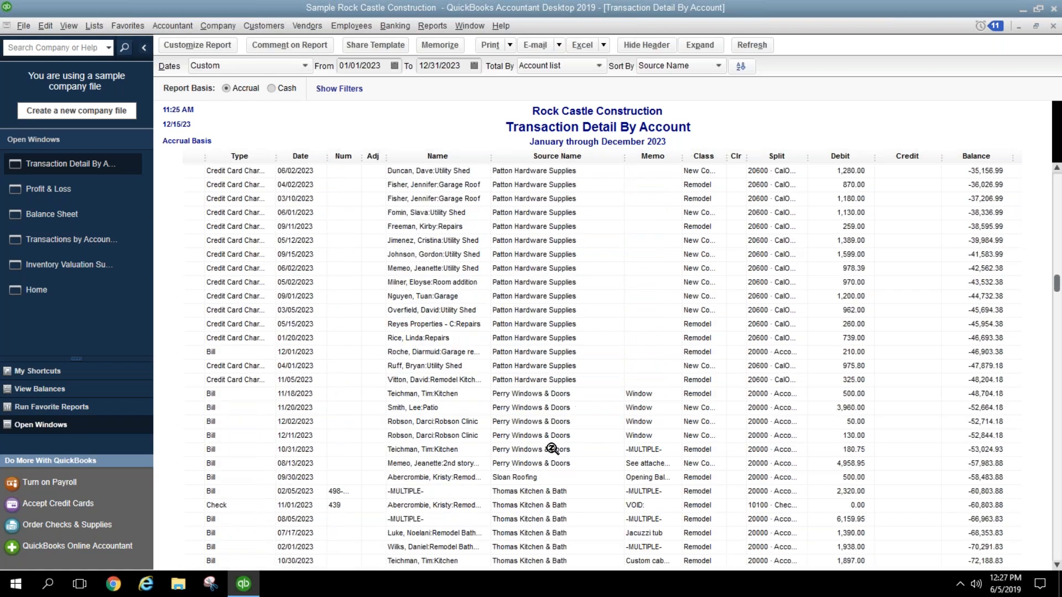
{"action": "scroll", "coordinate": [552, 449], "scroll_direction": "down", "scroll_amount": 2}
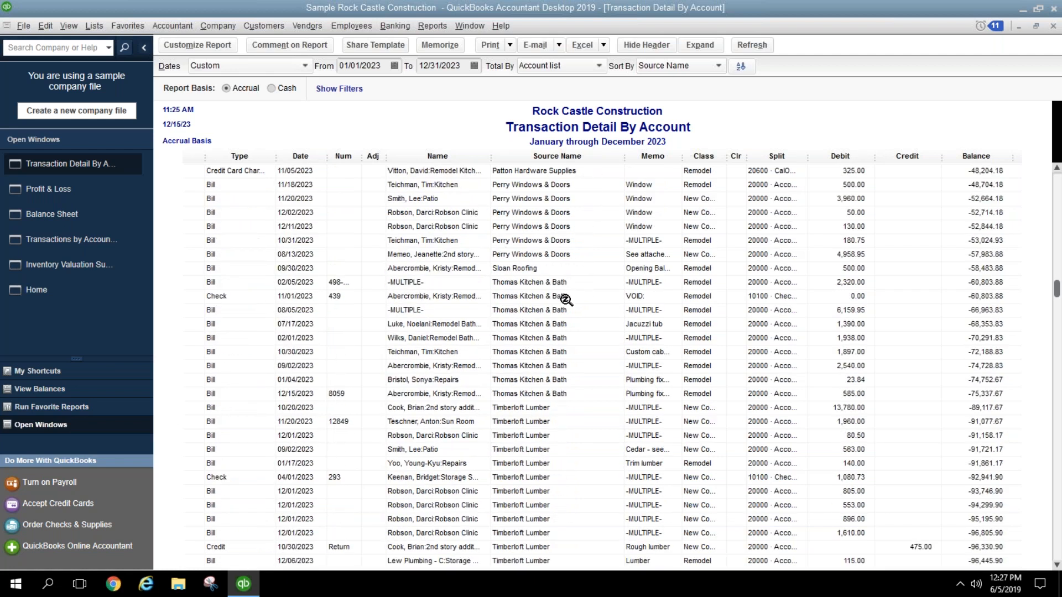
{"action": "scroll", "coordinate": [538, 461], "scroll_direction": "down", "scroll_amount": 6}
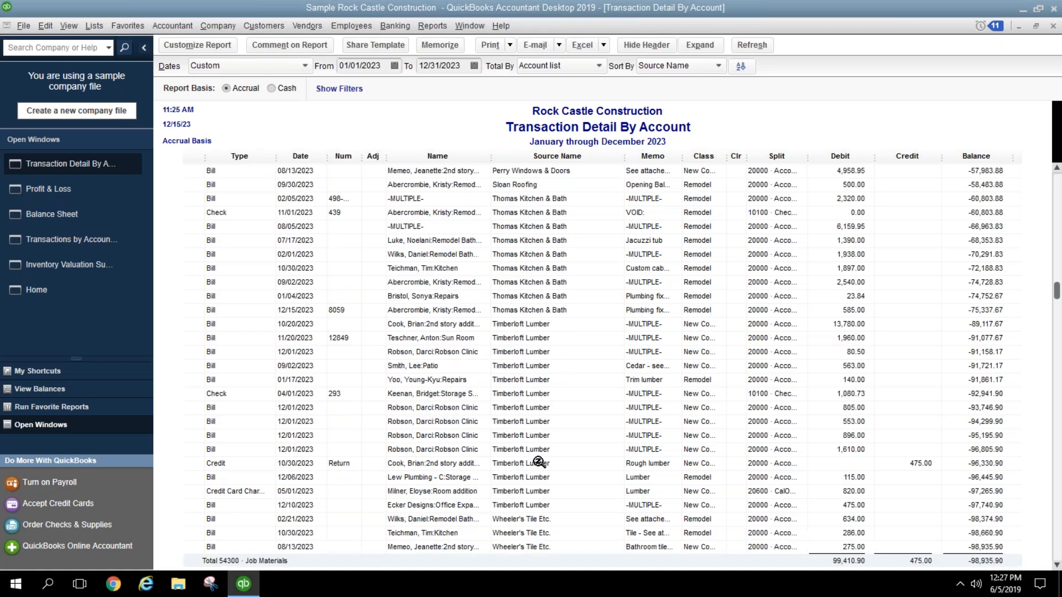
{"action": "scroll", "coordinate": [542, 462], "scroll_direction": "down", "scroll_amount": 1}
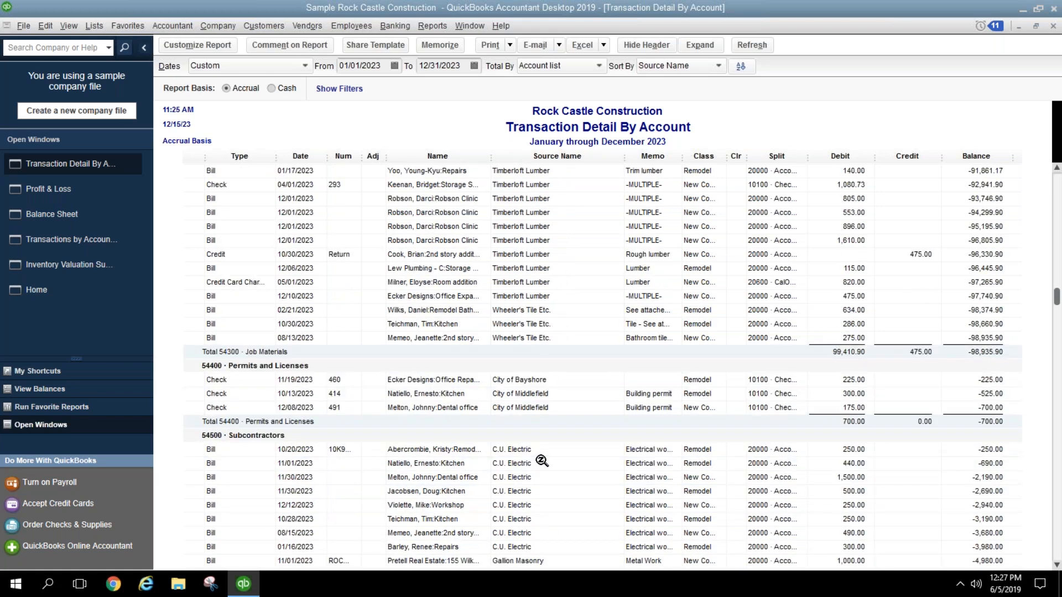
{"action": "scroll", "coordinate": [541, 462], "scroll_direction": "down", "scroll_amount": 3}
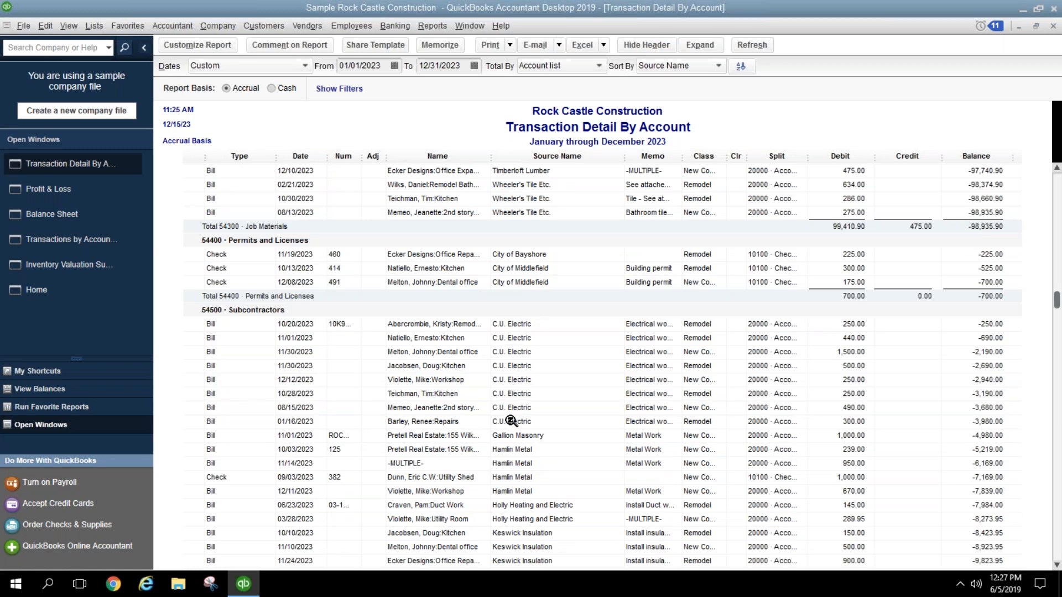
{"action": "scroll", "coordinate": [558, 427], "scroll_direction": "down", "scroll_amount": 7}
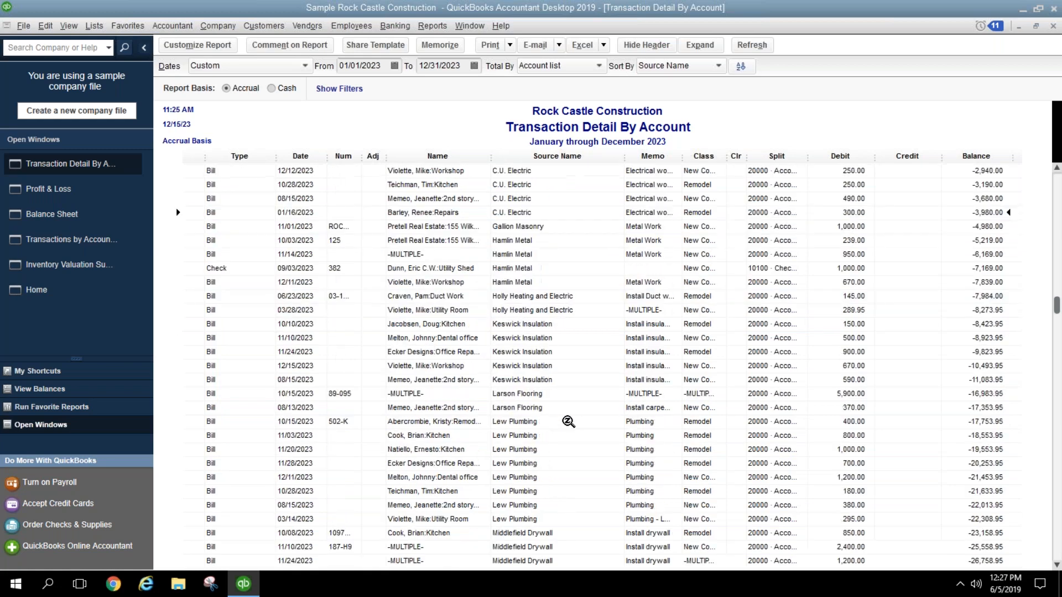
{"action": "scroll", "coordinate": [568, 423], "scroll_direction": "down", "scroll_amount": 12}
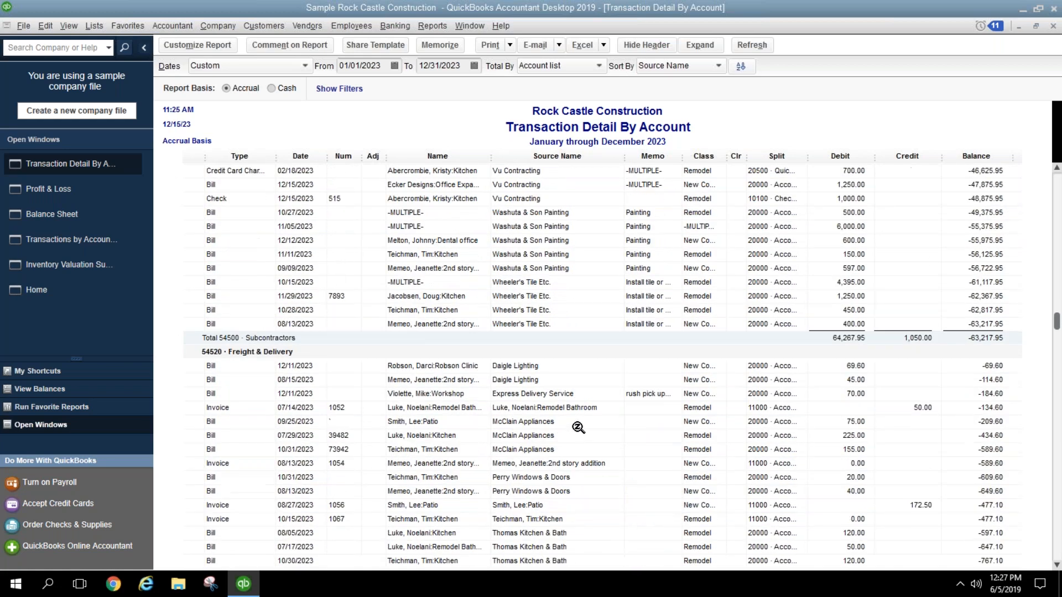
{"action": "scroll", "coordinate": [580, 426], "scroll_direction": "down", "scroll_amount": 8}
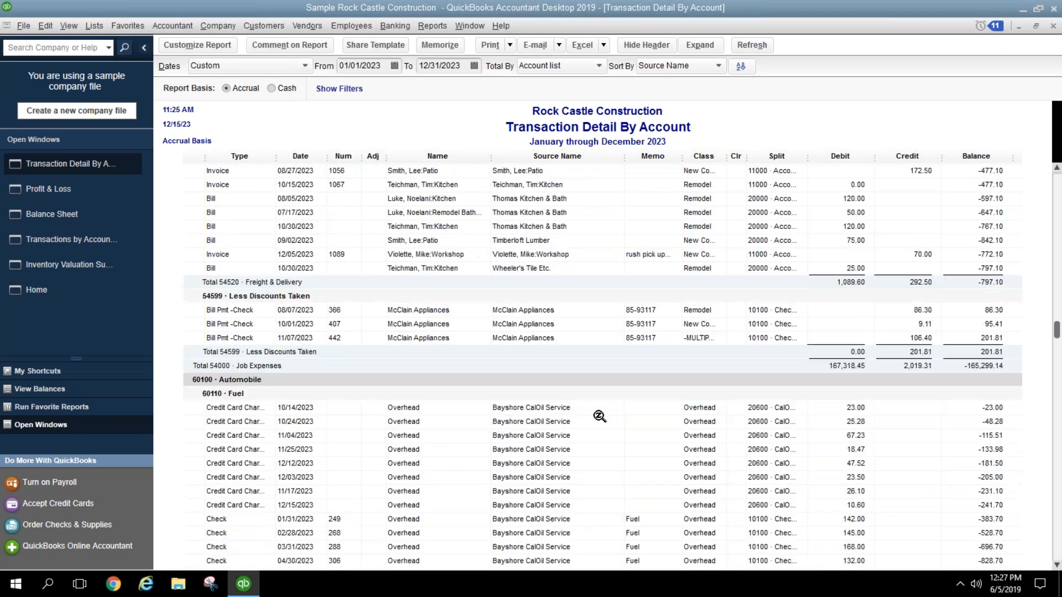
{"action": "scroll", "coordinate": [603, 418], "scroll_direction": "down", "scroll_amount": 7}
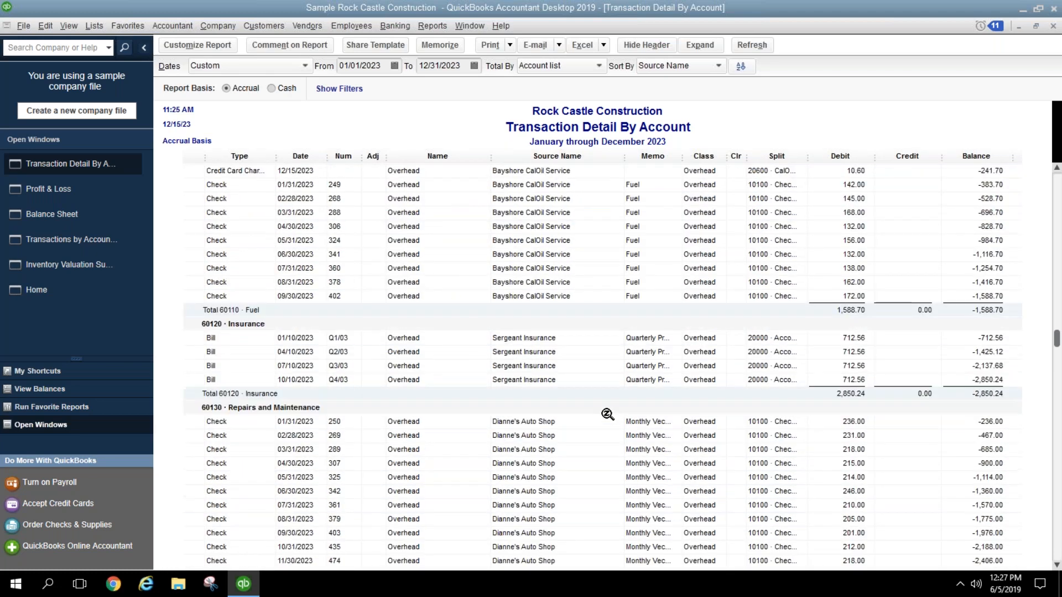
{"action": "scroll", "coordinate": [607, 415], "scroll_direction": "down", "scroll_amount": 4}
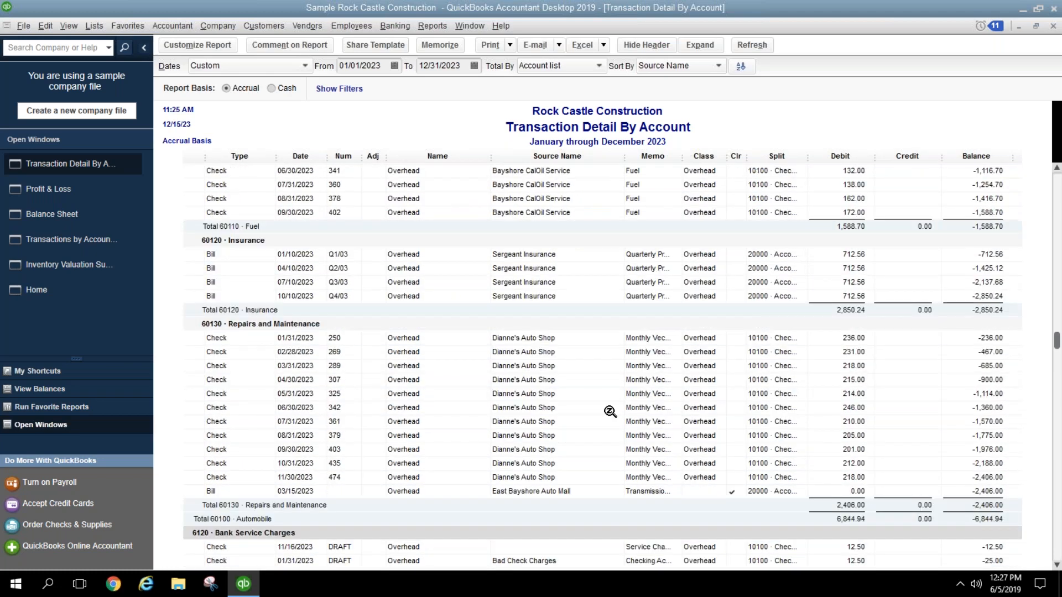
{"action": "scroll", "coordinate": [610, 412], "scroll_direction": "down", "scroll_amount": 2}
{"action": "scroll", "coordinate": [608, 414], "scroll_direction": "down", "scroll_amount": 14}
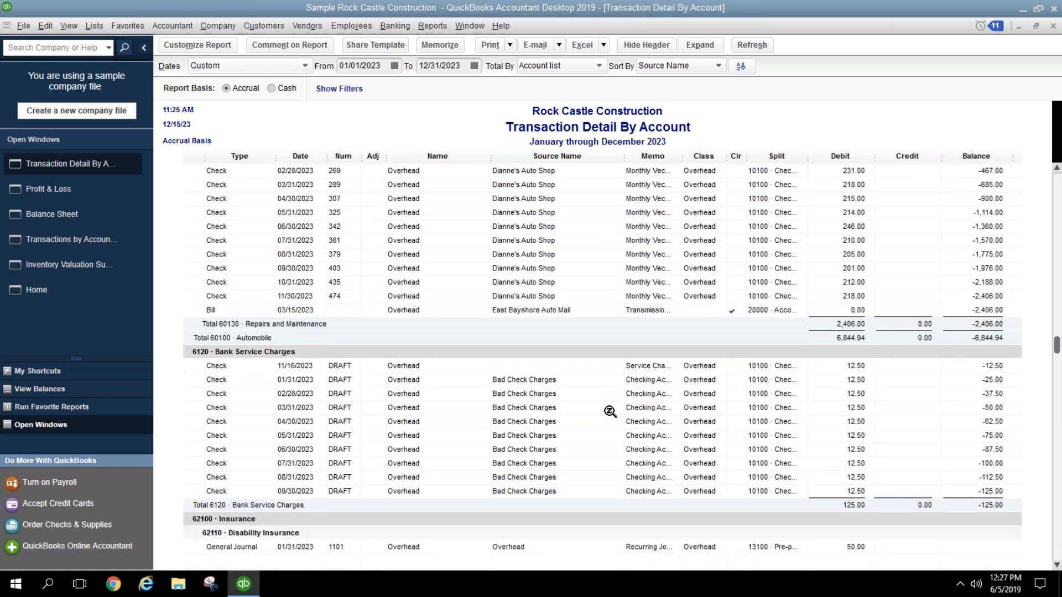
{"action": "scroll", "coordinate": [609, 412], "scroll_direction": "down", "scroll_amount": 16}
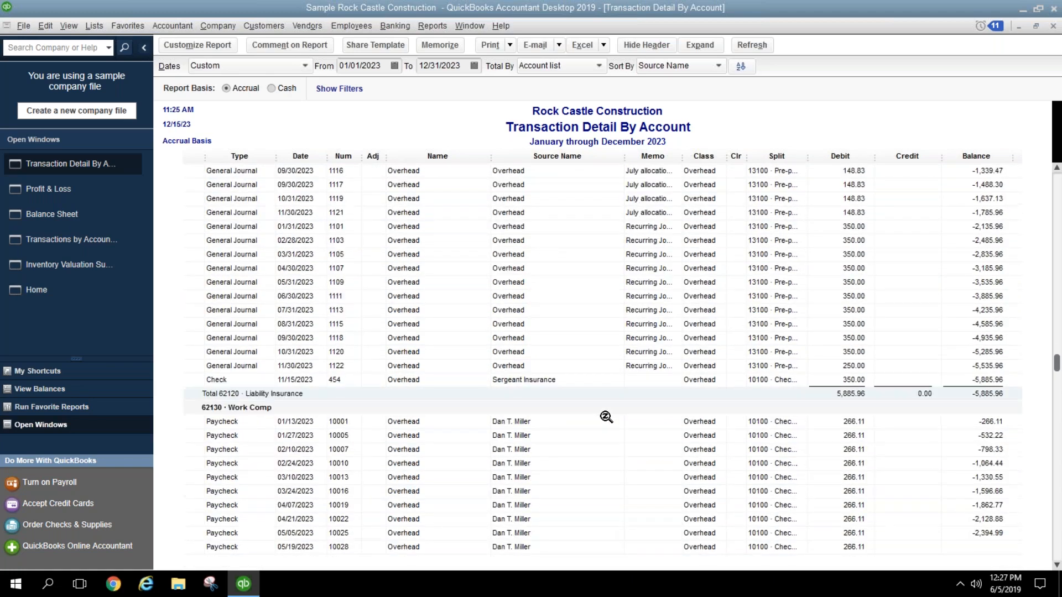
{"action": "scroll", "coordinate": [618, 404], "scroll_direction": "down", "scroll_amount": 3}
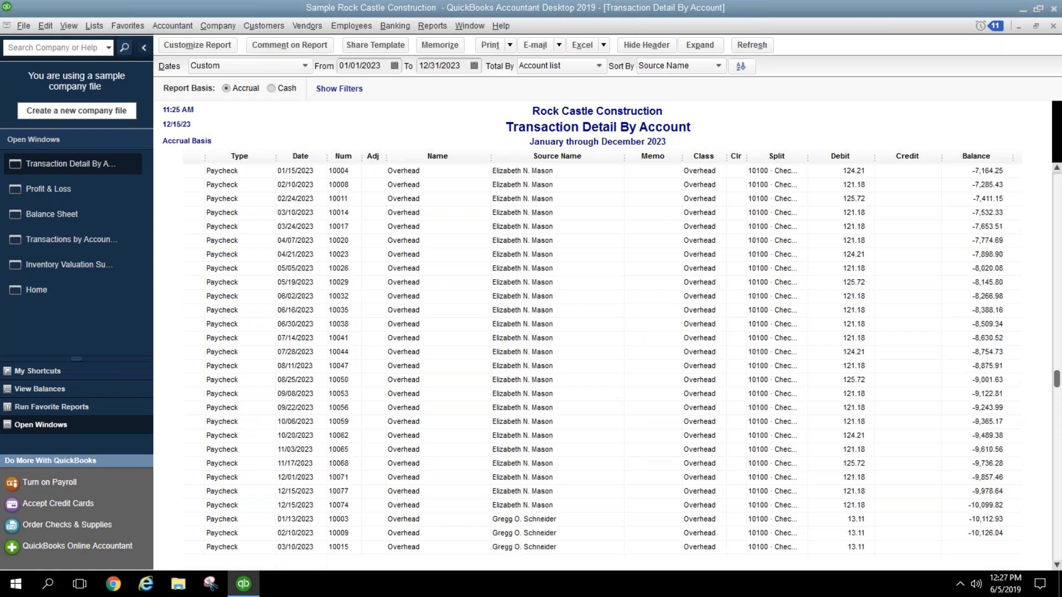
{"action": "scroll", "coordinate": [1056, 548], "scroll_direction": "down", "scroll_amount": 10}
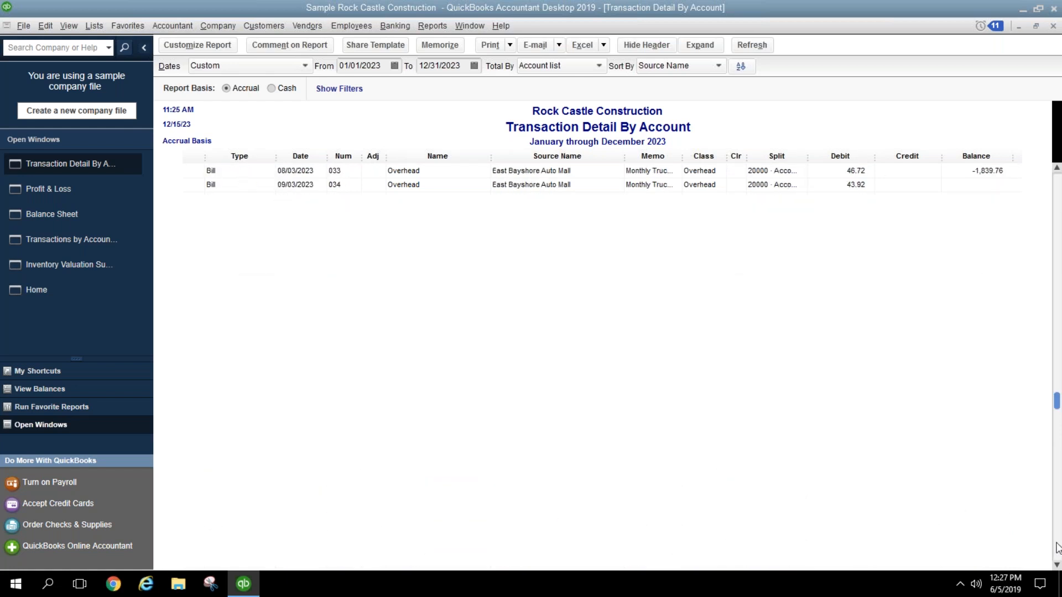
{"action": "scroll", "coordinate": [1057, 548], "scroll_direction": "down", "scroll_amount": 10}
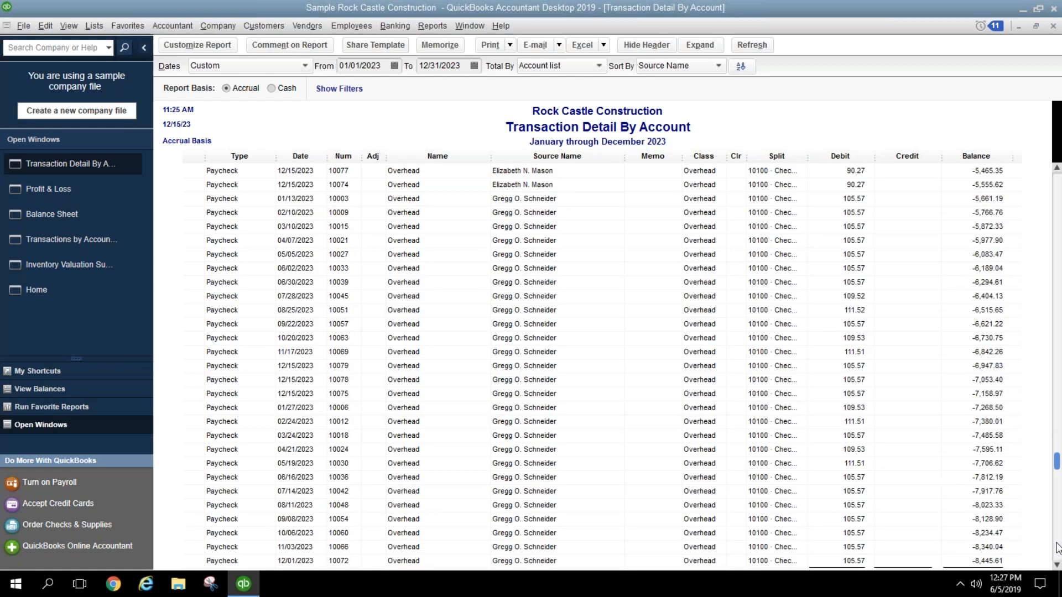
{"action": "scroll", "coordinate": [1057, 547], "scroll_direction": "down", "scroll_amount": 20}
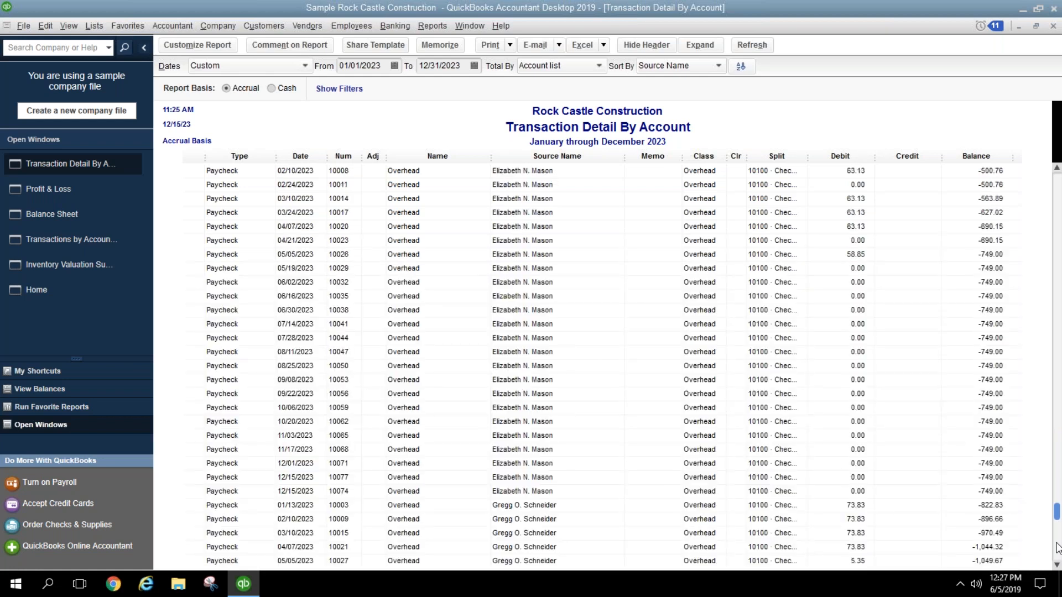
{"action": "scroll", "coordinate": [1058, 547], "scroll_direction": "down", "scroll_amount": 10}
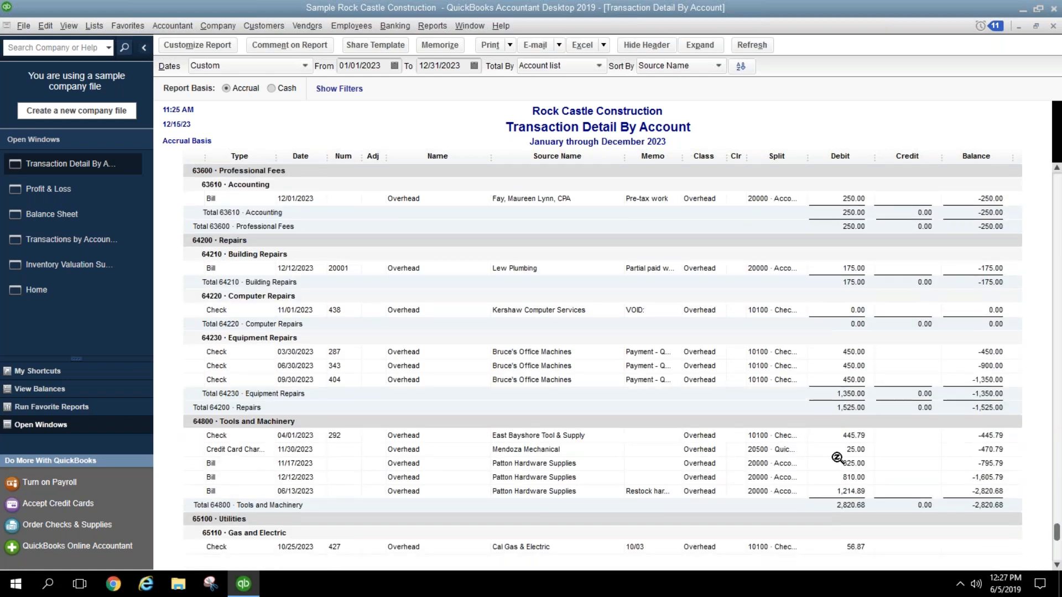
Step: Step through the three 450.00 Bruce's Office Machines checks under 64230 Equipment Repairs to their 1,350.00 total
{"action": "left_click", "coordinate": [519, 284]}
{"action": "left_click", "coordinate": [521, 308]}
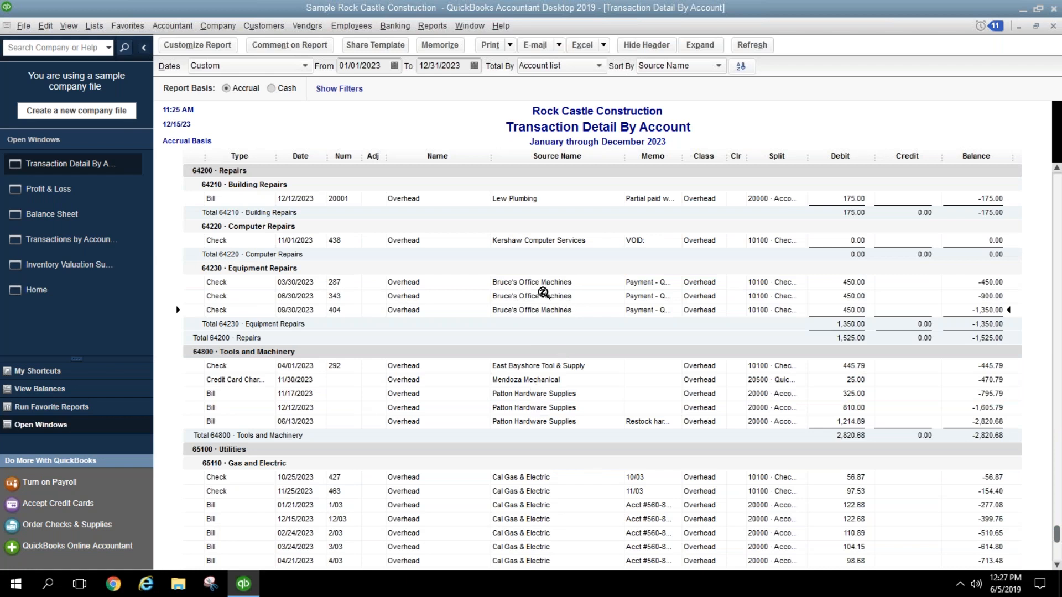
{"action": "left_click", "coordinate": [542, 283]}
{"action": "left_click", "coordinate": [542, 297]}
{"action": "left_click", "coordinate": [543, 324]}
{"action": "left_click", "coordinate": [848, 296]}
{"action": "left_click", "coordinate": [848, 310]}
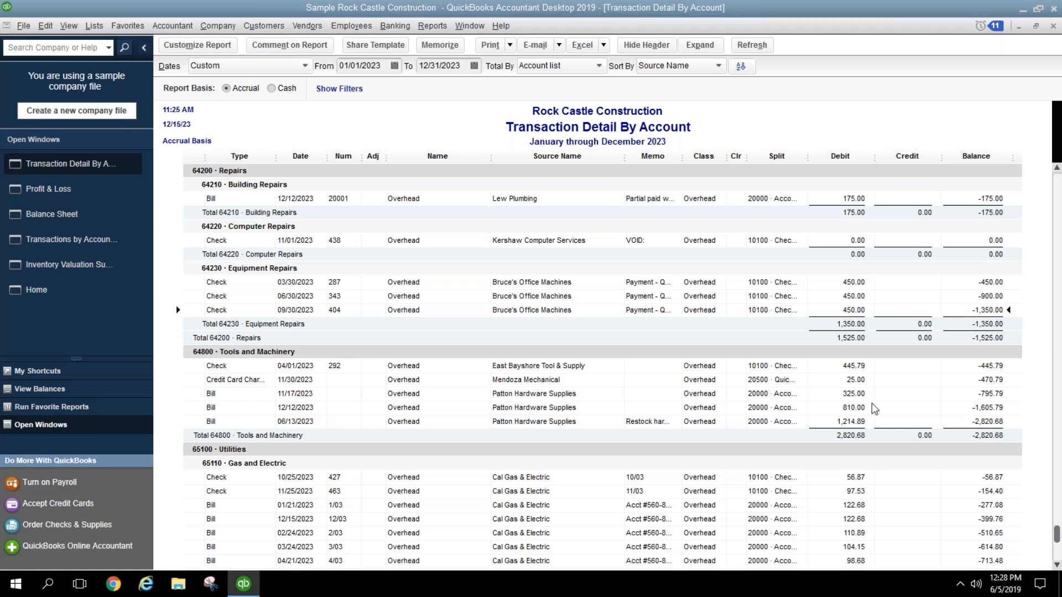
Step: Scroll through the rest of the Transaction Detail By Account report and close it, back on Profit & Loss (113,560.69)
{"action": "scroll", "coordinate": [898, 409], "scroll_direction": "down", "scroll_amount": 2}
{"action": "scroll", "coordinate": [902, 408], "scroll_direction": "down", "scroll_amount": 7}
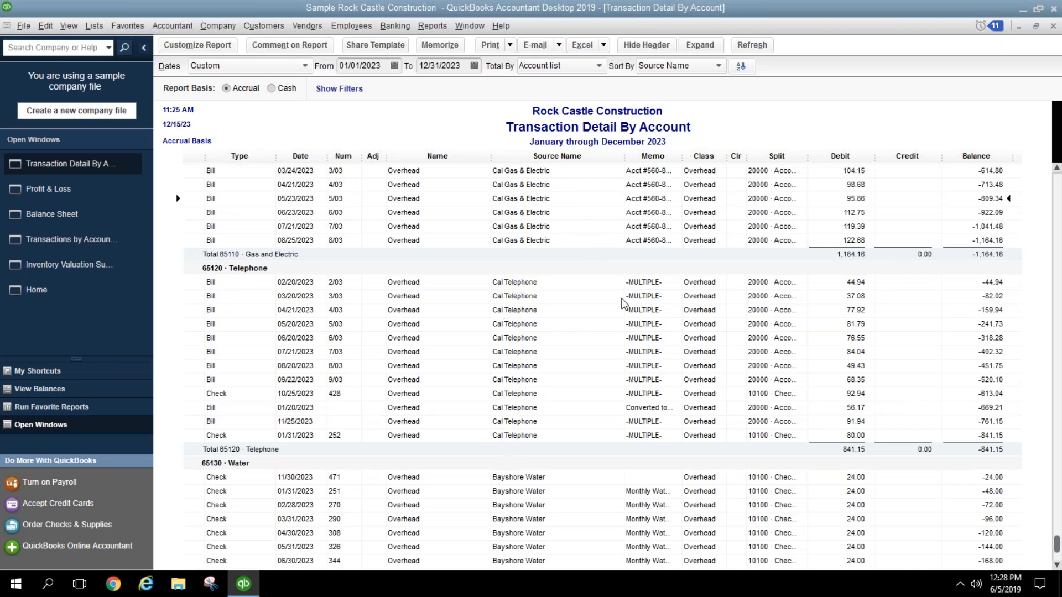
{"action": "scroll", "coordinate": [624, 304], "scroll_direction": "down", "scroll_amount": 3}
{"action": "scroll", "coordinate": [539, 471], "scroll_direction": "down", "scroll_amount": 4}
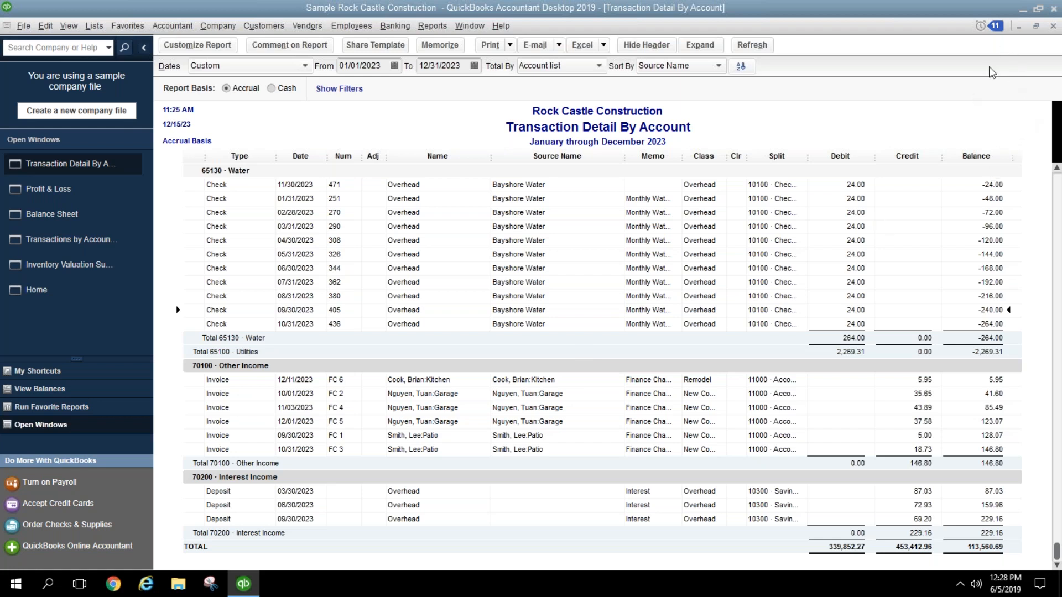
{"action": "left_click", "coordinate": [1053, 27]}
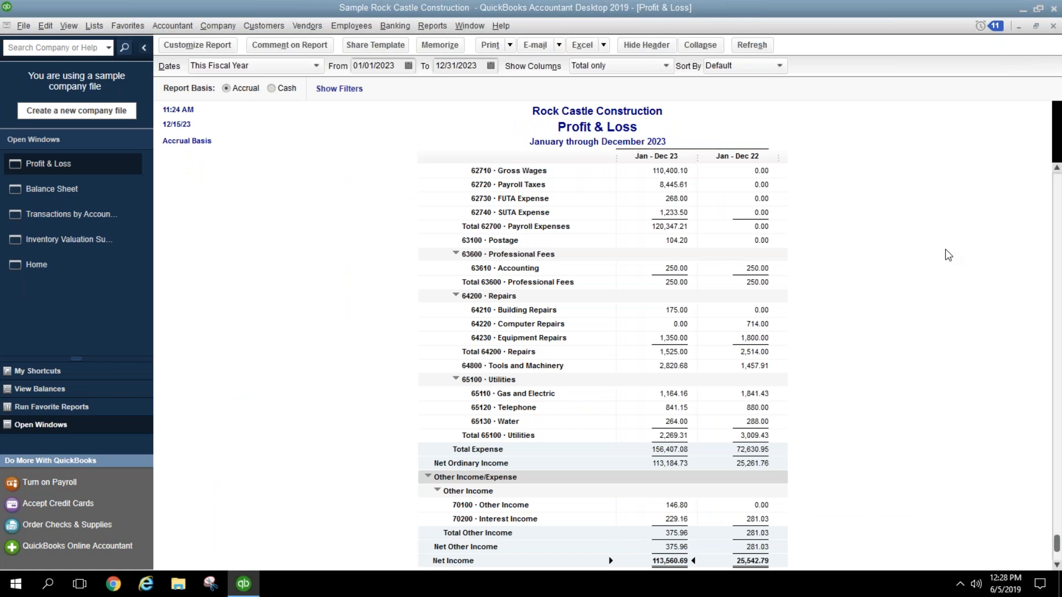
{"action": "left_click", "coordinate": [432, 27]}
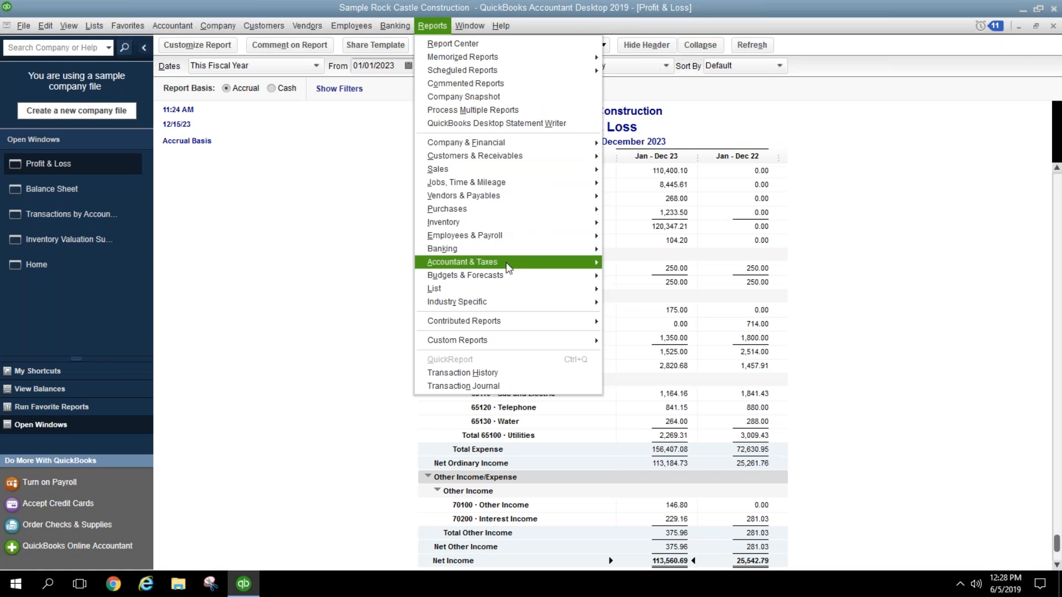
{"action": "mouse_move", "coordinate": [575, 263]}
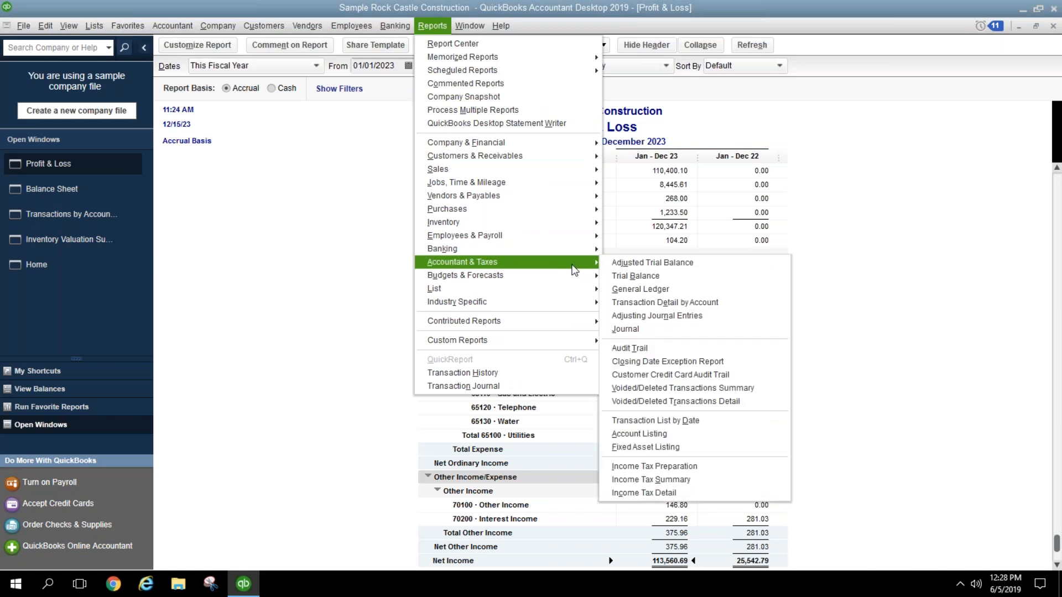
{"action": "left_click", "coordinate": [646, 288]}
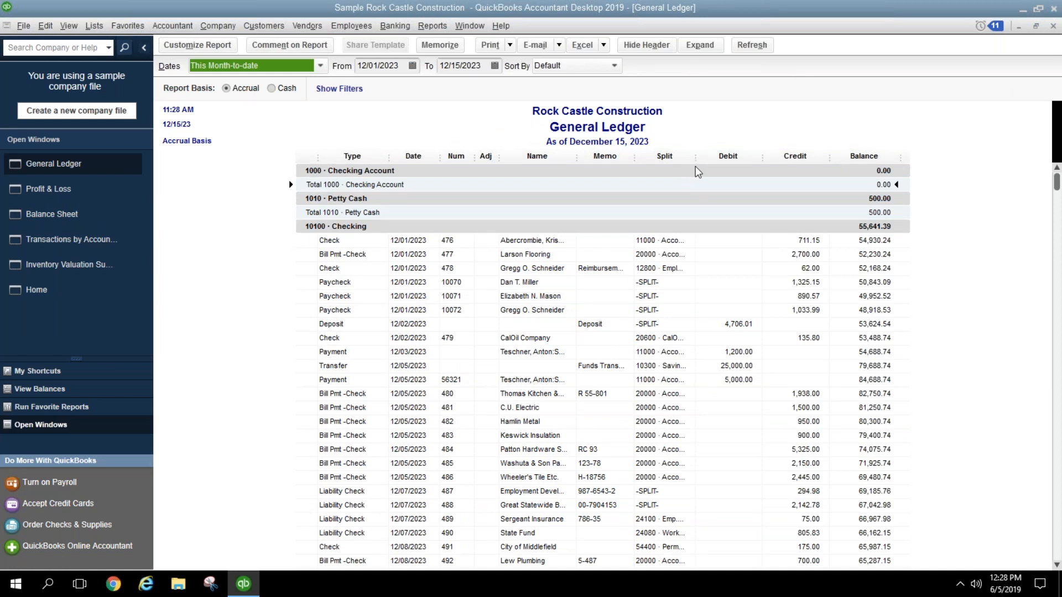
{"action": "left_click_drag", "start_coordinate": [696, 156], "coordinate": [704, 156]}
{"action": "left_click", "coordinate": [564, 65]}
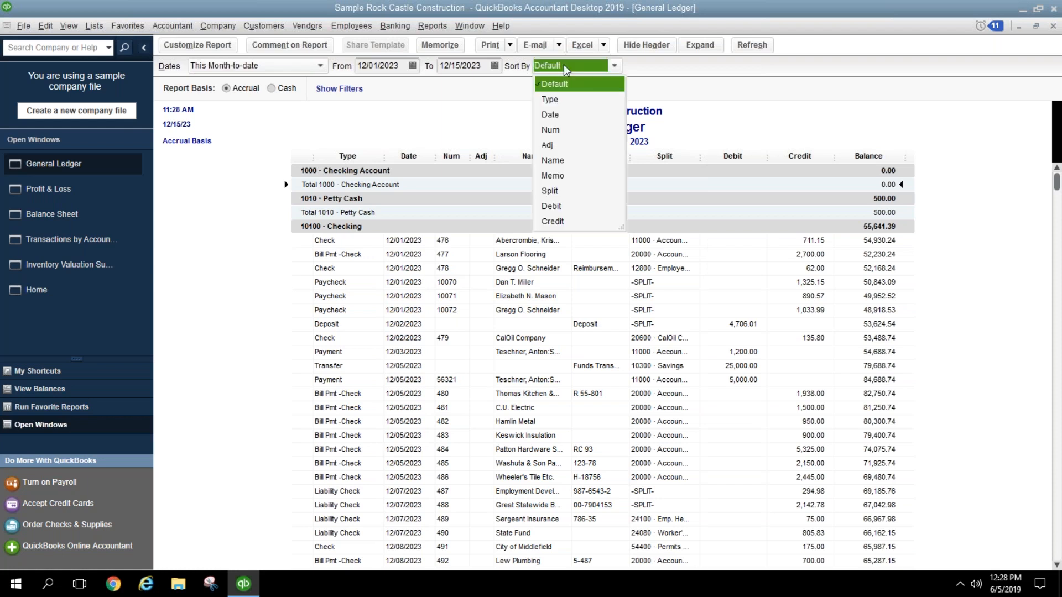
{"action": "left_click", "coordinate": [553, 160]}
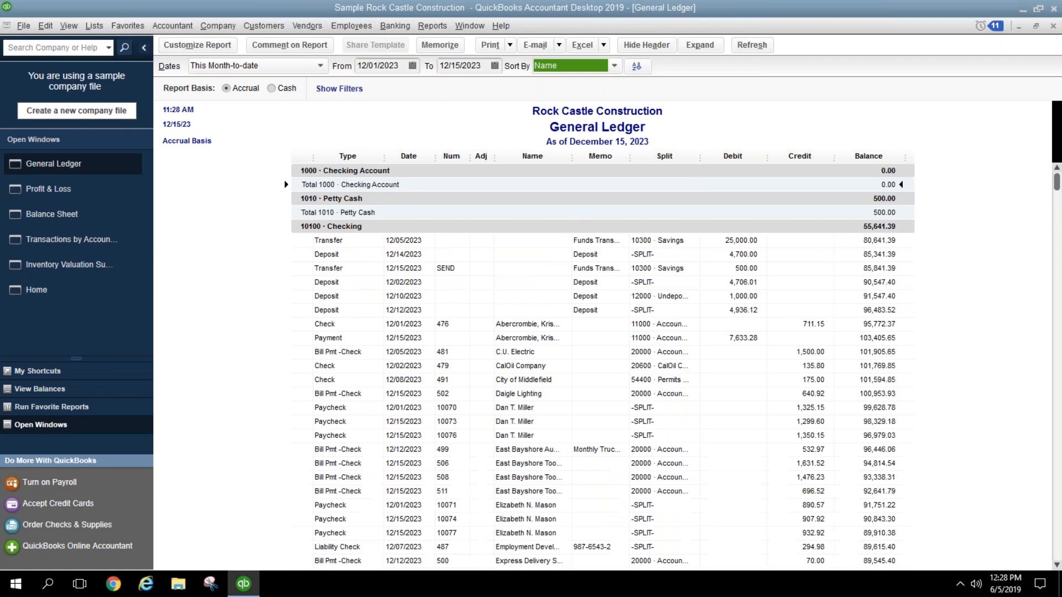
{"action": "left_click", "coordinate": [171, 49]}
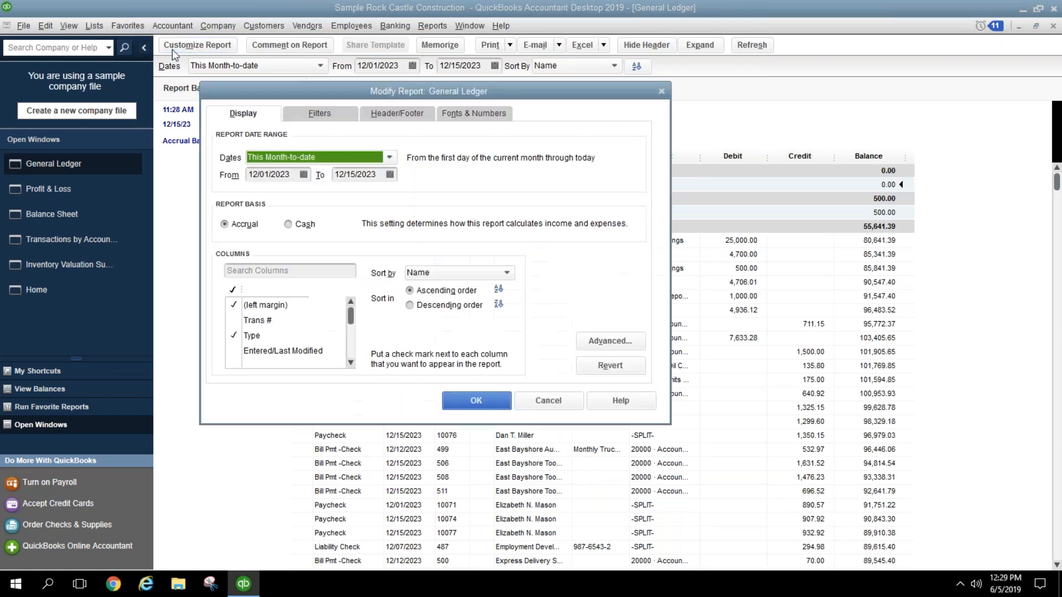
{"action": "scroll", "coordinate": [353, 359], "scroll_direction": "down", "scroll_amount": 4}
{"action": "scroll", "coordinate": [354, 327], "scroll_direction": "up", "scroll_amount": 1}
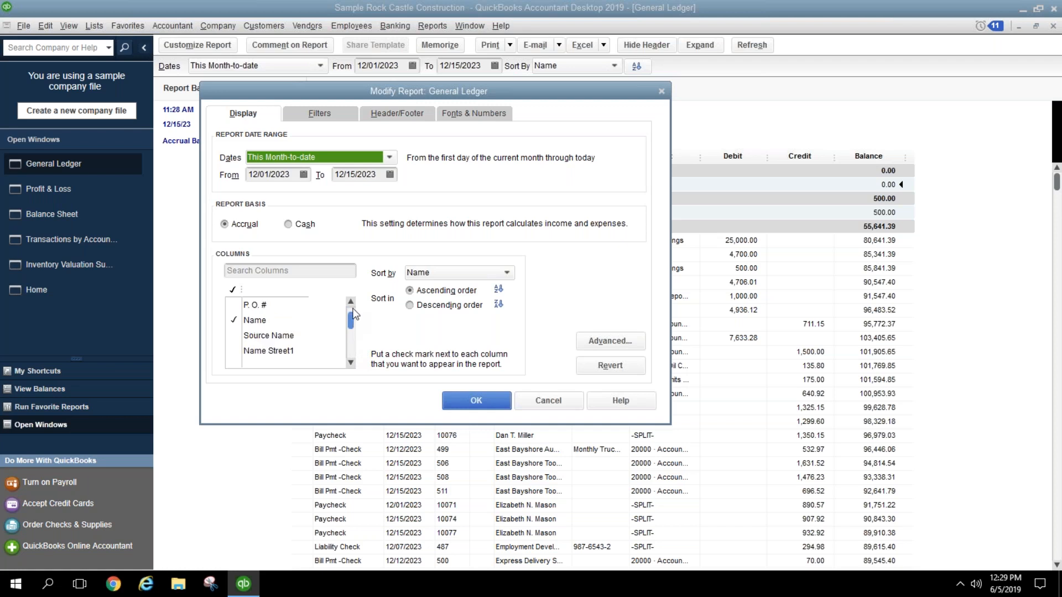
{"action": "left_click", "coordinate": [285, 334]}
{"action": "left_click", "coordinate": [457, 397]}
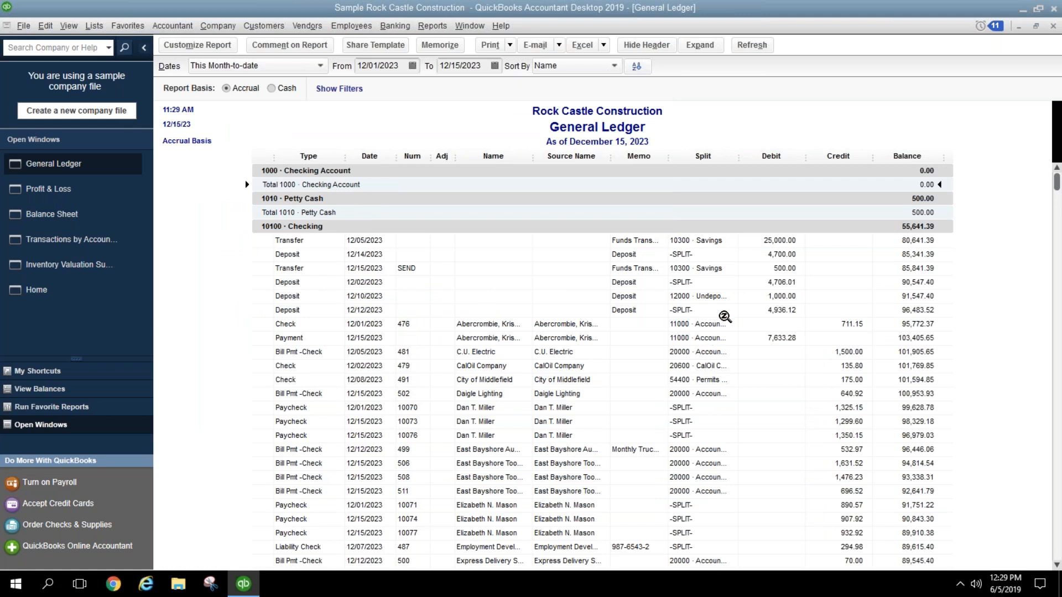
{"action": "scroll", "coordinate": [726, 276], "scroll_direction": "down", "scroll_amount": 6}
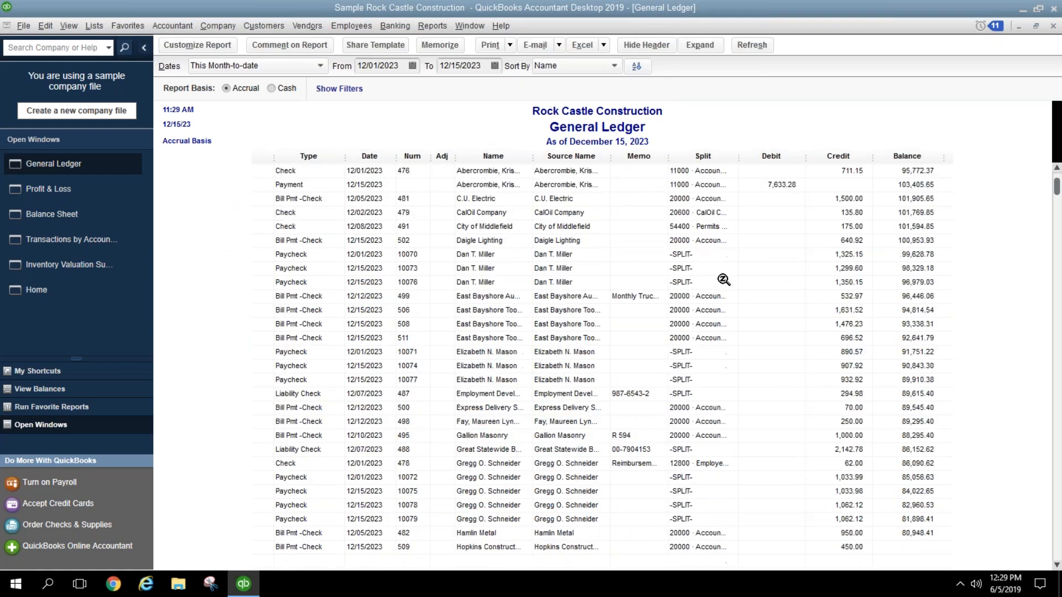
{"action": "left_click", "coordinate": [1053, 28]}
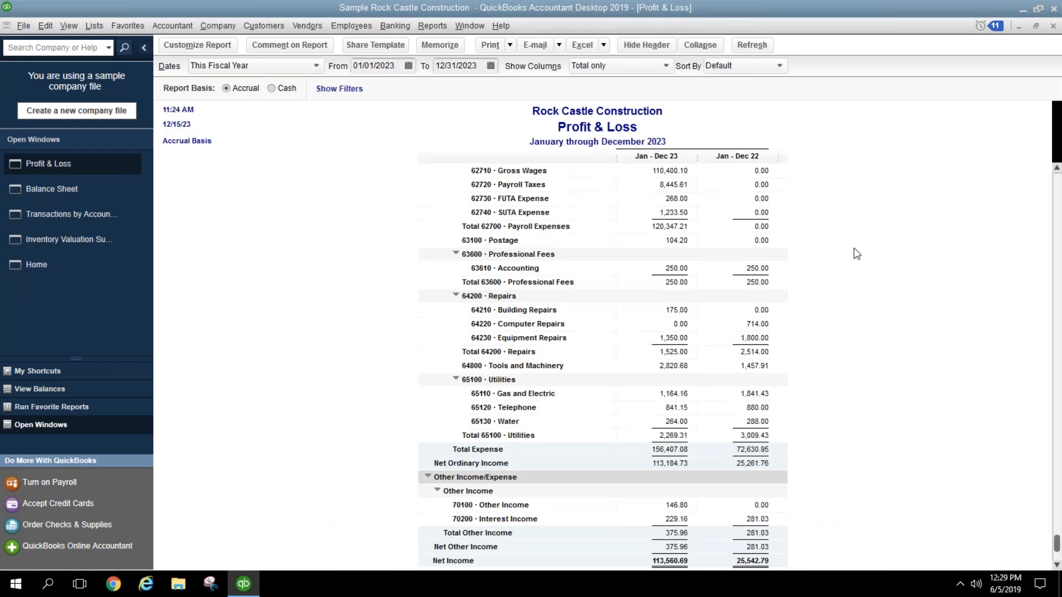
Step: Switch to the Balance Sheet and add a previous-year comparison column
{"action": "scroll", "coordinate": [823, 282], "scroll_direction": "up", "scroll_amount": 15}
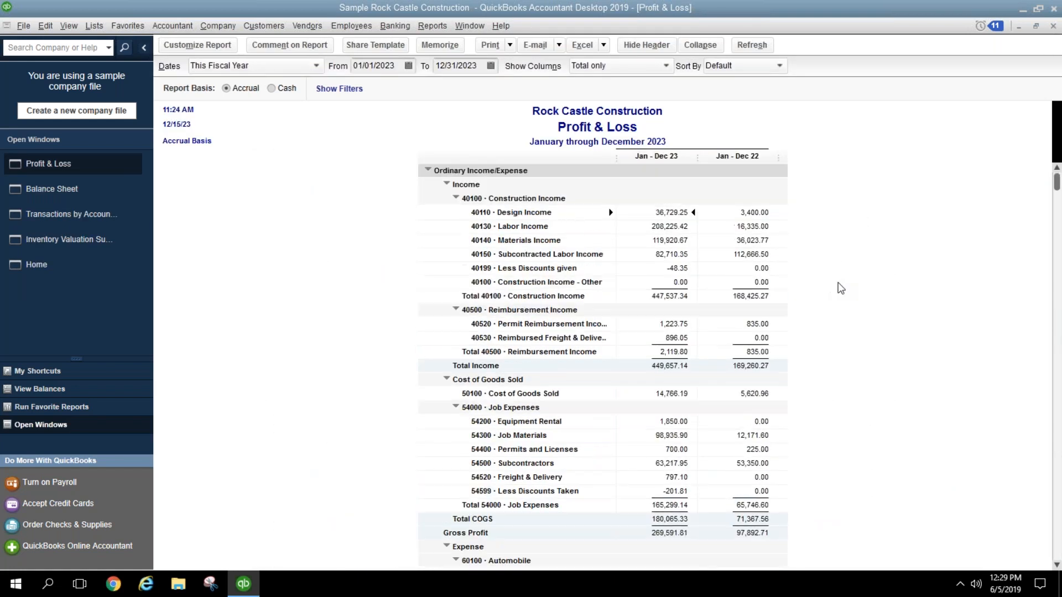
{"action": "left_click", "coordinate": [70, 194]}
{"action": "left_click", "coordinate": [199, 45]}
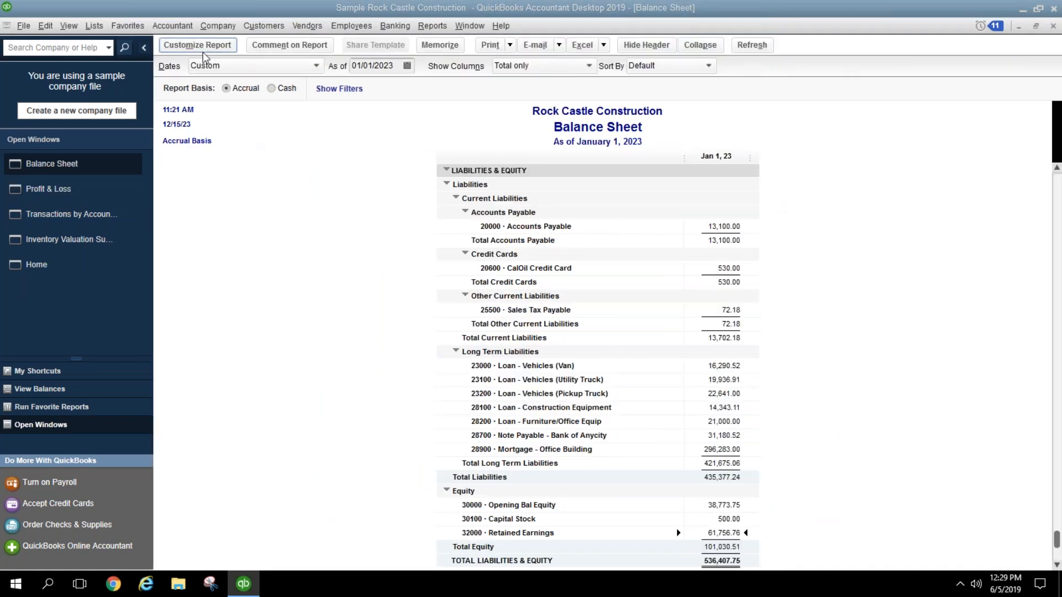
{"action": "left_click", "coordinate": [330, 312]}
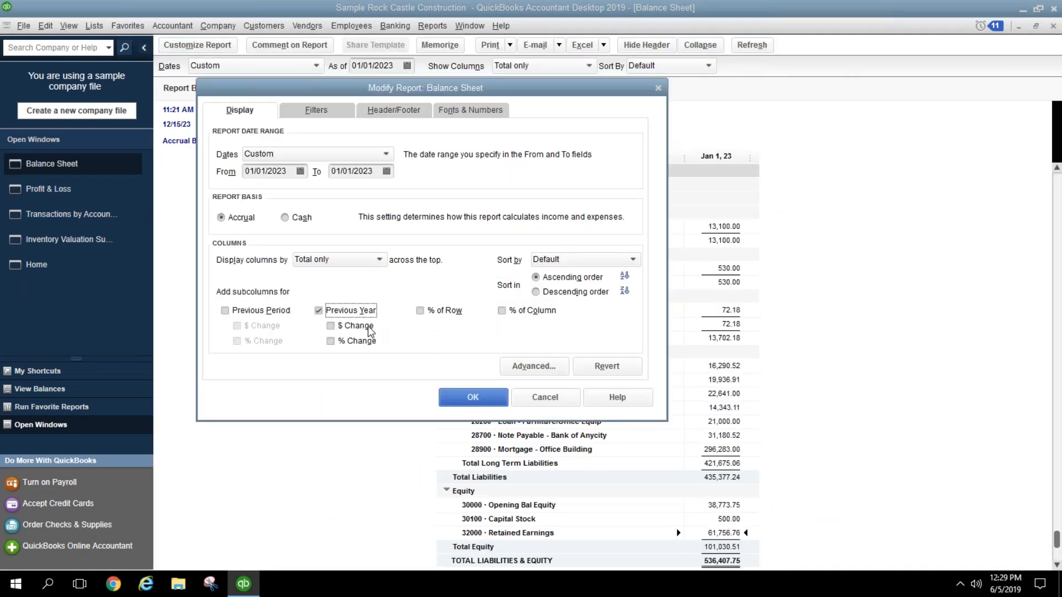
{"action": "left_click", "coordinate": [472, 397]}
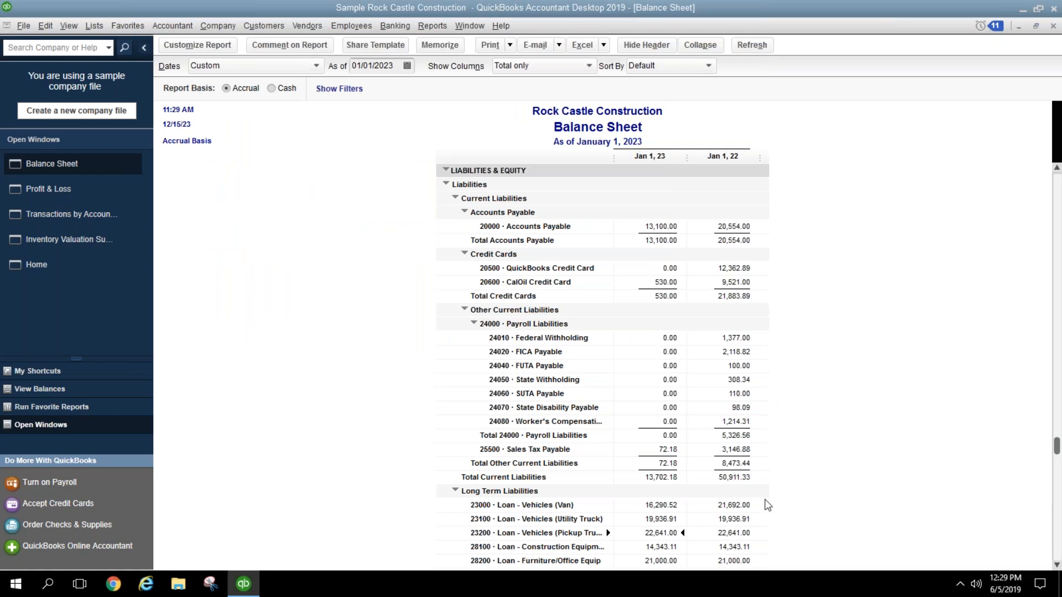
Step: Set the Balance Sheet dates to This Fiscal Year, as of December 31, 2023
{"action": "left_click", "coordinate": [395, 66]}
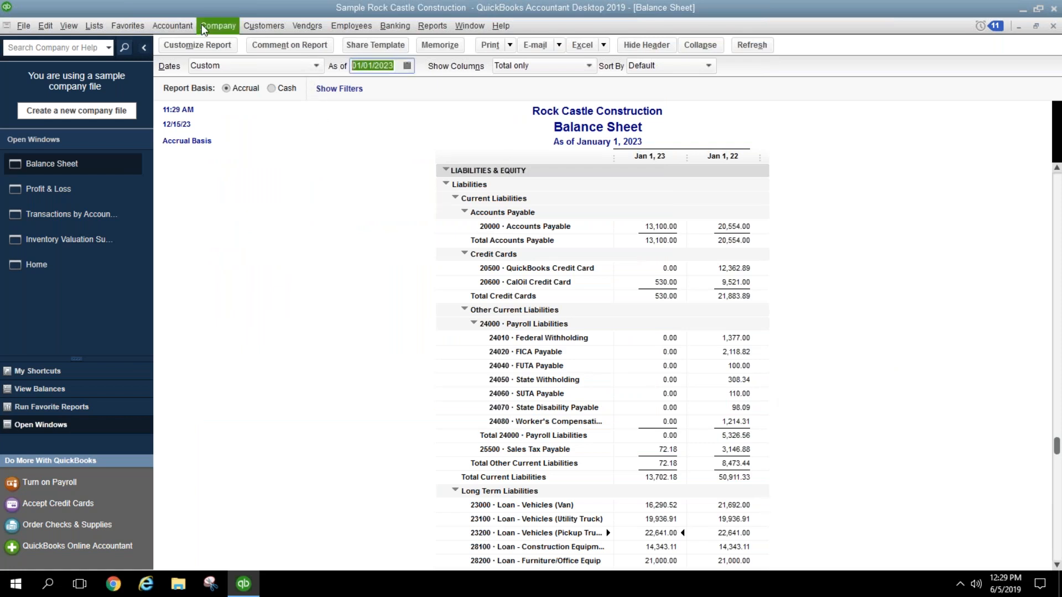
{"action": "left_click", "coordinate": [218, 65]}
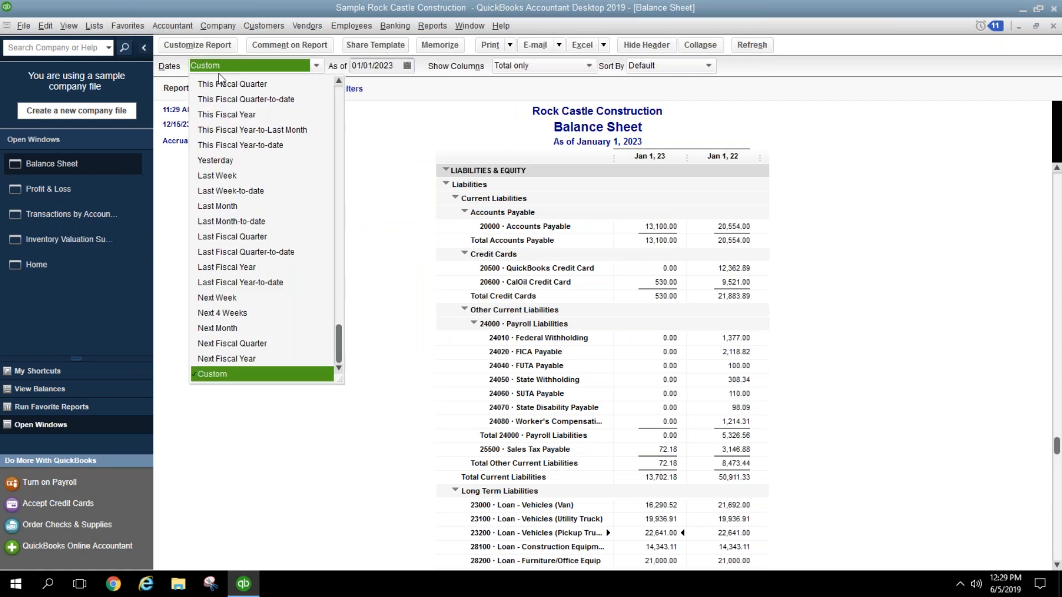
{"action": "left_click", "coordinate": [225, 115]}
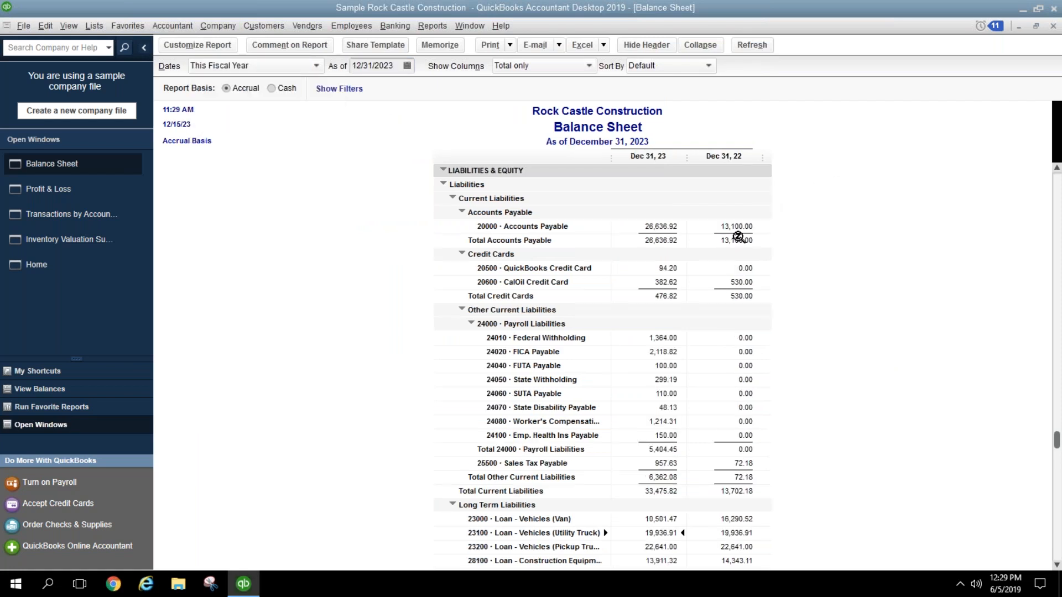
{"action": "scroll", "coordinate": [775, 331], "scroll_direction": "down", "scroll_amount": 5}
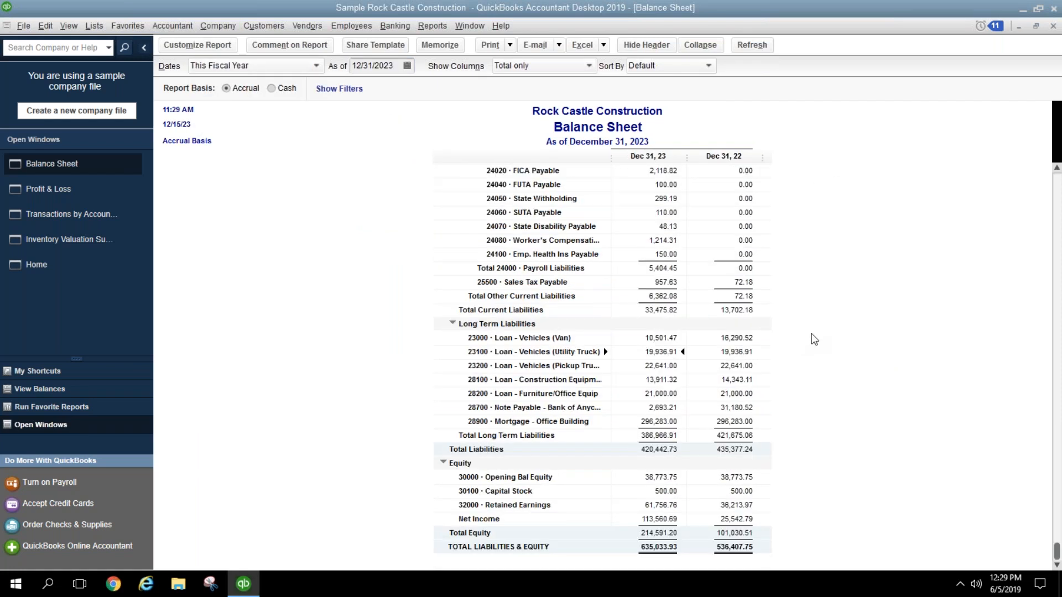
{"action": "scroll", "coordinate": [848, 332], "scroll_direction": "up", "scroll_amount": 12}
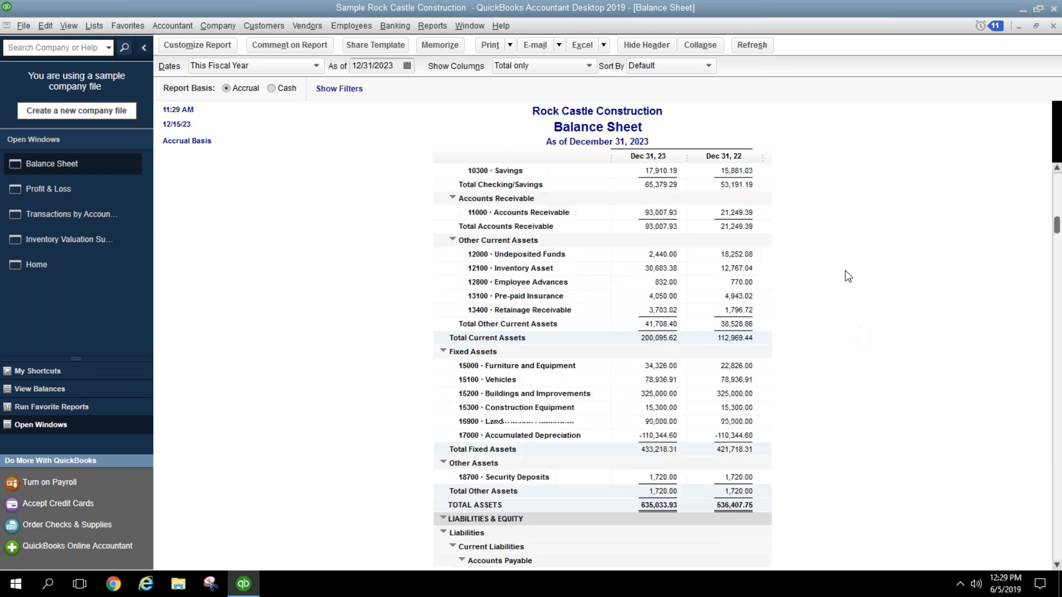
{"action": "left_click", "coordinate": [294, 67]}
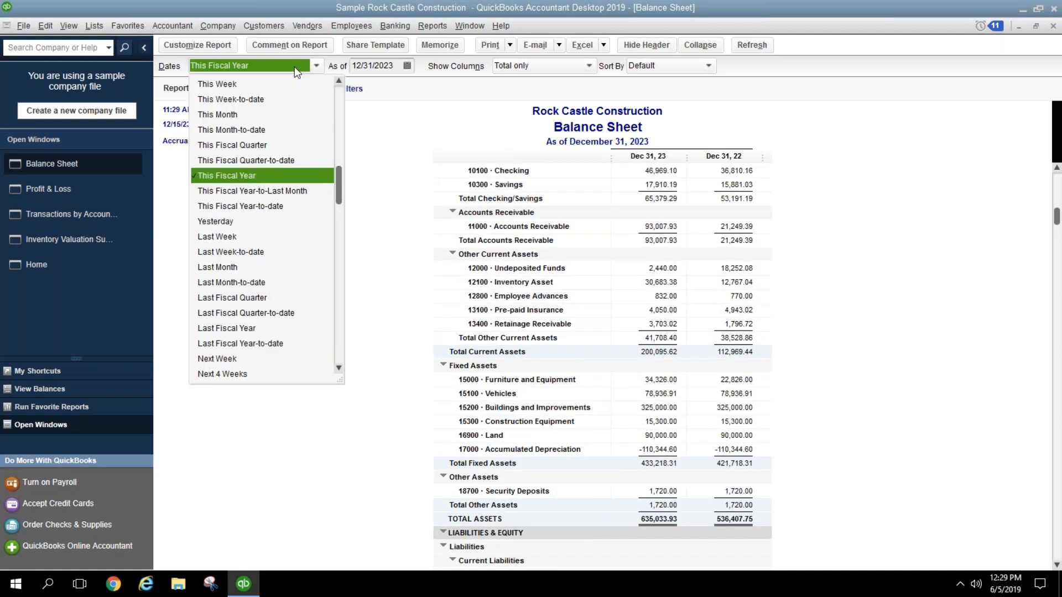
{"action": "left_click", "coordinate": [294, 68]}
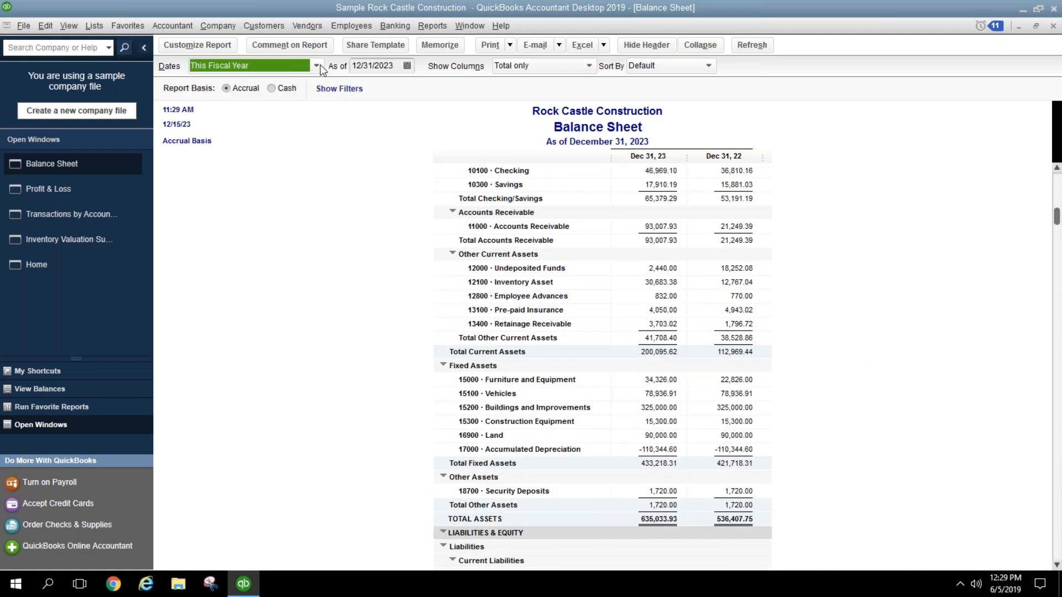
{"action": "left_click", "coordinate": [381, 154]}
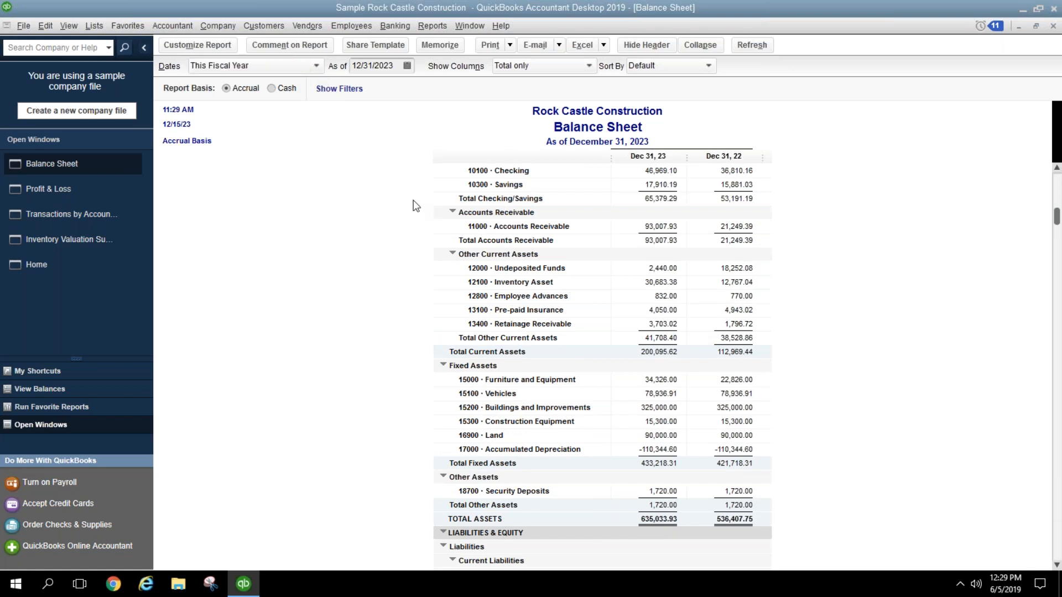
Step: Remove the previous-year column so only the current year shows
{"action": "left_click", "coordinate": [198, 46]}
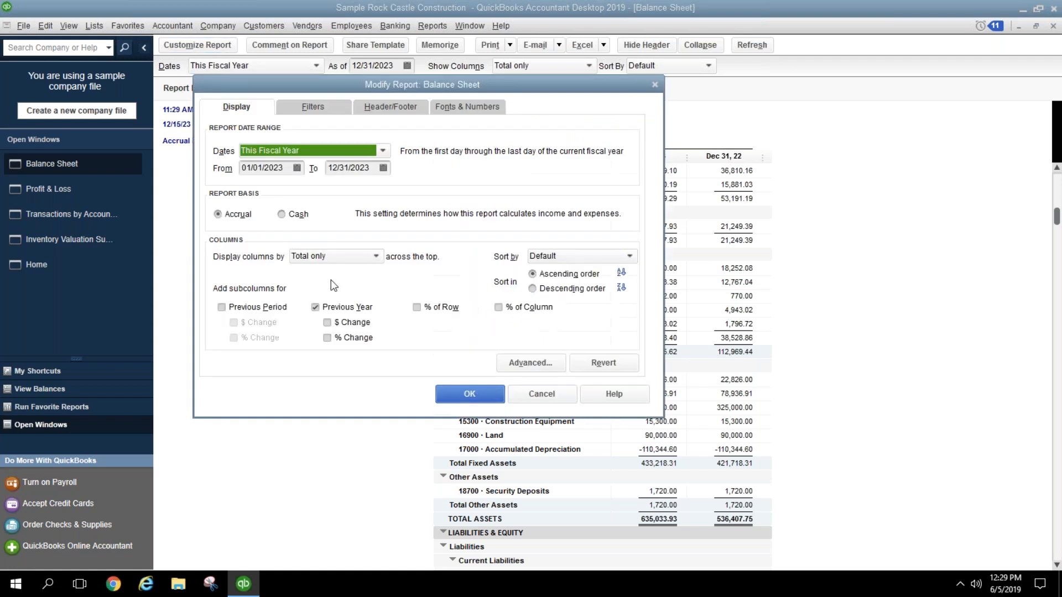
{"action": "left_click", "coordinate": [344, 308]}
{"action": "left_click", "coordinate": [470, 393]}
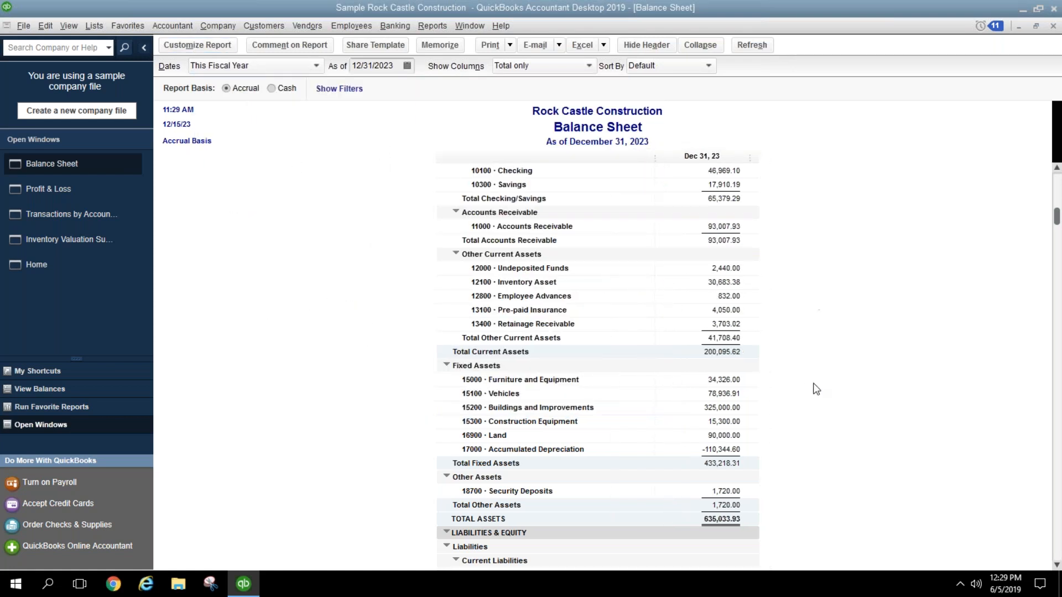
{"action": "scroll", "coordinate": [816, 376], "scroll_direction": "up", "scroll_amount": 3}
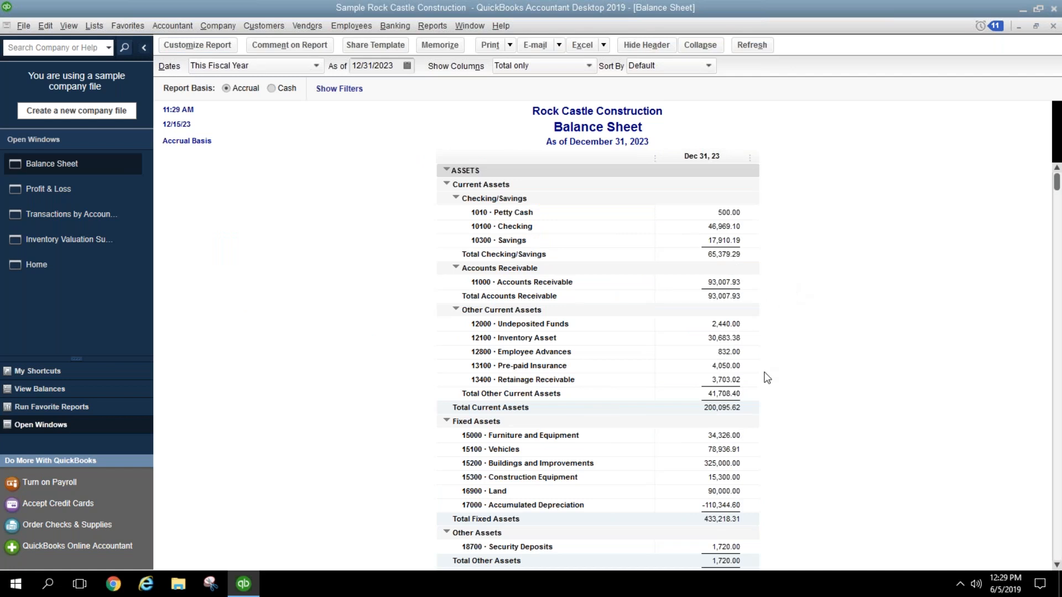
{"action": "left_click", "coordinate": [735, 227]}
{"action": "scroll", "coordinate": [744, 254], "scroll_direction": "down", "scroll_amount": 5}
{"action": "left_click", "coordinate": [719, 297]}
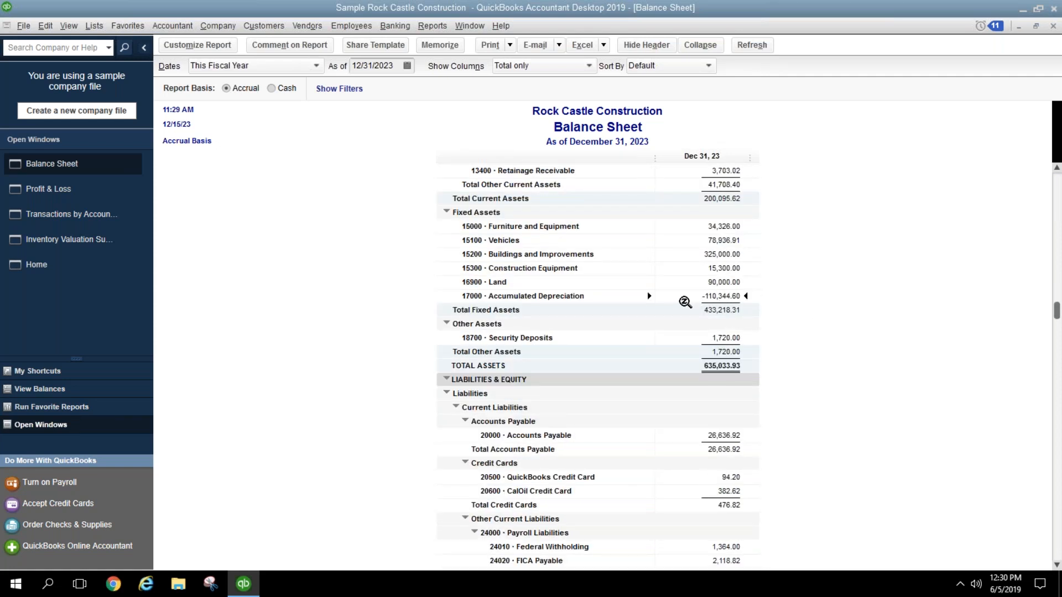
{"action": "scroll", "coordinate": [774, 306], "scroll_direction": "down", "scroll_amount": 5}
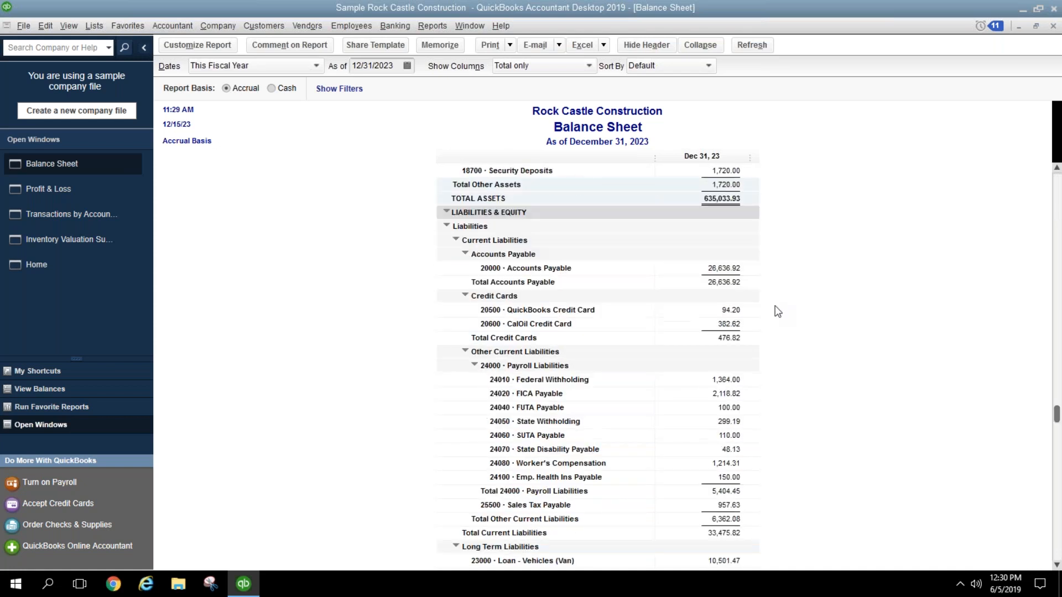
{"action": "left_click", "coordinate": [725, 226]}
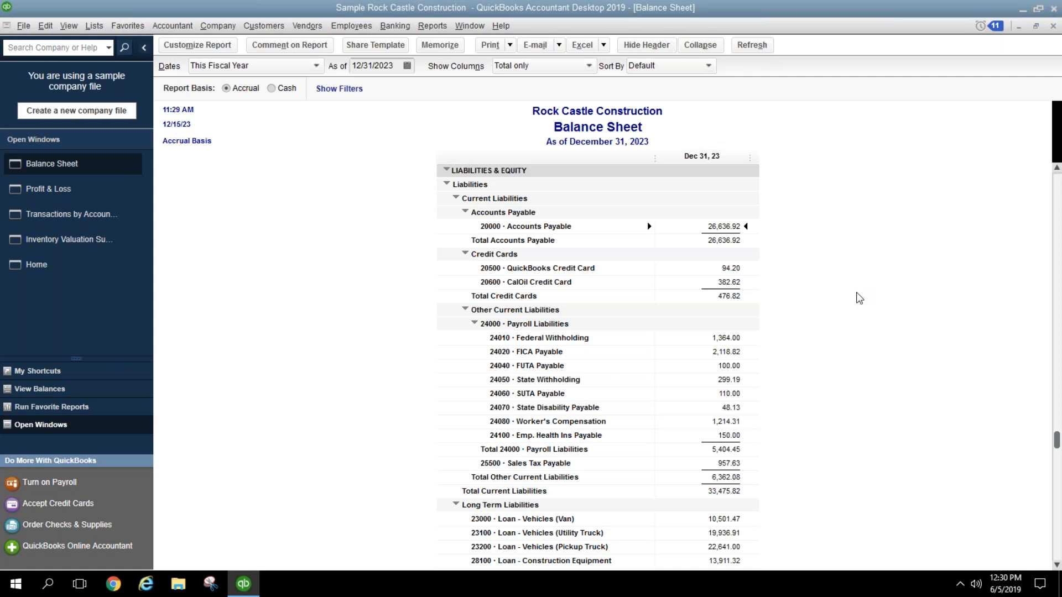
{"action": "scroll", "coordinate": [859, 313], "scroll_direction": "down", "scroll_amount": 3}
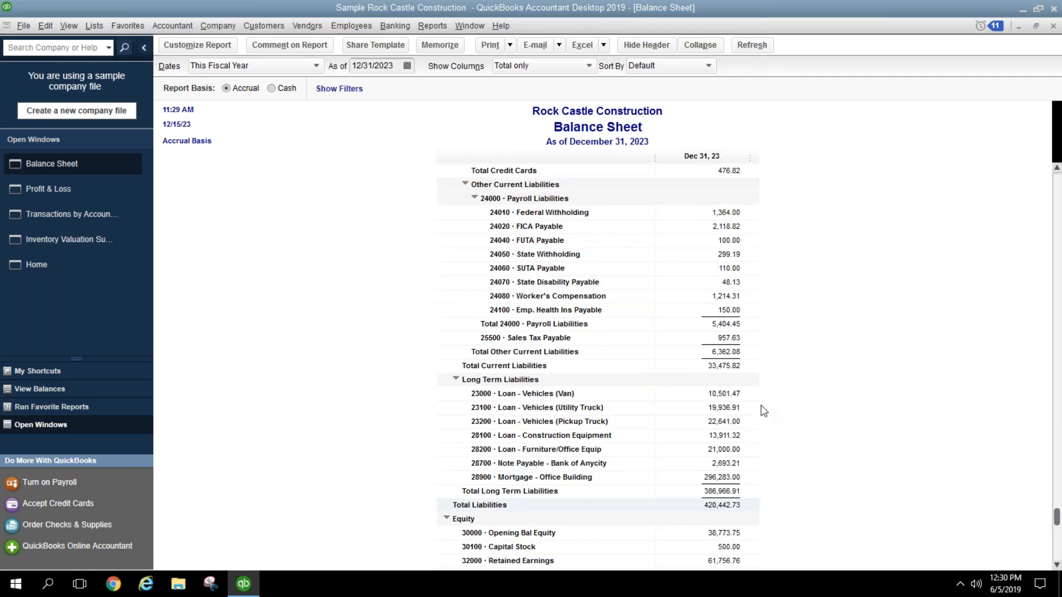
{"action": "left_click", "coordinate": [731, 421]}
{"action": "left_click", "coordinate": [722, 464]}
{"action": "left_click", "coordinate": [393, 28]}
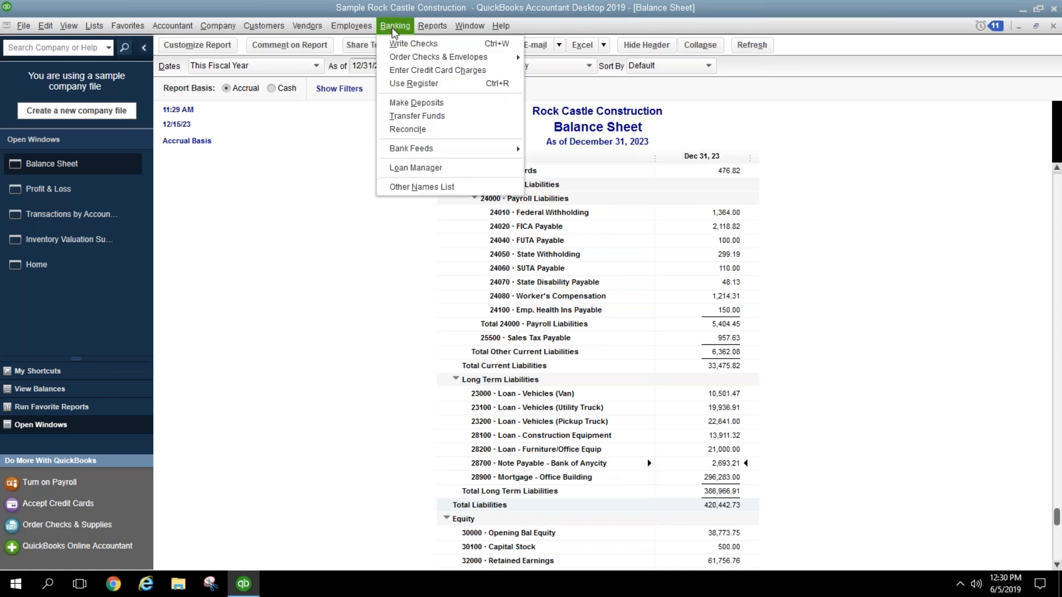
{"action": "left_click", "coordinate": [433, 176]}
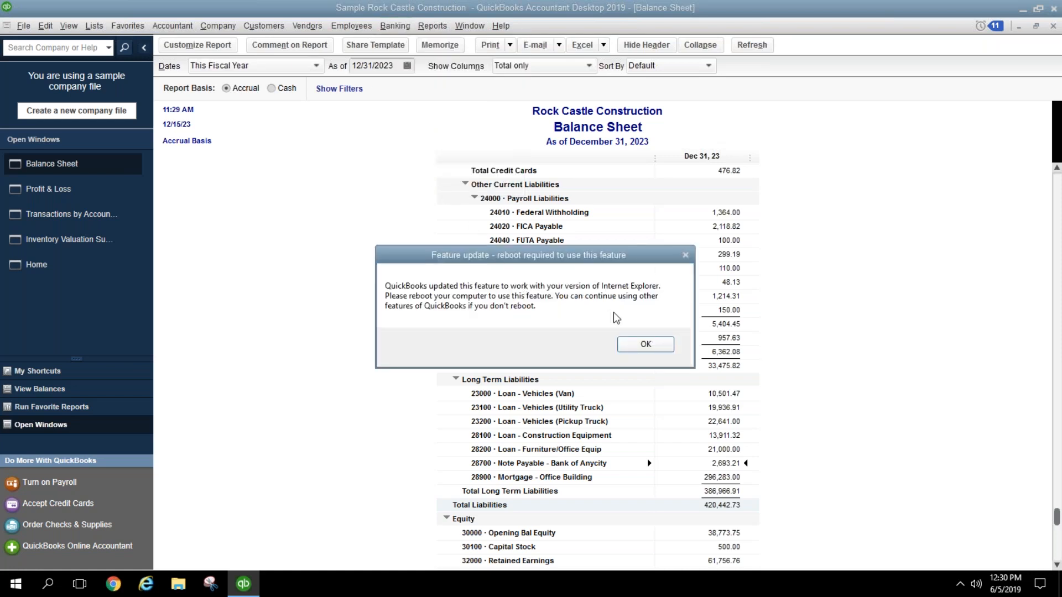
{"action": "left_click", "coordinate": [632, 346]}
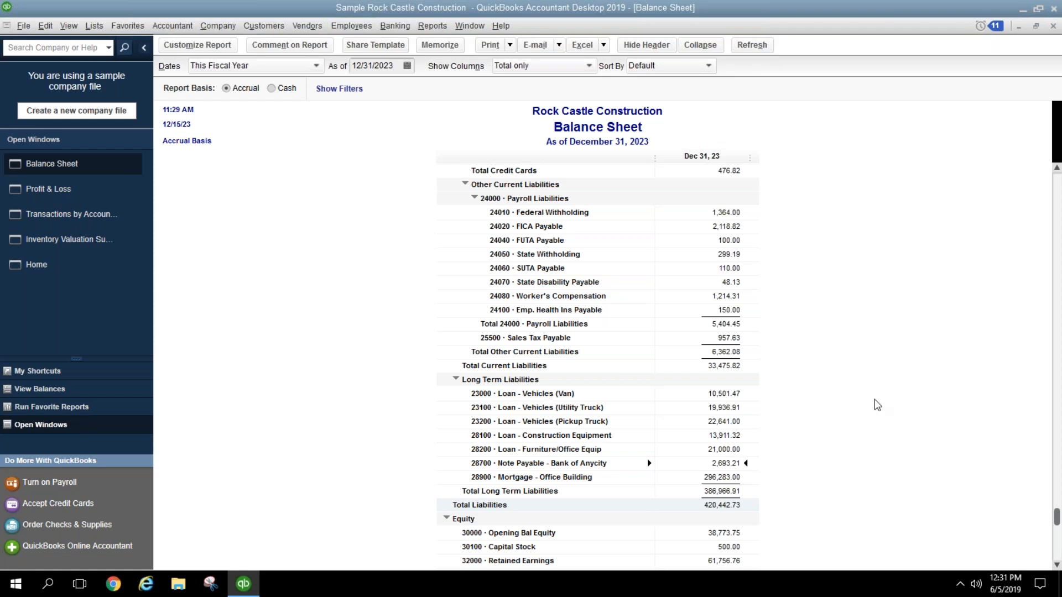
Step: Enter a 12/31/2023 closing date, excluding estimates, sales orders and purchase orders
{"action": "scroll", "coordinate": [868, 399], "scroll_direction": "up", "scroll_amount": 12}
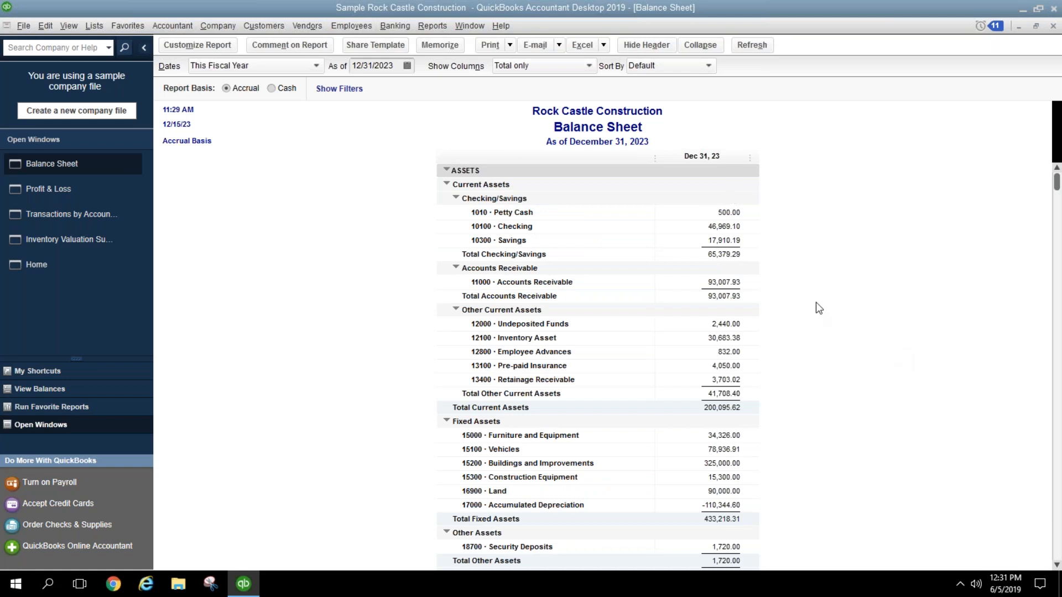
{"action": "scroll", "coordinate": [819, 308], "scroll_direction": "down", "scroll_amount": 8}
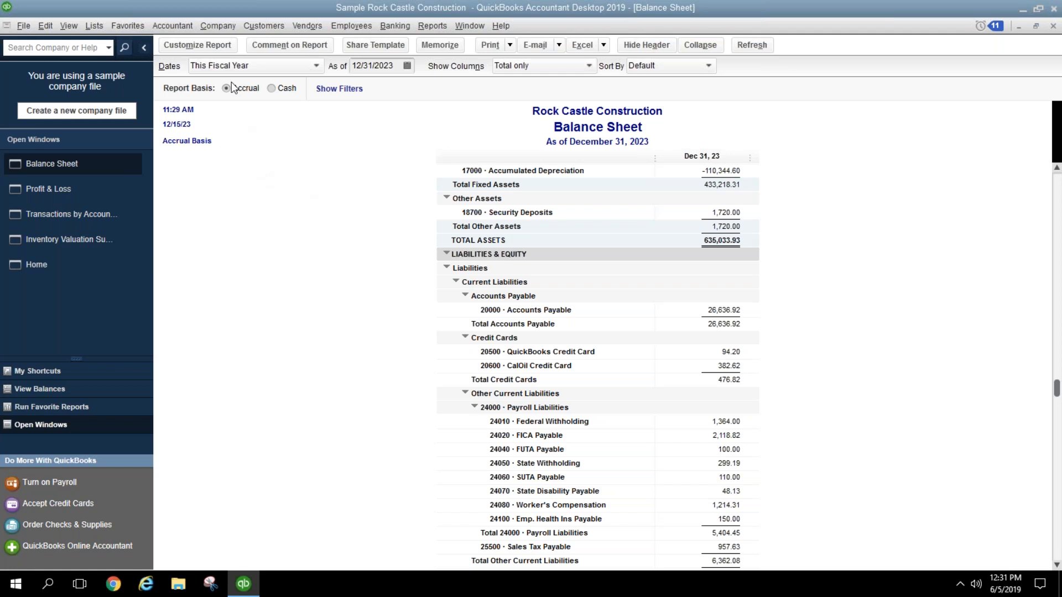
{"action": "left_click", "coordinate": [223, 25]}
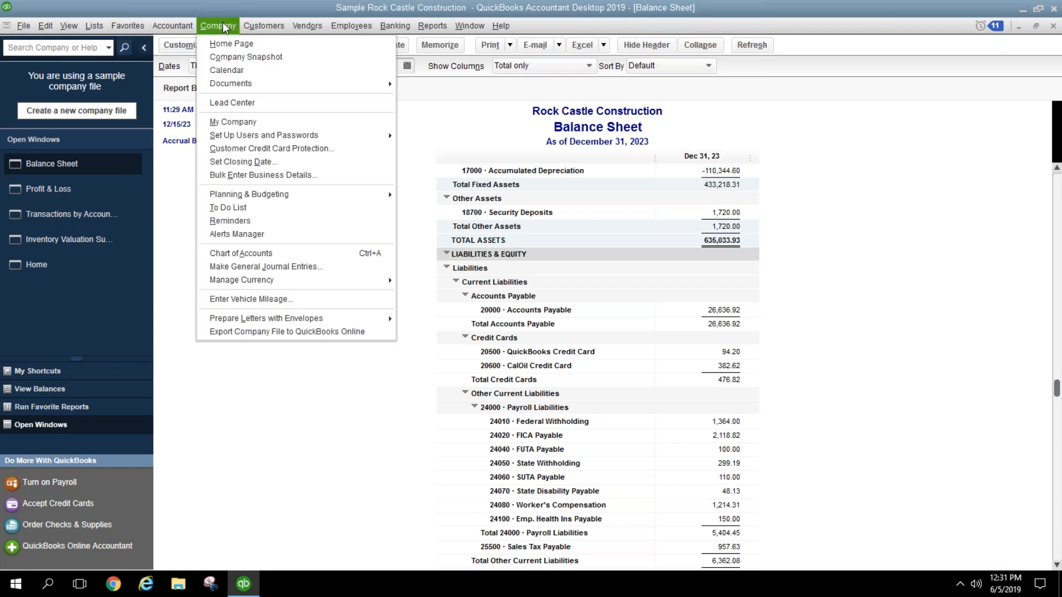
{"action": "left_click", "coordinate": [251, 161]}
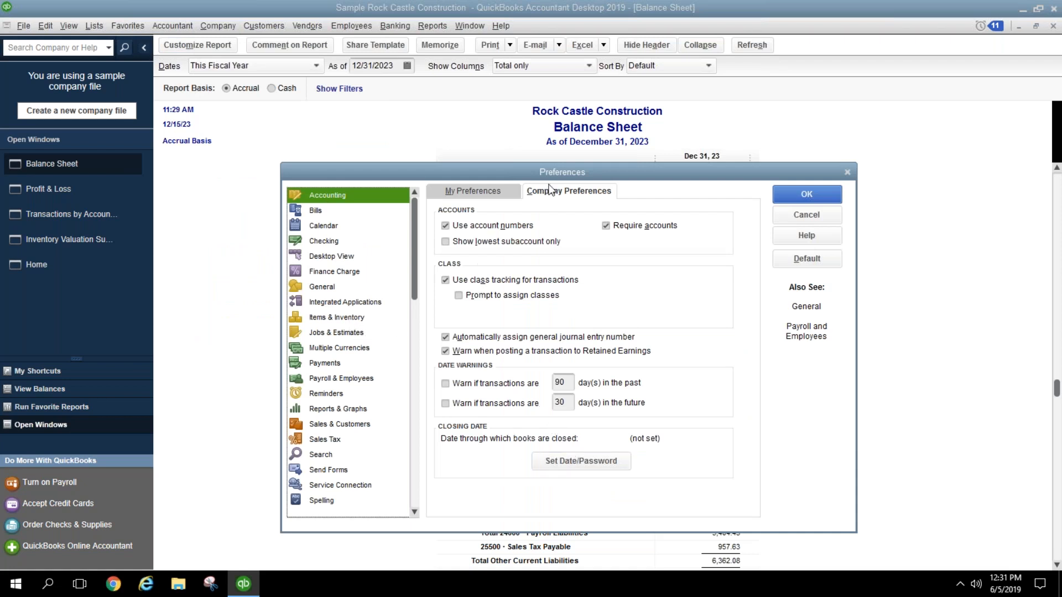
{"action": "left_click", "coordinate": [604, 466]}
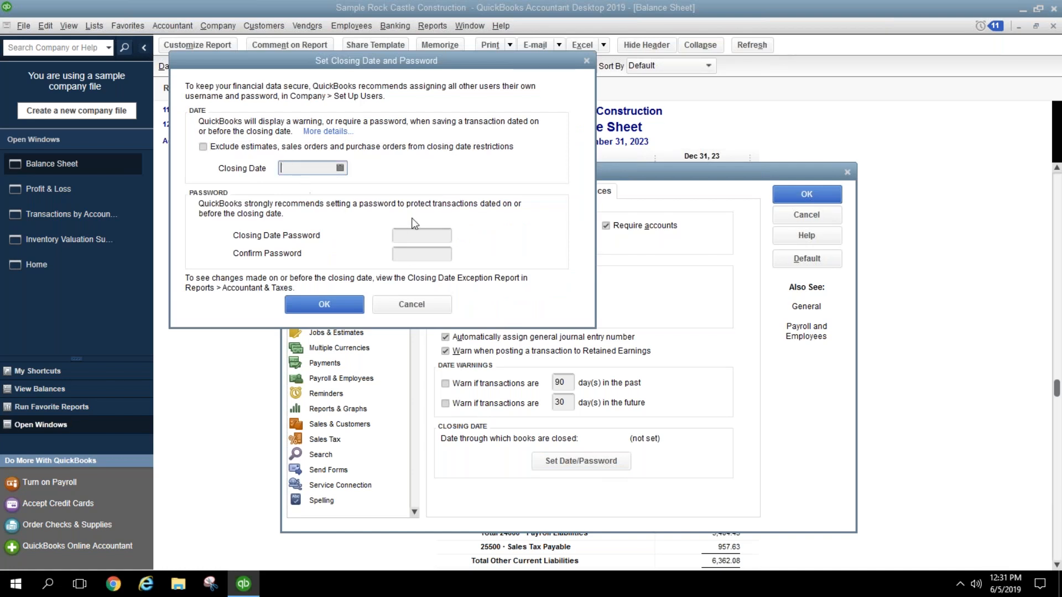
{"action": "type", "text": "12311"}
{"action": "key", "text": "BackSpace"}
{"action": "type", "text": "21"}
{"action": "key", "text": "BackSpace"}
{"action": "type", "text": "3"}
{"action": "left_click", "coordinate": [205, 147]}
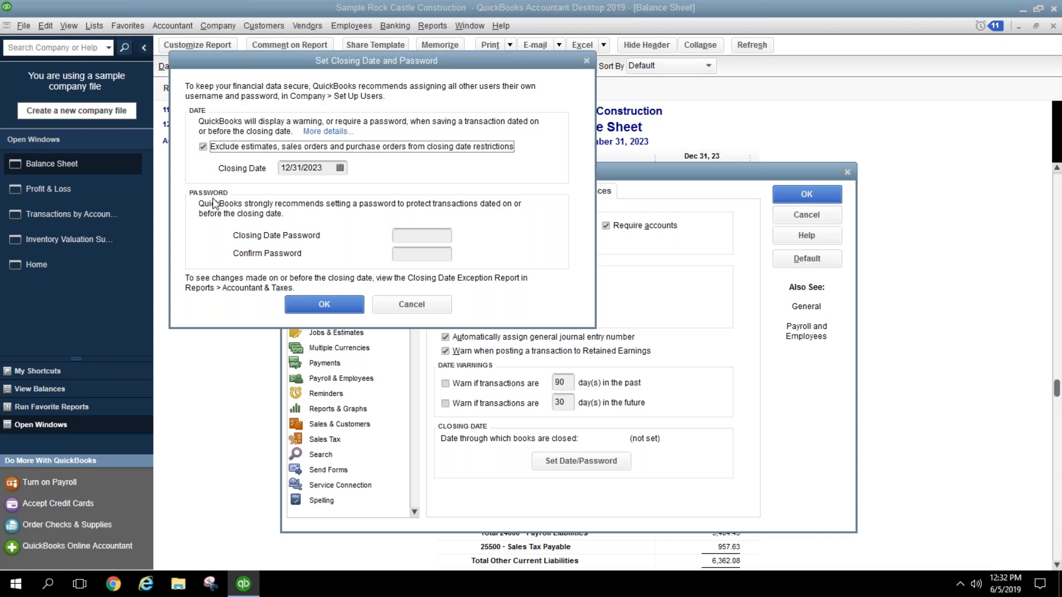
Step: Leave the closing-date password blank and save the preferences with the new closing date
{"action": "left_click", "coordinate": [403, 233]}
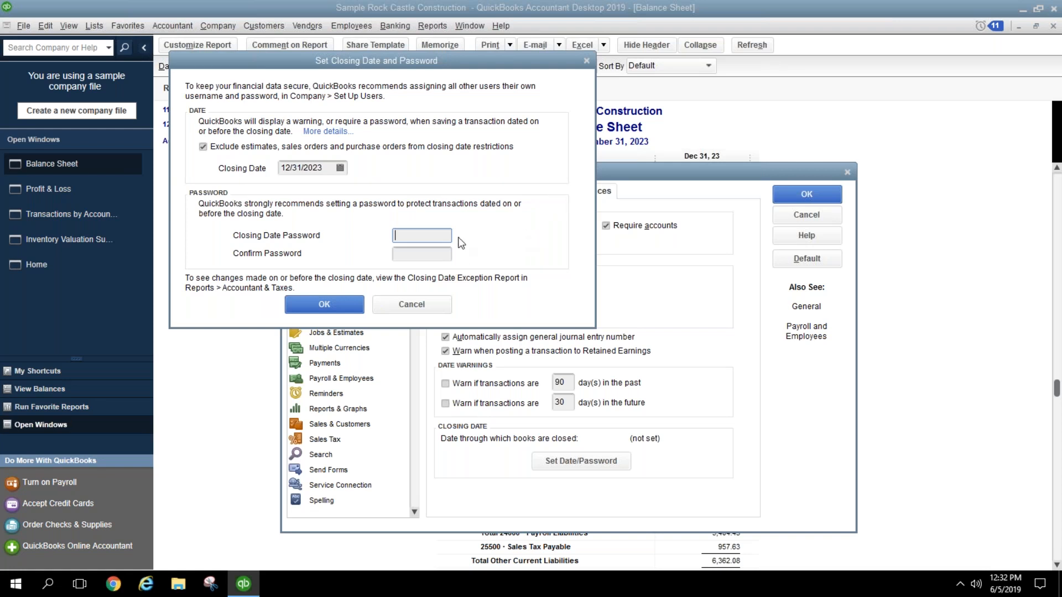
{"action": "left_click", "coordinate": [444, 254]}
{"action": "left_click", "coordinate": [324, 167]}
{"action": "left_click", "coordinate": [308, 304]}
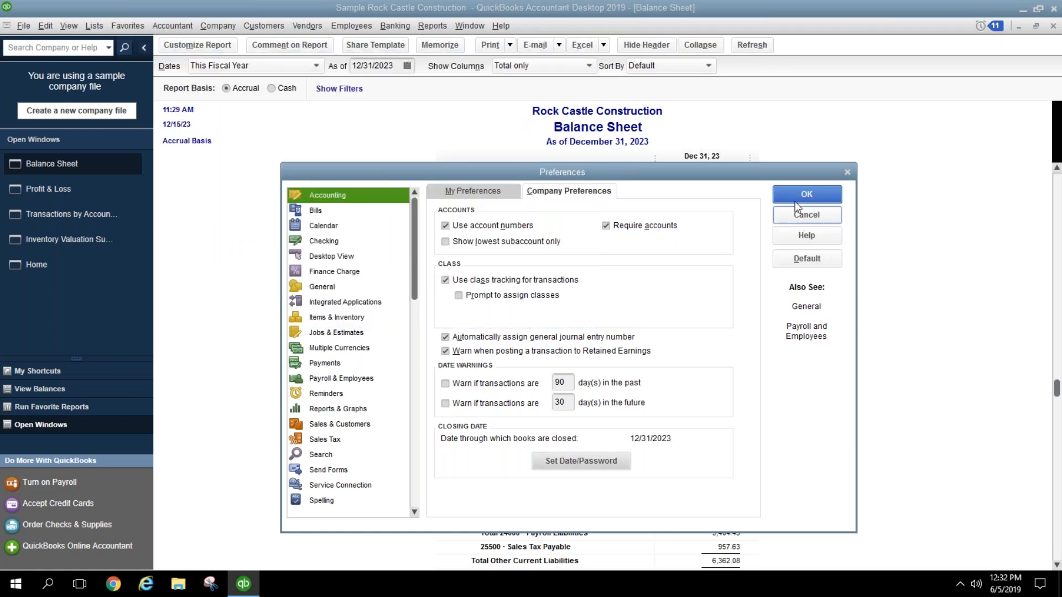
{"action": "left_click", "coordinate": [793, 194]}
Step: Write a 400.00 Automobile expense check to Bayshore CalOil Service
{"action": "left_click", "coordinate": [394, 26]}
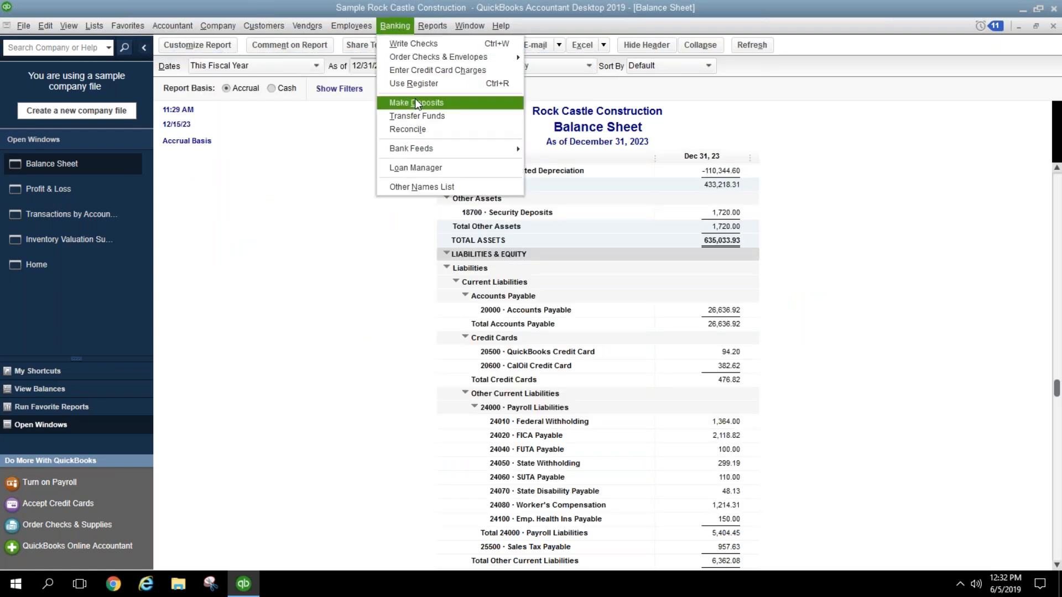
{"action": "left_click", "coordinate": [414, 44]}
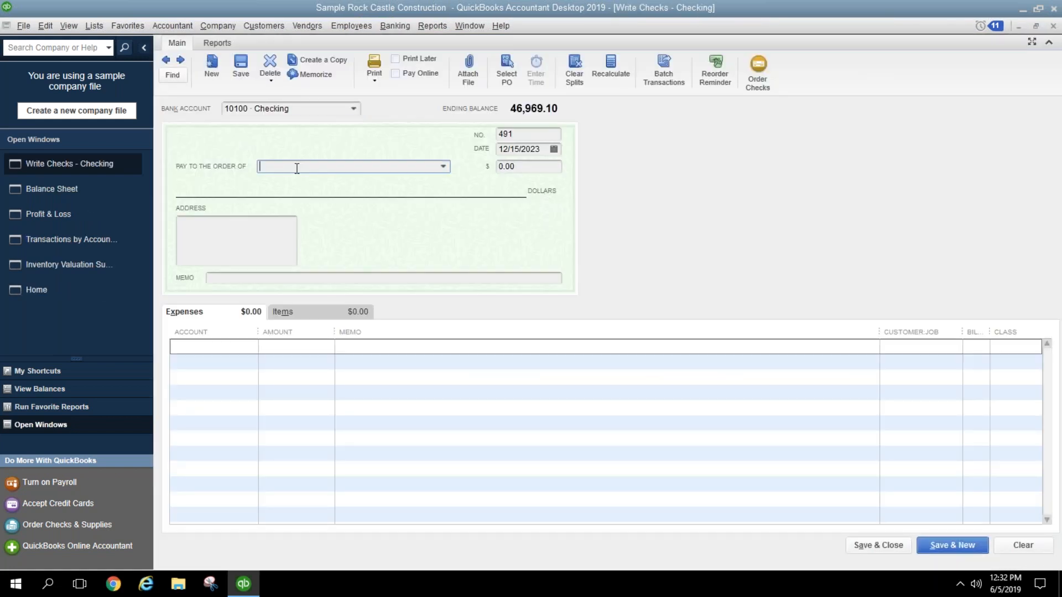
{"action": "left_click", "coordinate": [443, 167]}
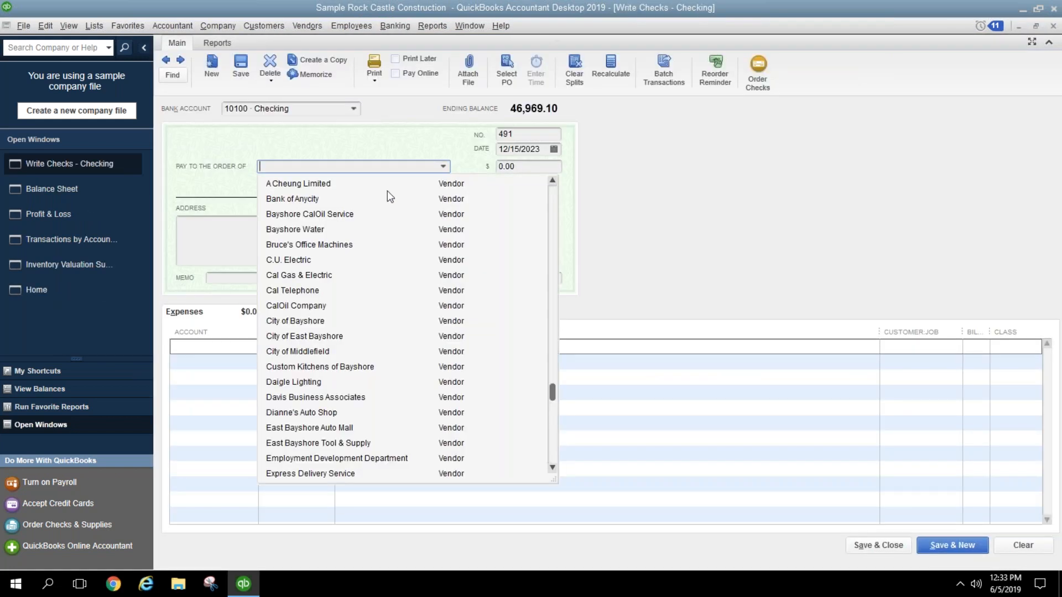
{"action": "left_click", "coordinate": [354, 215]}
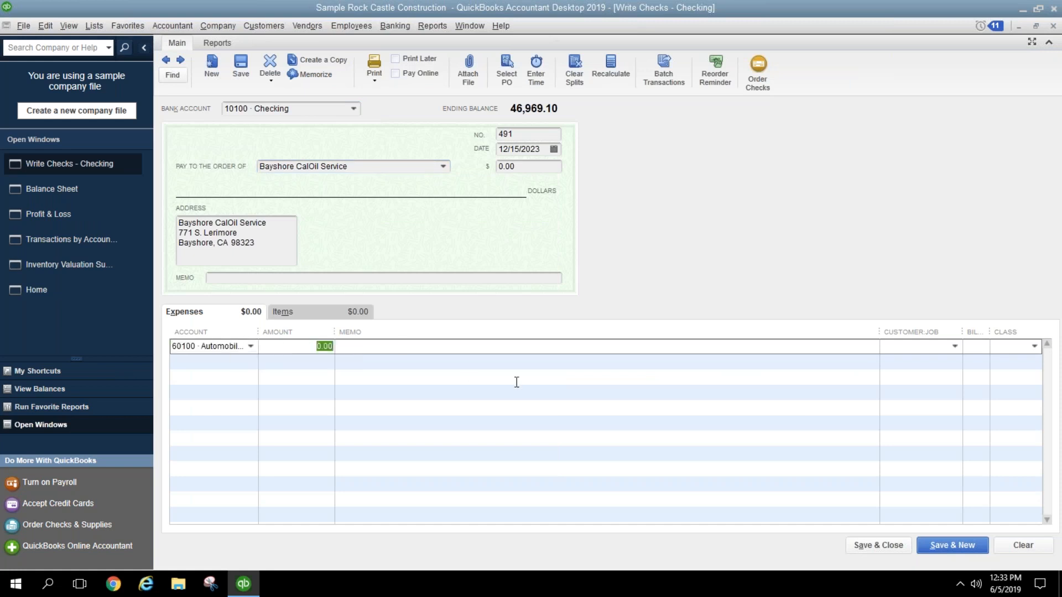
{"action": "type", "text": "400.00"}
{"action": "key", "text": "Tab"}
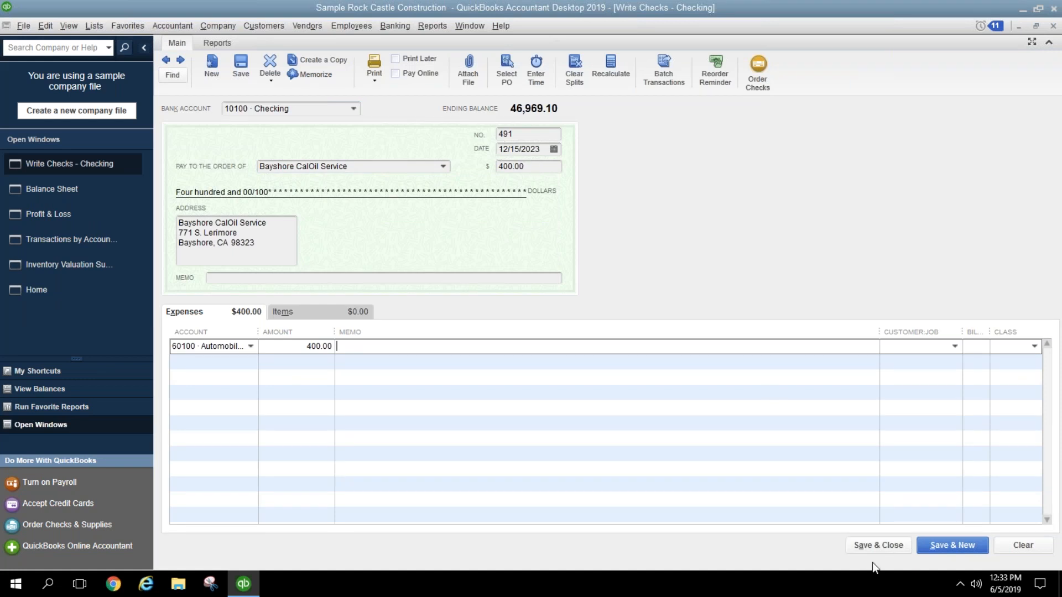
Step: Try saving the check, decline the closed-period warning, and close the check window
{"action": "left_click", "coordinate": [944, 549]}
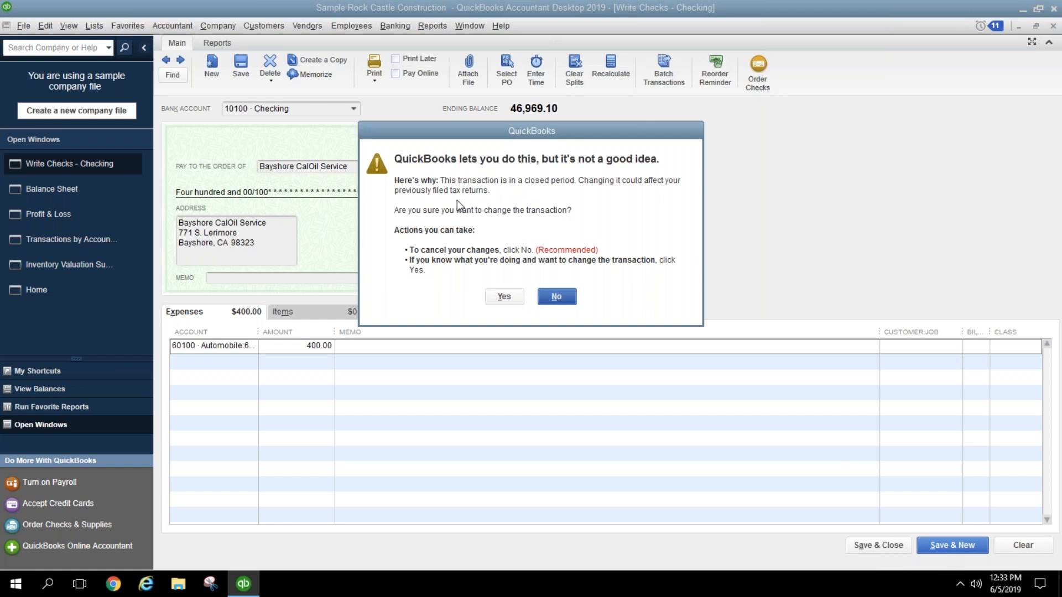
{"action": "left_click", "coordinate": [555, 297]}
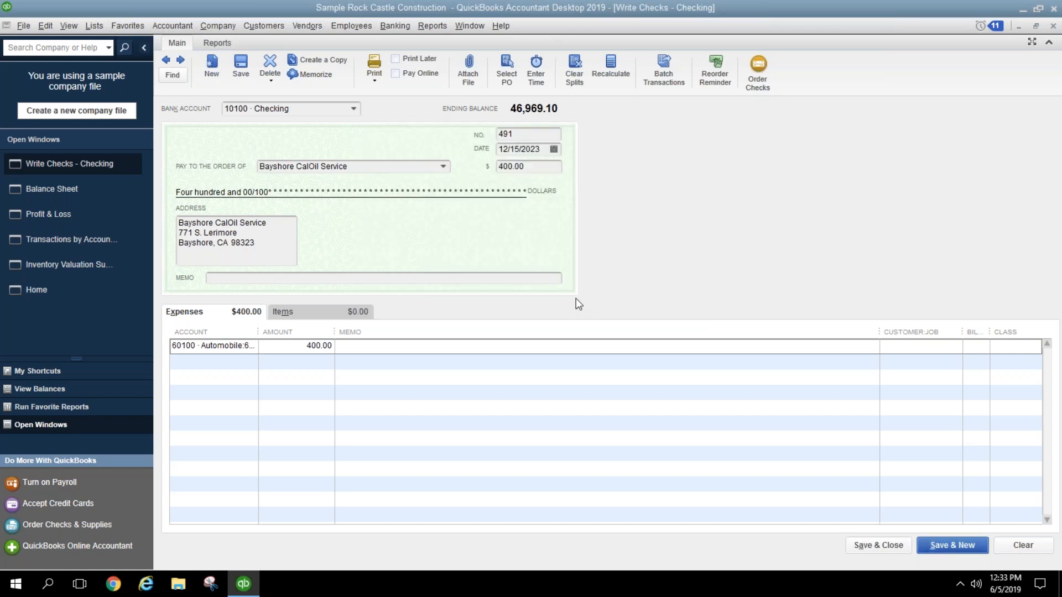
{"action": "left_click", "coordinate": [1053, 25]}
Step: Discard the unrecorded check, then check the closing date preferences and cancel without changes
{"action": "left_click", "coordinate": [530, 185]}
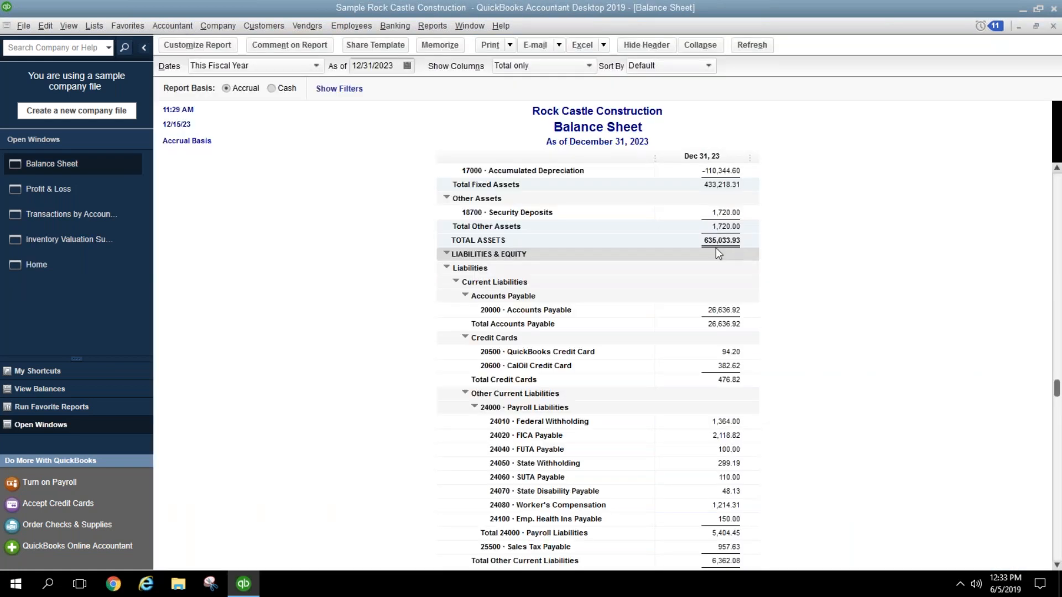
{"action": "scroll", "coordinate": [736, 268], "scroll_direction": "down", "scroll_amount": 1}
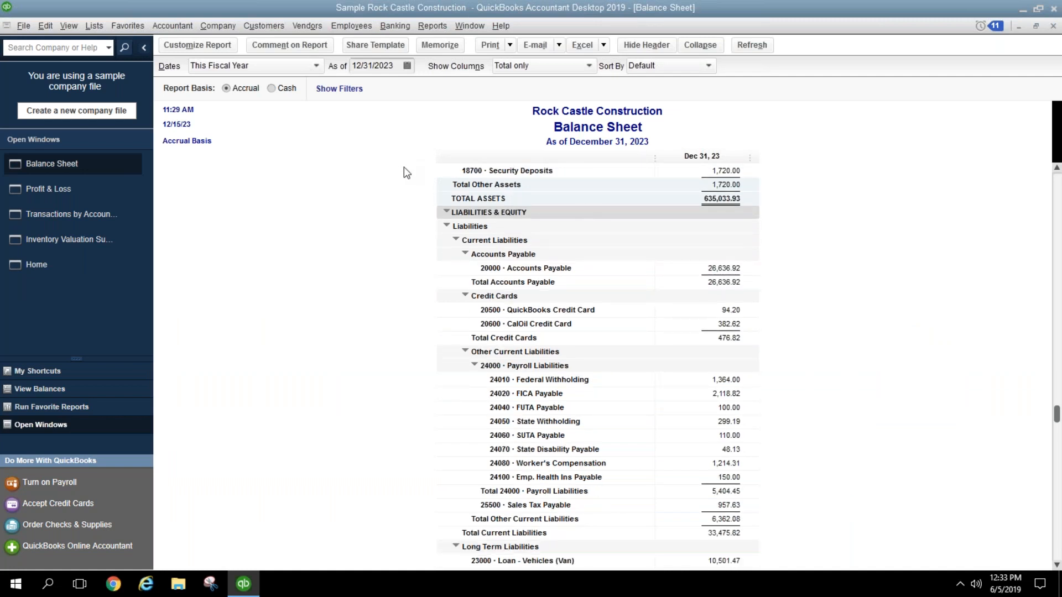
{"action": "scroll", "coordinate": [403, 163], "scroll_direction": "up", "scroll_amount": 5}
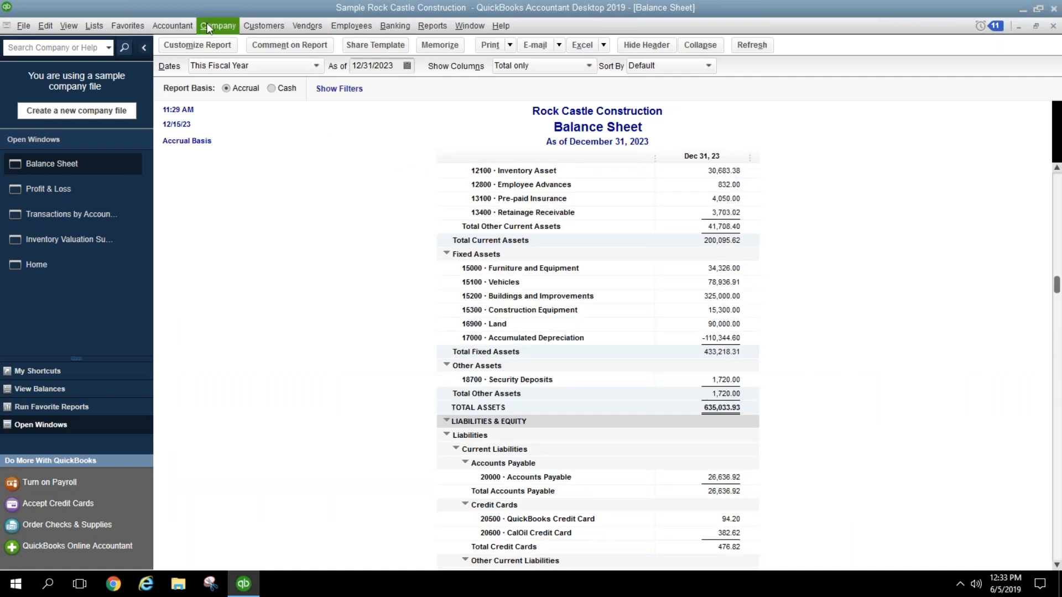
{"action": "left_click", "coordinate": [218, 26]}
{"action": "left_click", "coordinate": [266, 162]}
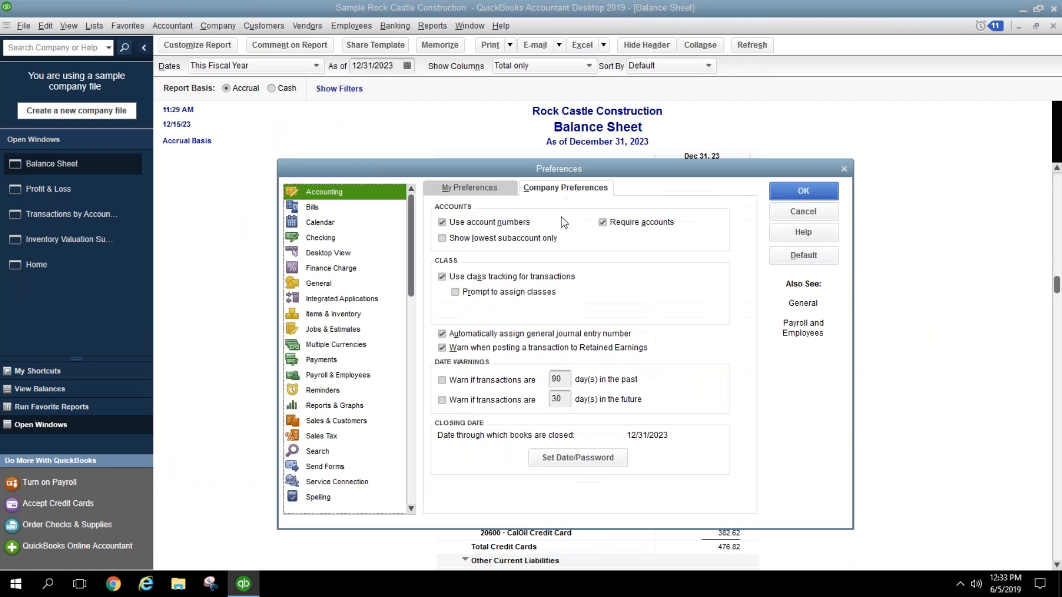
{"action": "left_click", "coordinate": [796, 211]}
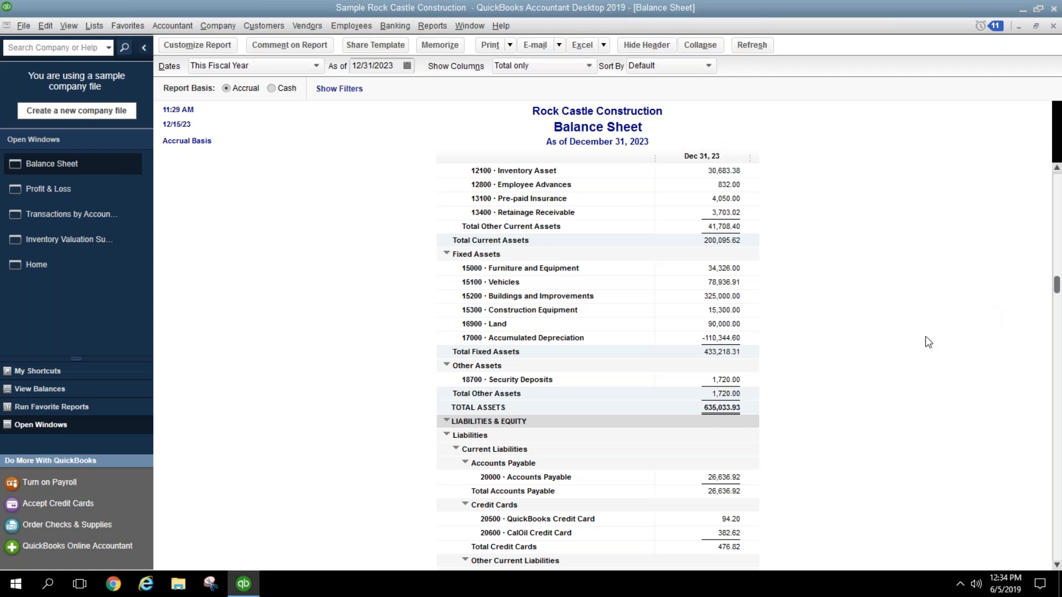
{"action": "scroll", "coordinate": [785, 357], "scroll_direction": "up", "scroll_amount": 4}
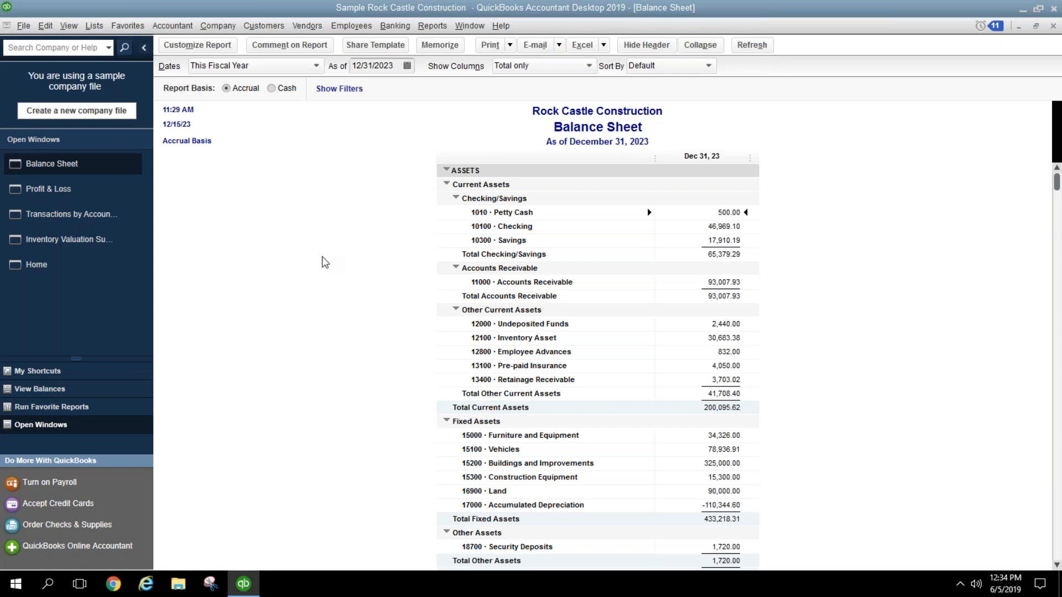
Step: Delete the 12/31/2023 closing date in Set Date/Password and save the preferences
{"action": "left_click", "coordinate": [219, 26]}
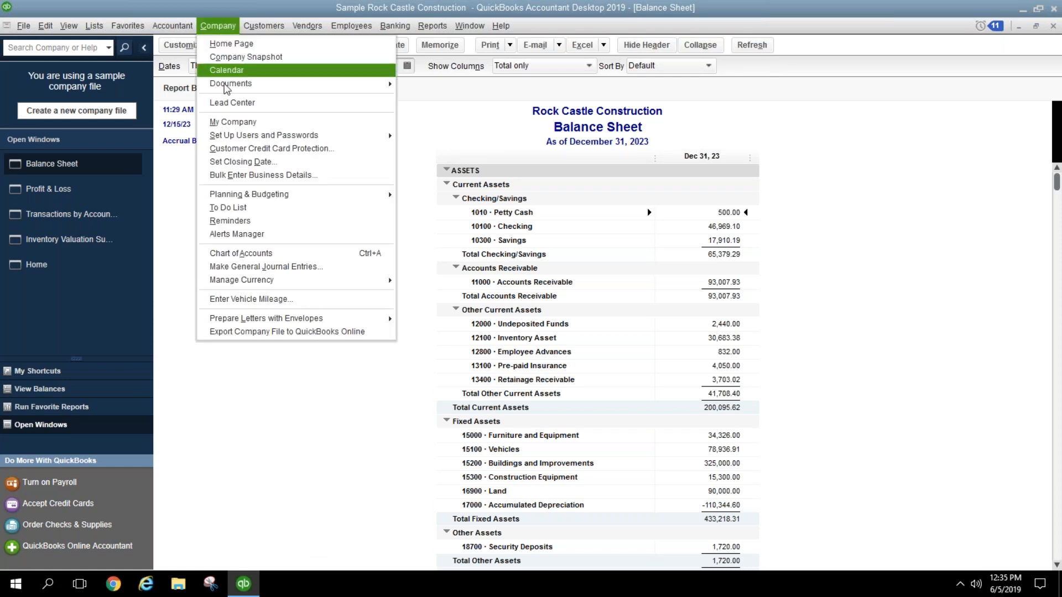
{"action": "left_click", "coordinate": [244, 162]}
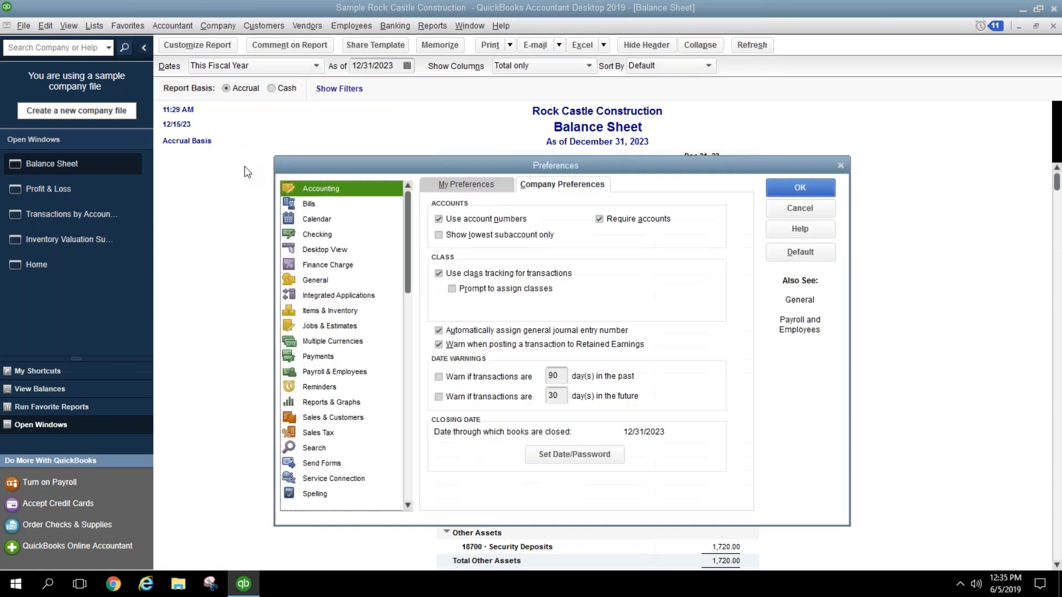
{"action": "left_click", "coordinate": [561, 455]}
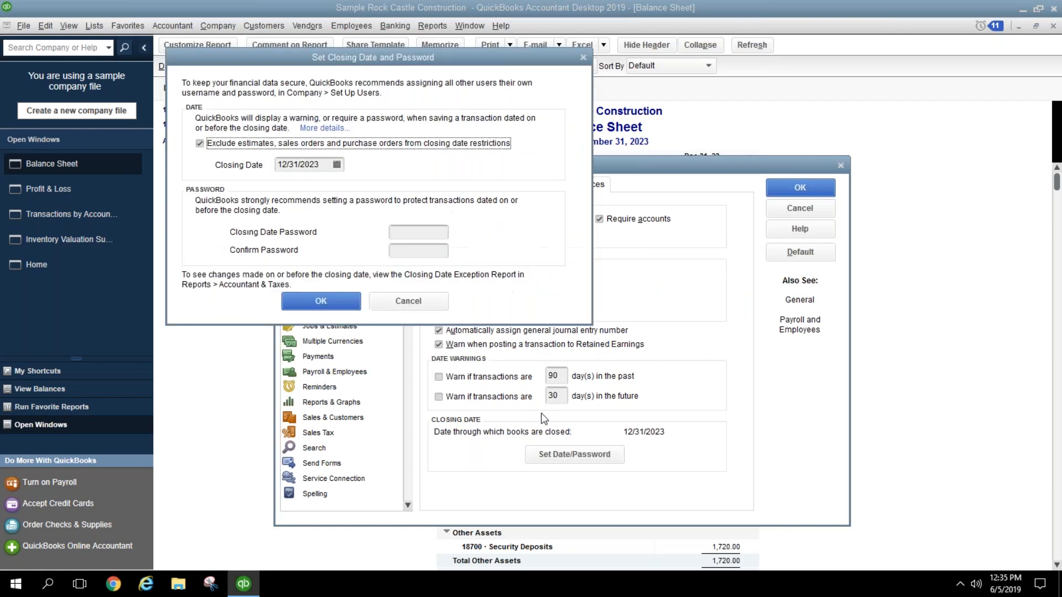
{"action": "left_click", "coordinate": [309, 165]}
{"action": "key", "text": "BackSpace"}
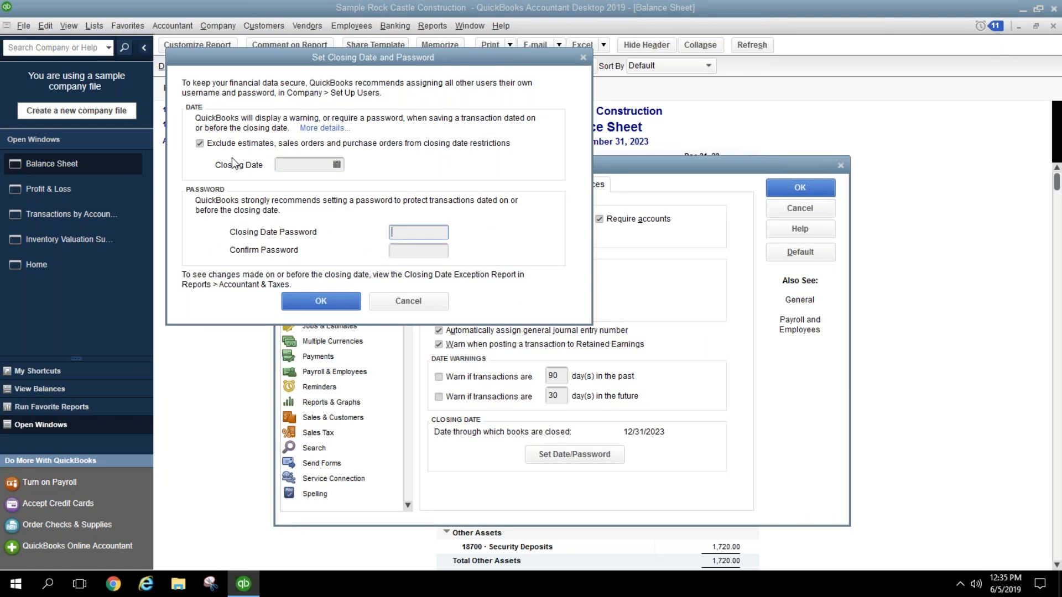
{"action": "left_click", "coordinate": [328, 305]}
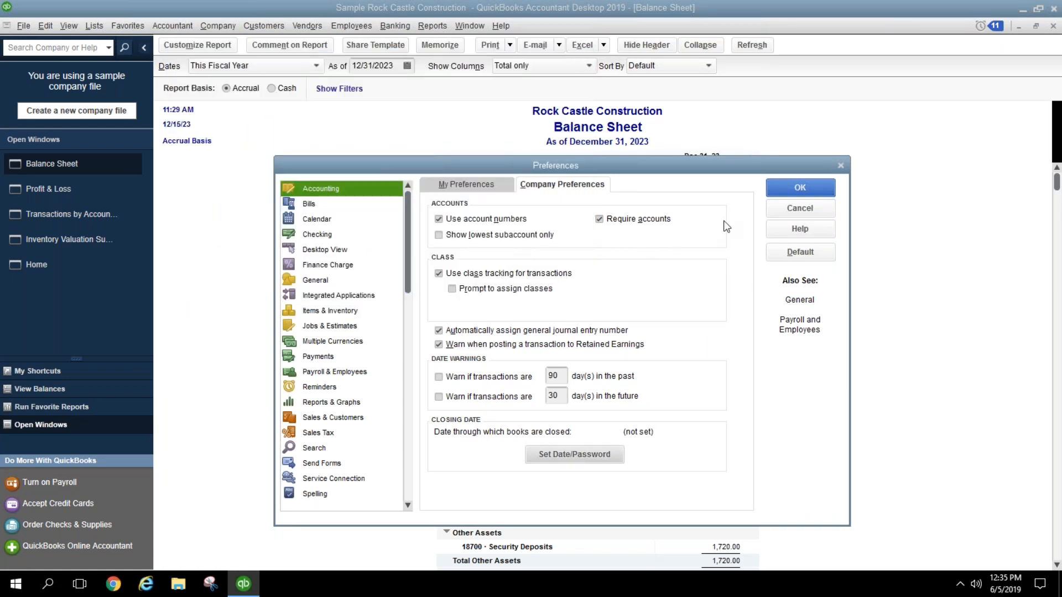
{"action": "left_click", "coordinate": [823, 188]}
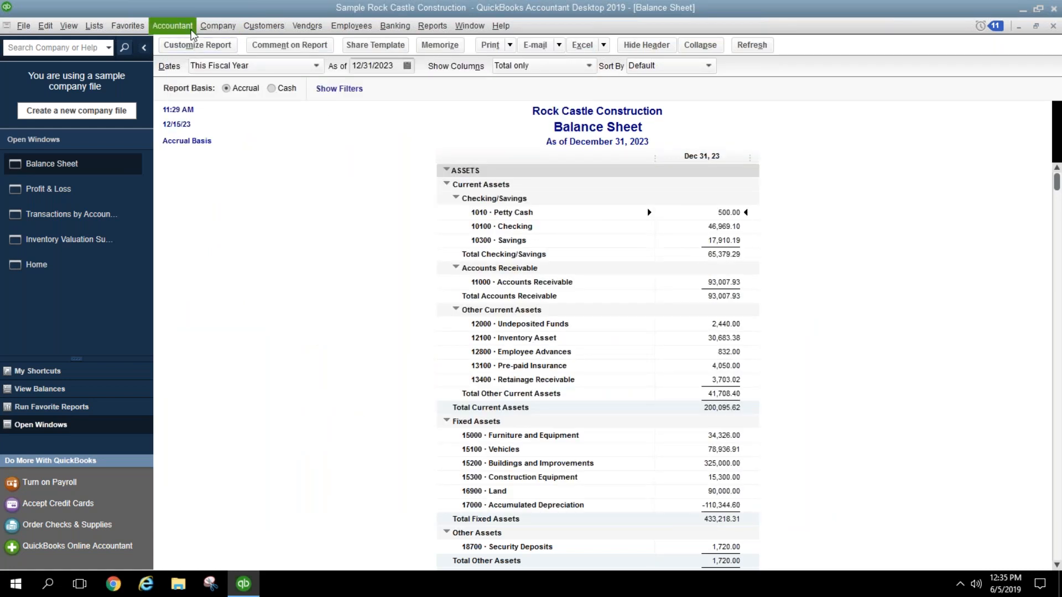
{"action": "left_click", "coordinate": [218, 25]}
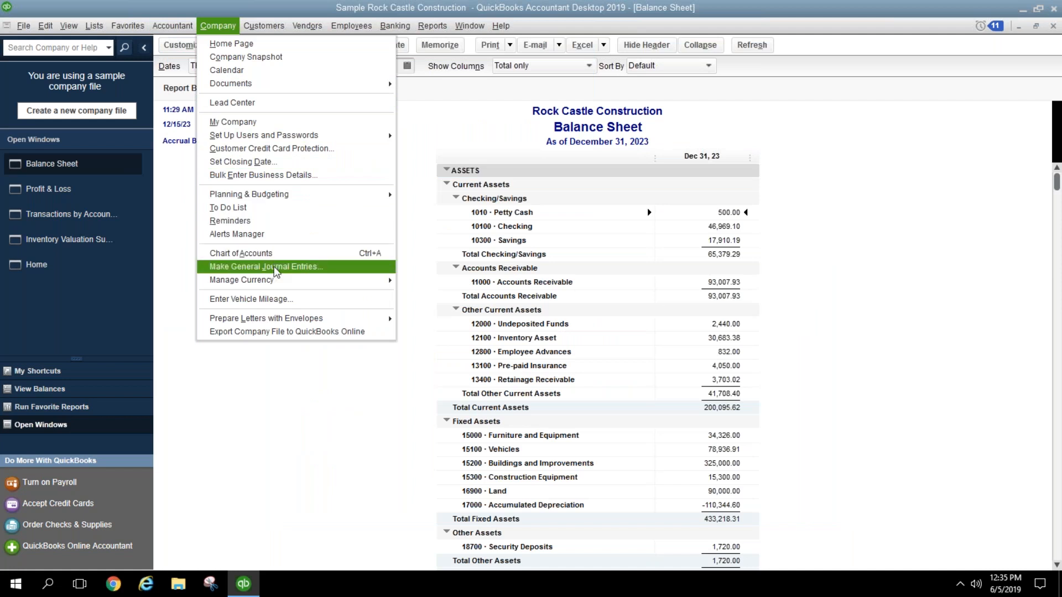
Step: Open a blank general journal entry (FAM2011, 12/15/2023), then bring the Balance Sheet forward
{"action": "left_click", "coordinate": [272, 266]}
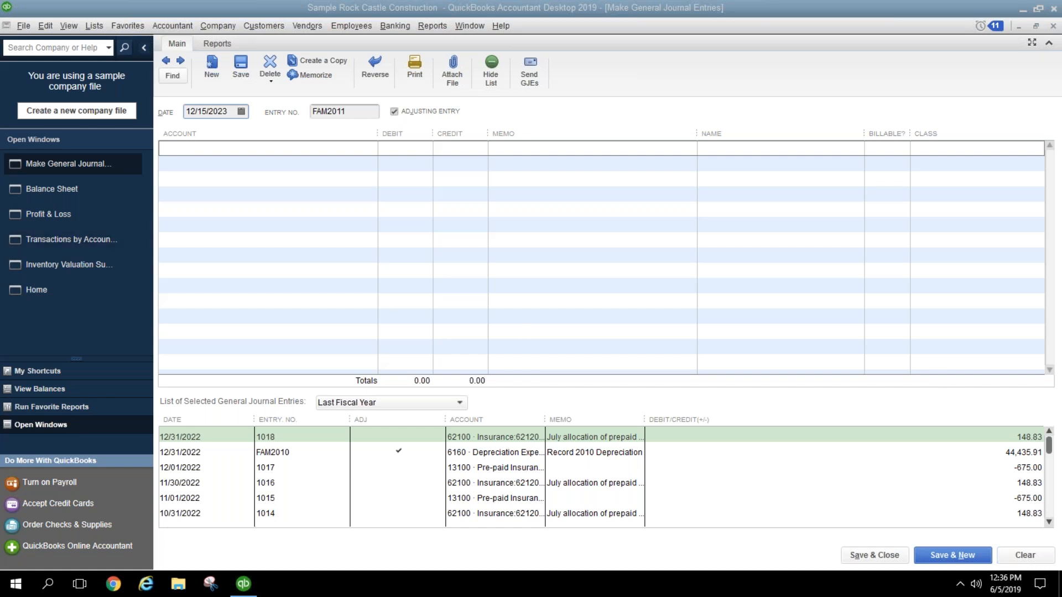
{"action": "left_click", "coordinate": [69, 187]}
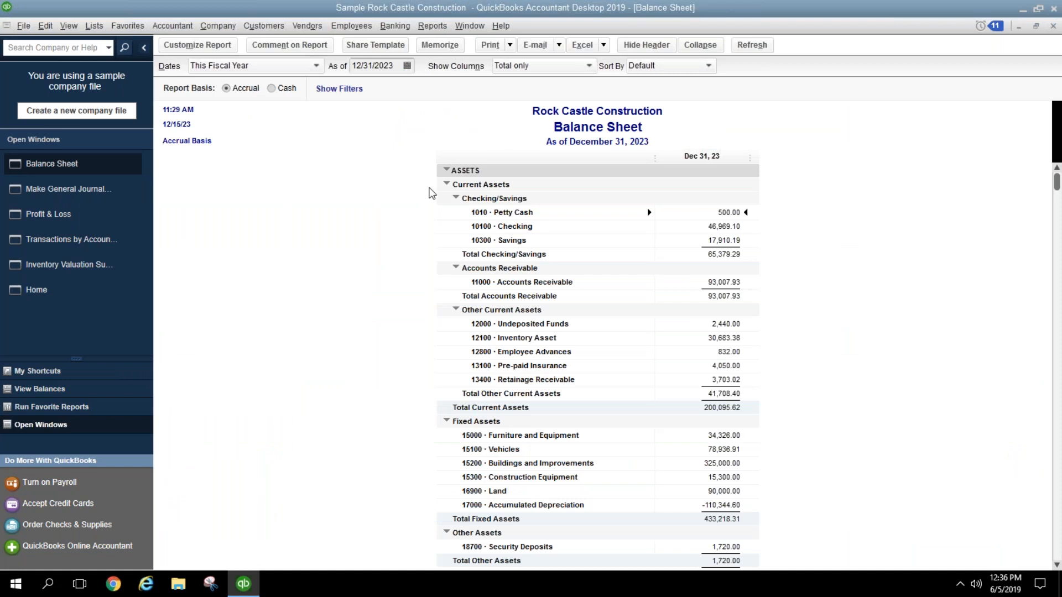
Step: Verify the closing date is still empty, then close the blank general journal entry form
{"action": "left_click", "coordinate": [216, 27]}
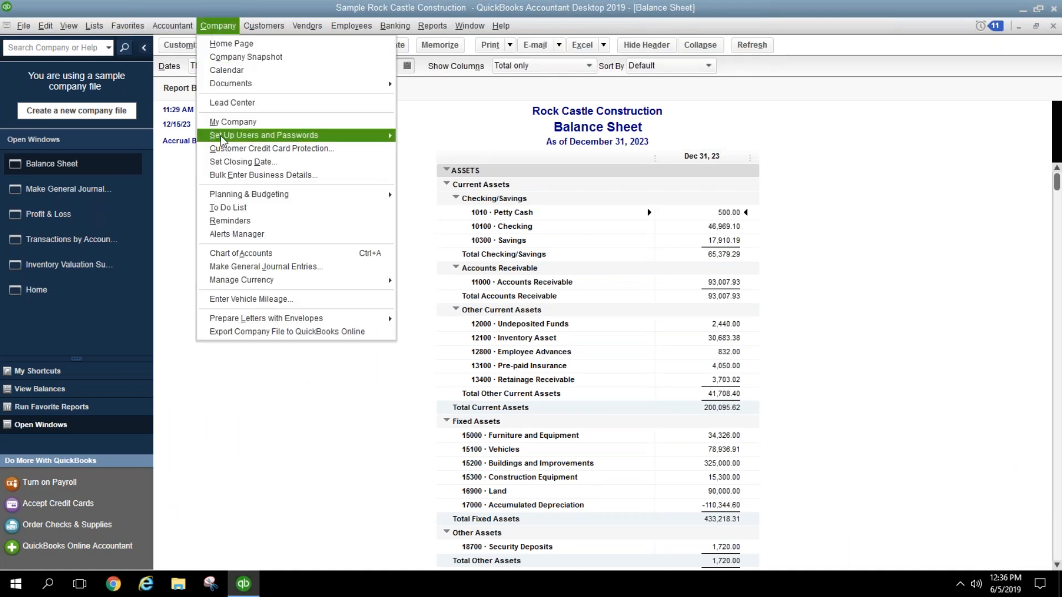
{"action": "left_click", "coordinate": [224, 162]}
{"action": "left_click", "coordinate": [559, 451]}
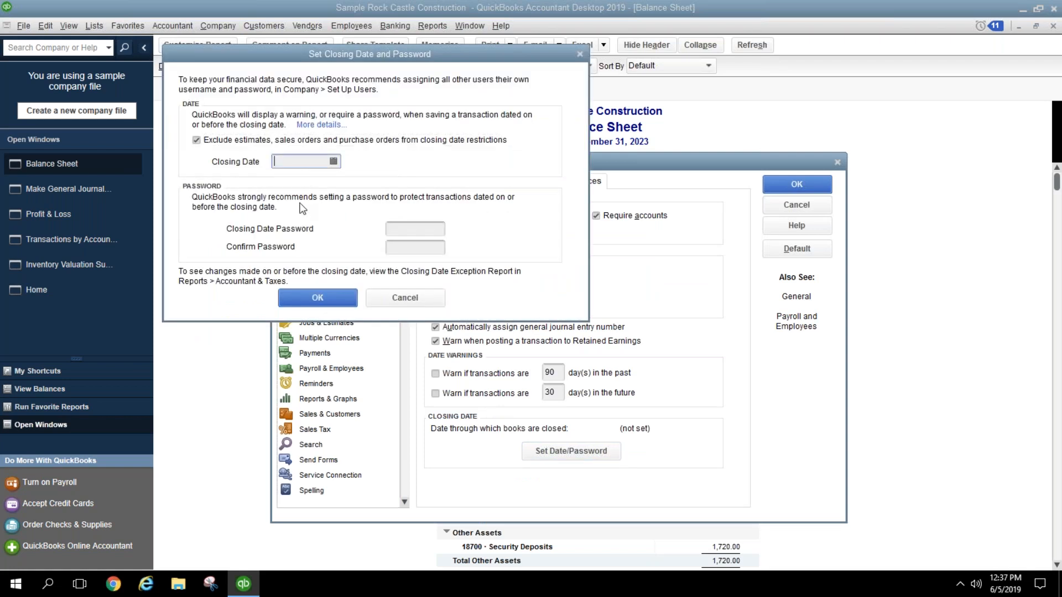
{"action": "left_click", "coordinate": [327, 299]}
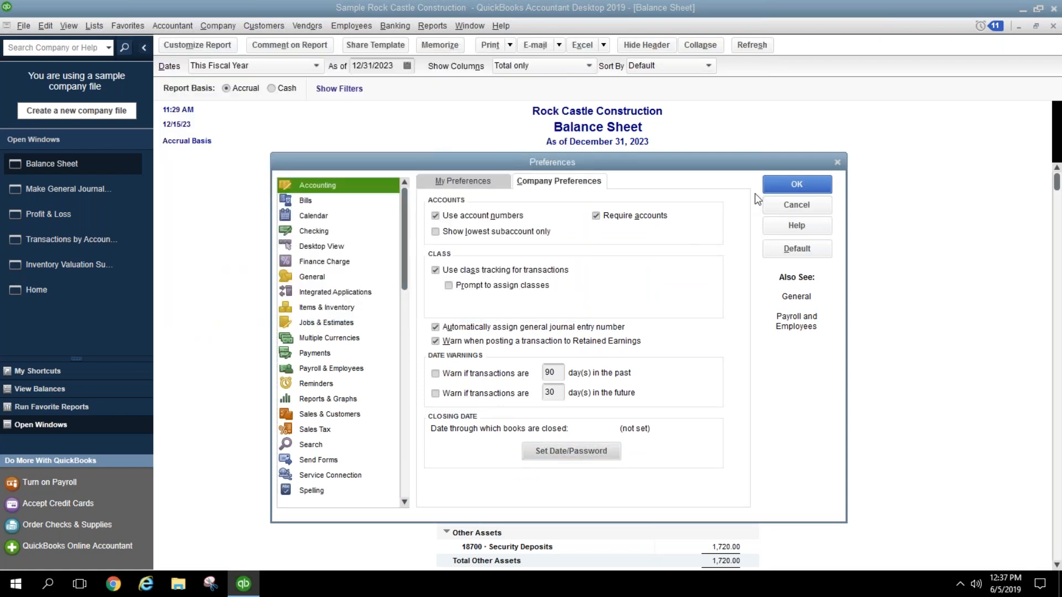
{"action": "left_click", "coordinate": [772, 183]}
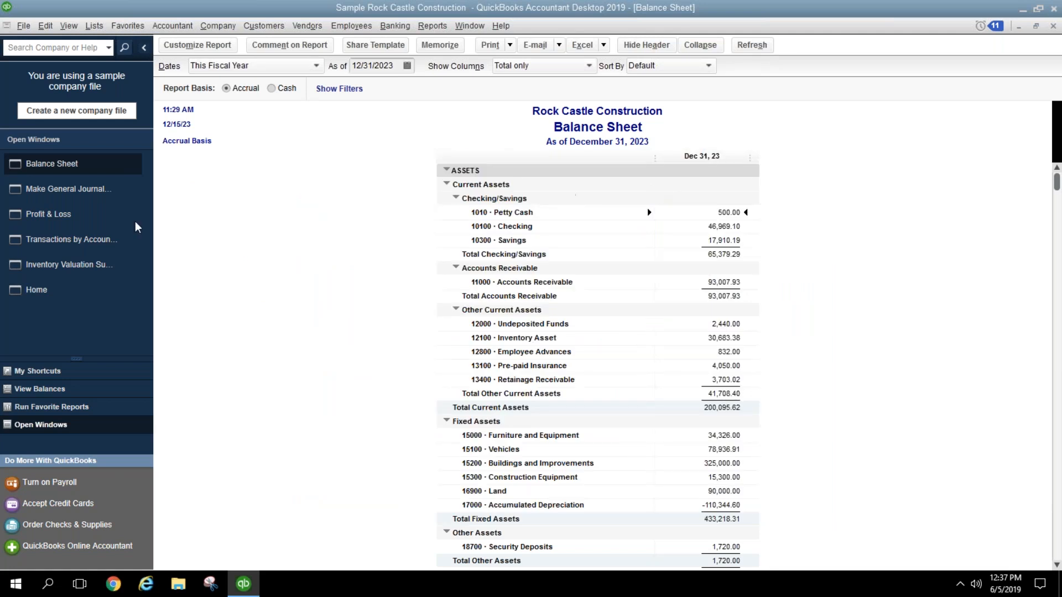
{"action": "left_click", "coordinate": [68, 189]}
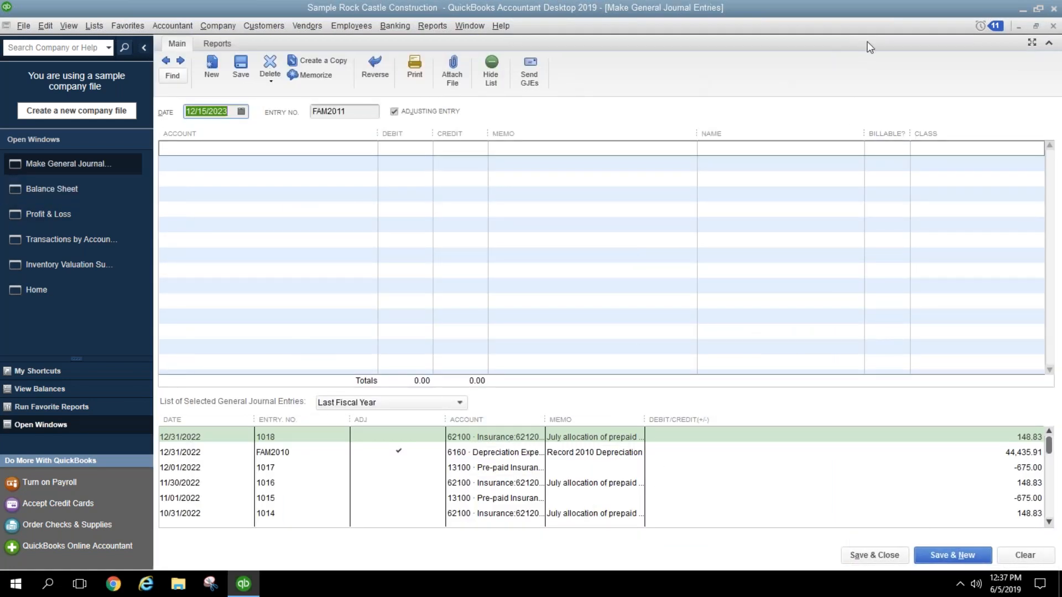
{"action": "left_click", "coordinate": [1054, 26]}
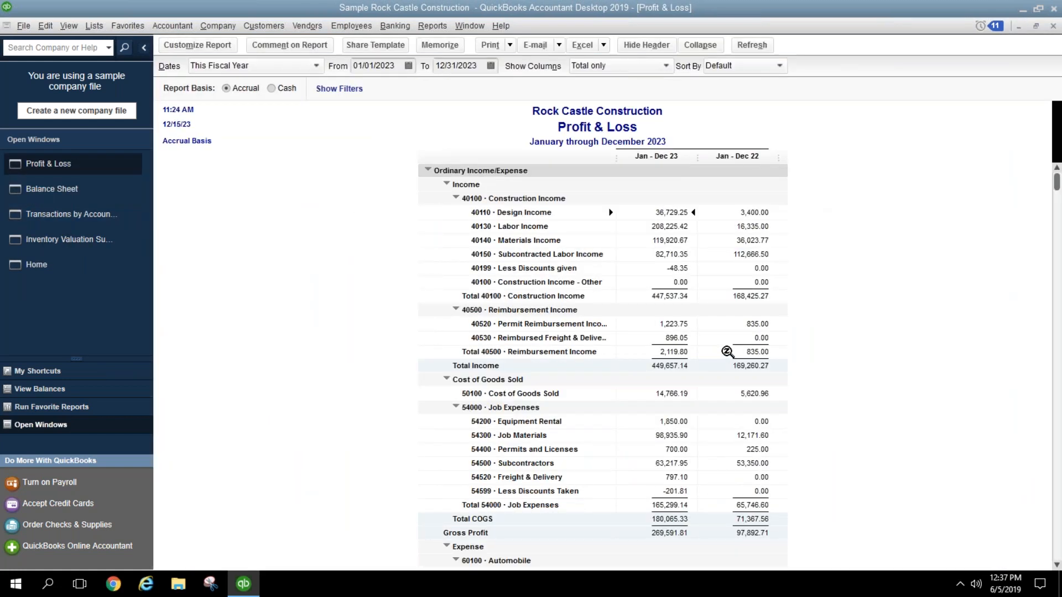
{"action": "scroll", "coordinate": [730, 352], "scroll_direction": "down", "scroll_amount": 15}
{"action": "left_click", "coordinate": [678, 546]}
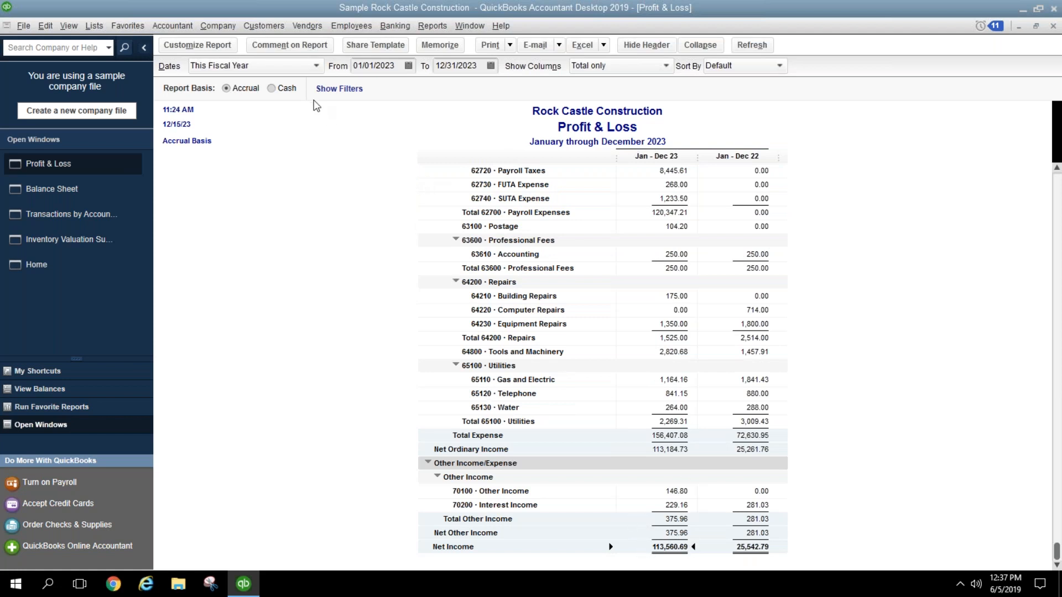
{"action": "left_click", "coordinate": [225, 34]}
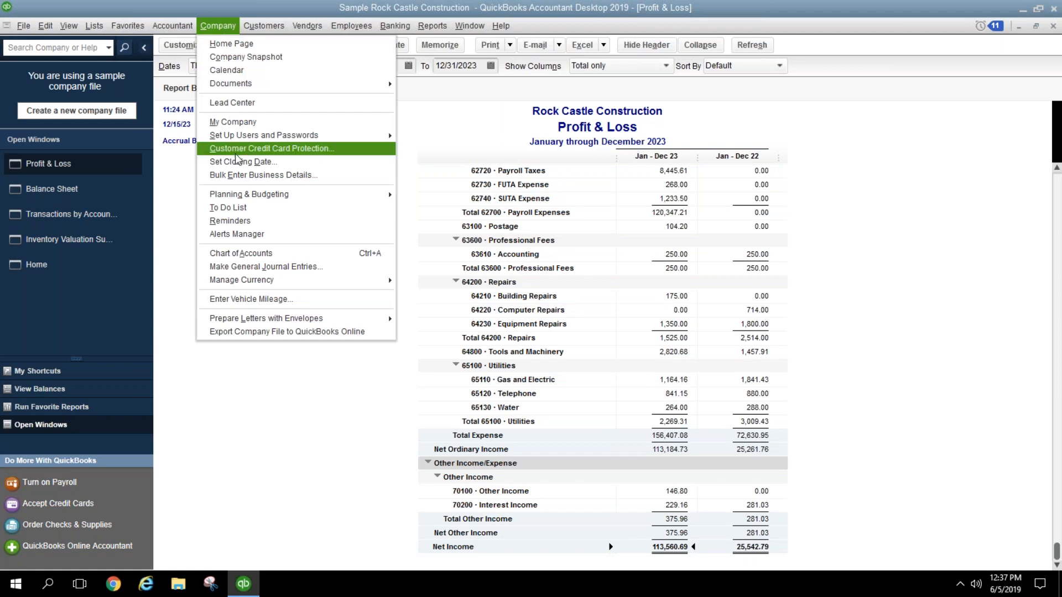
{"action": "left_click", "coordinate": [239, 159]}
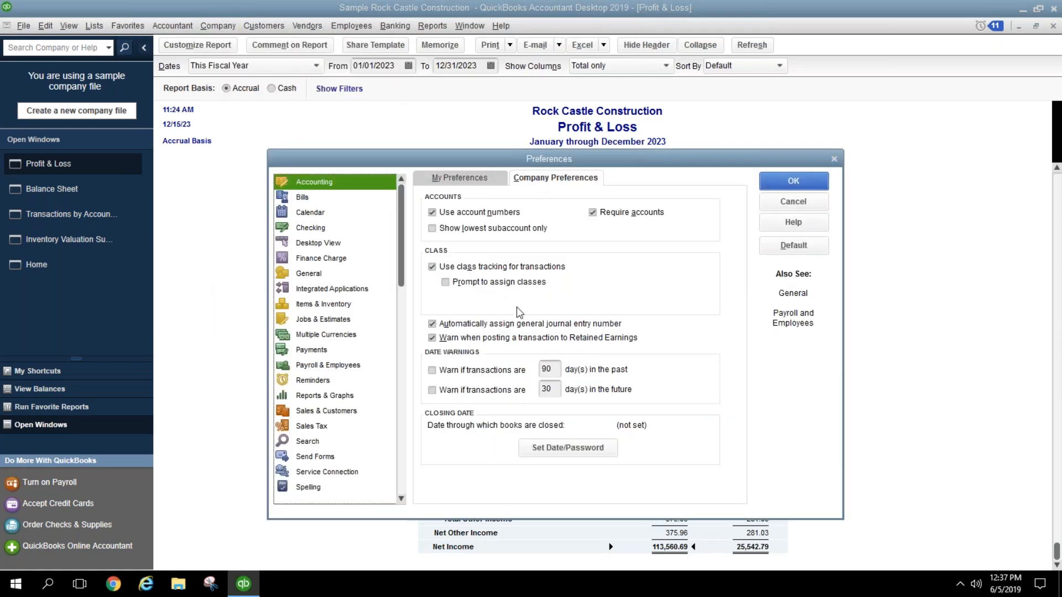
{"action": "left_click", "coordinate": [553, 448]}
{"action": "left_click", "coordinate": [302, 158]}
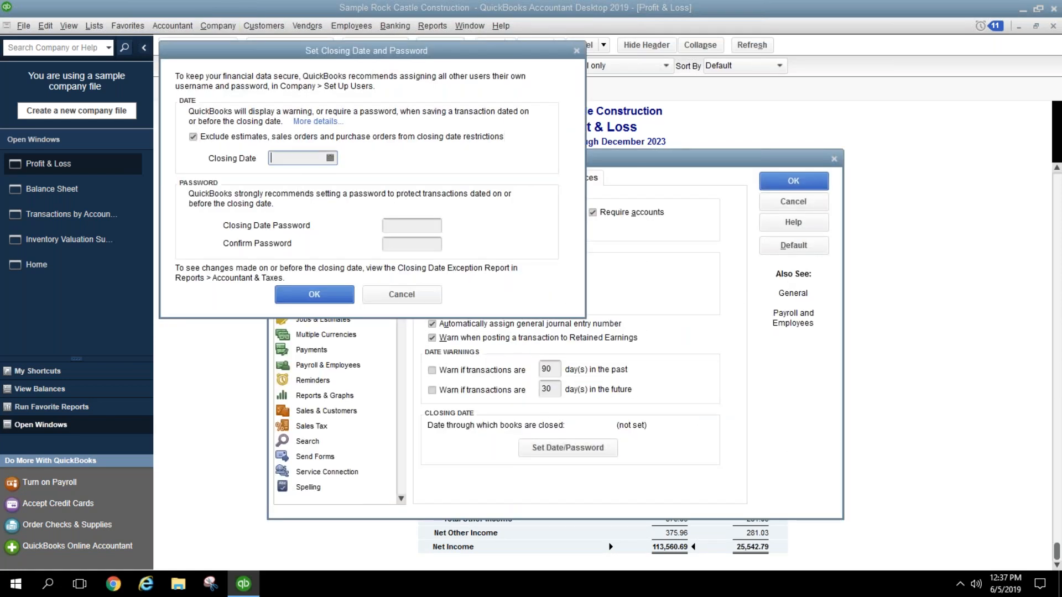
{"action": "left_click", "coordinate": [402, 294]}
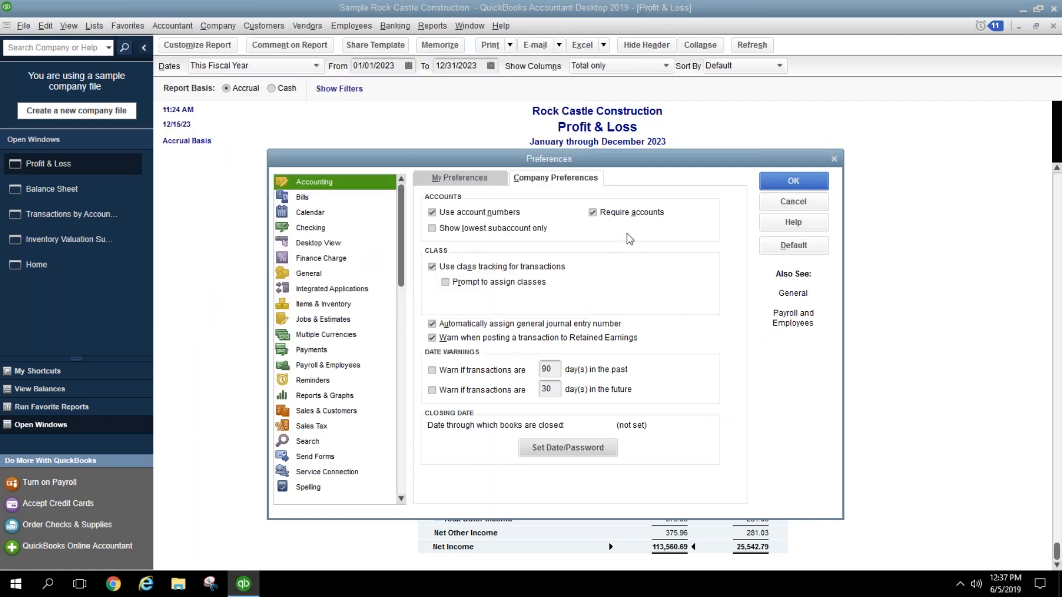
{"action": "left_click", "coordinate": [795, 201]}
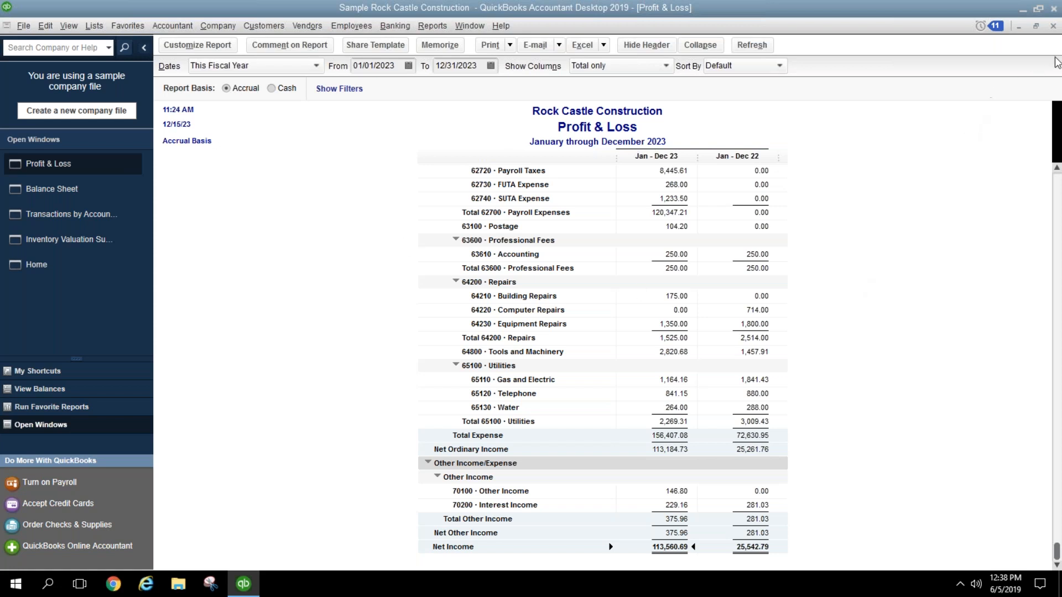
Step: Close the Profit & Loss, Balance Sheet, Transactions by Account and Inventory Valuation Summary reports
{"action": "left_click", "coordinate": [1053, 26]}
{"action": "left_click", "coordinate": [1053, 26]}
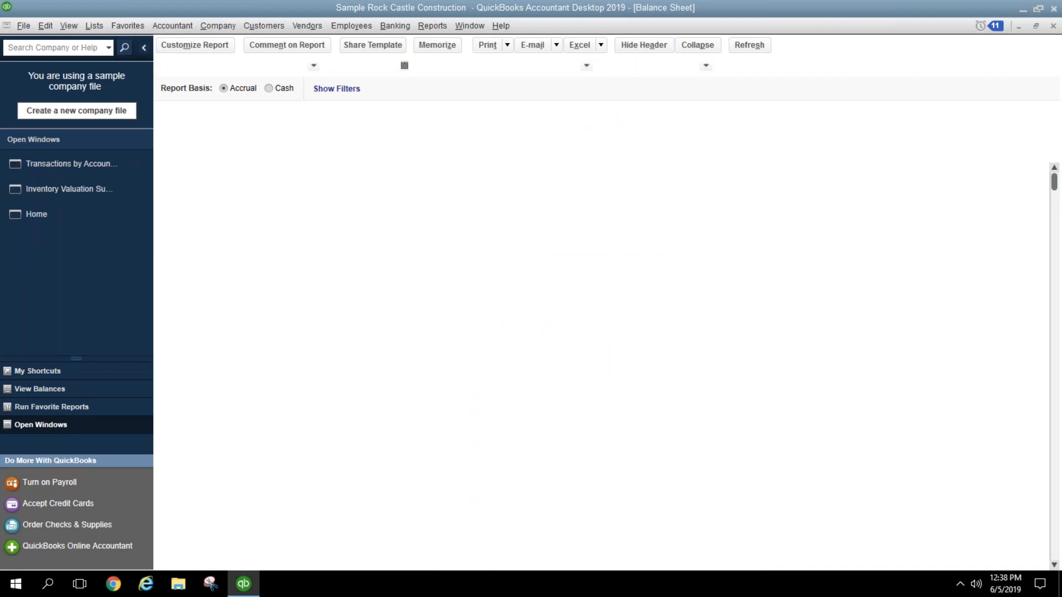
{"action": "left_click", "coordinate": [1053, 26]}
{"action": "left_click", "coordinate": [1053, 26]}
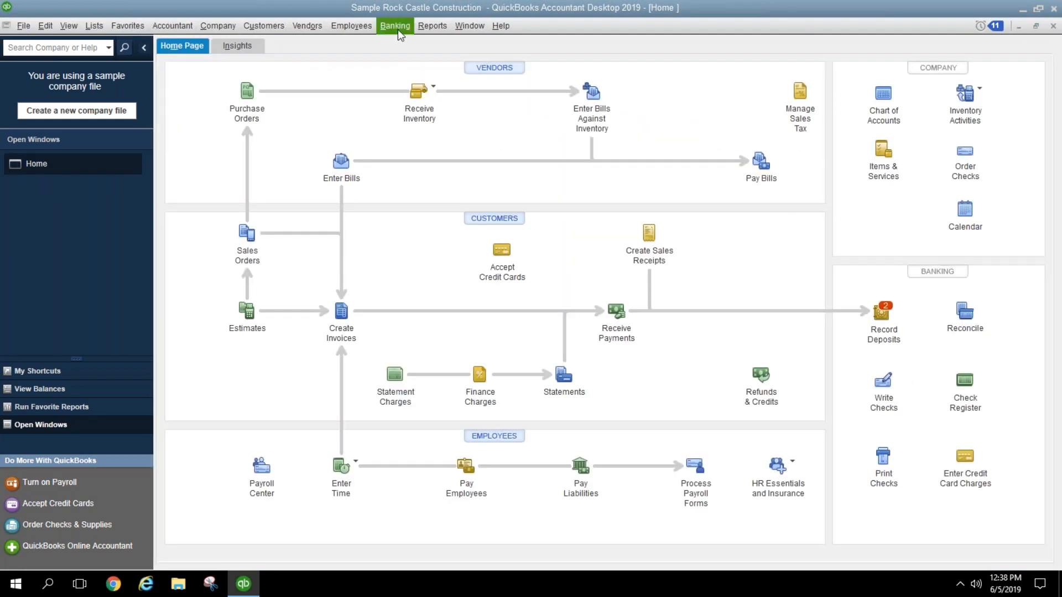
Step: Run a This Fiscal Year Balance Sheet and review Pre-paid Insurance transactions, including journal entry 1110
{"action": "left_click", "coordinate": [427, 26]}
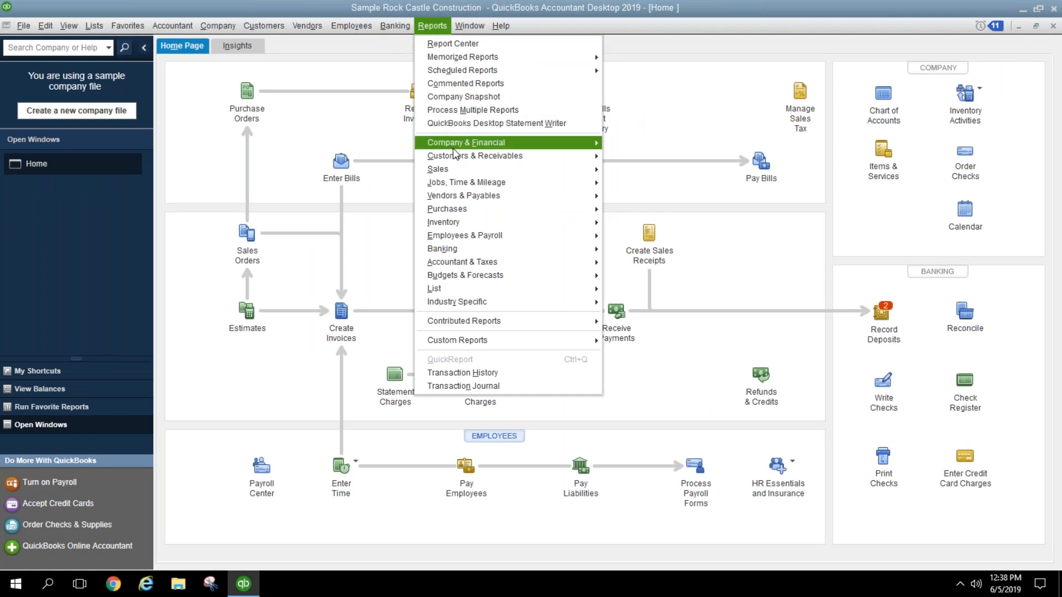
{"action": "mouse_move", "coordinate": [470, 143]}
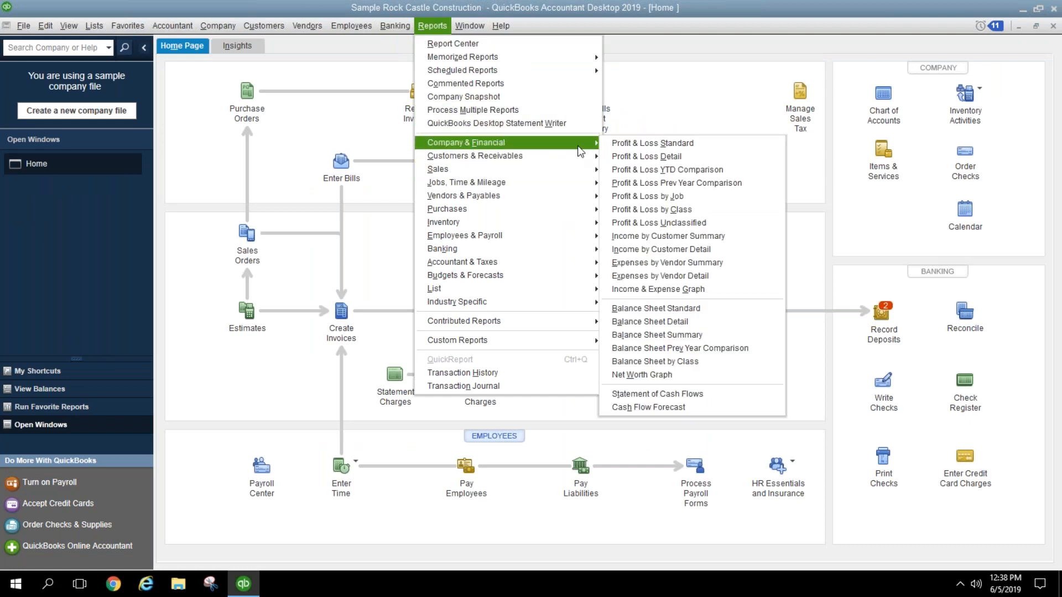
{"action": "left_click", "coordinate": [655, 309]}
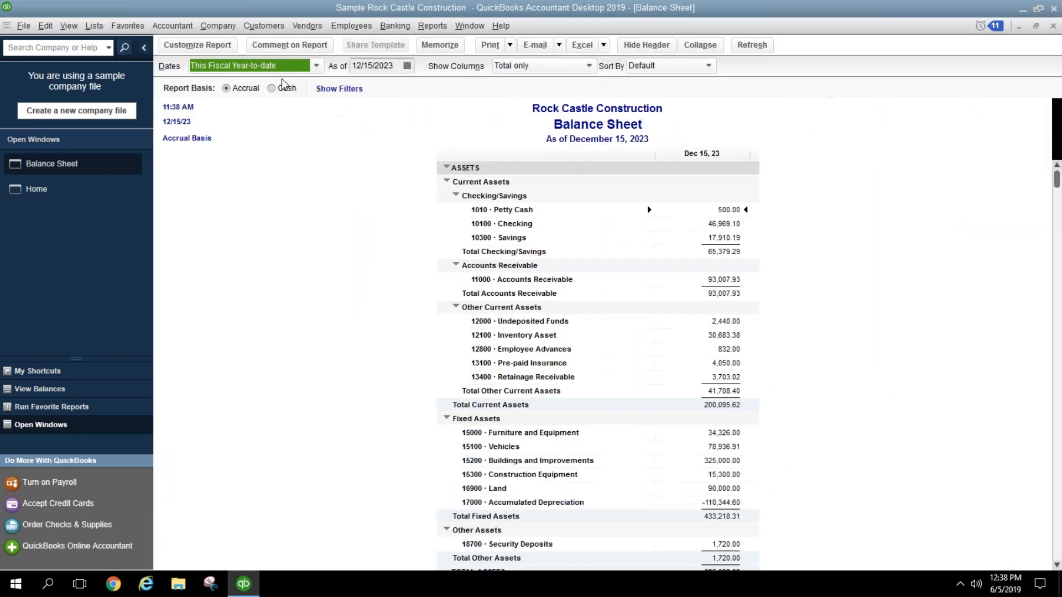
{"action": "left_click", "coordinate": [280, 70]}
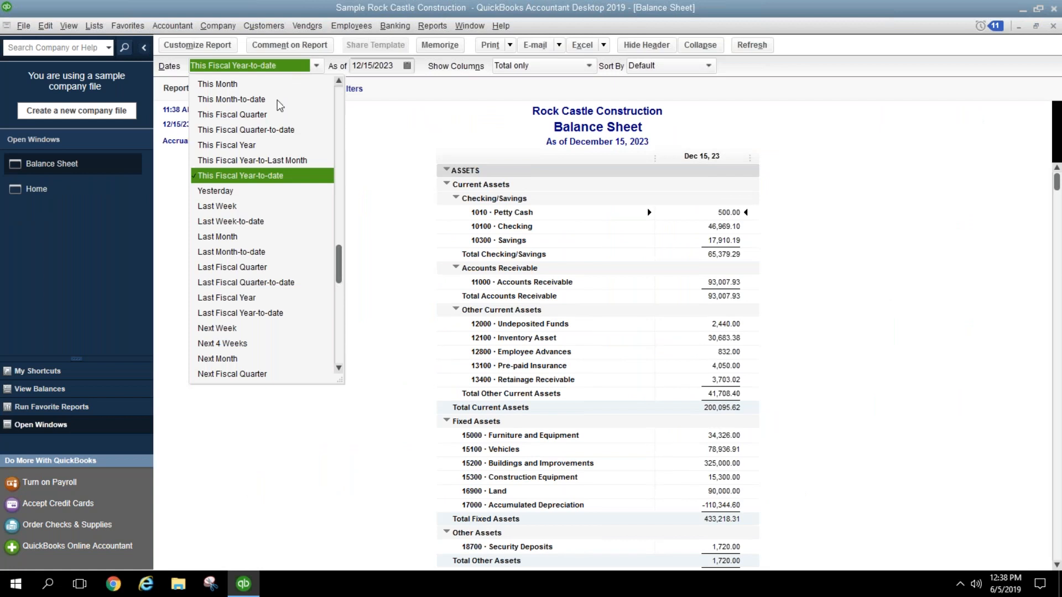
{"action": "left_click", "coordinate": [298, 145]}
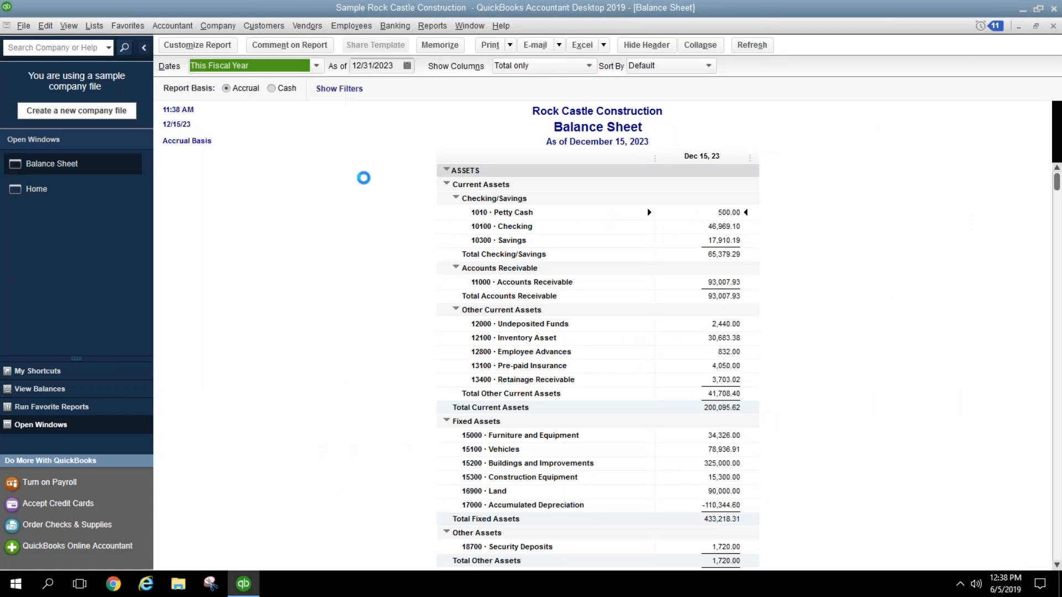
{"action": "double_click", "coordinate": [733, 368]}
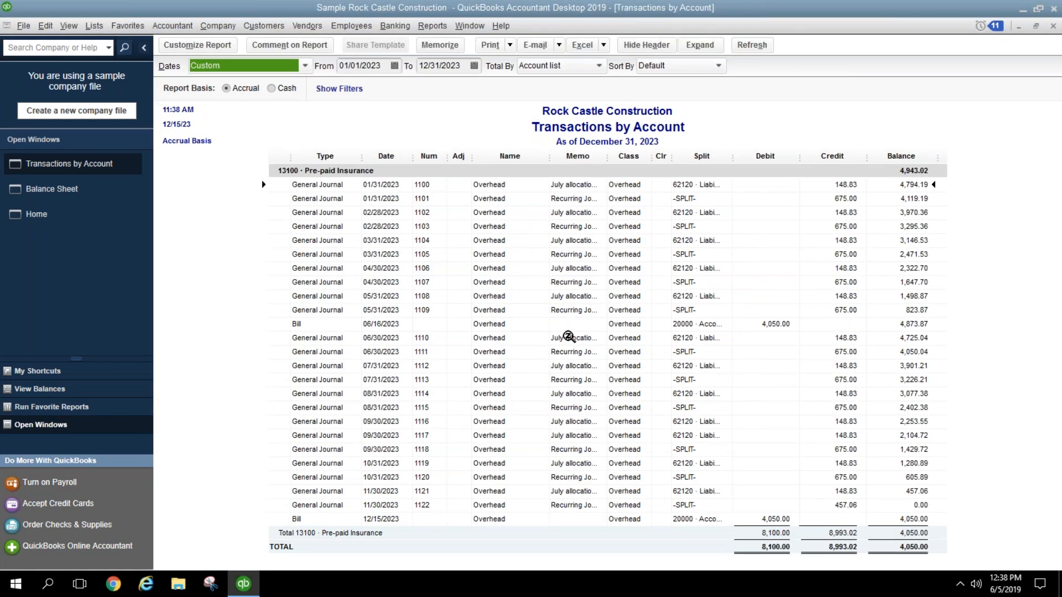
{"action": "left_click", "coordinate": [569, 337]}
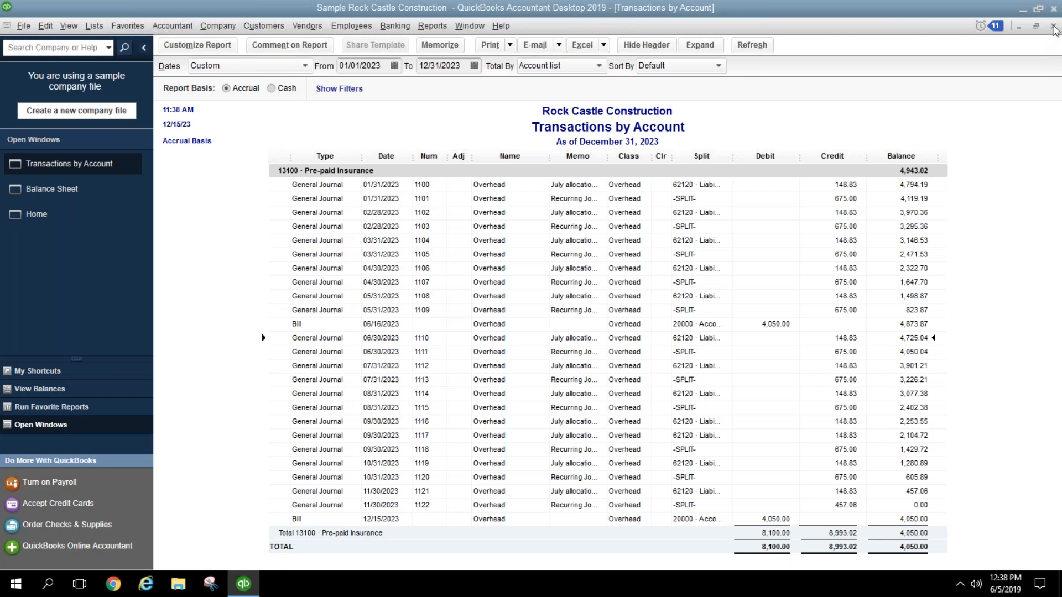
{"action": "left_click", "coordinate": [1053, 27]}
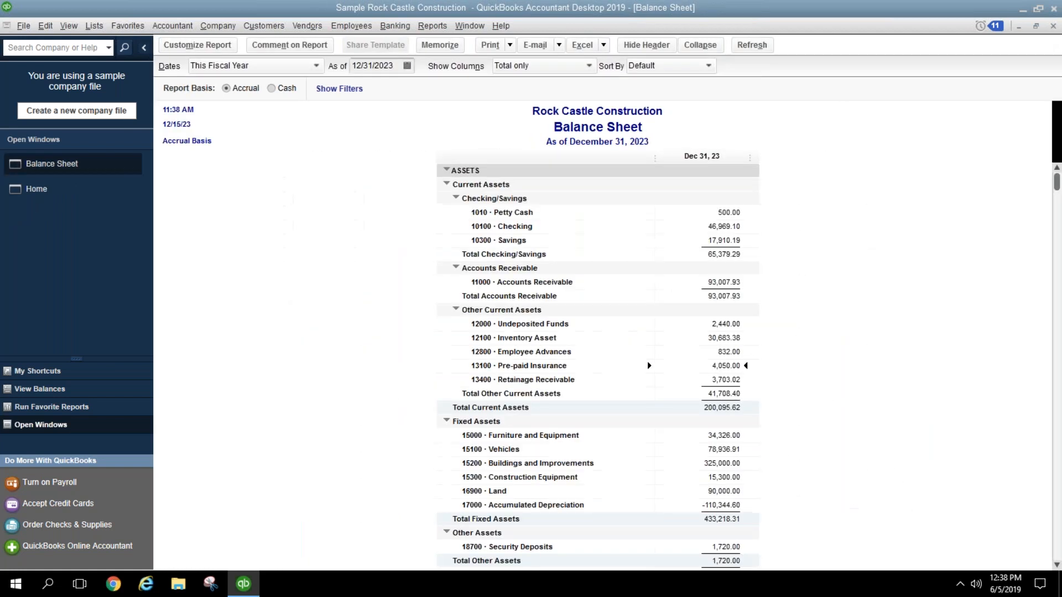
{"action": "left_click", "coordinate": [94, 26]}
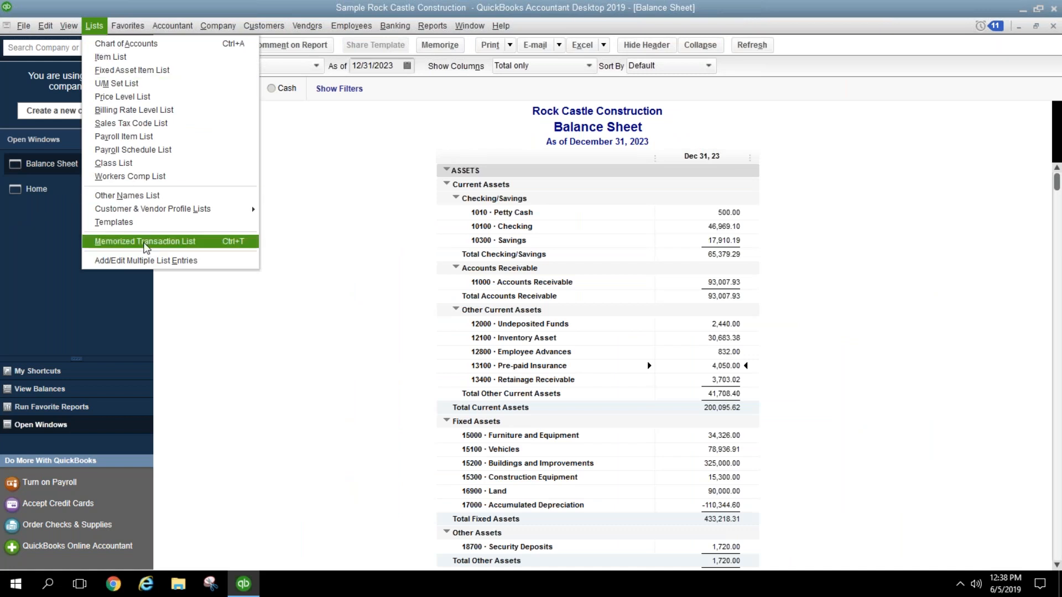
{"action": "left_click", "coordinate": [145, 241]}
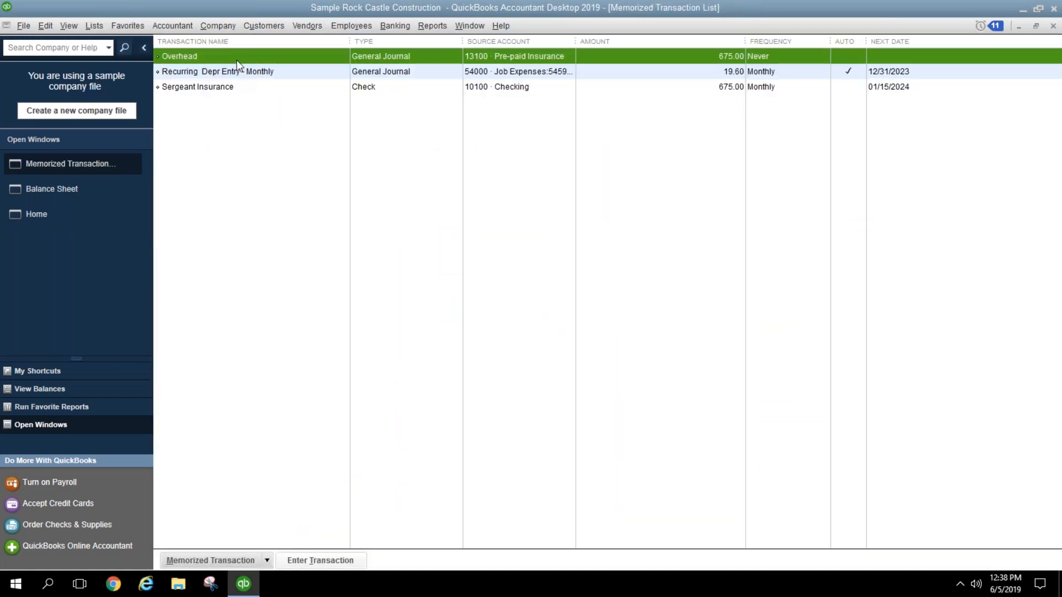
{"action": "left_click", "coordinate": [232, 87]}
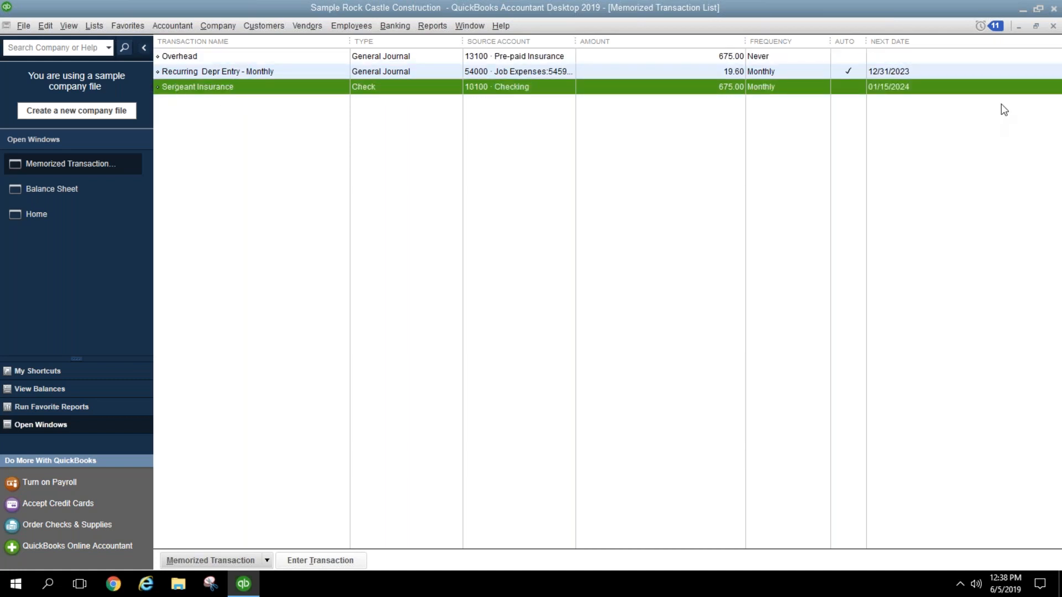
Step: Close the memorized transaction list and start a new general journal entry with the list hidden
{"action": "left_click", "coordinate": [1053, 26]}
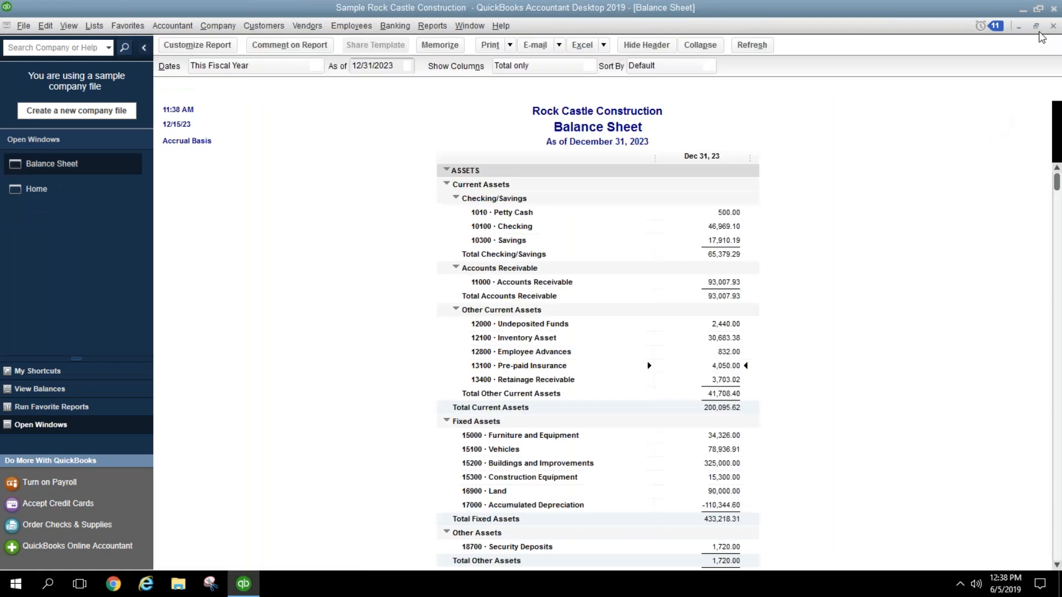
{"action": "left_click", "coordinate": [219, 25]}
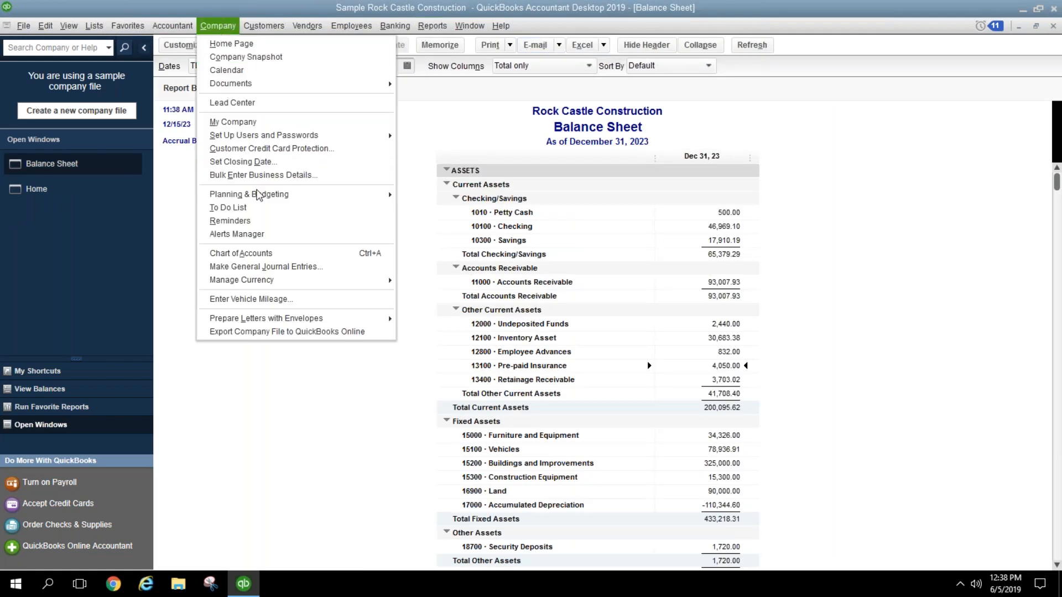
{"action": "left_click", "coordinate": [259, 267]}
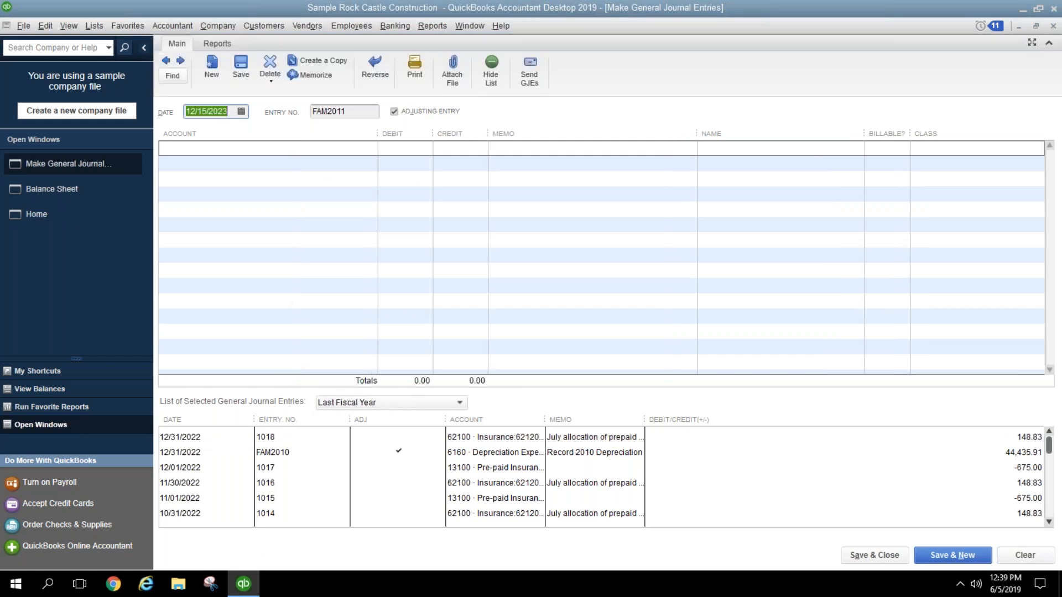
{"action": "left_click", "coordinate": [490, 69]}
Step: Credit 13100 Pre-paid Insurance 100.00, memo 'Monthly ins expense', and debit 62100 Insurance
{"action": "left_click", "coordinate": [308, 147]}
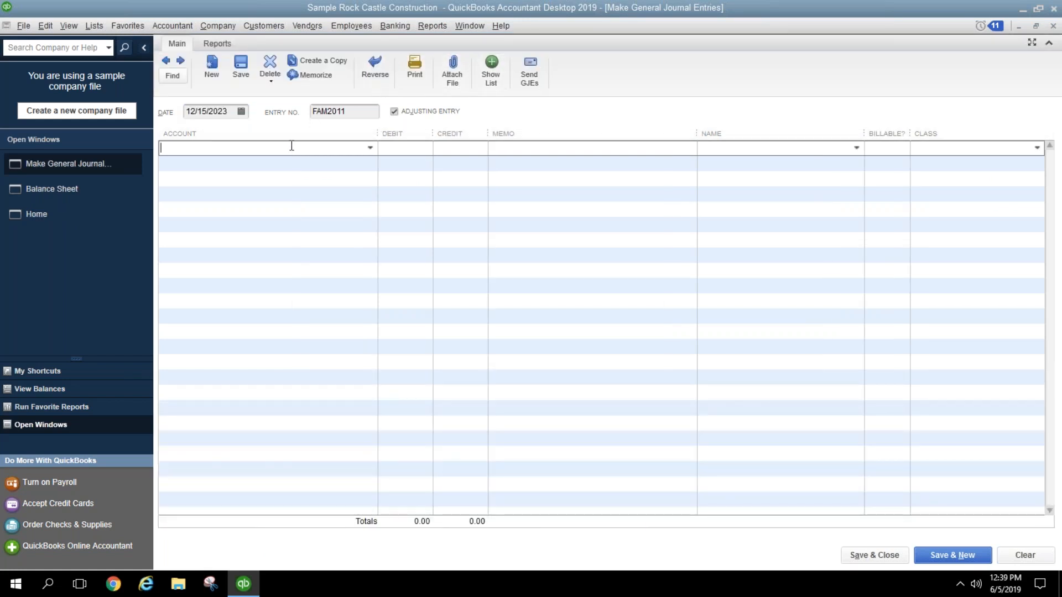
{"action": "key", "text": "BackSpace"}
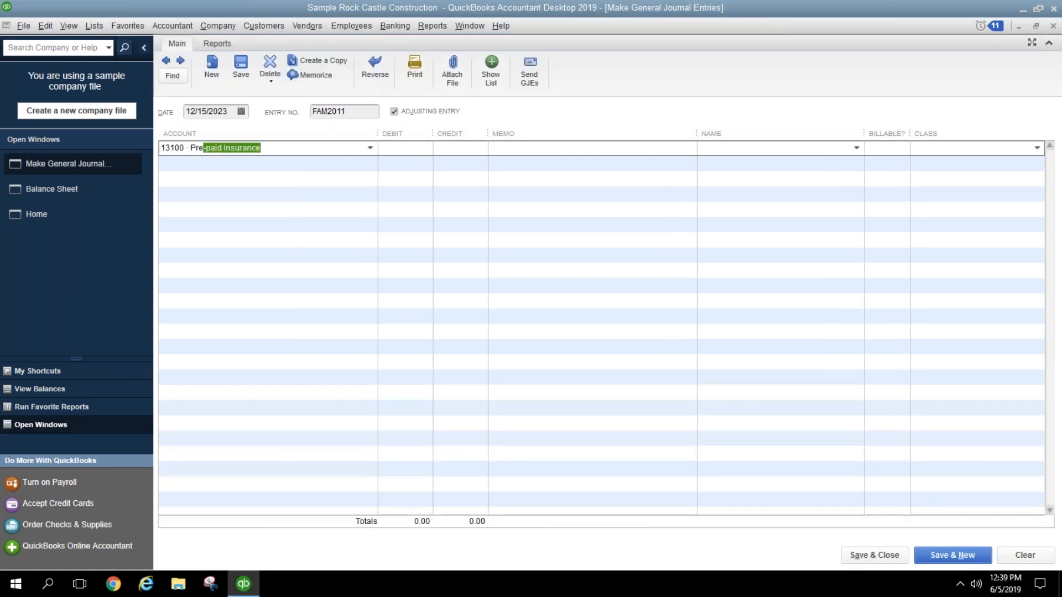
{"action": "key", "text": "Tab"}
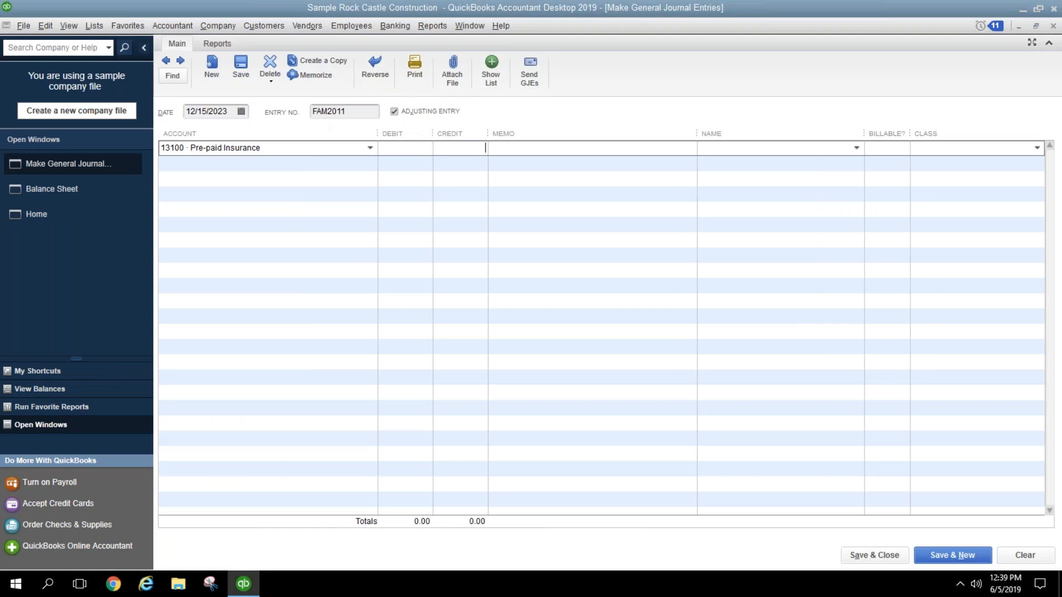
{"action": "type", "text": "100.00"}
{"action": "key", "text": "Tab"}
{"action": "type", "text": "Monthly ins expense"}
{"action": "key", "text": "Tab"}
{"action": "key", "text": "Tab"}
{"action": "key", "text": "Tab"}
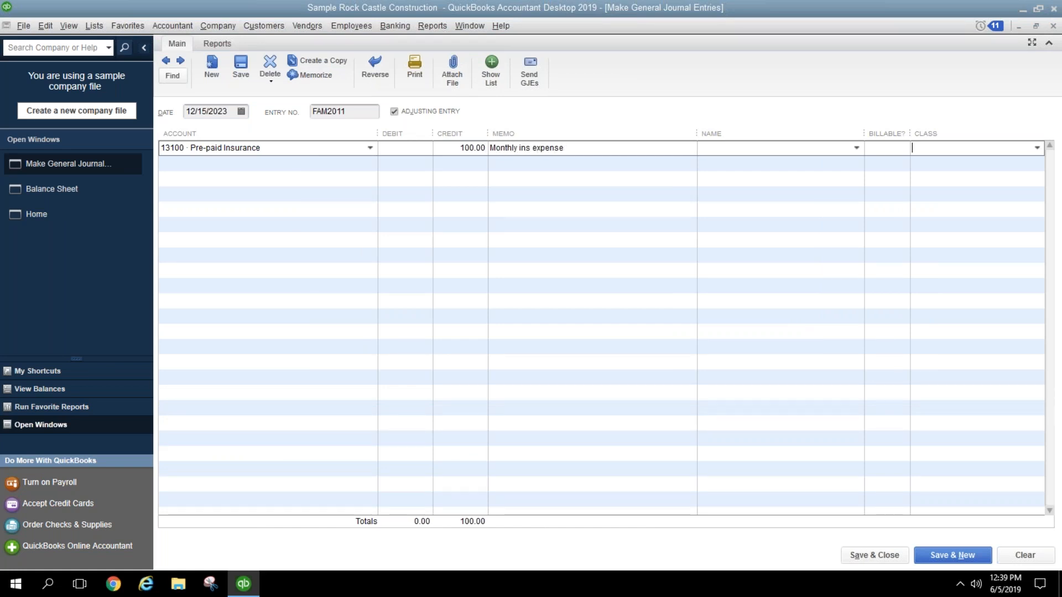
{"action": "type", "text": "Insurance"}
{"action": "key", "text": "Tab"}
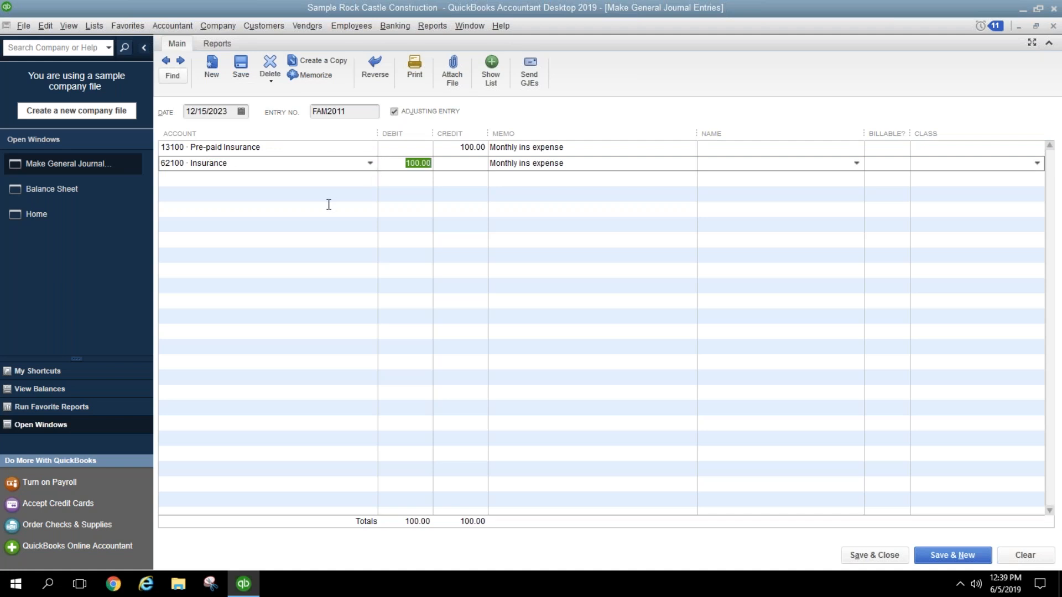
Step: Memorize the journal entry as 'Ins Exp', automated monthly from 01/15/2024 with 11 remaining
{"action": "left_click", "coordinate": [314, 78]}
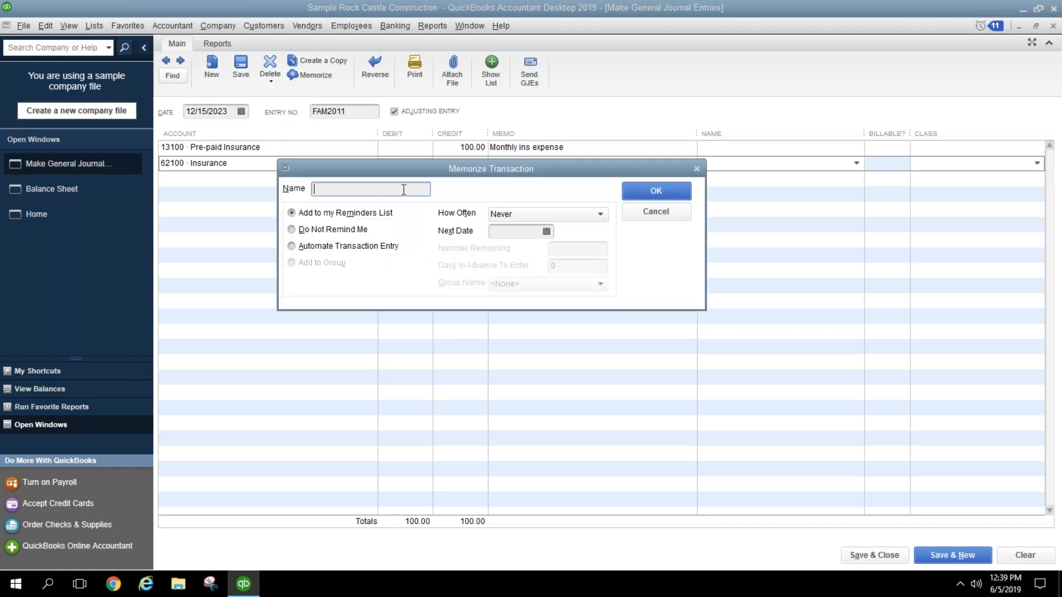
{"action": "type", "text": "Ins Exp"}
{"action": "left_click", "coordinate": [334, 252]}
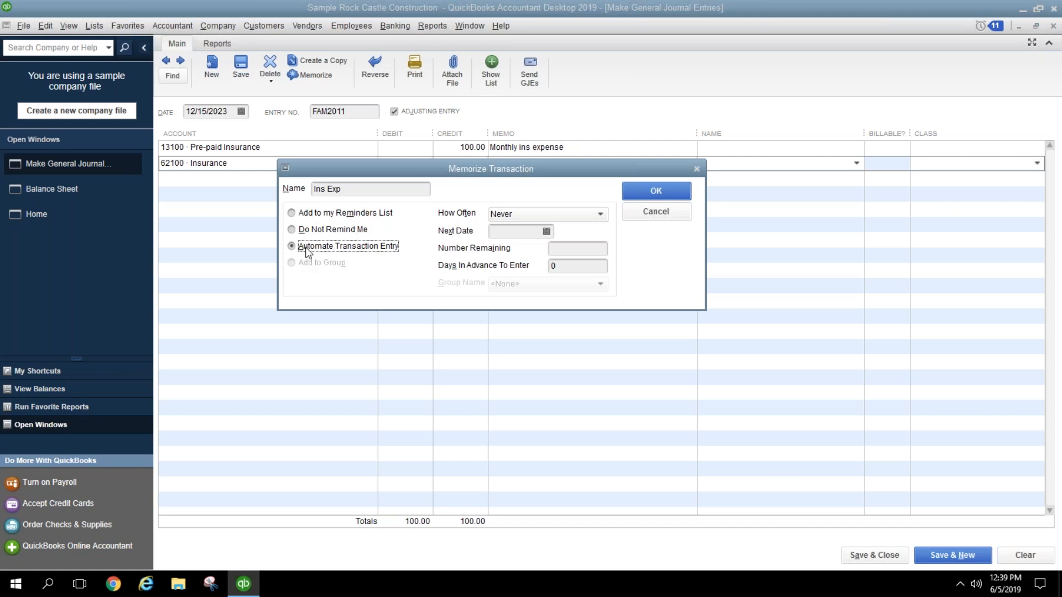
{"action": "left_click", "coordinate": [600, 216]}
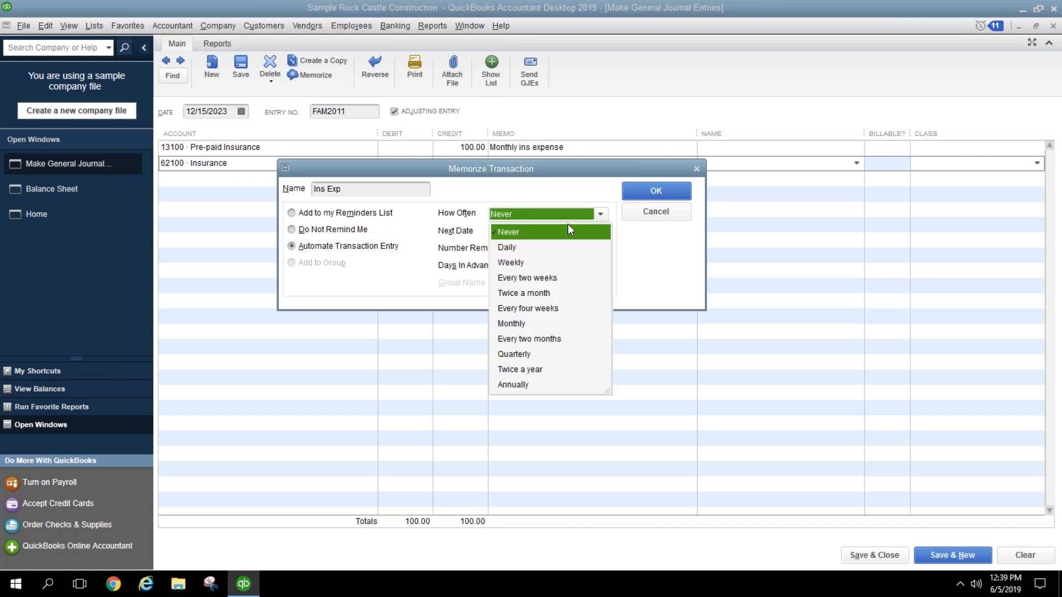
{"action": "left_click", "coordinate": [513, 323]}
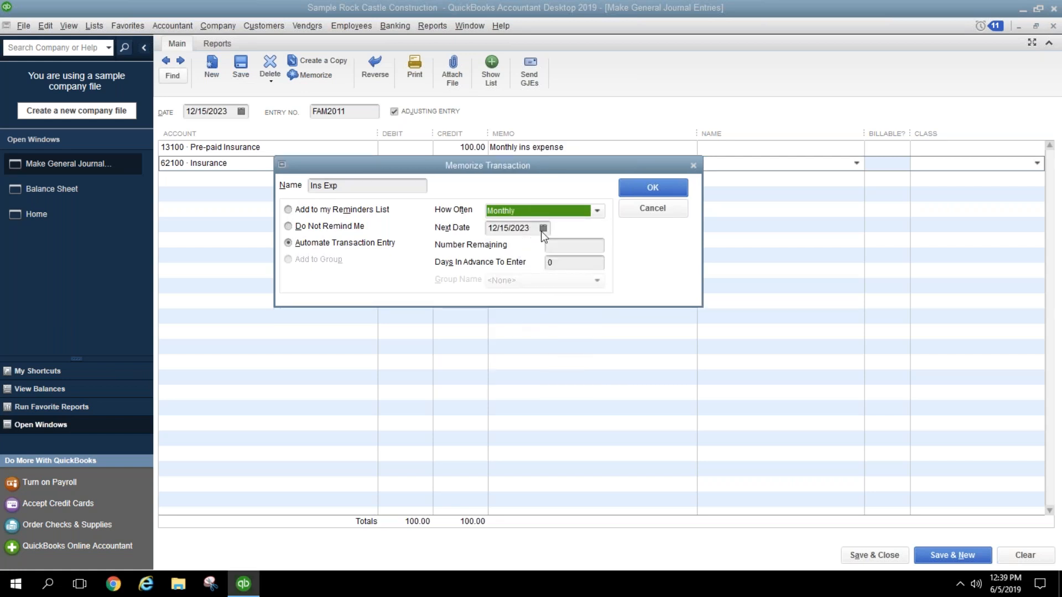
{"action": "left_click", "coordinate": [543, 229]}
{"action": "left_click", "coordinate": [596, 250]}
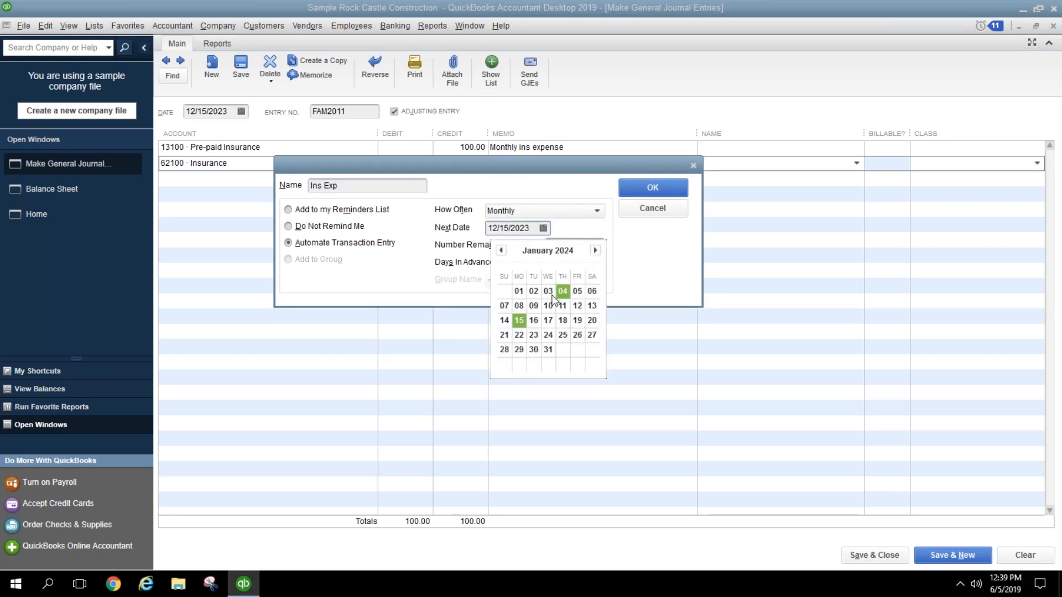
{"action": "left_click", "coordinate": [524, 322]}
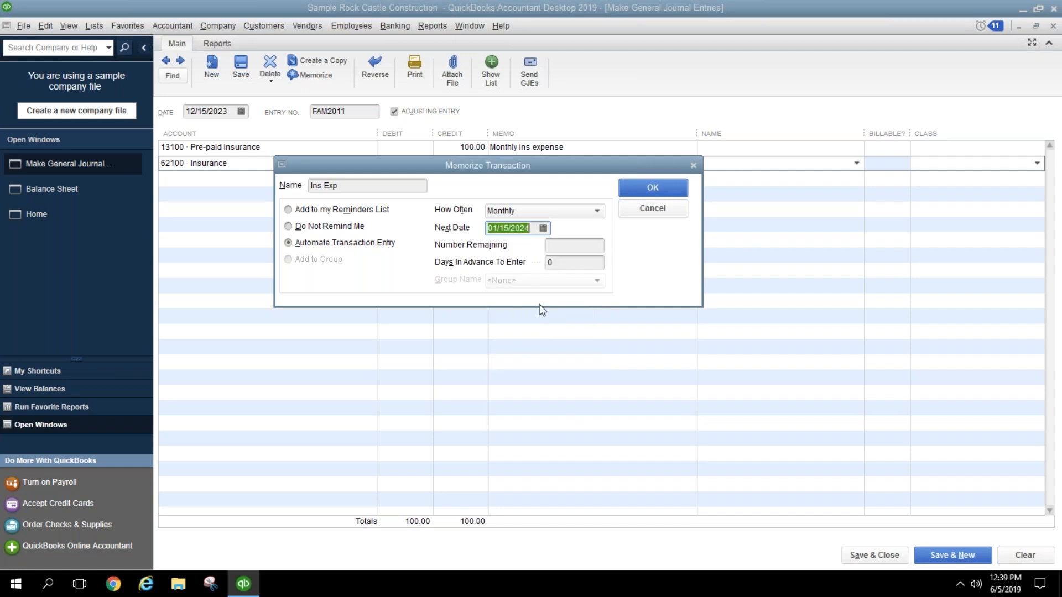
{"action": "left_click", "coordinate": [587, 247]}
{"action": "type", "text": "11"}
{"action": "key", "text": "Tab"}
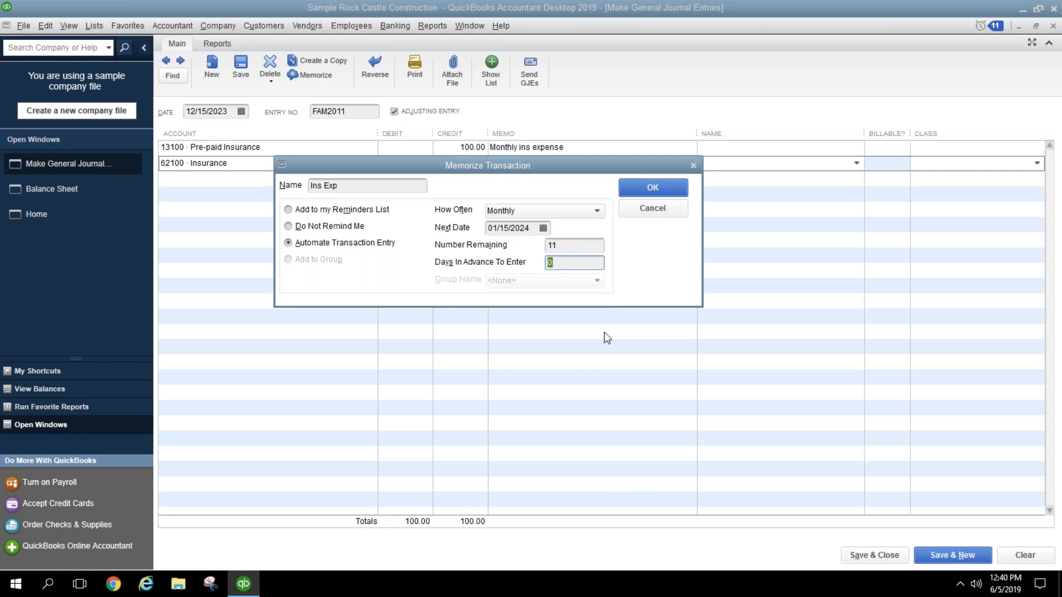
{"action": "left_click", "coordinate": [657, 209]}
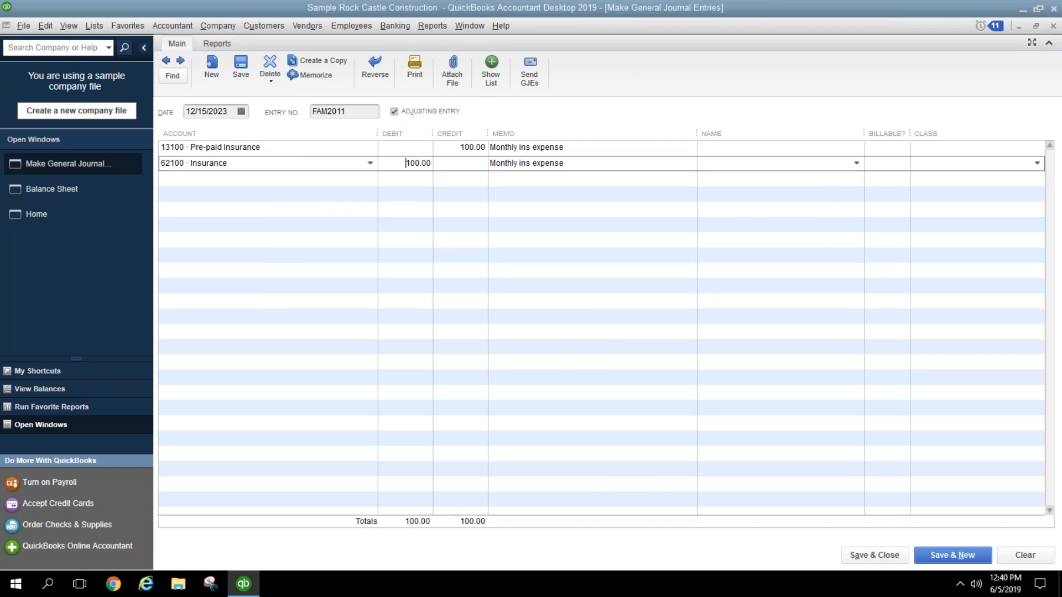
Step: Close the journal entry window without recording the entry
{"action": "left_click", "coordinate": [638, 203]}
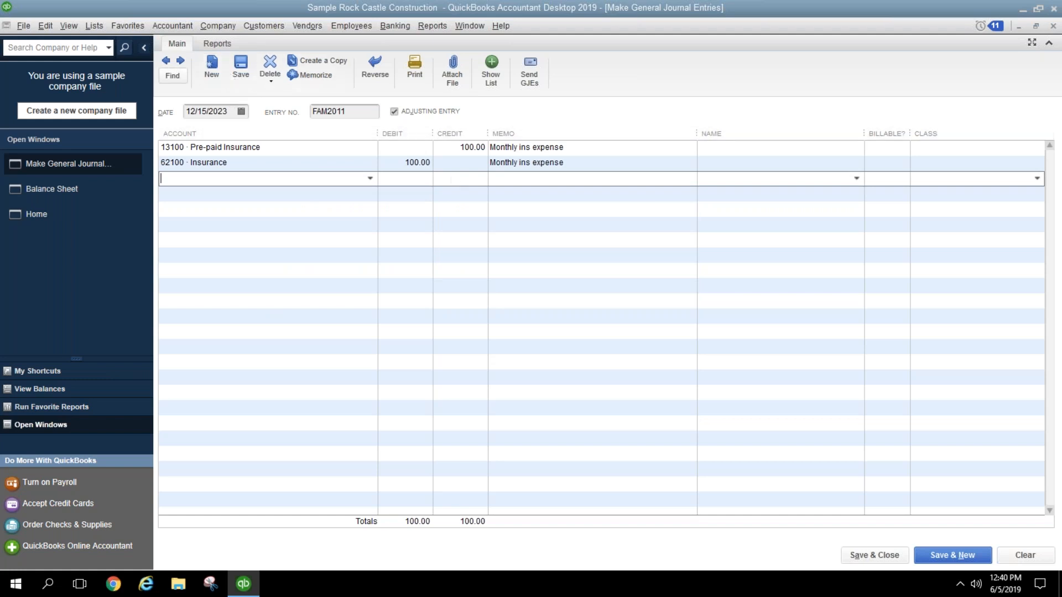
{"action": "left_click", "coordinate": [1054, 27]}
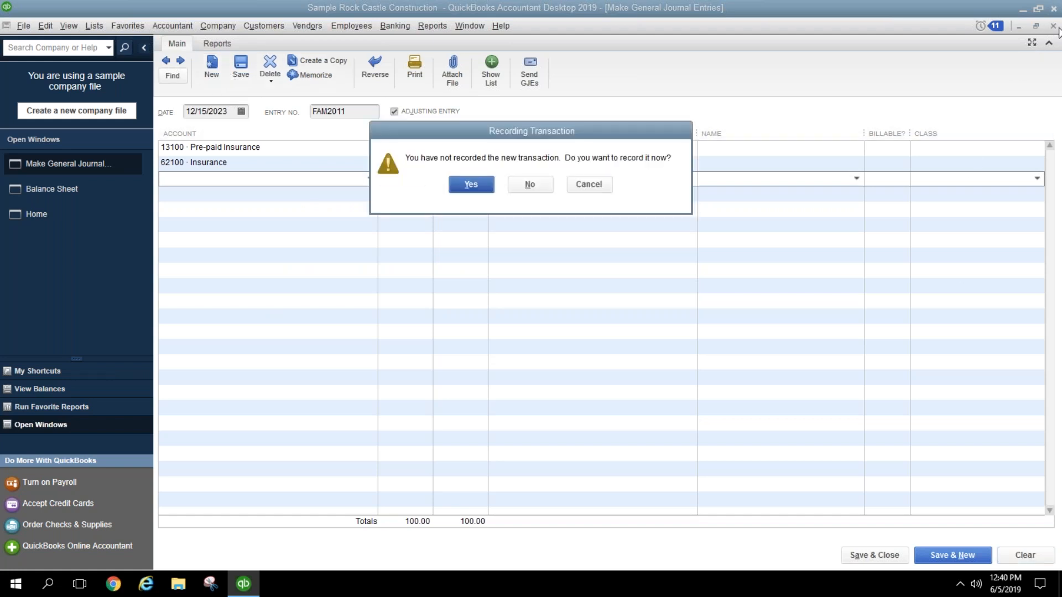
{"action": "left_click", "coordinate": [541, 189]}
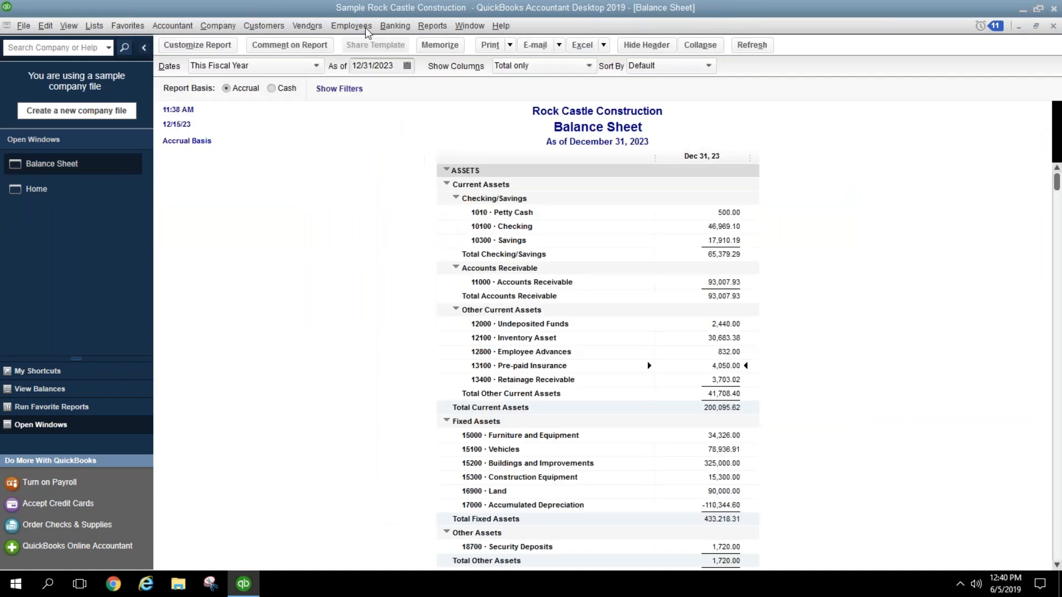
Step: Start a bill to Great Statewide Bank charging 63900 Rent 1,500.00 with memo 'monthly rent'
{"action": "left_click", "coordinate": [307, 27]}
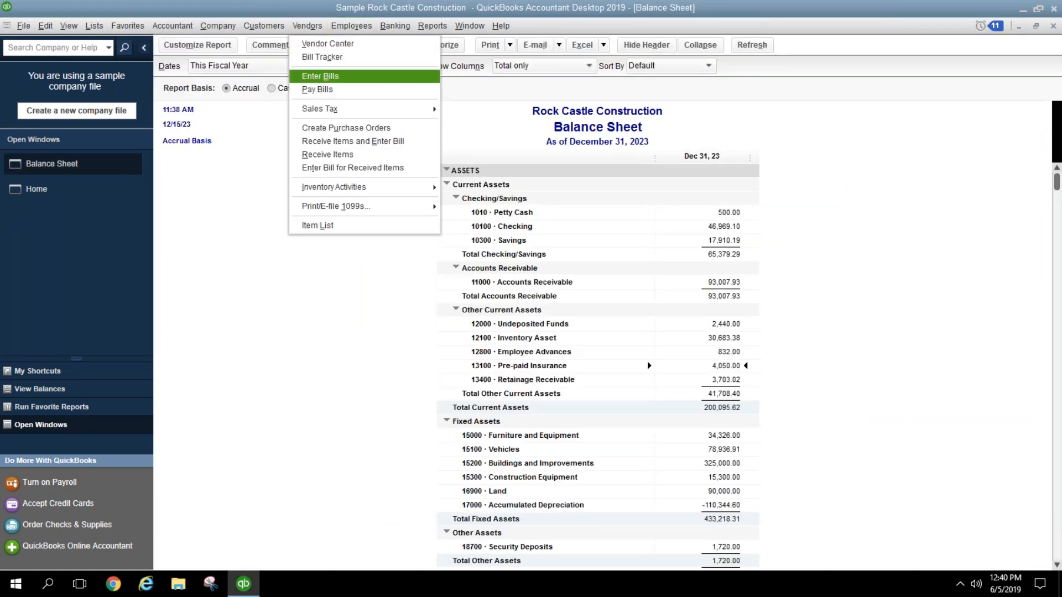
{"action": "left_click", "coordinate": [317, 77]}
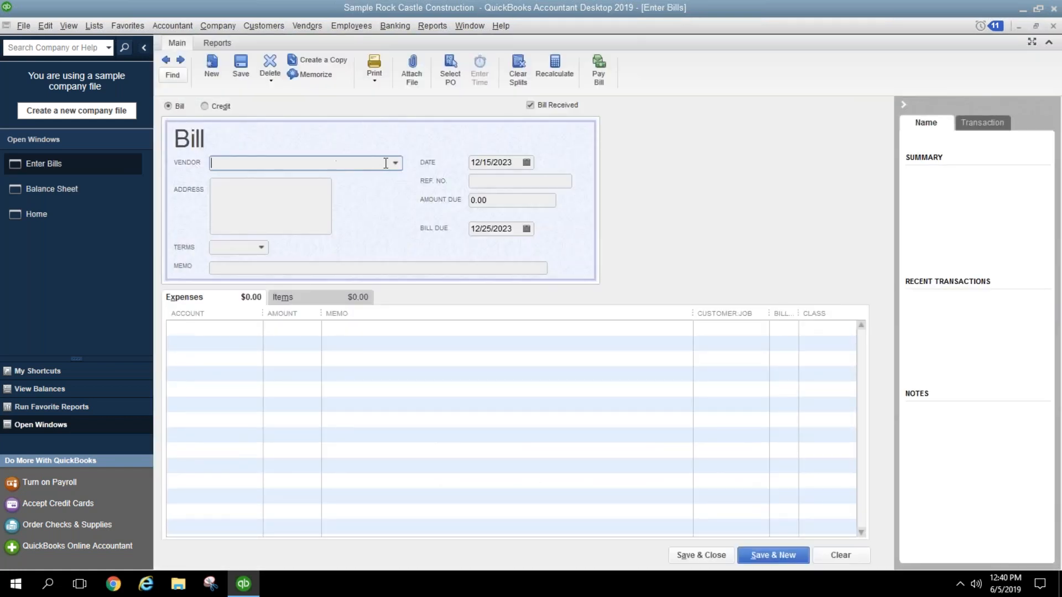
{"action": "left_click", "coordinate": [395, 163]}
{"action": "scroll", "coordinate": [294, 453], "scroll_direction": "down", "scroll_amount": 5}
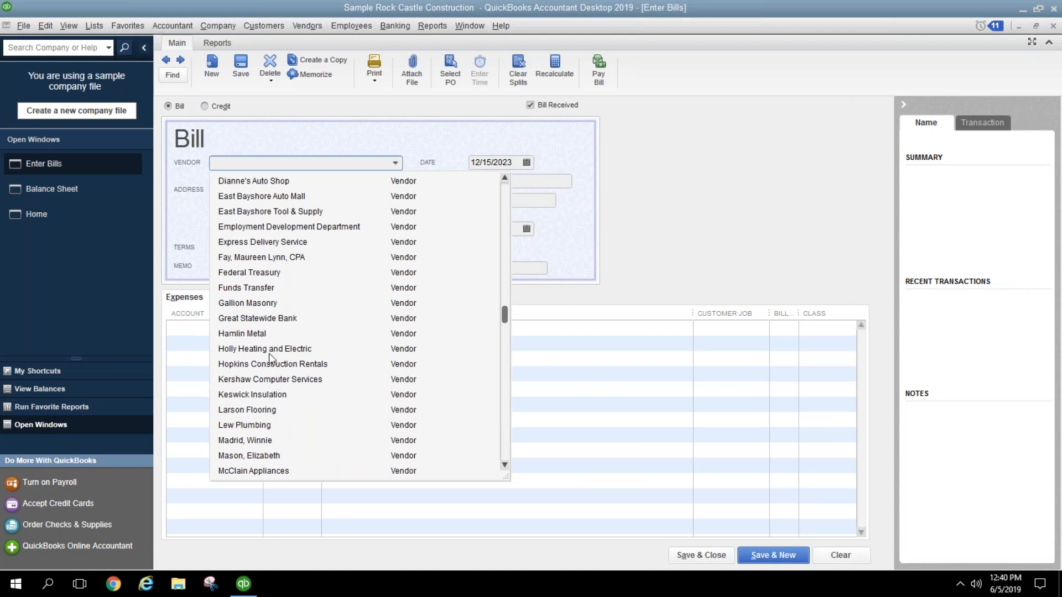
{"action": "left_click", "coordinate": [260, 319]}
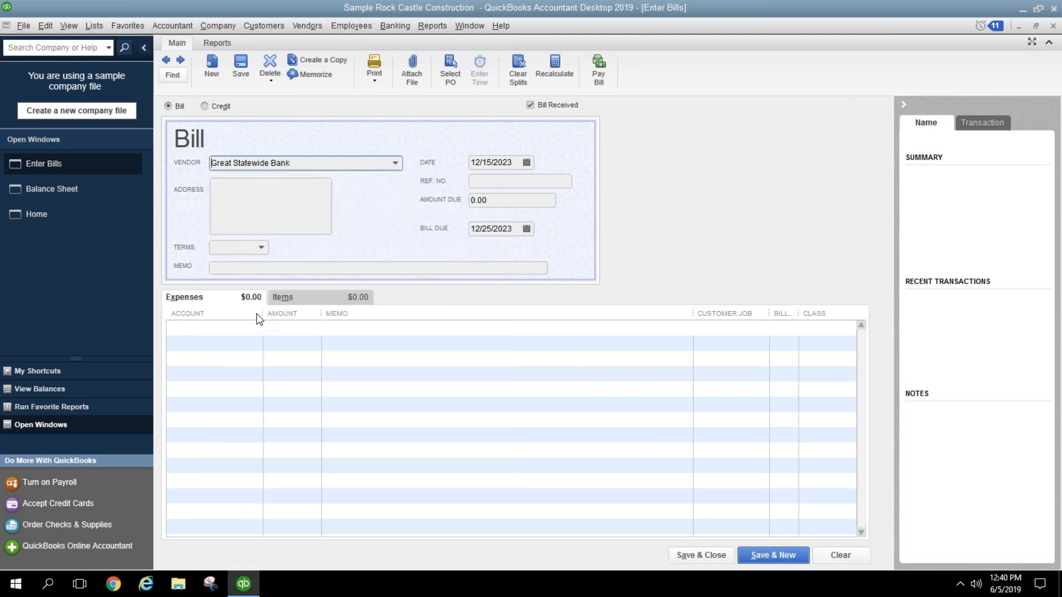
{"action": "left_click", "coordinate": [228, 329]}
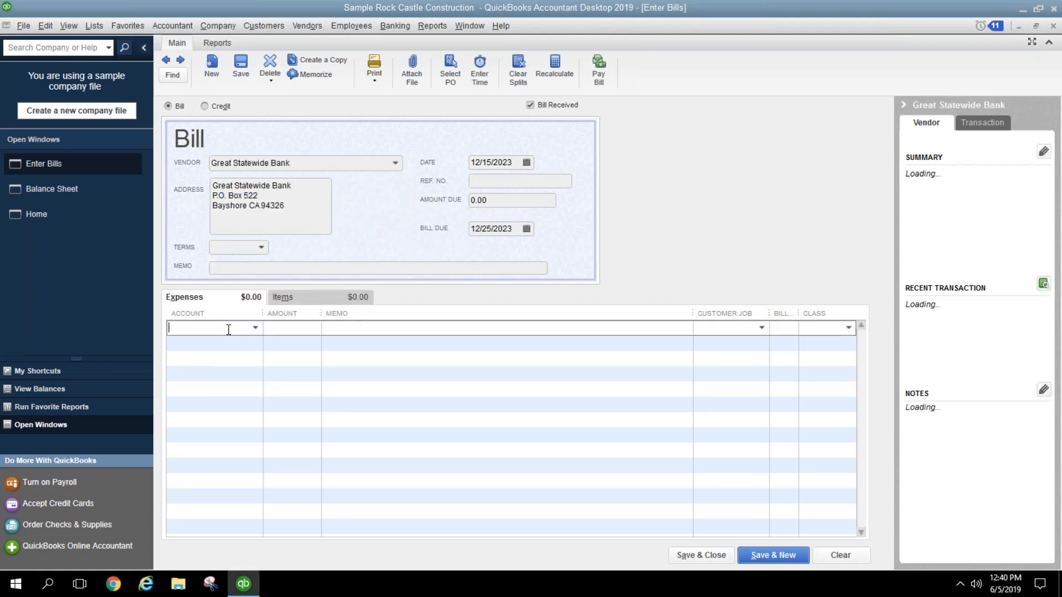
{"action": "type", "text": "63900 · Rent"}
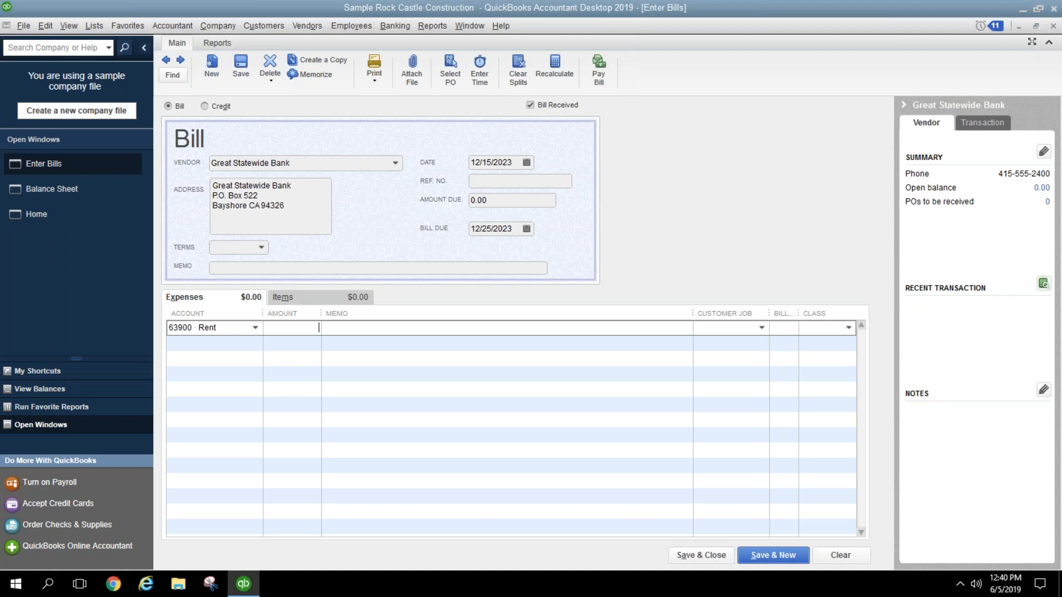
{"action": "type", "text": "1500"}
{"action": "key", "text": "Tab"}
{"action": "type", "text": "monthly rent"}
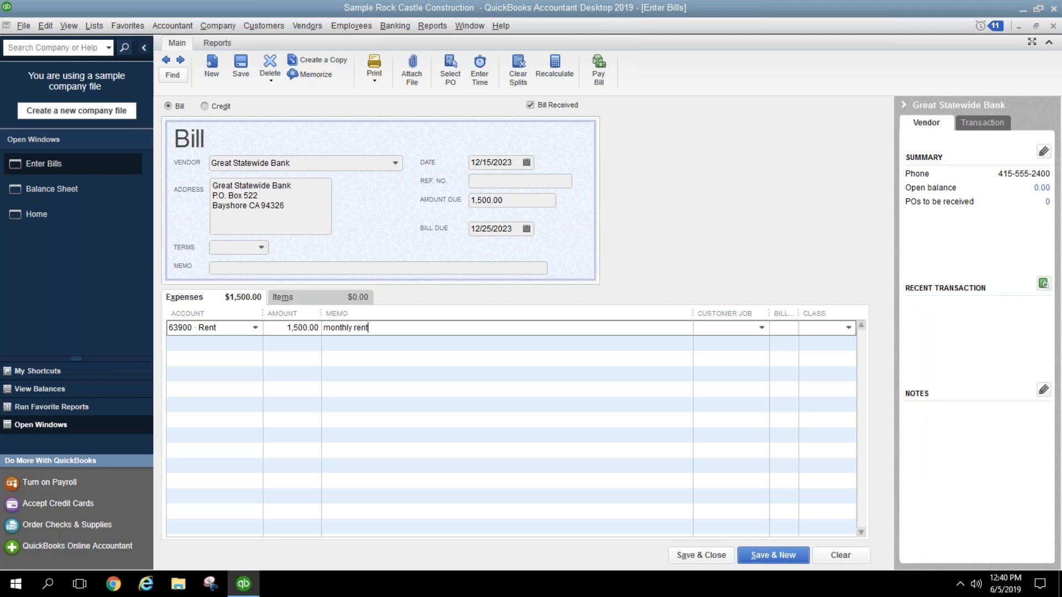
Step: Set the bill date and the due date to December 1, 2023
{"action": "left_click", "coordinate": [527, 162]}
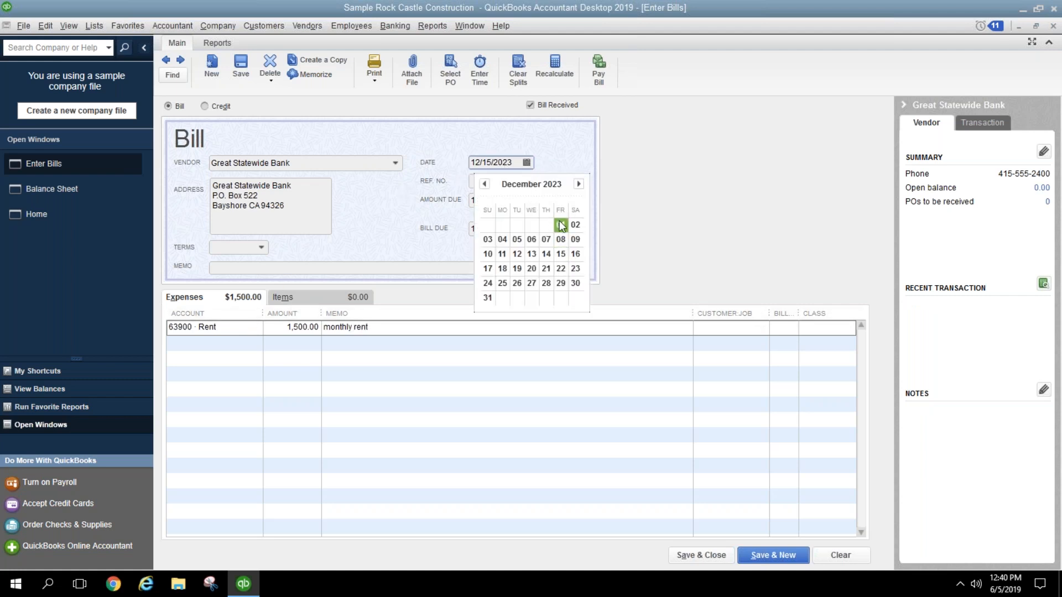
{"action": "left_click", "coordinate": [561, 226]}
{"action": "left_click", "coordinate": [526, 228]}
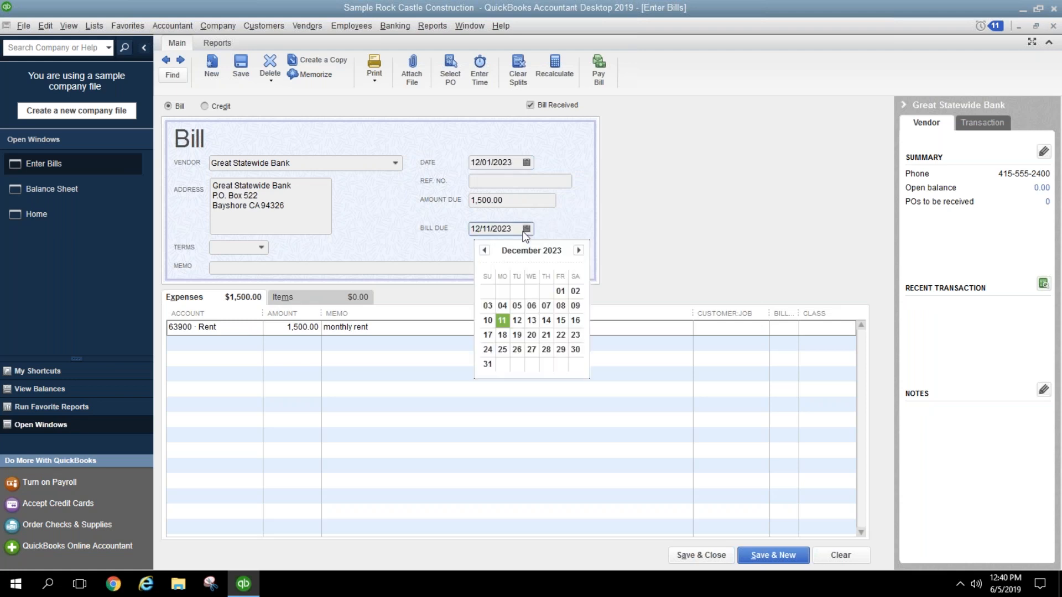
{"action": "left_click", "coordinate": [559, 287]}
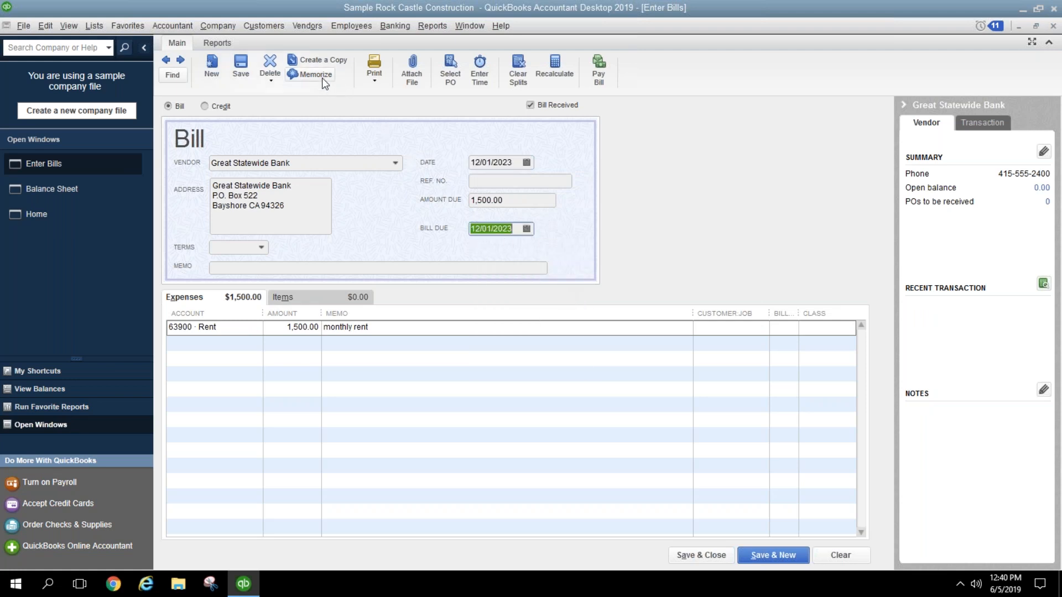
Step: Memorize the bill as automatic monthly, 10 days ahead, next date 01/01/2024, then discard it unrecorded
{"action": "left_click", "coordinate": [294, 75]}
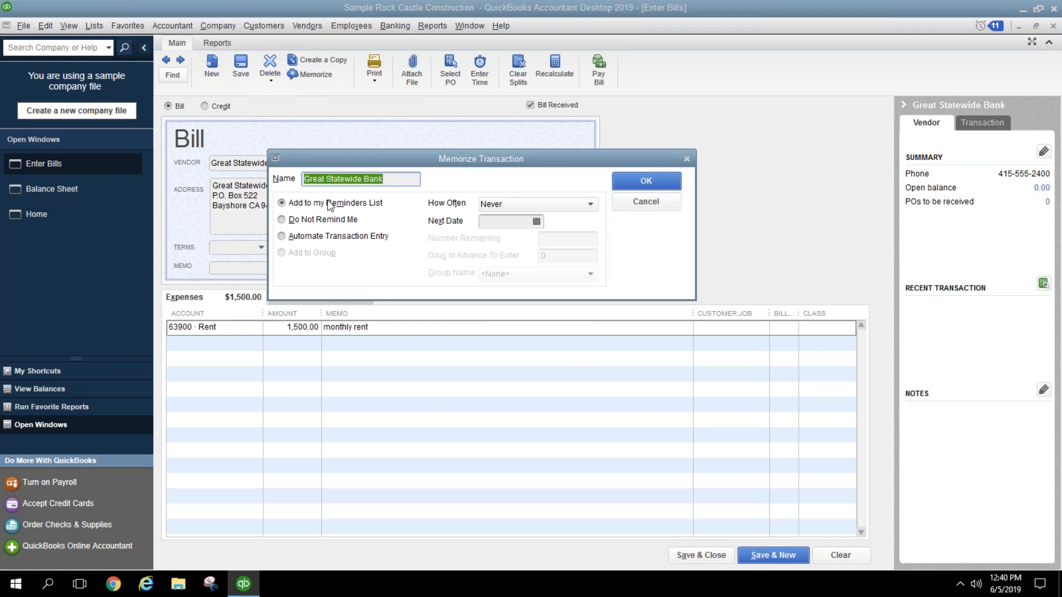
{"action": "left_click", "coordinate": [328, 236]}
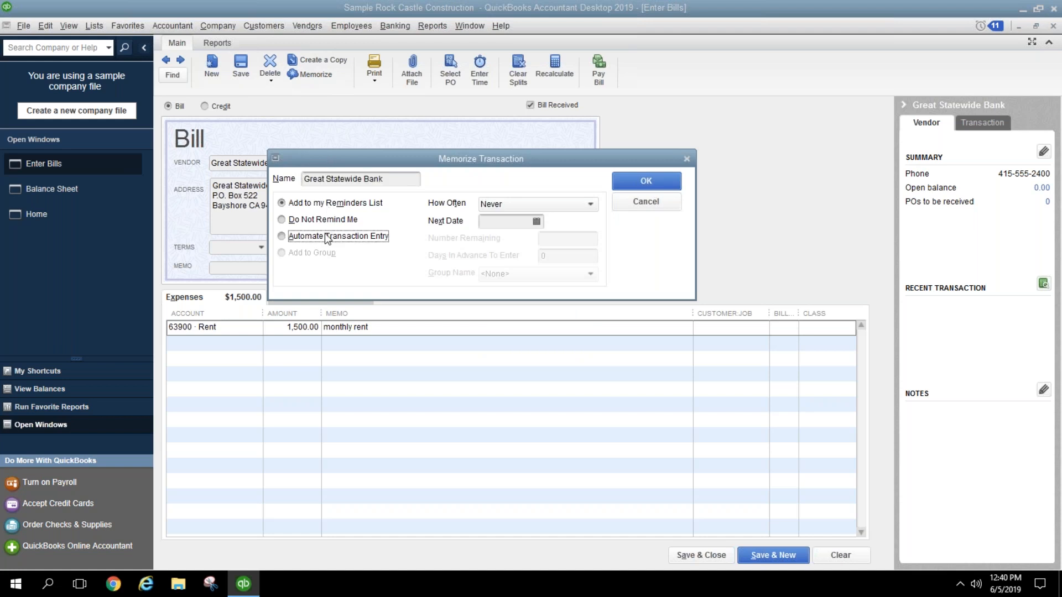
{"action": "left_click", "coordinate": [515, 204]}
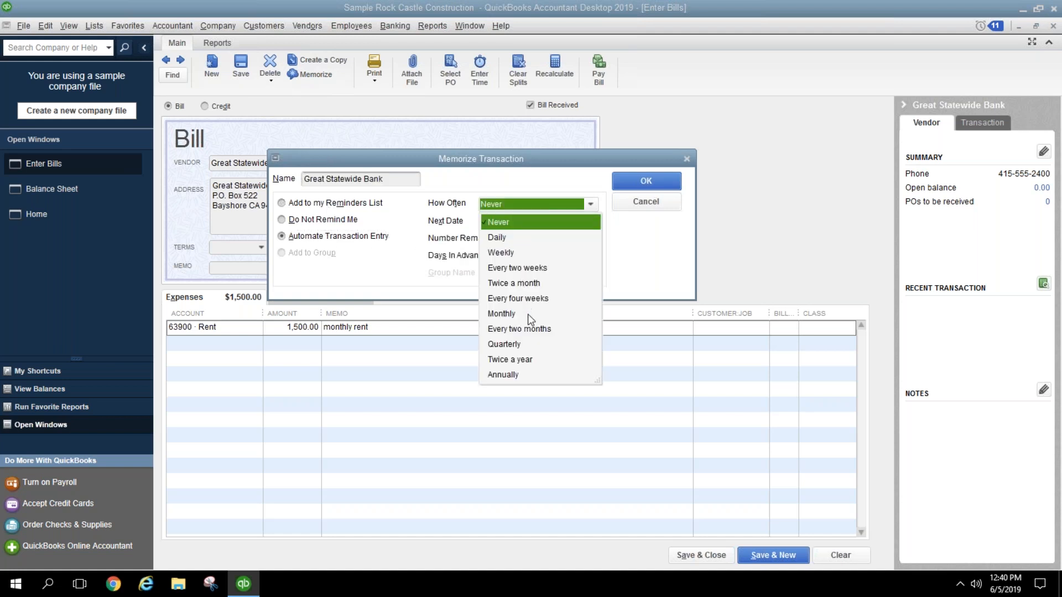
{"action": "left_click", "coordinate": [528, 314]}
{"action": "left_click", "coordinate": [550, 250]}
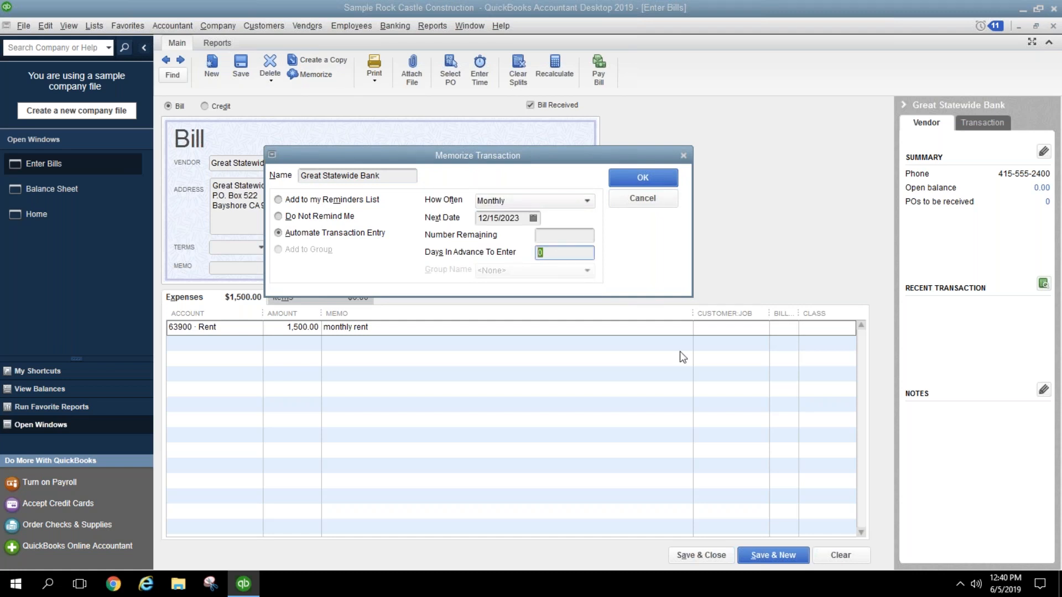
{"action": "type", "text": "10"}
{"action": "left_click", "coordinate": [533, 219]}
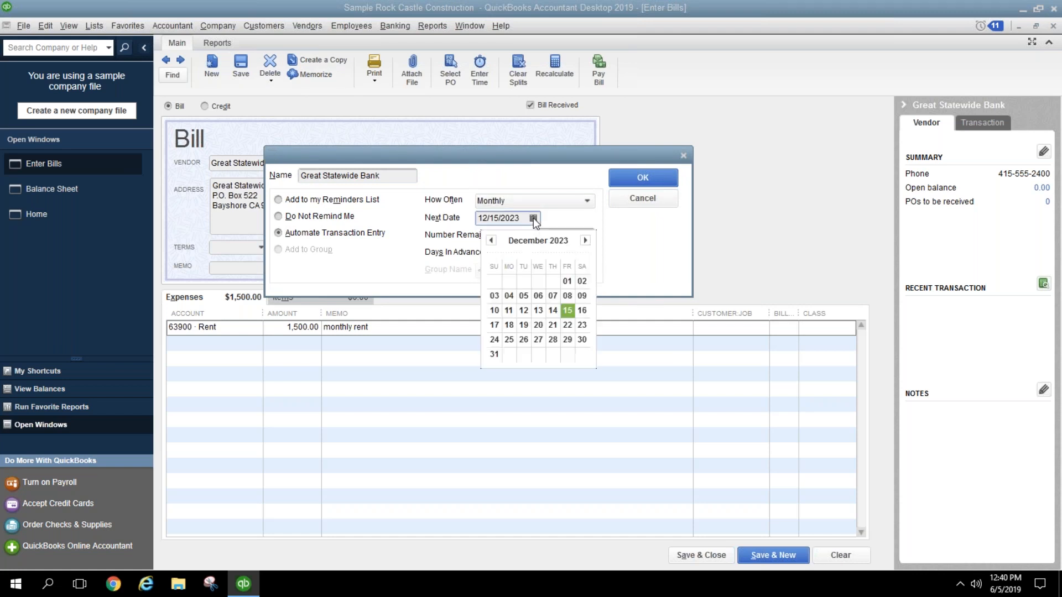
{"action": "left_click", "coordinate": [585, 242]}
{"action": "left_click", "coordinate": [510, 281]}
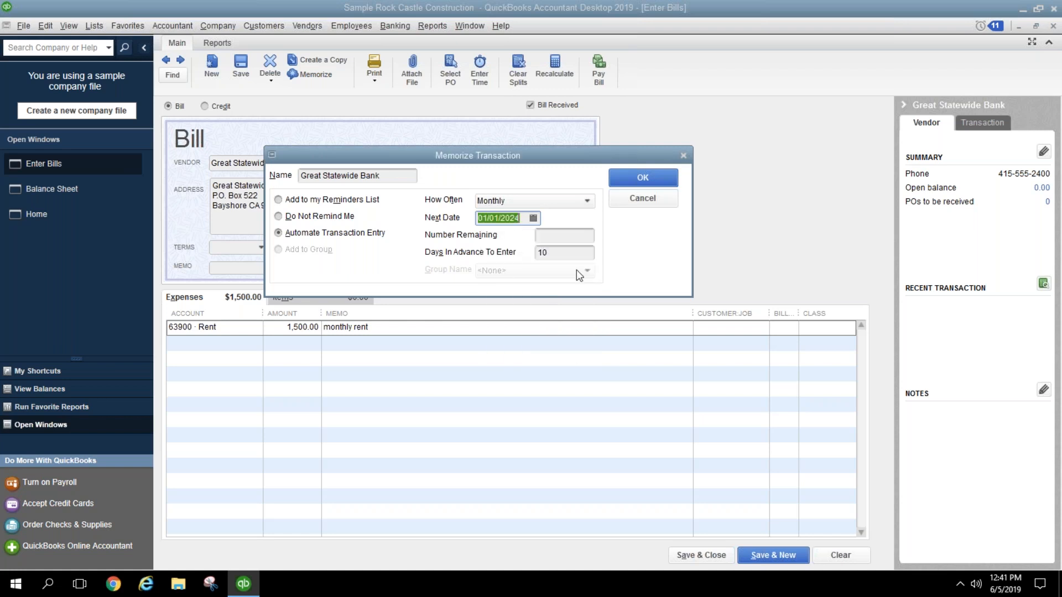
{"action": "left_click", "coordinate": [623, 176]}
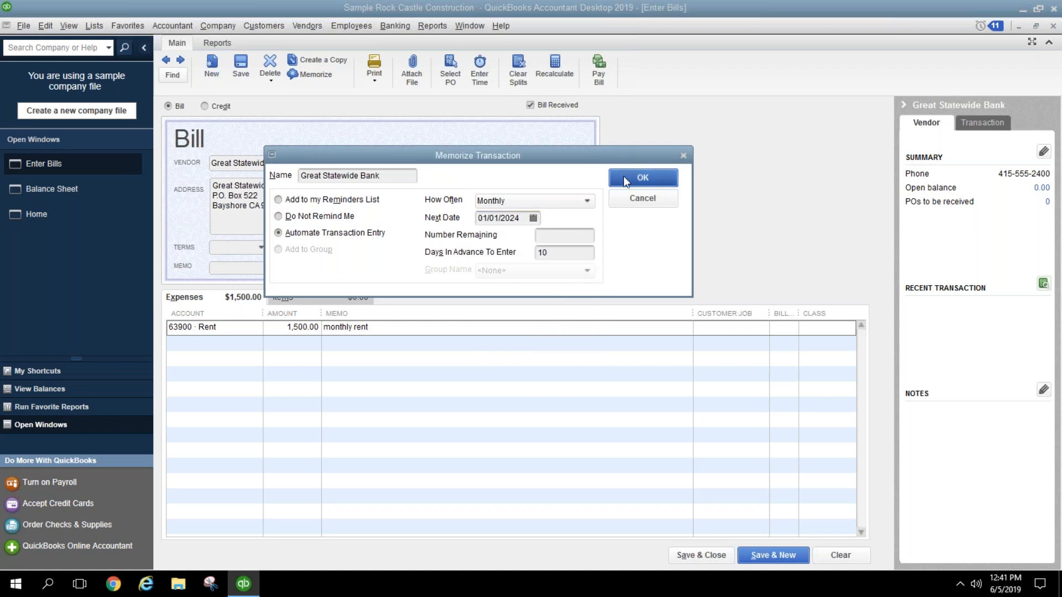
{"action": "left_click", "coordinate": [1054, 25]}
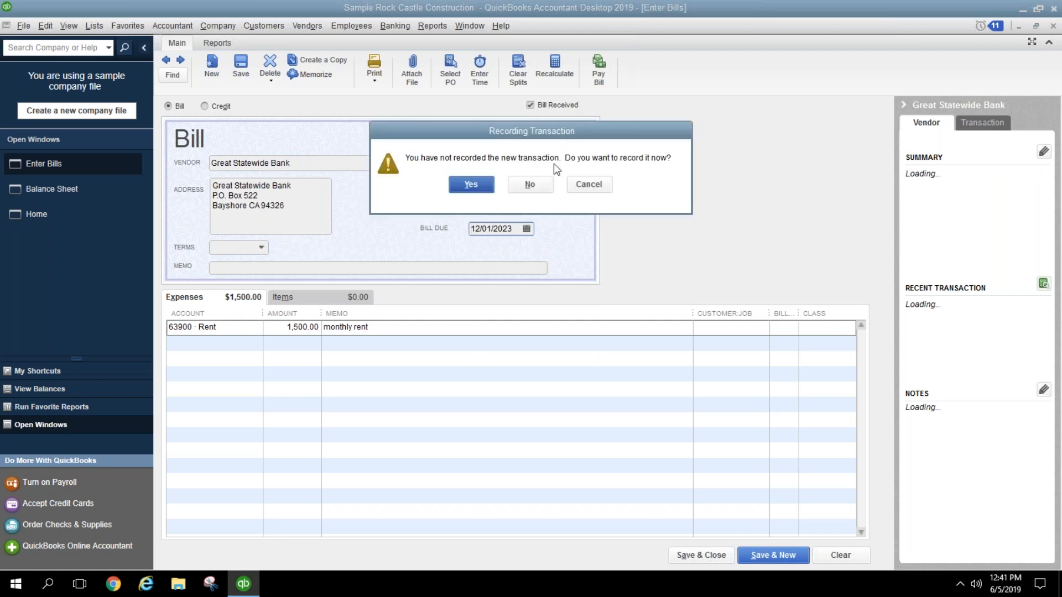
{"action": "left_click", "coordinate": [530, 185]}
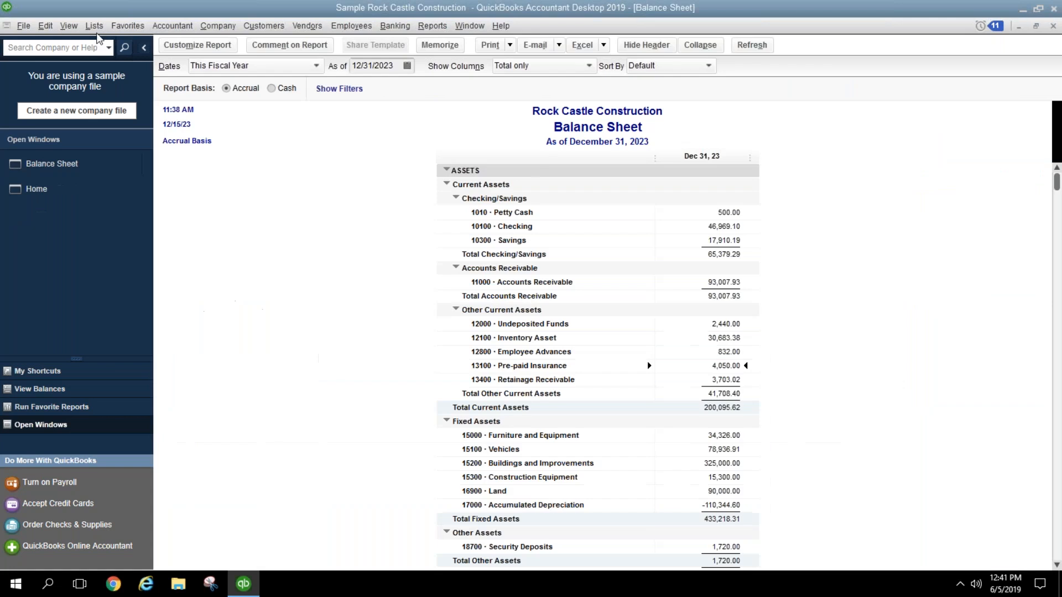
Step: Check the Memorized Transaction List for the monthly Great Statewide Bank bill, briefly viewing Pay Bills
{"action": "left_click", "coordinate": [95, 26]}
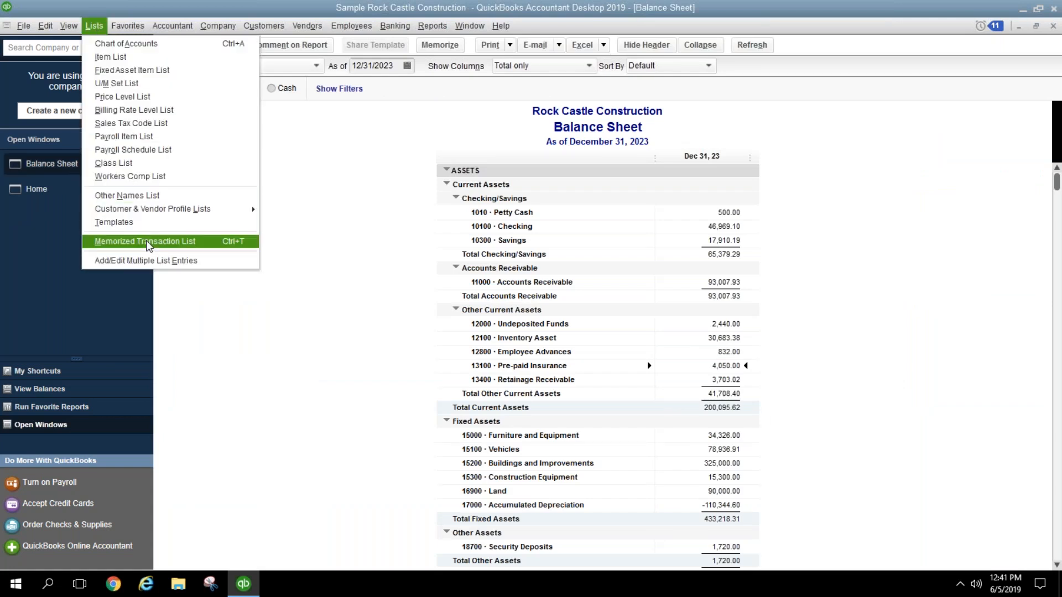
{"action": "left_click", "coordinate": [227, 242]}
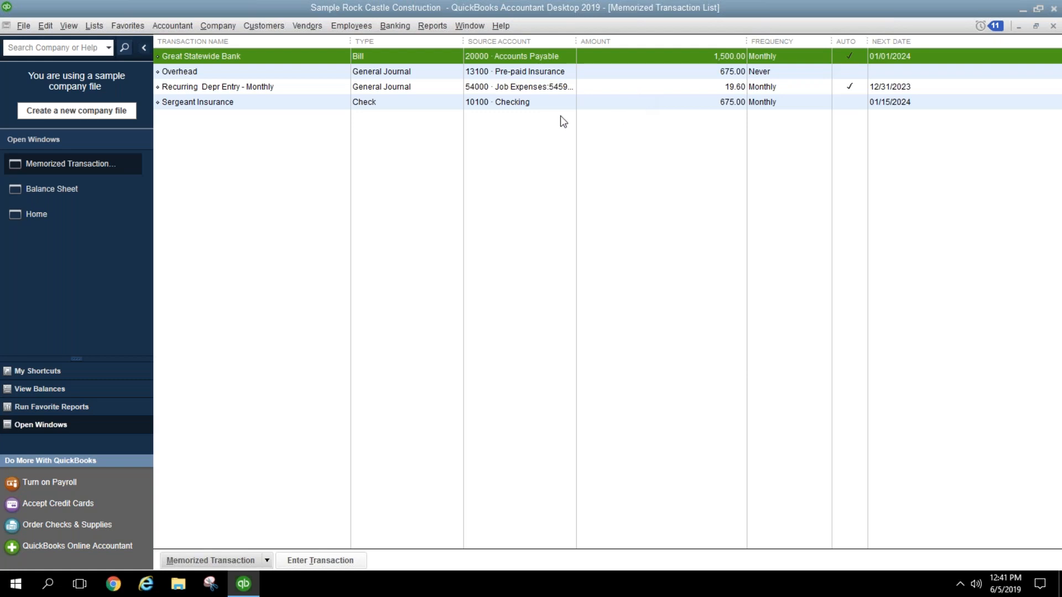
{"action": "left_click", "coordinate": [298, 21]}
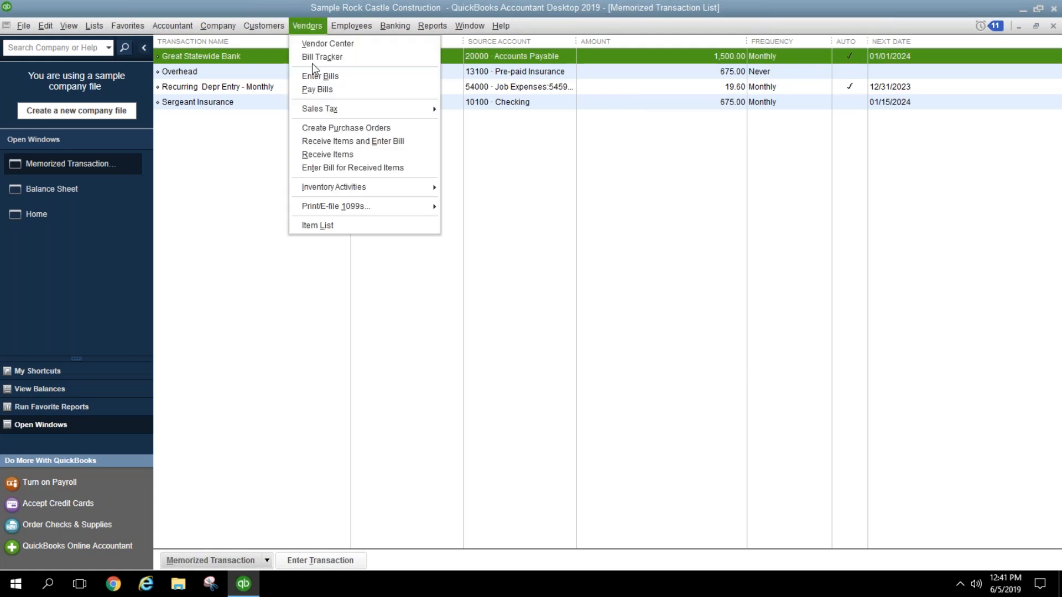
{"action": "left_click", "coordinate": [325, 90]}
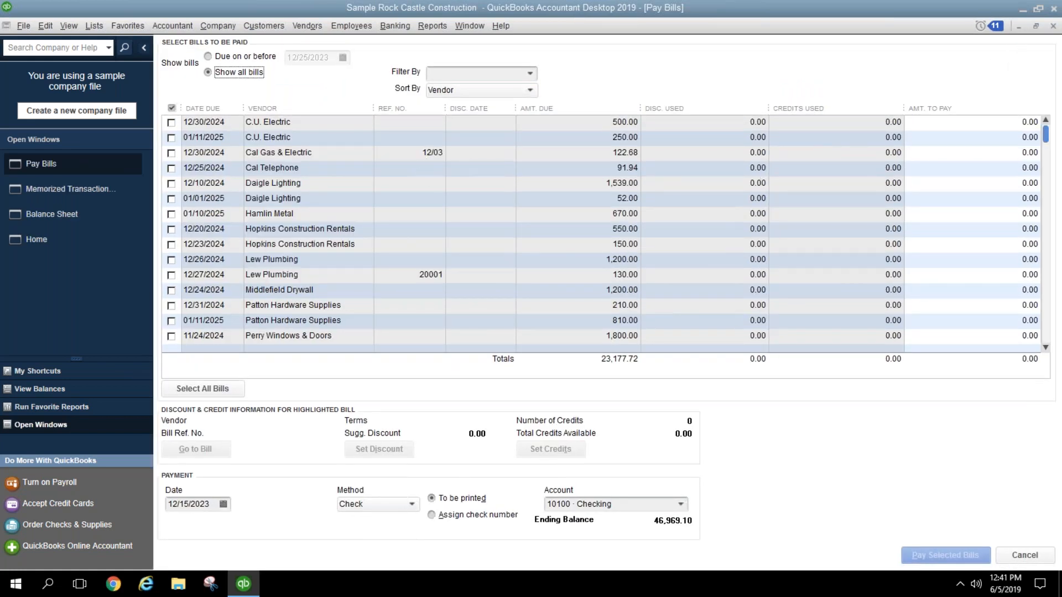
{"action": "left_click", "coordinate": [1054, 26]}
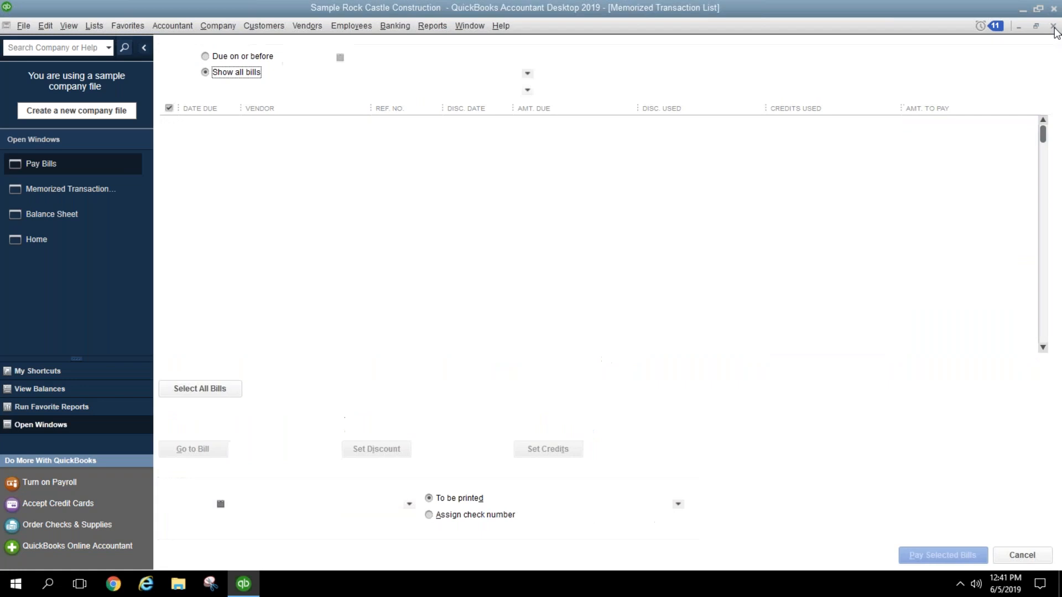
{"action": "left_click", "coordinate": [879, 186]}
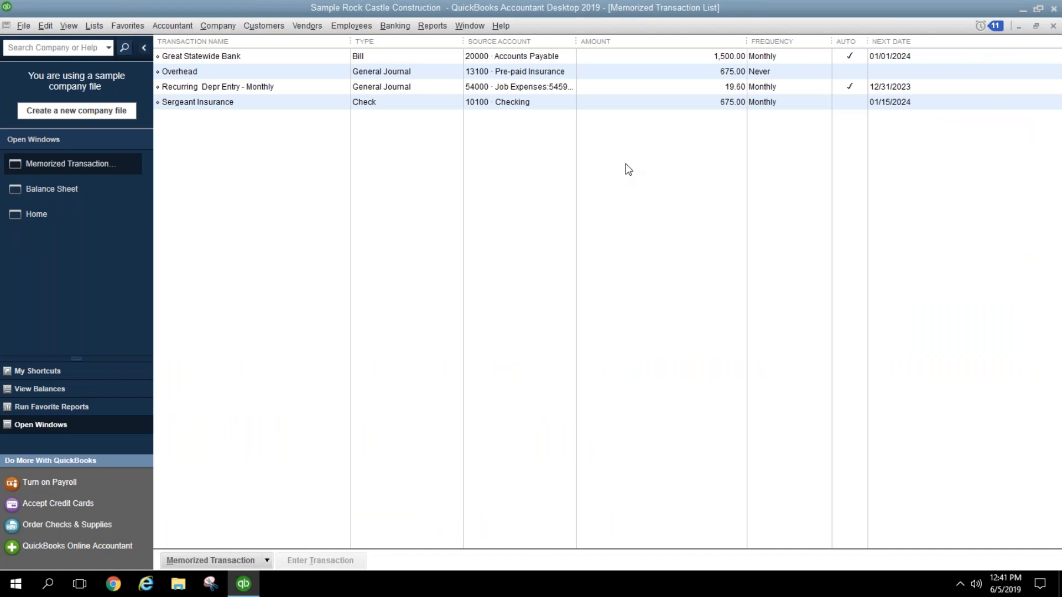
{"action": "left_click", "coordinate": [1053, 26]}
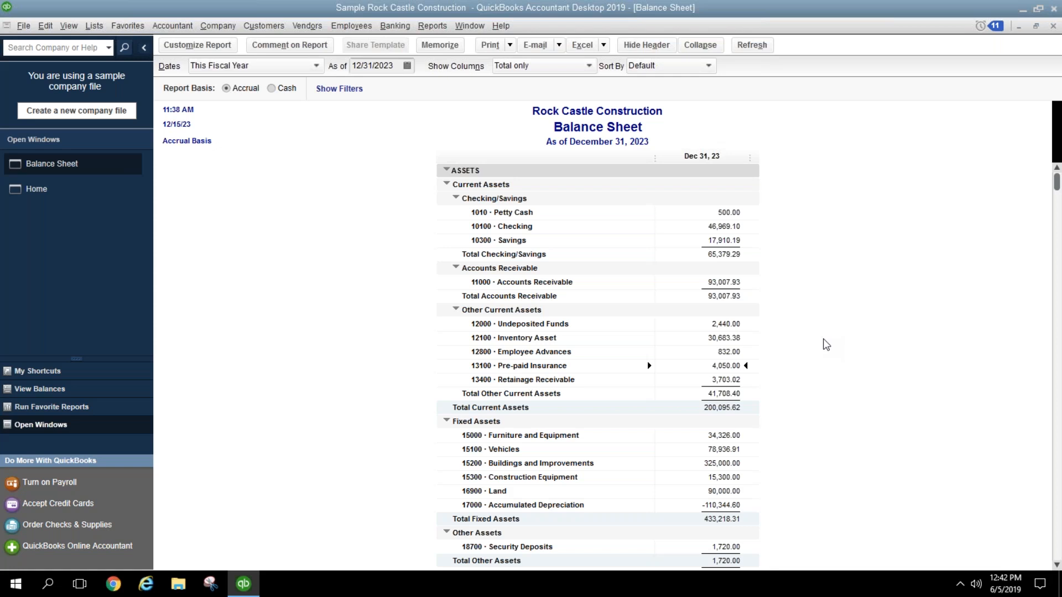
{"action": "left_click", "coordinate": [234, 29]}
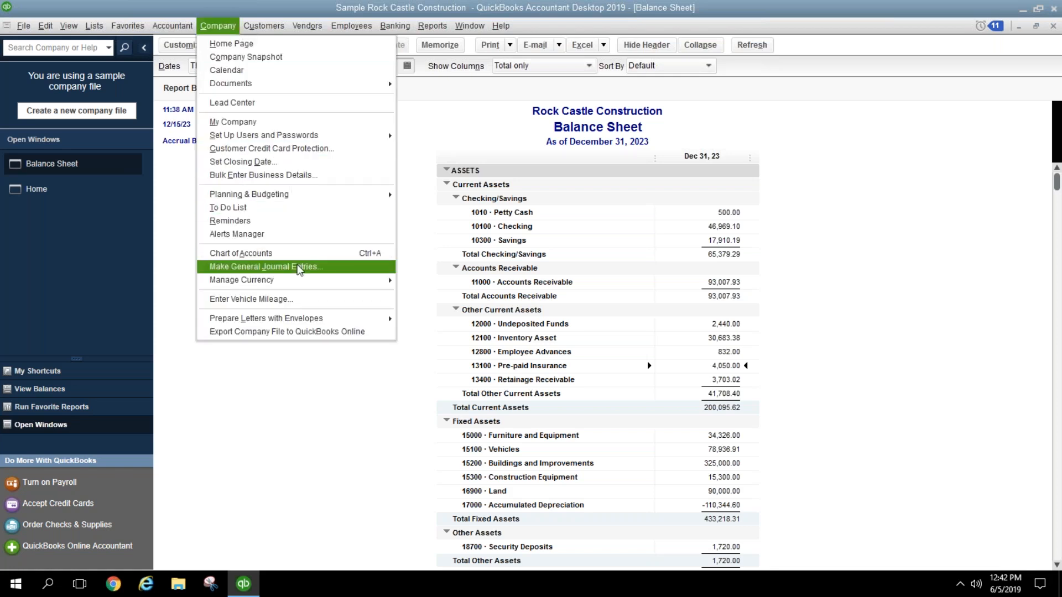
{"action": "left_click", "coordinate": [878, 340]}
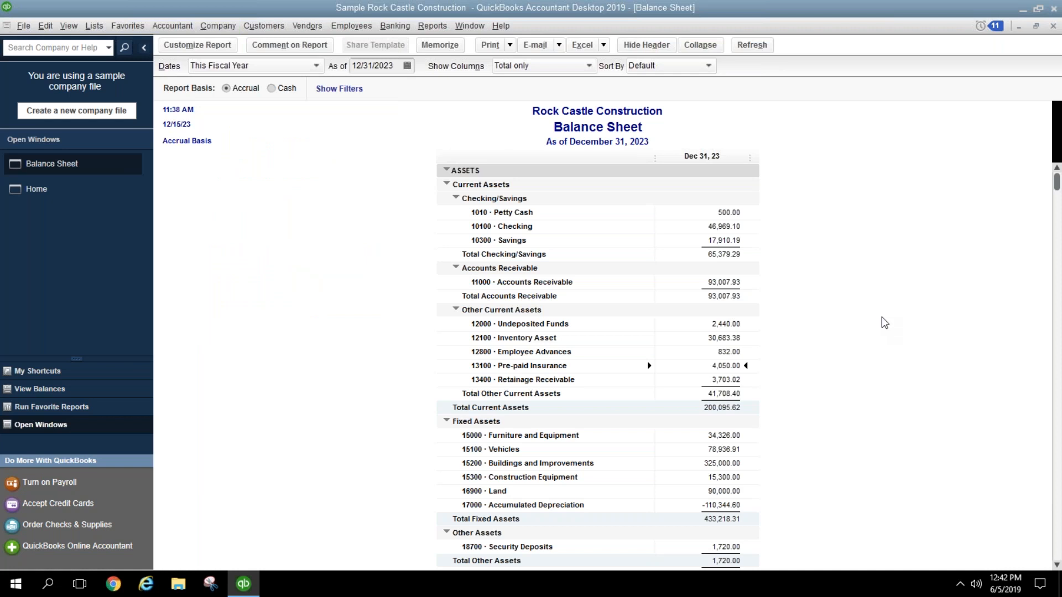
Step: Scroll the Balance Sheet down to the liabilities, equity and total liabilities & equity
{"action": "scroll", "coordinate": [856, 310], "scroll_direction": "down", "scroll_amount": 14}
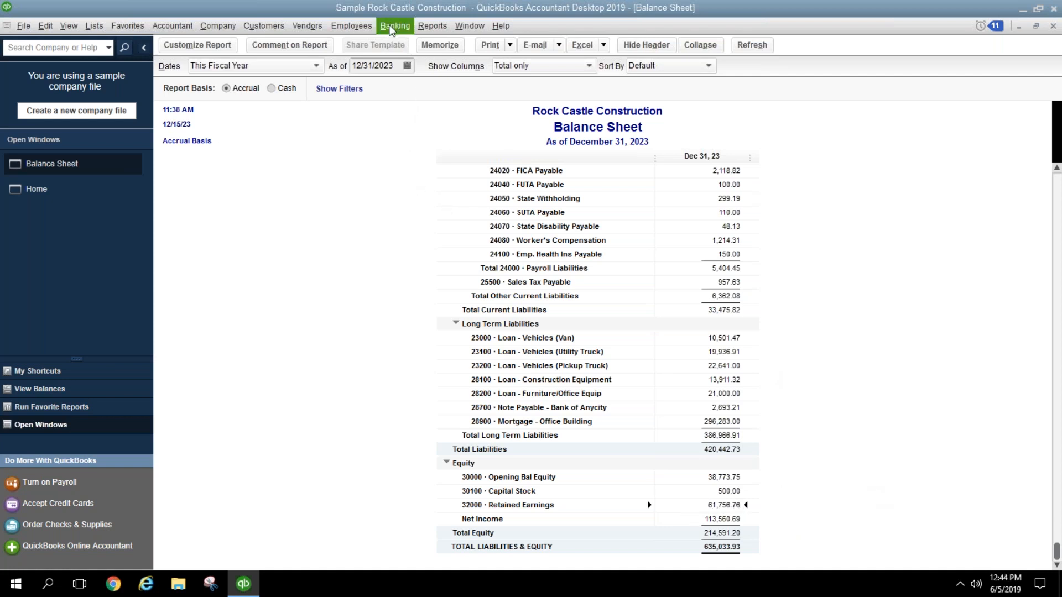
{"action": "left_click", "coordinate": [425, 25]}
{"action": "left_click", "coordinate": [447, 42]}
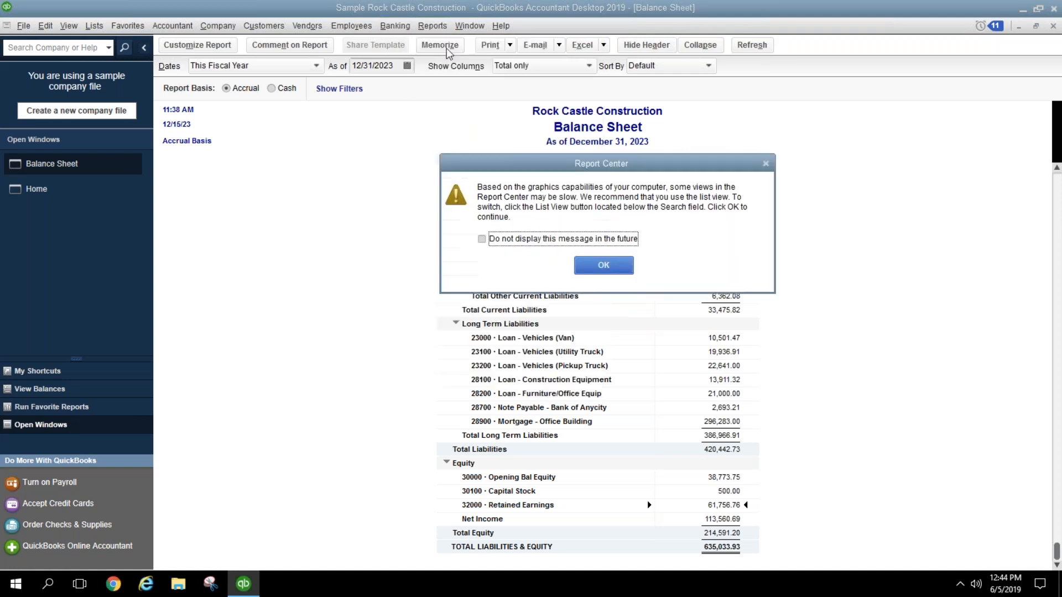
{"action": "left_click", "coordinate": [603, 266]}
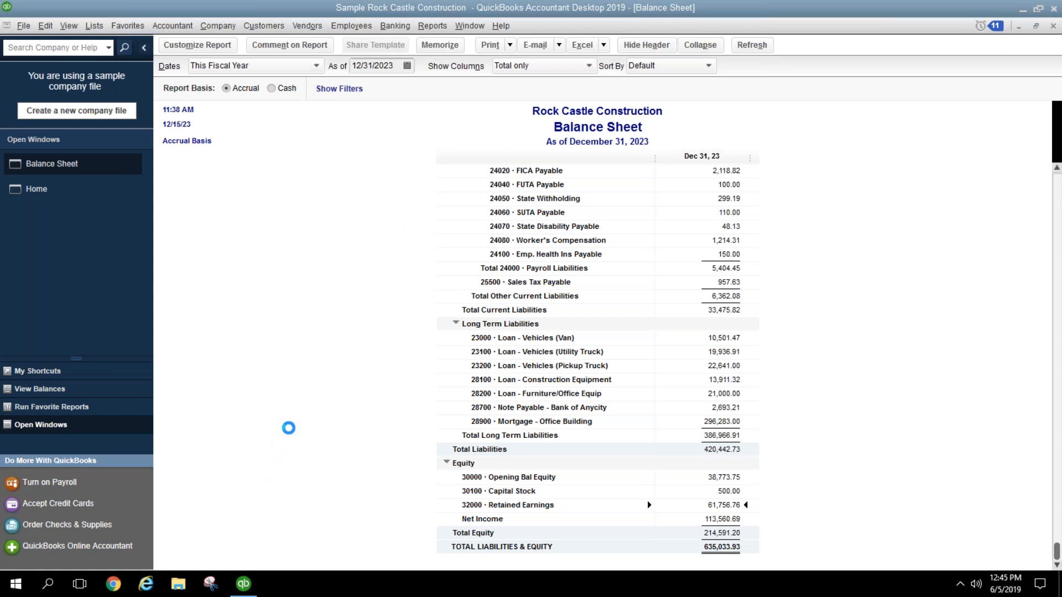
{"action": "mouse_move", "coordinate": [257, 586]}
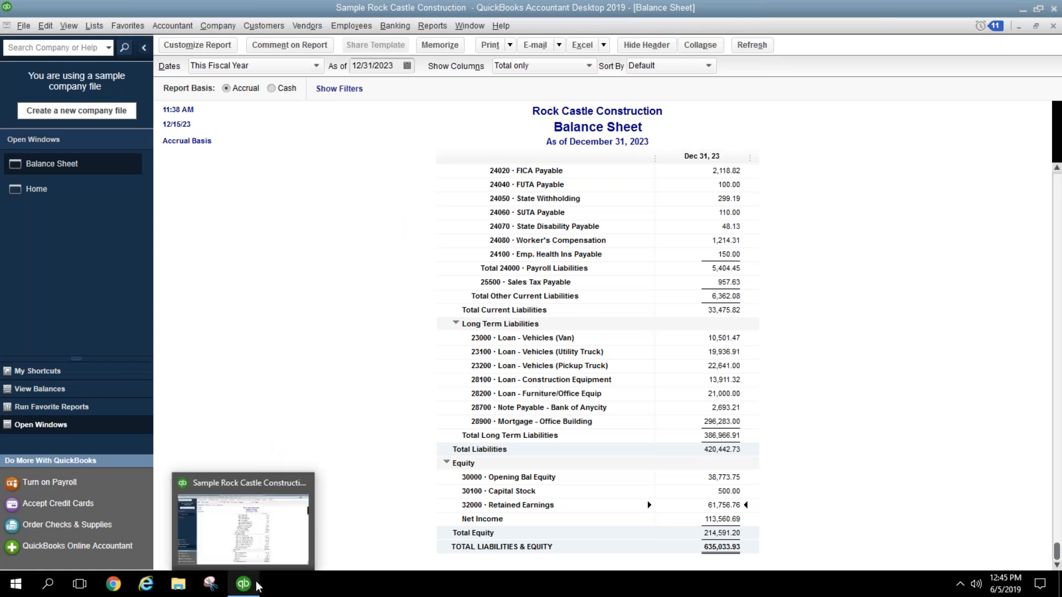
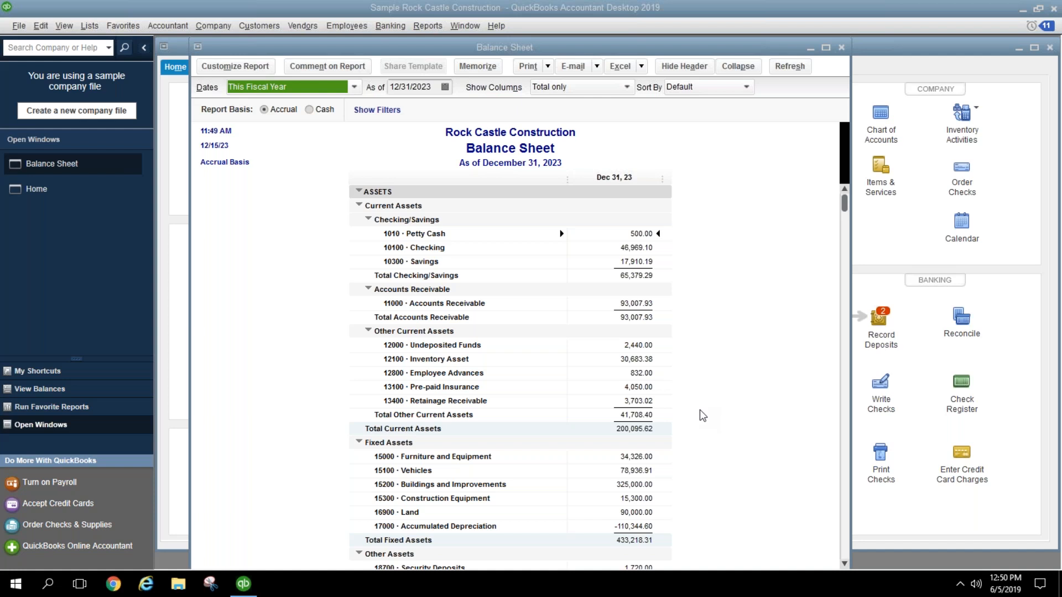
Step: Review the Balance Sheet down to total liabilities & equity of 636,033.93, selecting Retained Earnings
{"action": "left_click", "coordinate": [707, 317]}
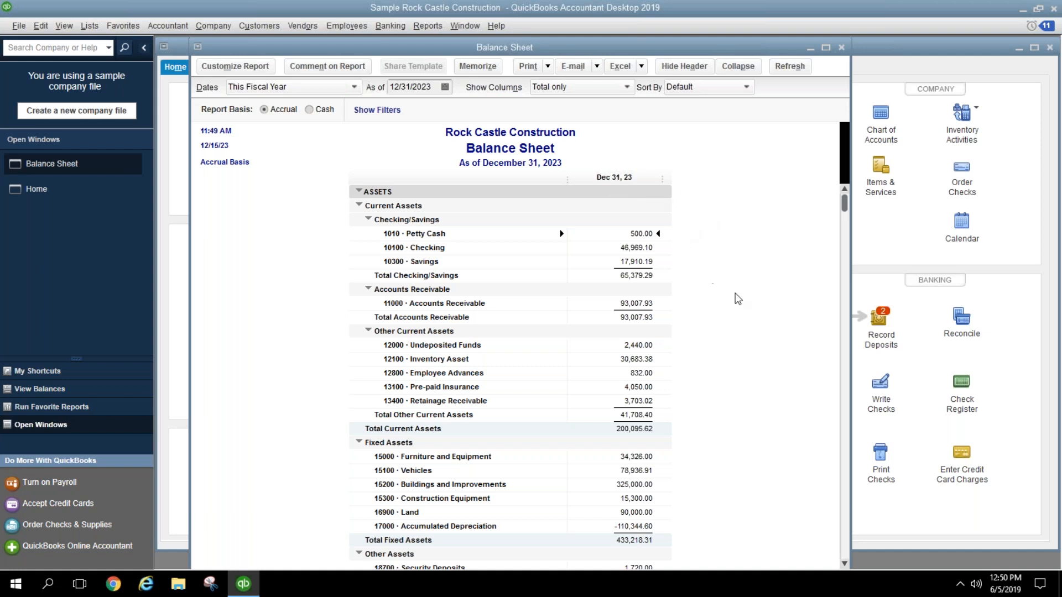
{"action": "scroll", "coordinate": [735, 294], "scroll_direction": "down", "scroll_amount": 1}
{"action": "scroll", "coordinate": [736, 293], "scroll_direction": "down", "scroll_amount": 13}
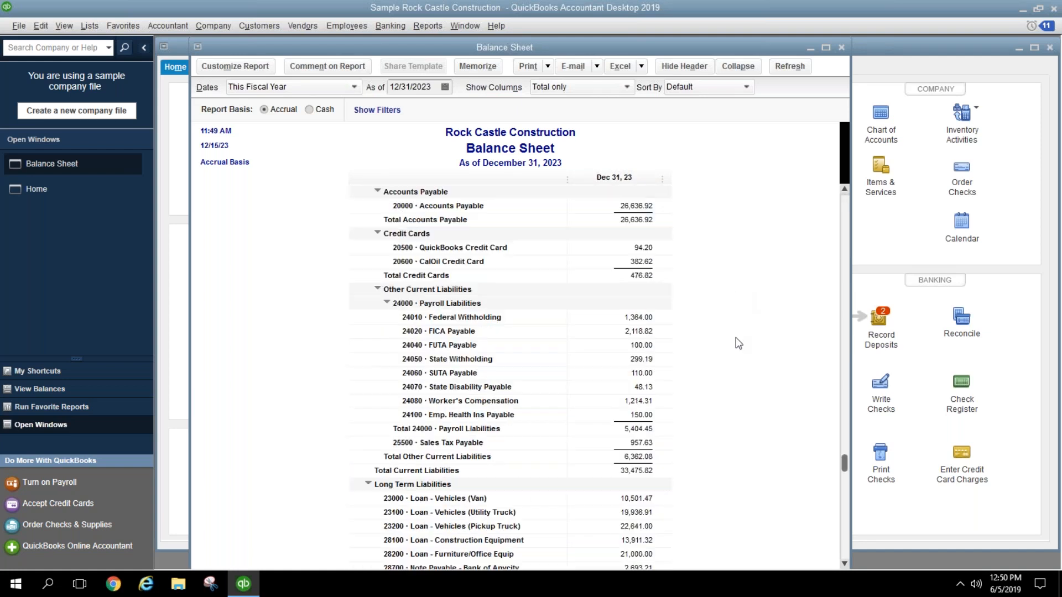
{"action": "left_click", "coordinate": [627, 509]}
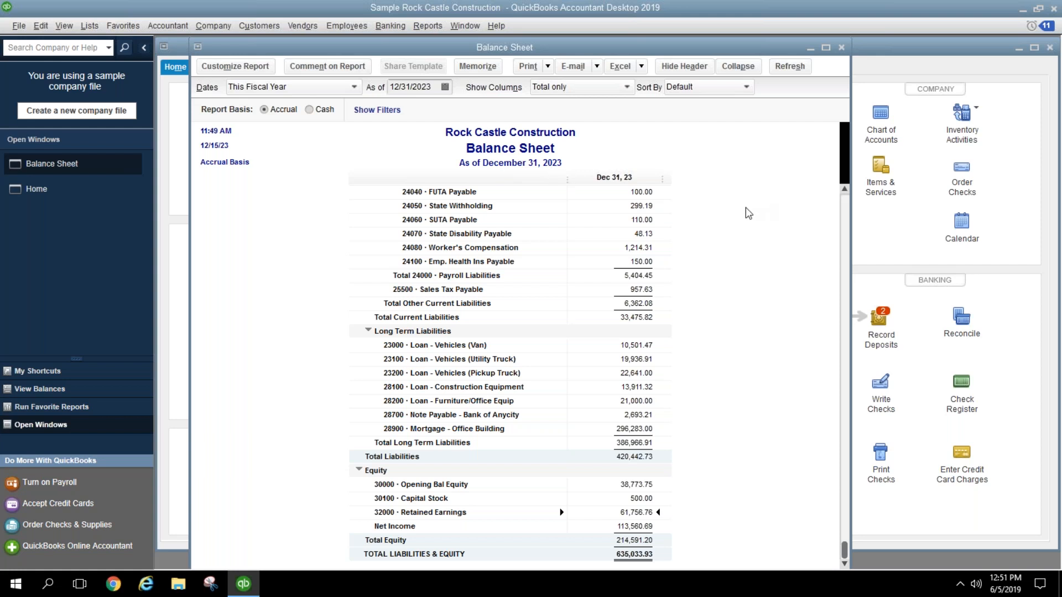
{"action": "left_click", "coordinate": [423, 32]}
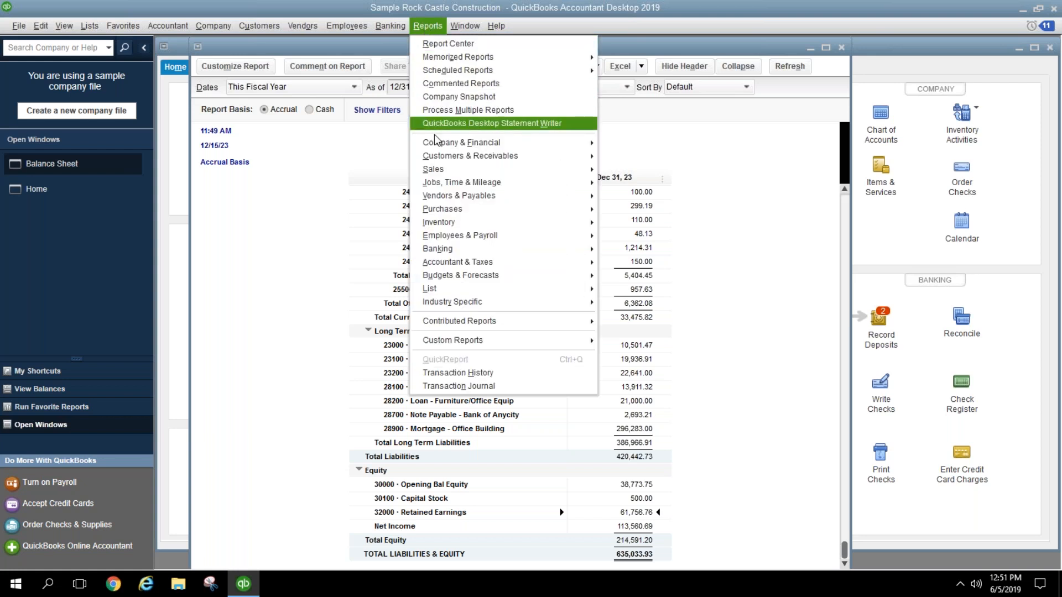
Step: Run the Trial Balance for Last Fiscal Year showing only non-zero rows
{"action": "mouse_move", "coordinate": [451, 251]}
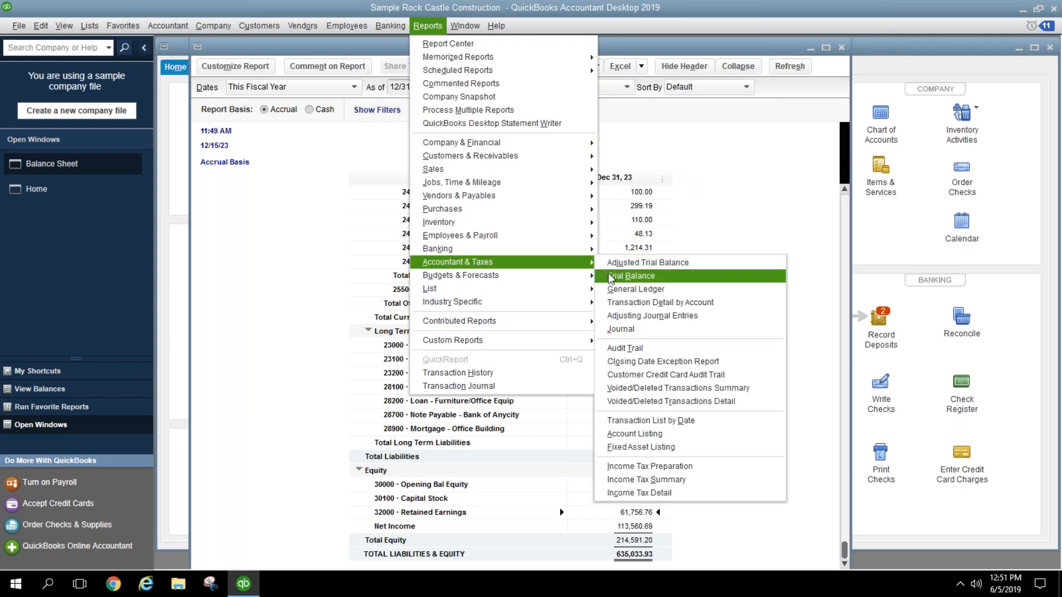
{"action": "left_click", "coordinate": [611, 276]}
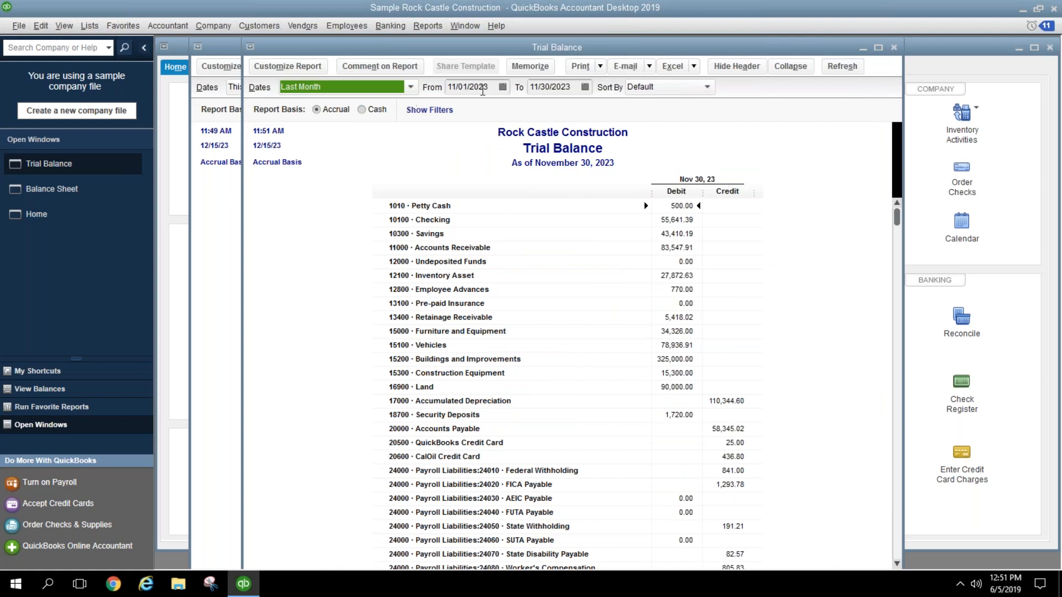
{"action": "left_click", "coordinate": [411, 88]}
{"action": "left_click", "coordinate": [353, 288]}
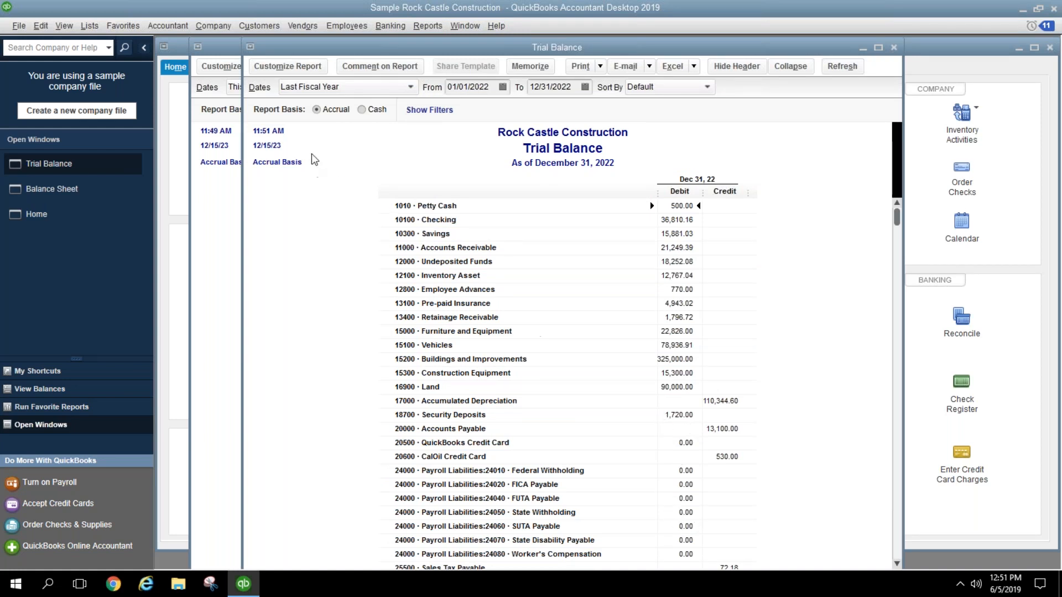
{"action": "left_click", "coordinate": [285, 69]}
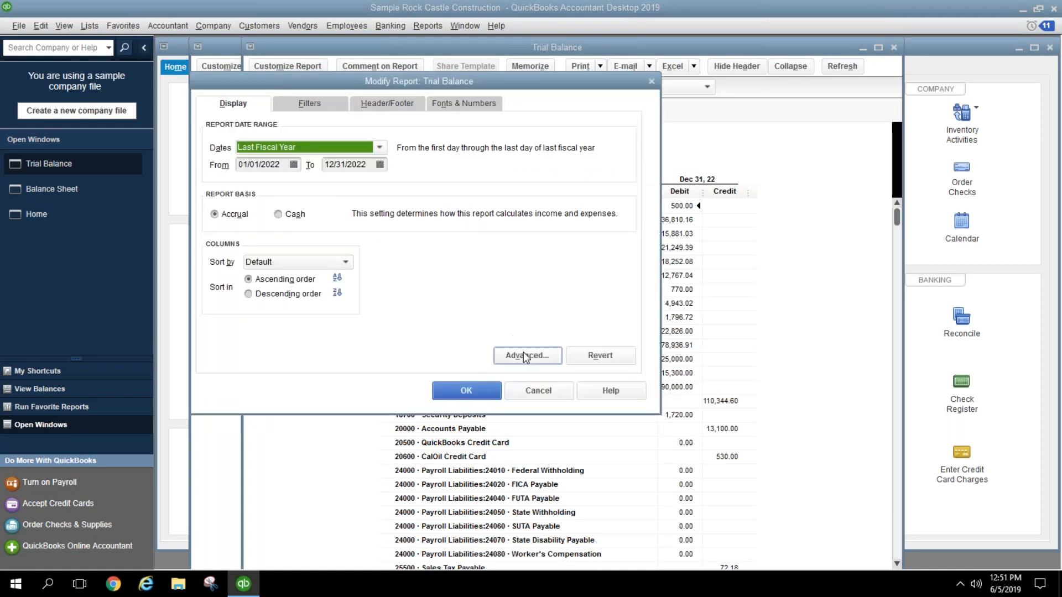
{"action": "left_click", "coordinate": [523, 355]}
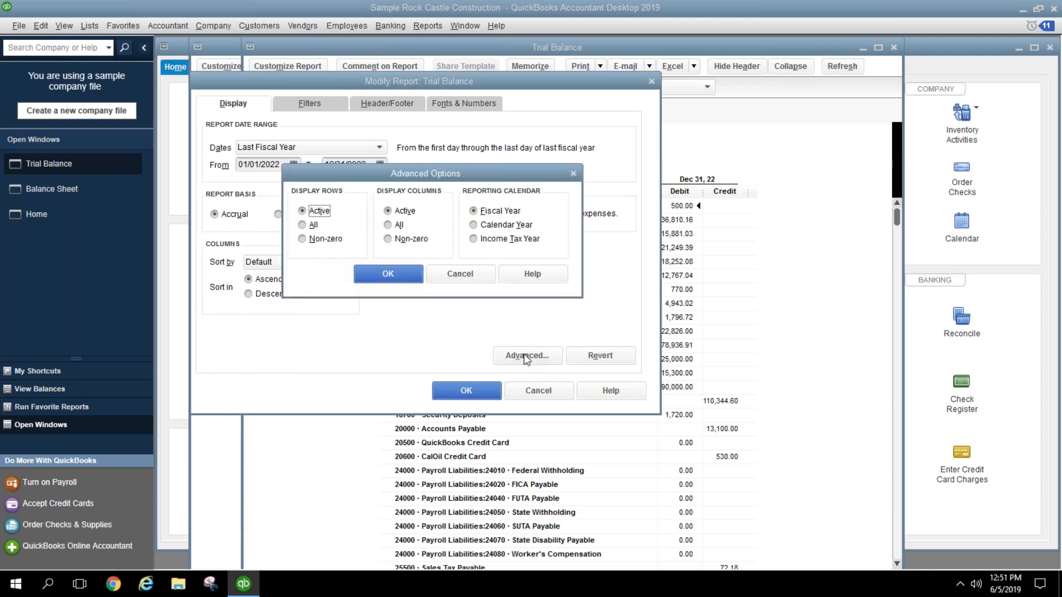
{"action": "left_click", "coordinate": [312, 239]}
{"action": "left_click", "coordinate": [385, 274]}
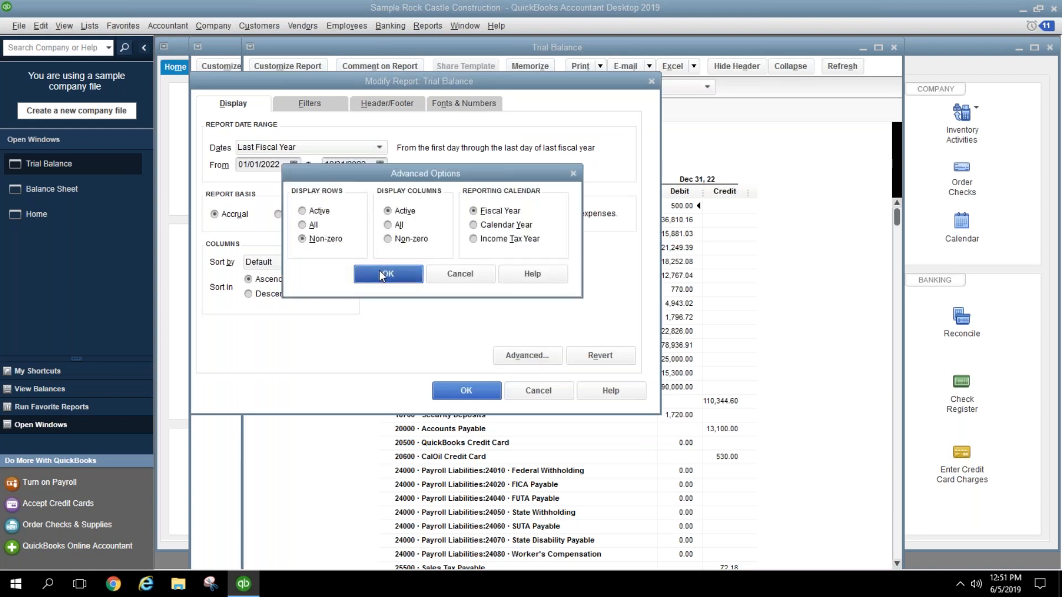
{"action": "left_click", "coordinate": [466, 391]}
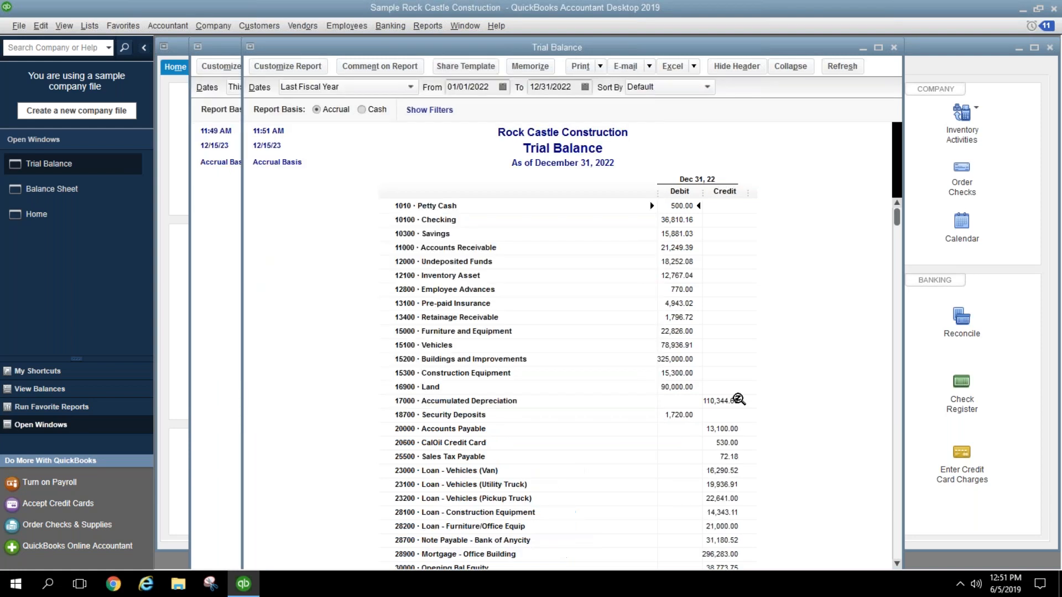
Step: Scroll through the non-zero Trial Balance, then close it
{"action": "scroll", "coordinate": [773, 365], "scroll_direction": "down", "scroll_amount": 10}
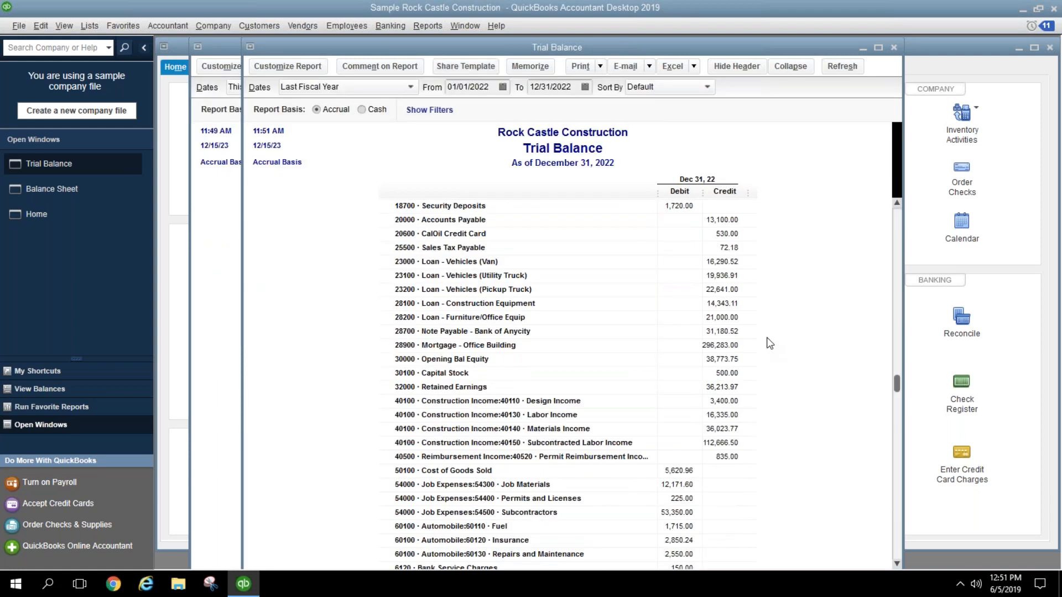
{"action": "scroll", "coordinate": [769, 347], "scroll_direction": "up", "scroll_amount": 5}
{"action": "scroll", "coordinate": [767, 332], "scroll_direction": "up", "scroll_amount": 5}
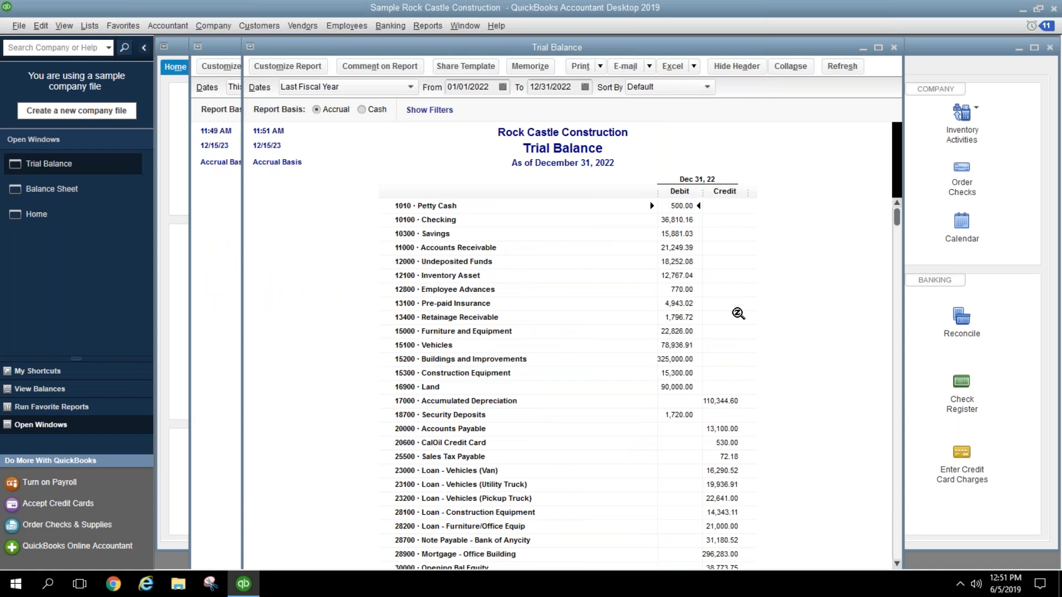
{"action": "scroll", "coordinate": [820, 377], "scroll_direction": "down", "scroll_amount": 10}
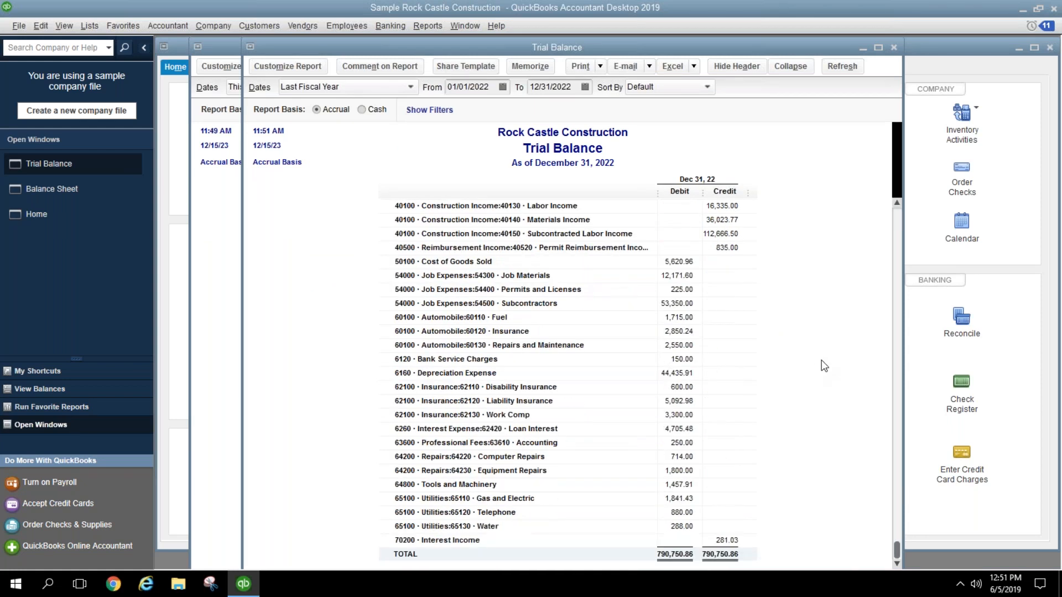
{"action": "scroll", "coordinate": [824, 369], "scroll_direction": "up", "scroll_amount": 1}
{"action": "scroll", "coordinate": [823, 367], "scroll_direction": "up", "scroll_amount": 9}
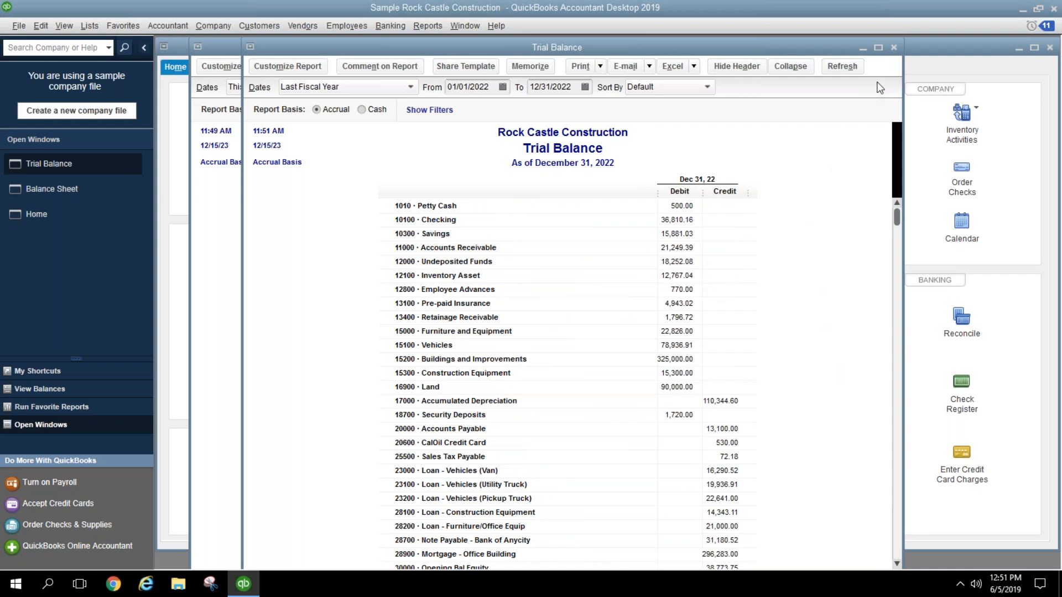
{"action": "left_click", "coordinate": [894, 51]}
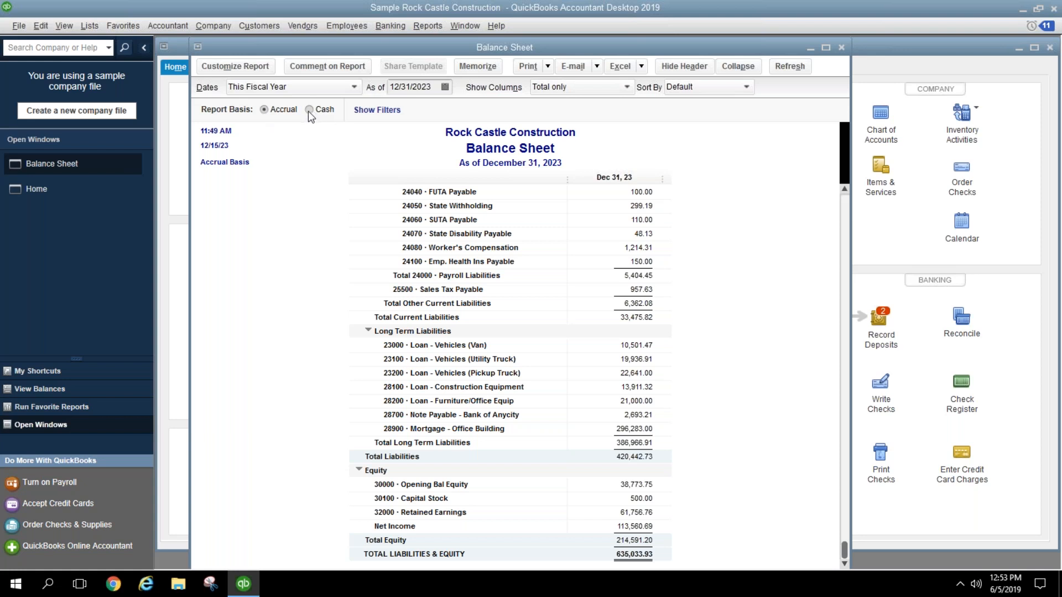
Step: Open the Modify Report settings for the Balance Sheet, set to This Fiscal Year and Accrual basis
{"action": "left_click", "coordinate": [234, 67]}
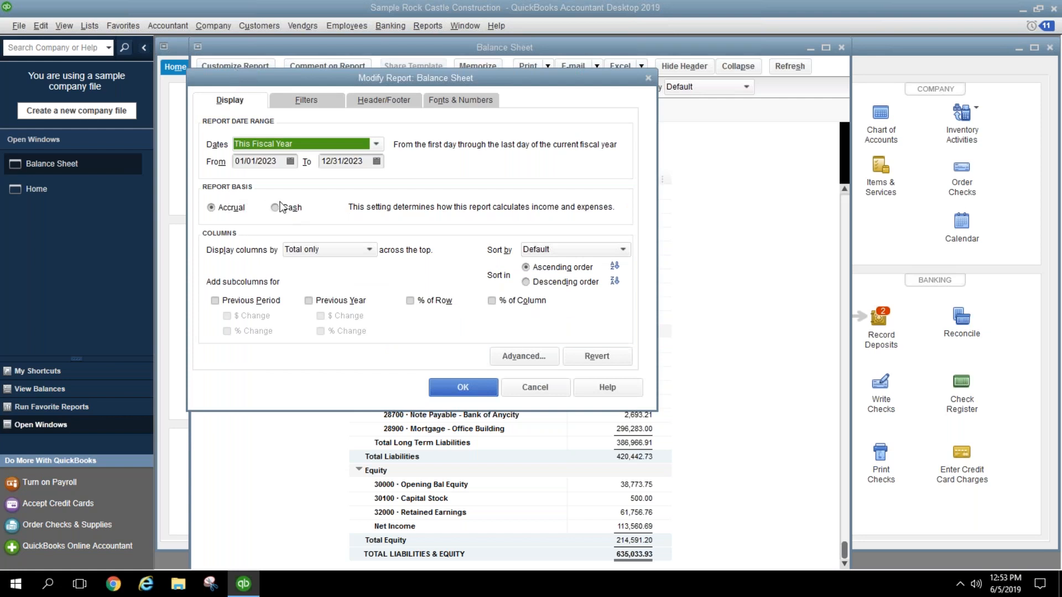
Step: Close the Balance Sheet's Modify Report dialog without changes and show the Edit menu
{"action": "left_click", "coordinate": [540, 387]}
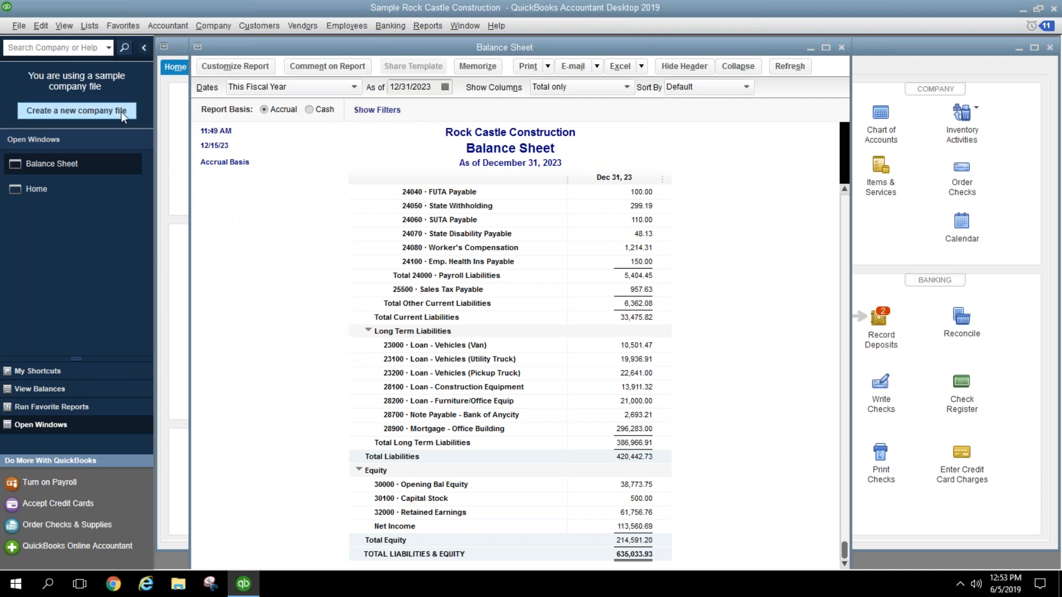
{"action": "left_click", "coordinate": [48, 26]}
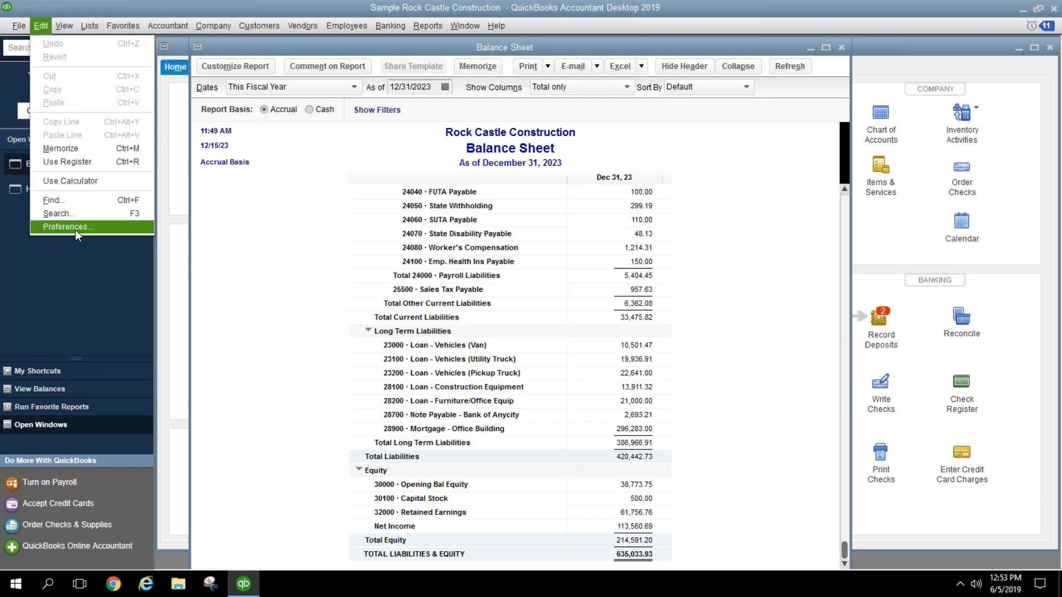
{"action": "left_click", "coordinate": [75, 230]}
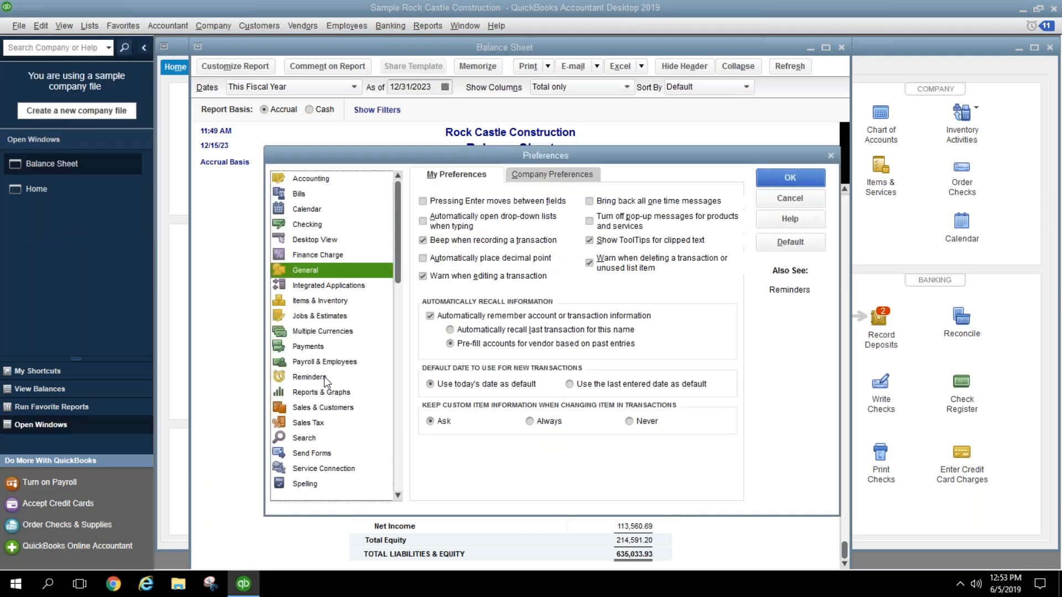
{"action": "left_click", "coordinate": [324, 392]}
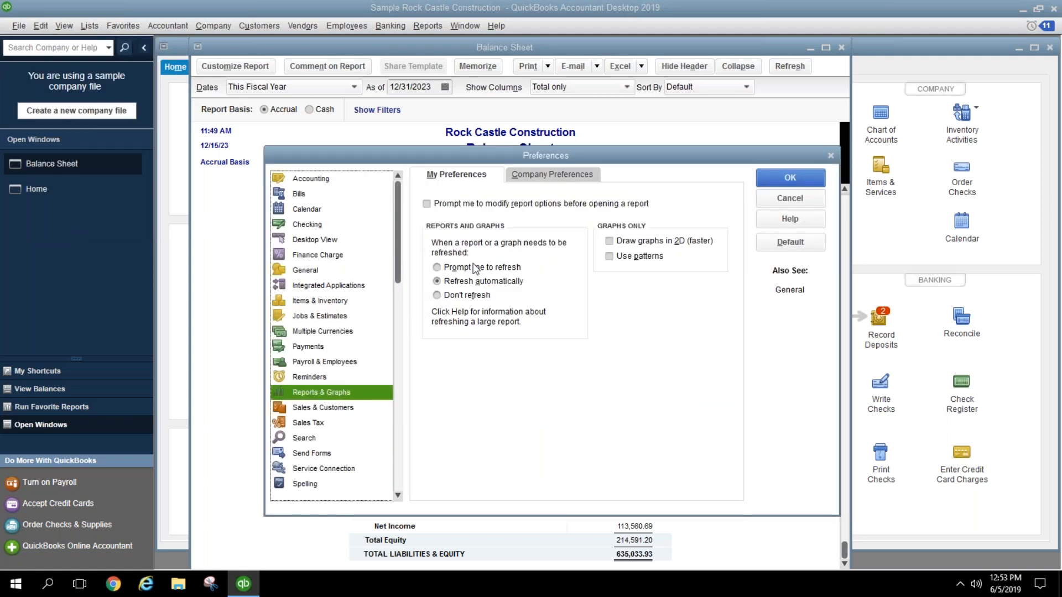
{"action": "left_click", "coordinate": [528, 177]}
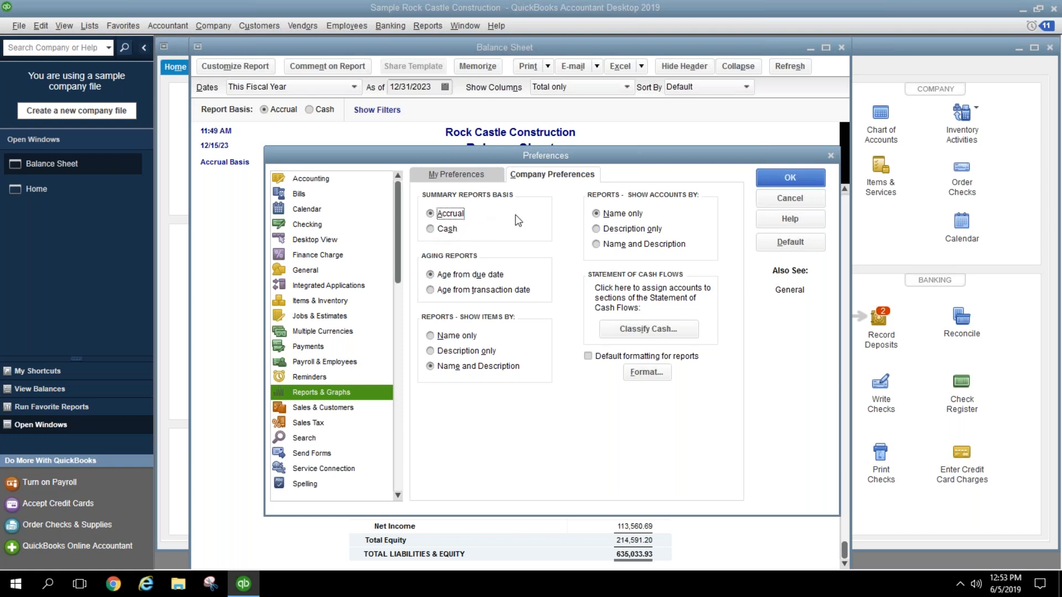
{"action": "left_click", "coordinate": [780, 202]}
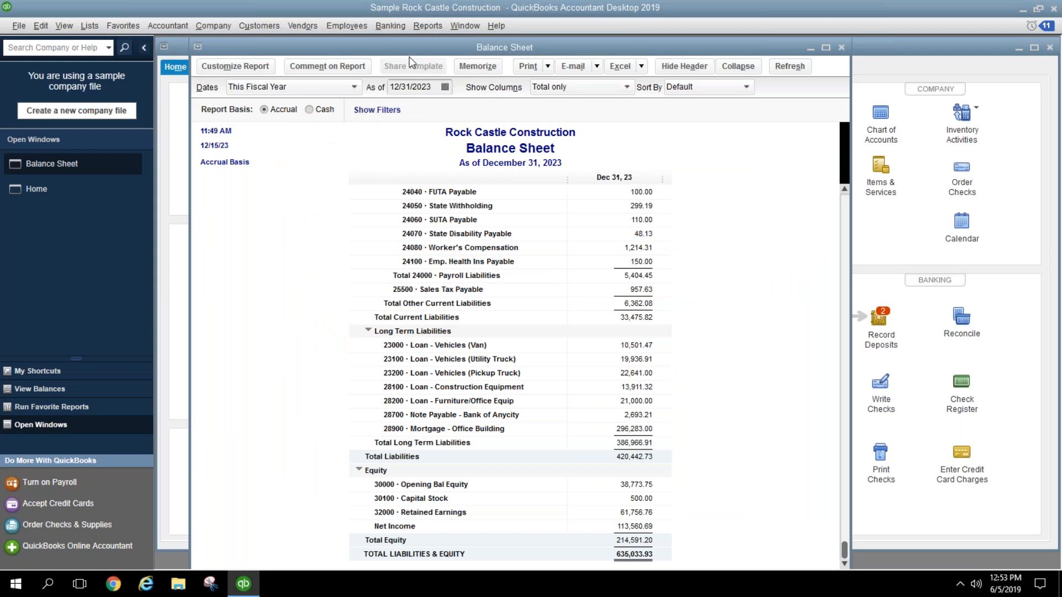
Step: Run the Profit & Loss for This Fiscal Year and review its 61,619.79 cash-basis net income
{"action": "left_click", "coordinate": [427, 26]}
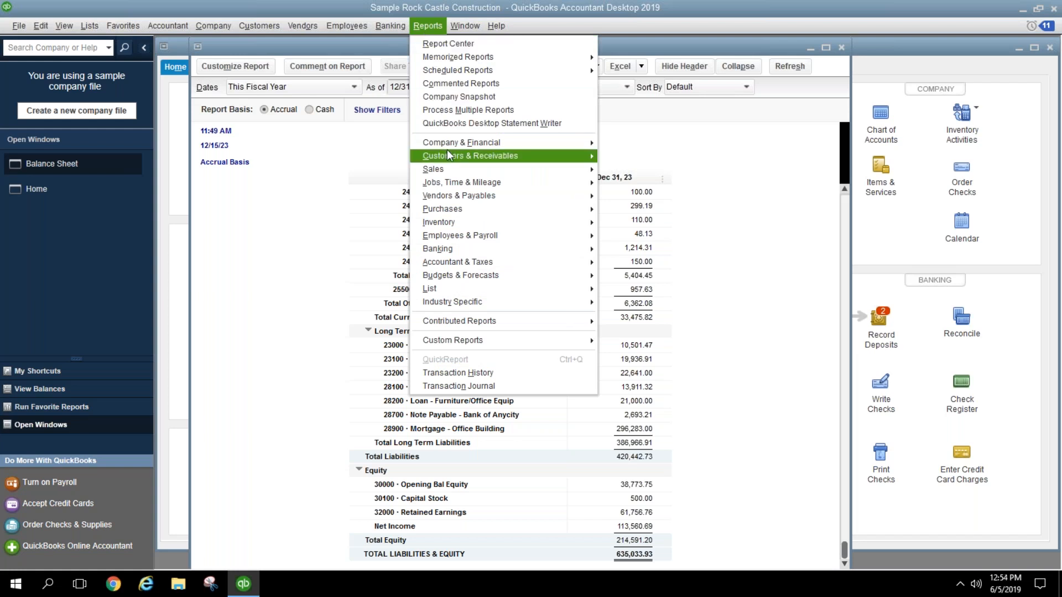
{"action": "mouse_move", "coordinate": [448, 143]}
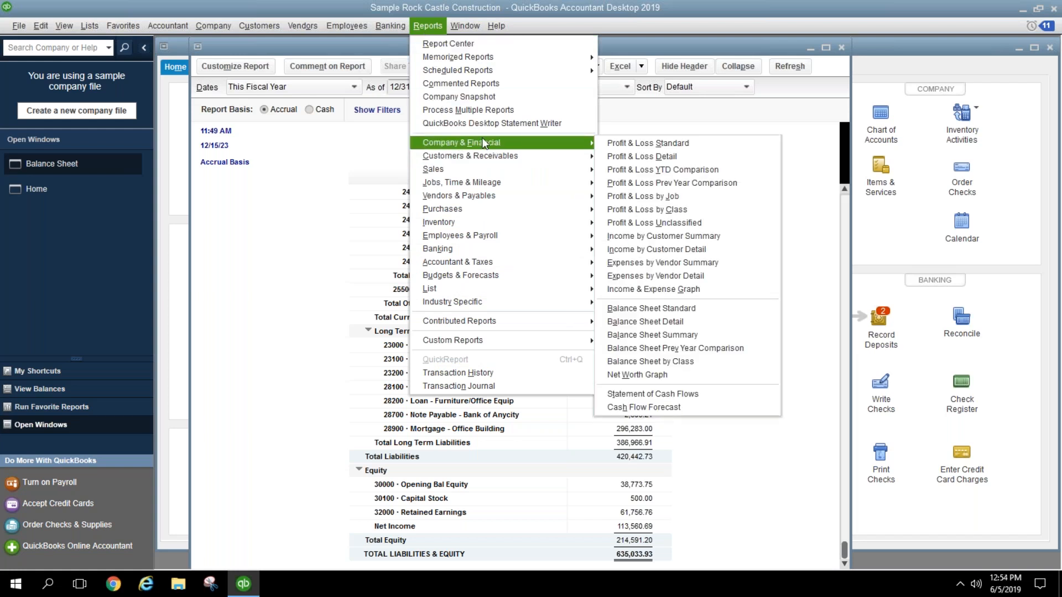
{"action": "left_click", "coordinate": [616, 146]}
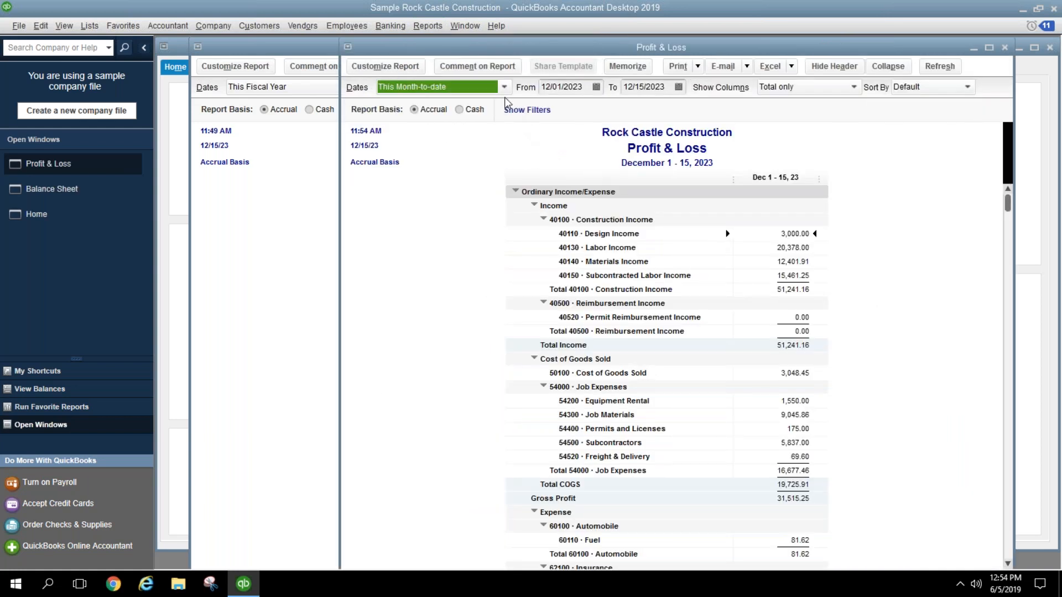
{"action": "left_click", "coordinate": [504, 87]}
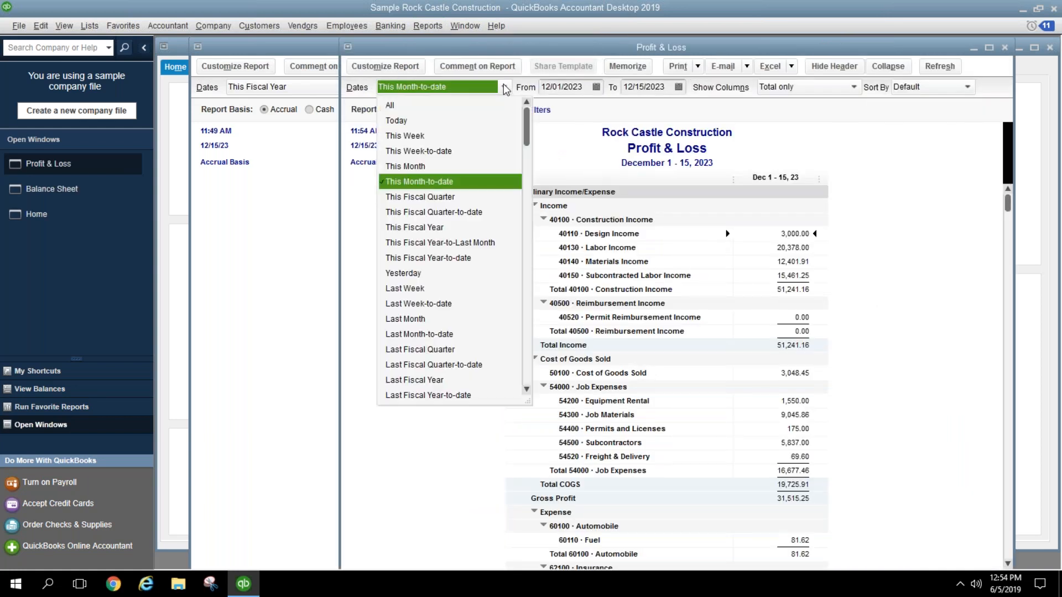
{"action": "left_click", "coordinate": [434, 227]}
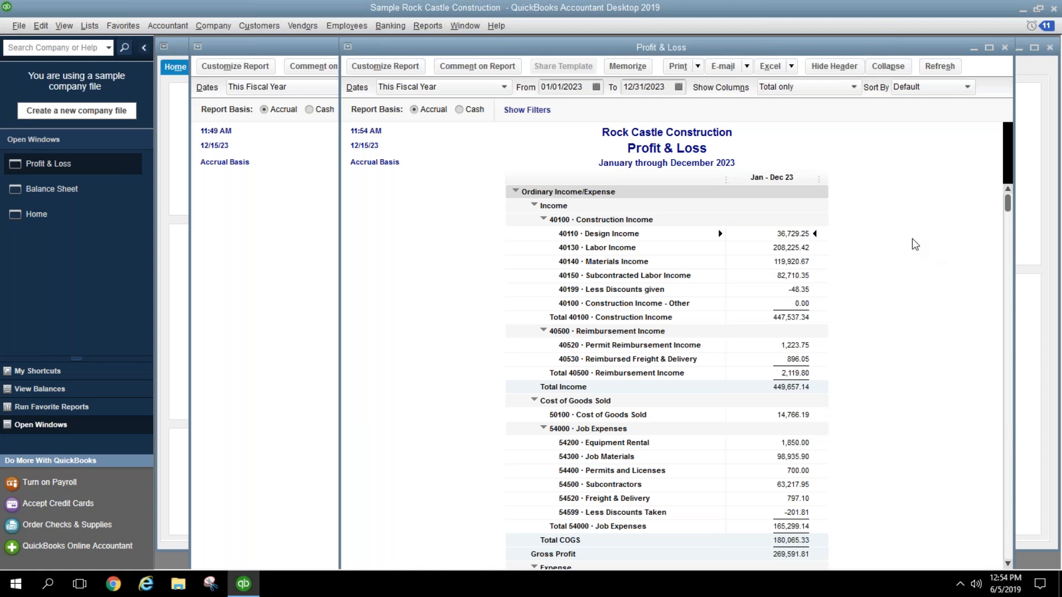
{"action": "scroll", "coordinate": [883, 257], "scroll_direction": "down", "scroll_amount": 10}
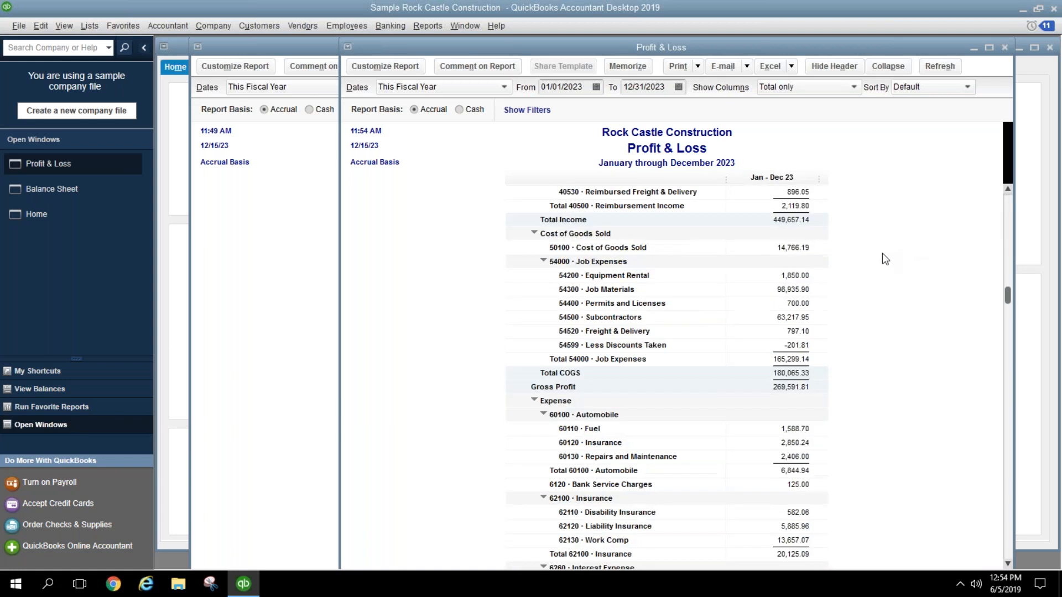
{"action": "scroll", "coordinate": [882, 253], "scroll_direction": "down", "scroll_amount": 4}
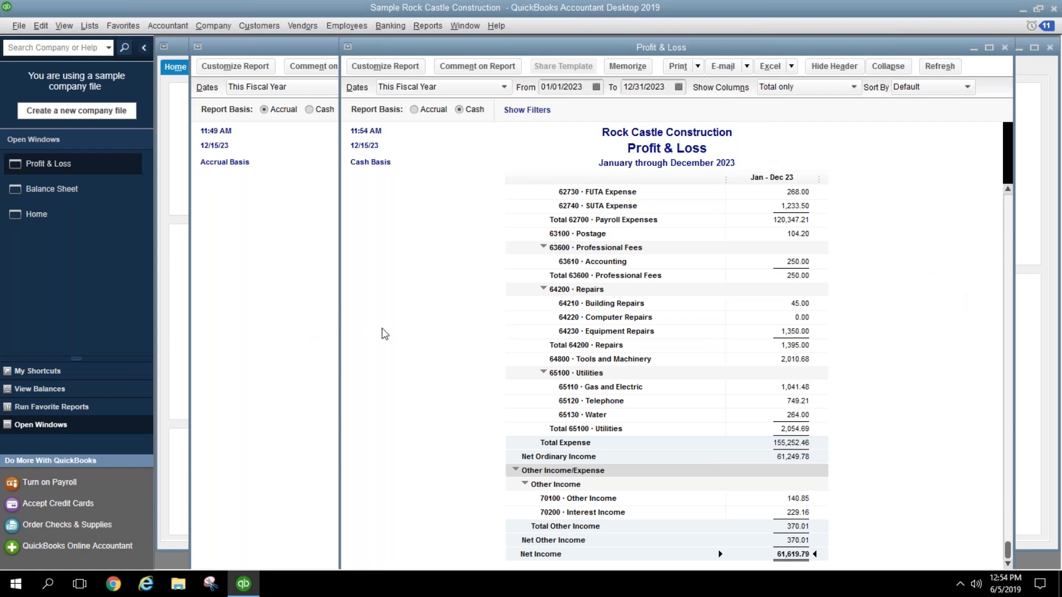
{"action": "left_click", "coordinate": [291, 323]}
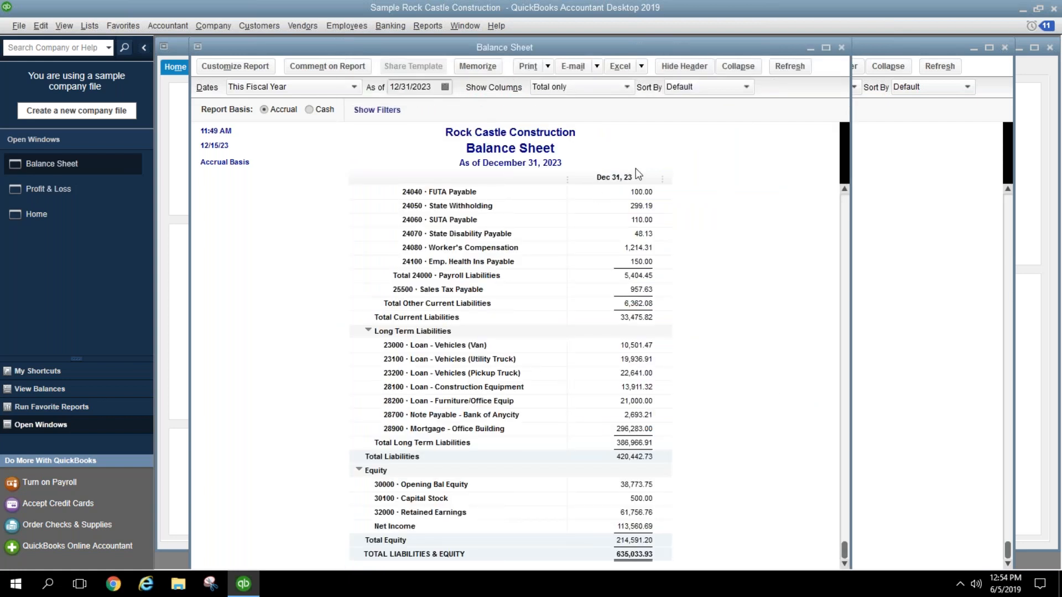
Step: Compare Balance Sheet Accounts Receivable and Accounts Payable under cash versus accrual basis, ending on accrual
{"action": "scroll", "coordinate": [723, 331], "scroll_direction": "up", "scroll_amount": 4}
{"action": "scroll", "coordinate": [723, 330], "scroll_direction": "up", "scroll_amount": 12}
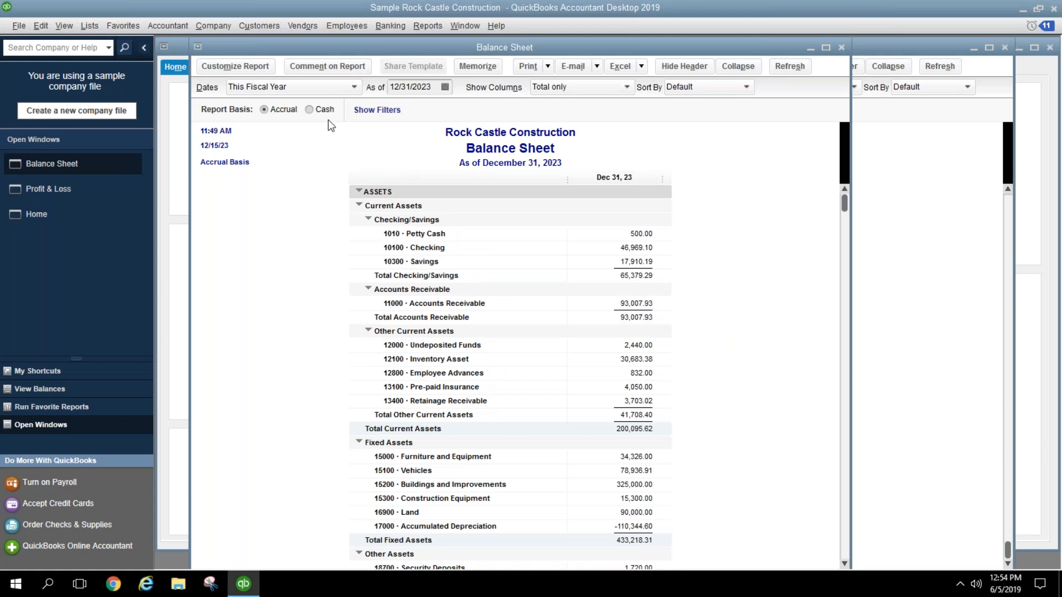
{"action": "left_click", "coordinate": [621, 304]}
{"action": "left_click", "coordinate": [314, 111]}
{"action": "left_click", "coordinate": [643, 317]}
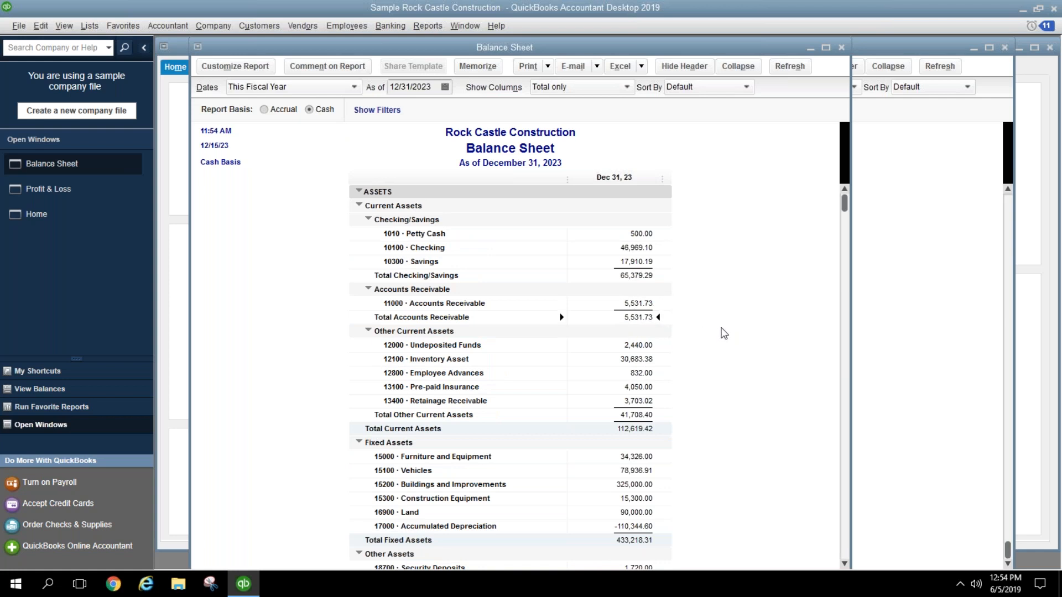
{"action": "scroll", "coordinate": [724, 316], "scroll_direction": "down", "scroll_amount": 5}
{"action": "left_click", "coordinate": [643, 457]}
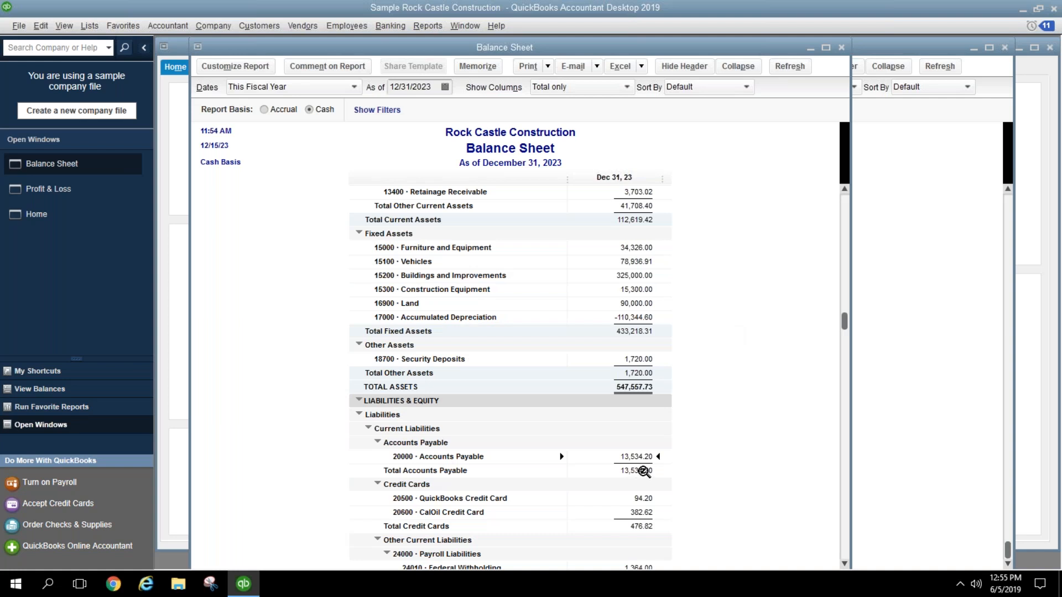
{"action": "left_click", "coordinate": [282, 110]}
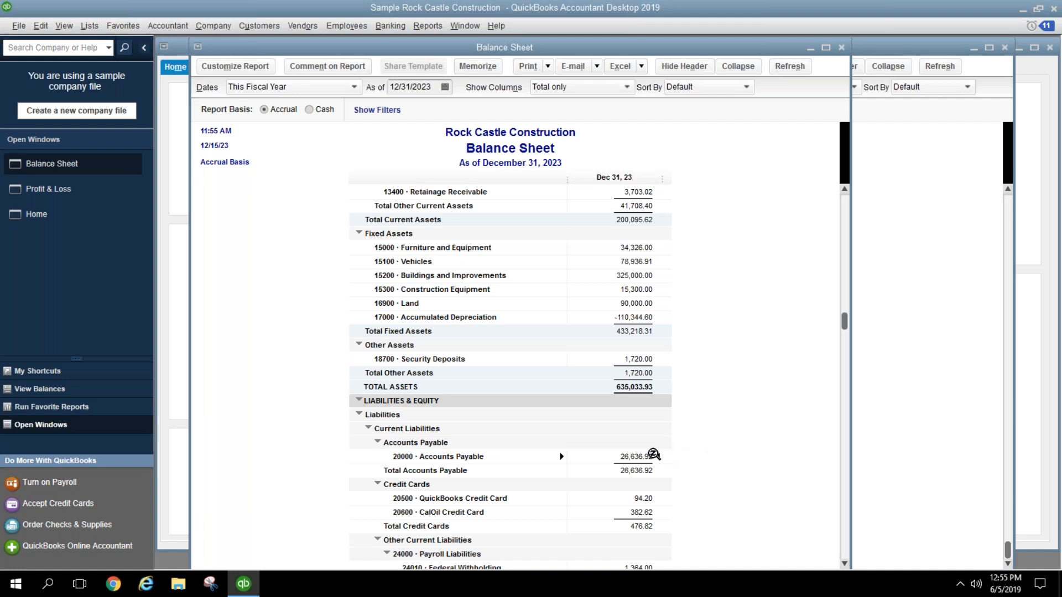
{"action": "scroll", "coordinate": [691, 354], "scroll_direction": "up", "scroll_amount": 4}
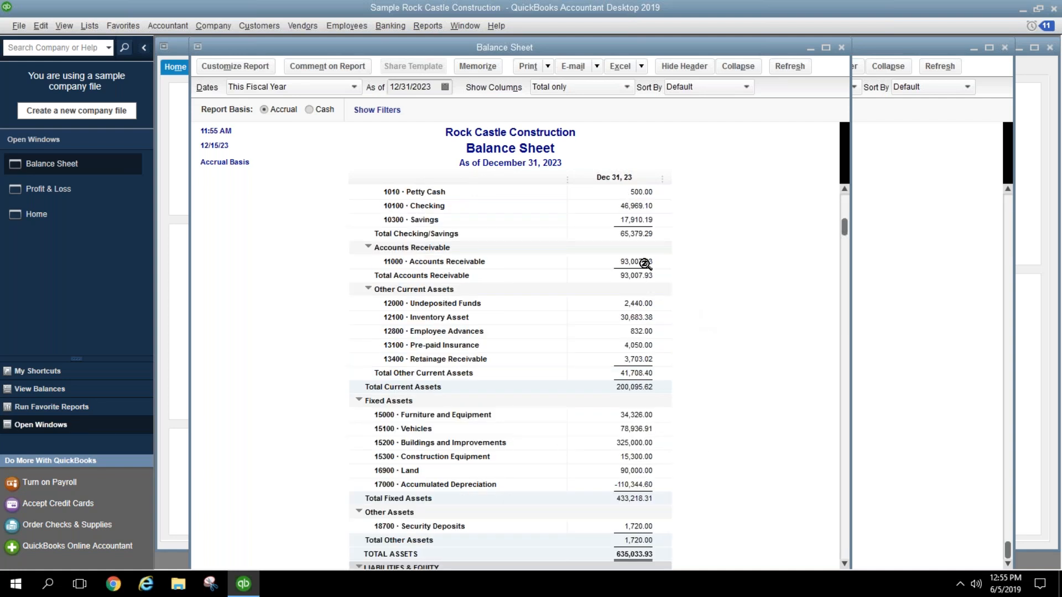
{"action": "left_click", "coordinate": [941, 361]}
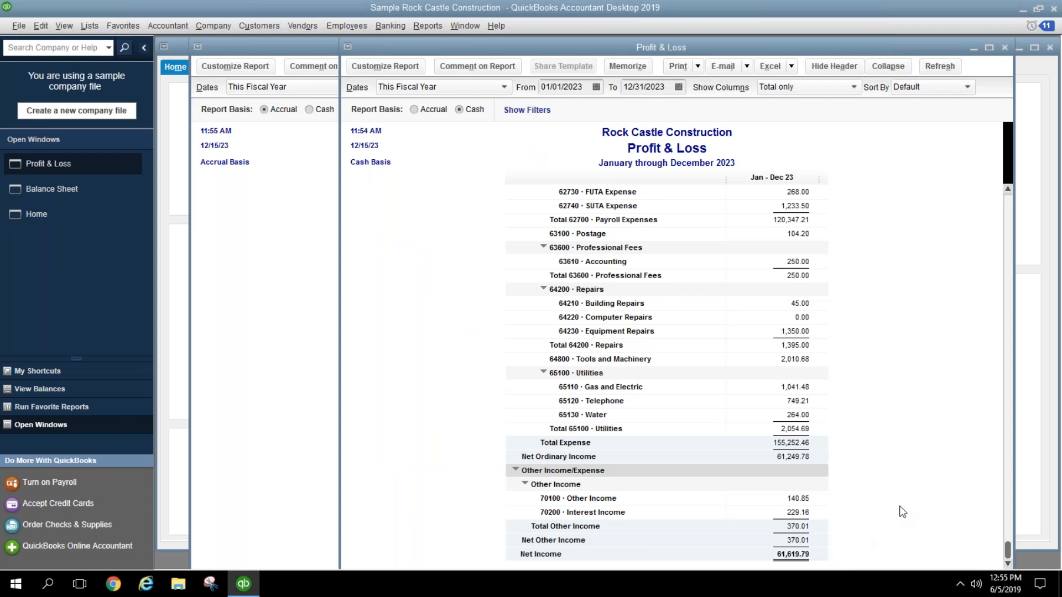
Step: Switch the Profit & Loss to accrual basis, raising net income to 113,560.69
{"action": "left_click", "coordinate": [414, 109]}
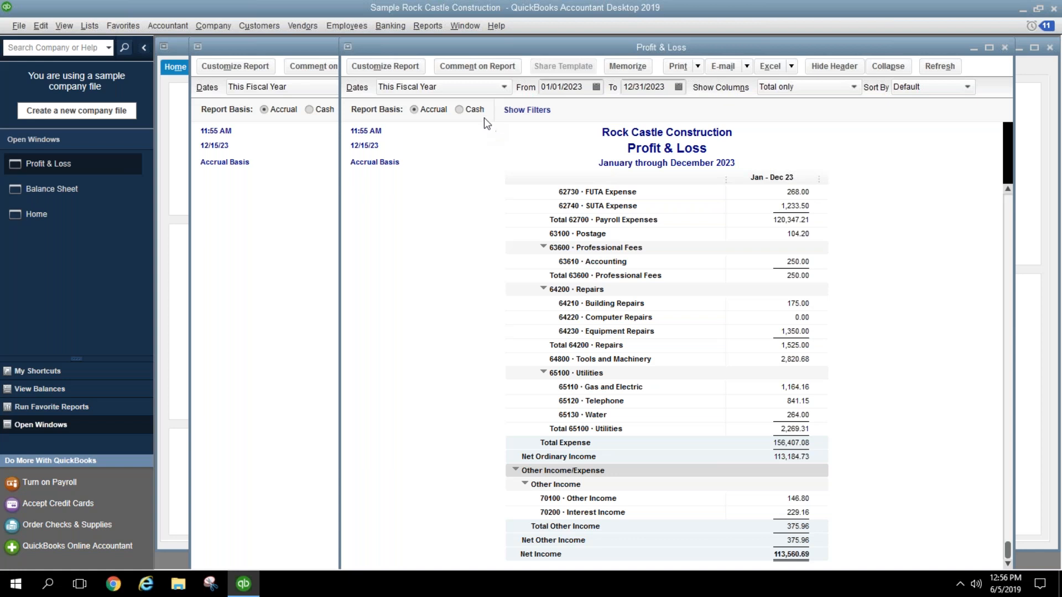
Step: Close the Balance Sheet and Profit & Loss, then select a no-transaction customer in the Customer Center
{"action": "left_click", "coordinate": [273, 205]}
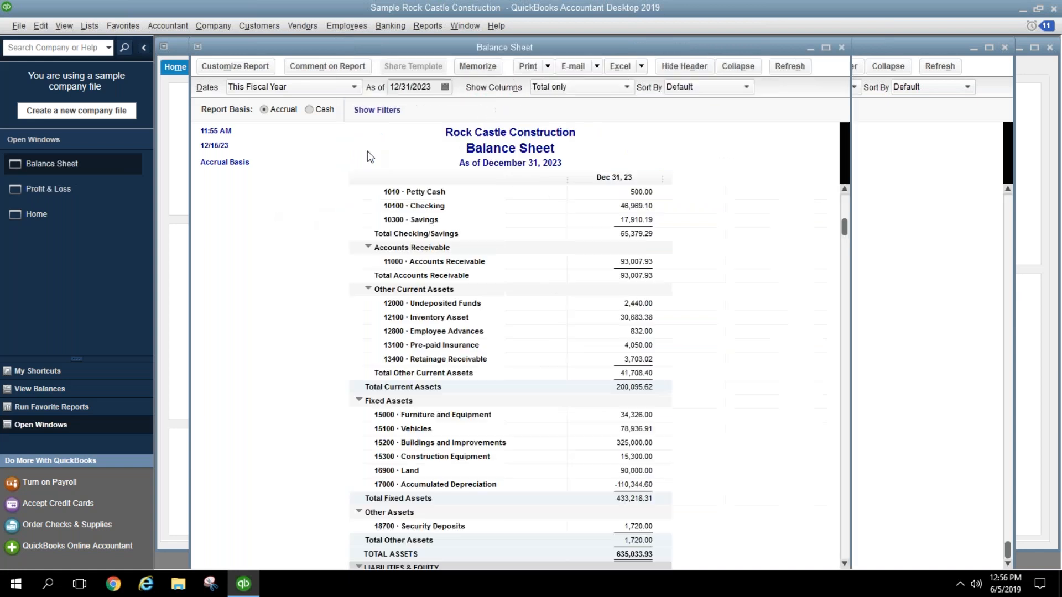
{"action": "left_click", "coordinate": [842, 48]}
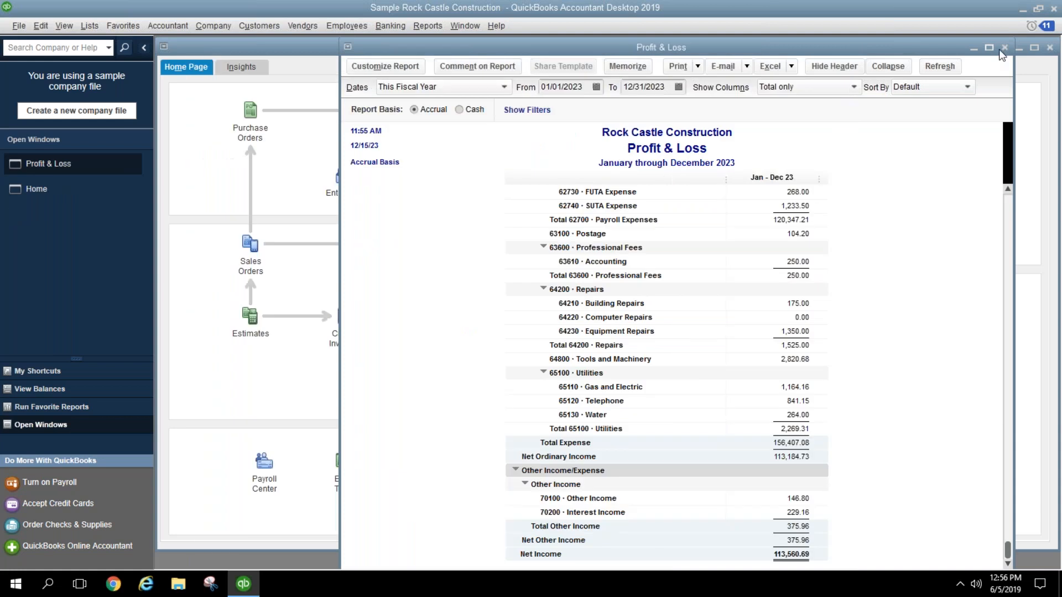
{"action": "left_click", "coordinate": [1005, 48]}
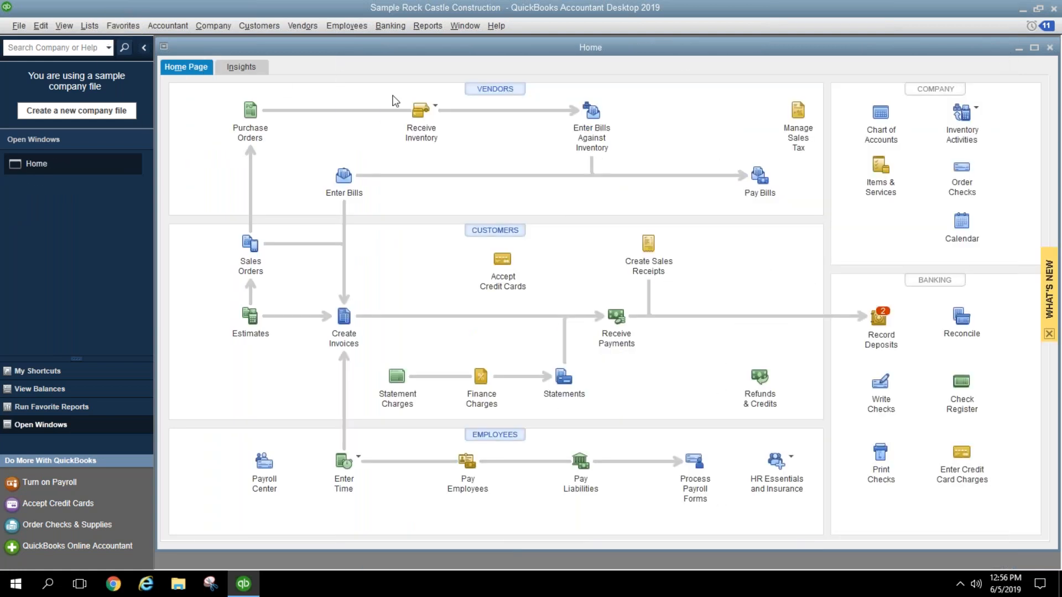
{"action": "left_click", "coordinate": [504, 236]}
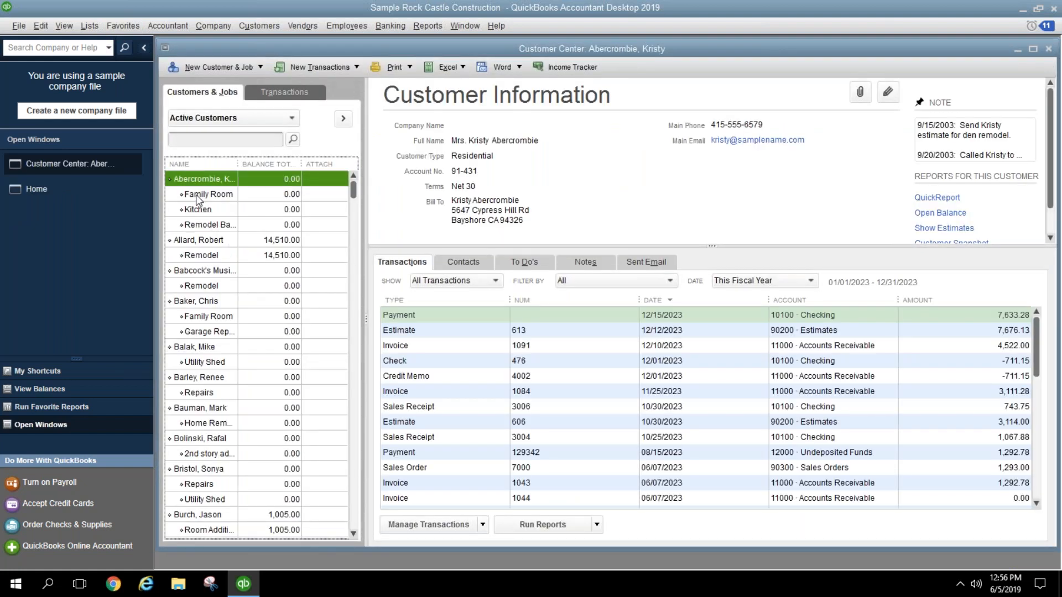
{"action": "left_click", "coordinate": [229, 409]}
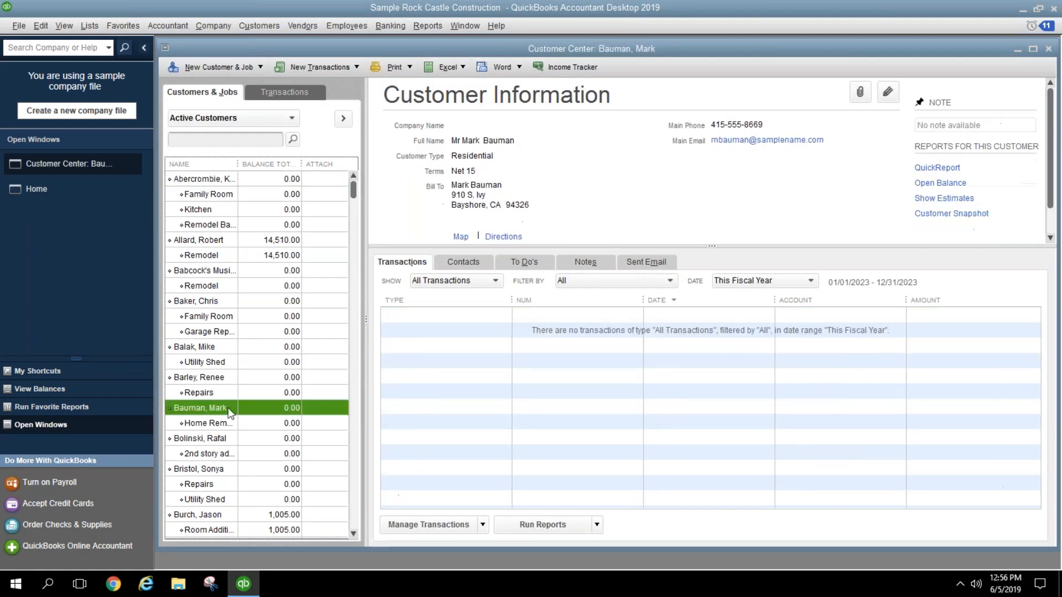
Step: Open the customer's record and add a new Green Bay customer type
{"action": "double_click", "coordinate": [239, 413]}
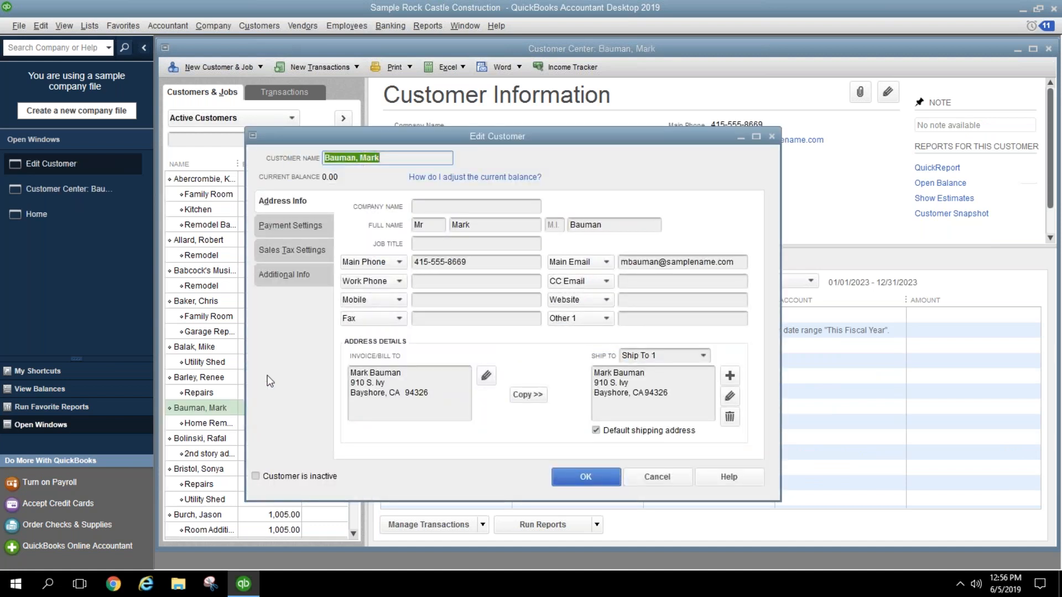
{"action": "left_click", "coordinate": [299, 228]}
{"action": "left_click", "coordinate": [301, 249]}
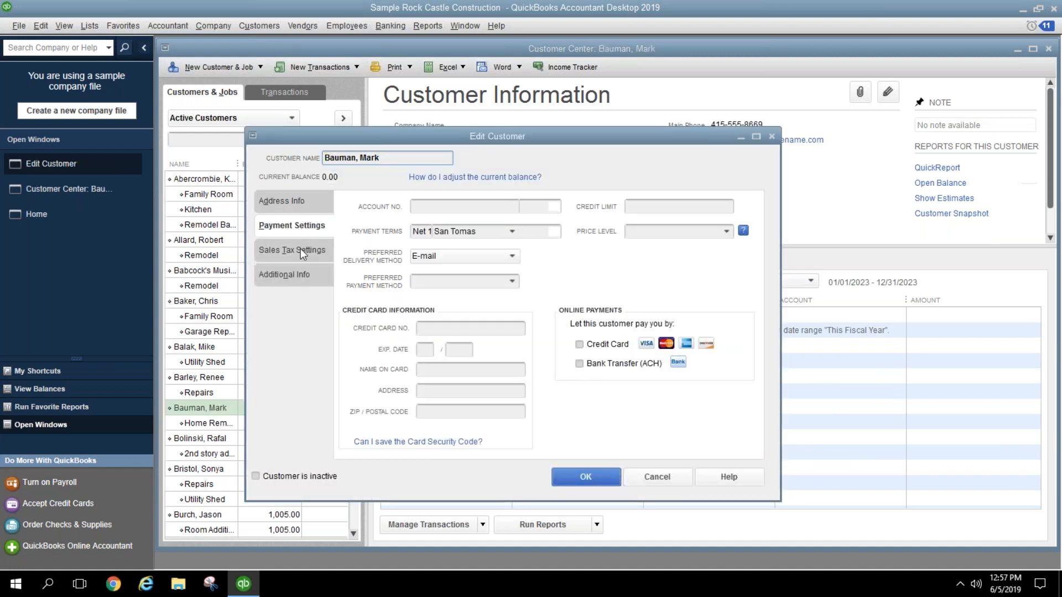
{"action": "left_click", "coordinate": [300, 277]}
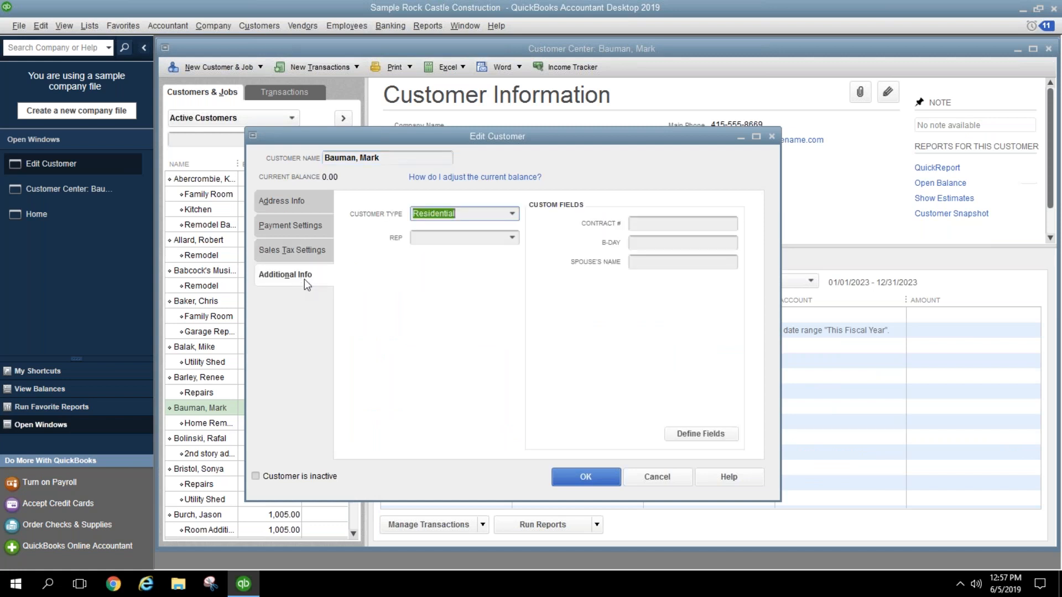
{"action": "left_click", "coordinate": [511, 214]}
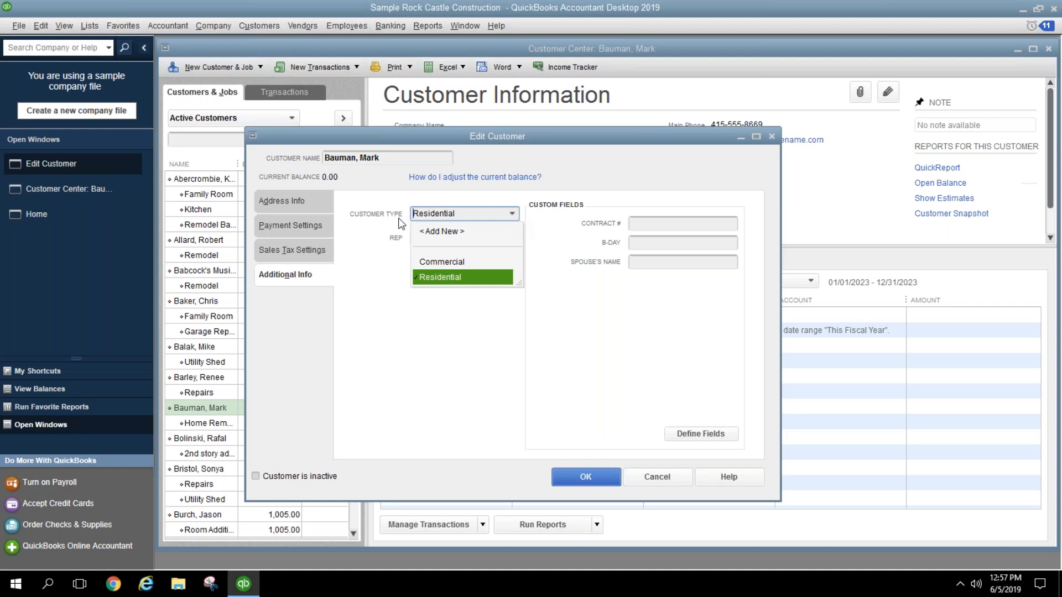
{"action": "left_click", "coordinate": [453, 233]}
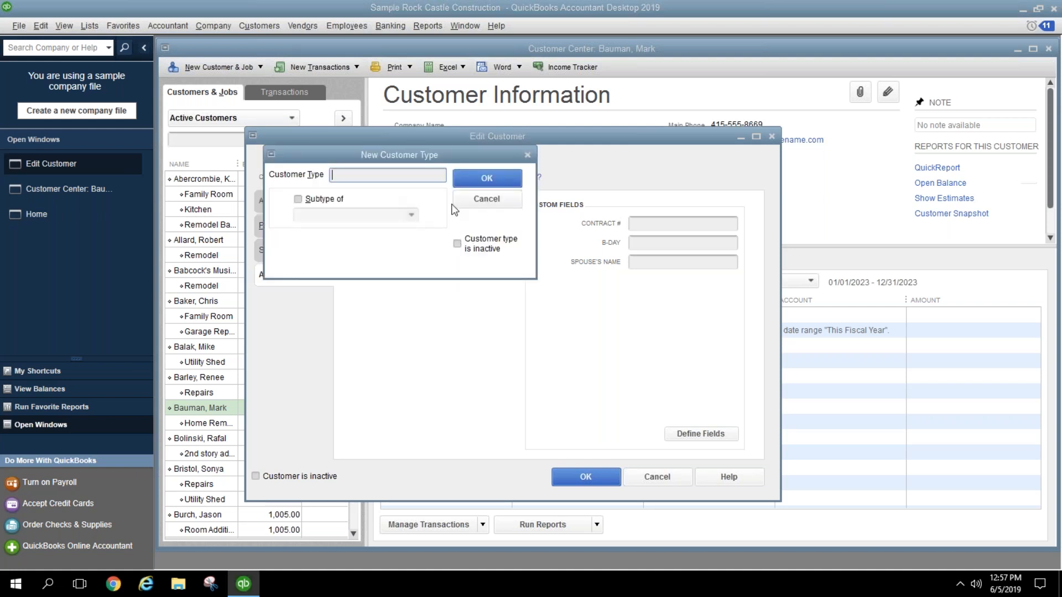
{"action": "type", "text": "Green Bay"}
{"action": "left_click", "coordinate": [499, 181]}
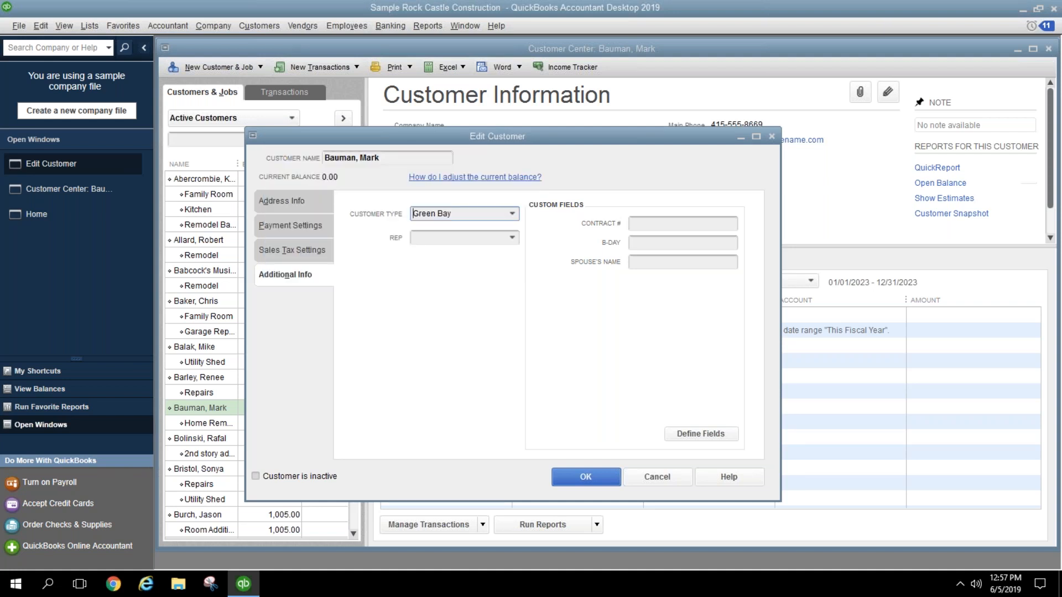
Step: Add a La Crosse customer type, pick Commercial, then cancel the customer edits
{"action": "left_click", "coordinate": [512, 217]}
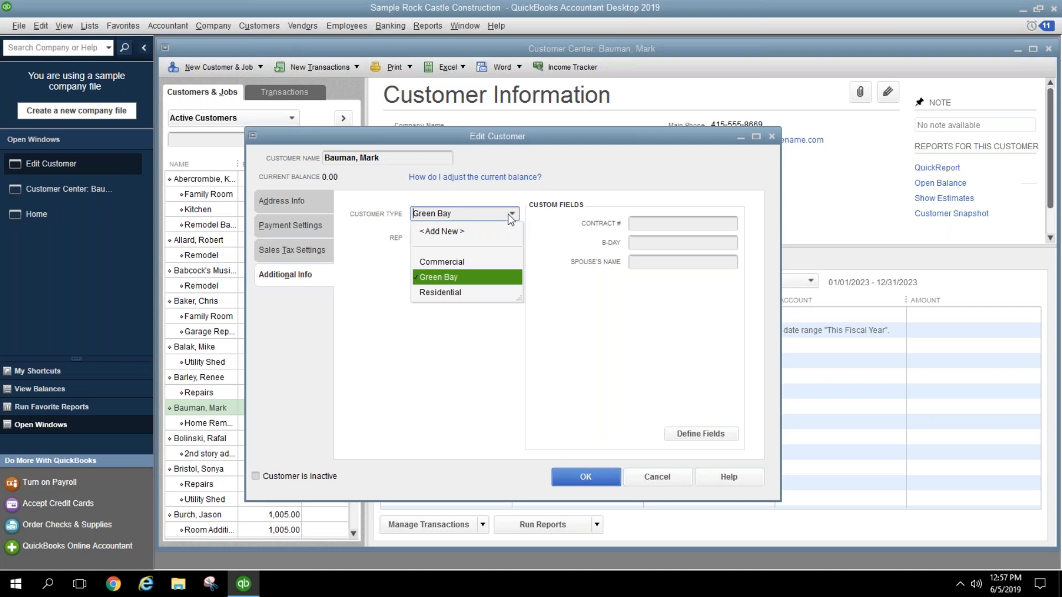
{"action": "left_click", "coordinate": [443, 231]}
{"action": "type", "text": "La"}
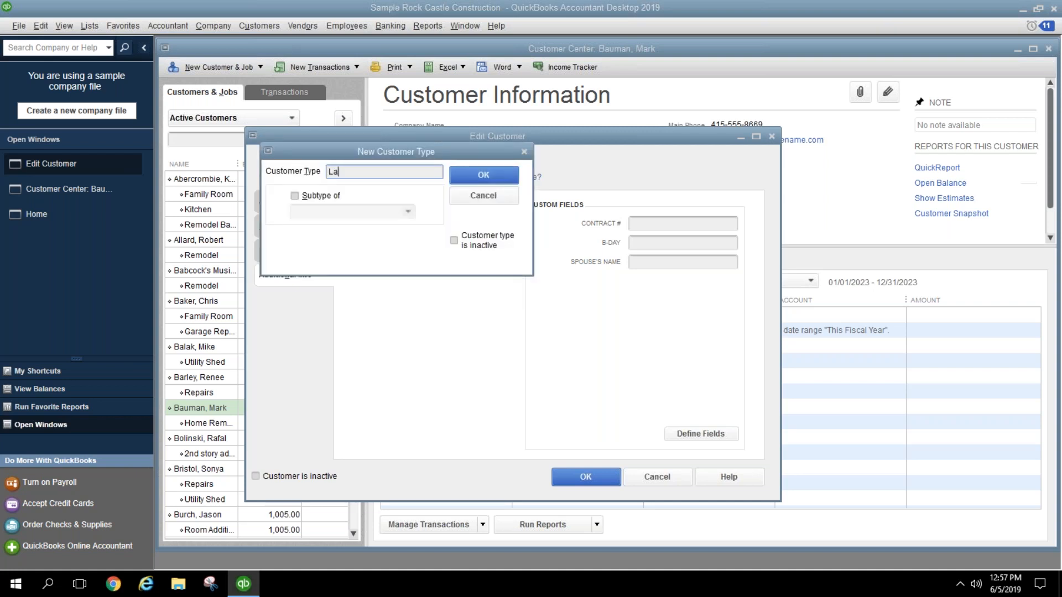
{"action": "type", "text": " Crosse"}
{"action": "left_click", "coordinate": [470, 172]}
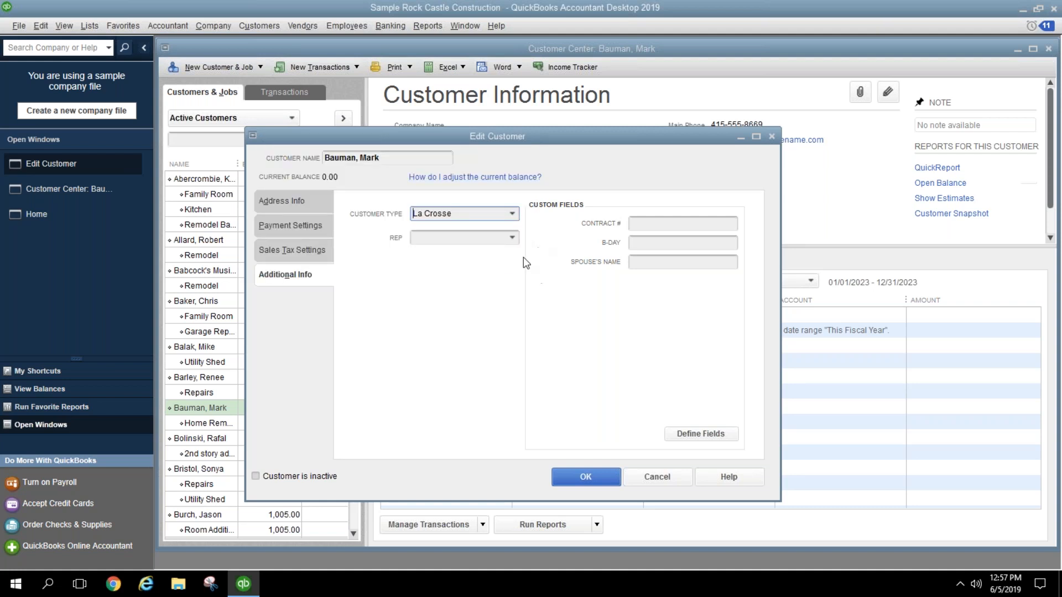
{"action": "left_click", "coordinate": [512, 214]}
{"action": "left_click", "coordinate": [474, 262]}
{"action": "left_click", "coordinate": [654, 478]}
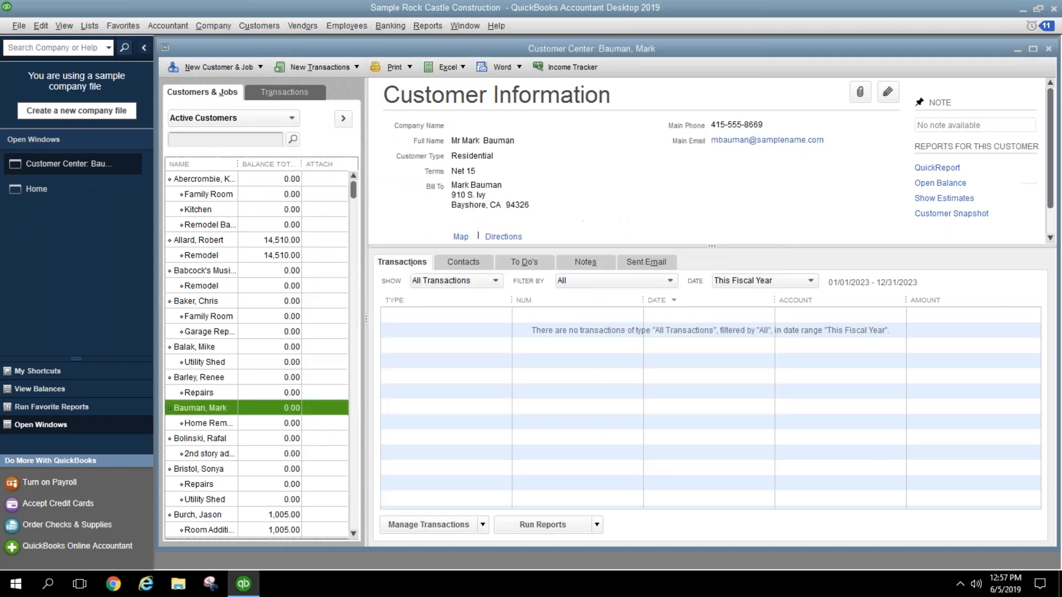
Step: Open the Sales by Customer Summary report and its filter settings
{"action": "left_click", "coordinate": [418, 27]}
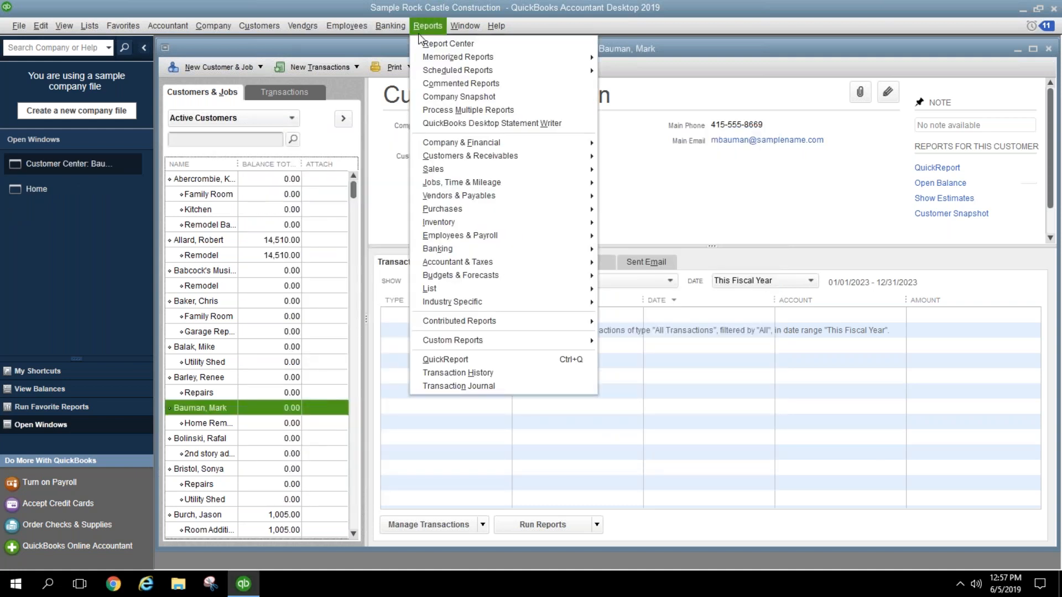
{"action": "mouse_move", "coordinate": [455, 155]}
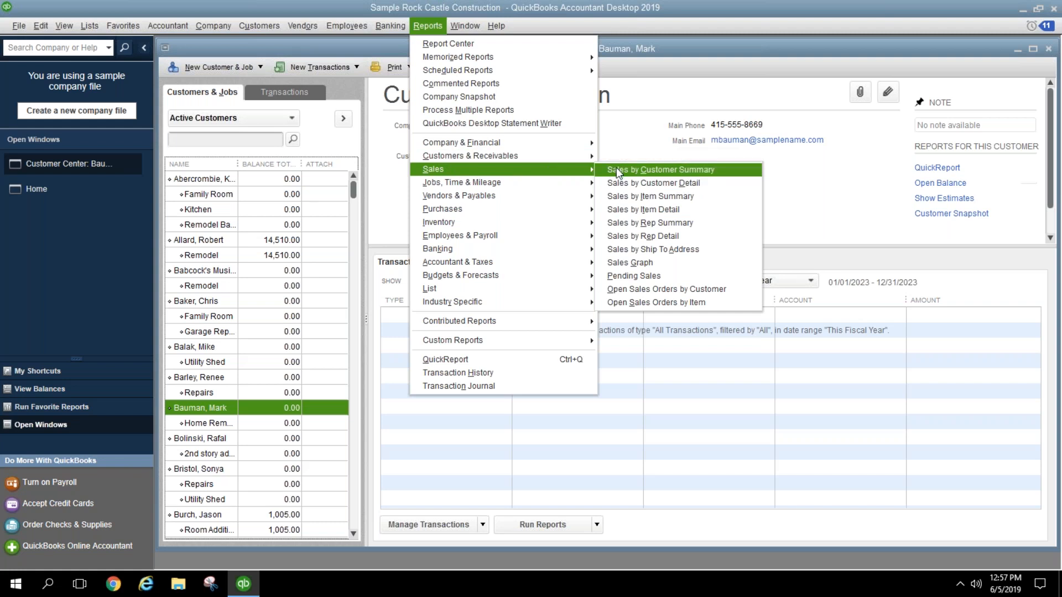
{"action": "left_click", "coordinate": [618, 173]}
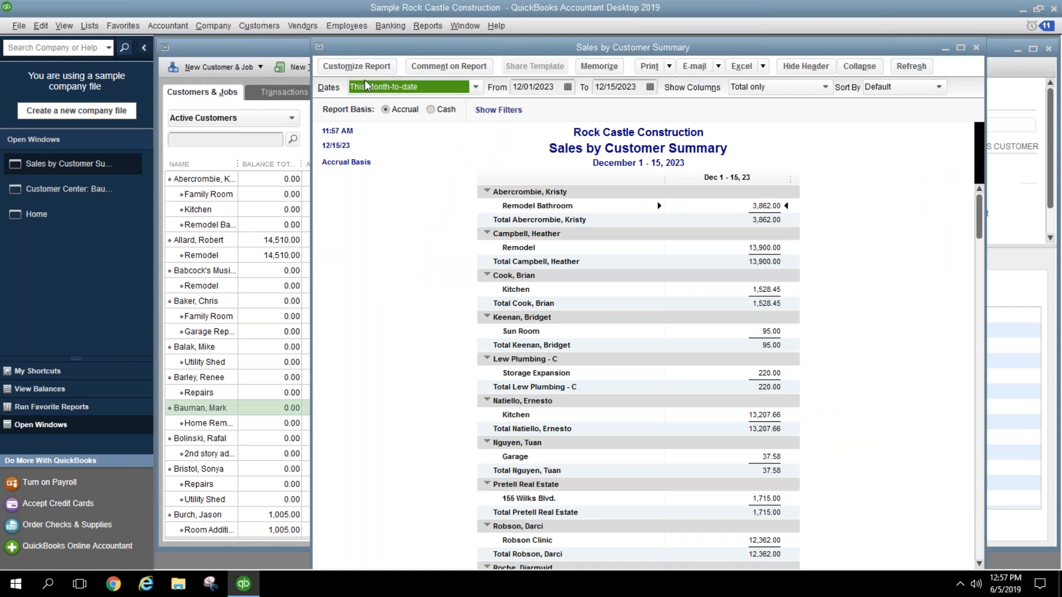
{"action": "left_click", "coordinate": [358, 67]}
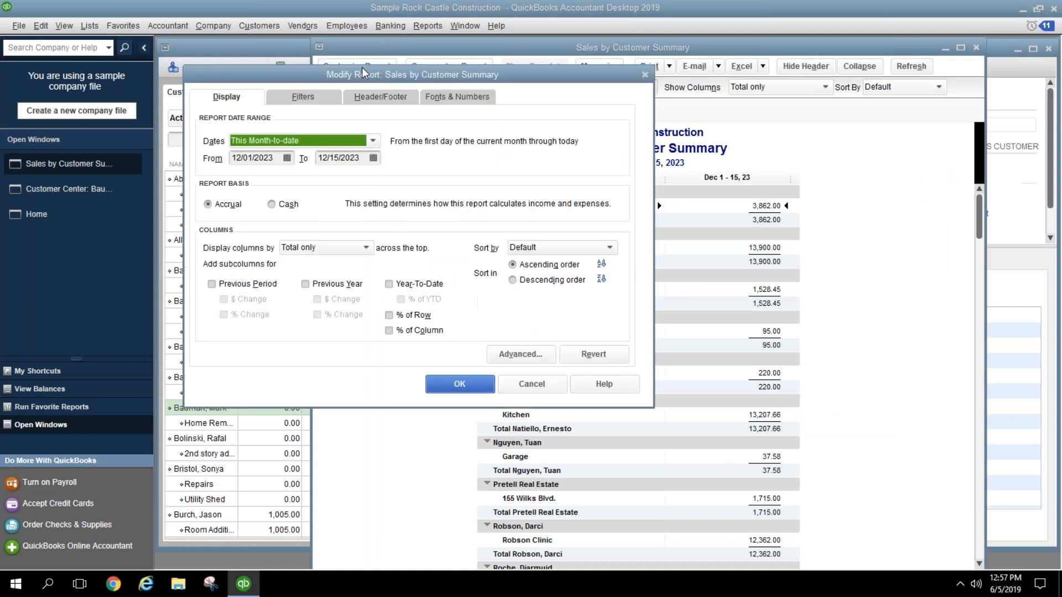
{"action": "left_click", "coordinate": [336, 97]}
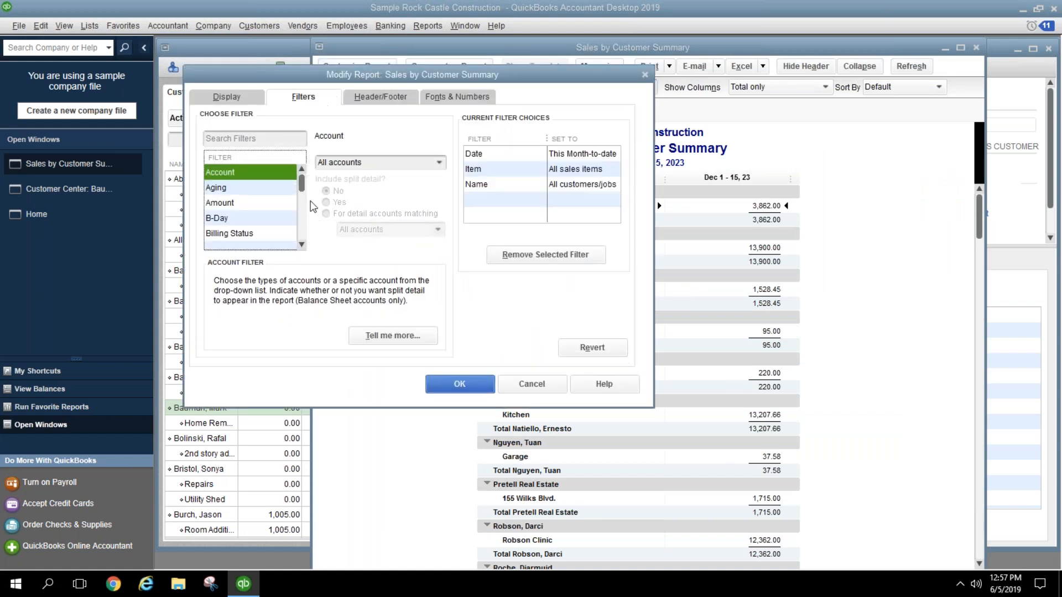
Step: Filter the report to Commercial customer type only, giving a 14,297.00 total
{"action": "scroll", "coordinate": [303, 240], "scroll_direction": "down", "scroll_amount": 4}
{"action": "scroll", "coordinate": [303, 240], "scroll_direction": "down", "scroll_amount": 10}
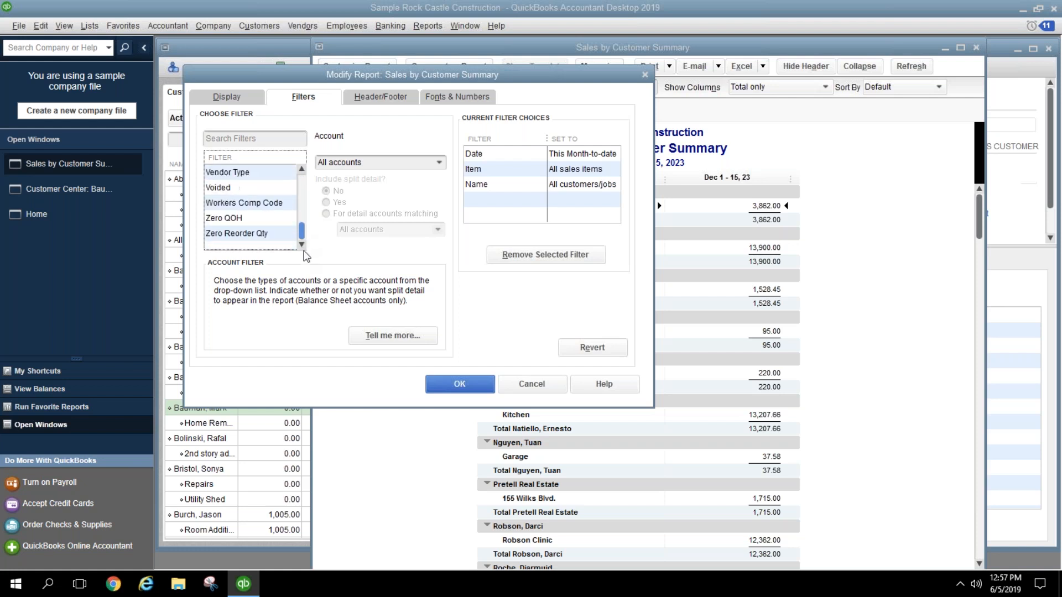
{"action": "left_click", "coordinate": [302, 183]}
{"action": "left_click", "coordinate": [302, 183]}
{"action": "scroll", "coordinate": [304, 180], "scroll_direction": "up", "scroll_amount": 7}
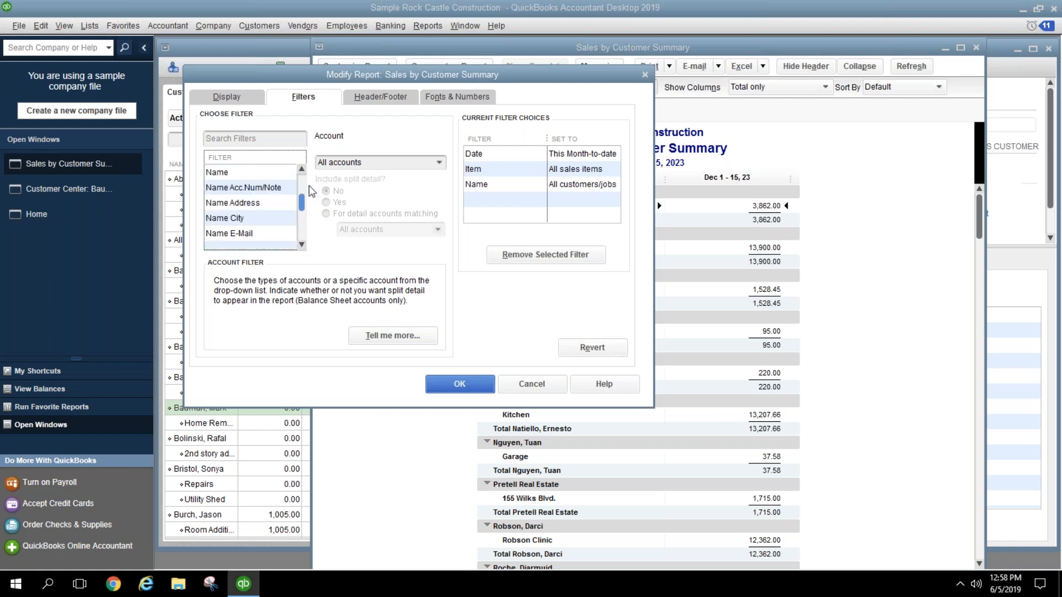
{"action": "scroll", "coordinate": [303, 186], "scroll_direction": "up", "scroll_amount": 5}
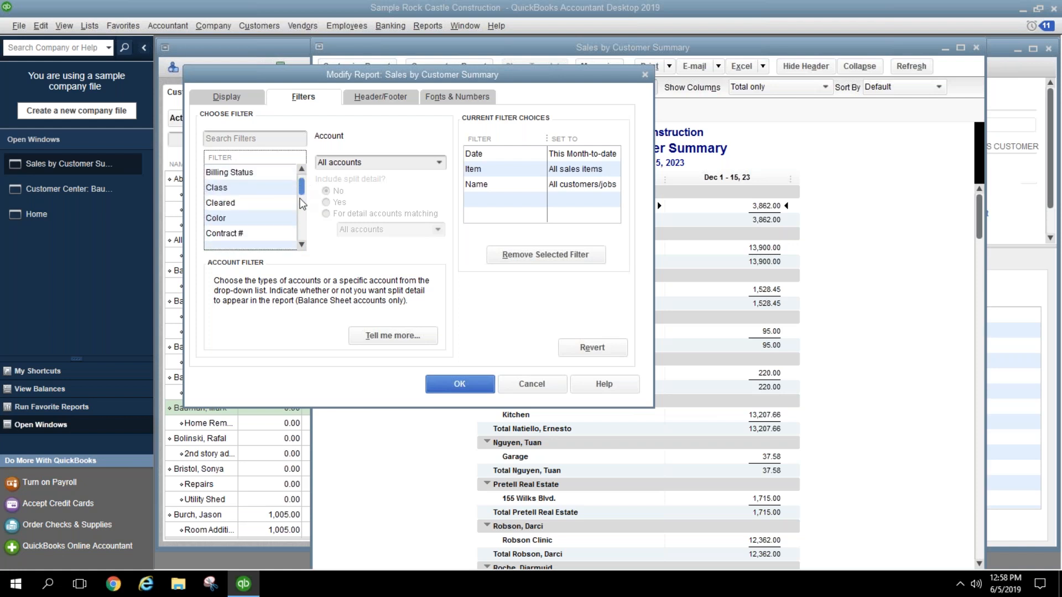
{"action": "scroll", "coordinate": [303, 203], "scroll_direction": "down", "scroll_amount": 1}
{"action": "left_click", "coordinate": [260, 175]}
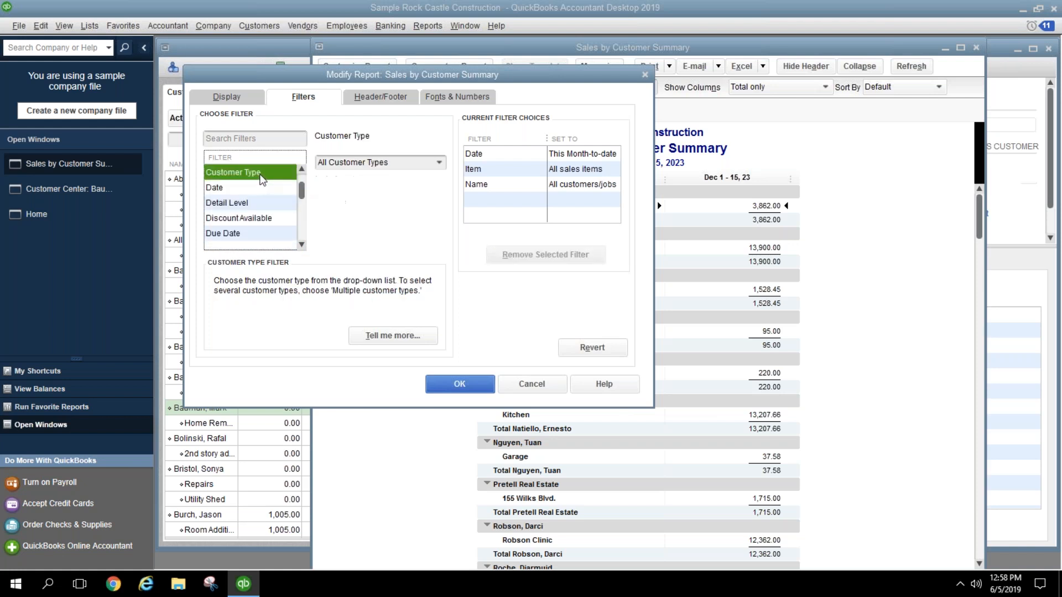
{"action": "left_click", "coordinate": [439, 163]}
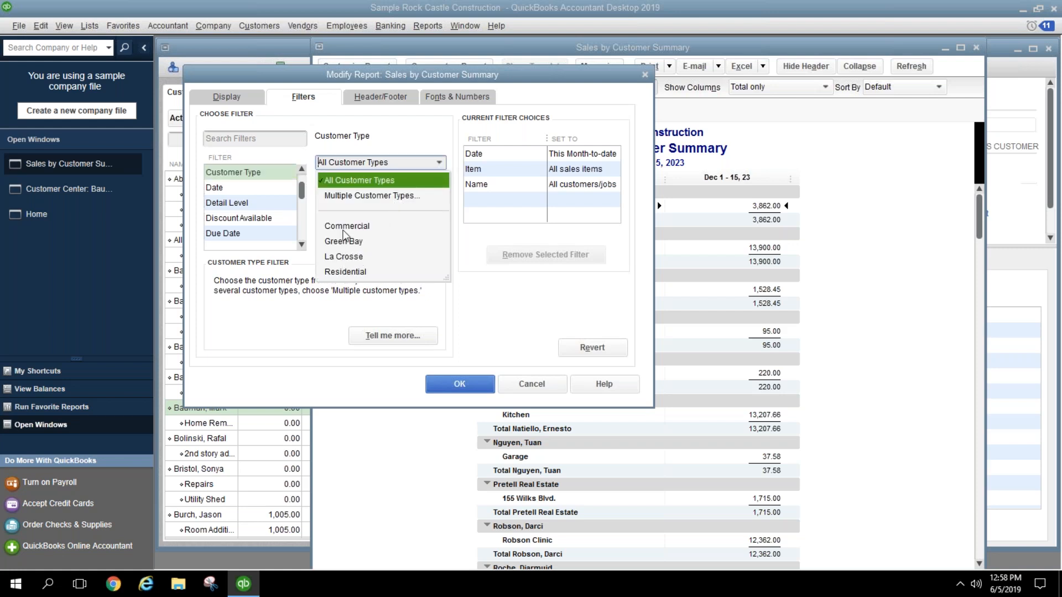
{"action": "left_click", "coordinate": [344, 230]}
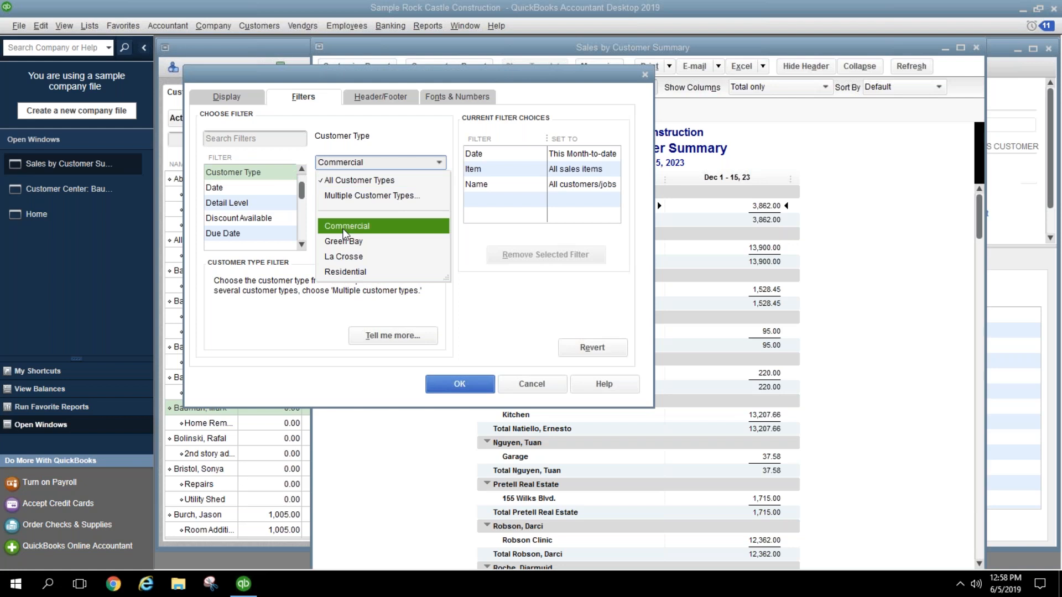
{"action": "left_click", "coordinate": [344, 227]}
{"action": "left_click", "coordinate": [436, 384]}
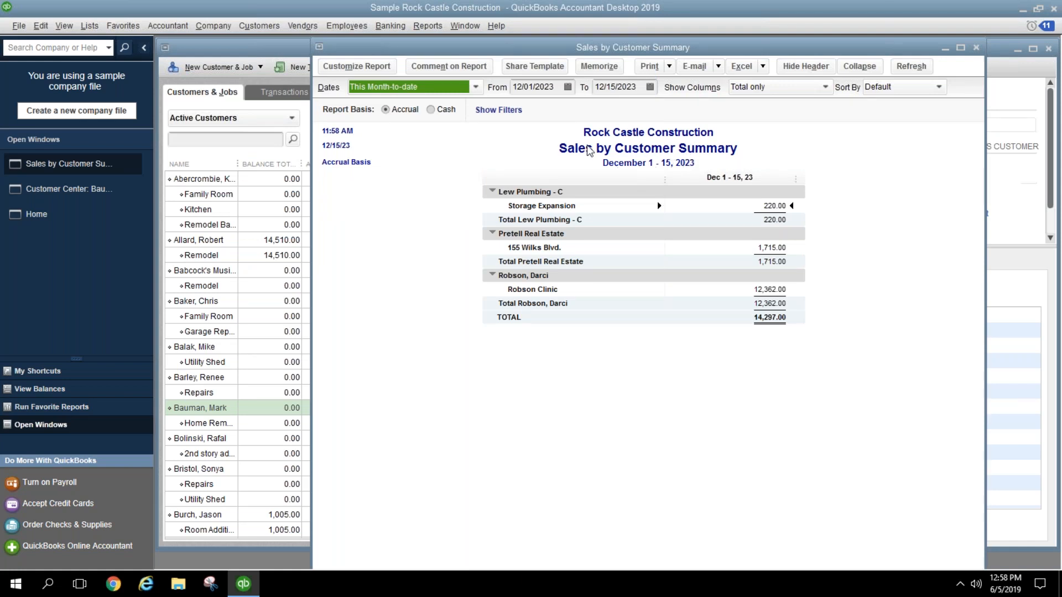
{"action": "left_click", "coordinate": [360, 67]}
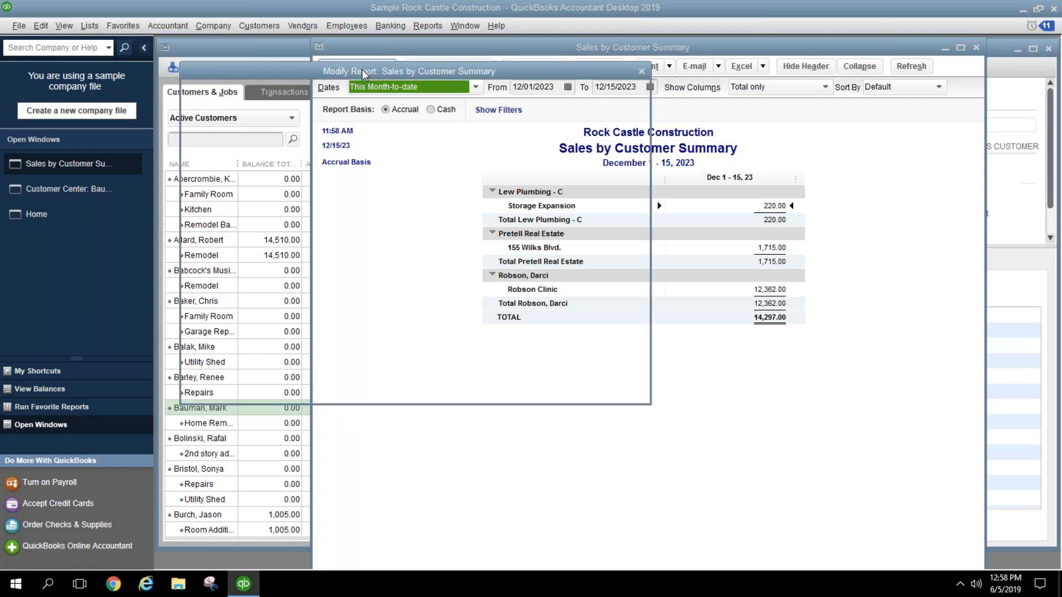
Step: Change the report title to 'Sales by Commercial Customers'
{"action": "left_click", "coordinate": [395, 98]}
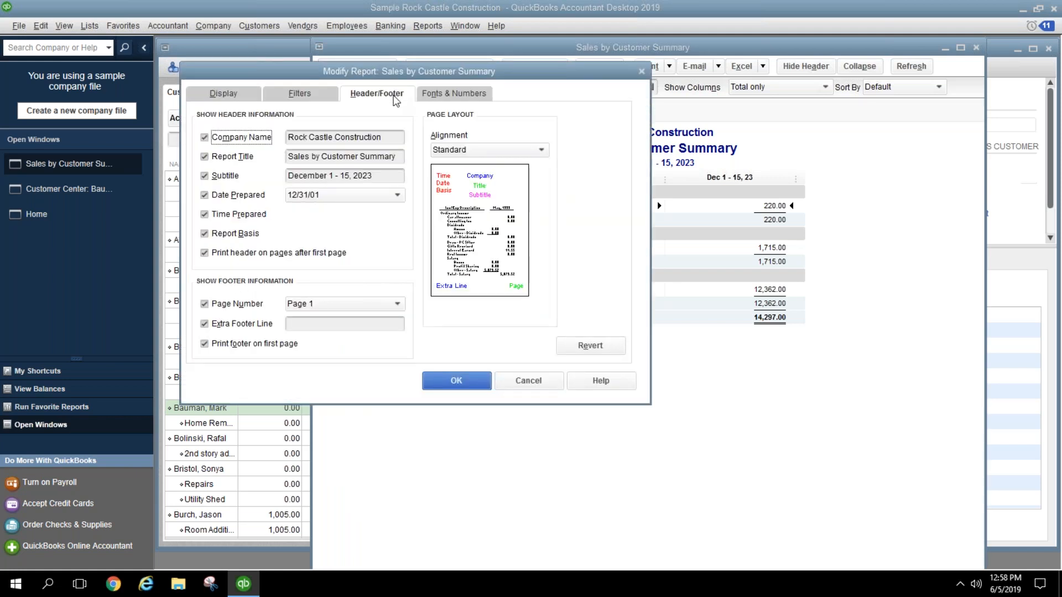
{"action": "left_click_drag", "start_coordinate": [322, 157], "coordinate": [356, 158]}
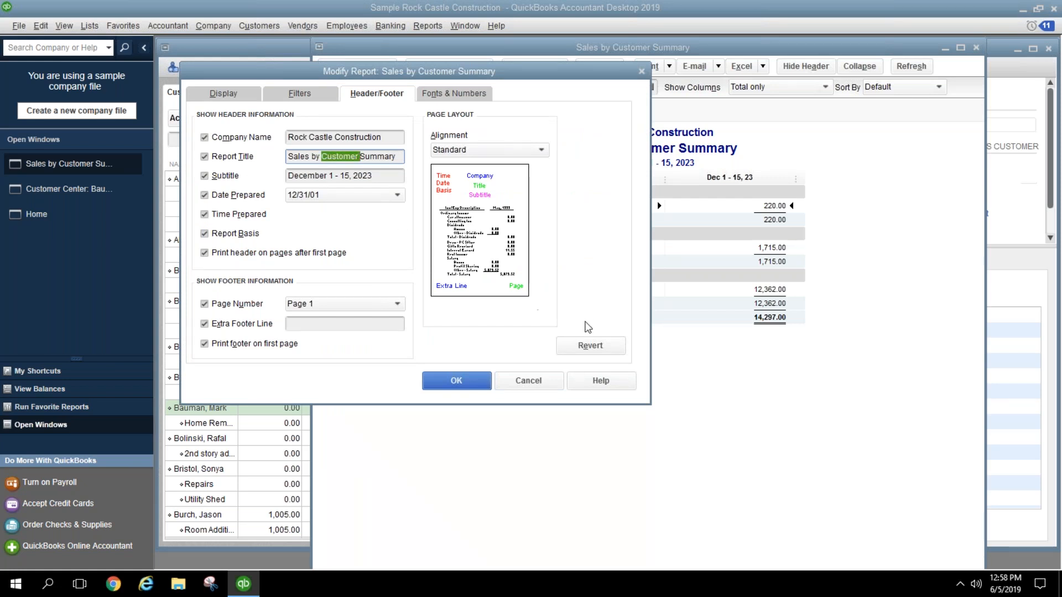
{"action": "type", "text": "Commercial"}
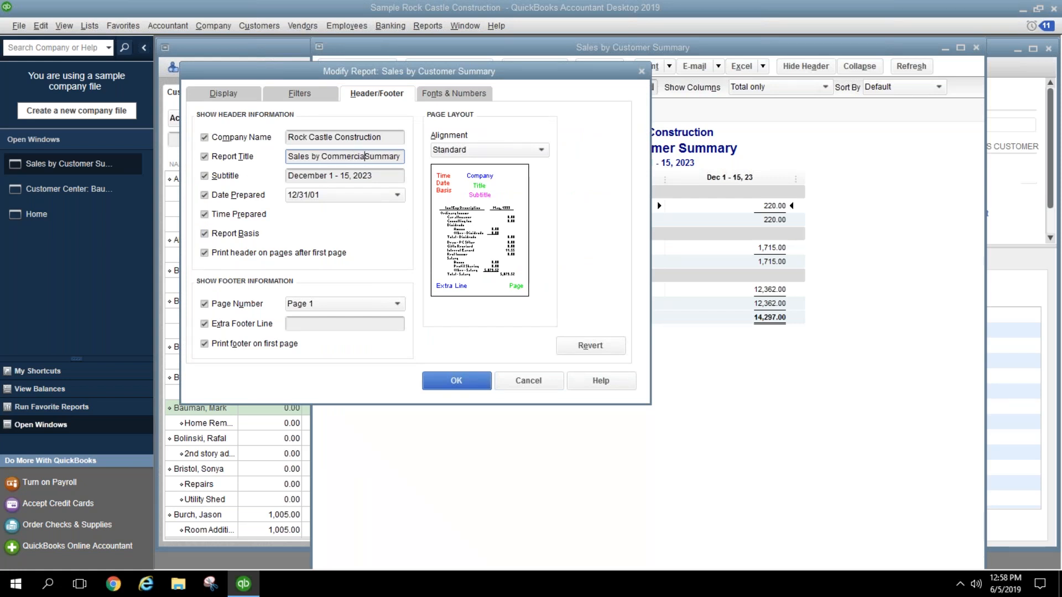
{"action": "key", "text": "Delete"}
{"action": "key", "text": "Delete"}
{"action": "key", "text": "Delete"}
{"action": "key", "text": "Delete"}
{"action": "key", "text": "Delete"}
{"action": "key", "text": "Delete"}
{"action": "key", "text": "Delete"}
{"action": "type", "text": "Customers"}
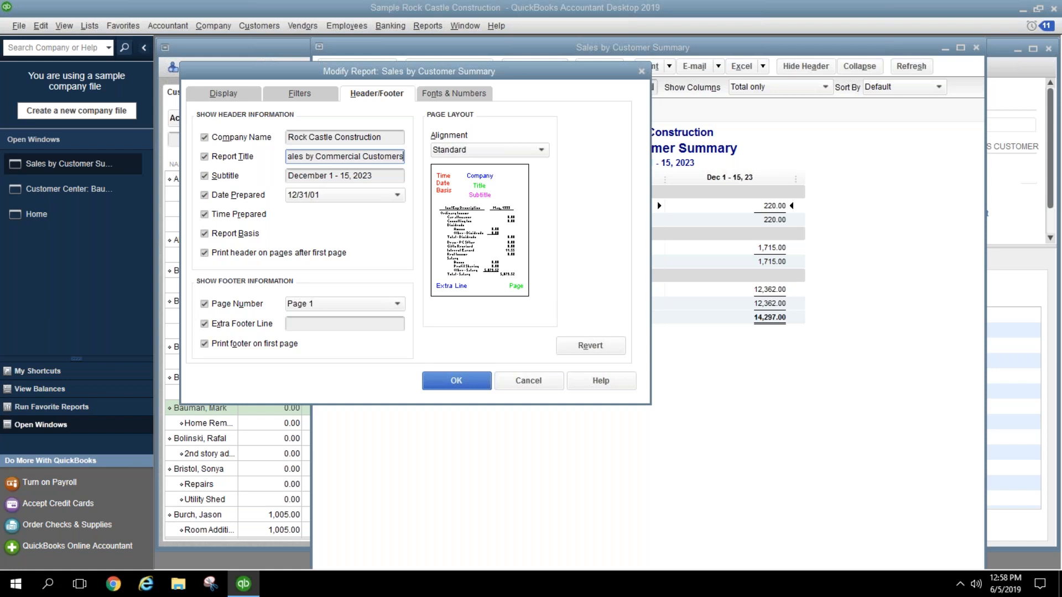
{"action": "left_click", "coordinate": [463, 383]}
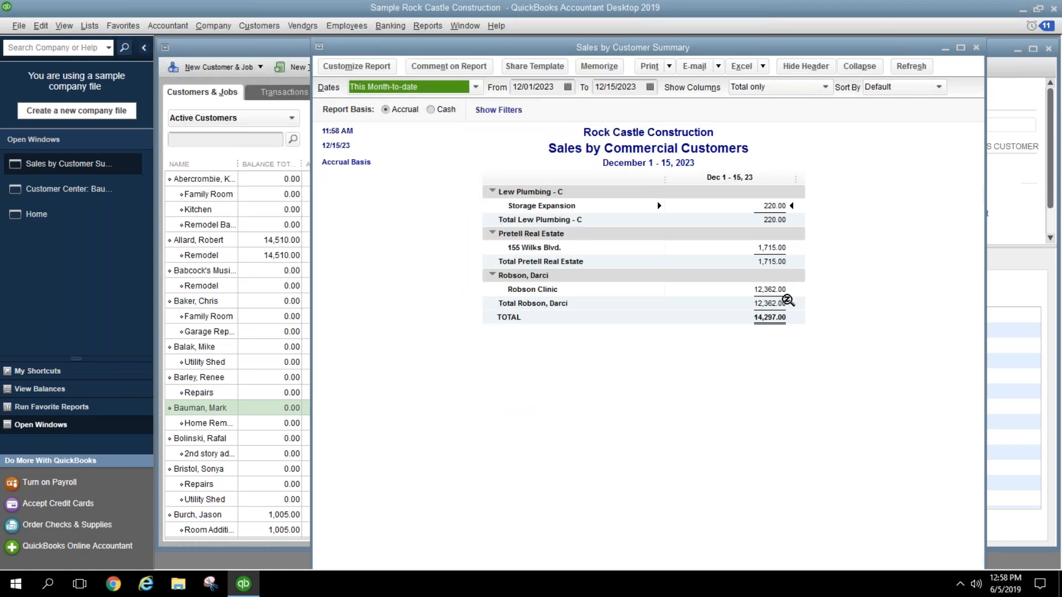
Step: Set the report dates to This Fiscal Year, January through December 2023
{"action": "left_click", "coordinate": [475, 86]}
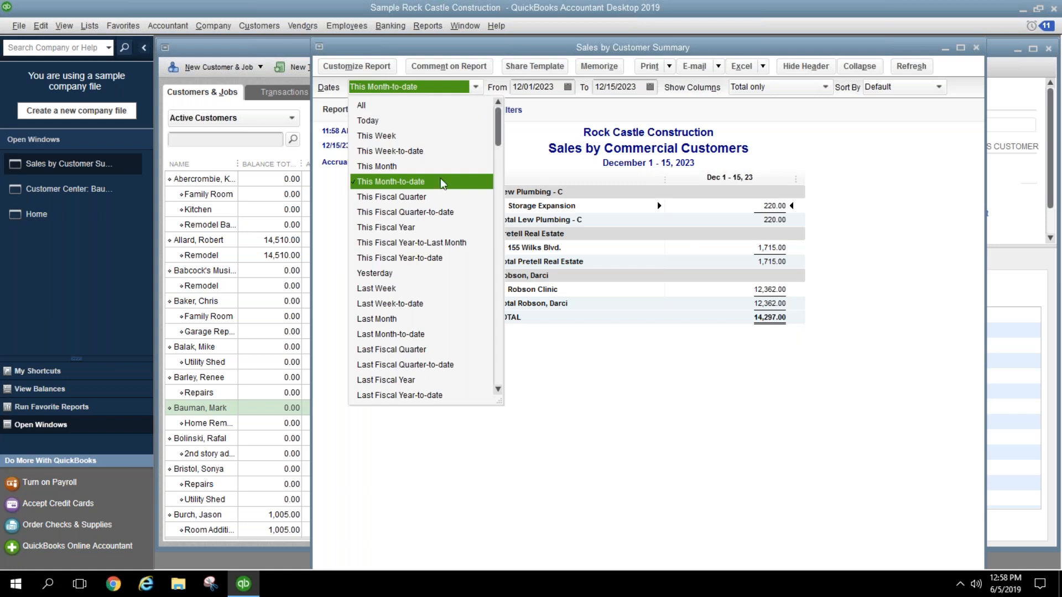
{"action": "left_click", "coordinate": [445, 228]}
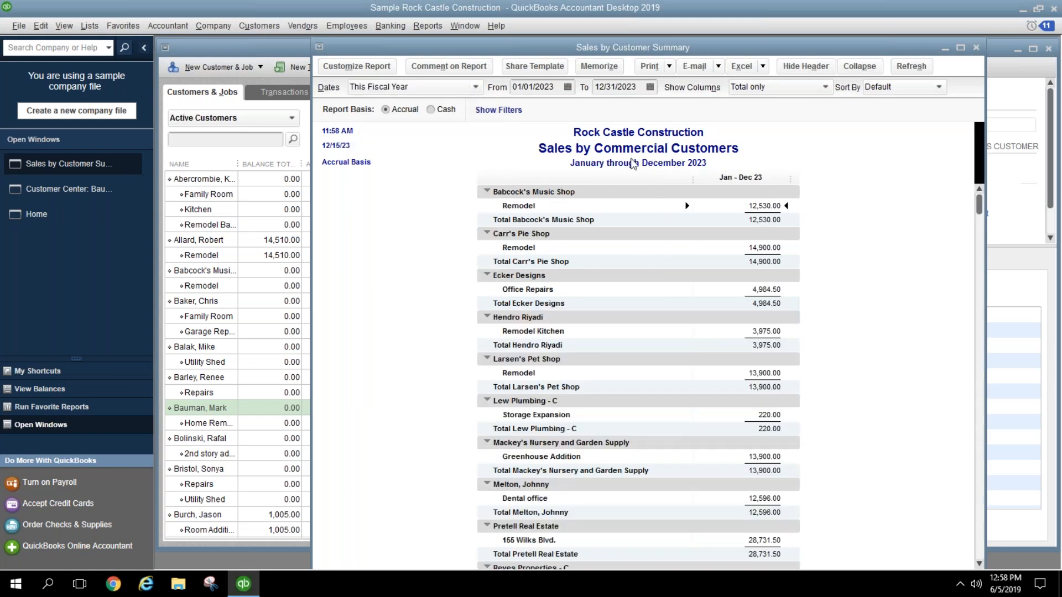
{"action": "scroll", "coordinate": [827, 239], "scroll_direction": "down", "scroll_amount": 5}
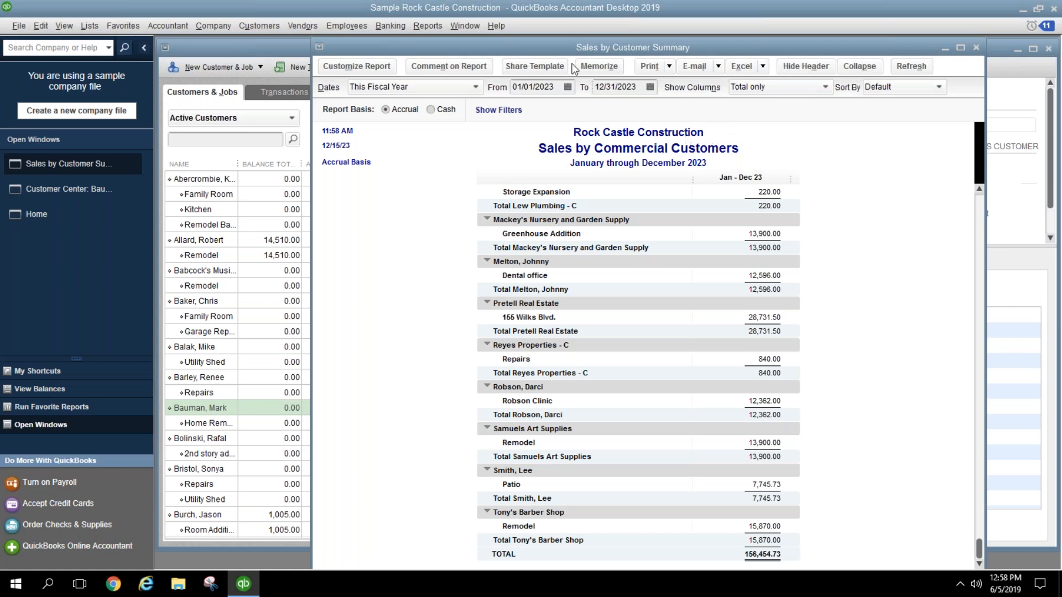
Step: Memorize the report as Sales by Commercial Customers in the Customers group, then reopen Customize Report
{"action": "left_click", "coordinate": [593, 70]}
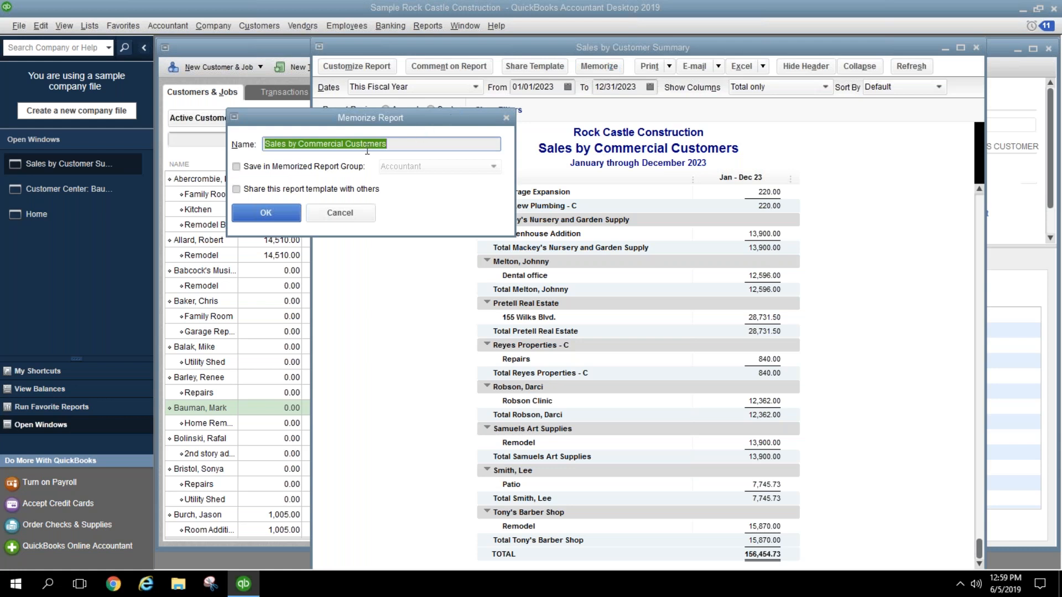
{"action": "left_click", "coordinate": [349, 167]}
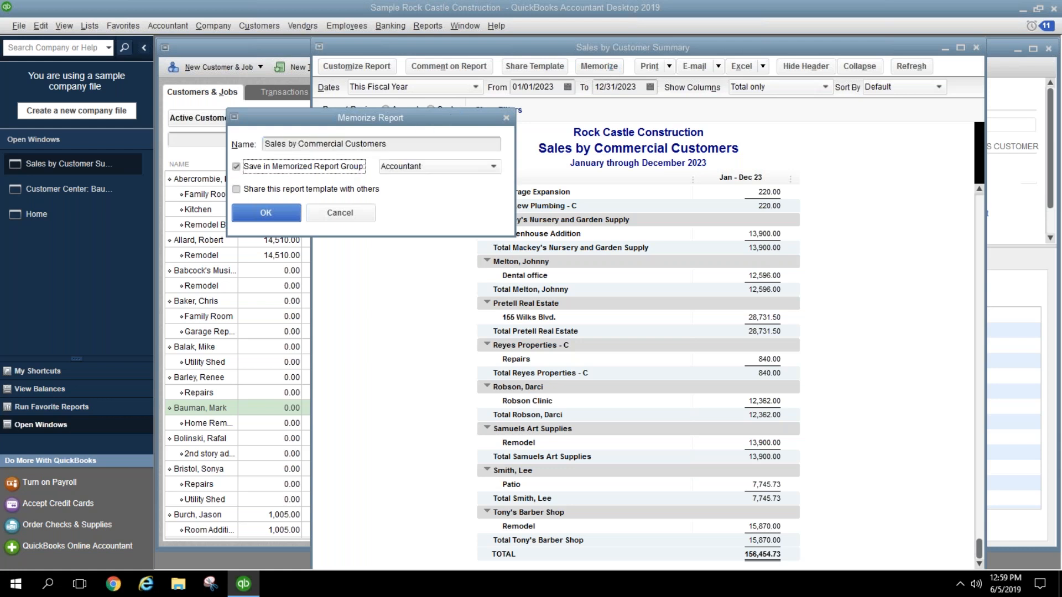
{"action": "left_click", "coordinate": [494, 167]}
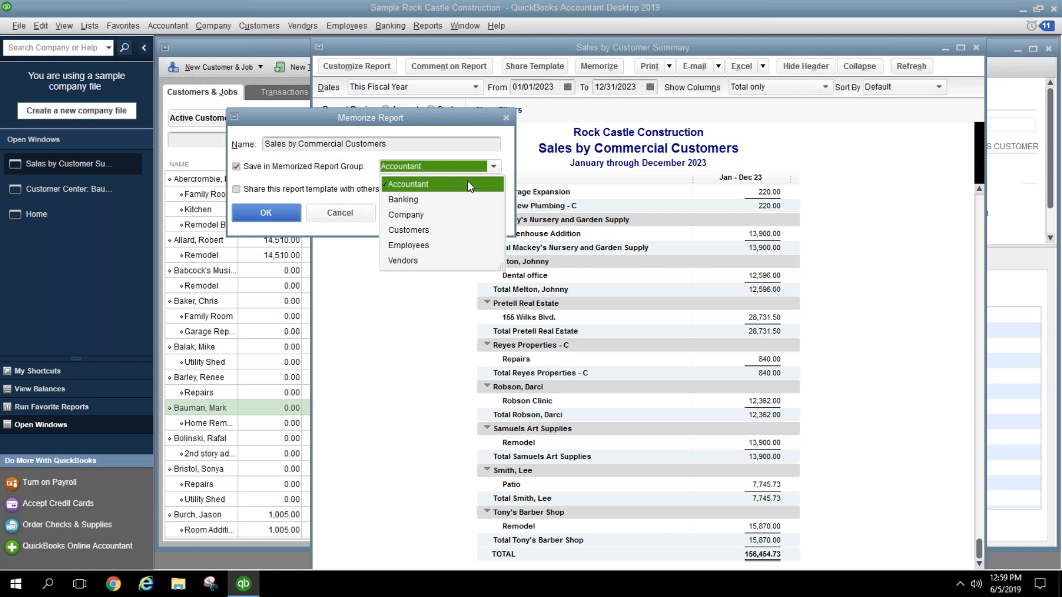
{"action": "left_click", "coordinate": [445, 232]}
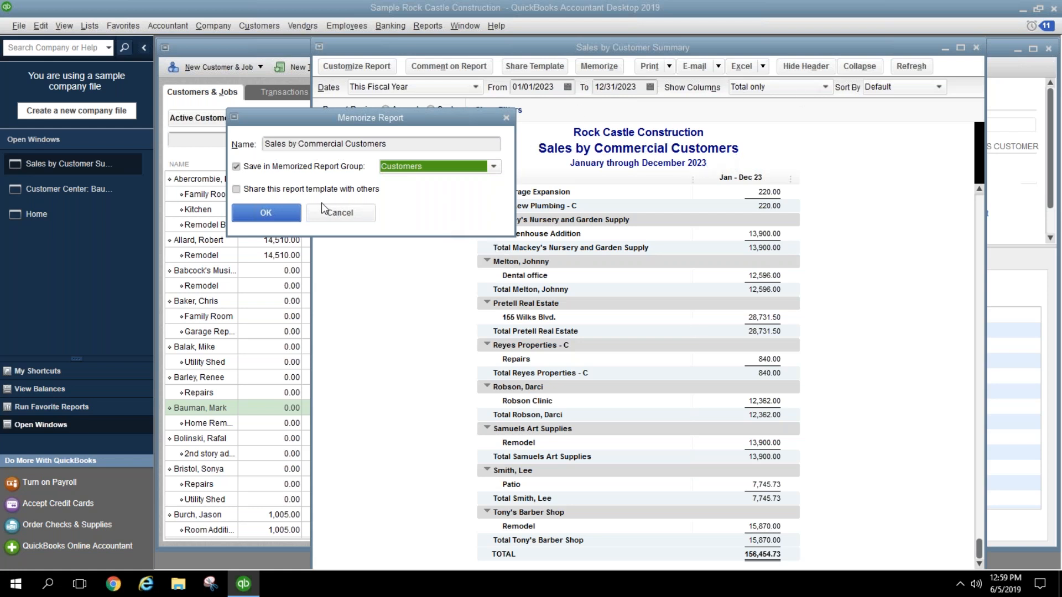
{"action": "left_click", "coordinate": [294, 214]}
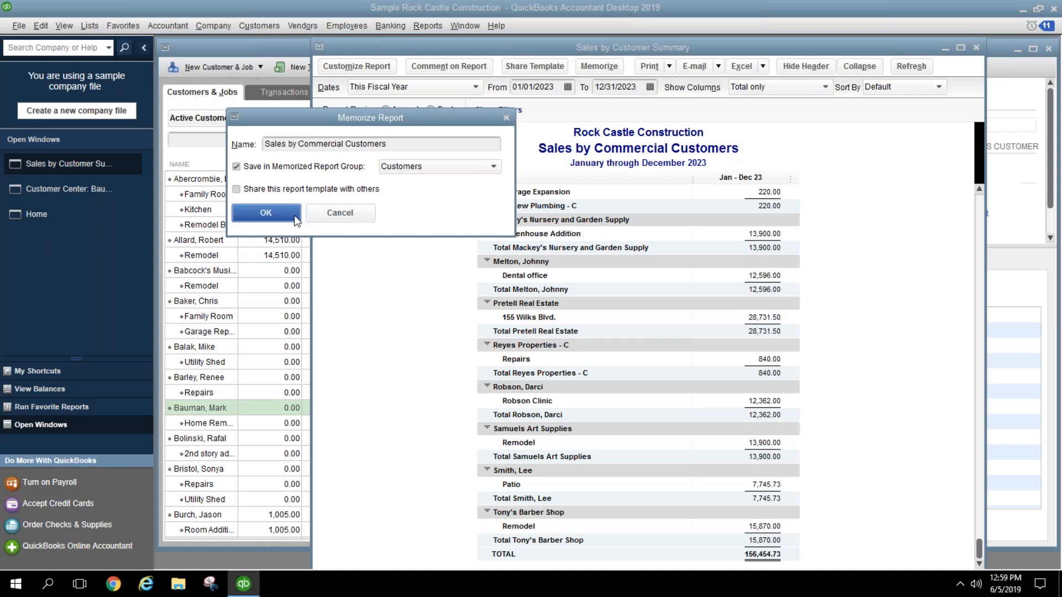
{"action": "left_click", "coordinate": [375, 68]}
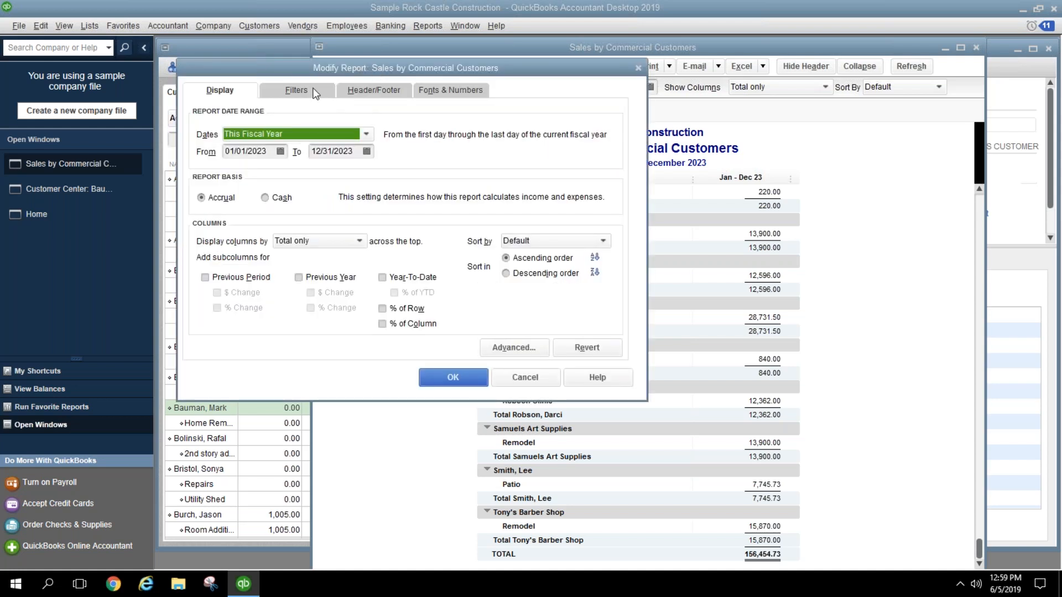
Step: Filter the report to Customer Type Residential
{"action": "left_click", "coordinate": [314, 92]}
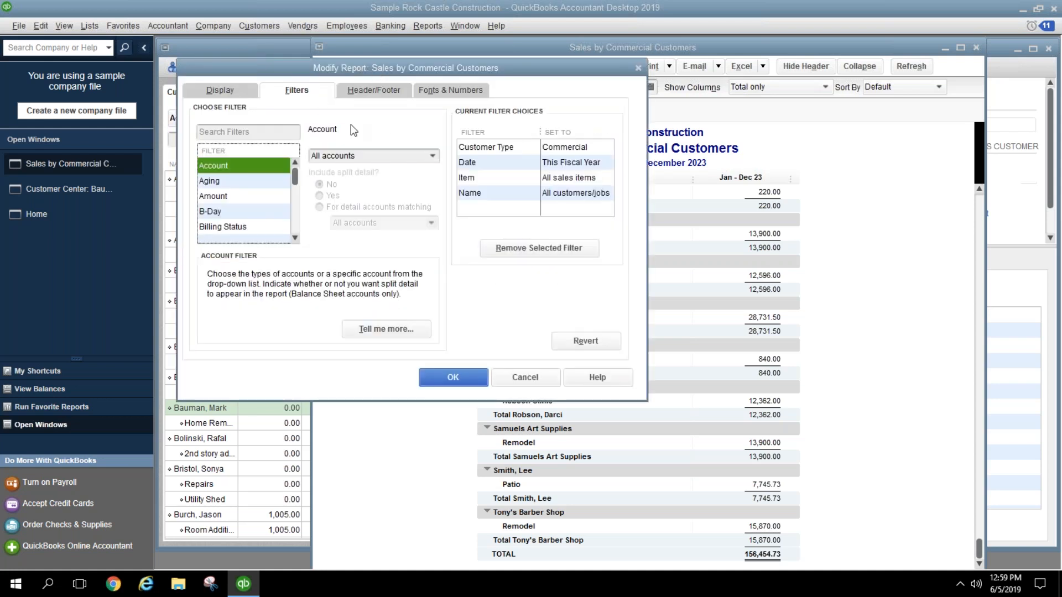
{"action": "left_click", "coordinate": [512, 194]}
{"action": "left_click", "coordinate": [433, 156]}
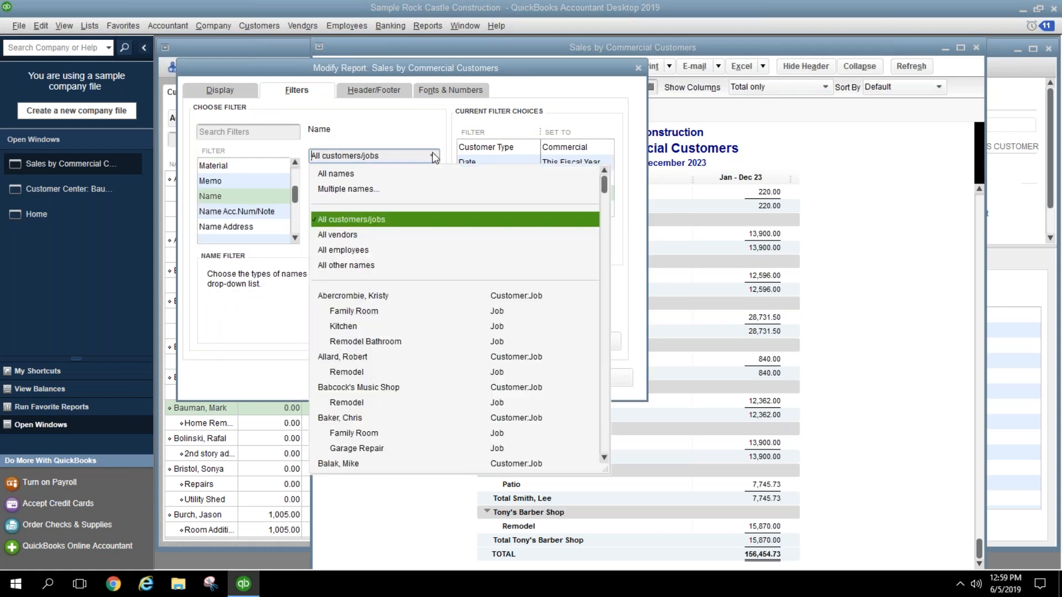
{"action": "left_click", "coordinate": [433, 155]}
{"action": "left_click", "coordinate": [496, 151]}
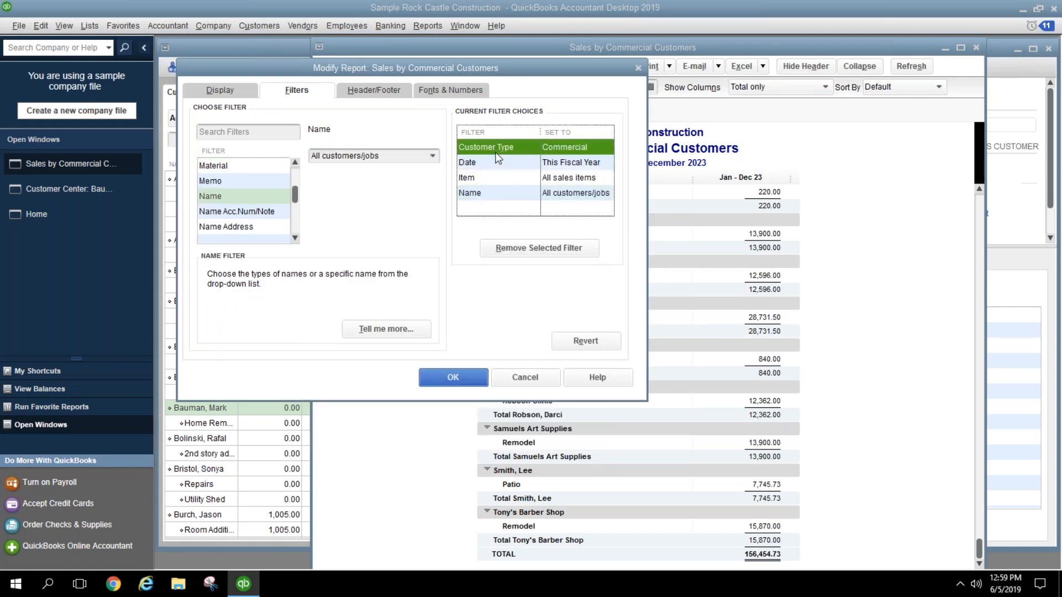
{"action": "left_click", "coordinate": [434, 156]}
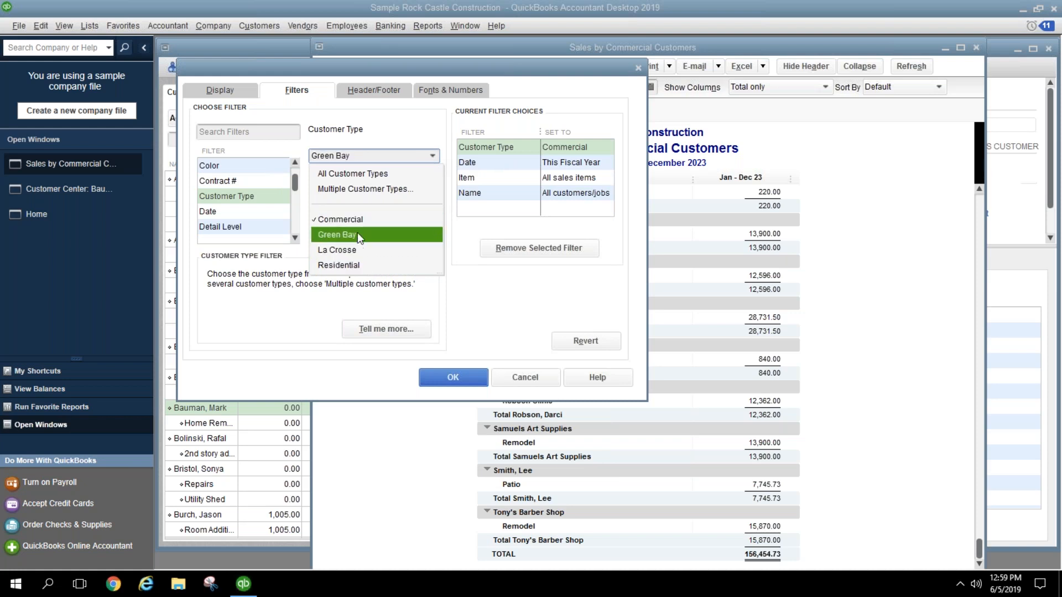
{"action": "left_click", "coordinate": [355, 267]}
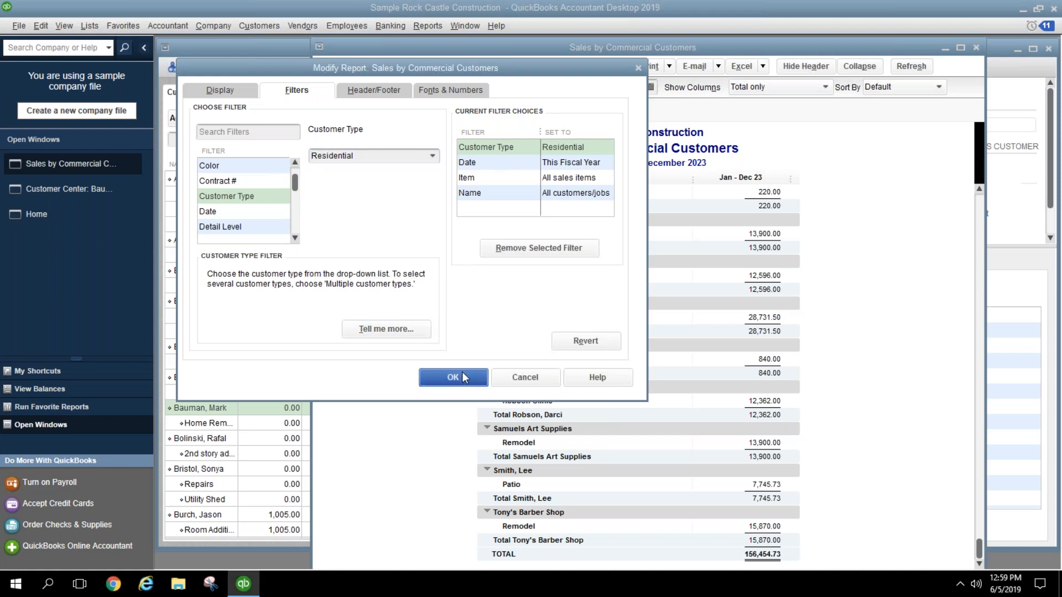
{"action": "left_click", "coordinate": [451, 376]}
{"action": "scroll", "coordinate": [486, 272], "scroll_direction": "up", "scroll_amount": 5}
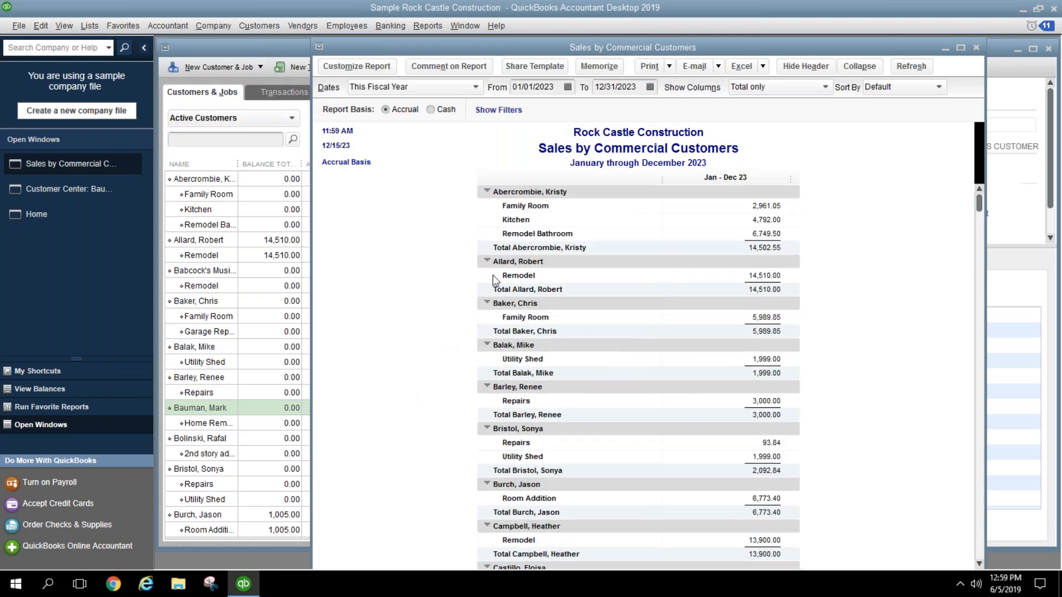
Step: Retitle the report 'Sales by Residential Customers'
{"action": "left_click", "coordinate": [390, 67]}
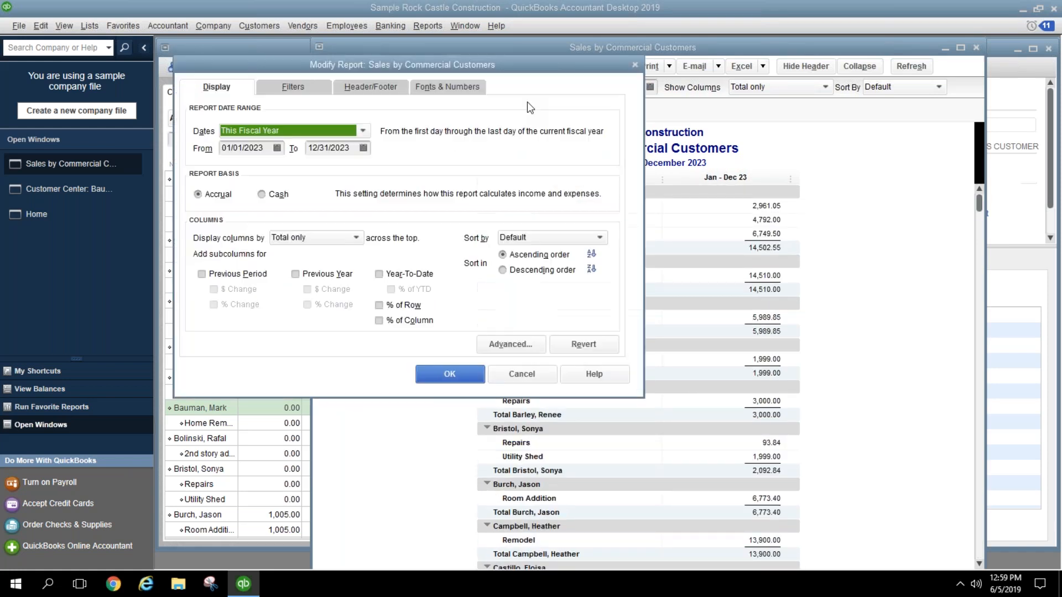
{"action": "left_click", "coordinate": [392, 92]}
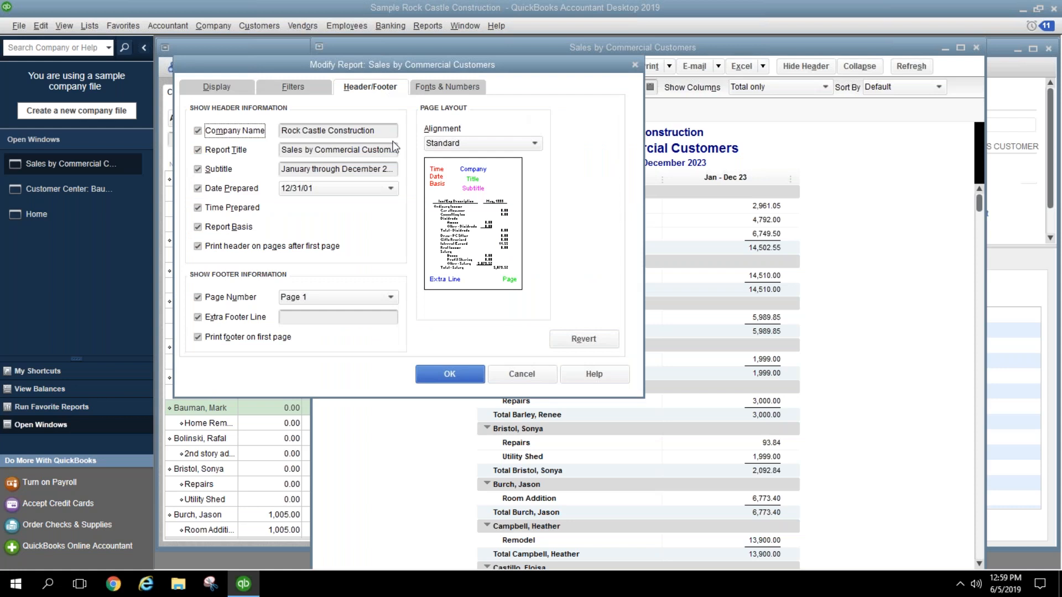
{"action": "left_click_drag", "start_coordinate": [362, 154], "coordinate": [314, 153]}
{"action": "type", "text": "Re"}
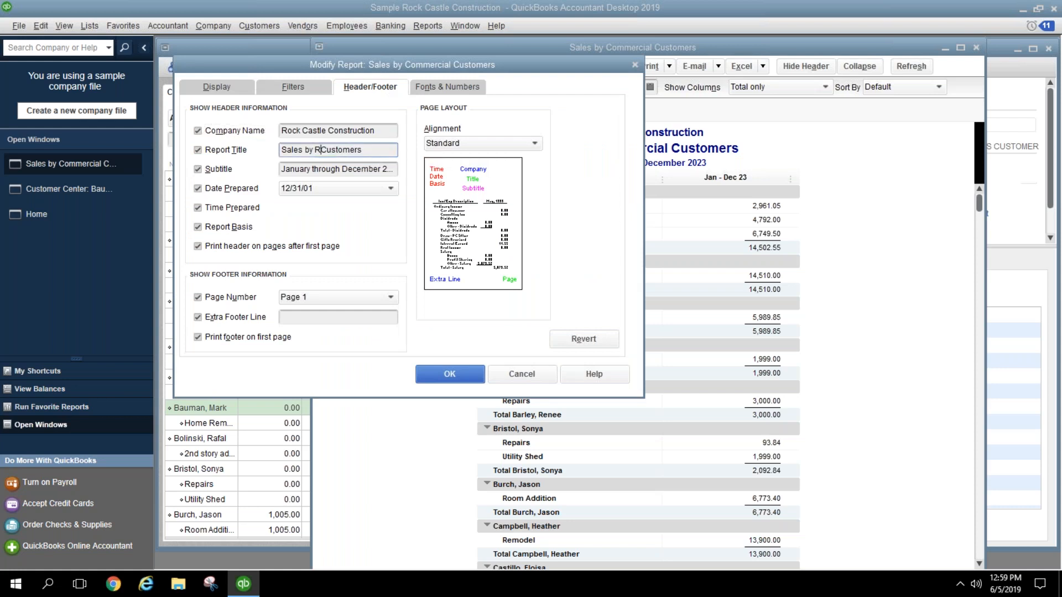
{"action": "type", "text": "sidential"}
{"action": "left_click", "coordinate": [449, 374]}
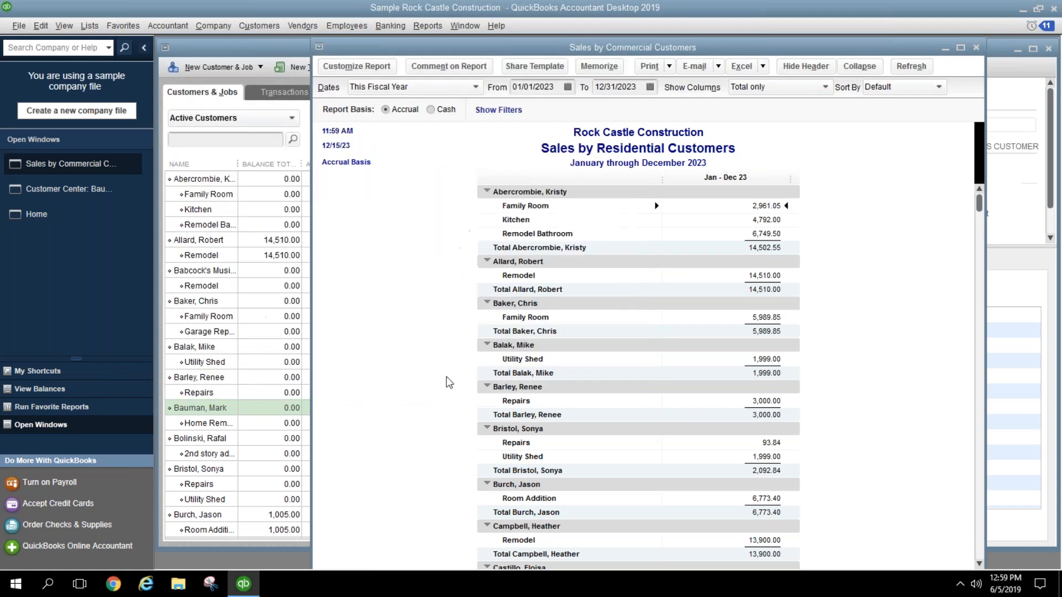
Step: Memorize it as a new report in the Accountant group and close the report
{"action": "left_click", "coordinate": [599, 66]}
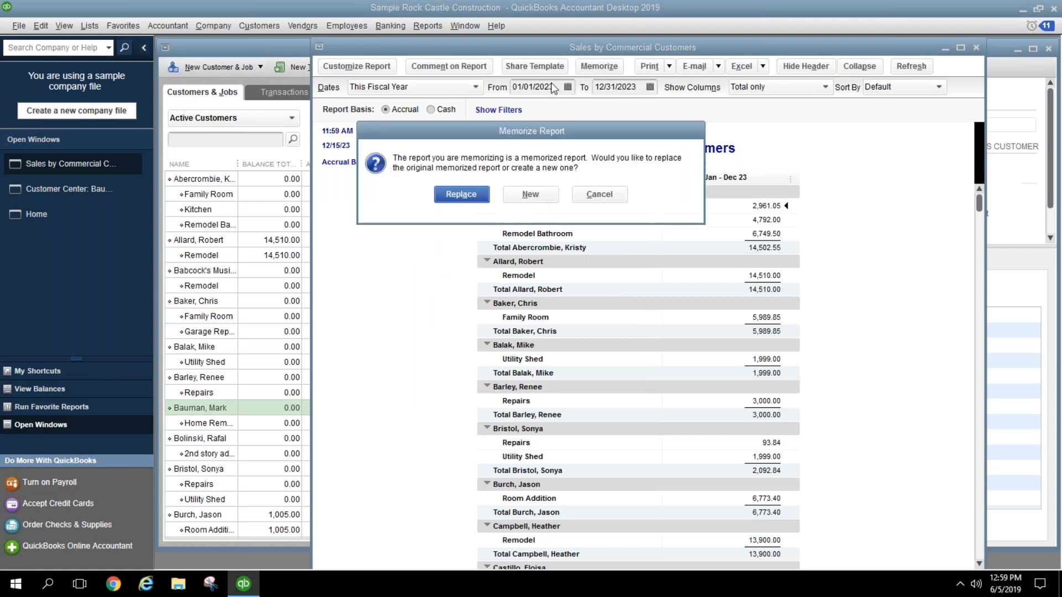
{"action": "left_click", "coordinate": [521, 202]}
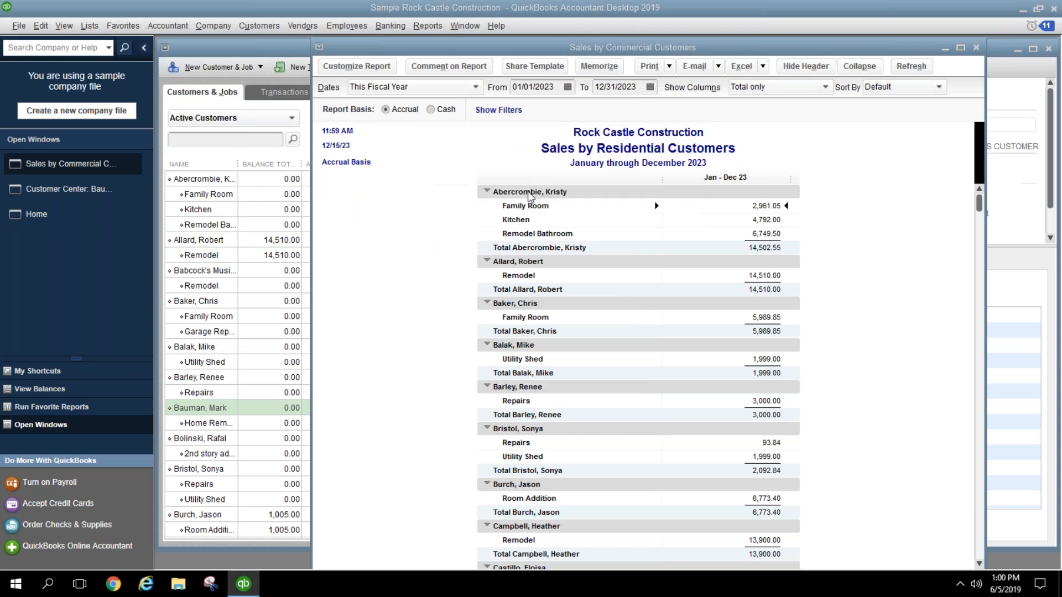
{"action": "left_click", "coordinate": [347, 164]}
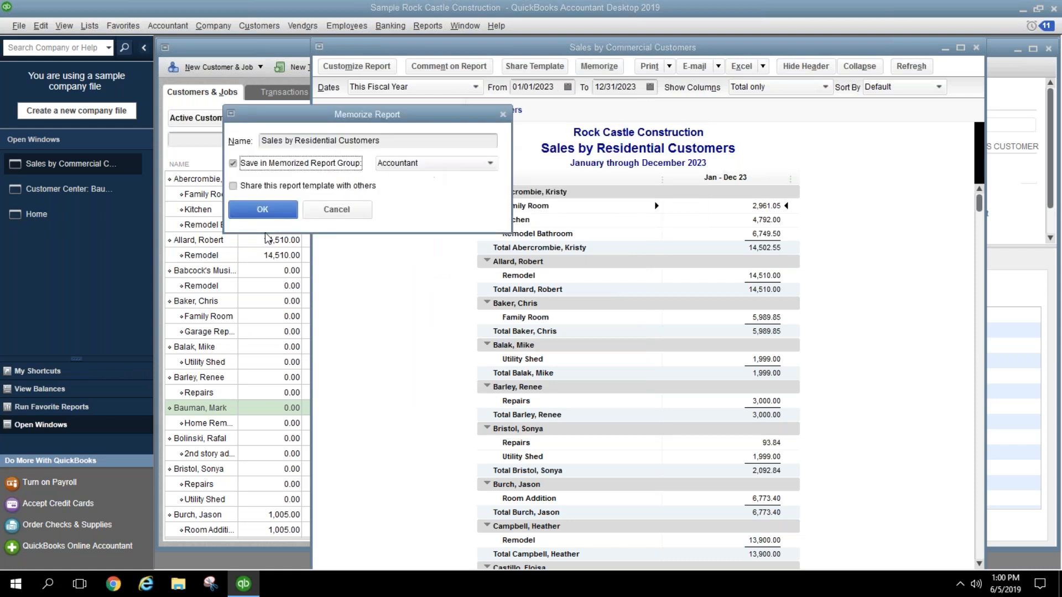
{"action": "left_click", "coordinate": [262, 212]}
{"action": "scroll", "coordinate": [861, 353], "scroll_direction": "down", "scroll_amount": 20}
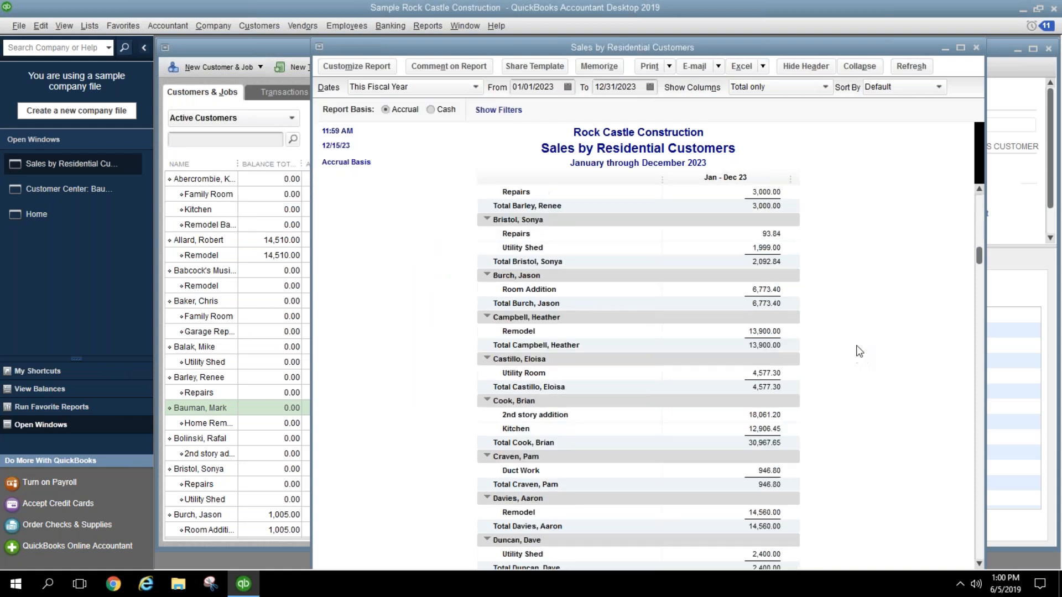
{"action": "scroll", "coordinate": [861, 353], "scroll_direction": "down", "scroll_amount": 1}
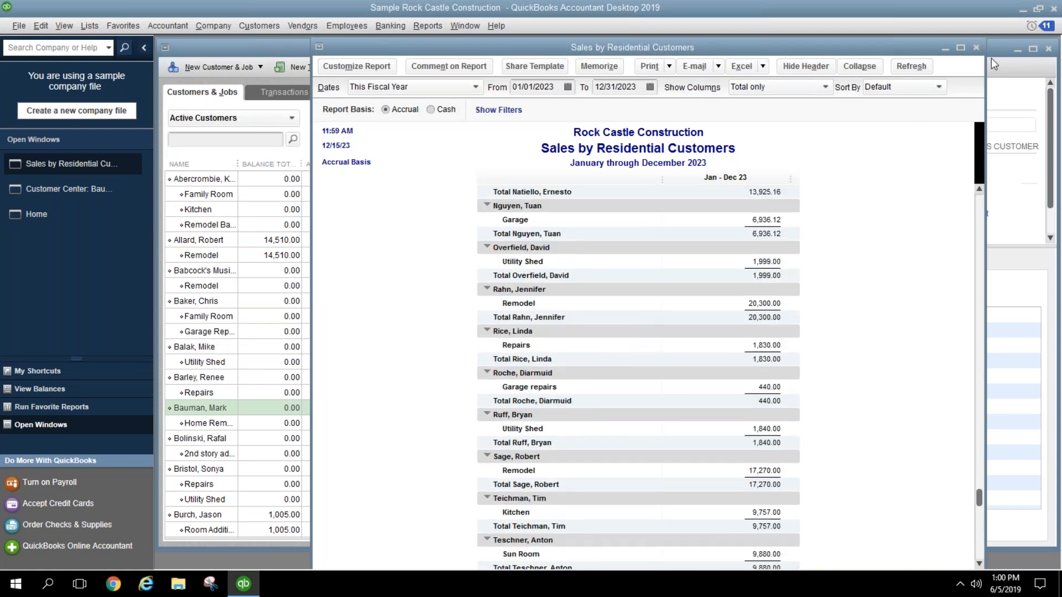
{"action": "left_click", "coordinate": [977, 48]}
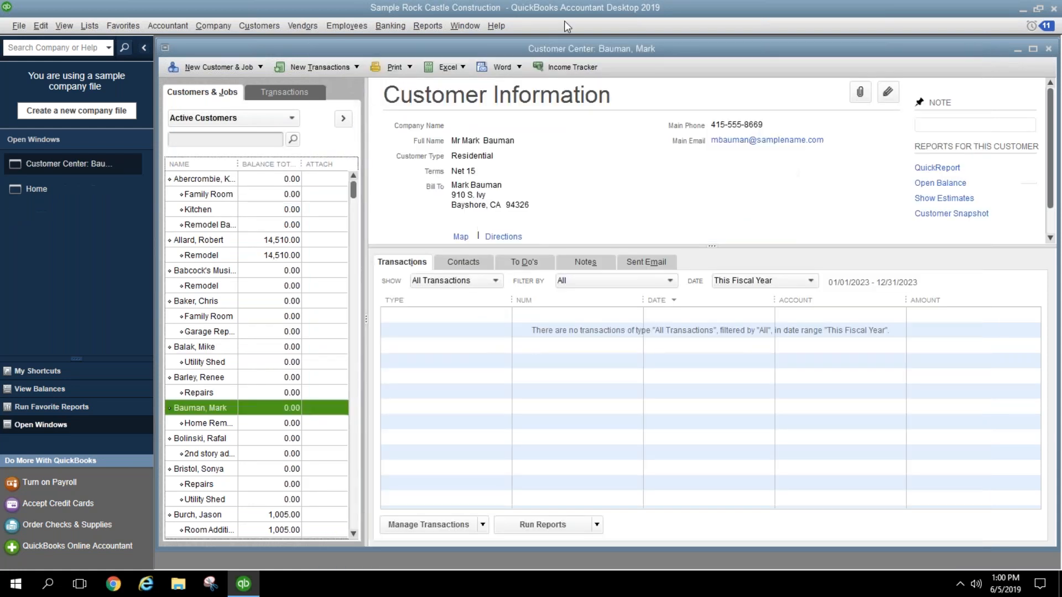
Step: Open the Memorized Report List from the Reports menu
{"action": "left_click", "coordinate": [421, 26]}
{"action": "mouse_move", "coordinate": [446, 58]}
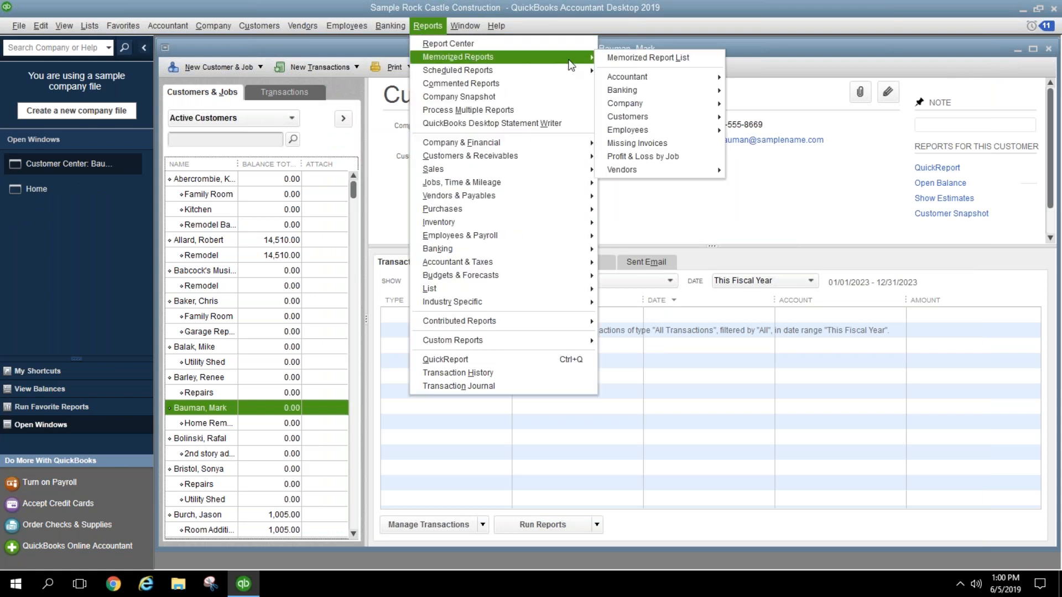
{"action": "mouse_move", "coordinate": [643, 76]}
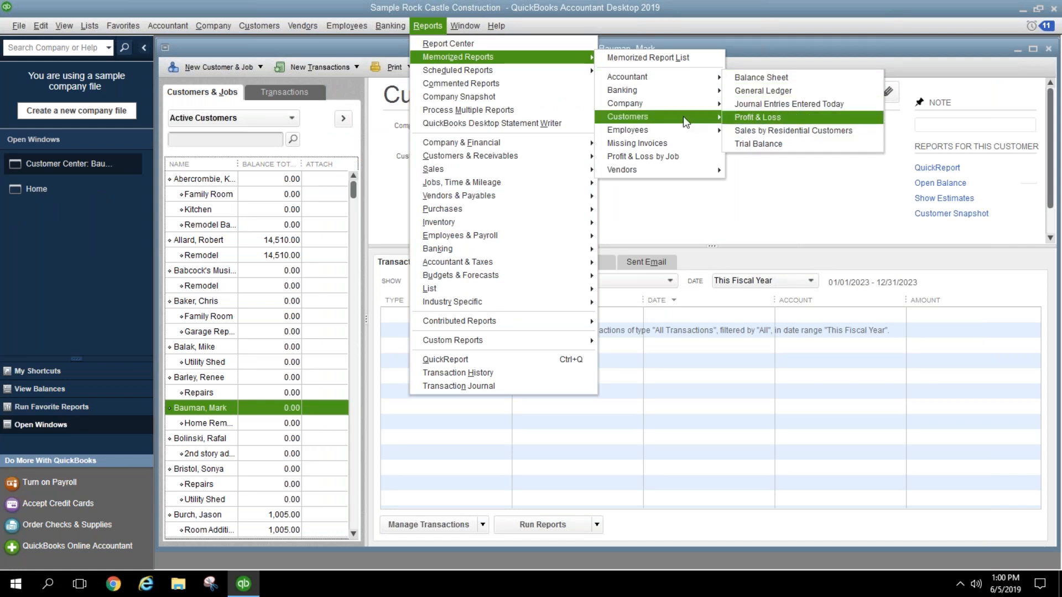
{"action": "mouse_move", "coordinate": [682, 116]}
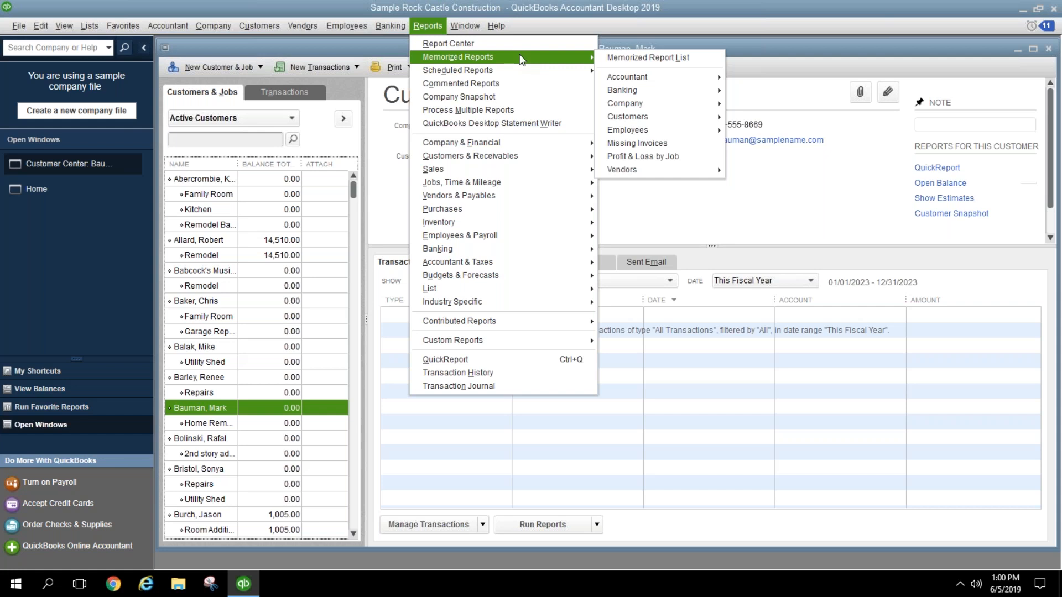
{"action": "left_click", "coordinate": [633, 57]}
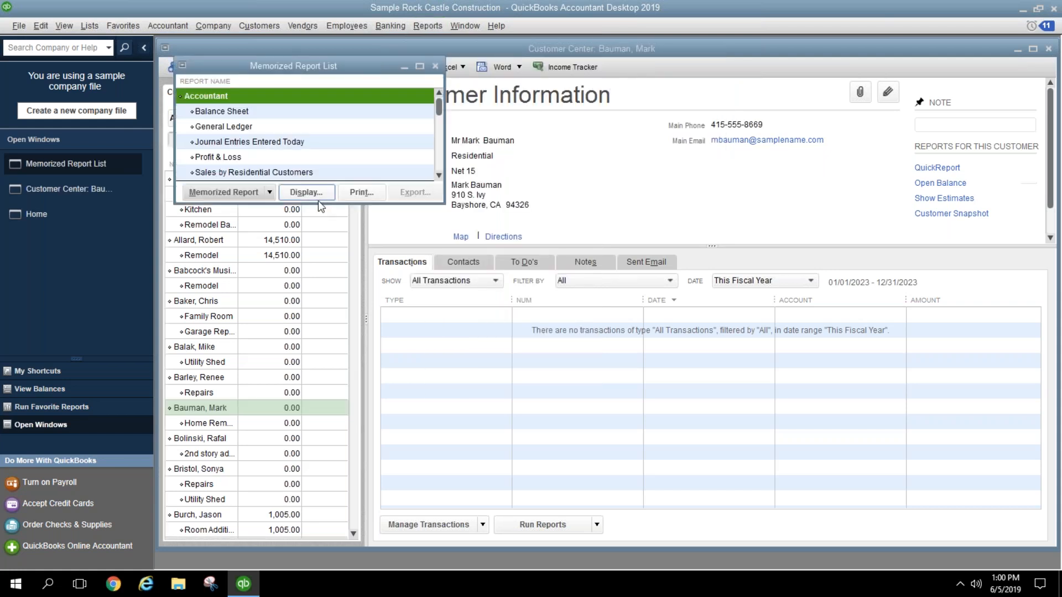
Step: Create a new memorized report group named 'Month End Reports' and close the list
{"action": "left_click", "coordinate": [275, 198]}
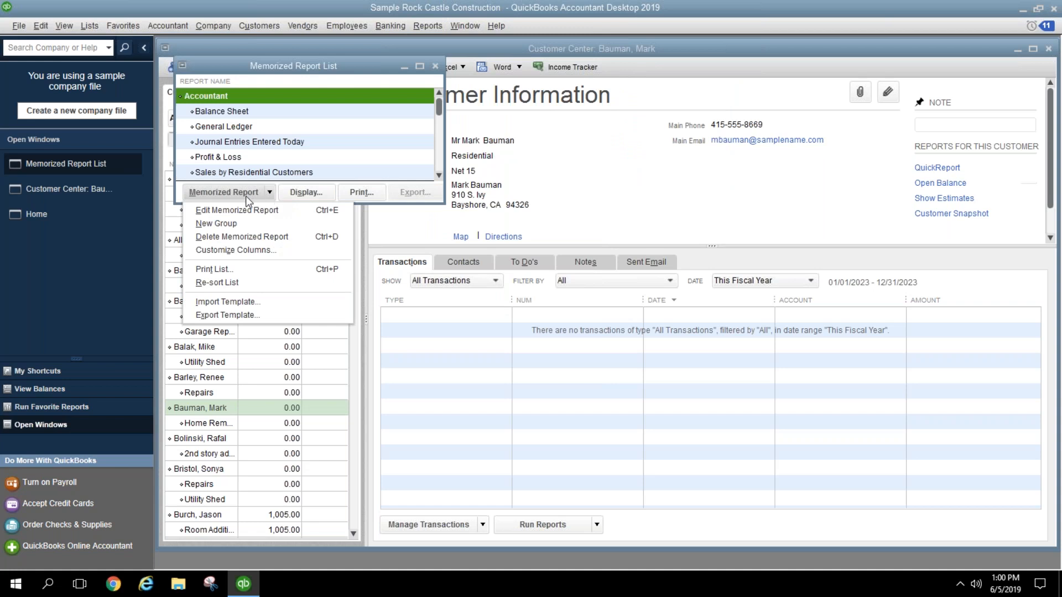
{"action": "left_click", "coordinate": [242, 224]}
{"action": "type", "text": "Month"}
{"action": "key", "text": "alt+e"}
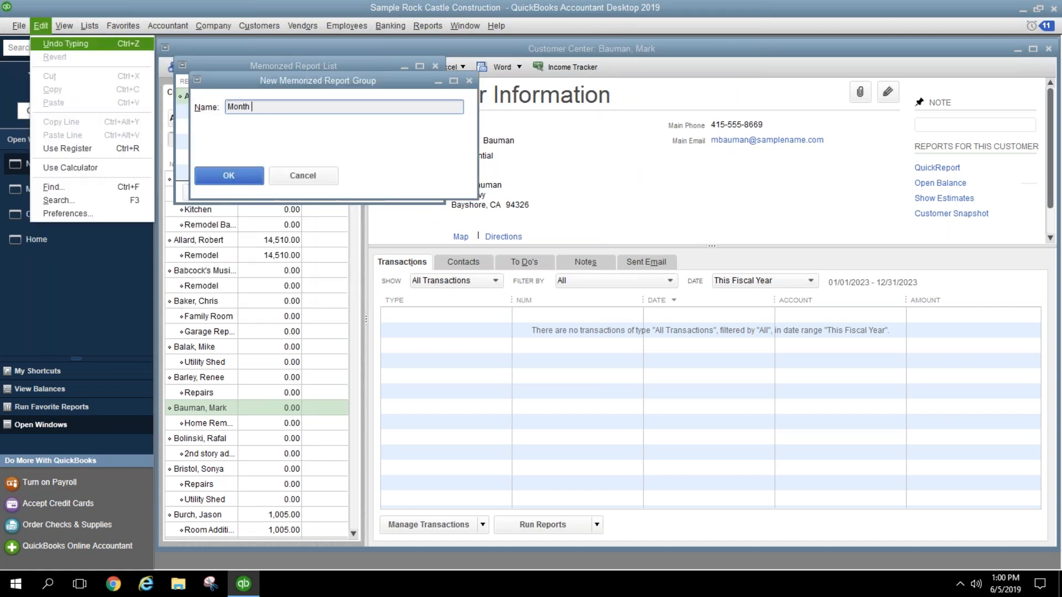
{"action": "key", "text": "Escape"}
{"action": "type", "text": "th End Reports"}
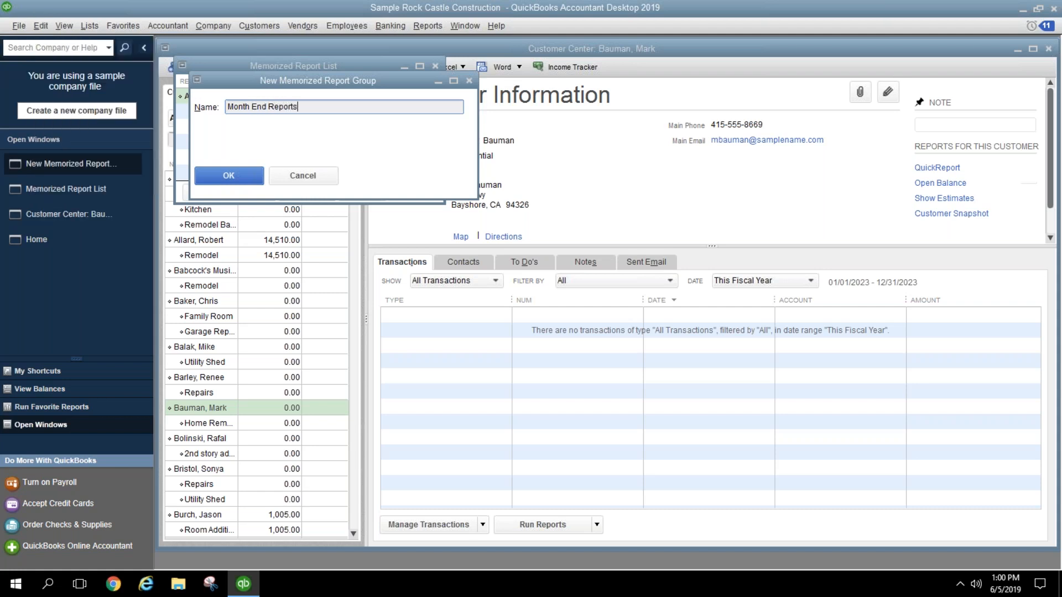
{"action": "key", "text": "Return"}
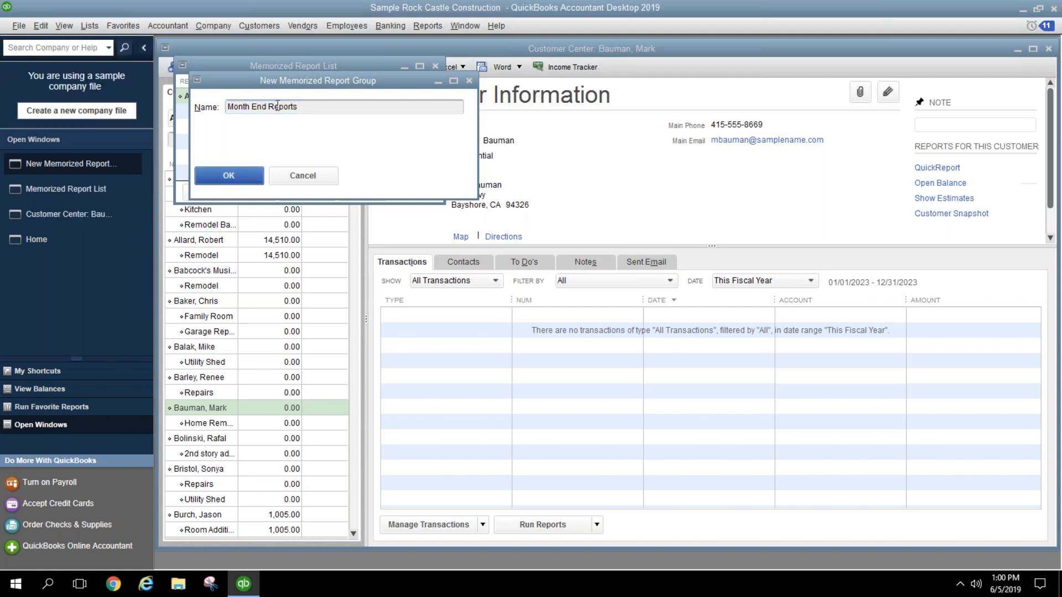
{"action": "left_click", "coordinate": [258, 181]}
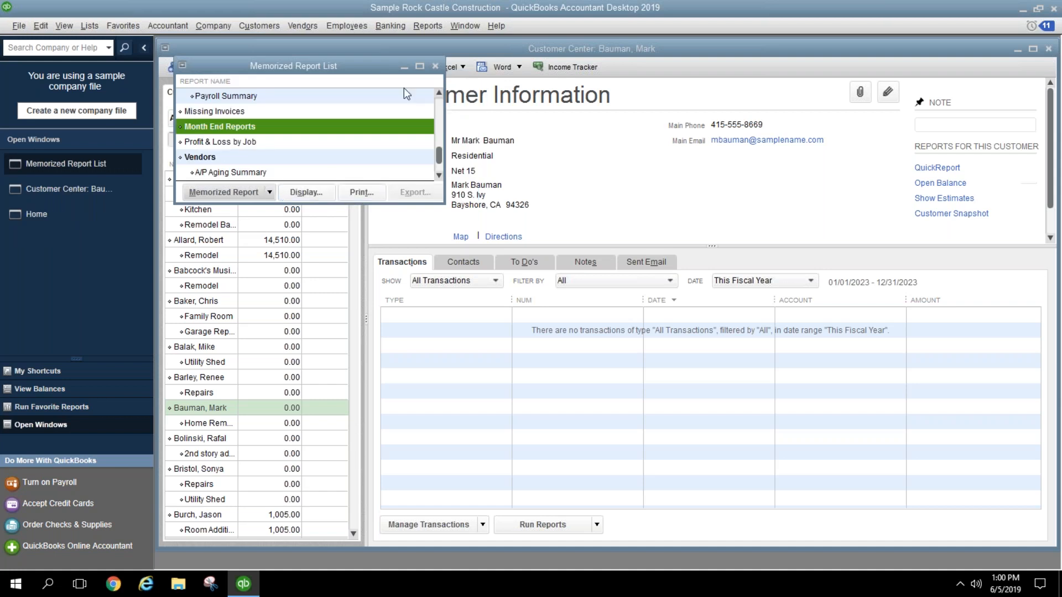
{"action": "left_click", "coordinate": [435, 66]}
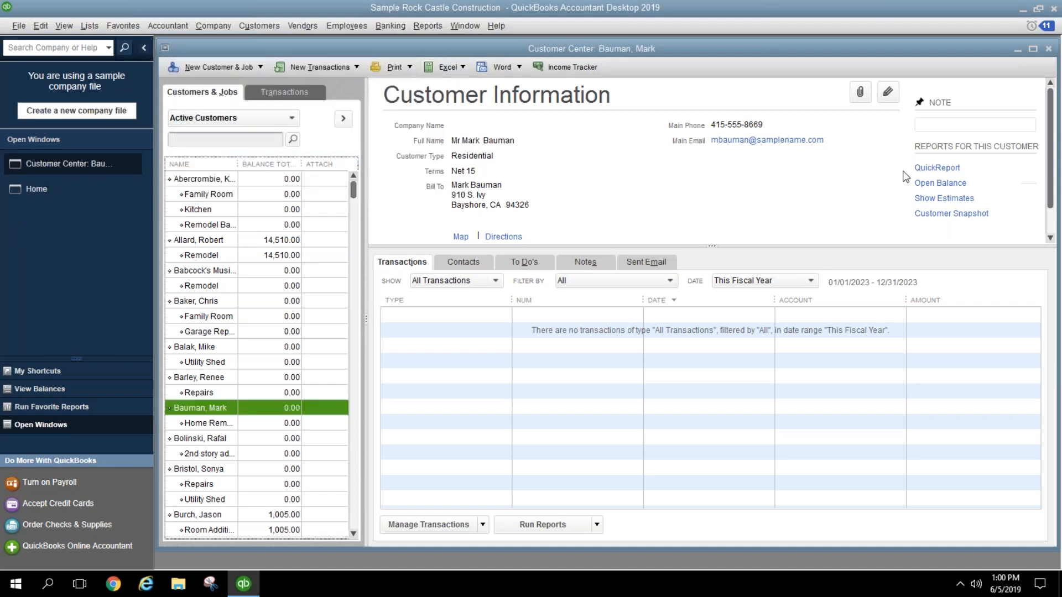
Step: Close the Customer Center and run a standard Profit & Loss for Last Month (November 2023)
{"action": "left_click", "coordinate": [1049, 49]}
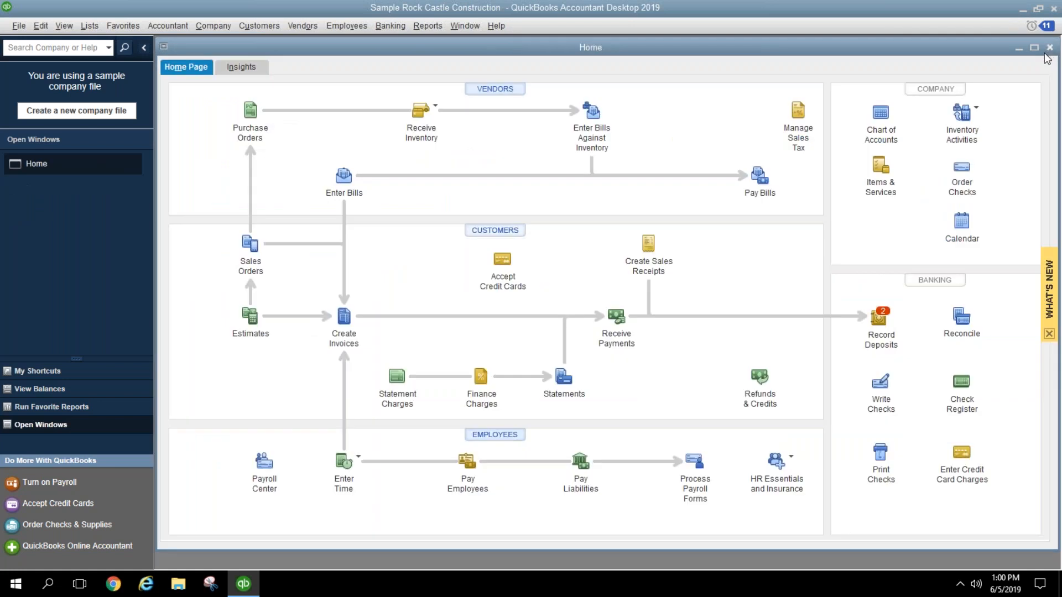
{"action": "left_click", "coordinate": [423, 28]}
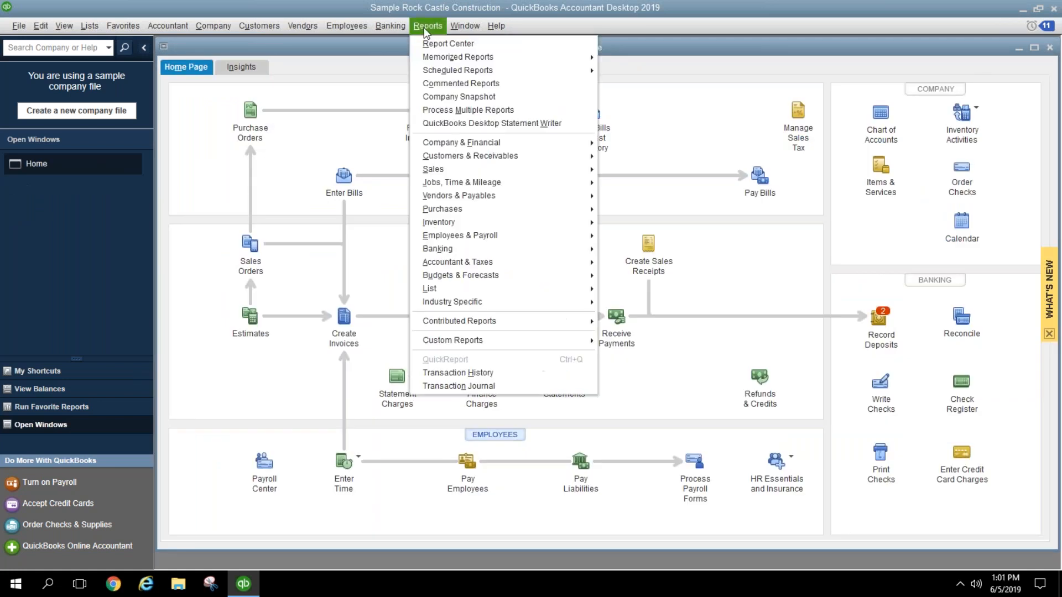
{"action": "mouse_move", "coordinate": [448, 144]}
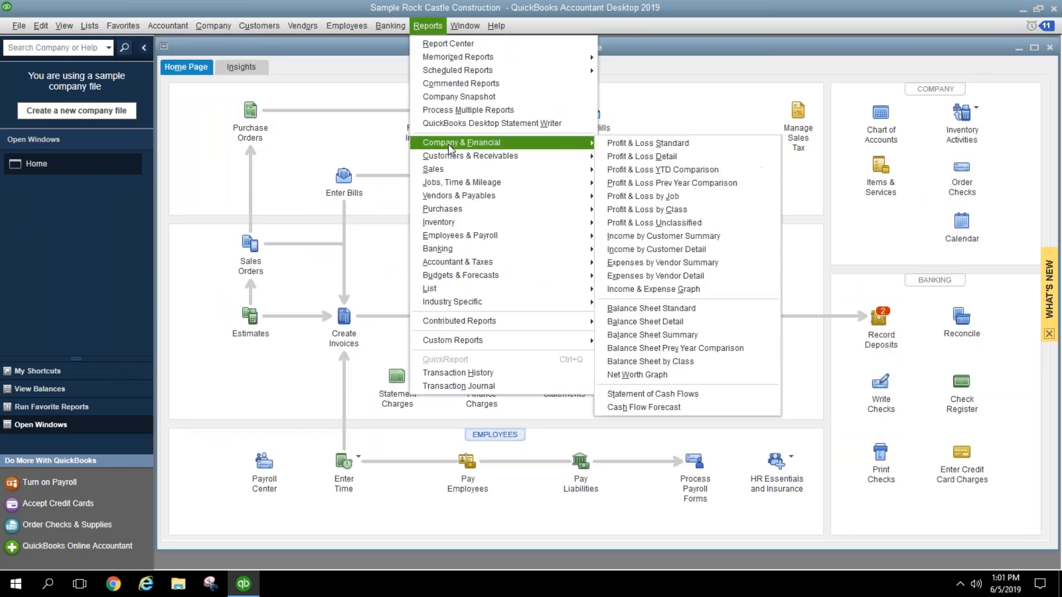
{"action": "left_click", "coordinate": [613, 144]}
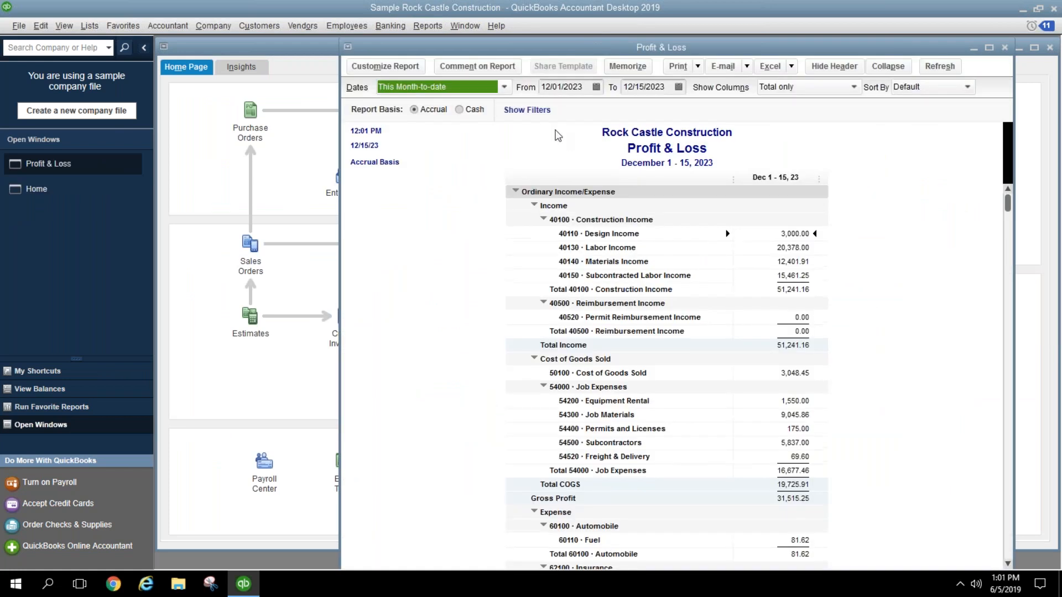
{"action": "left_click", "coordinate": [504, 88]}
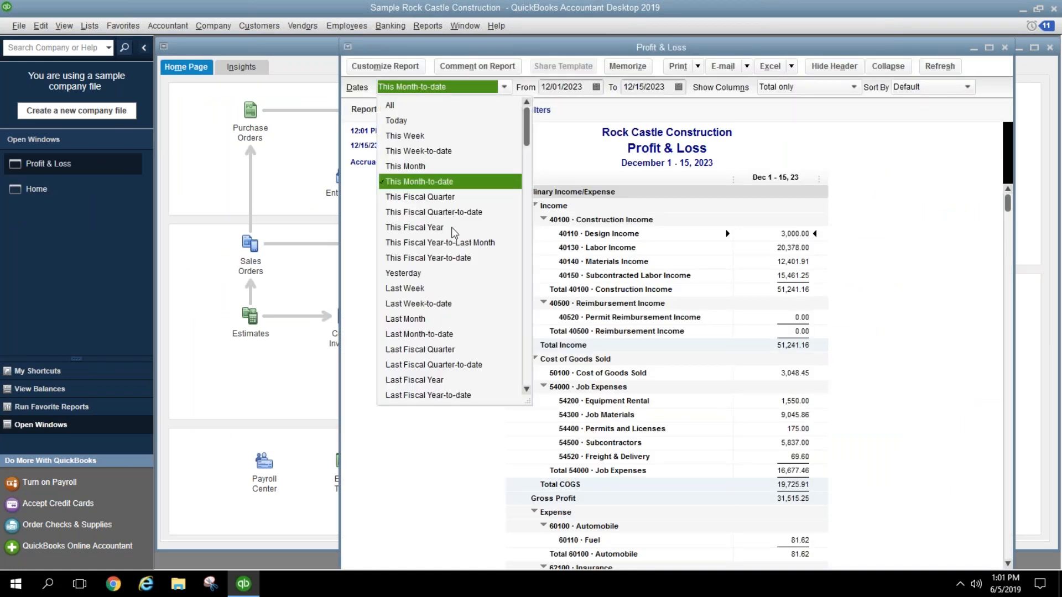
{"action": "left_click", "coordinate": [427, 318]}
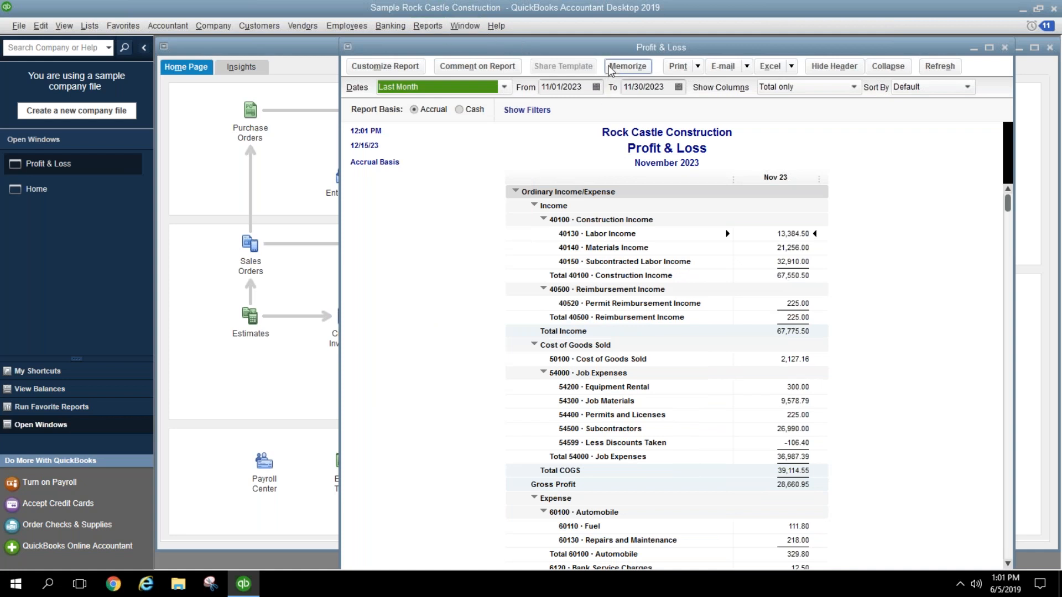
Step: Memorize the Profit & Loss in the Month End Reports group
{"action": "left_click", "coordinate": [628, 66]}
{"action": "left_click", "coordinate": [314, 159]}
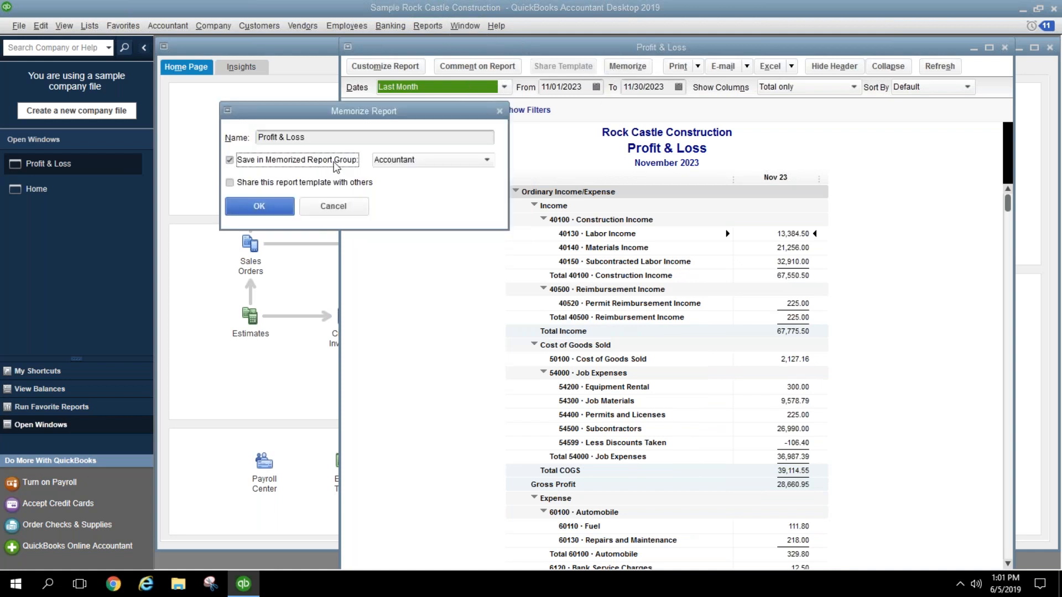
{"action": "left_click", "coordinate": [410, 161]}
{"action": "left_click", "coordinate": [399, 255]}
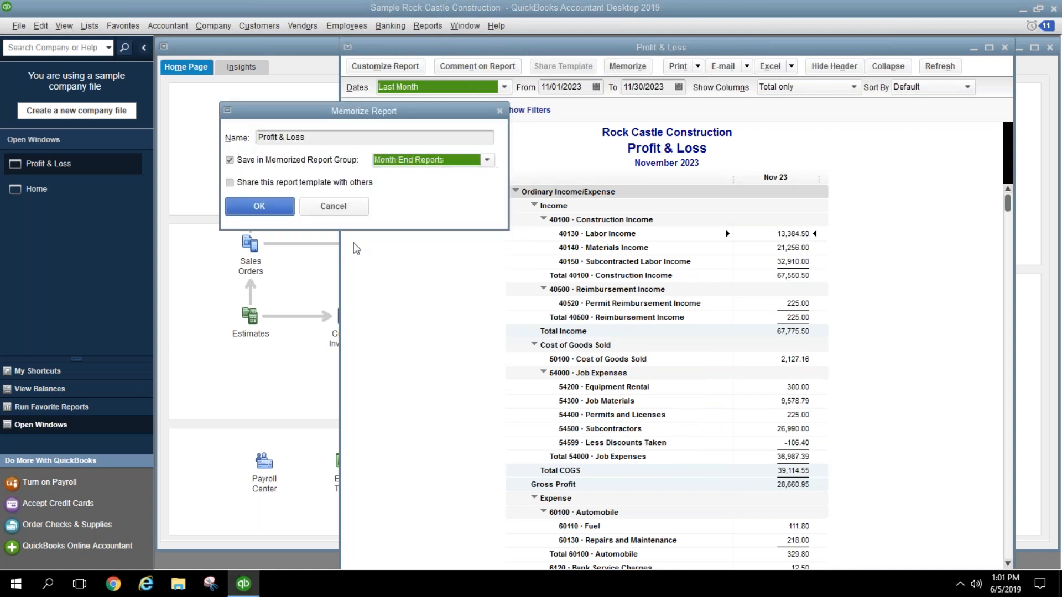
{"action": "left_click", "coordinate": [260, 207]}
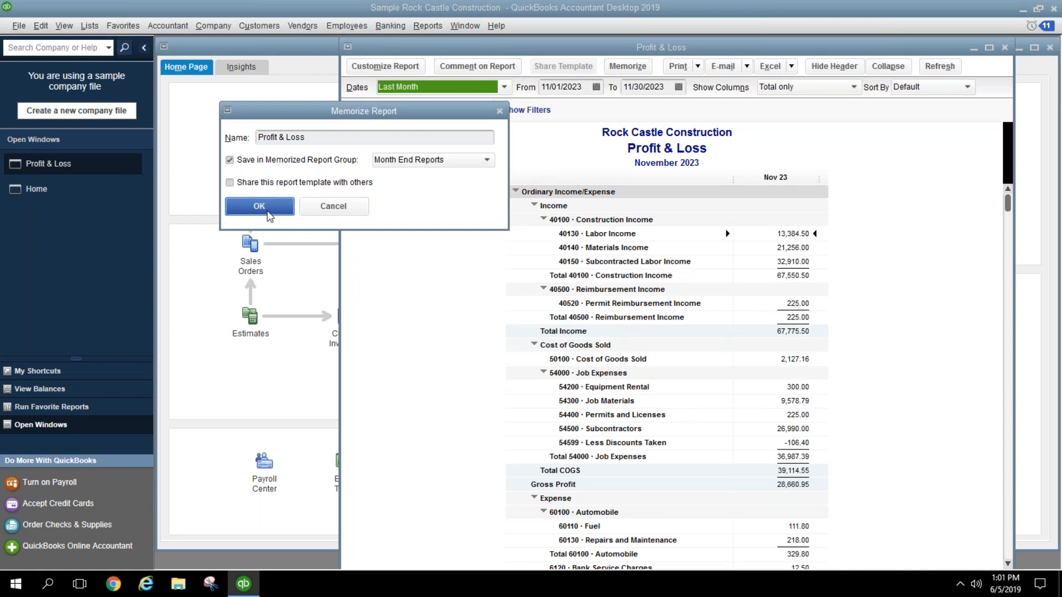
{"action": "left_click", "coordinate": [427, 25]}
Step: Run a last-month standard Balance Sheet and memorize it in Month End Reports
{"action": "mouse_move", "coordinate": [562, 146]}
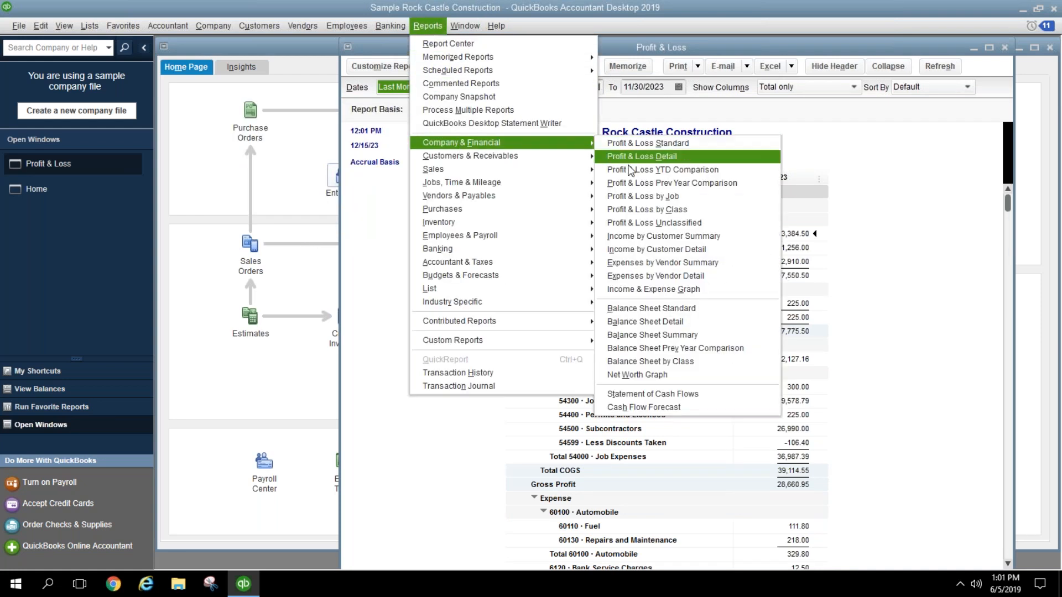
{"action": "left_click", "coordinate": [632, 308]}
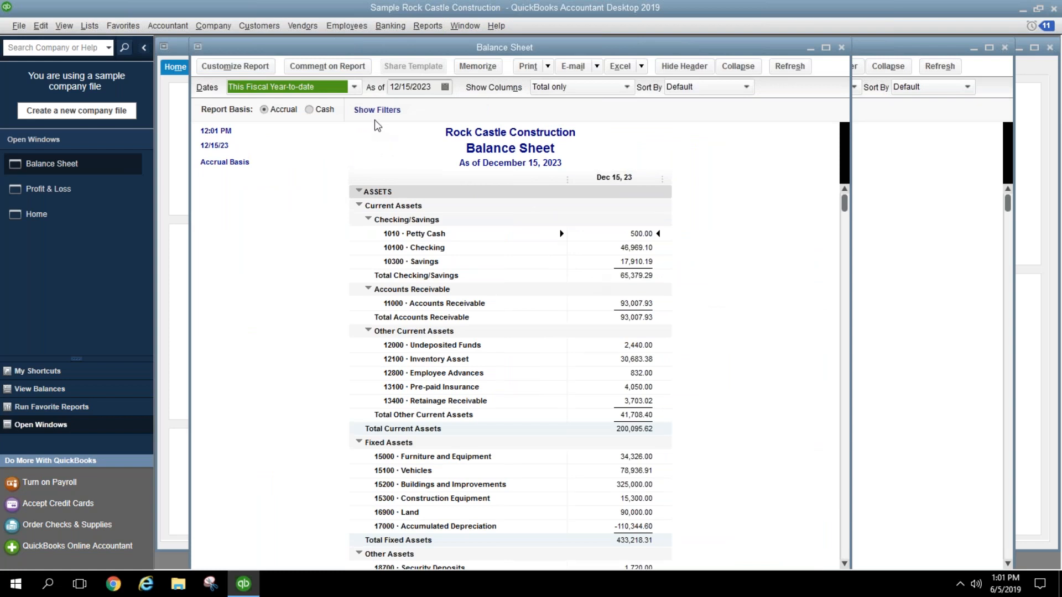
{"action": "left_click", "coordinate": [354, 87]}
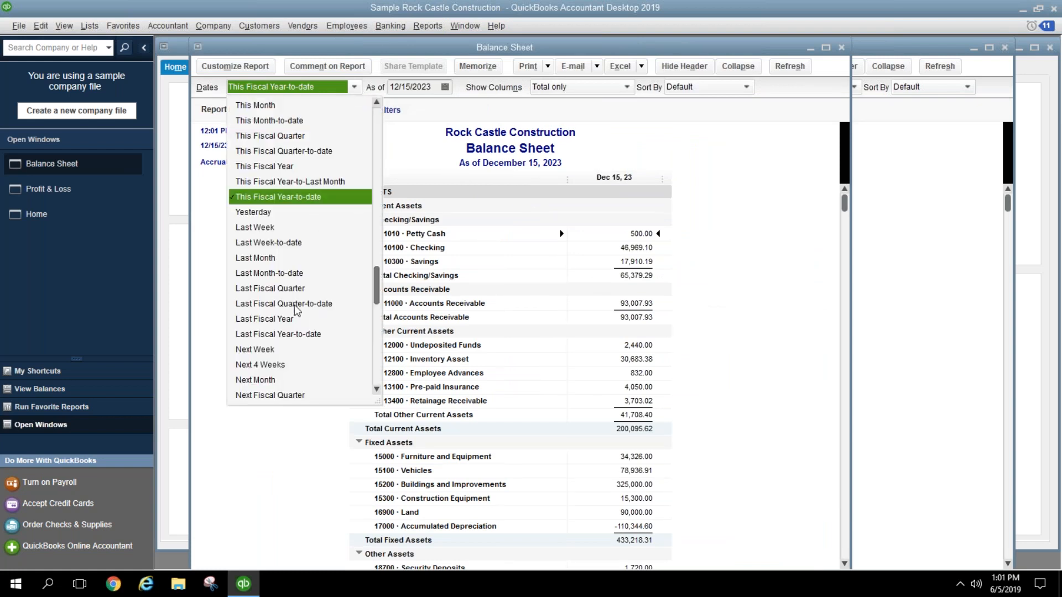
{"action": "left_click", "coordinate": [294, 257]}
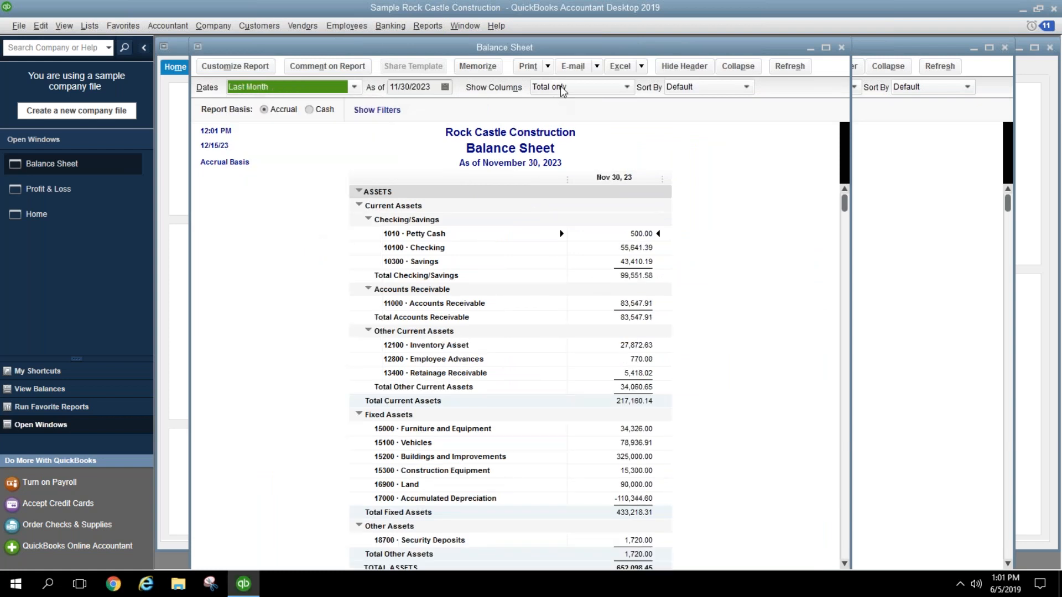
{"action": "left_click", "coordinate": [479, 67]}
{"action": "left_click", "coordinate": [326, 157]}
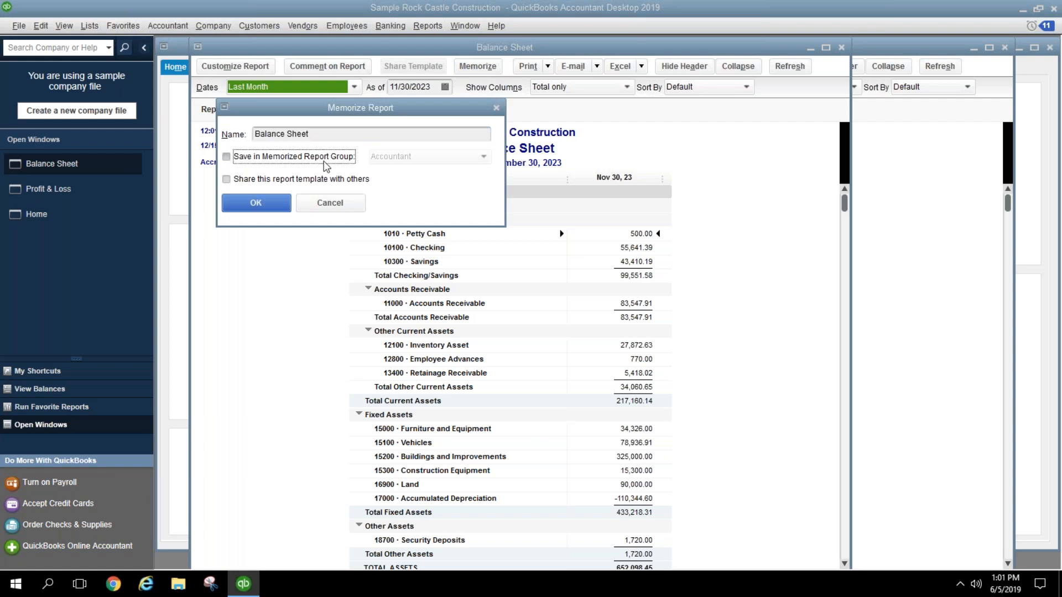
{"action": "left_click", "coordinate": [391, 158]}
{"action": "left_click", "coordinate": [397, 253]}
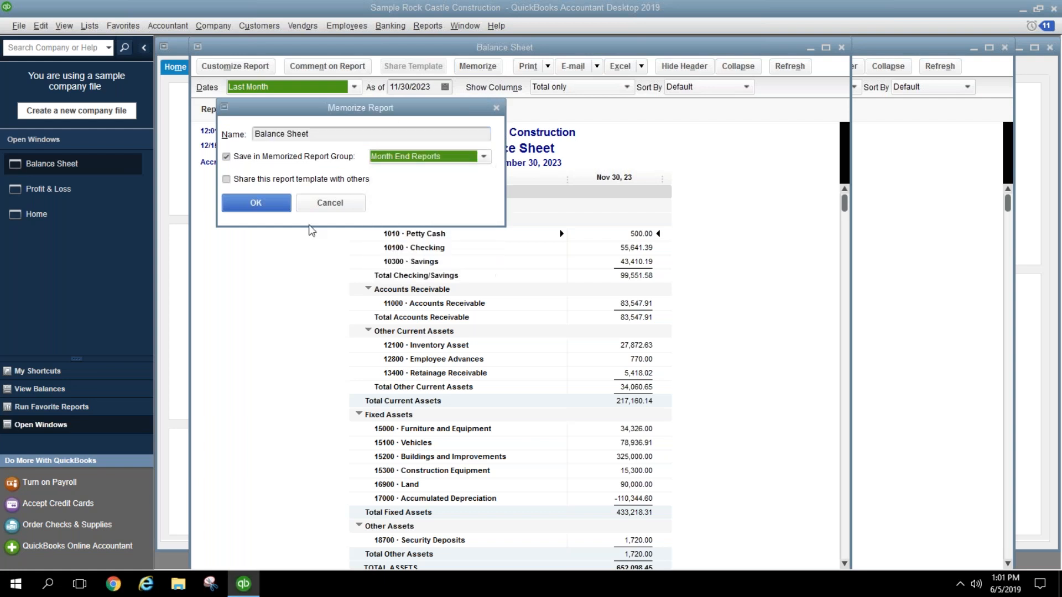
{"action": "left_click", "coordinate": [275, 209]}
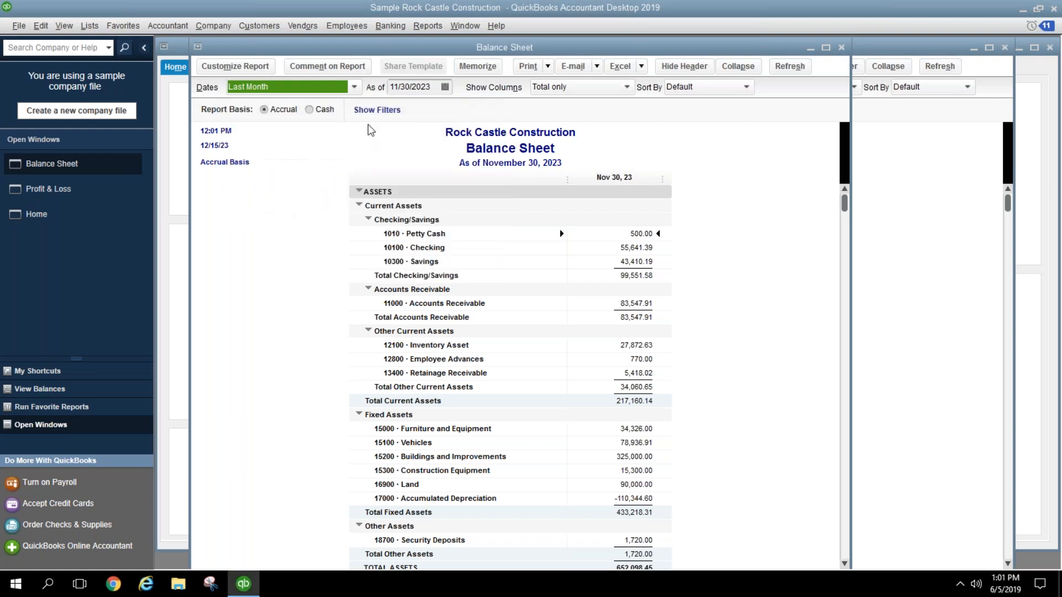
Step: Run a last-month A/R Aging Summary and memorize it in Month End Reports
{"action": "left_click", "coordinate": [421, 29]}
{"action": "mouse_move", "coordinate": [517, 155]}
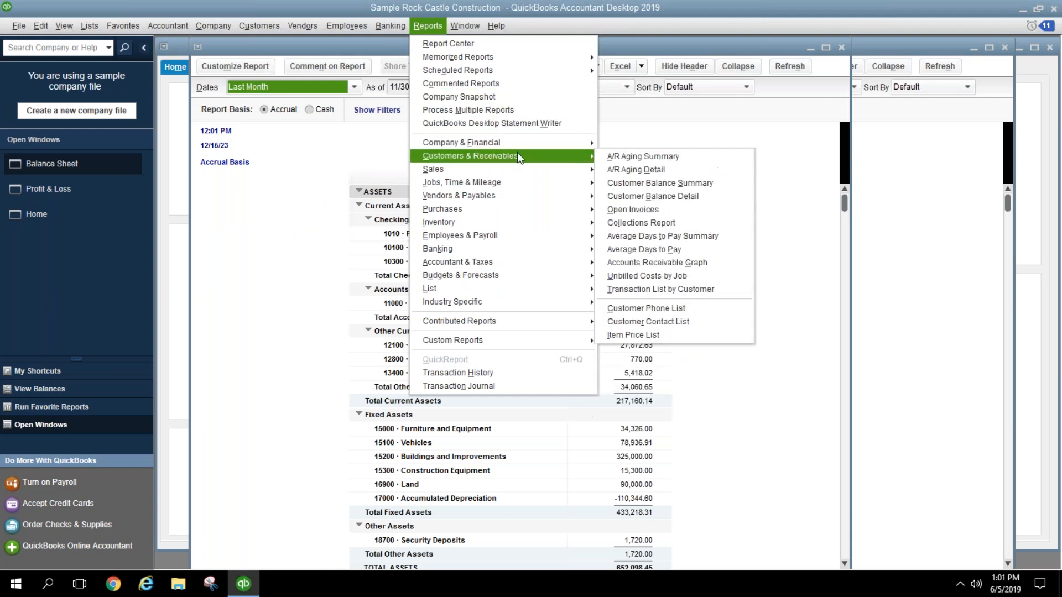
{"action": "left_click", "coordinate": [624, 160]}
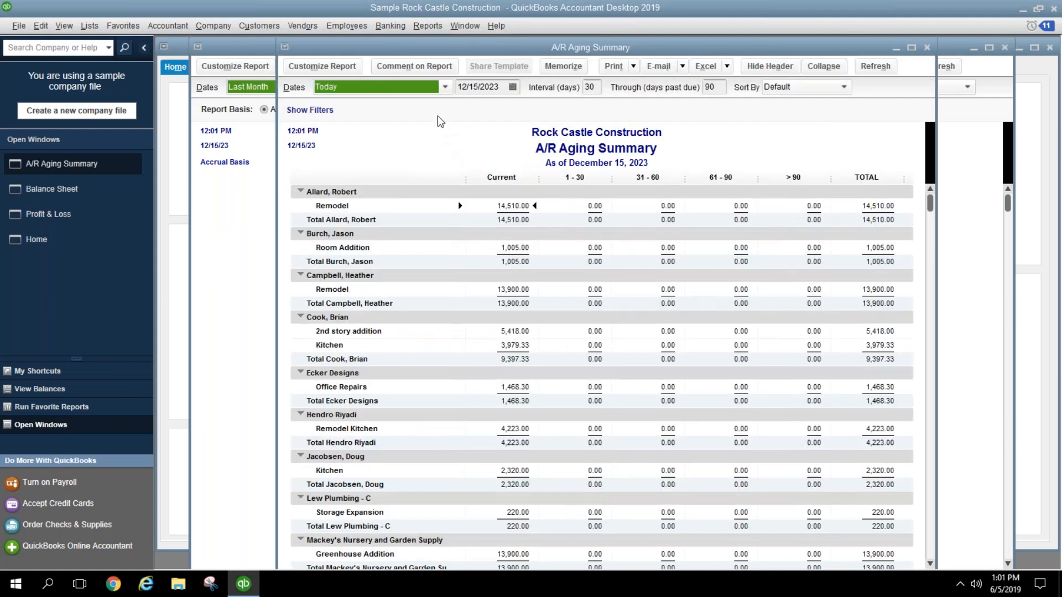
{"action": "left_click", "coordinate": [446, 88]}
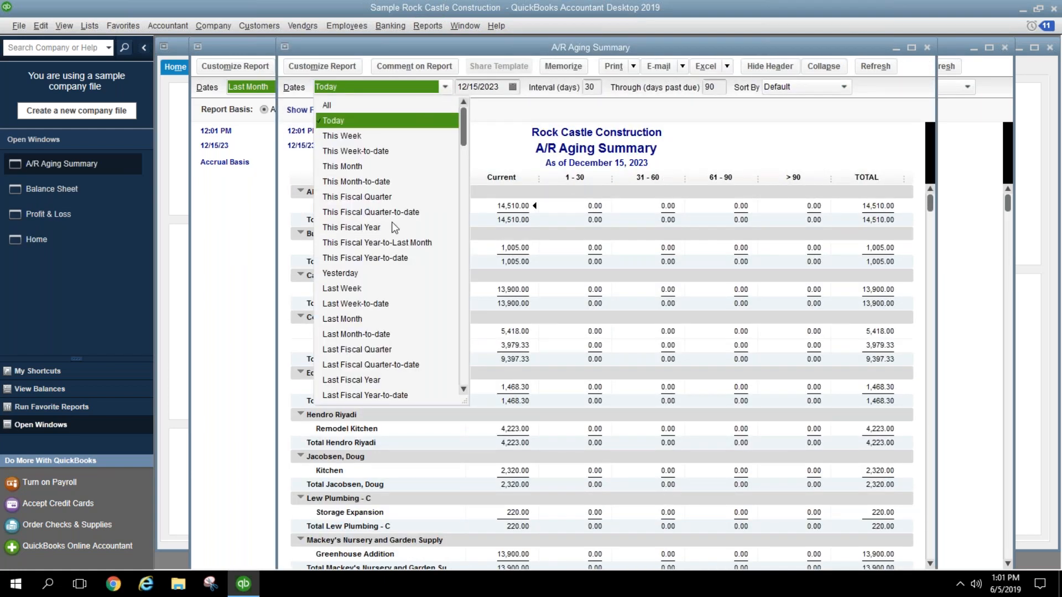
{"action": "left_click", "coordinate": [375, 320]}
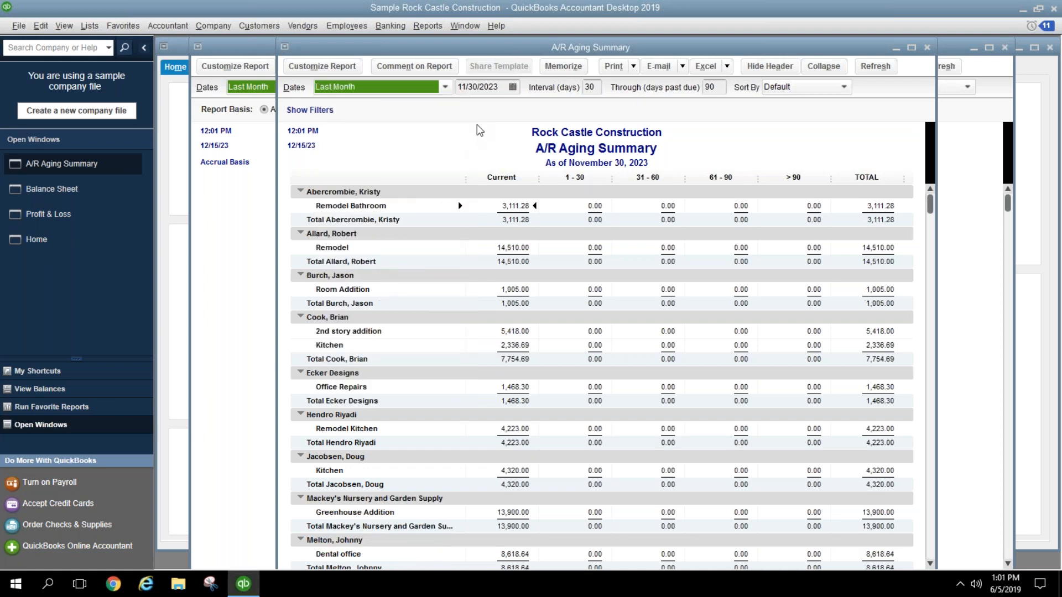
{"action": "left_click", "coordinate": [559, 70]}
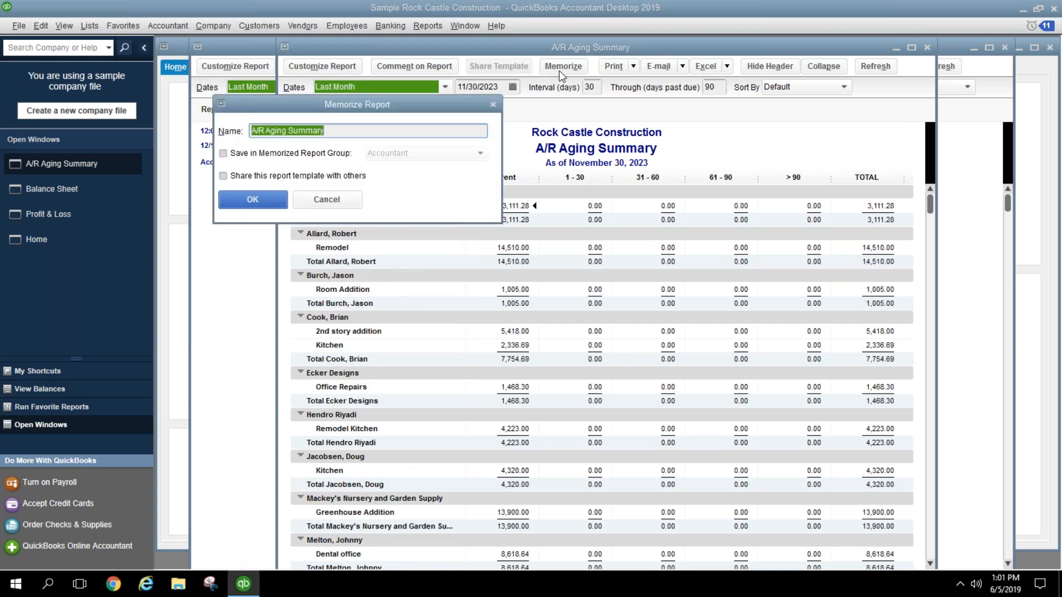
{"action": "left_click", "coordinate": [323, 159]}
{"action": "left_click", "coordinate": [376, 160]}
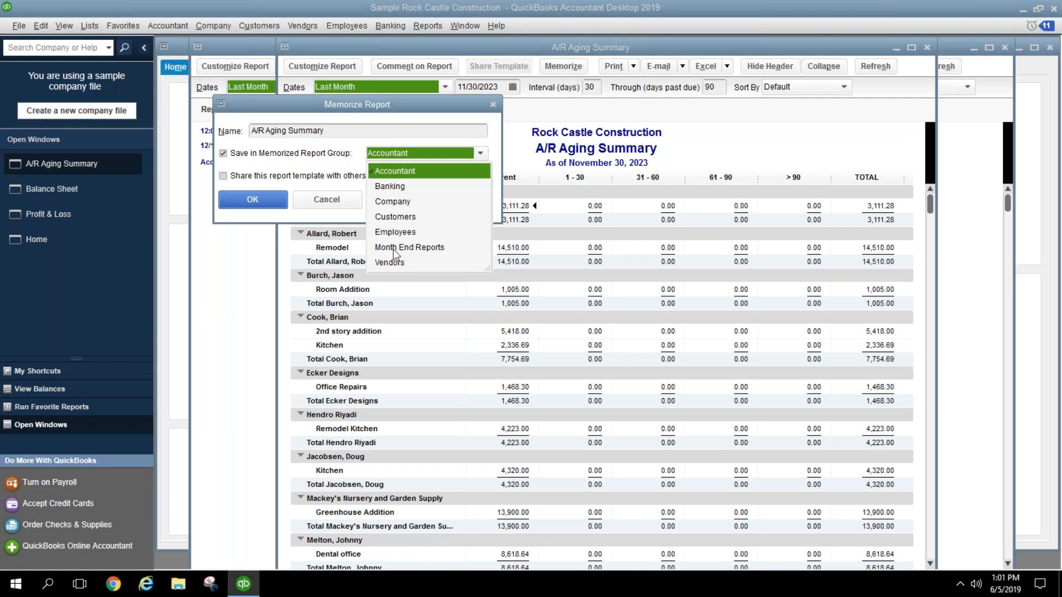
{"action": "left_click", "coordinate": [393, 249]}
{"action": "left_click", "coordinate": [262, 198]}
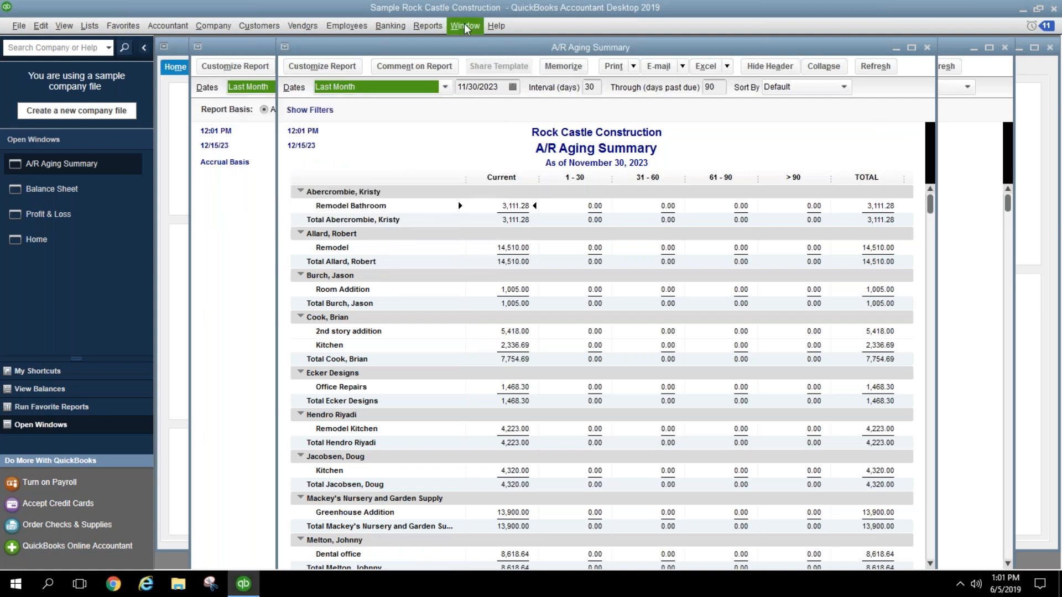
Step: Run a last-month A/P Aging Summary and memorize it in Month End Reports
{"action": "left_click", "coordinate": [434, 25]}
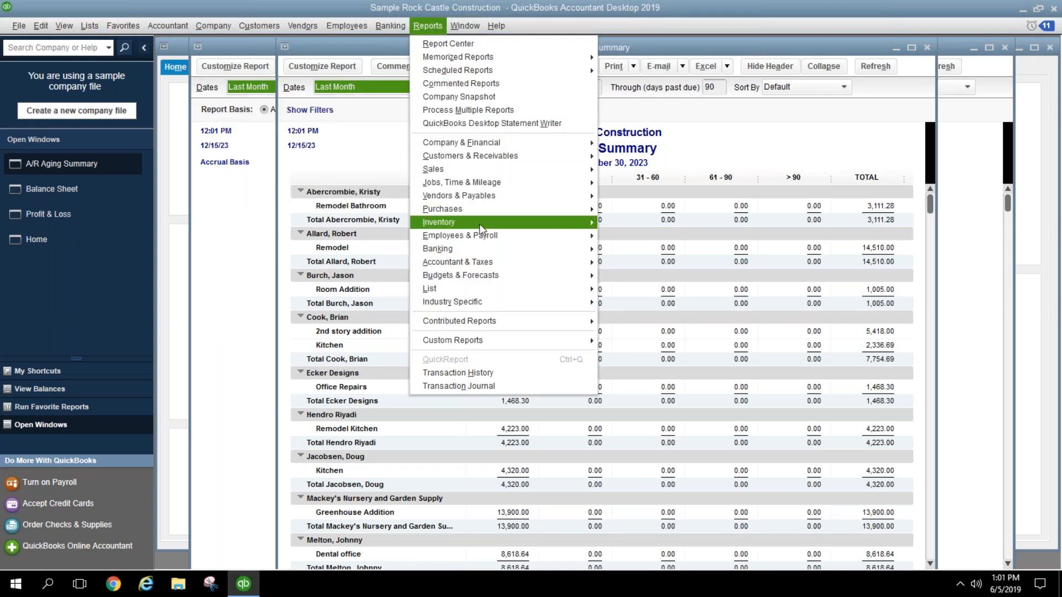
{"action": "mouse_move", "coordinate": [480, 234]}
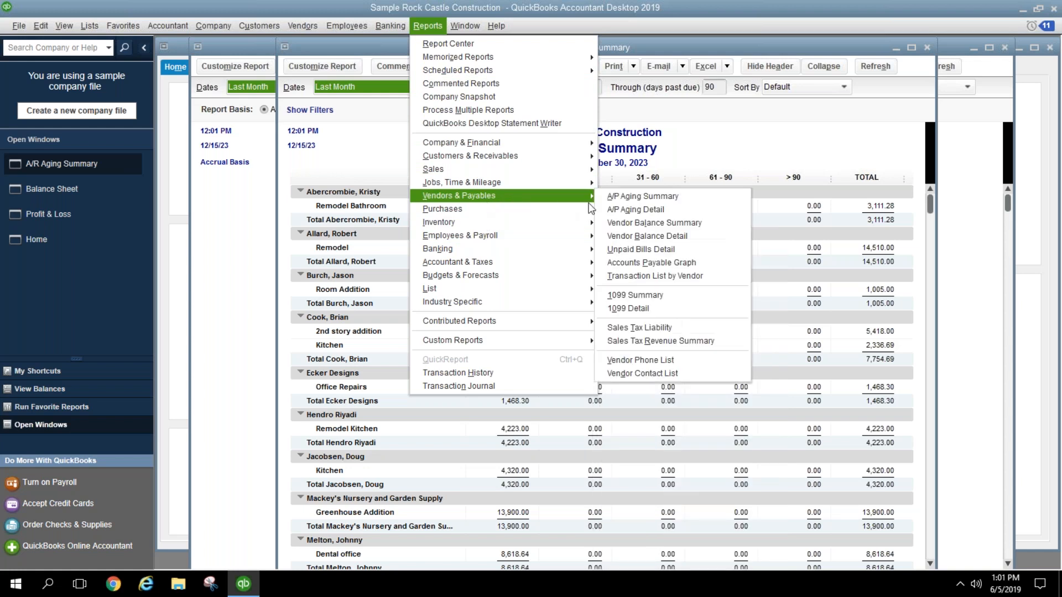
{"action": "left_click", "coordinate": [614, 199]}
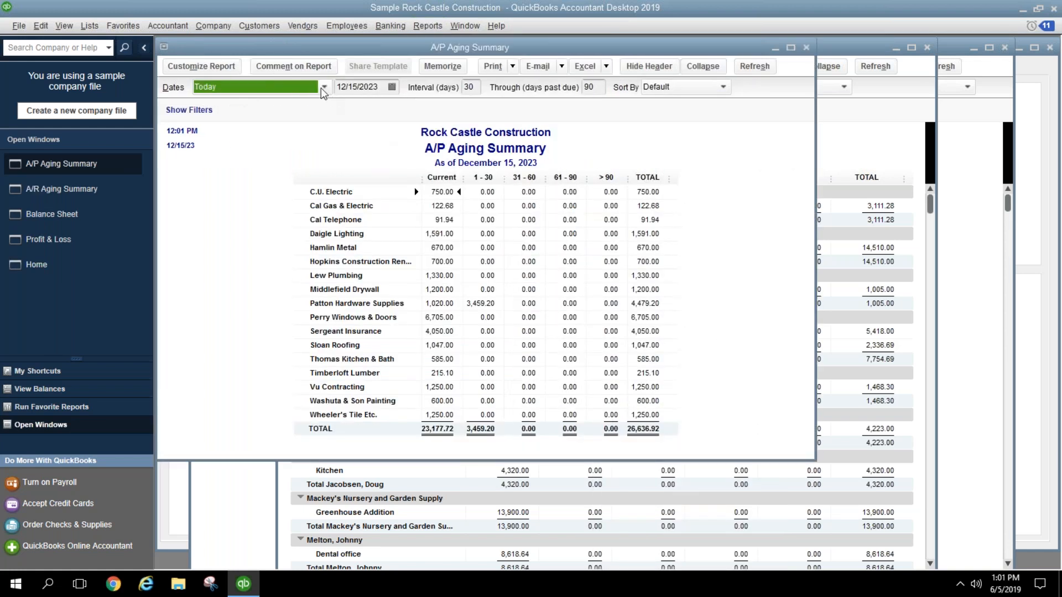
{"action": "left_click", "coordinate": [325, 86]}
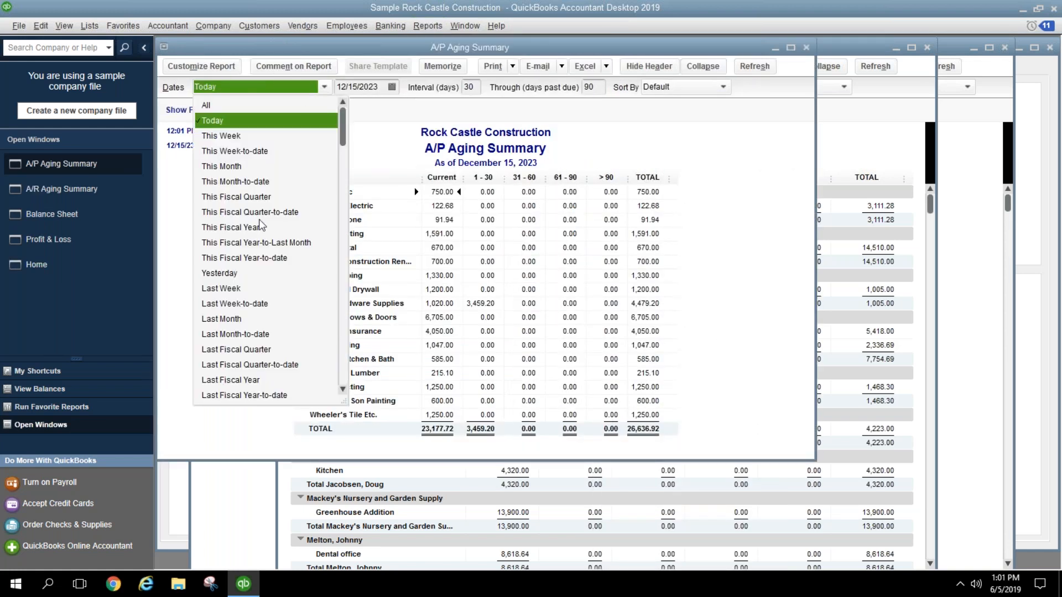
{"action": "left_click", "coordinate": [264, 319]}
{"action": "left_click", "coordinate": [443, 66]}
{"action": "left_click", "coordinate": [319, 150]}
{"action": "left_click", "coordinate": [384, 149]}
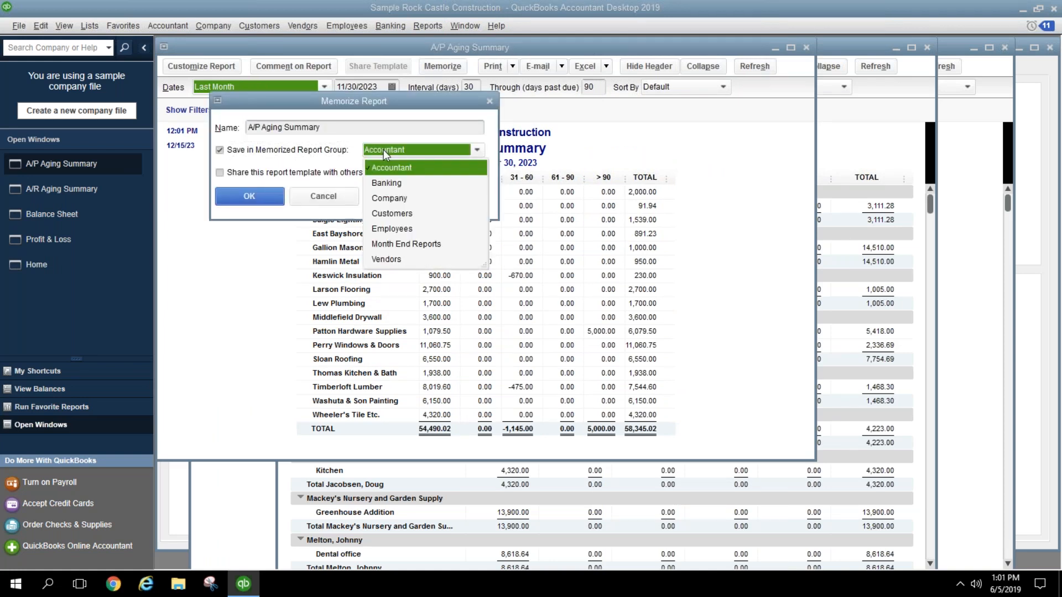
{"action": "left_click", "coordinate": [384, 245]}
{"action": "left_click", "coordinate": [251, 196]}
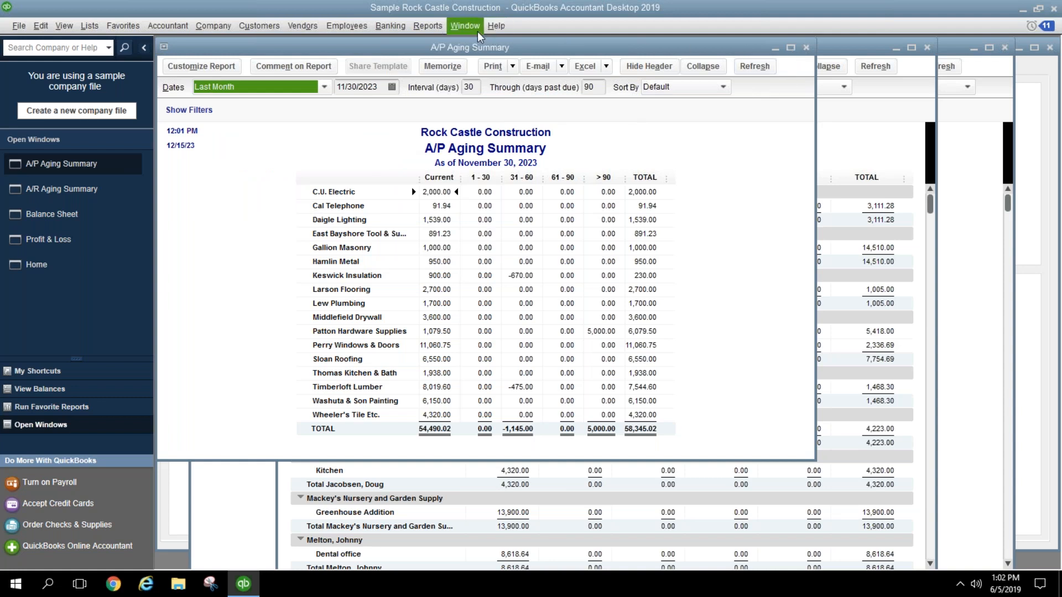
{"action": "left_click", "coordinate": [465, 25]}
Step: Close all open report windows and bring up the Reports menu commands
{"action": "left_click", "coordinate": [475, 57]}
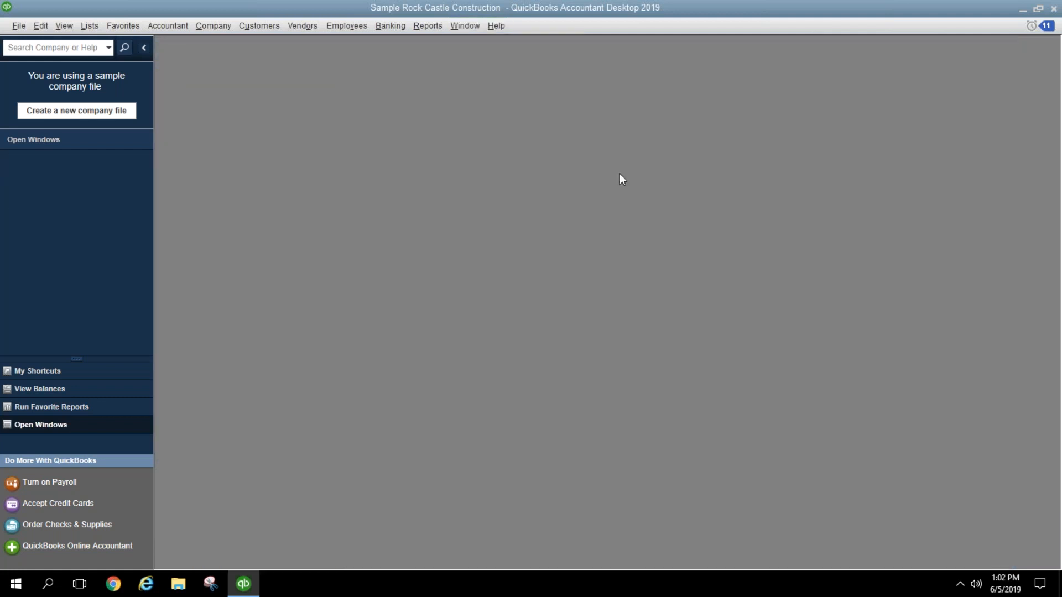
{"action": "left_click", "coordinate": [419, 33]}
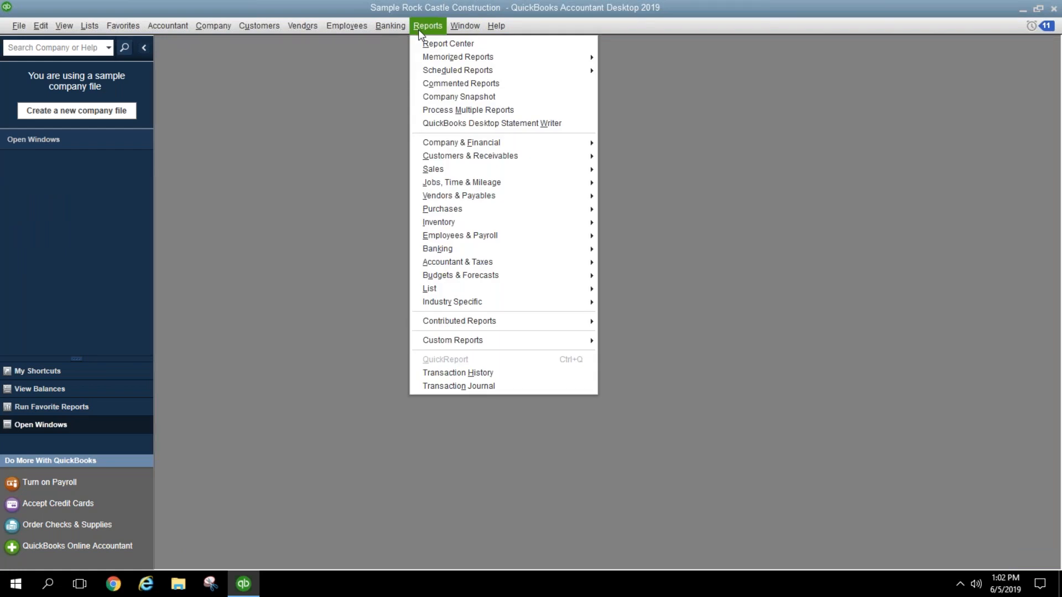
{"action": "mouse_move", "coordinate": [435, 58]}
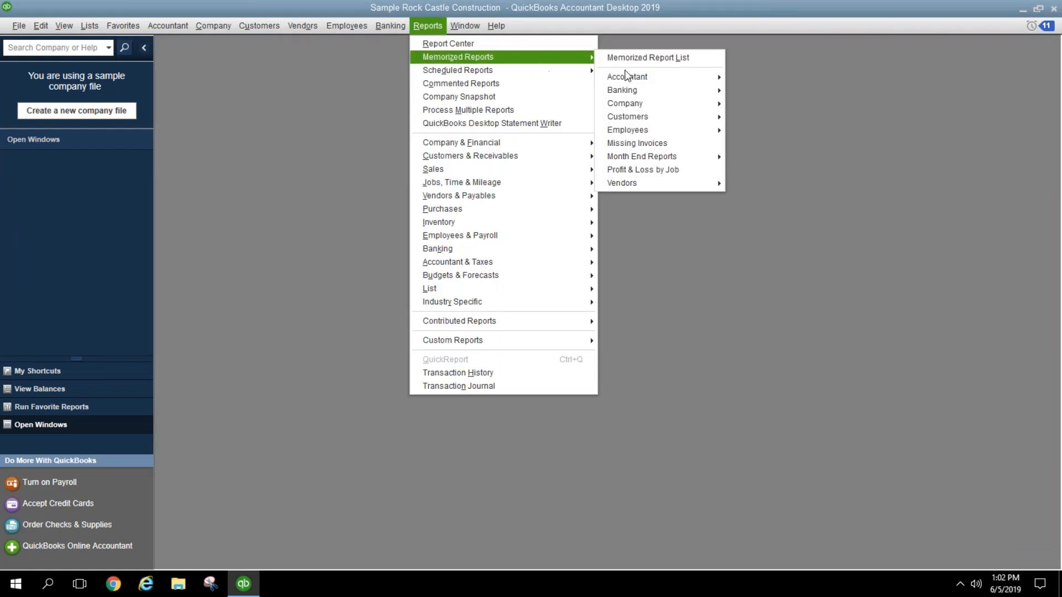
{"action": "mouse_move", "coordinate": [666, 159]}
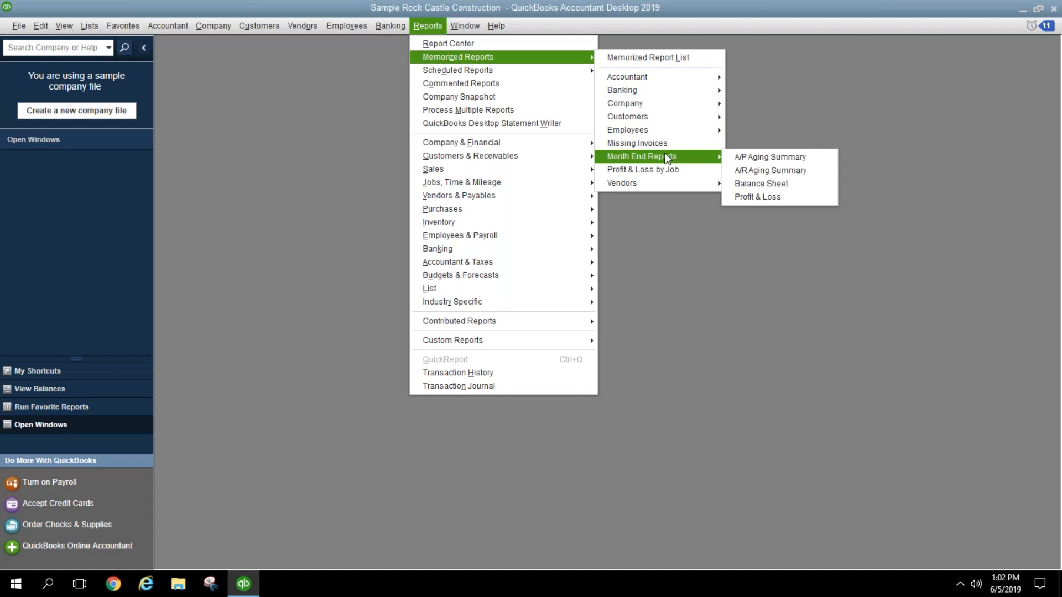
{"action": "left_click", "coordinate": [859, 130]}
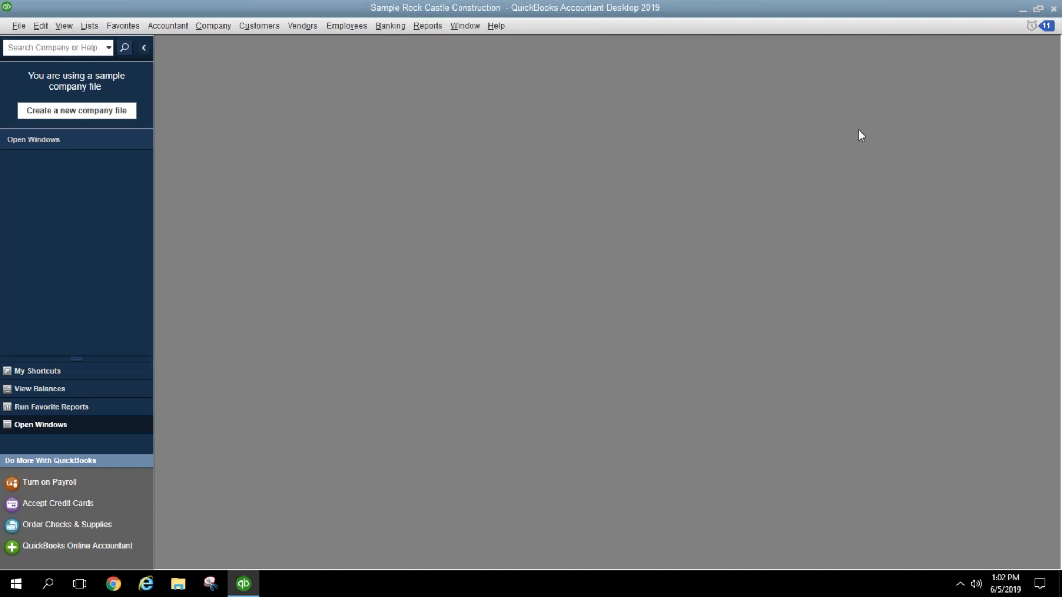
{"action": "left_click", "coordinate": [437, 29]}
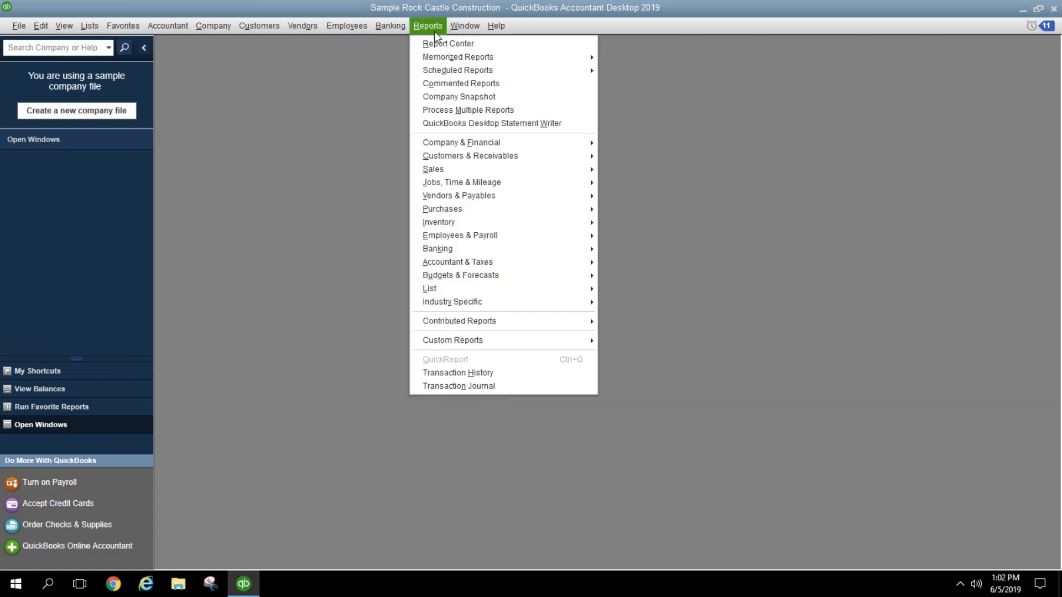
Step: Process the Month End Reports group to display all four November 2023 reports and review them
{"action": "left_click", "coordinate": [448, 109]}
{"action": "left_click", "coordinate": [497, 179]}
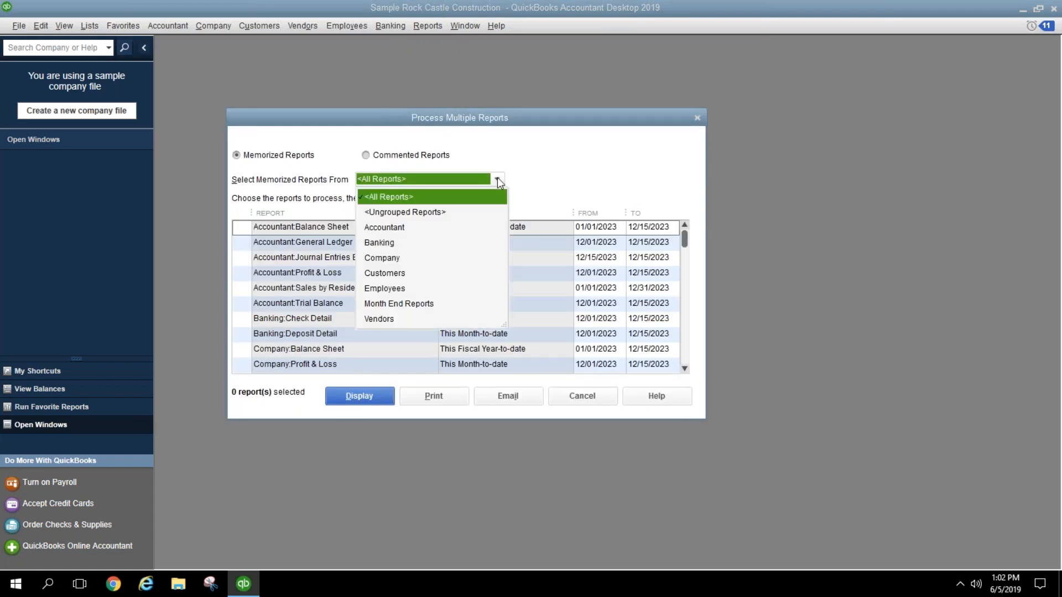
{"action": "left_click", "coordinate": [423, 306]}
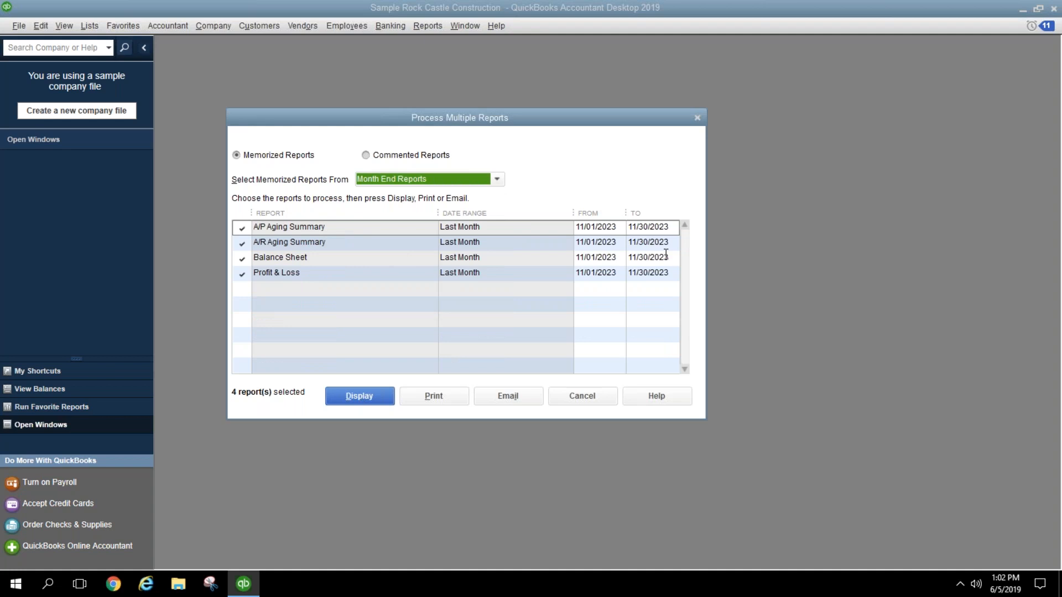
{"action": "left_click", "coordinate": [611, 227]}
{"action": "left_click", "coordinate": [655, 242]}
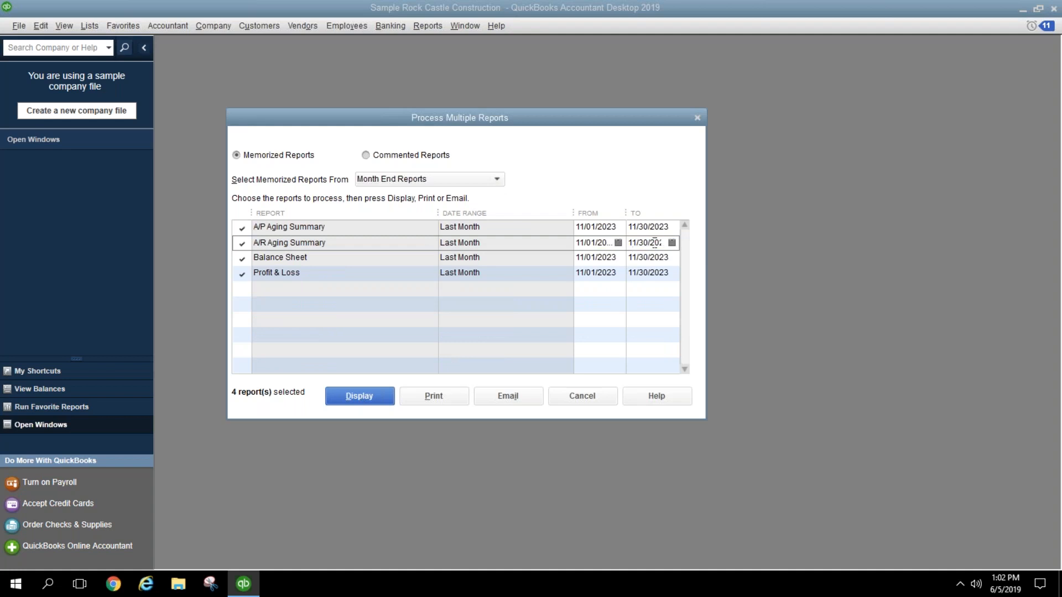
{"action": "left_click", "coordinate": [598, 258]}
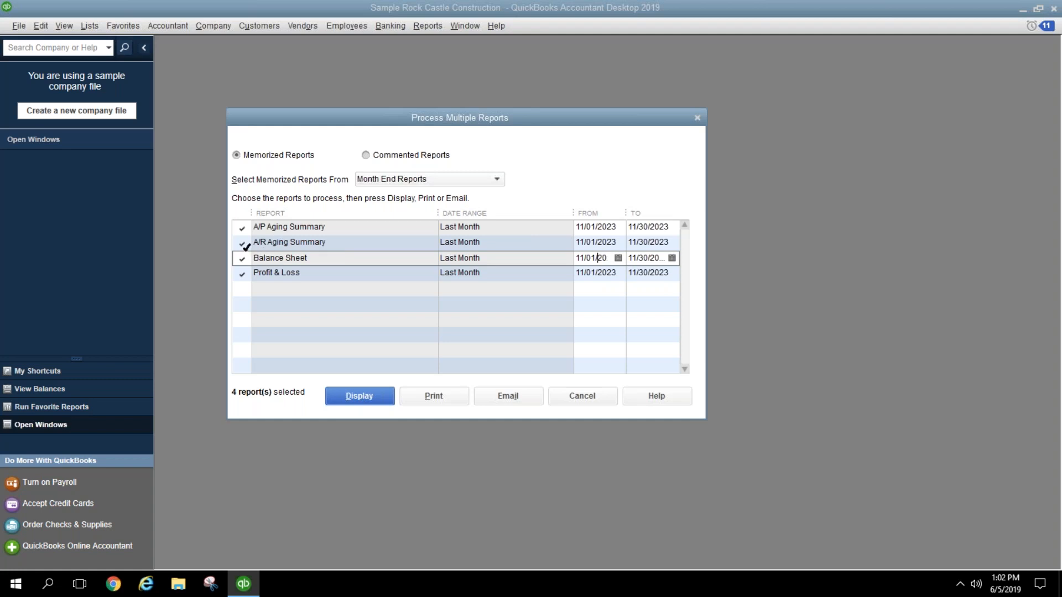
{"action": "left_click", "coordinate": [244, 243]}
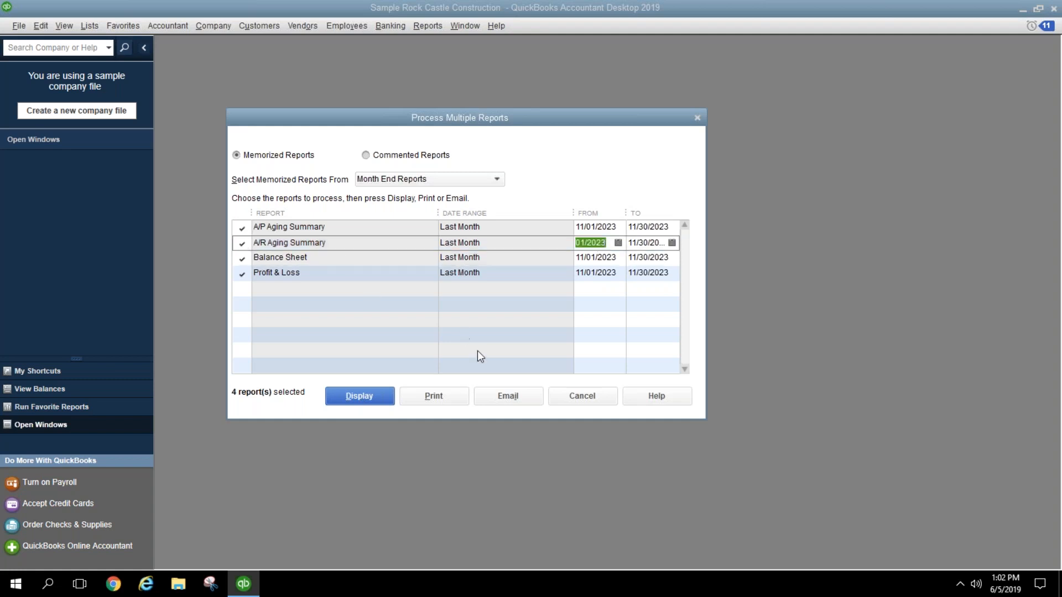
{"action": "left_click", "coordinate": [361, 396]}
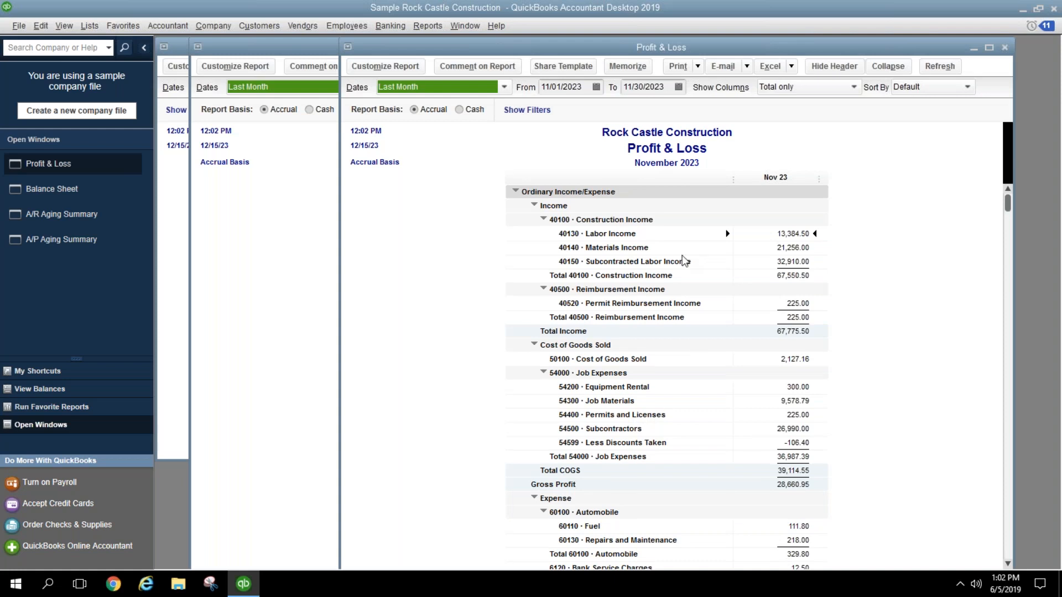
{"action": "left_click", "coordinate": [446, 174]}
{"action": "left_click", "coordinate": [331, 200]}
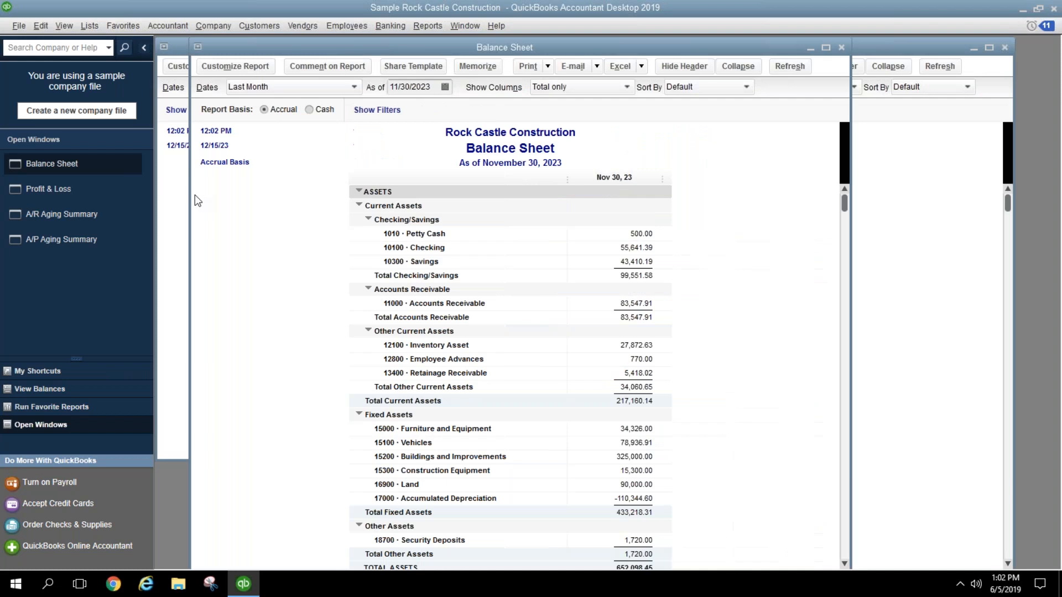
{"action": "left_click", "coordinate": [179, 209]}
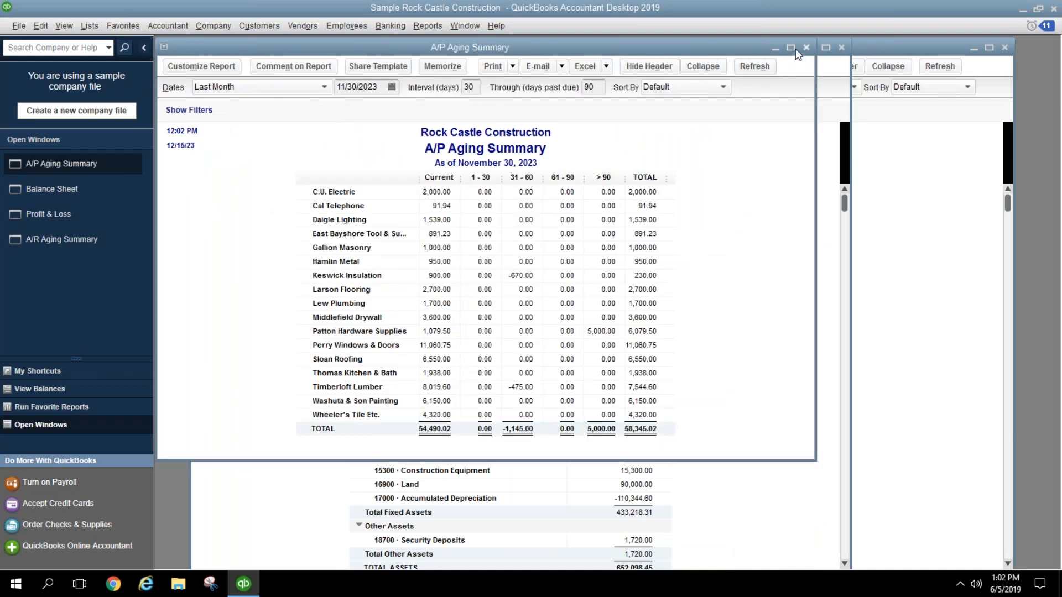
Step: Recheck the report groups in Process Multiple Reports, cancel, and close the A/P Aging Summary
{"action": "left_click", "coordinate": [426, 26]}
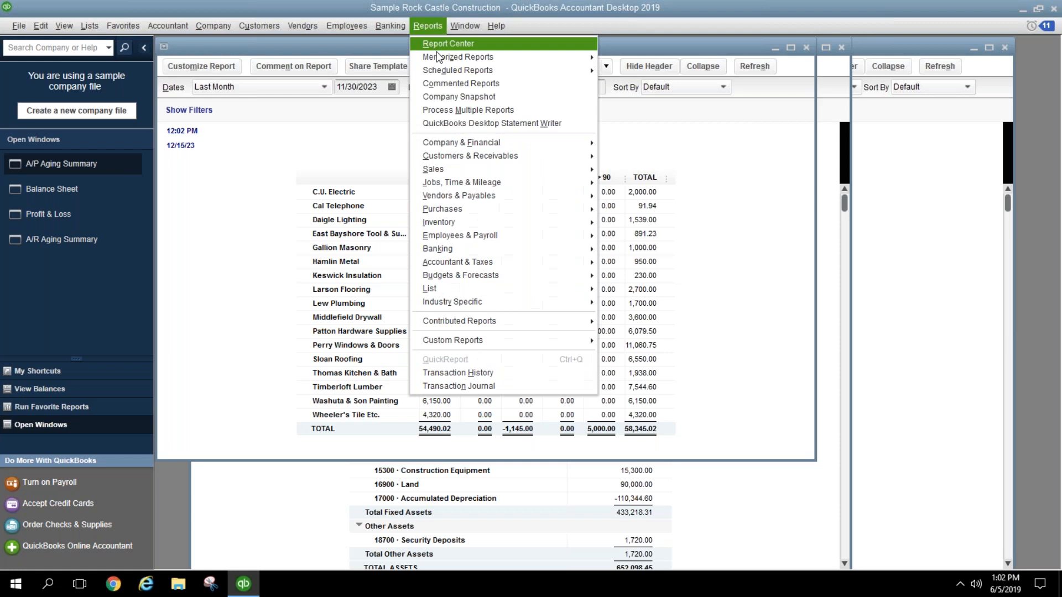
{"action": "left_click", "coordinate": [460, 112]}
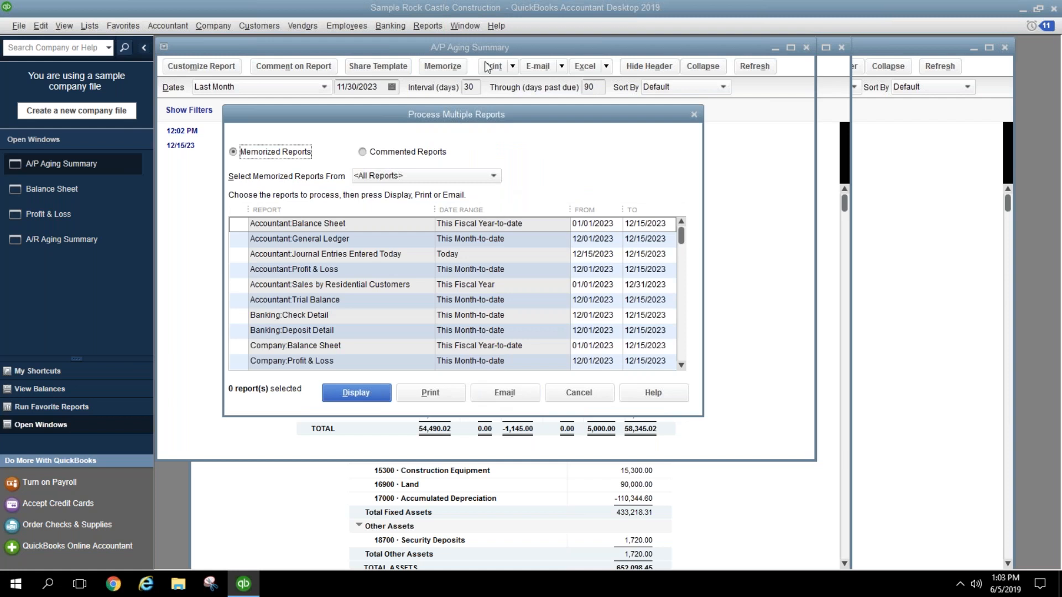
{"action": "left_click", "coordinate": [489, 175]}
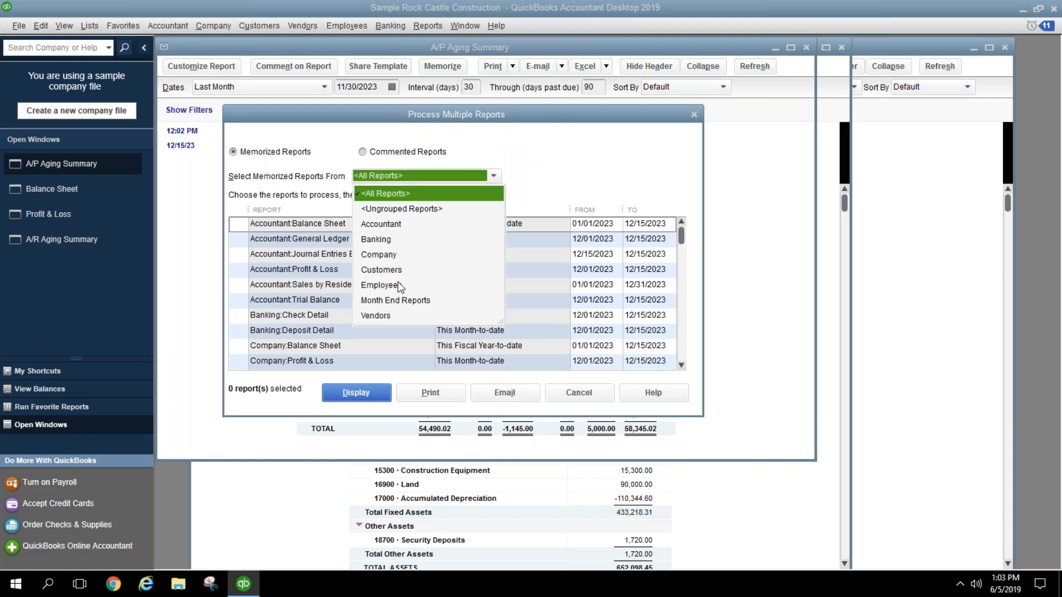
{"action": "left_click", "coordinate": [406, 299]}
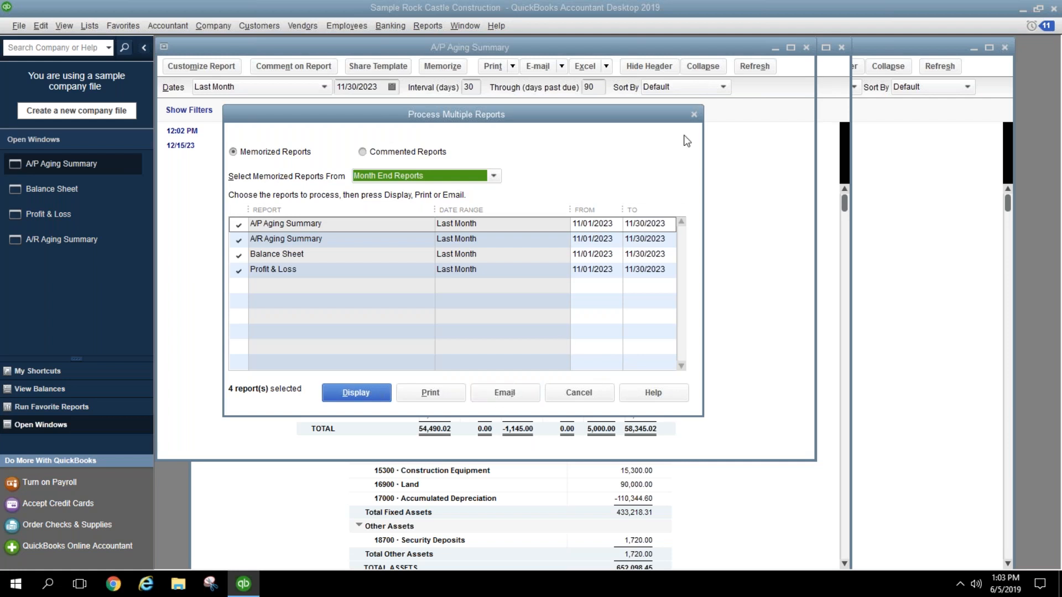
{"action": "left_click", "coordinate": [493, 176]}
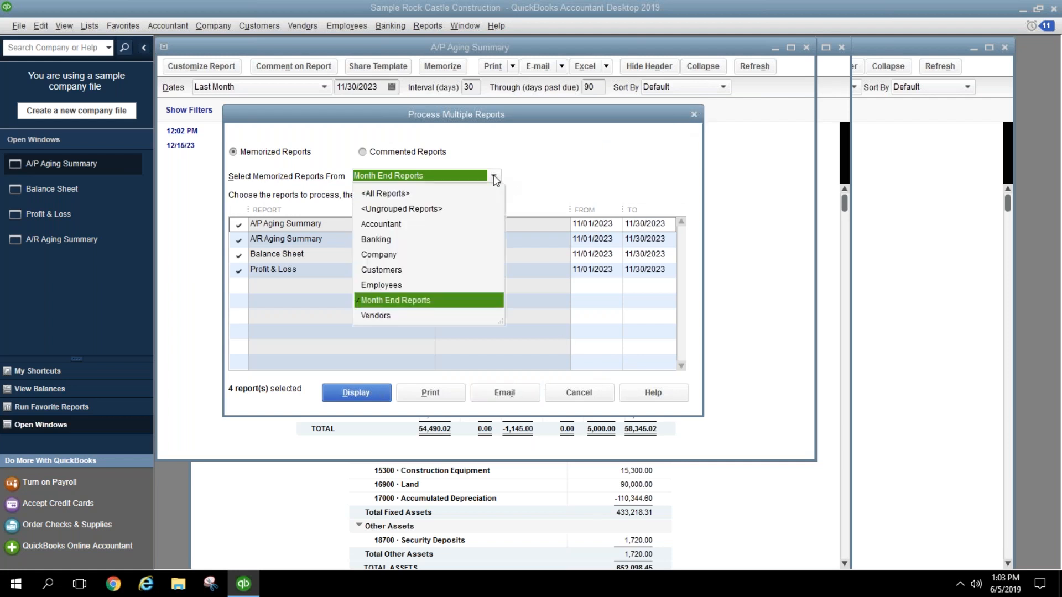
{"action": "left_click", "coordinate": [403, 226]}
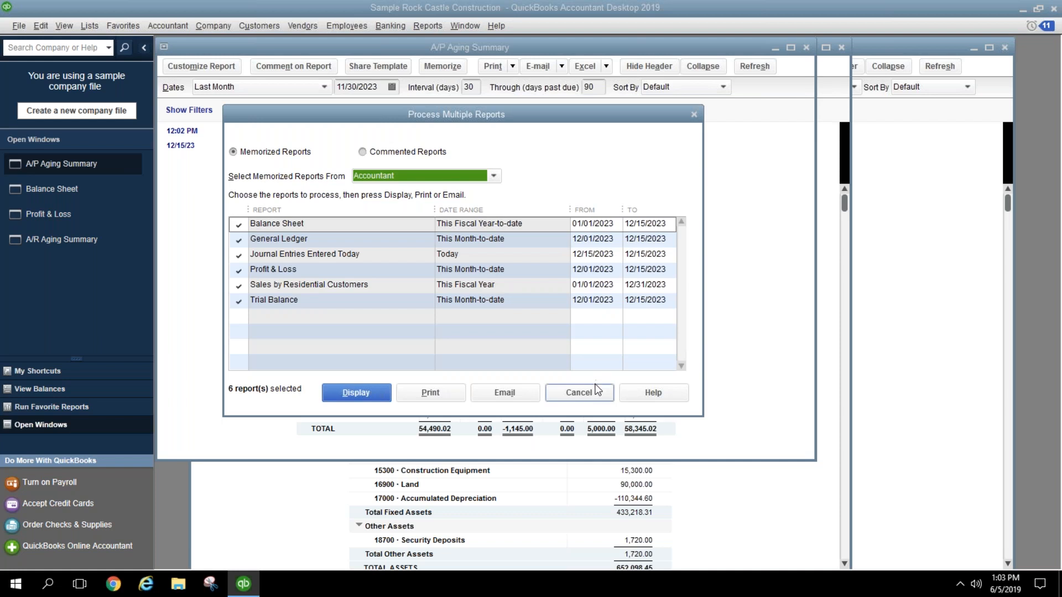
{"action": "left_click", "coordinate": [579, 392]}
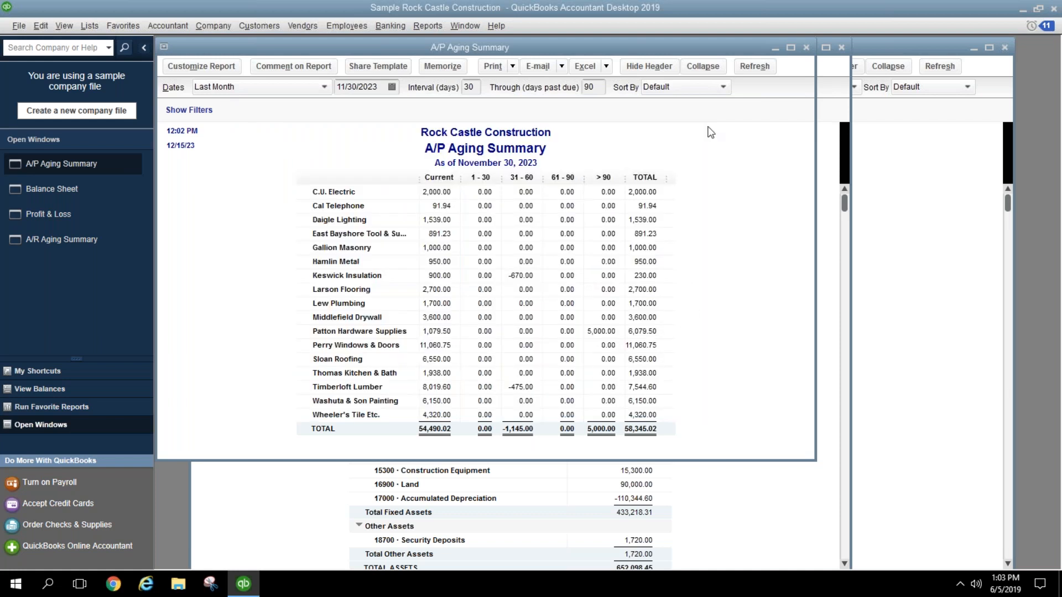
{"action": "left_click", "coordinate": [806, 48]}
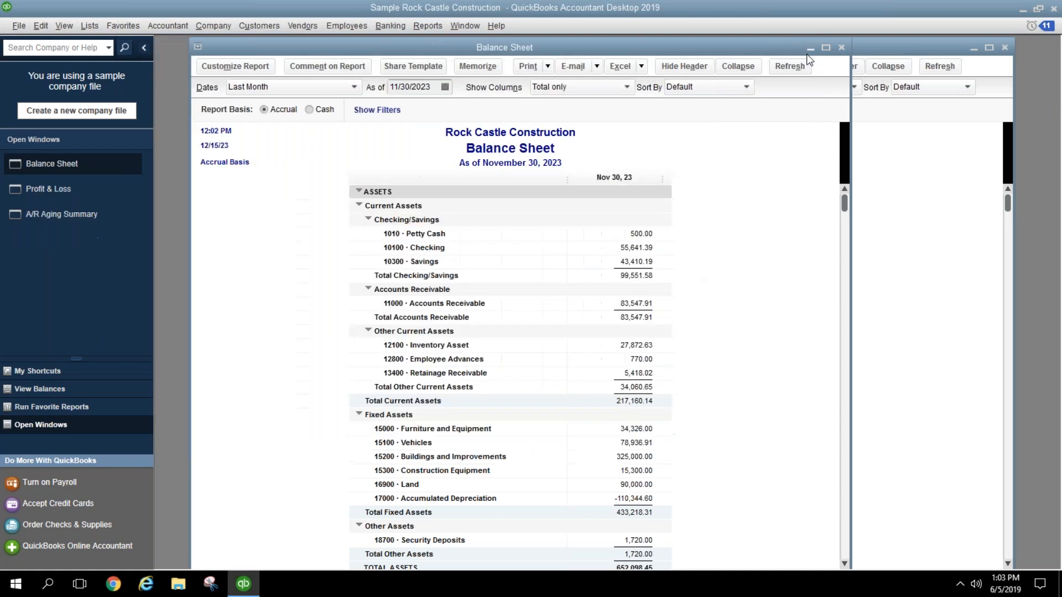
Step: Close the Balance Sheet, Profit & Loss and A/R Aging Summary windows, then open the Reports menu
{"action": "left_click", "coordinate": [842, 48]}
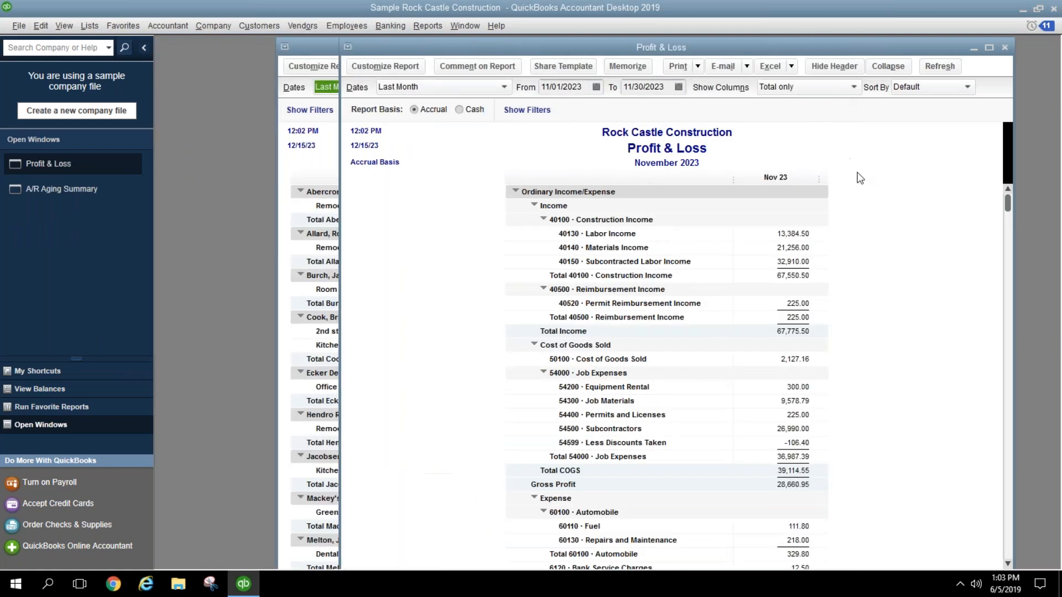
{"action": "left_click", "coordinate": [1005, 49]}
{"action": "left_click", "coordinate": [930, 47]}
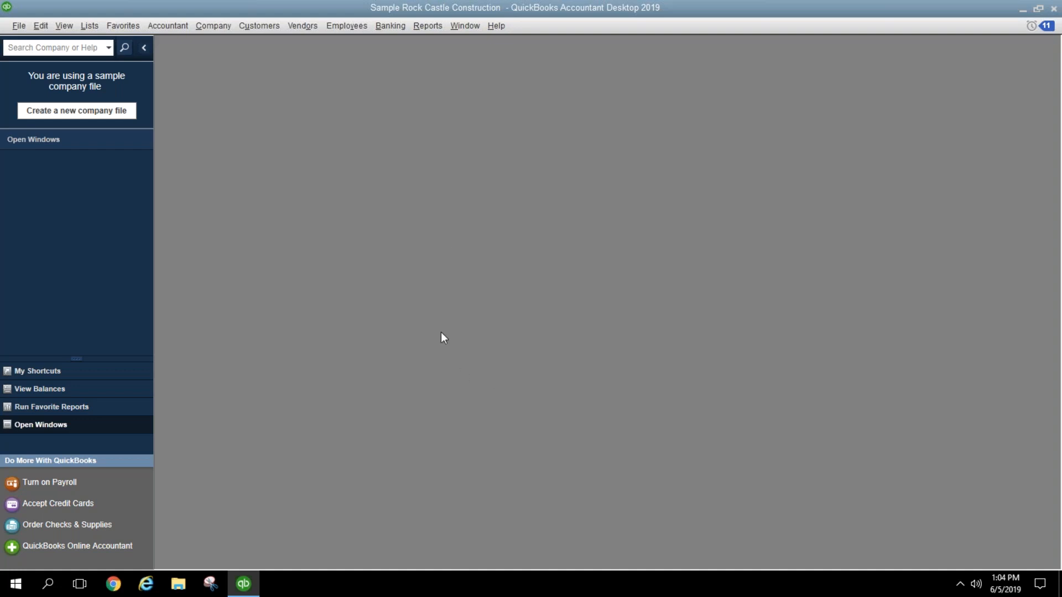
{"action": "left_click", "coordinate": [433, 30]}
Step: Run a standard Profit & Loss and retitle it 'Revenue and Expense'
{"action": "mouse_move", "coordinate": [572, 146]}
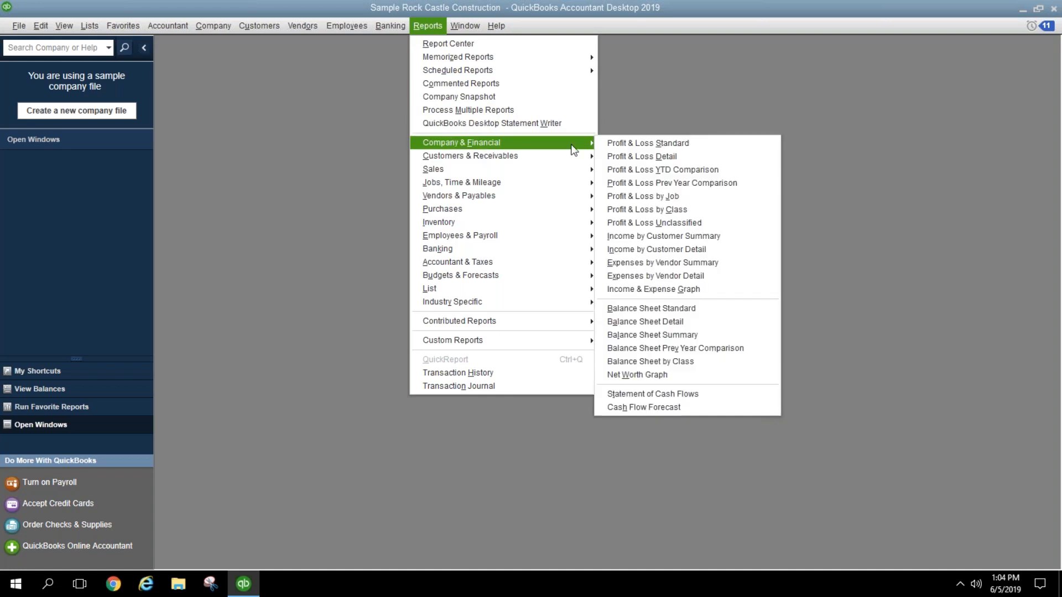
{"action": "left_click", "coordinate": [633, 144]}
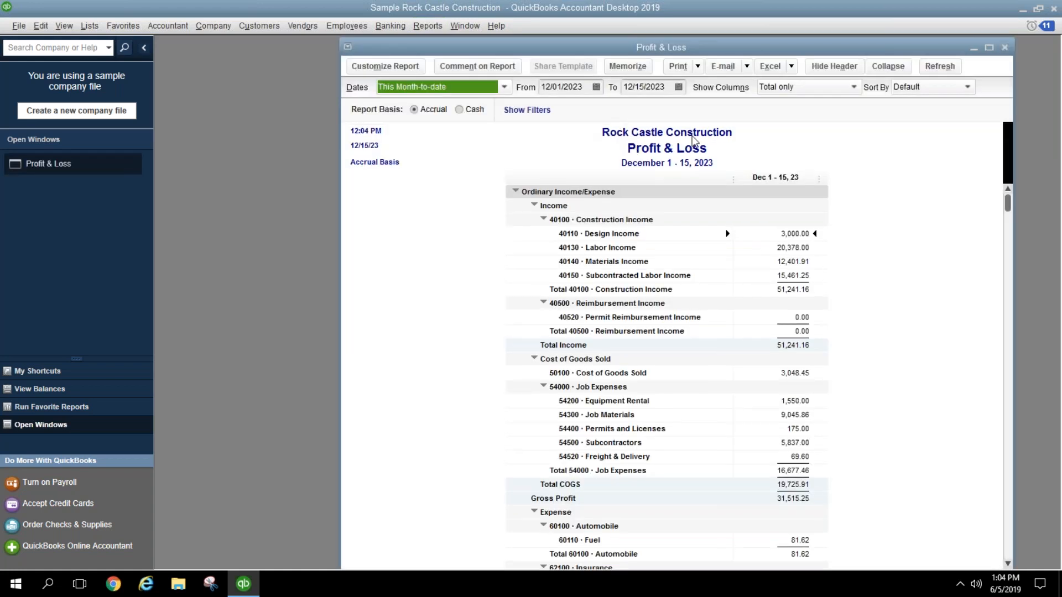
{"action": "left_click", "coordinate": [693, 149]}
{"action": "left_click", "coordinate": [385, 66]}
{"action": "left_click", "coordinate": [367, 83]}
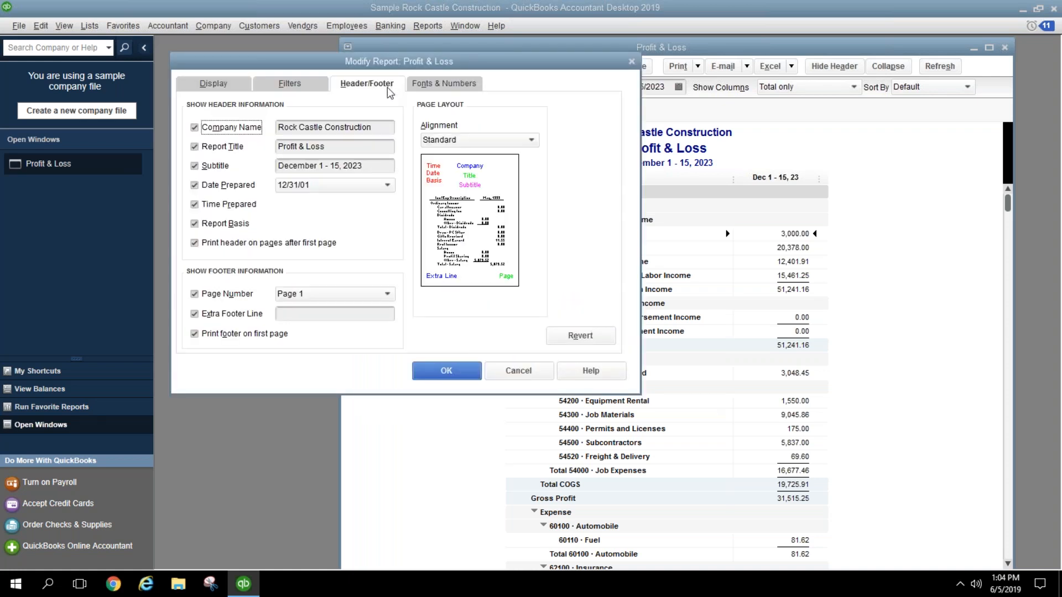
{"action": "left_click", "coordinate": [370, 144]}
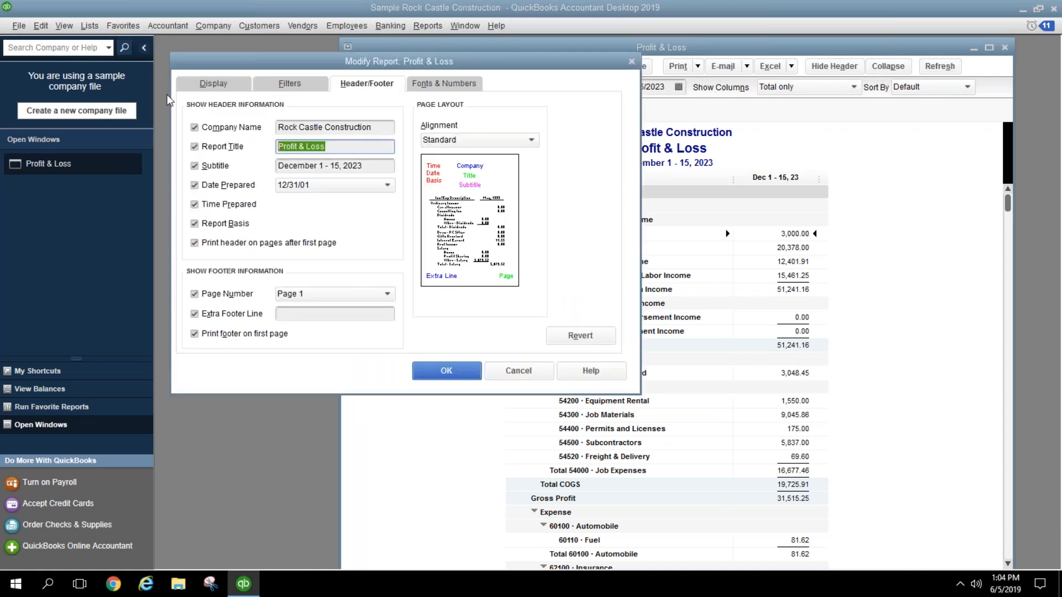
{"action": "type", "text": "Revenue and Expense"}
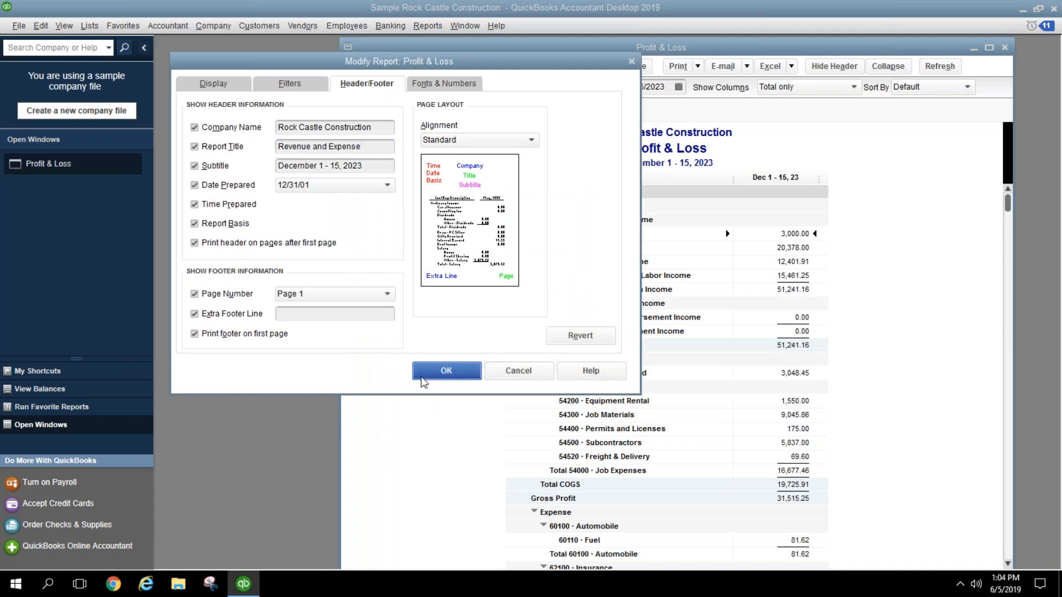
{"action": "left_click", "coordinate": [420, 373]}
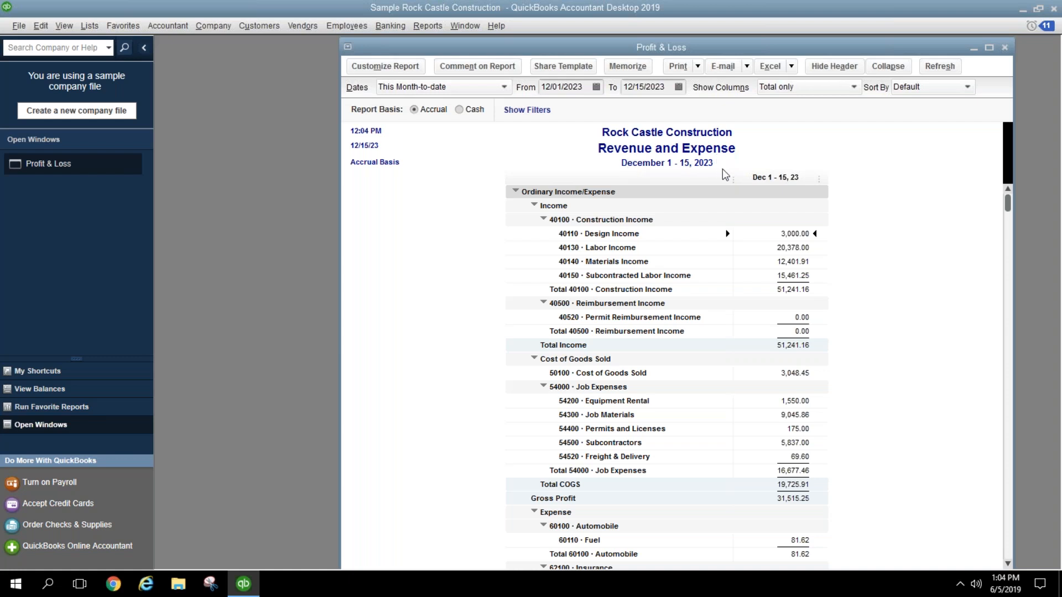
{"action": "scroll", "coordinate": [735, 257], "scroll_direction": "down", "scroll_amount": 12}
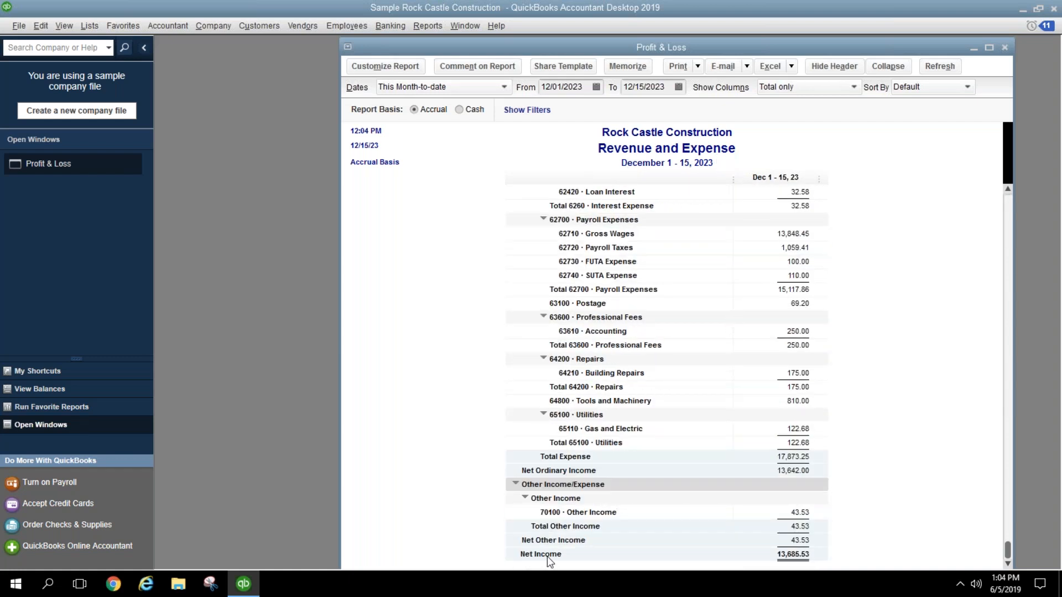
{"action": "scroll", "coordinate": [588, 413], "scroll_direction": "up", "scroll_amount": 12}
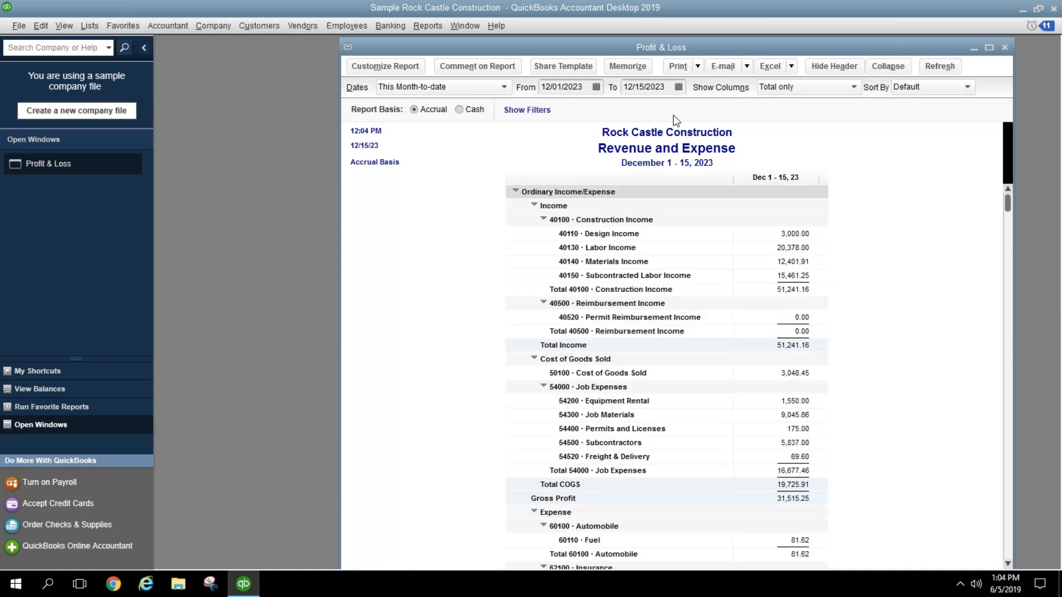
Step: Memorize the Revenue and Expense report in Month End Reports and close it
{"action": "left_click", "coordinate": [630, 72]}
{"action": "left_click", "coordinate": [216, 146]}
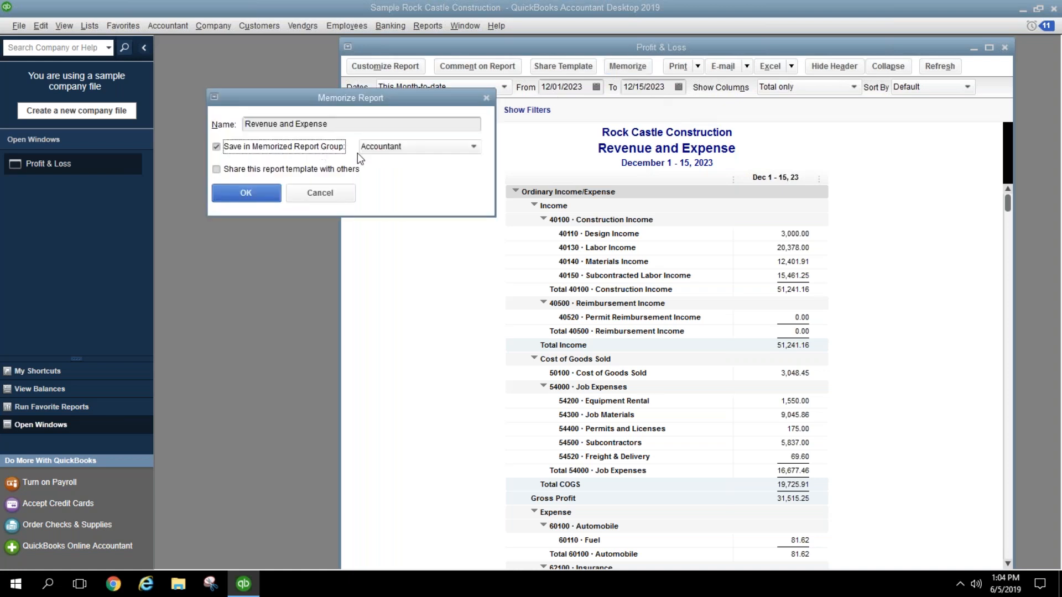
{"action": "left_click", "coordinate": [386, 149]}
{"action": "left_click", "coordinate": [393, 241]}
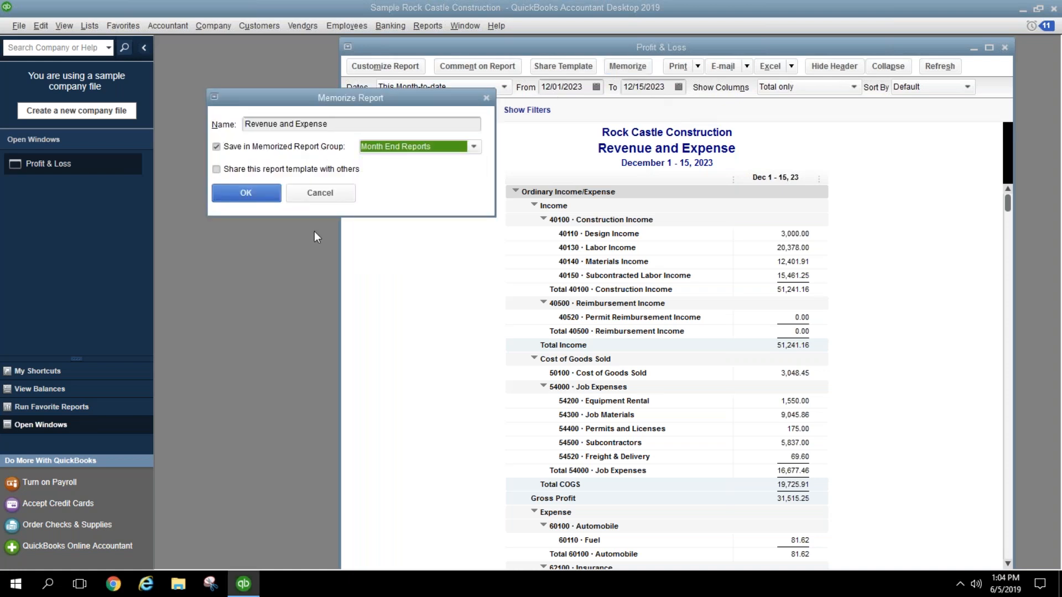
{"action": "left_click", "coordinate": [230, 193]}
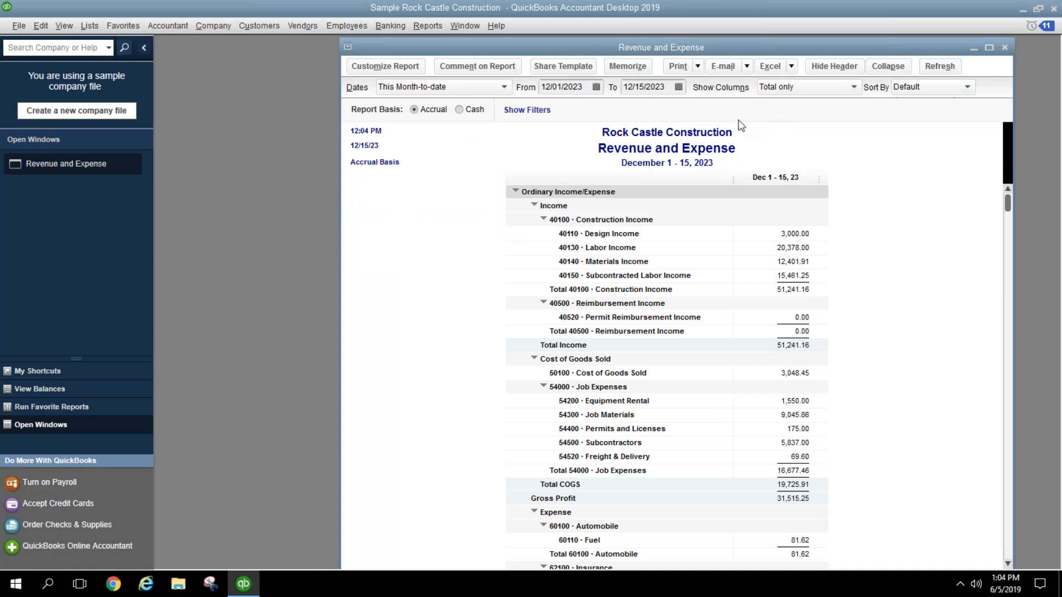
{"action": "left_click", "coordinate": [1004, 48]}
{"action": "left_click", "coordinate": [426, 26]}
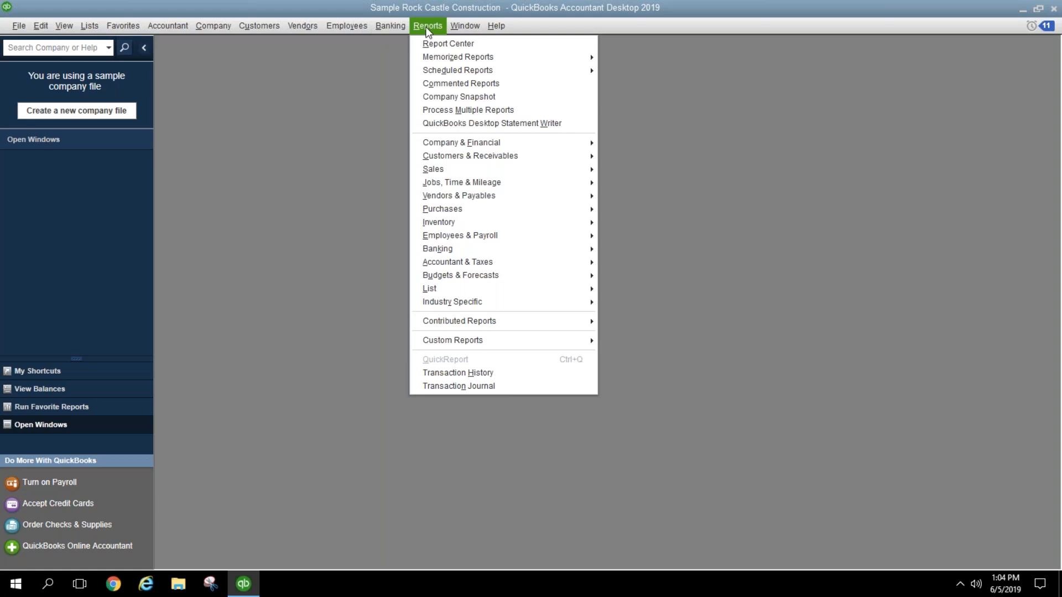
{"action": "mouse_move", "coordinate": [531, 143]}
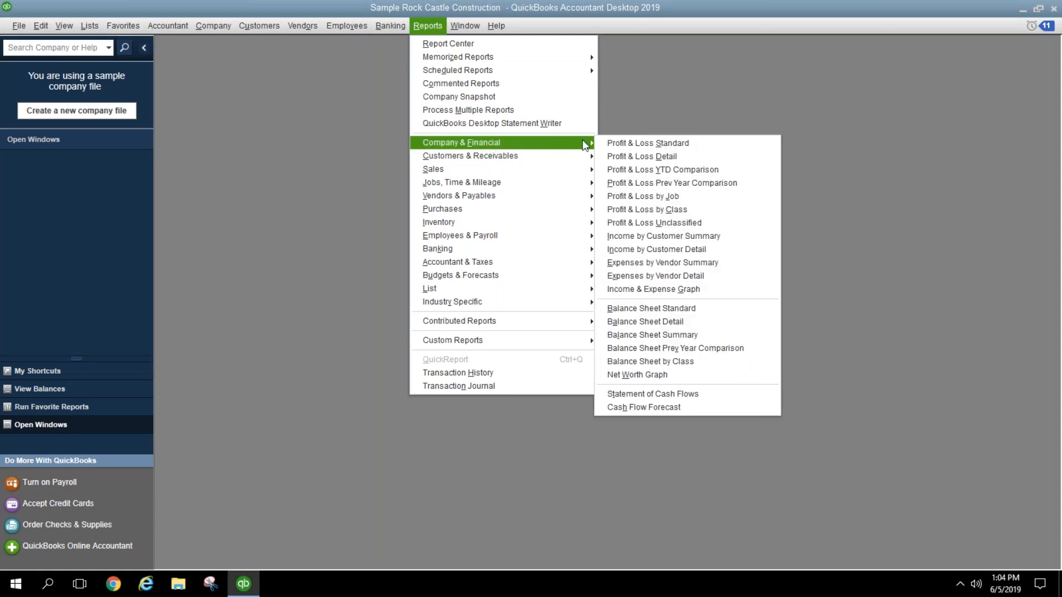
{"action": "left_click", "coordinate": [620, 144]}
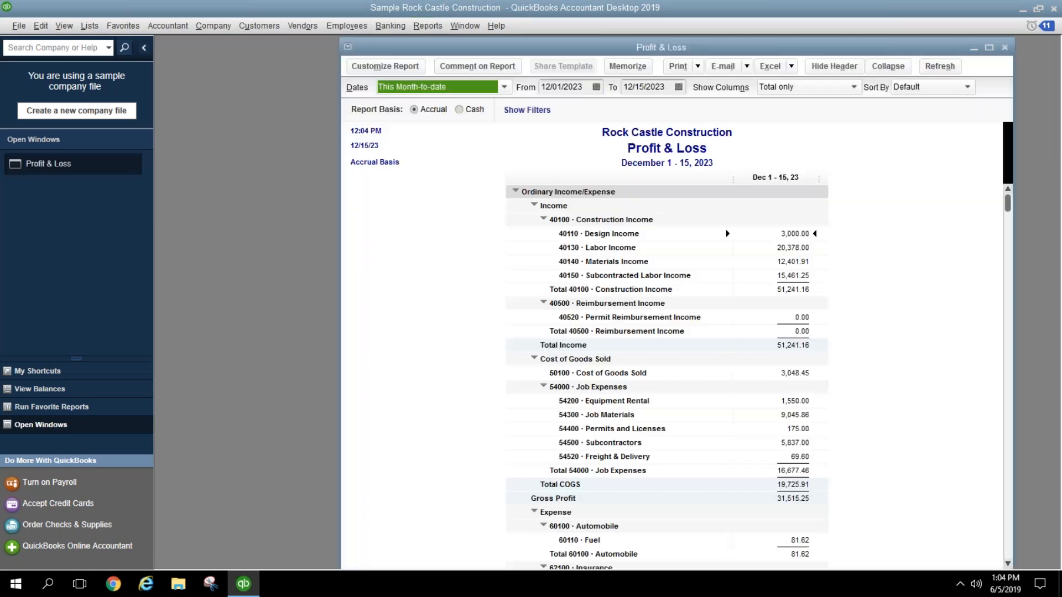
{"action": "left_click", "coordinate": [384, 66]}
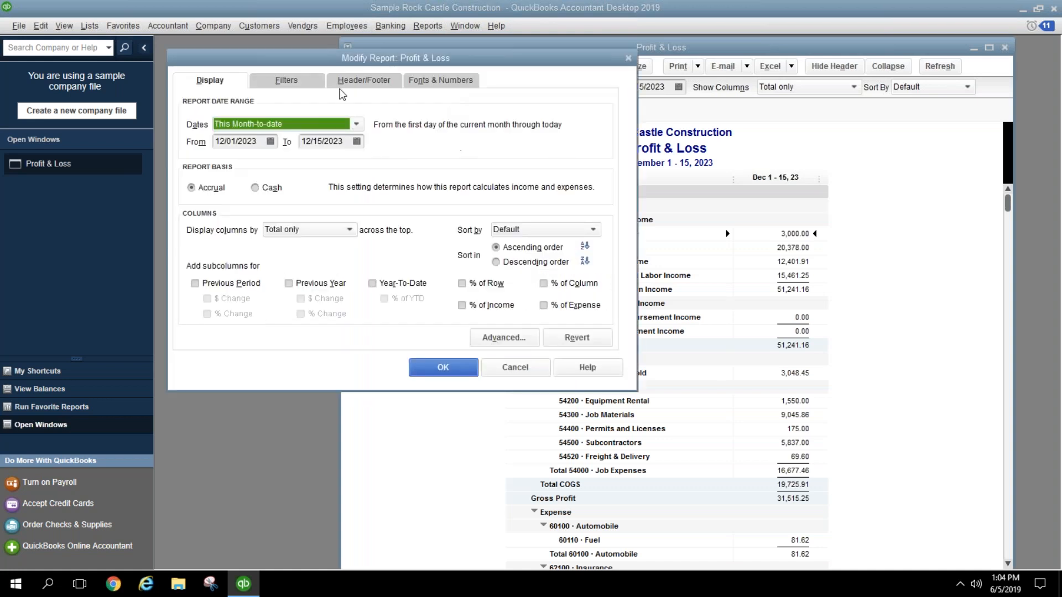
{"action": "left_click", "coordinate": [342, 88]}
{"action": "left_click", "coordinate": [372, 145]}
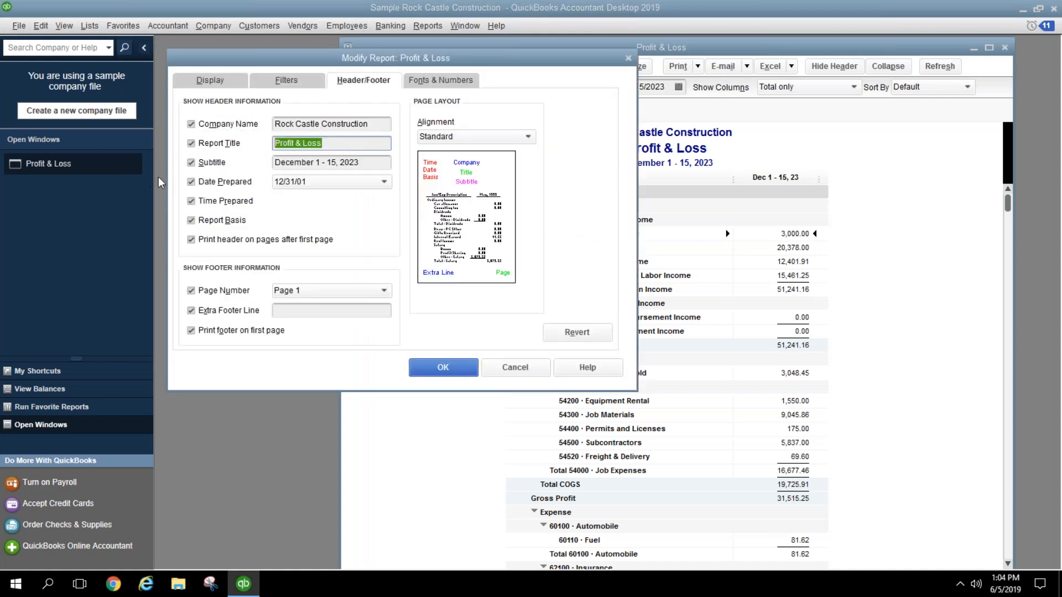
{"action": "type", "text": "Revenue and Expense"}
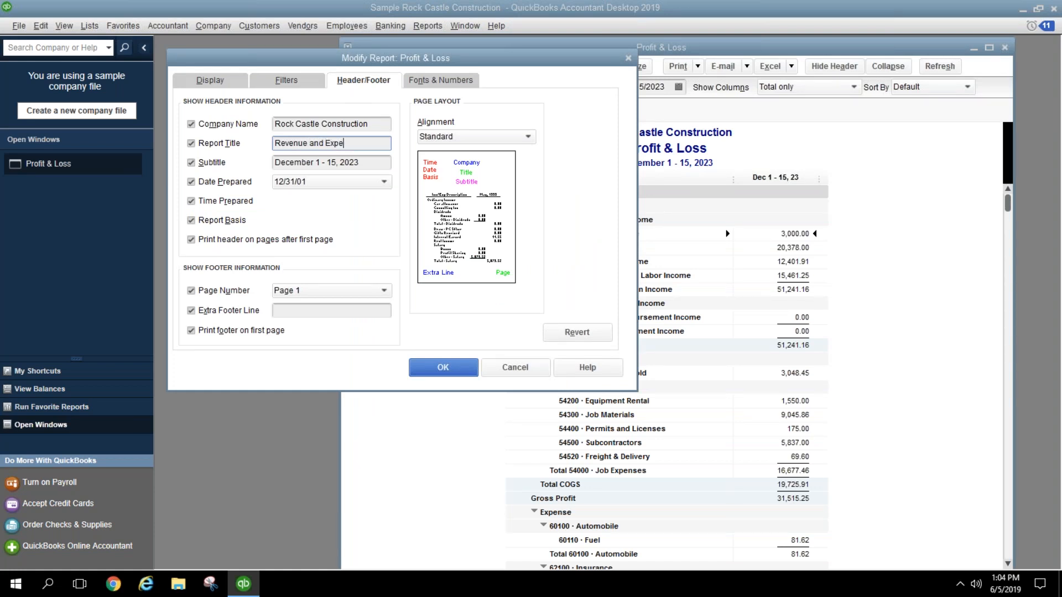
{"action": "left_click", "coordinate": [444, 367]}
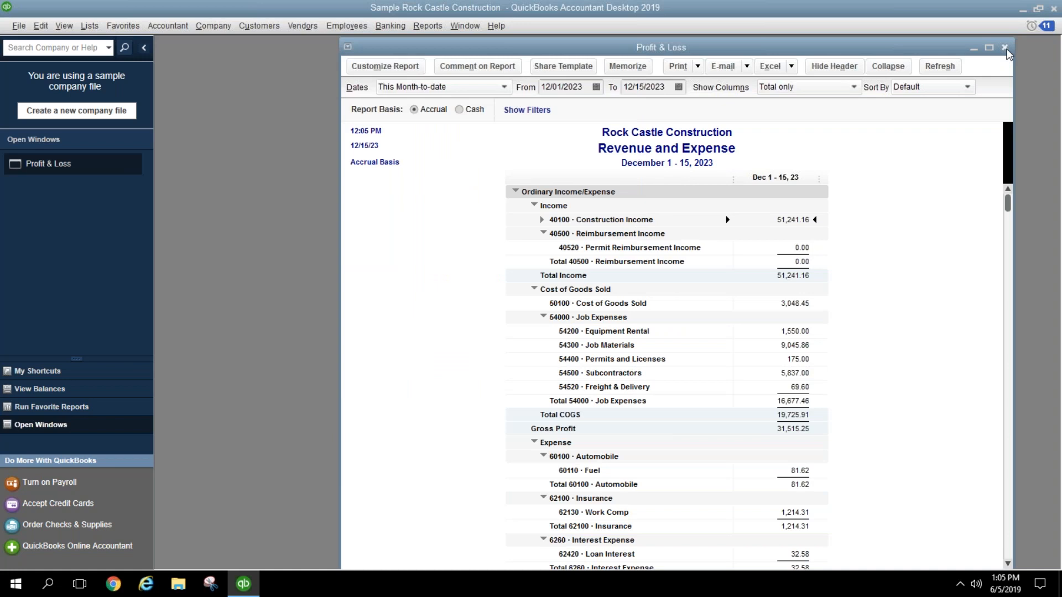
{"action": "left_click", "coordinate": [1004, 48]}
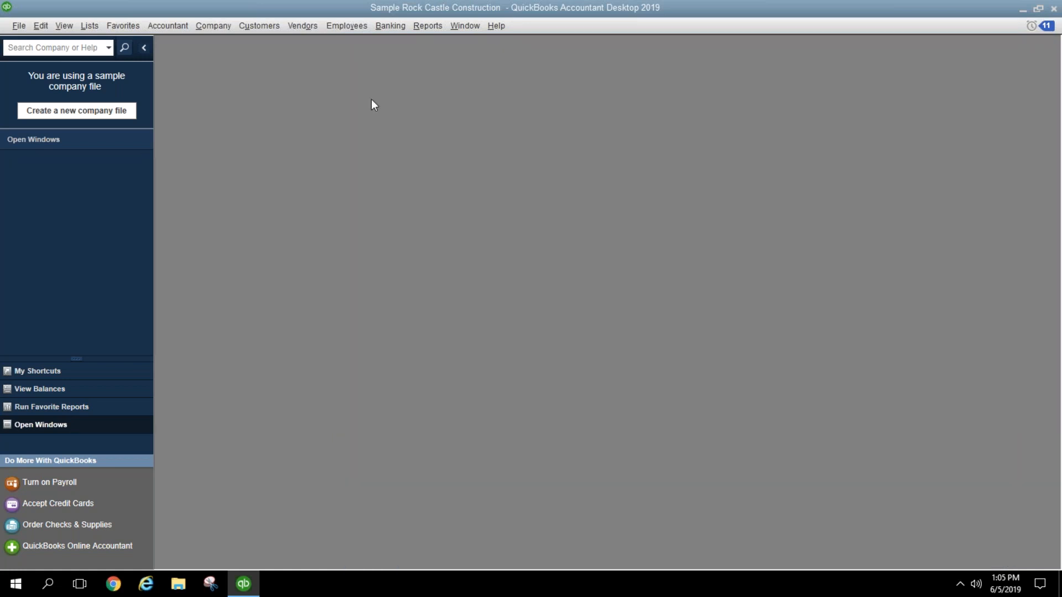
Step: Review the memorized Month End Revenue and Expense report, then close it
{"action": "left_click", "coordinate": [427, 25]}
{"action": "mouse_move", "coordinate": [467, 56]}
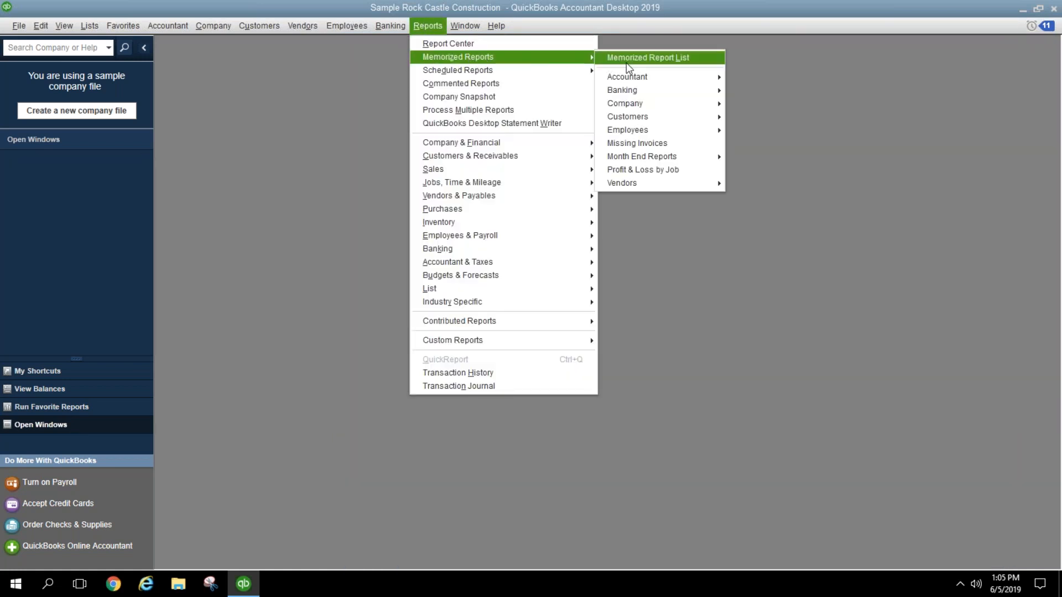
{"action": "mouse_move", "coordinate": [719, 156]}
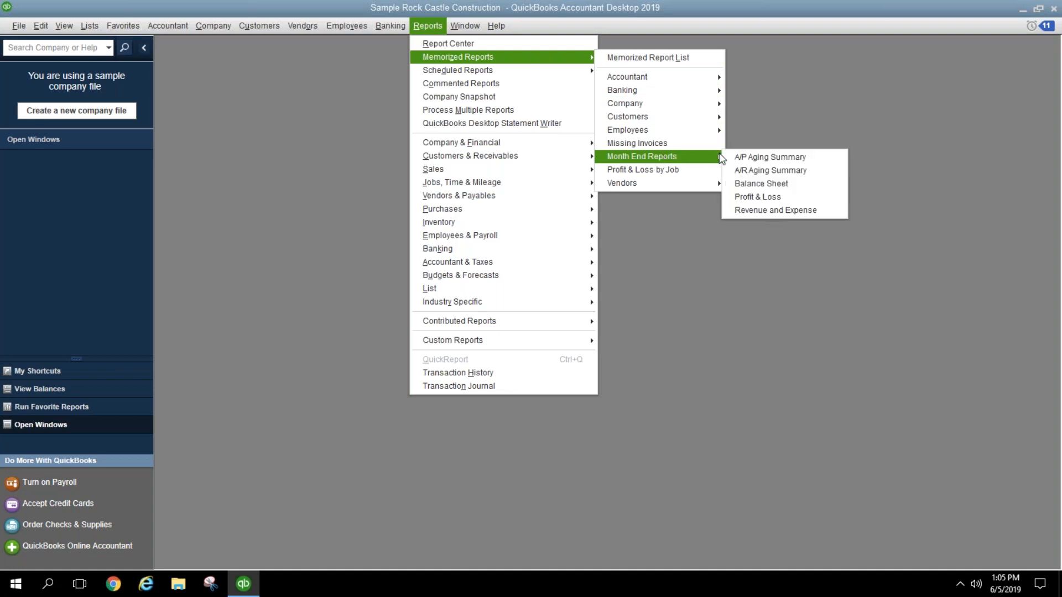
{"action": "left_click", "coordinate": [741, 212]}
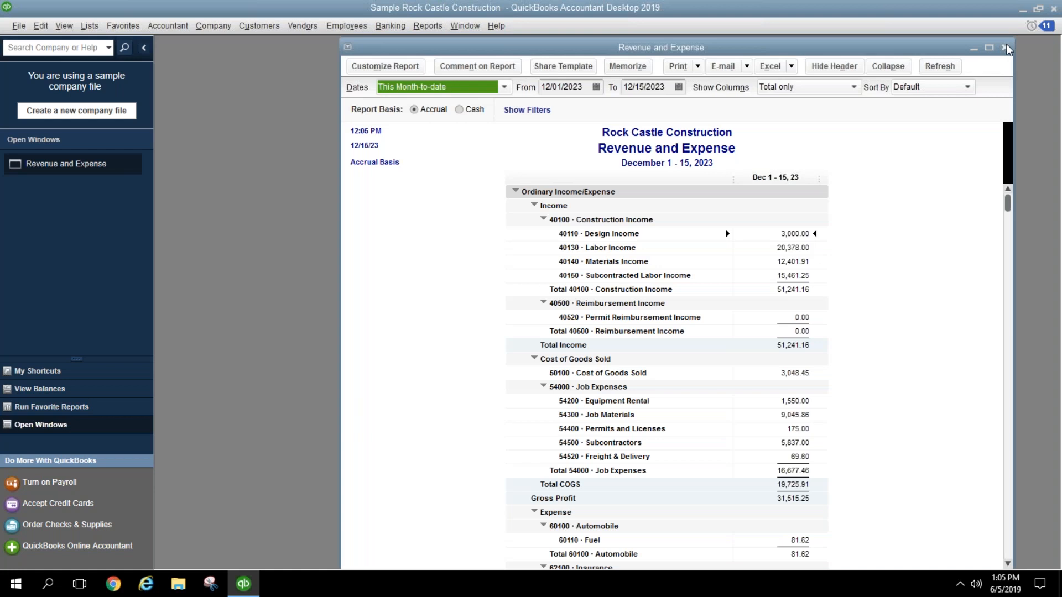
{"action": "left_click", "coordinate": [1005, 49]}
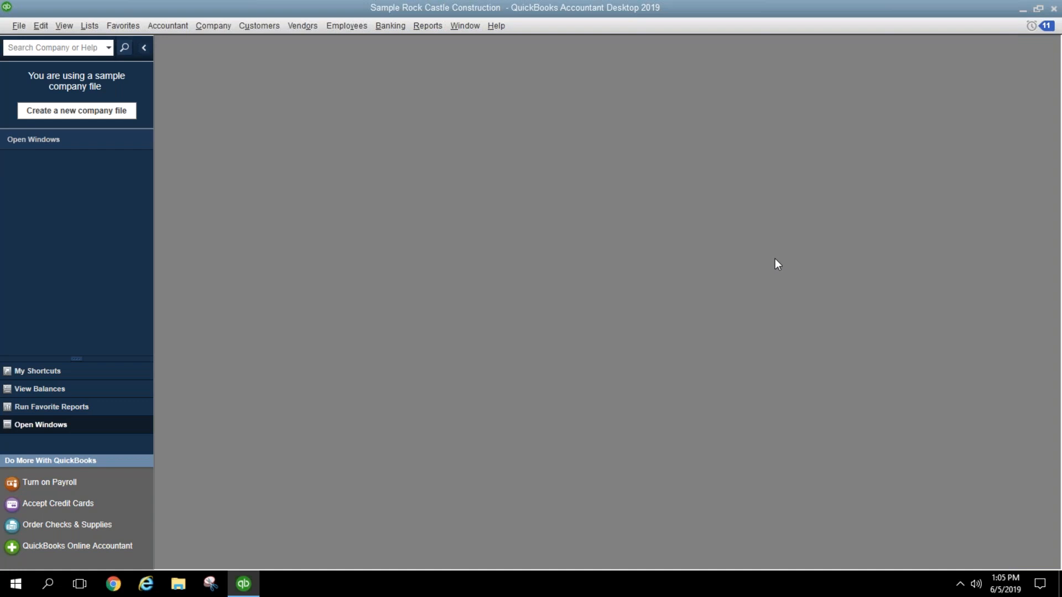
Step: Open the standard Balance Sheet from the Company & Financial reports
{"action": "left_click", "coordinate": [429, 31]}
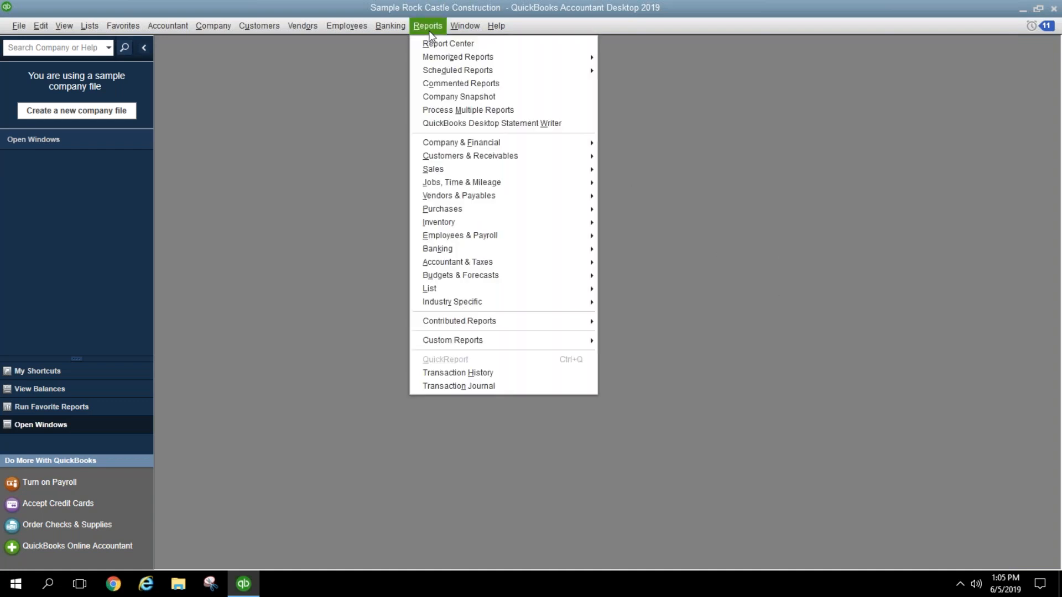
{"action": "mouse_move", "coordinate": [469, 144]}
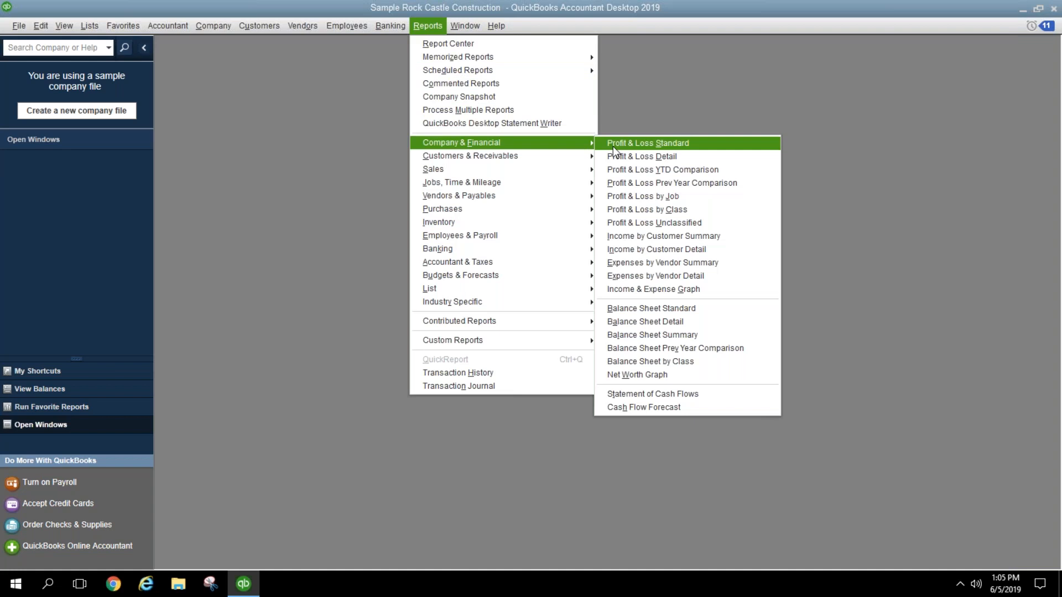
{"action": "left_click", "coordinate": [655, 314]}
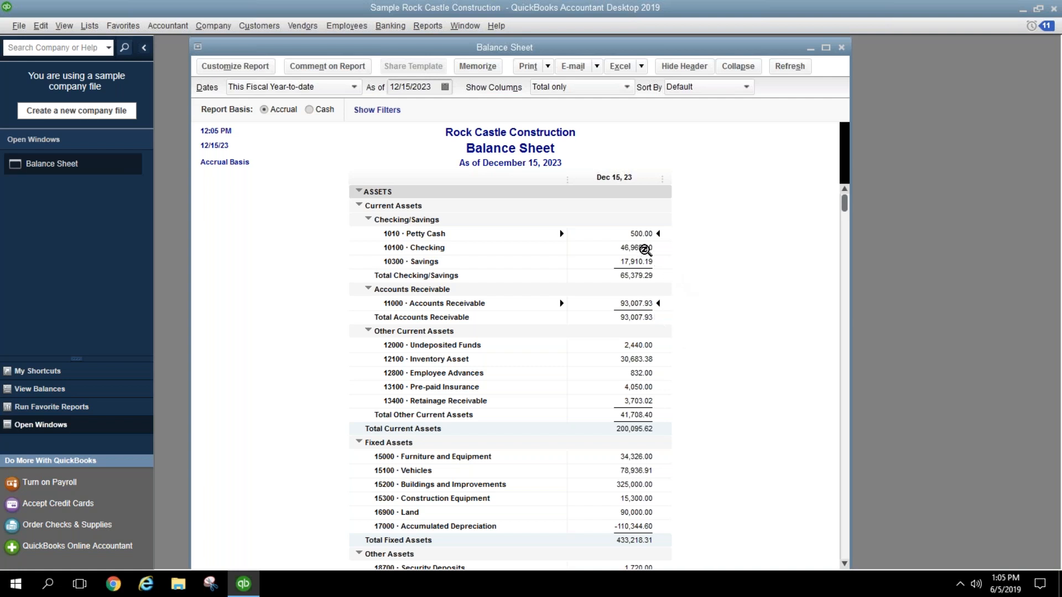
Step: Set the Balance Sheet to This Fiscal Year and inspect the 10100 Checking and 12100 Inventory Asset balances
{"action": "left_click", "coordinate": [344, 89]}
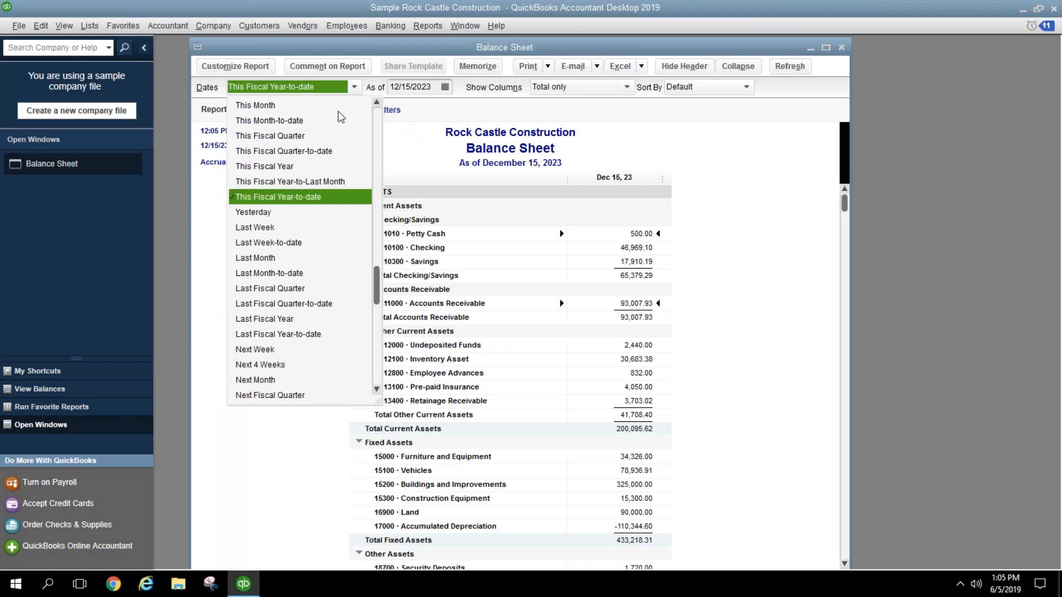
{"action": "left_click", "coordinate": [303, 167]}
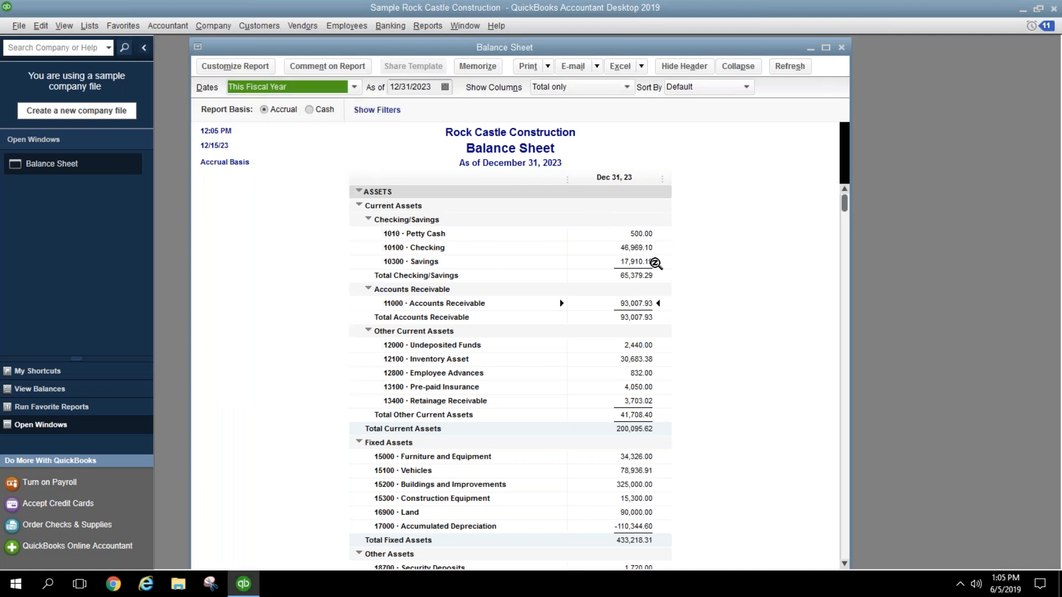
{"action": "left_click", "coordinate": [634, 247]}
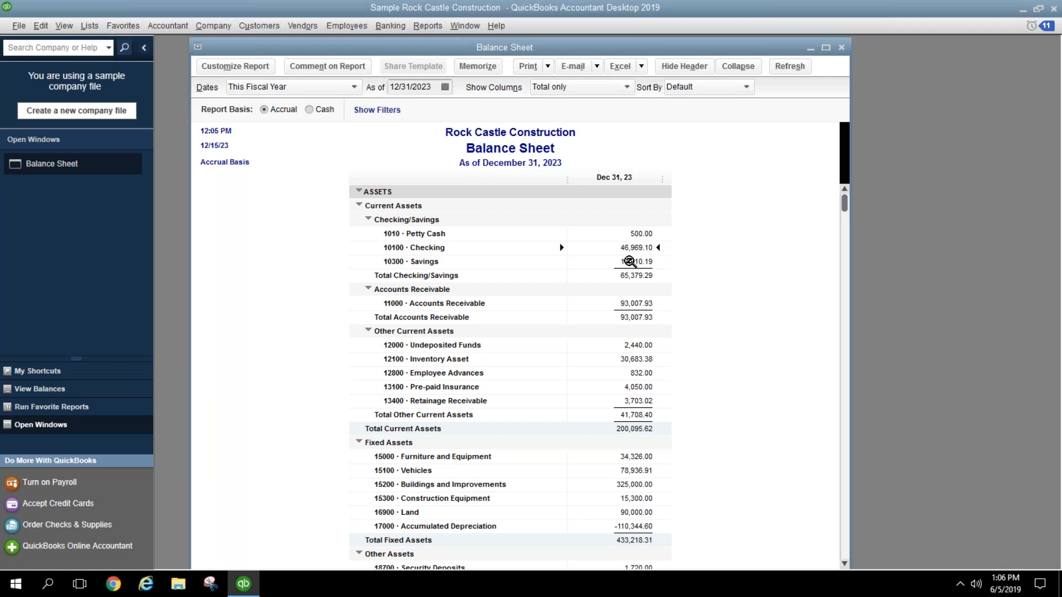
{"action": "left_click", "coordinate": [642, 359]}
{"action": "left_click", "coordinate": [429, 27]}
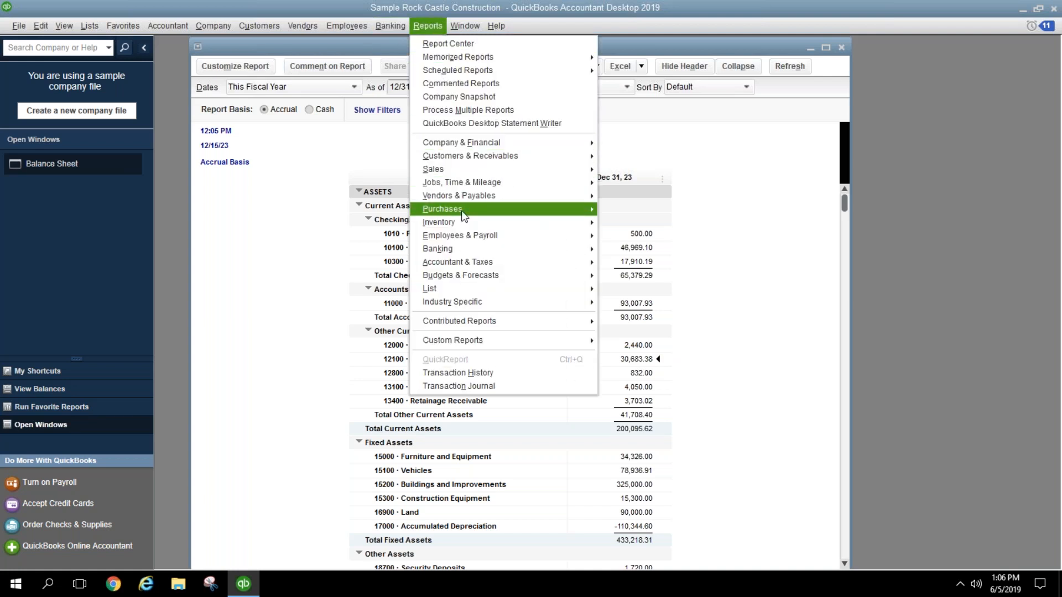
{"action": "mouse_move", "coordinate": [520, 222]}
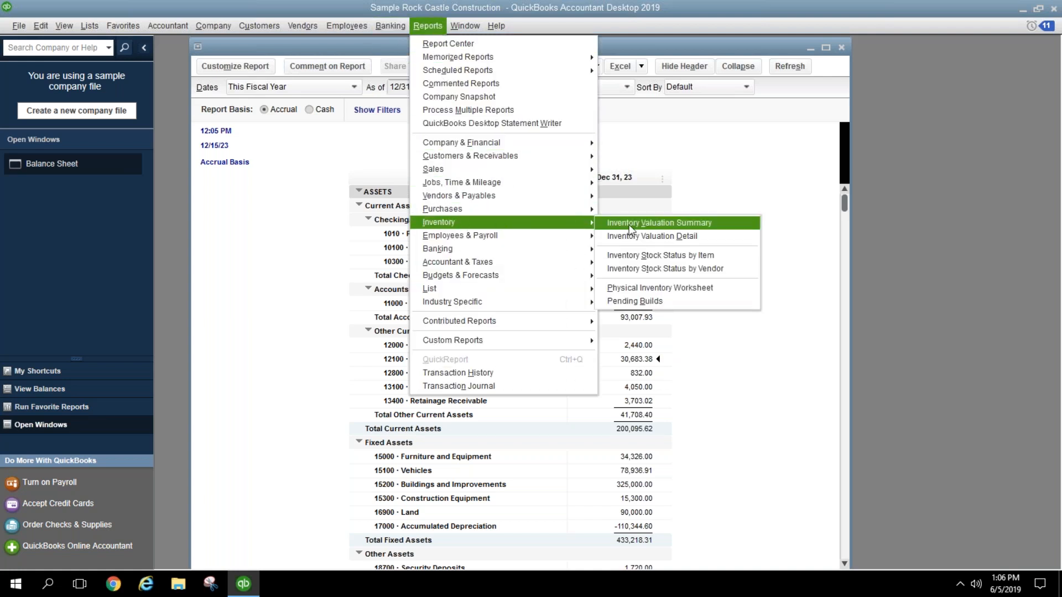
{"action": "left_click", "coordinate": [632, 226]}
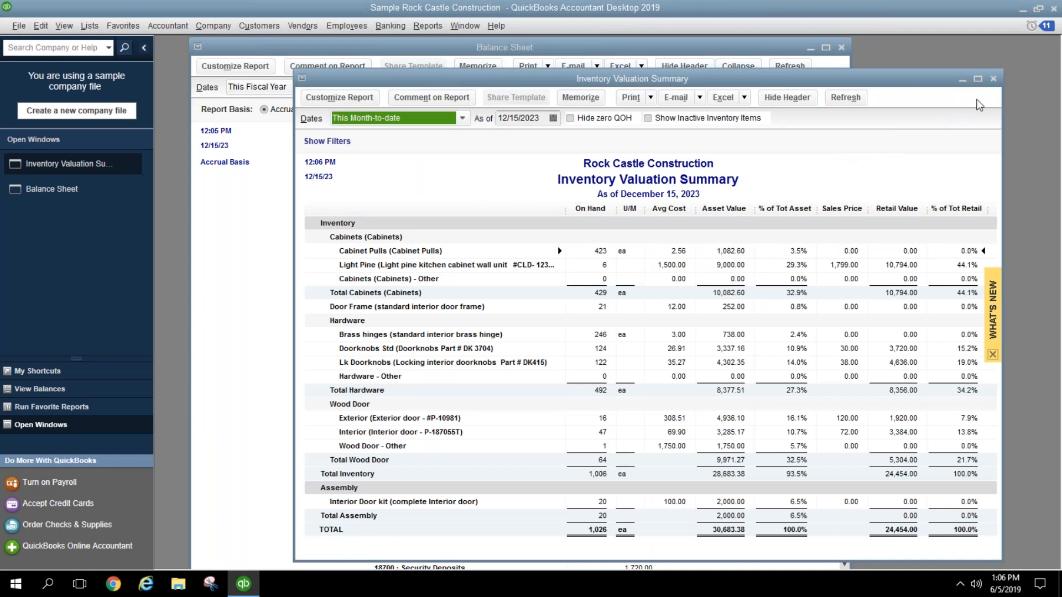
{"action": "left_click", "coordinate": [993, 80]}
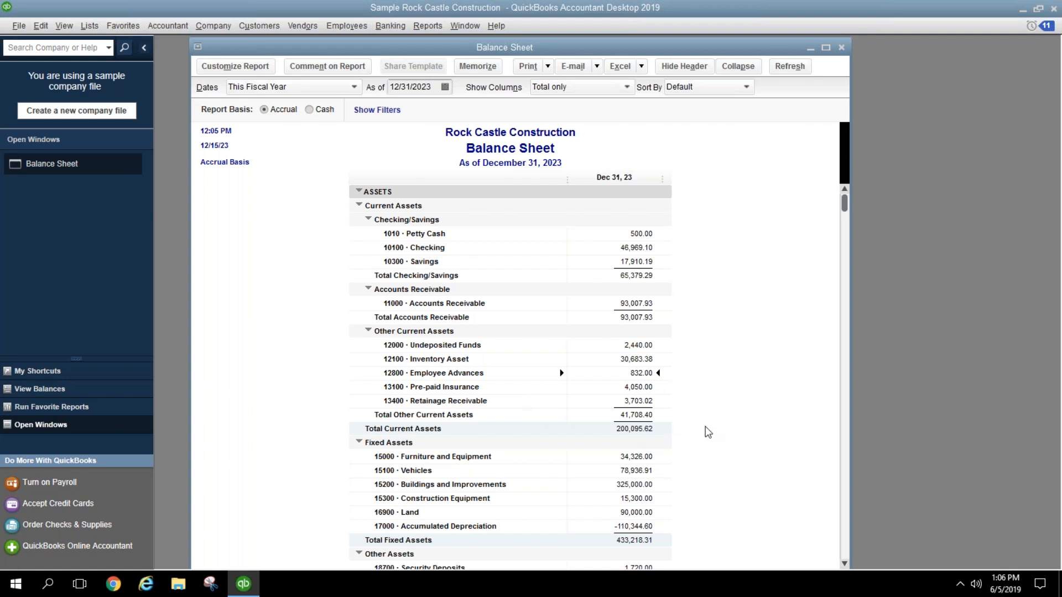
Step: Scroll the Balance Sheet down to the Liabilities & Equity totals (equity 214,591.20, total 636,033.93)
{"action": "scroll", "coordinate": [713, 431], "scroll_direction": "down", "scroll_amount": 2}
{"action": "scroll", "coordinate": [718, 431], "scroll_direction": "down", "scroll_amount": 5}
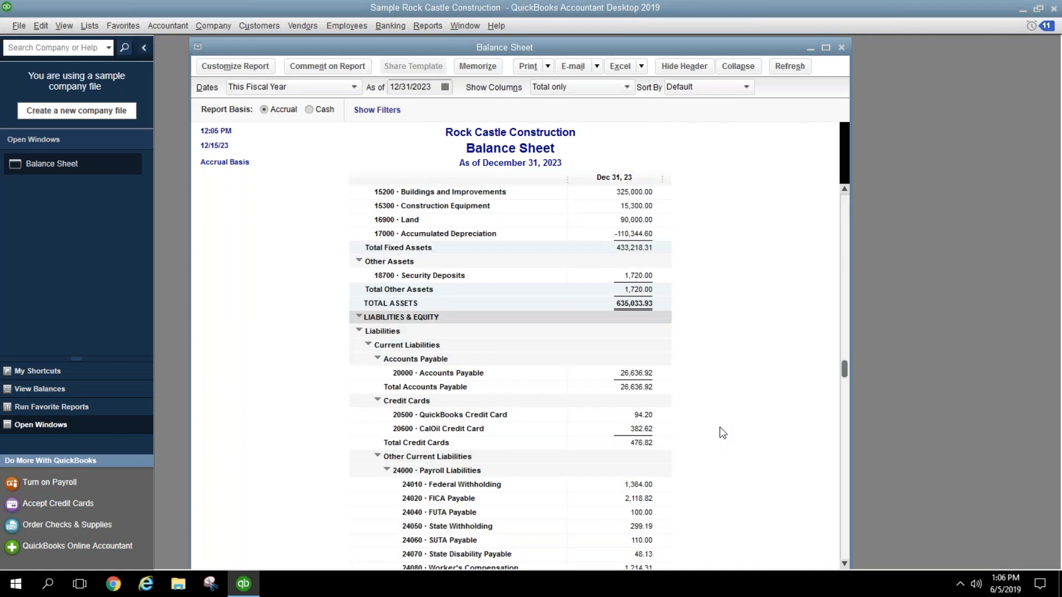
{"action": "scroll", "coordinate": [719, 428], "scroll_direction": "down", "scroll_amount": 3}
{"action": "scroll", "coordinate": [730, 426], "scroll_direction": "down", "scroll_amount": 5}
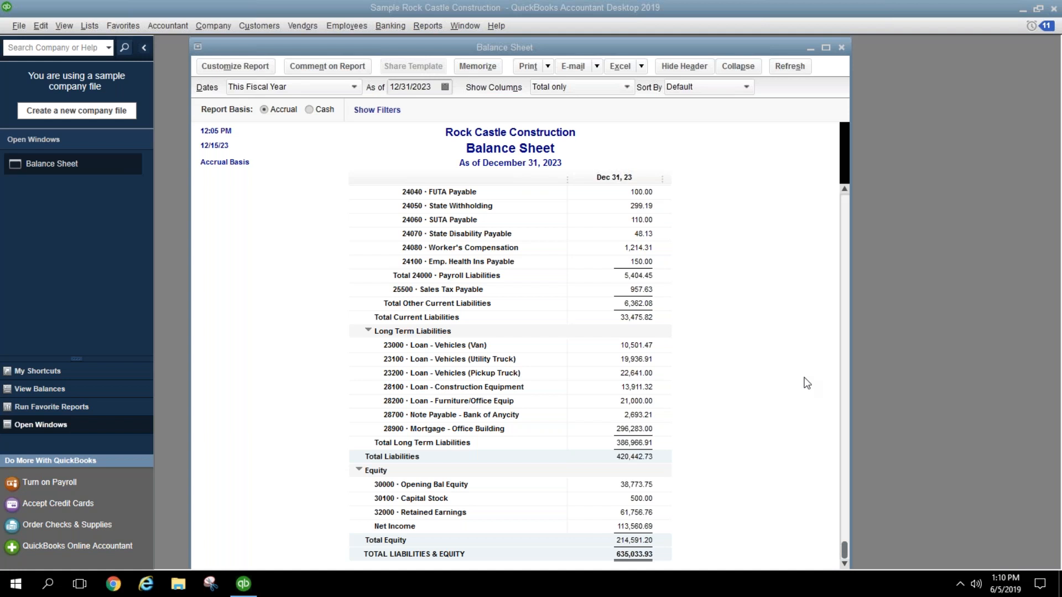
{"action": "scroll", "coordinate": [741, 329], "scroll_direction": "up", "scroll_amount": 15}
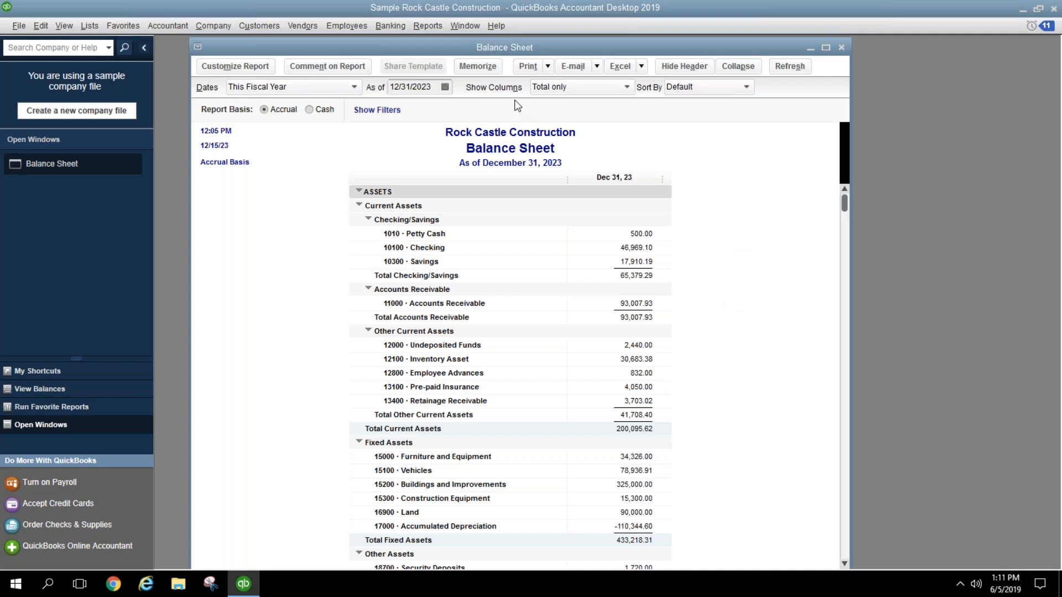
{"action": "left_click", "coordinate": [420, 29]}
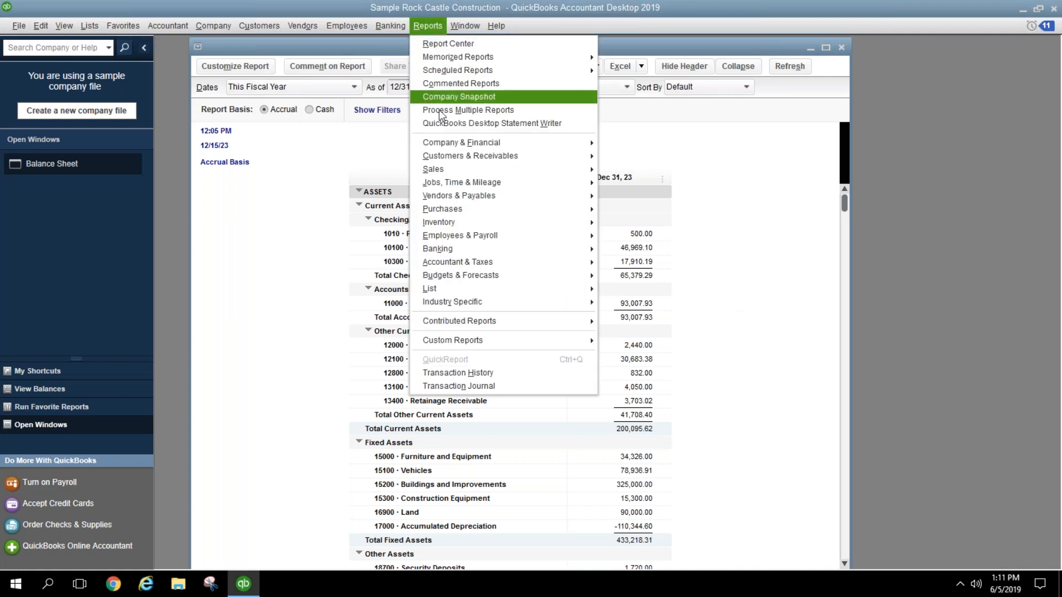
{"action": "mouse_move", "coordinate": [474, 255]}
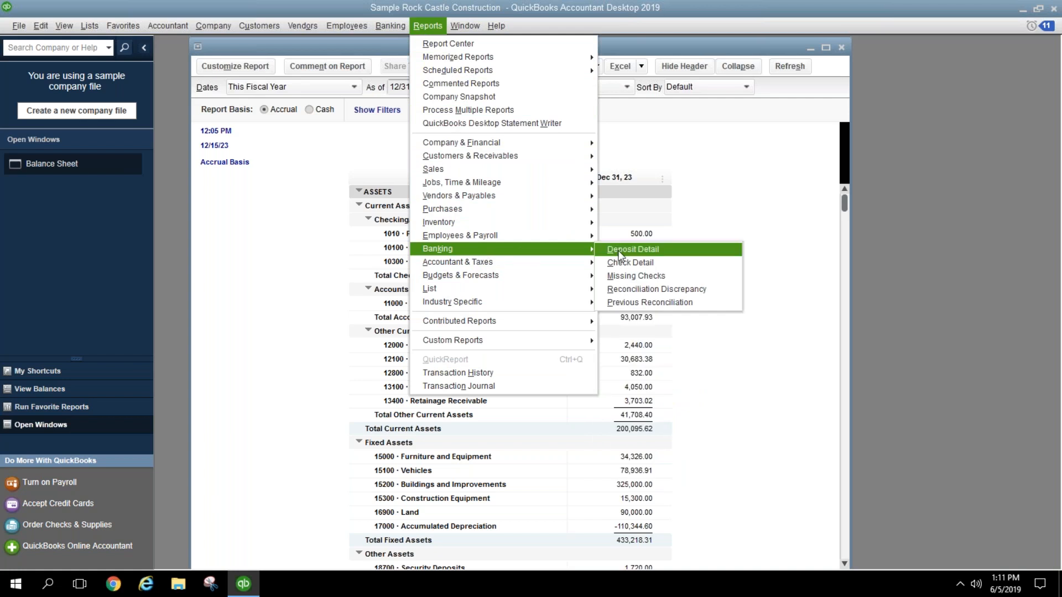
{"action": "left_click", "coordinate": [640, 304]}
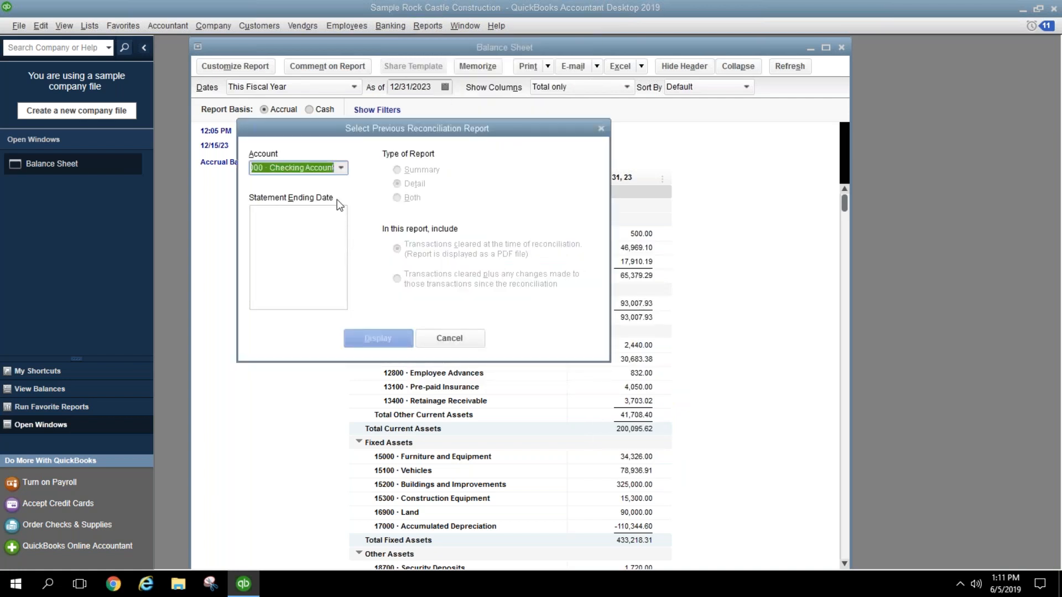
{"action": "left_click", "coordinate": [341, 168]}
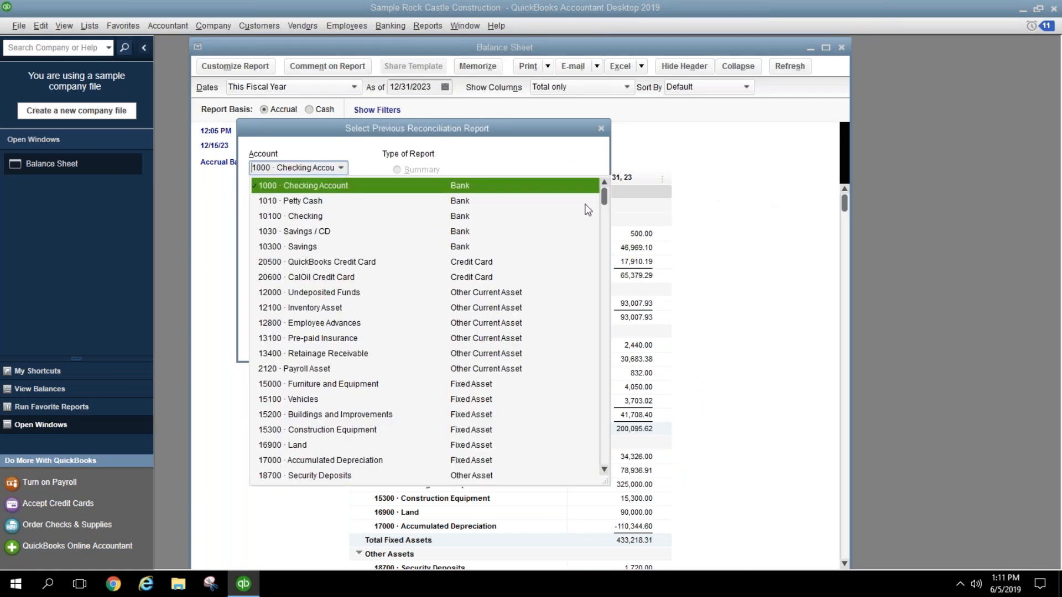
{"action": "left_click", "coordinate": [320, 216]}
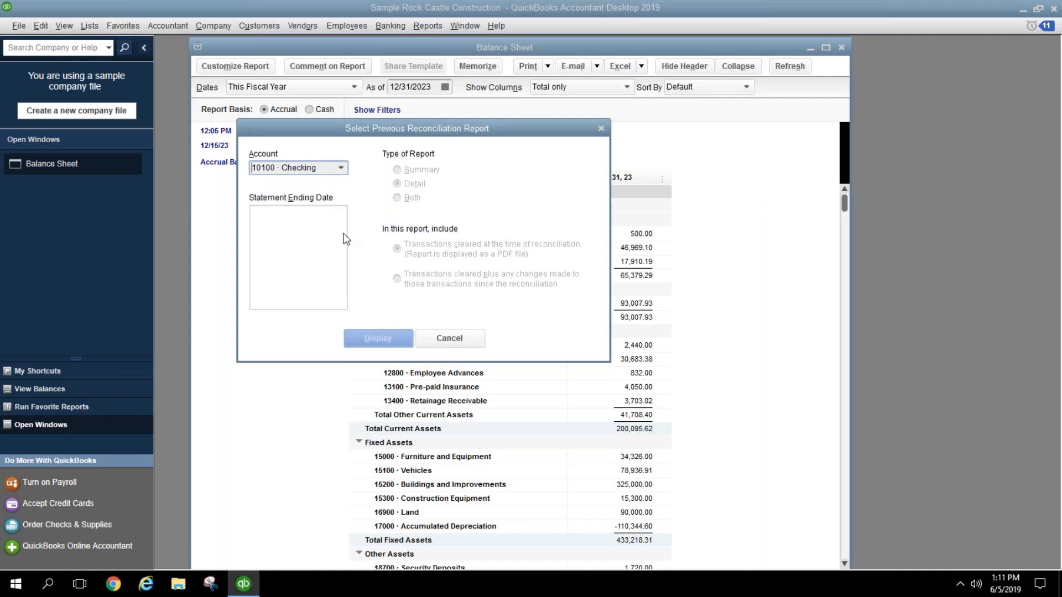
{"action": "left_click", "coordinate": [436, 340]}
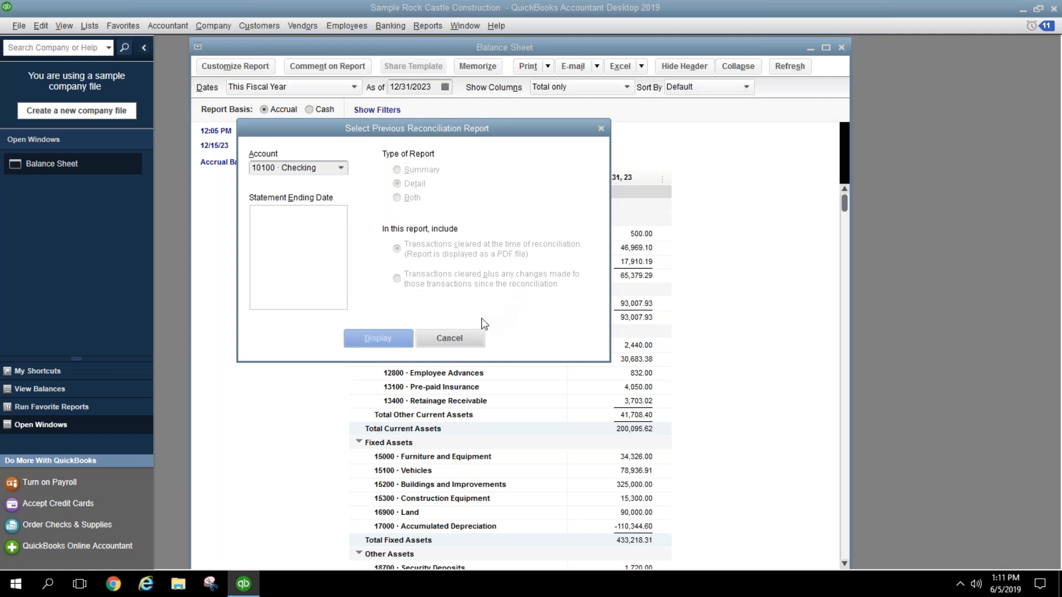
{"action": "left_click", "coordinate": [448, 338]}
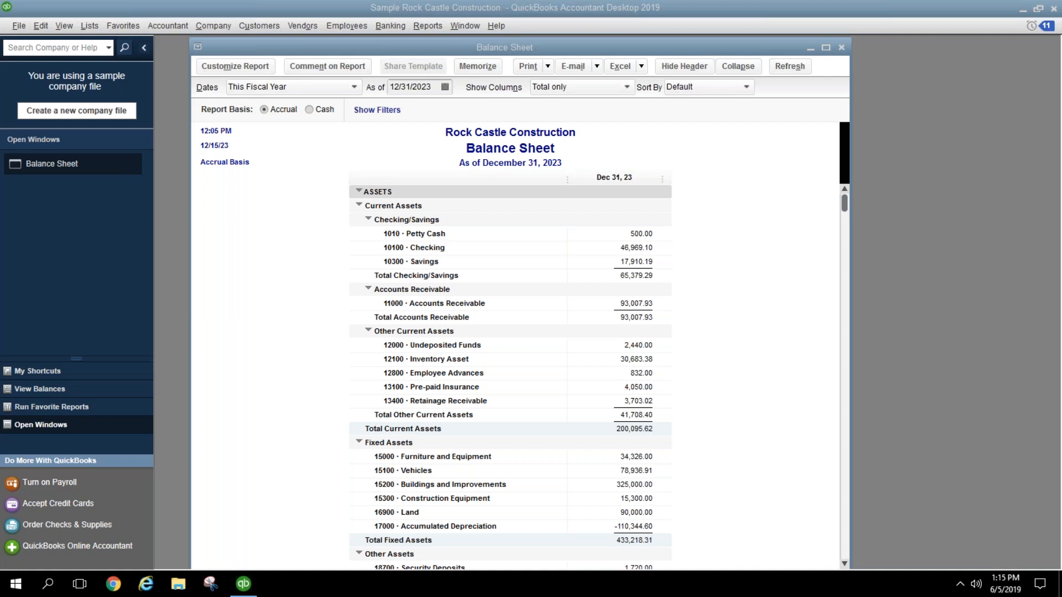
Step: Activate the QuickBooks window and show the Customers menu over the Balance Sheet
{"action": "left_click", "coordinate": [418, 230]}
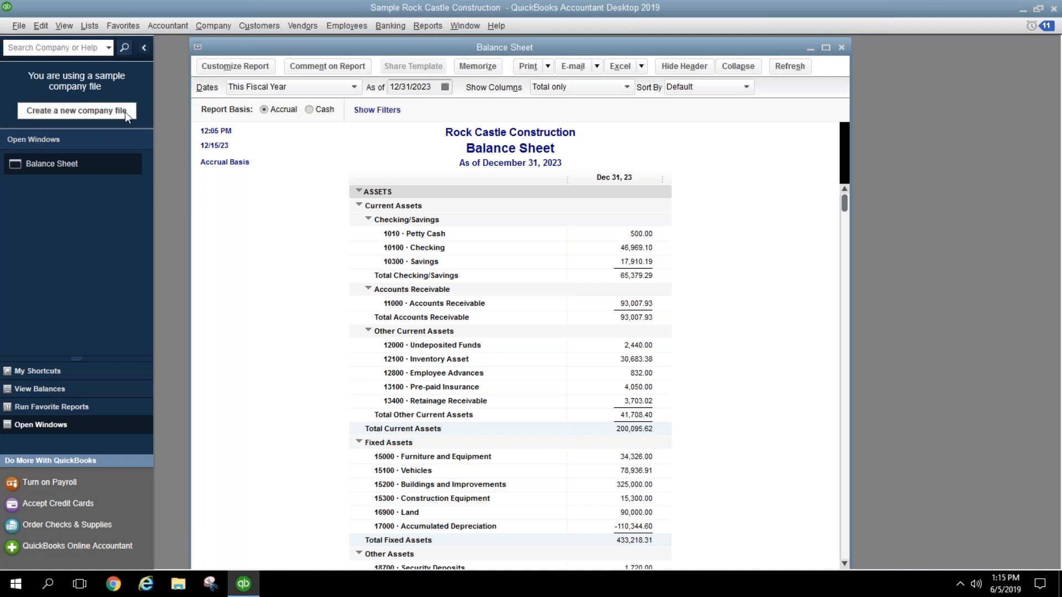
{"action": "left_click", "coordinate": [244, 28]}
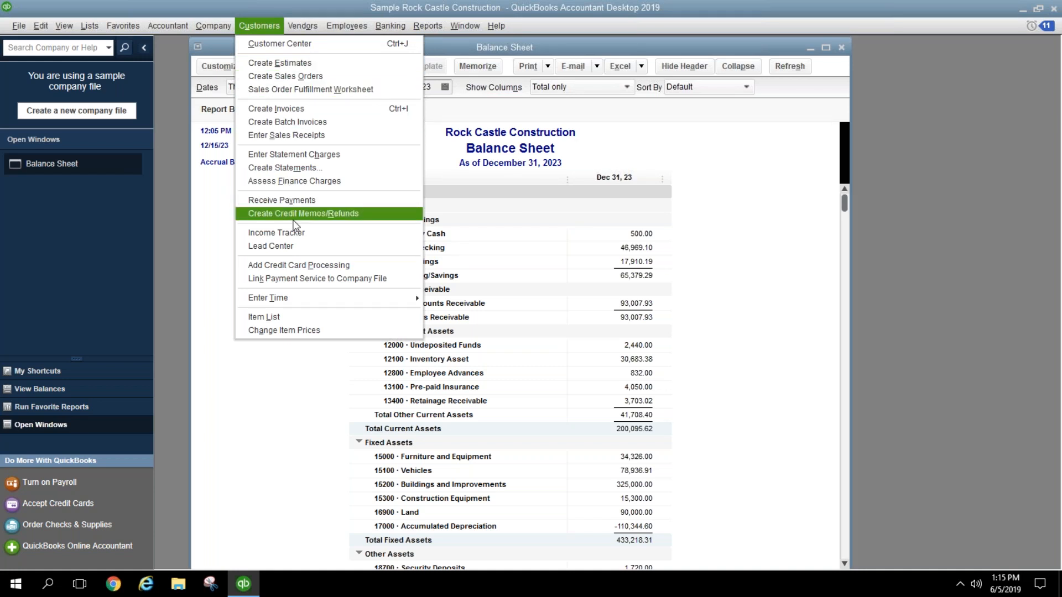
{"action": "left_click", "coordinate": [661, 174]}
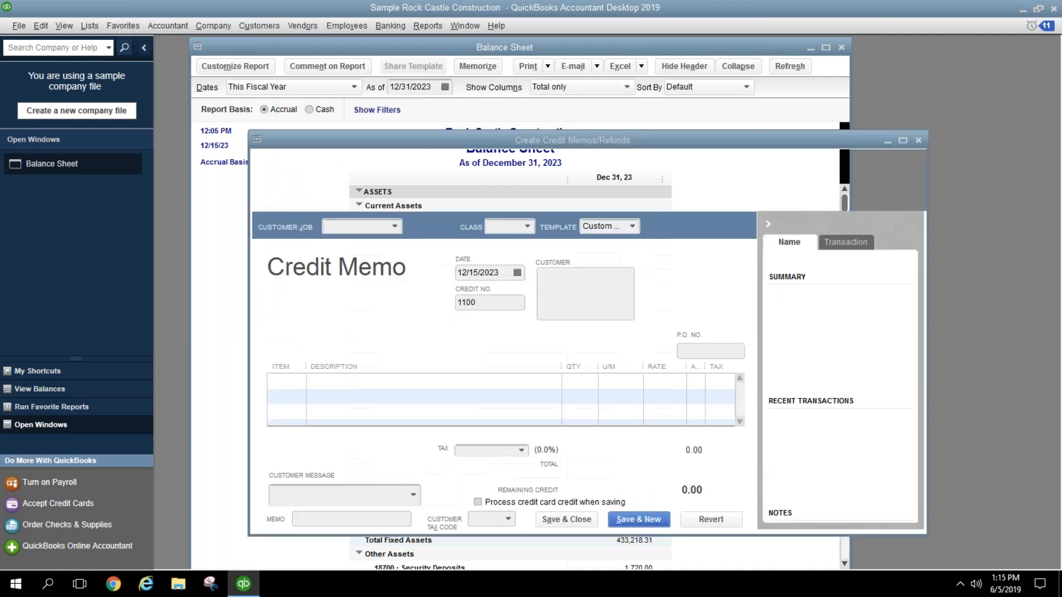
{"action": "left_click", "coordinate": [510, 298]}
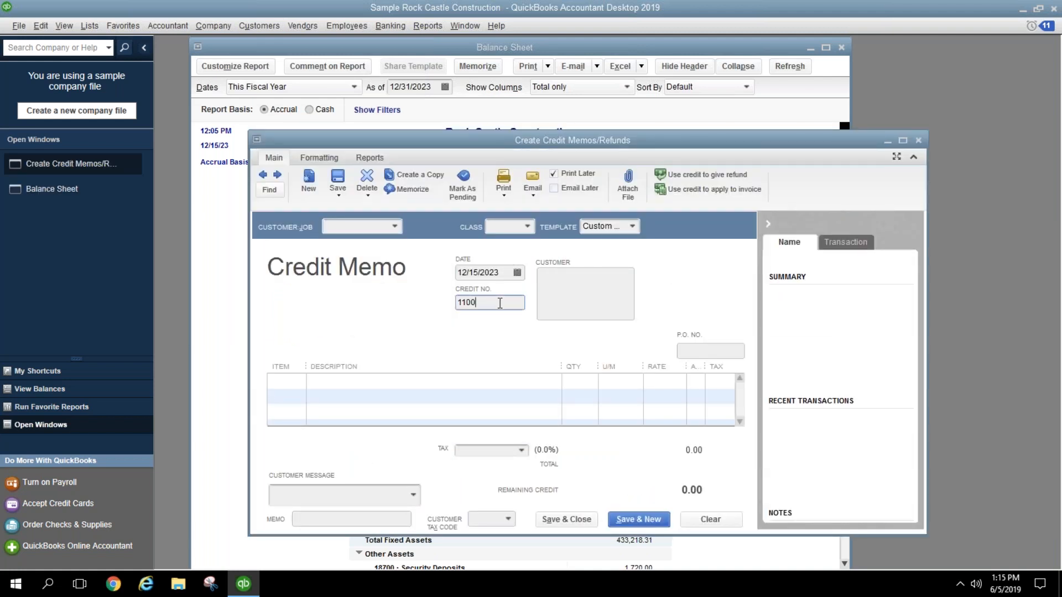
{"action": "type", "text": "CM"}
{"action": "left_click", "coordinate": [922, 142]}
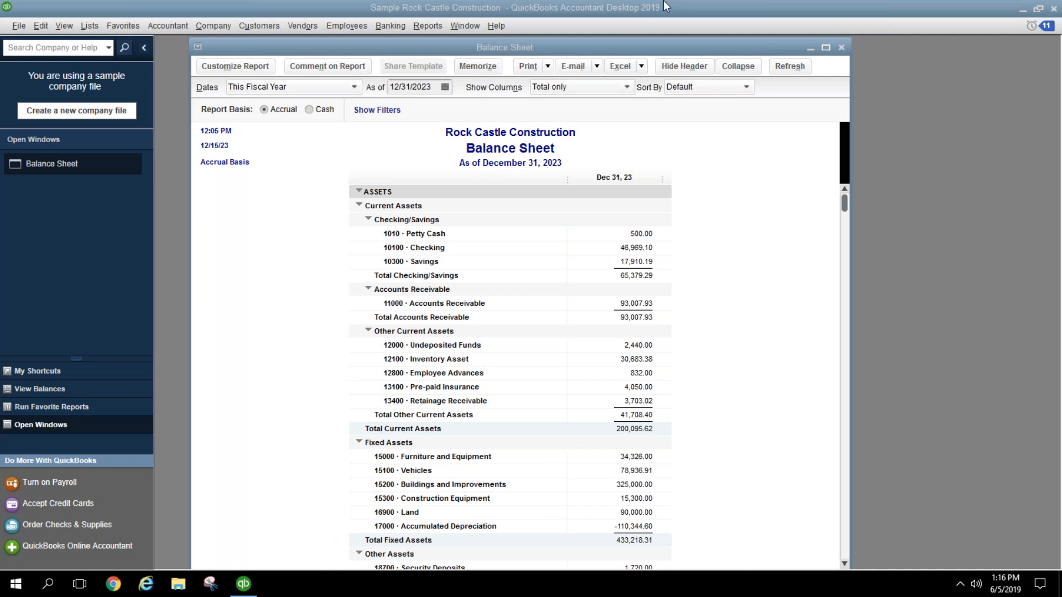
Step: Close the Balance Sheet and open a new, maximized General Journal Entry window
{"action": "left_click", "coordinate": [840, 49]}
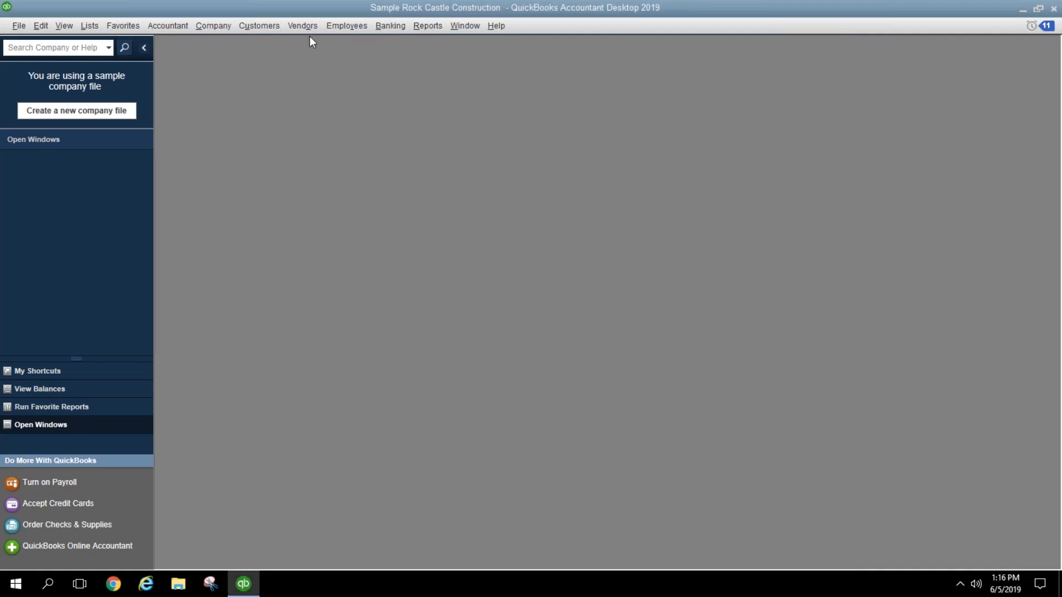
{"action": "left_click", "coordinate": [224, 23]}
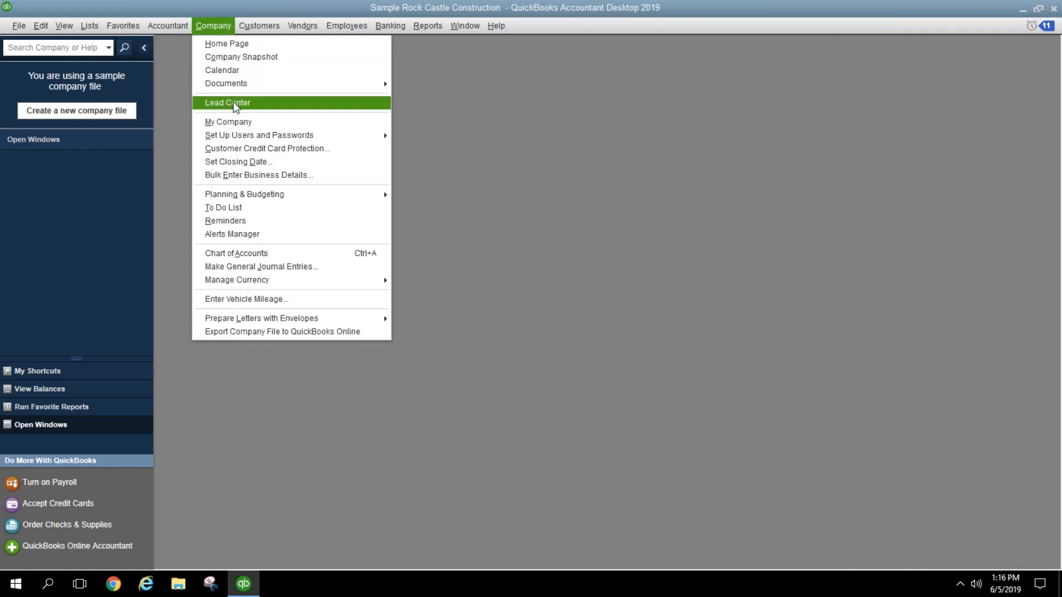
{"action": "left_click", "coordinate": [270, 267]}
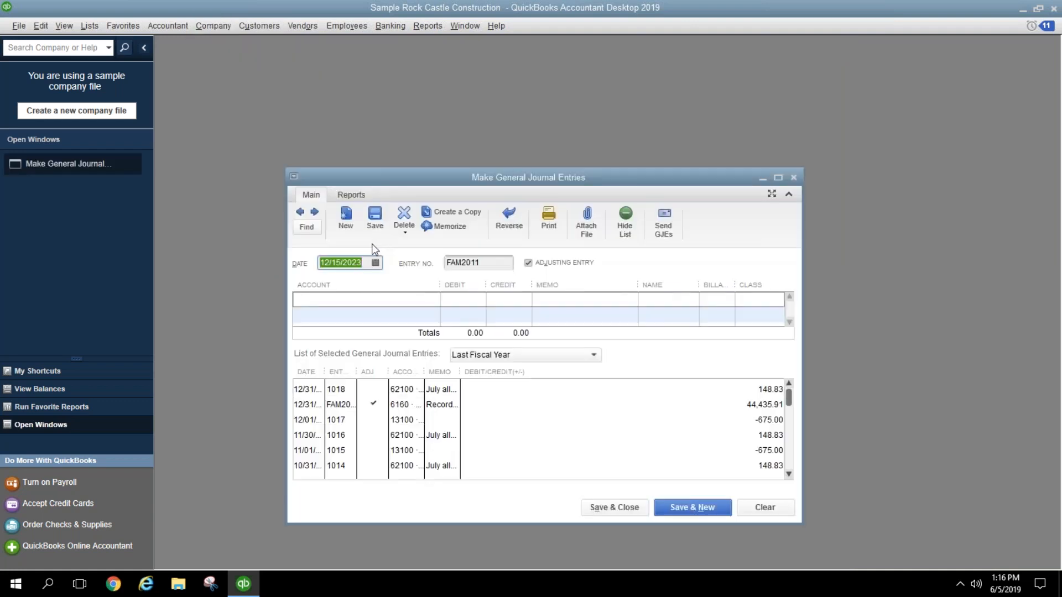
{"action": "left_click", "coordinate": [778, 177]}
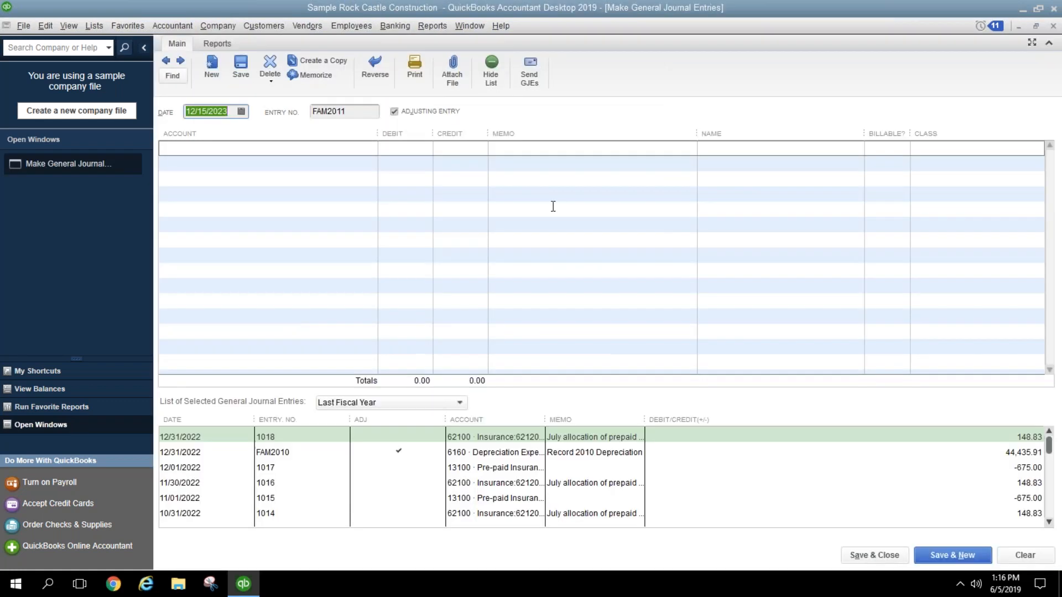
Step: Enter the contact's e-mail address as line 1's memo, hiding the entry list and resizing columns
{"action": "left_click_drag", "start_coordinate": [488, 133], "coordinate": [466, 133]}
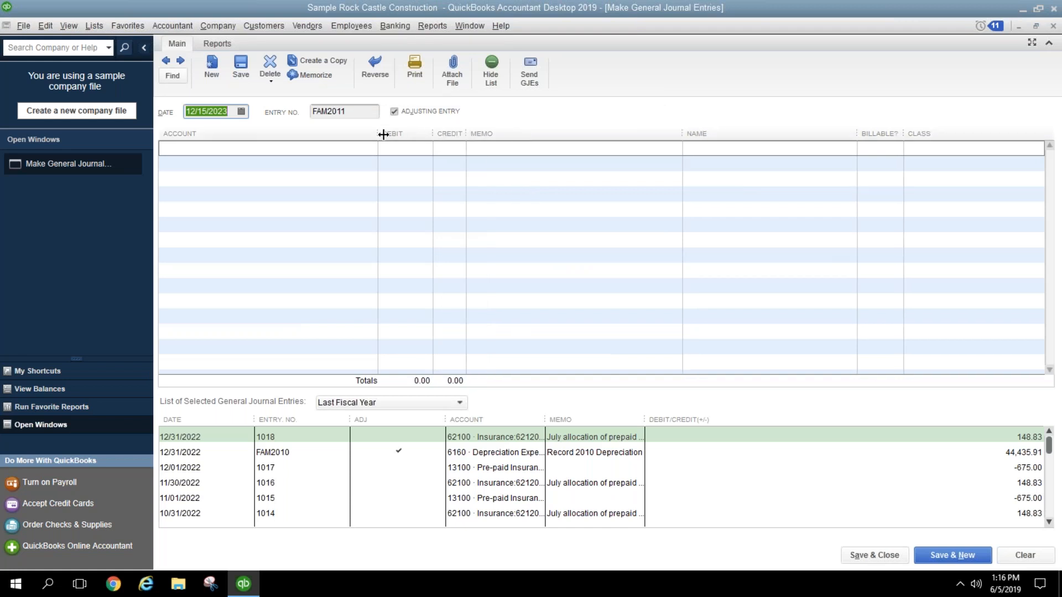
{"action": "left_click", "coordinate": [520, 144]}
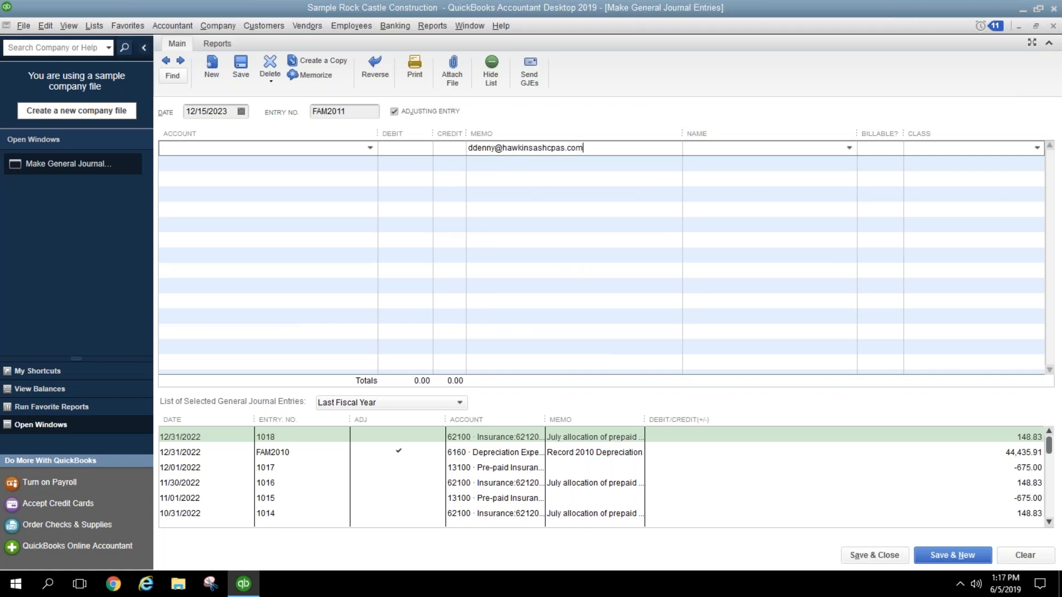
{"action": "left_click", "coordinate": [493, 75]}
{"action": "left_click_drag", "start_coordinate": [466, 135], "coordinate": [462, 135]}
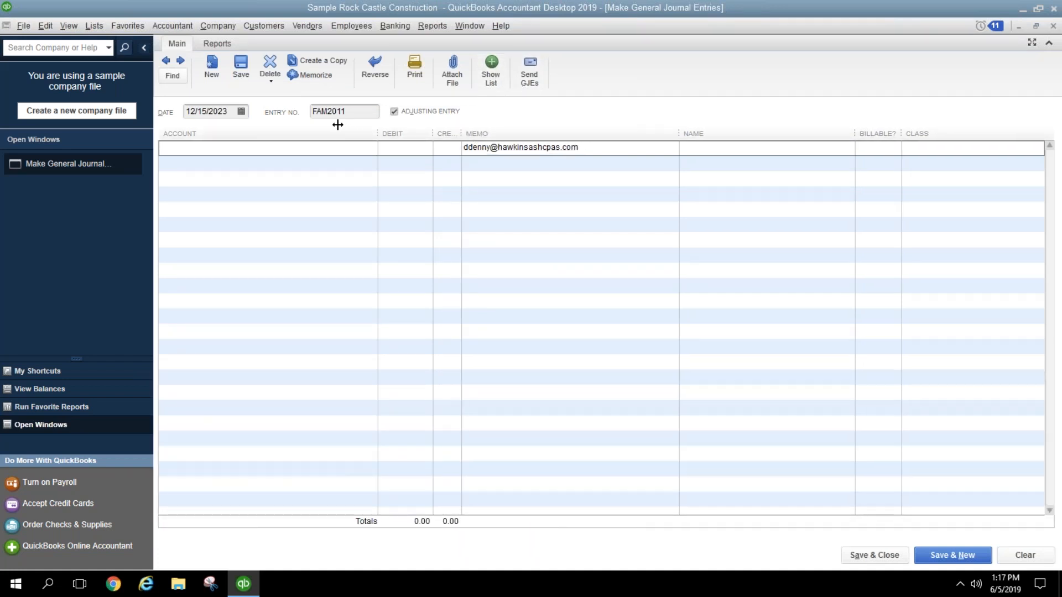
{"action": "left_click_drag", "start_coordinate": [679, 133], "coordinate": [728, 133]}
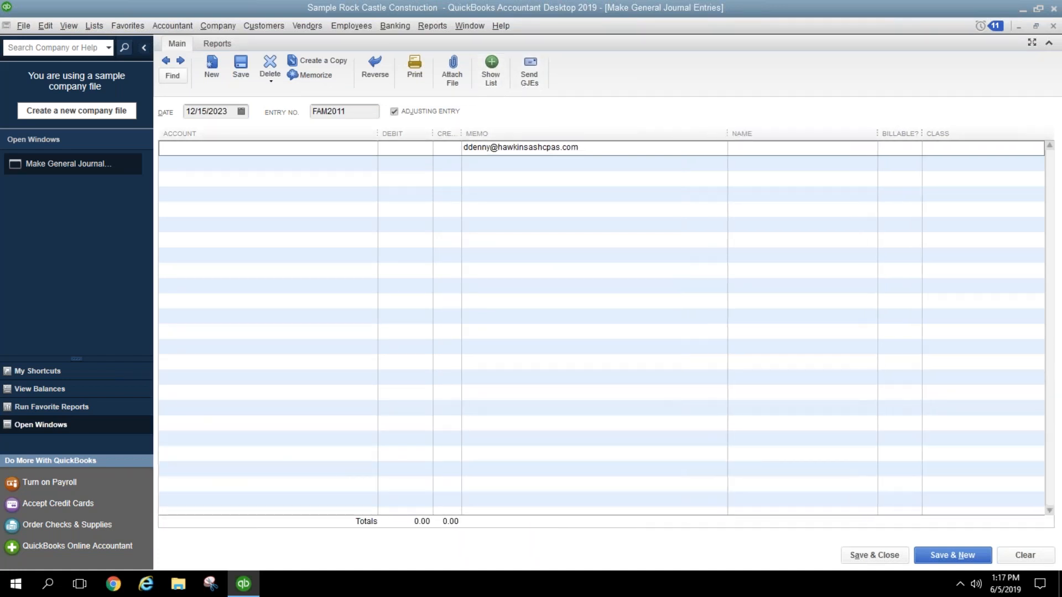
{"action": "left_click", "coordinate": [659, 151]}
{"action": "left_click", "coordinate": [651, 163]}
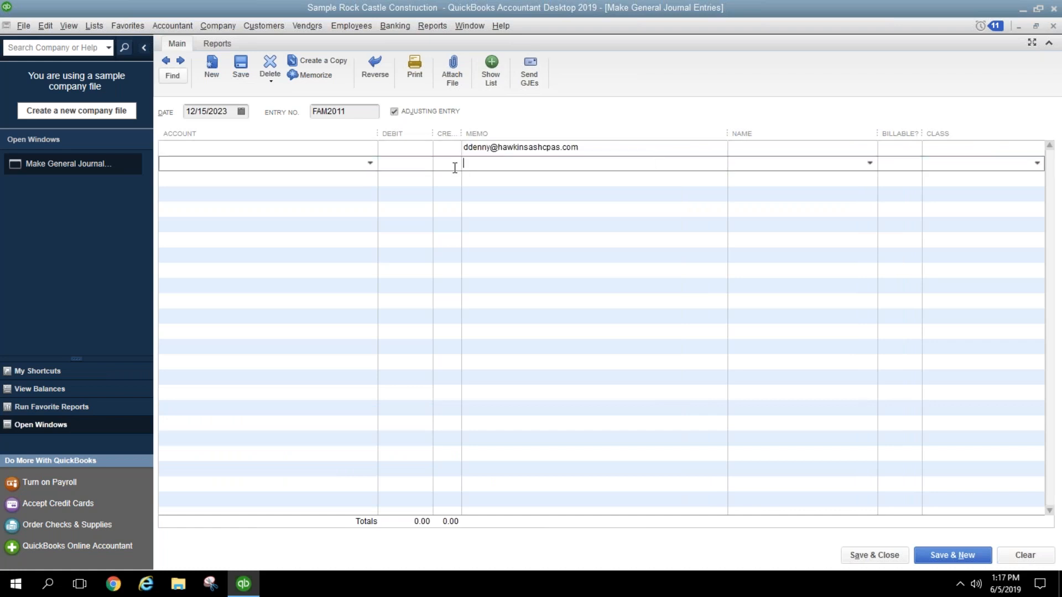